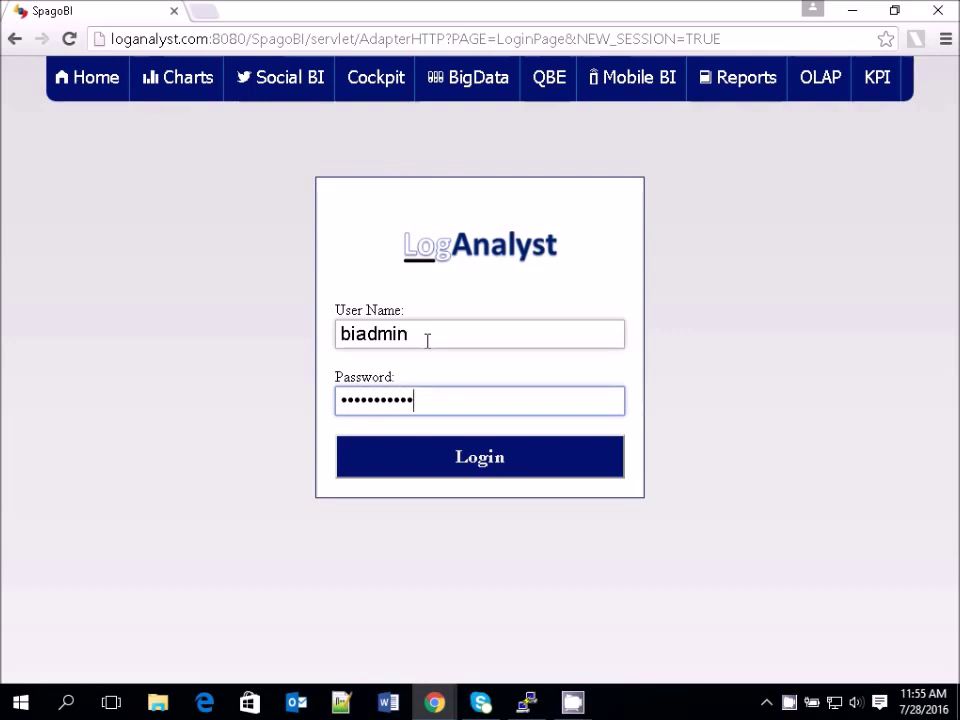
# - Submit the LogAnalyst login form with the entered user name and password
pyautogui.click(493, 470)
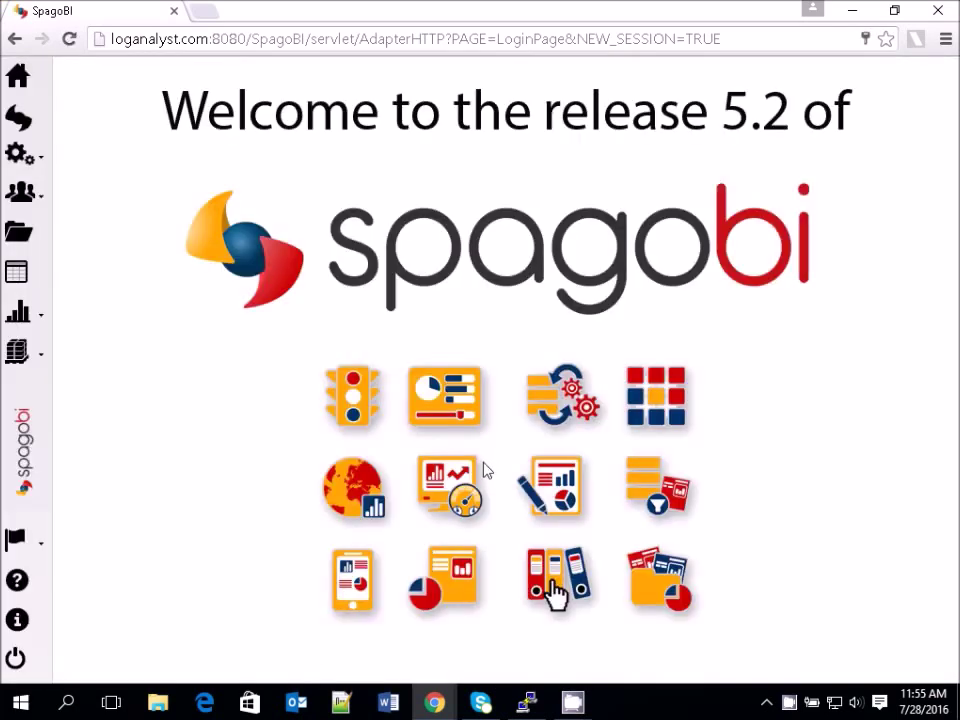
# - Open Social Networks Analysis from the Tools menu and analyse the KTN Twitter search
pyautogui.click(40, 362)
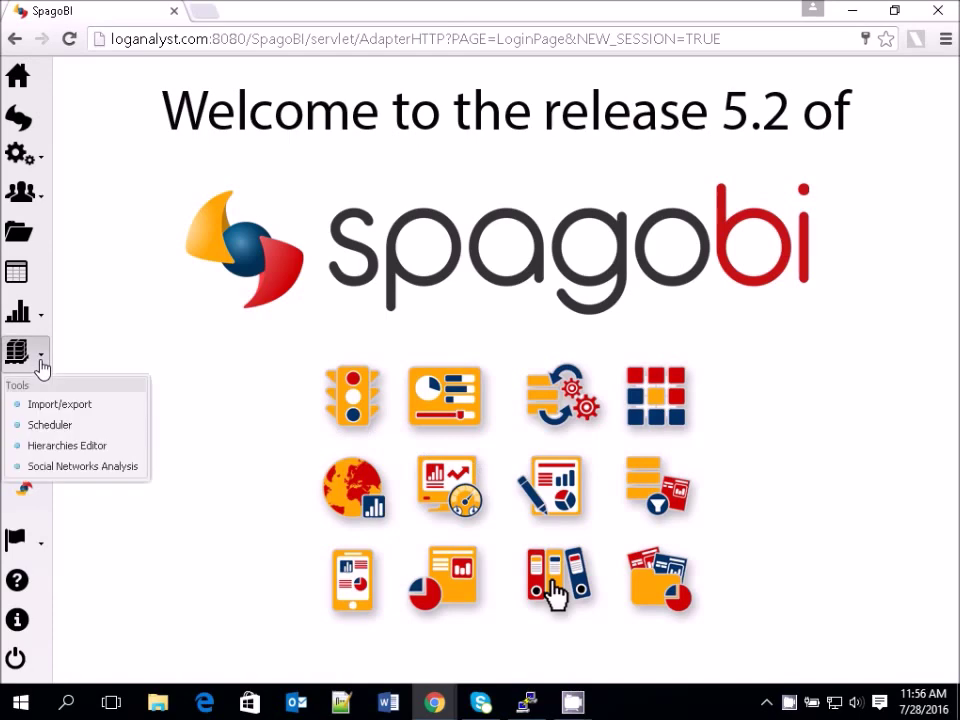
pyautogui.click(49, 468)
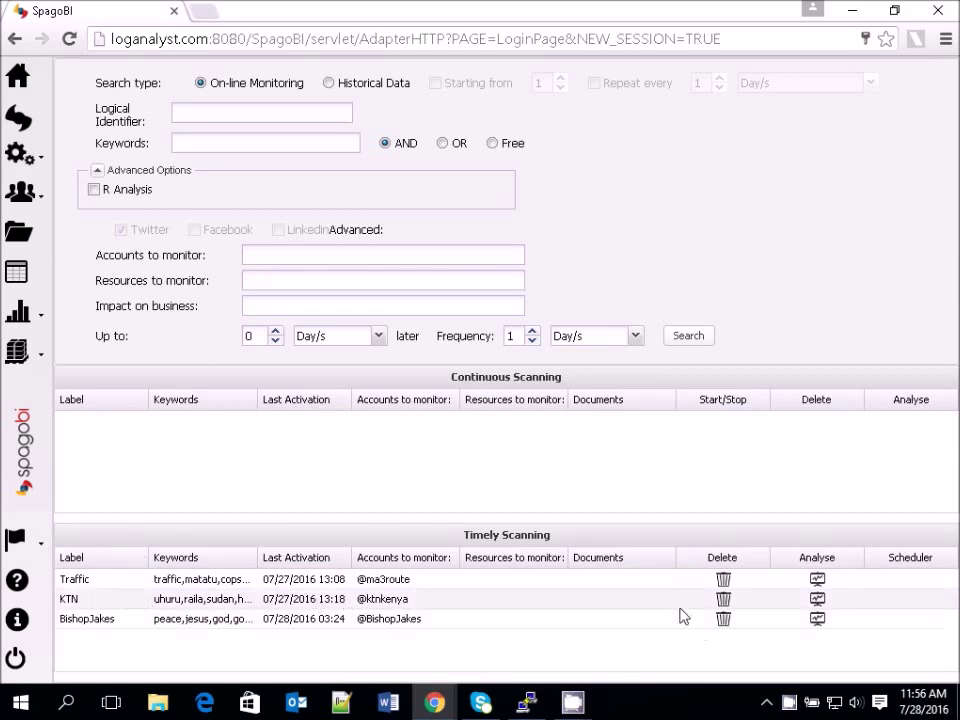
pyautogui.click(817, 603)
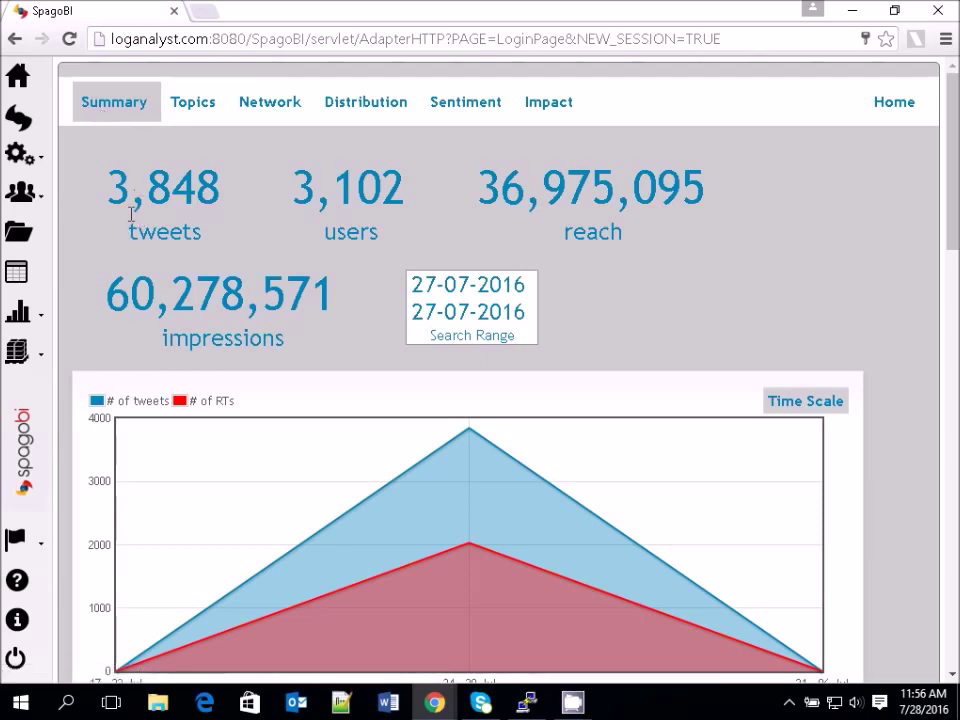
# - Highlight the tweets (3,848), users (3,102), reach and impressions counter labels
pyautogui.moveTo(130, 231); pyautogui.dragTo(203, 232)
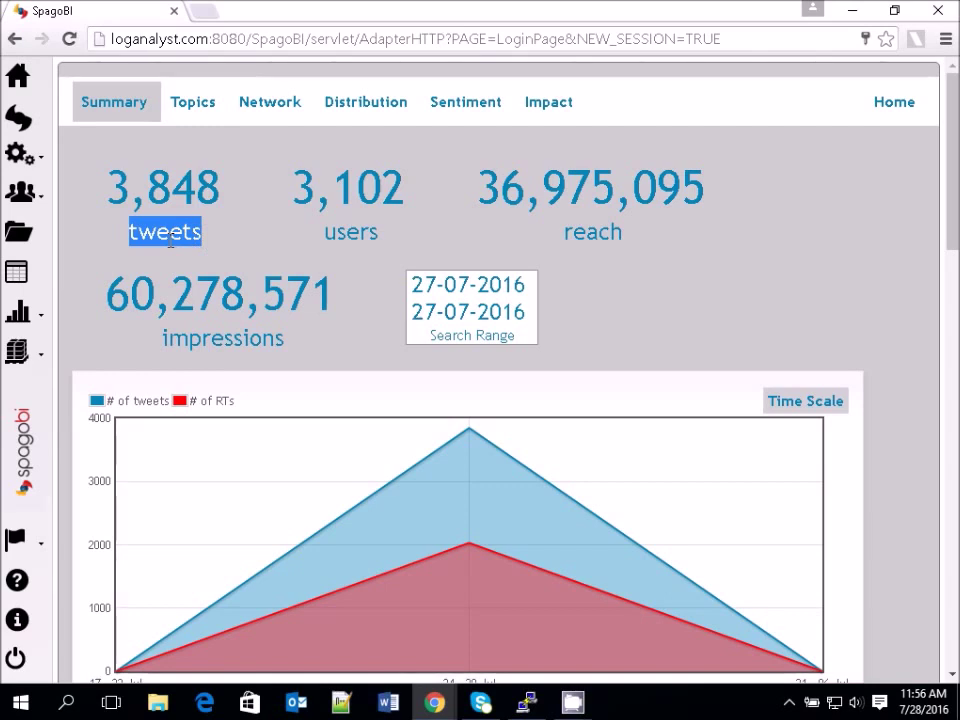
pyautogui.click(334, 239)
pyautogui.moveTo(326, 239); pyautogui.dragTo(372, 246)
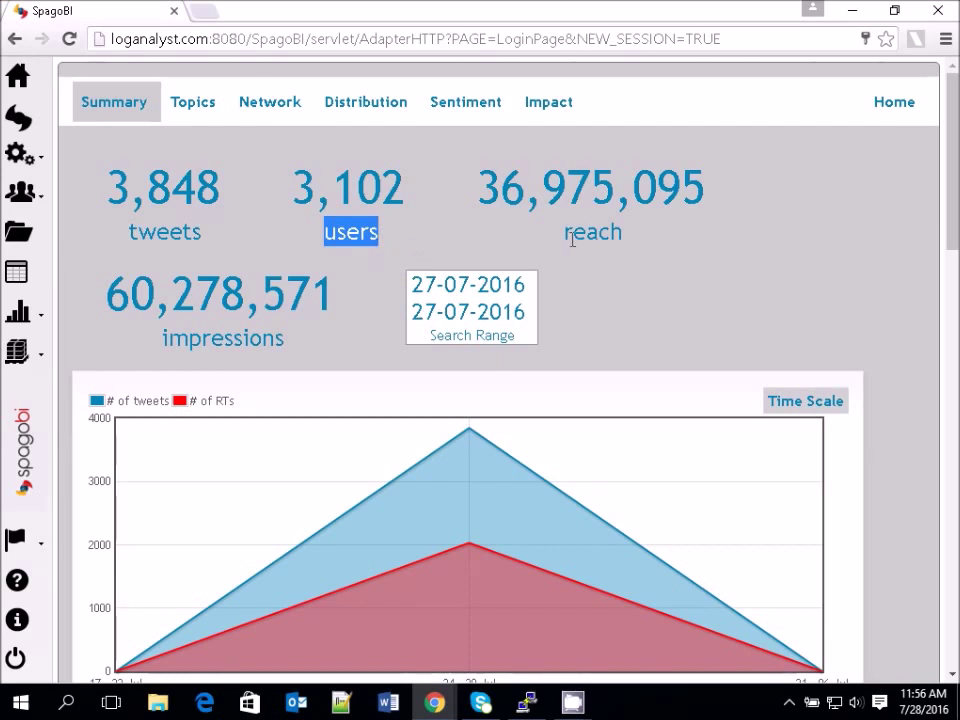
pyautogui.moveTo(566, 235); pyautogui.dragTo(626, 236)
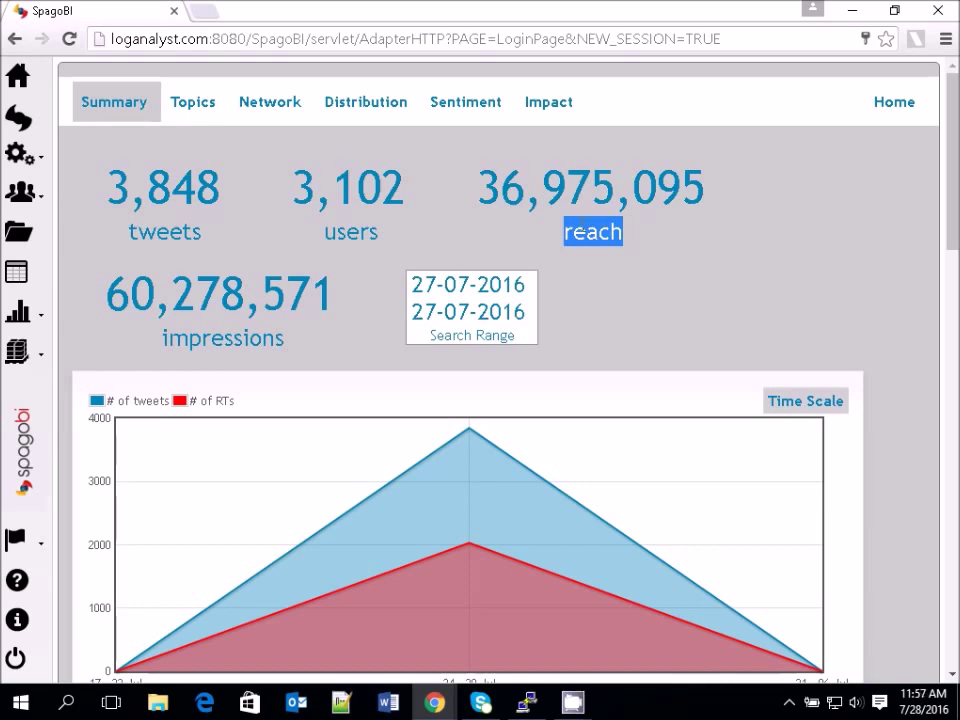
pyautogui.moveTo(162, 338); pyautogui.dragTo(287, 349)
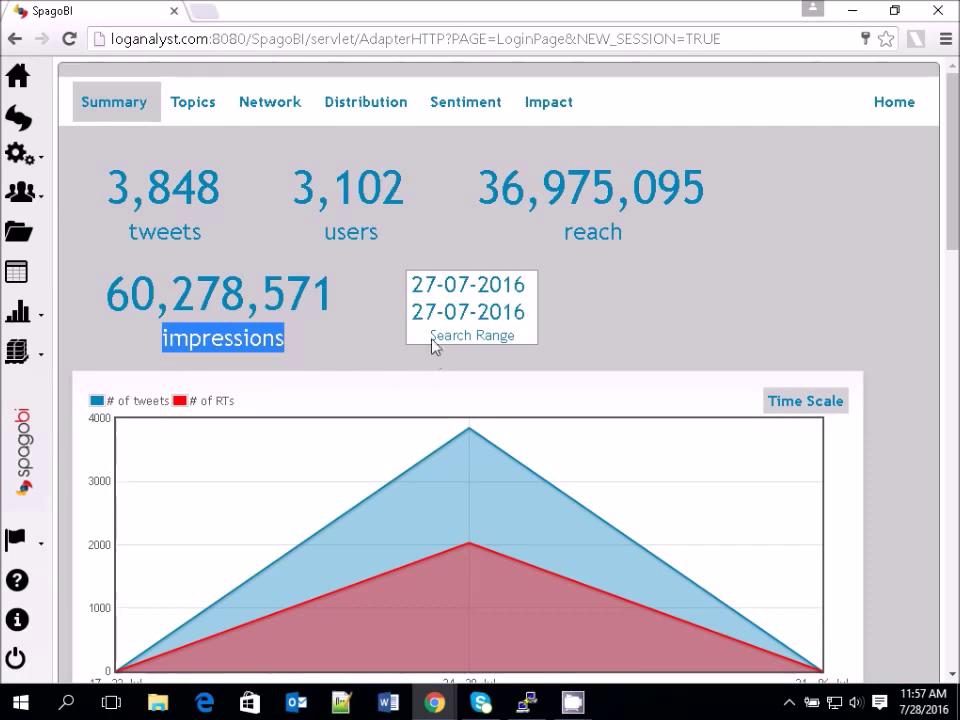
# - Highlight the 27-07-2016 Search Range label on the Summary
pyautogui.moveTo(509, 336); pyautogui.dragTo(441, 335)
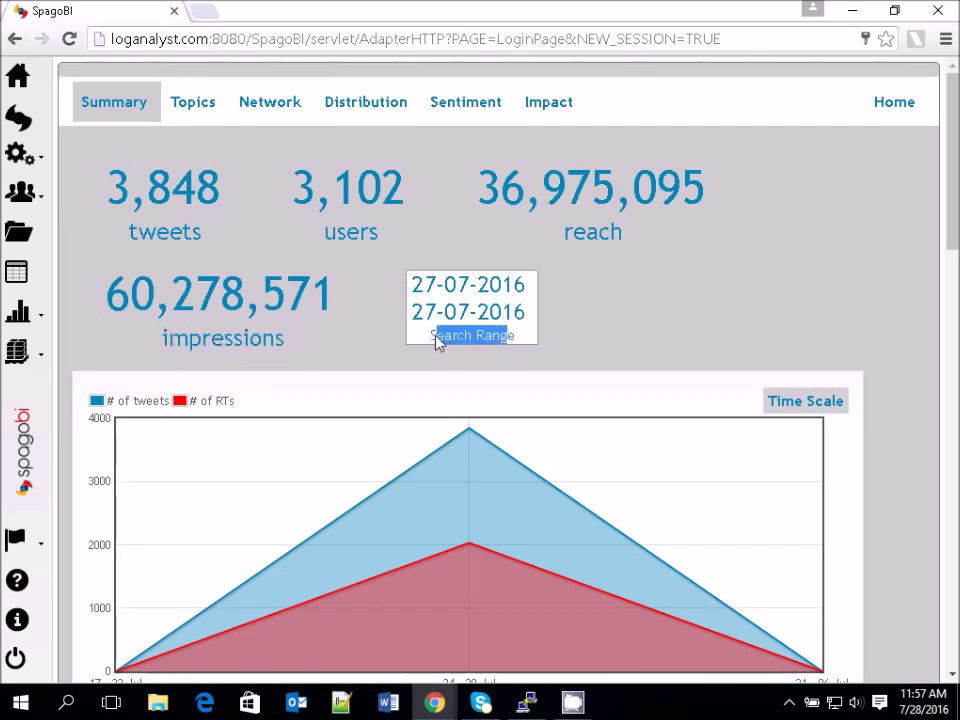
pyautogui.click(452, 345)
pyautogui.moveTo(434, 340); pyautogui.dragTo(527, 350)
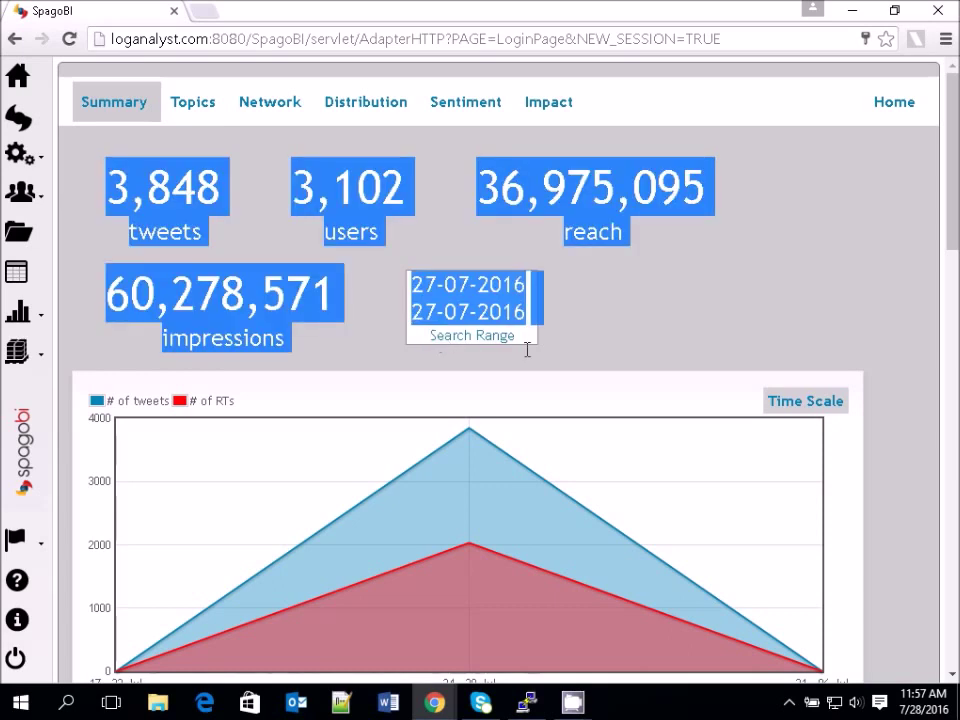
pyautogui.click(512, 348)
pyautogui.moveTo(439, 345); pyautogui.dragTo(516, 343)
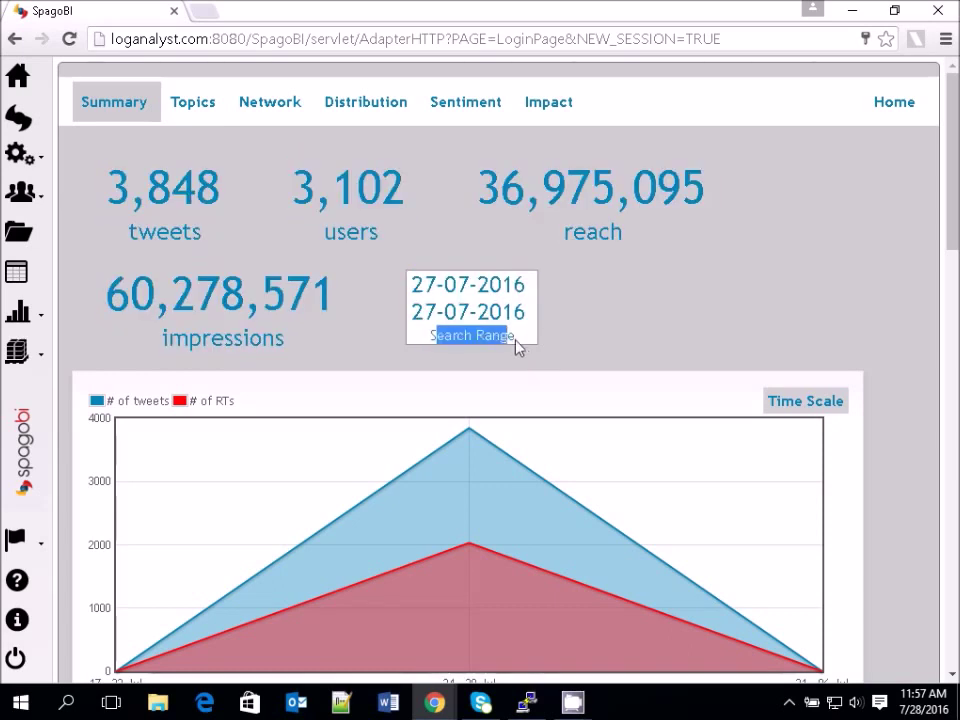
# - Pull out the RTs and 40% Tweets pie slices, then highlight the second top tweet
pyautogui.scroll(-1, 543, 346)
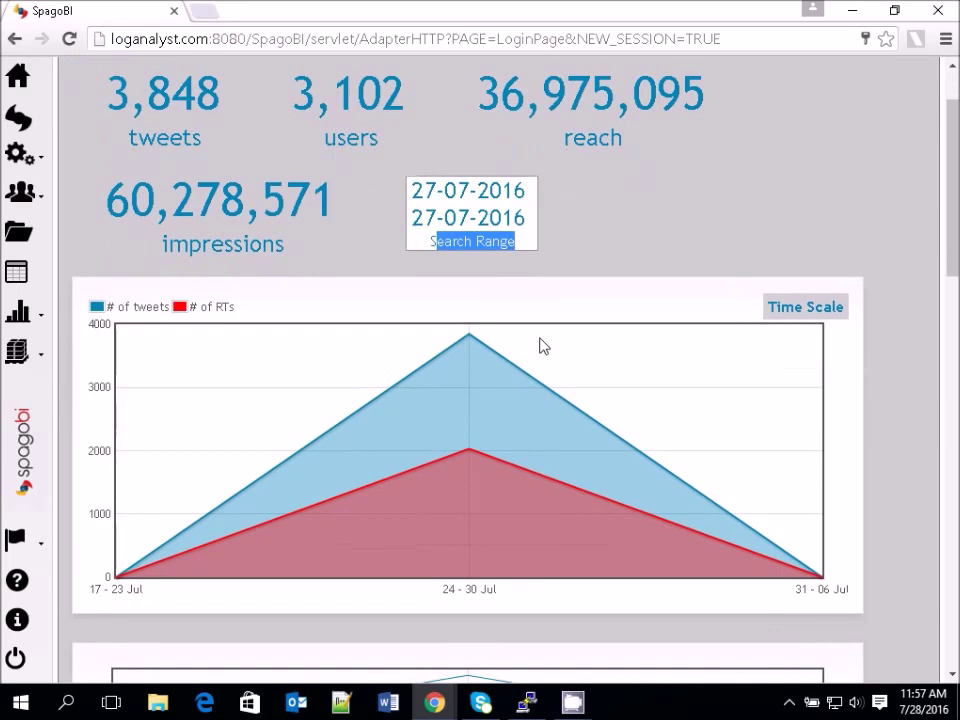
pyautogui.scroll(-1, 543, 346)
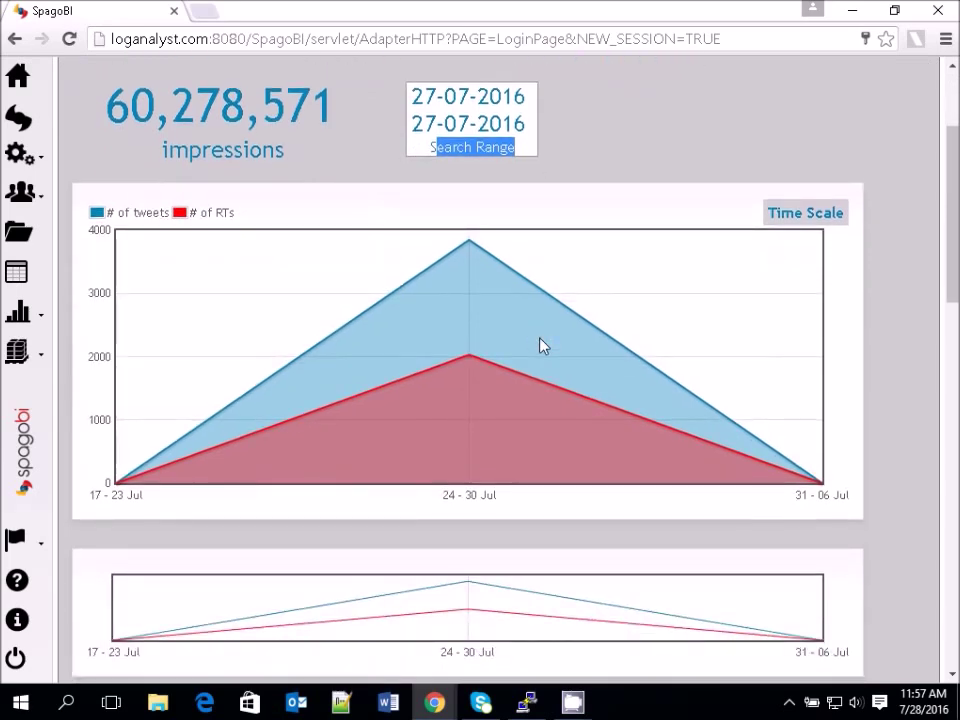
pyautogui.scroll(-1, 541, 345)
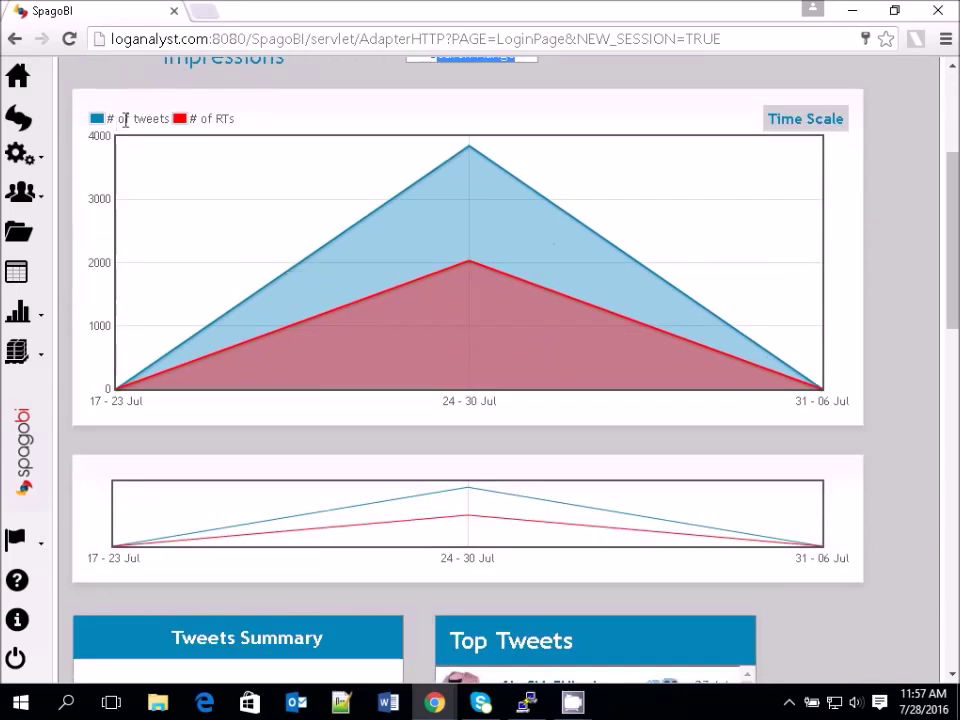
pyautogui.scroll(-5, 369, 306)
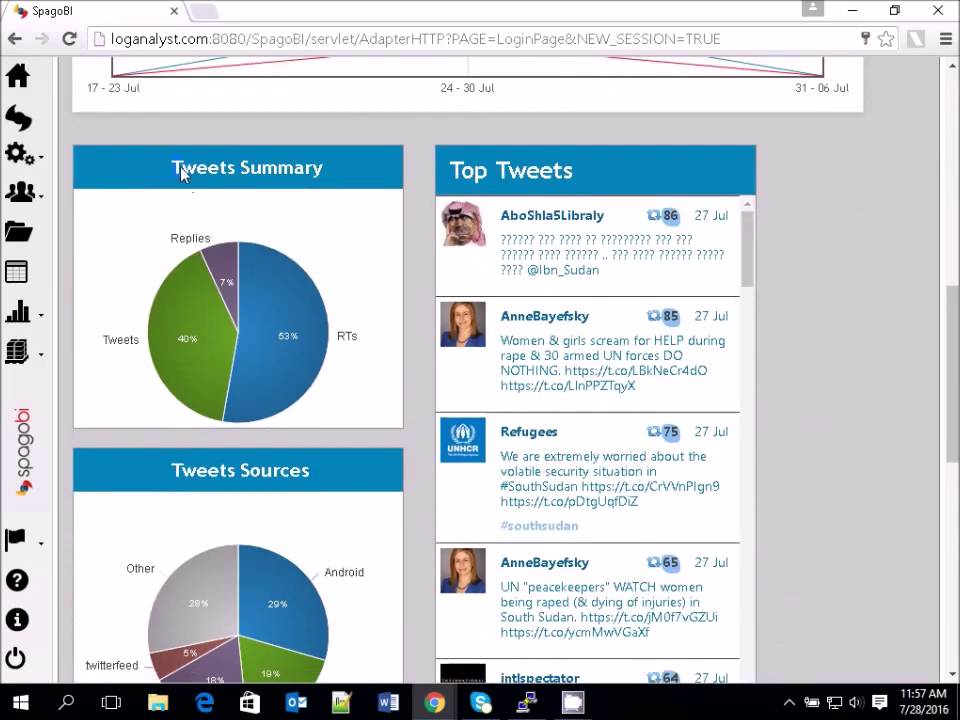
pyautogui.click(285, 334)
pyautogui.click(192, 312)
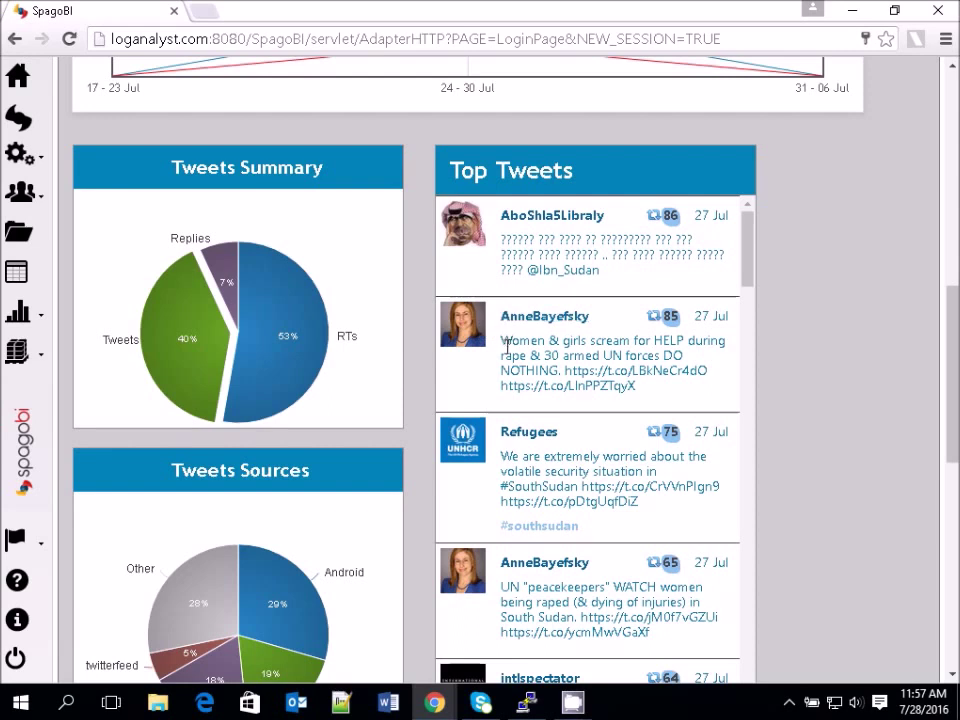
pyautogui.moveTo(503, 344); pyautogui.dragTo(633, 385)
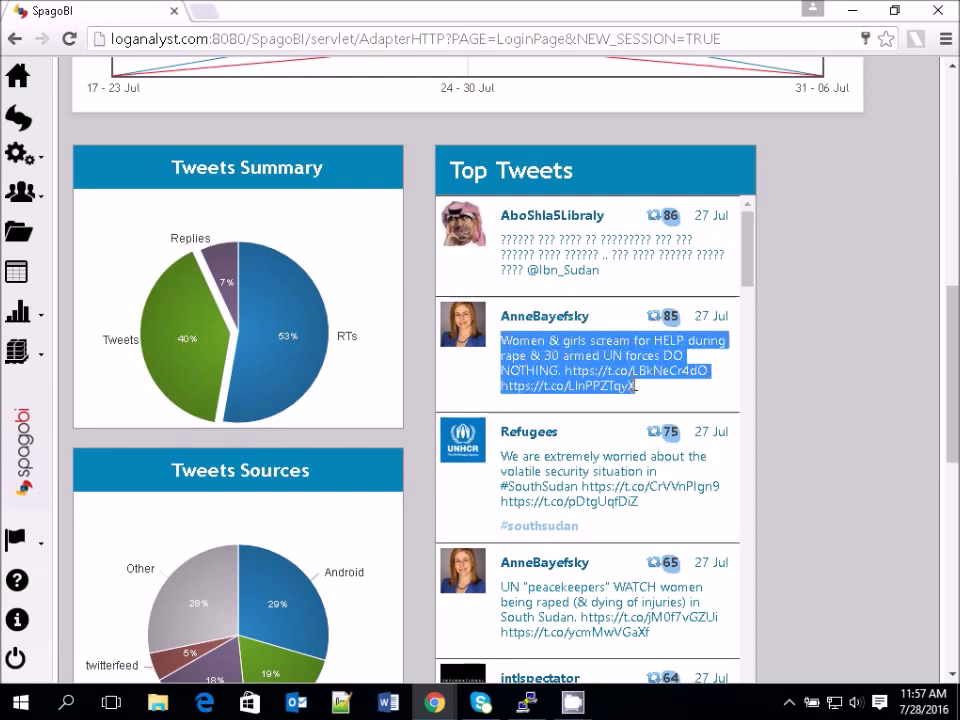
pyautogui.click(640, 386)
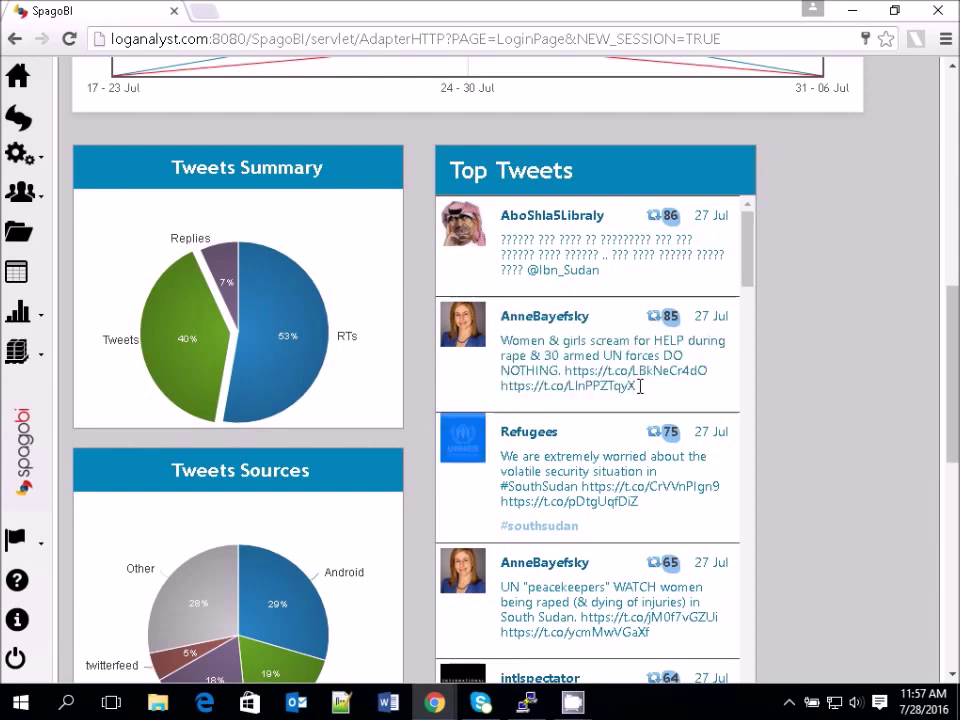
pyautogui.scroll(-1, 578, 406)
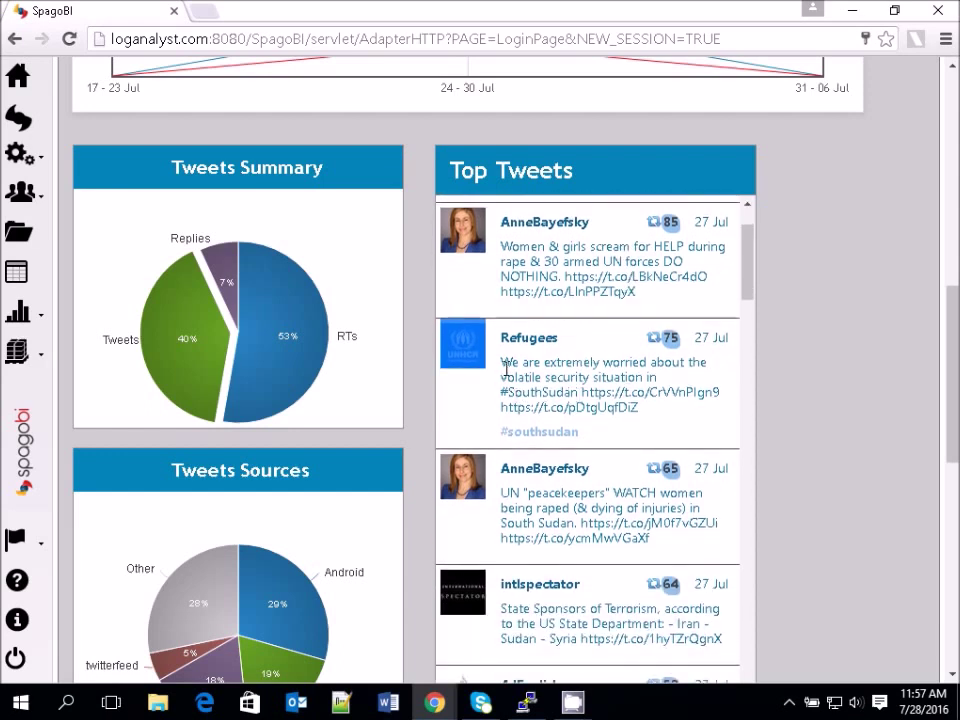
pyautogui.moveTo(501, 366); pyautogui.dragTo(621, 407)
pyautogui.scroll(-2, 621, 407)
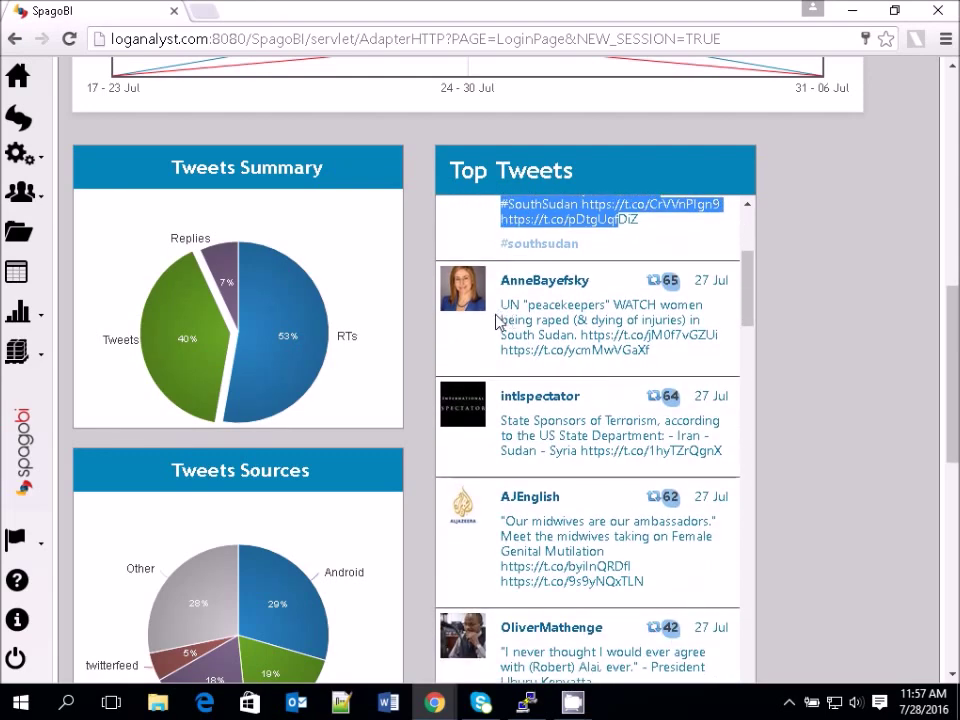
pyautogui.scroll(-2, 499, 320)
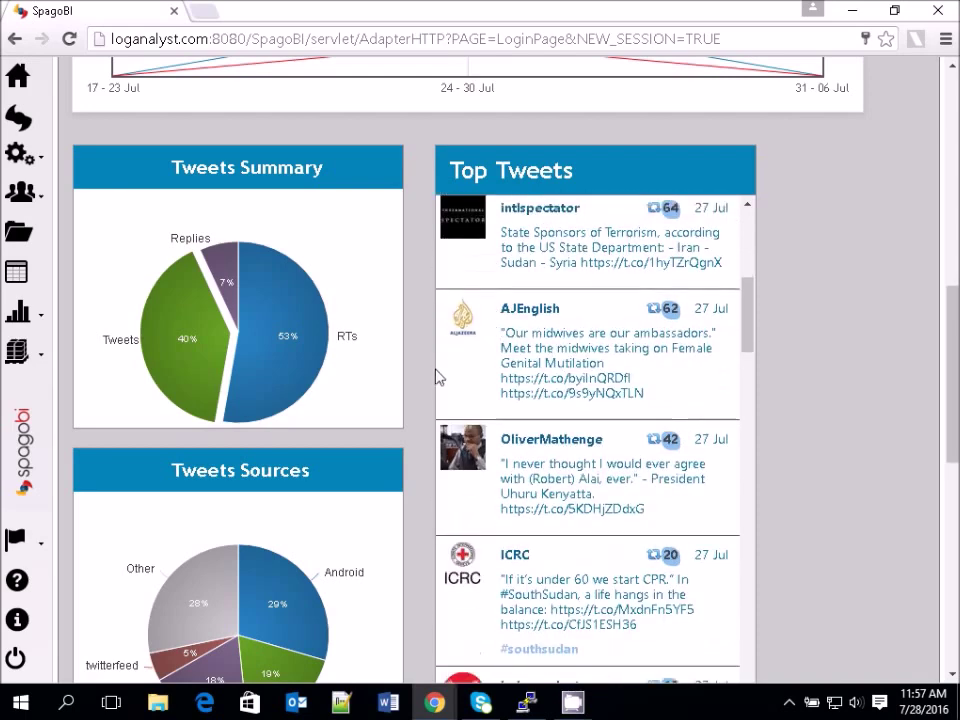
pyautogui.scroll(-2, 375, 393)
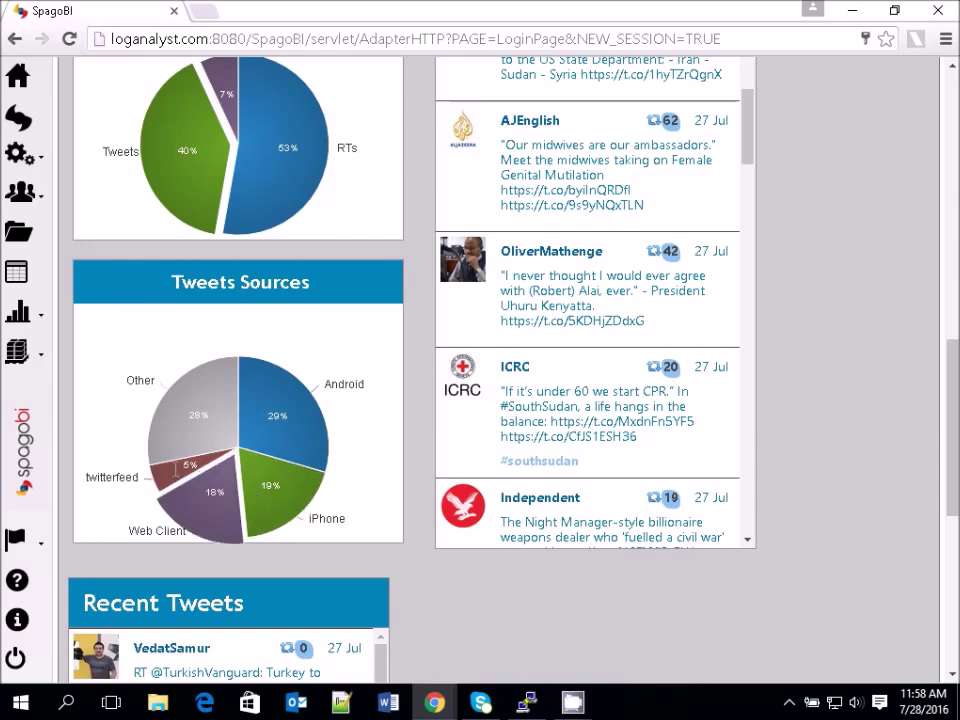
pyautogui.scroll(-2, 285, 395)
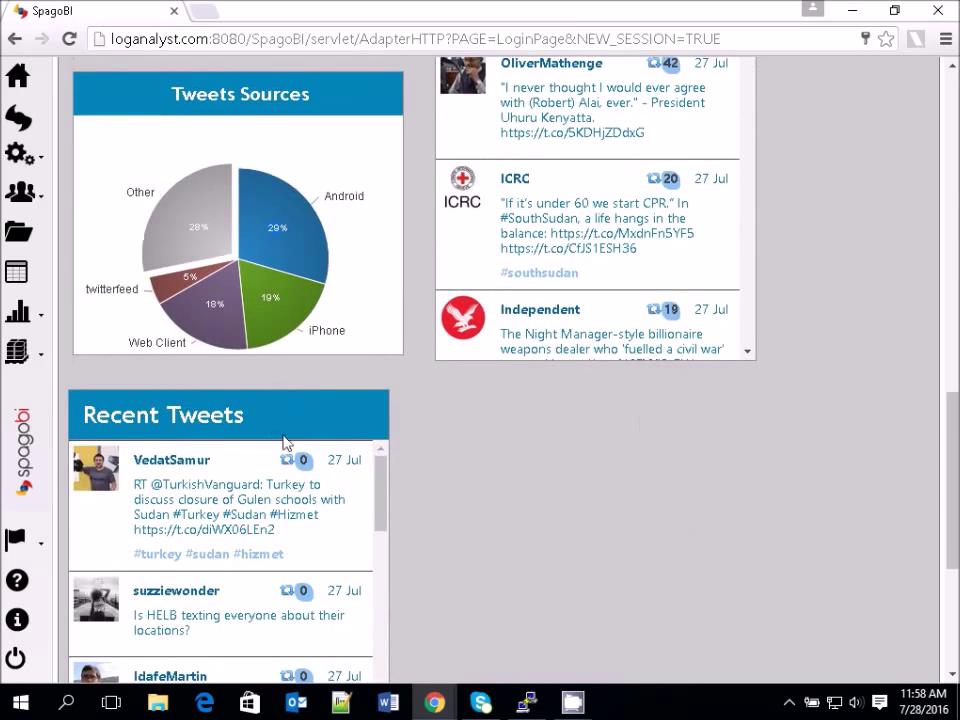
pyautogui.moveTo(381, 498); pyautogui.dragTo(383, 506)
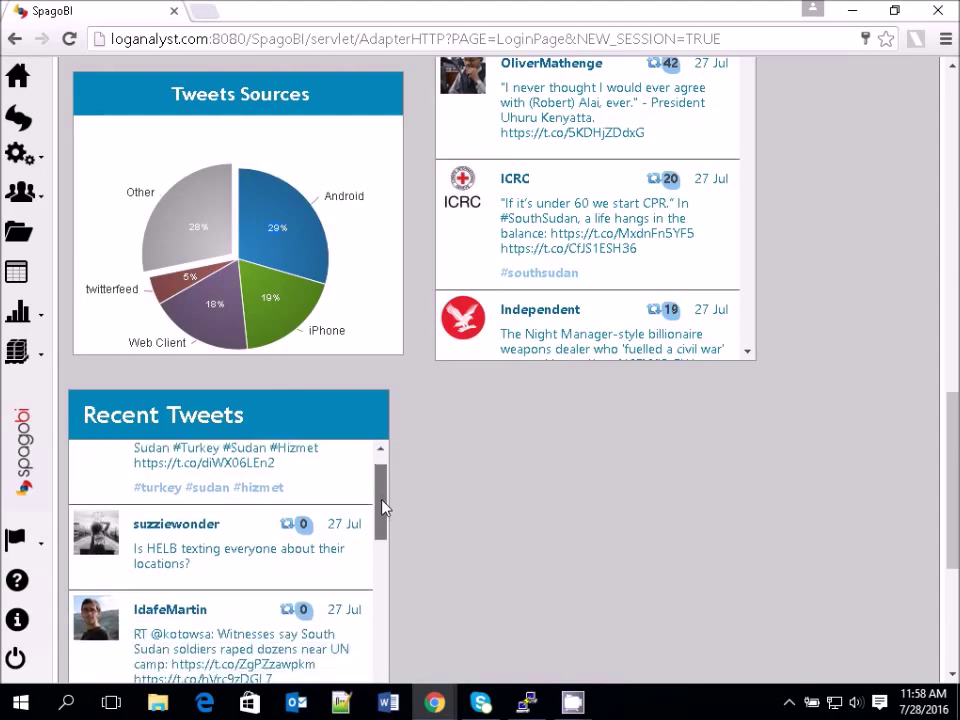
pyautogui.scroll(-4, 230, 545)
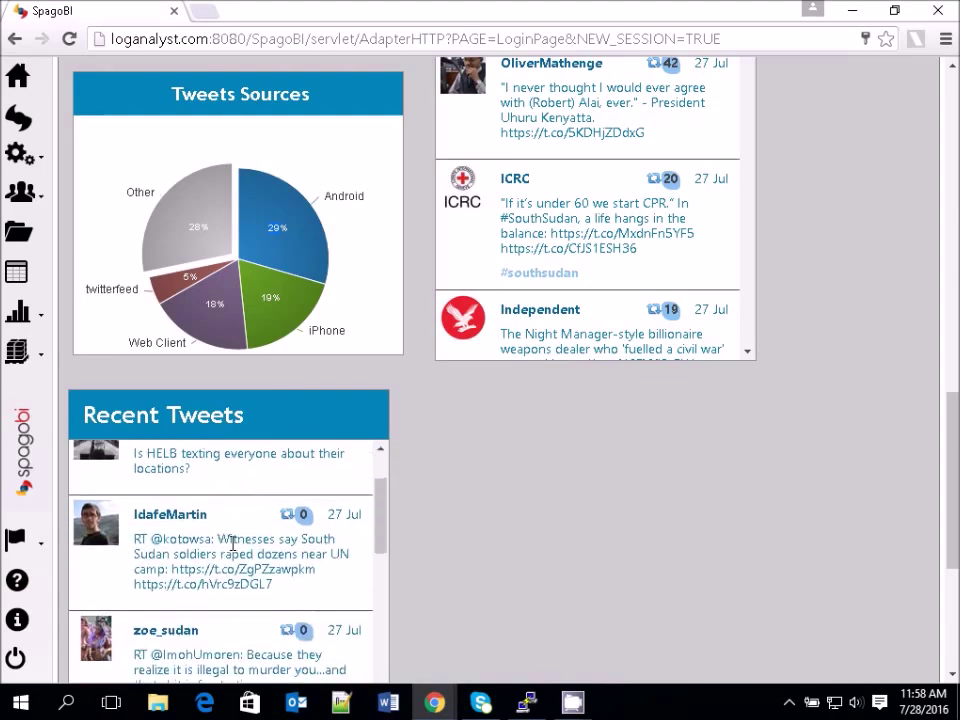
pyautogui.scroll(10, 203, 183)
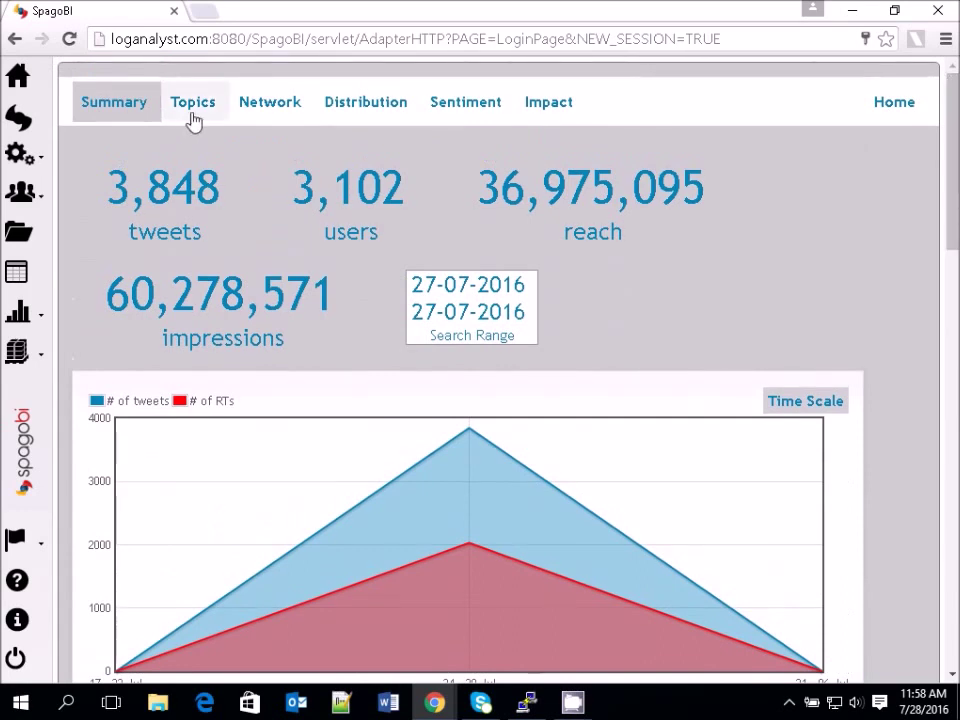
# - Show the Topics view and highlight the Hashtags Cloud title and #southsudan
pyautogui.click(196, 112)
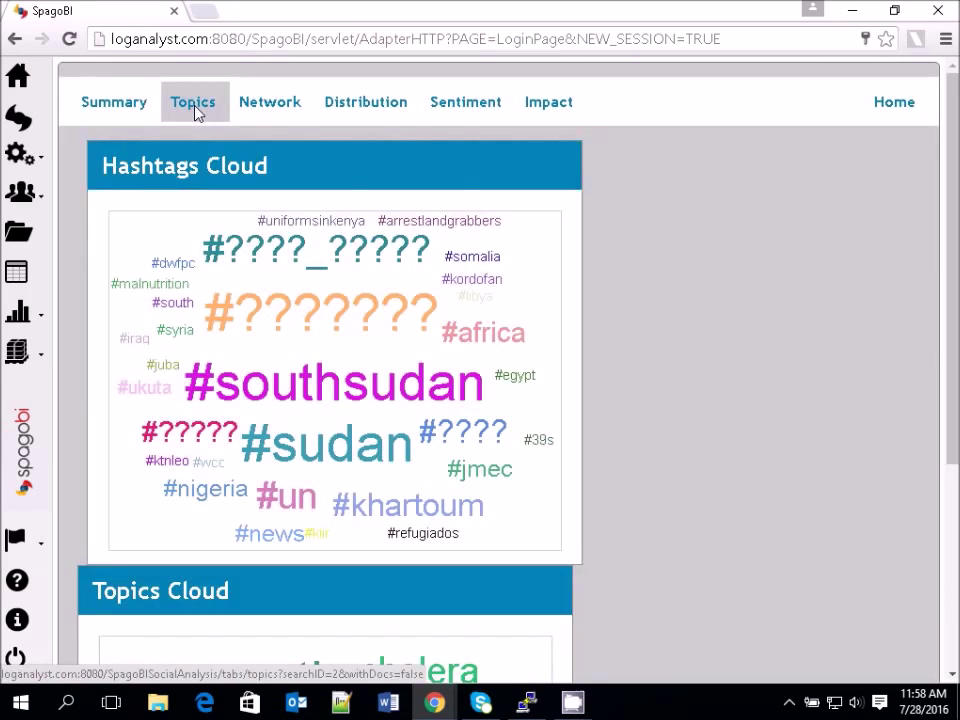
pyautogui.moveTo(106, 168); pyautogui.dragTo(220, 176)
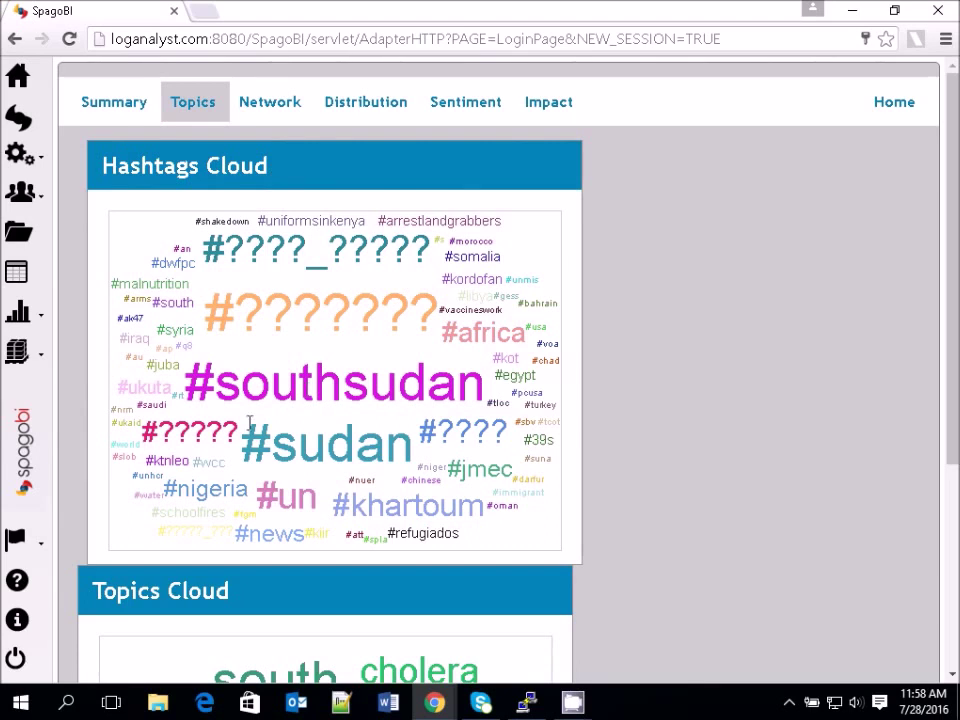
pyautogui.moveTo(186, 384); pyautogui.dragTo(476, 388)
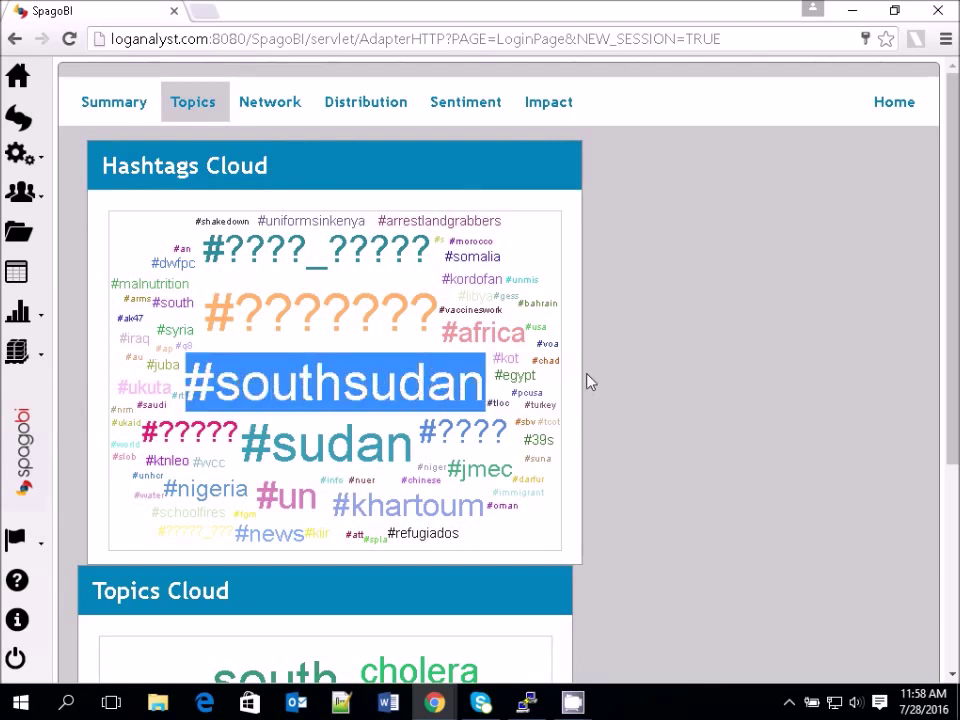
# - Highlight several Topics Cloud words, then scroll back up to the Network section
pyautogui.scroll(-1, 597, 381)
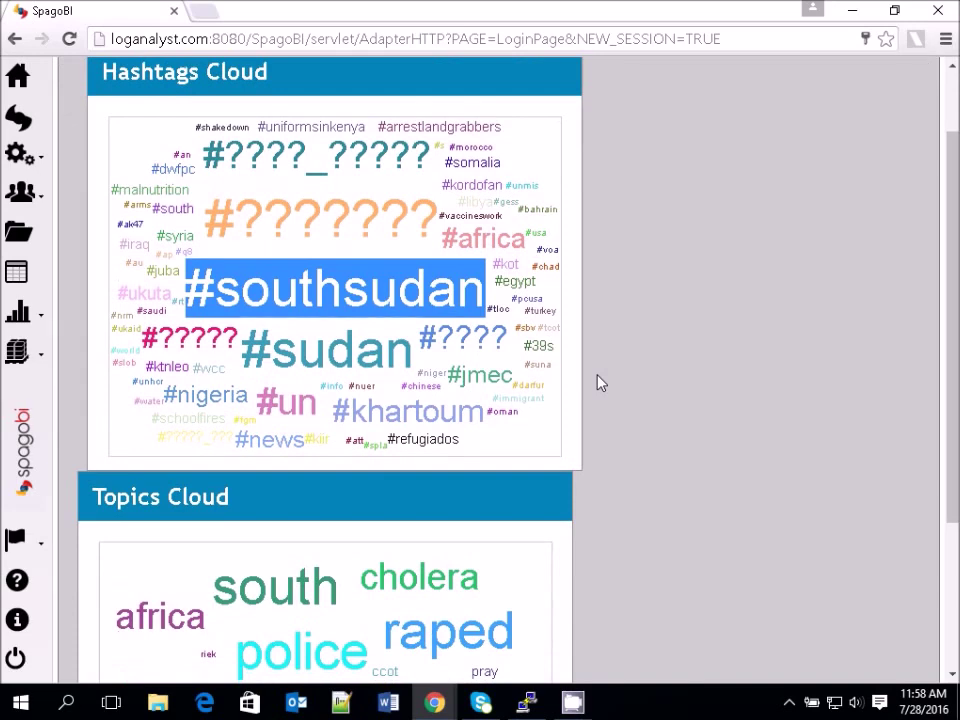
pyautogui.scroll(-2, 597, 383)
pyautogui.scroll(-1, 150, 318)
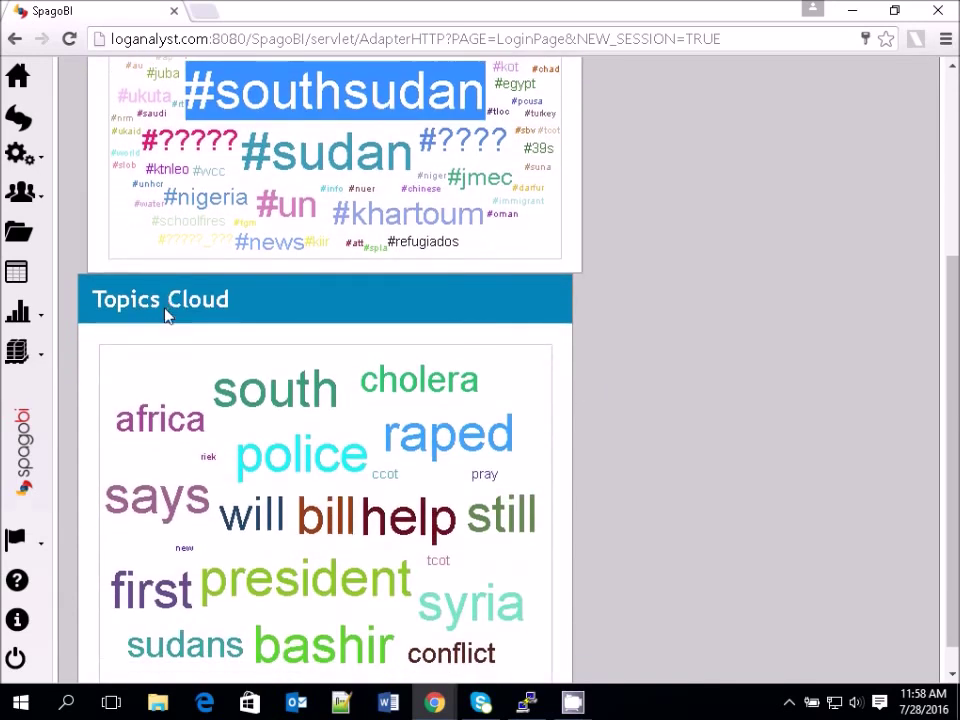
pyautogui.moveTo(210, 368); pyautogui.dragTo(266, 363)
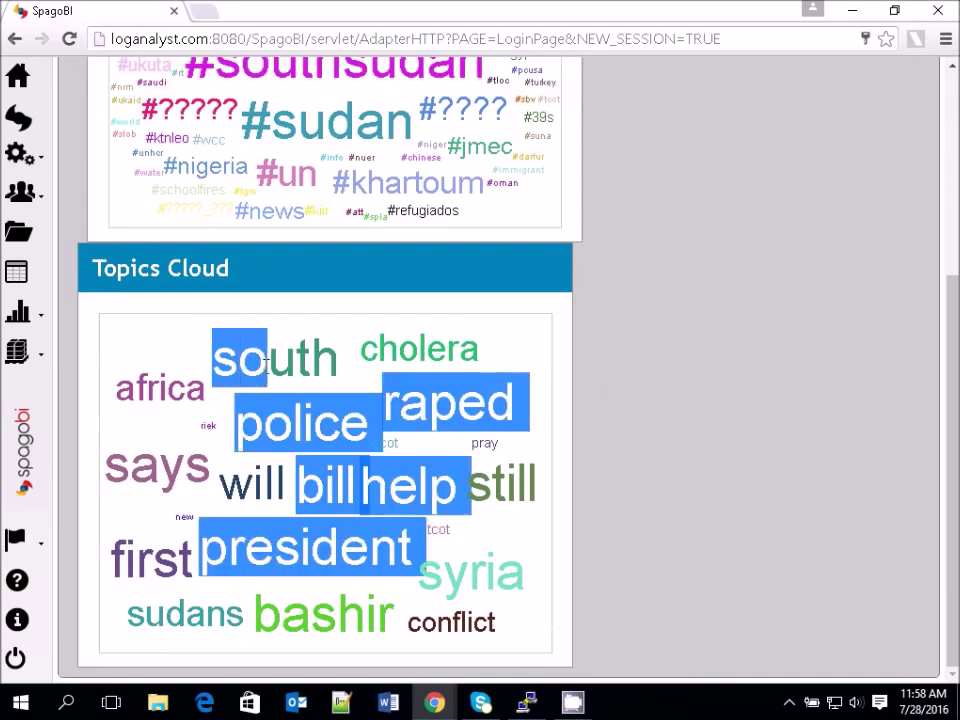
pyautogui.click(311, 364)
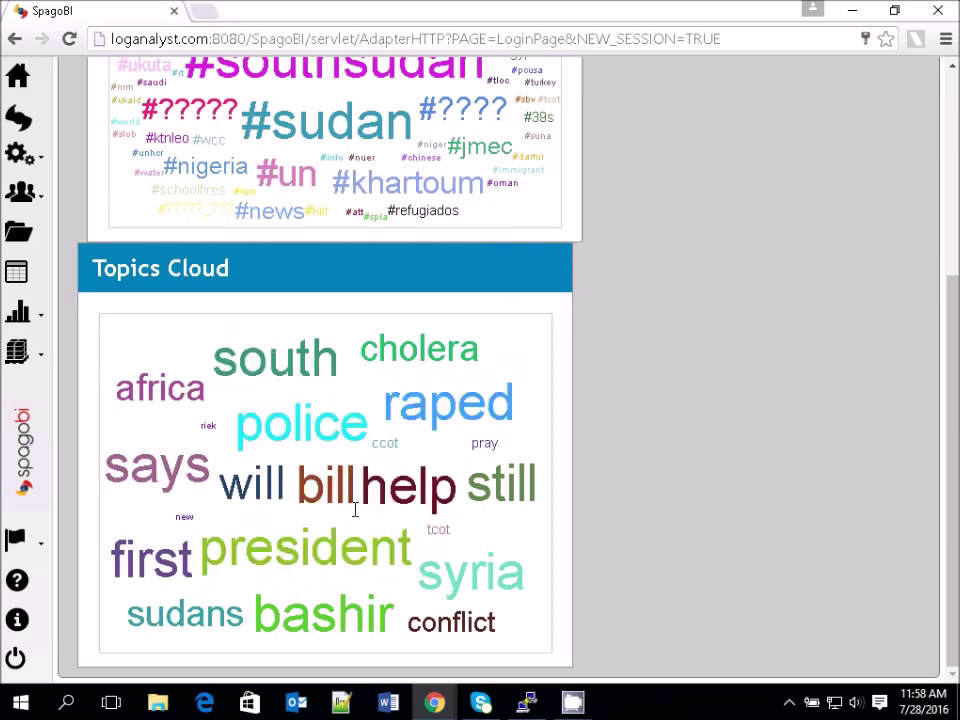
pyautogui.moveTo(947, 326); pyautogui.dragTo(946, 92)
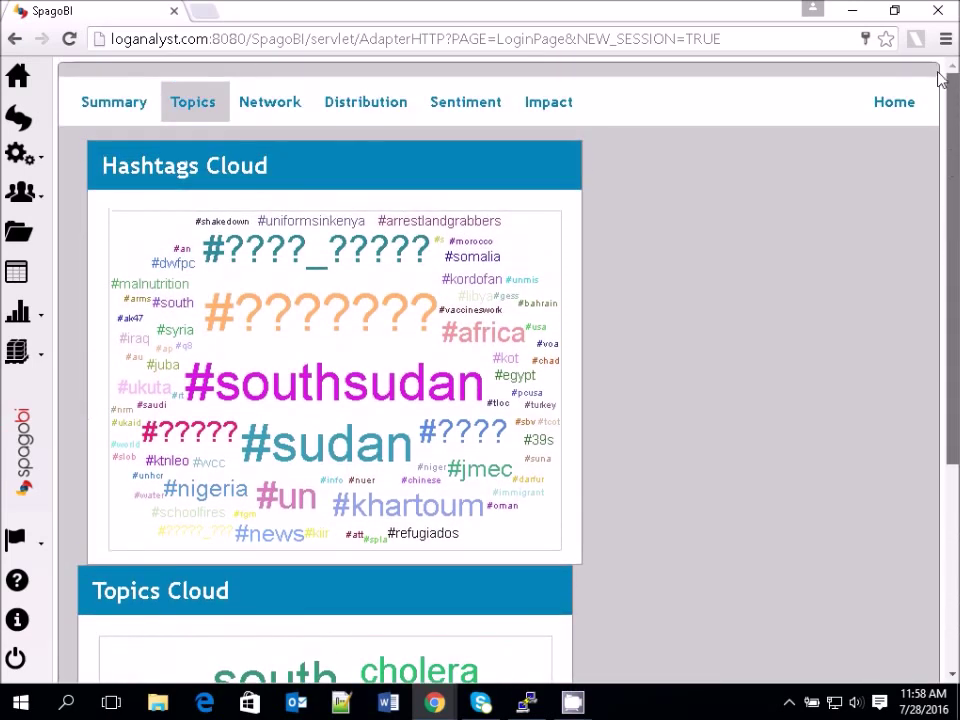
pyautogui.click(258, 103)
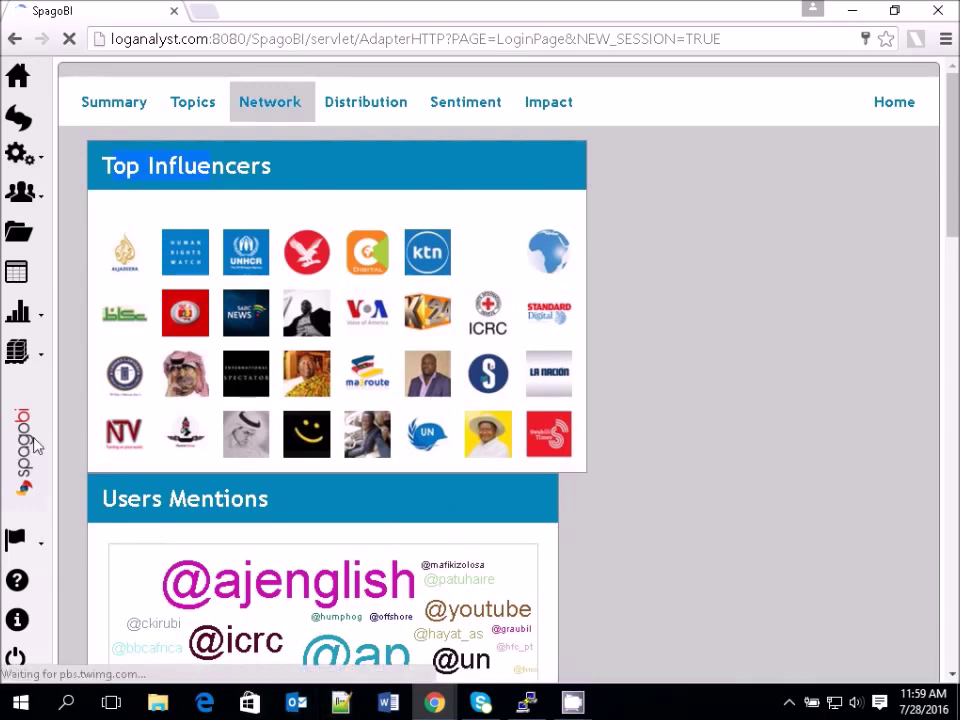
# - Read four Top Influencers' profile cards, then scroll down to the Users Mentions cloud
pyautogui.moveTo(129, 280)
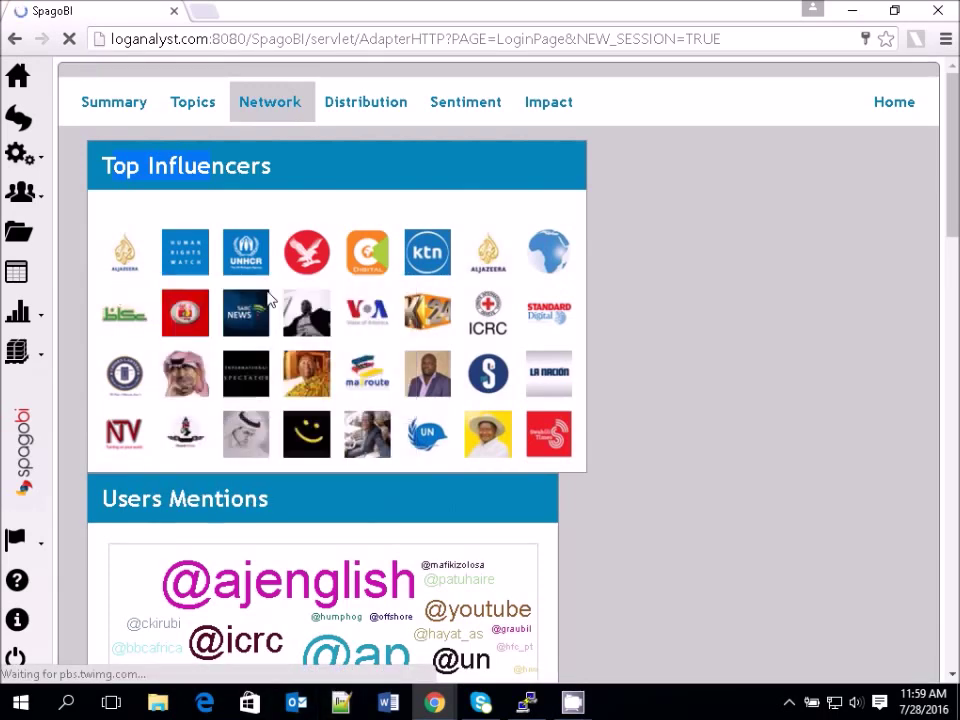
pyautogui.moveTo(357, 262)
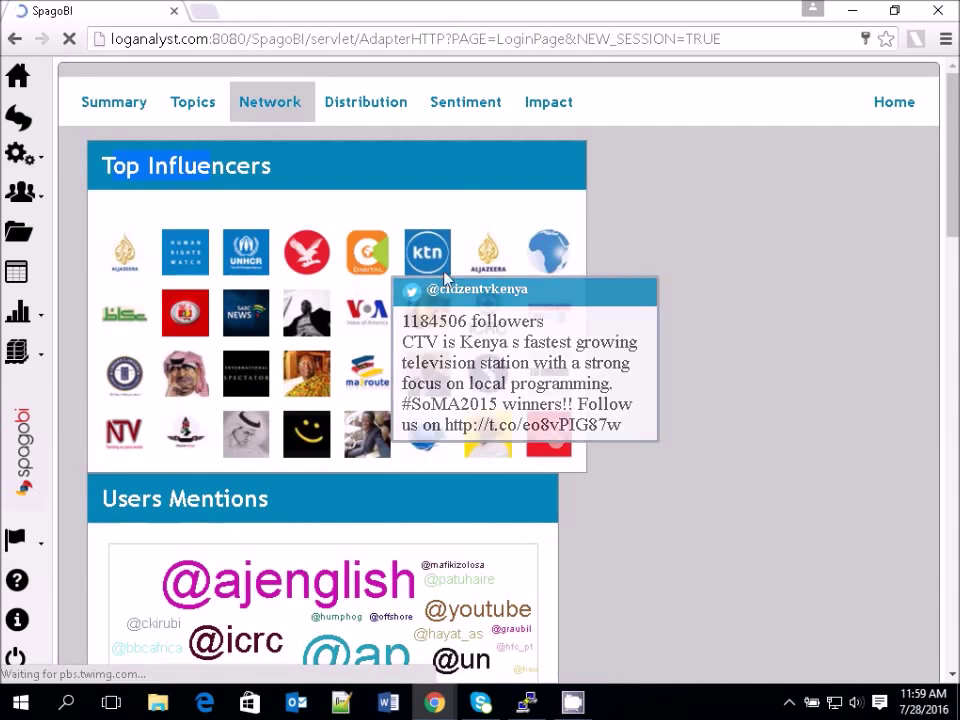
pyautogui.moveTo(448, 314)
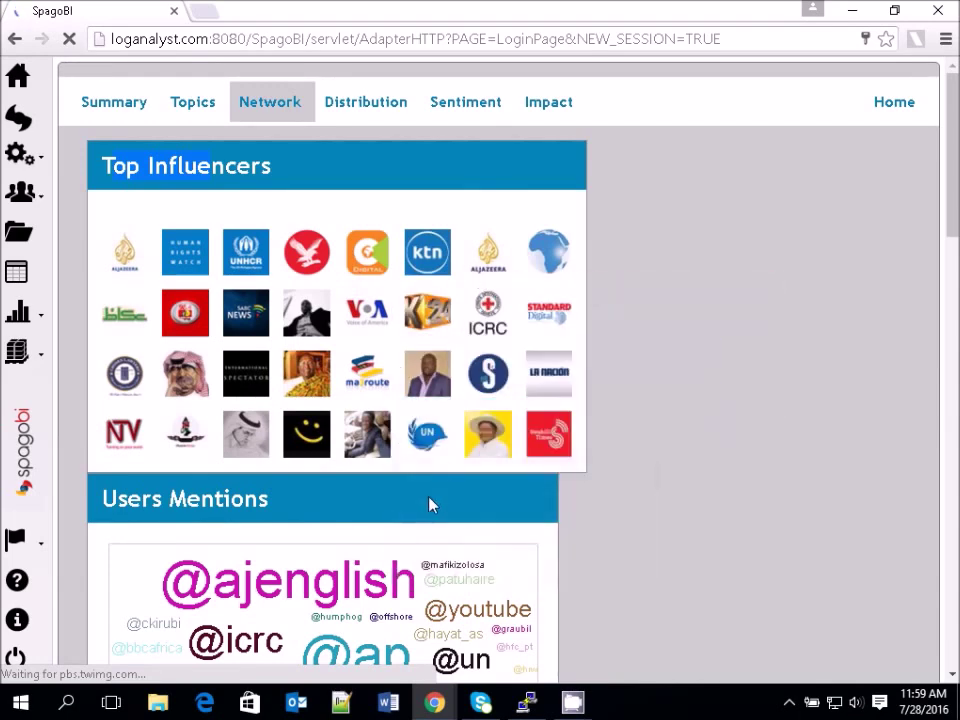
pyautogui.moveTo(433, 388)
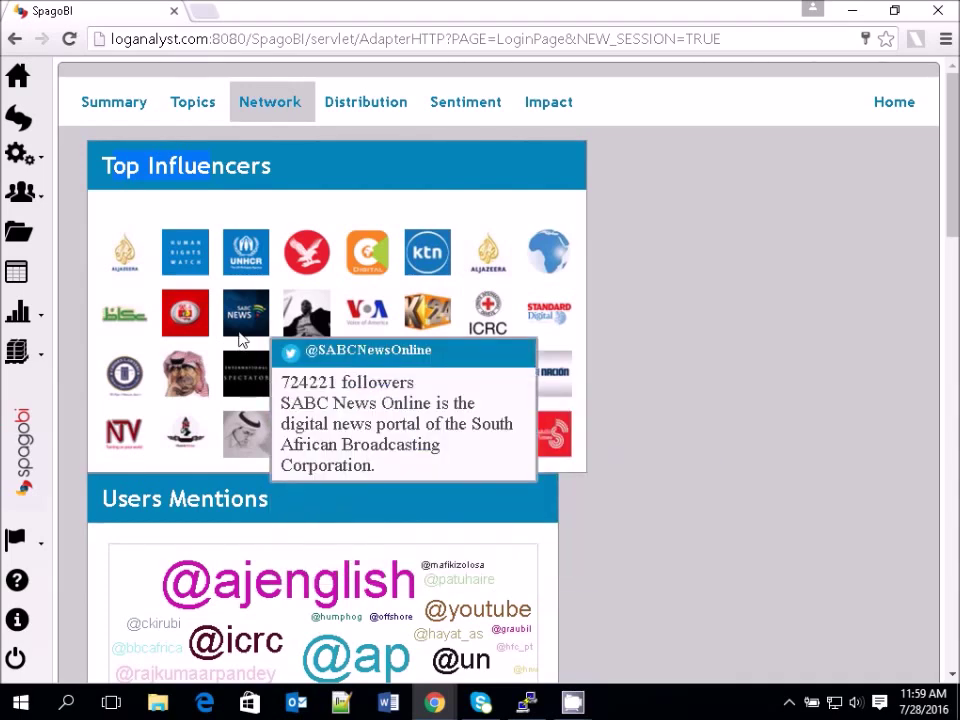
pyautogui.moveTo(950, 204); pyautogui.dragTo(957, 288)
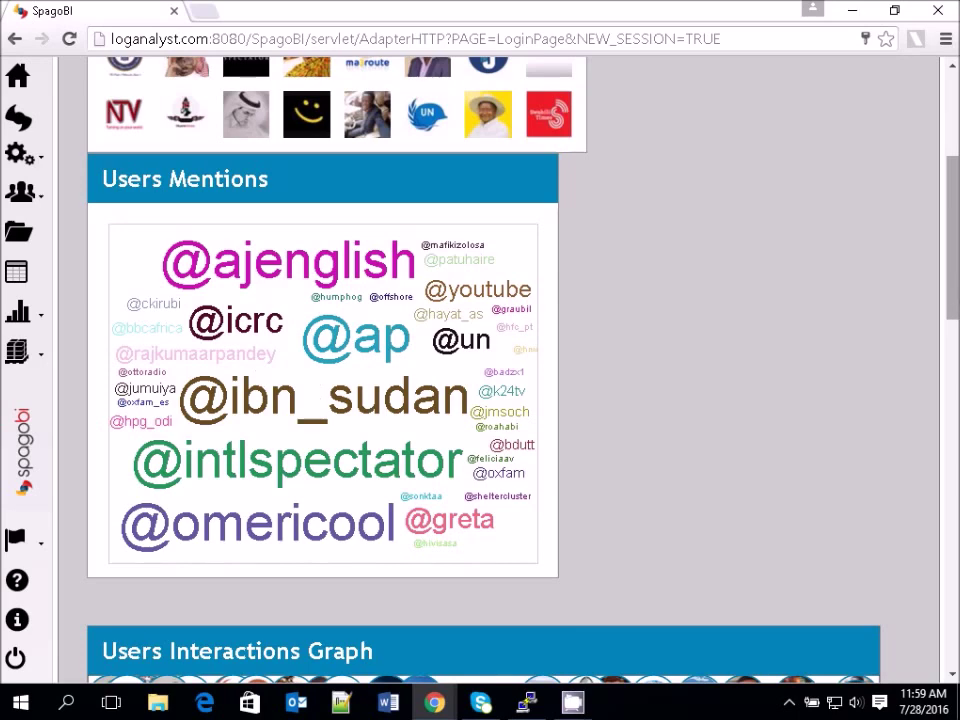
# - Reposition three avatar nodes in the Users Interactions Graph, then scroll to the globe map
pyautogui.moveTo(955, 276); pyautogui.dragTo(957, 398)
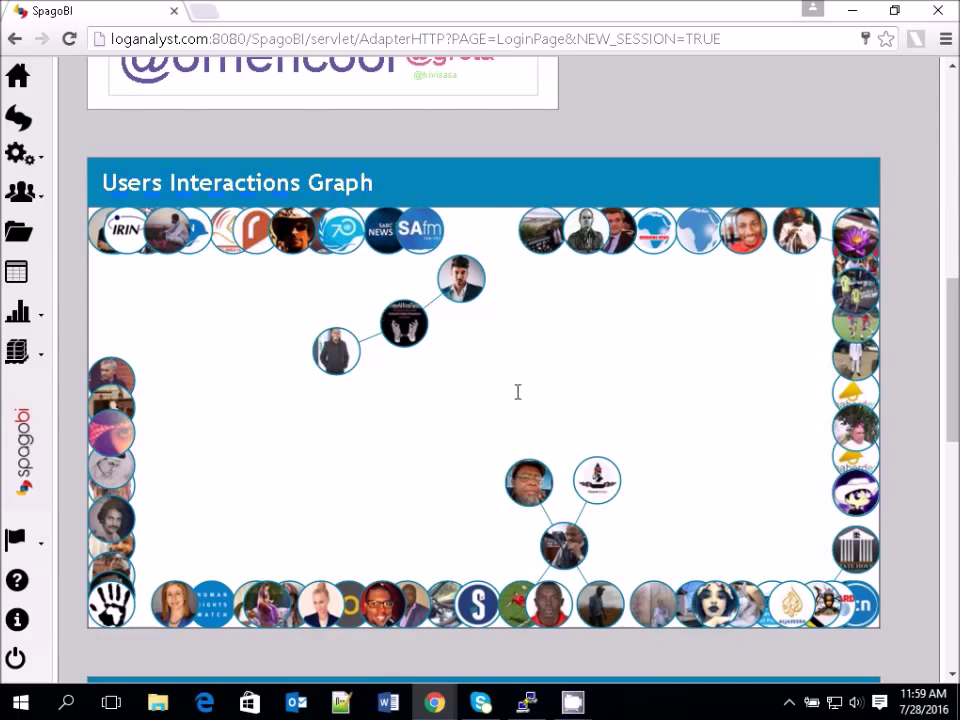
pyautogui.moveTo(563, 541); pyautogui.dragTo(436, 398)
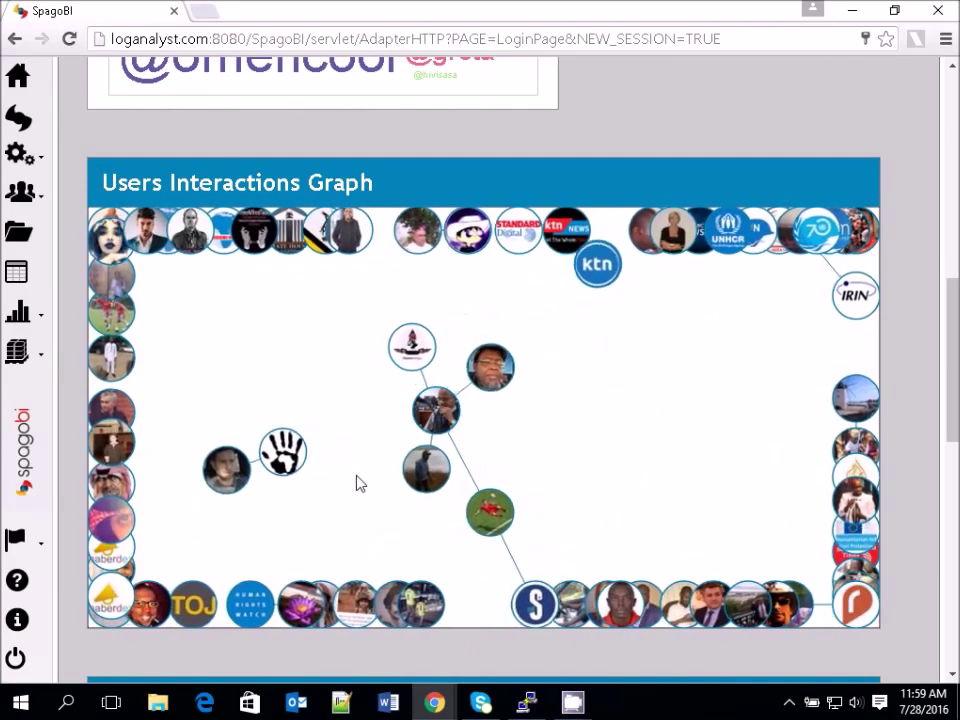
pyautogui.moveTo(618, 497); pyautogui.dragTo(637, 372)
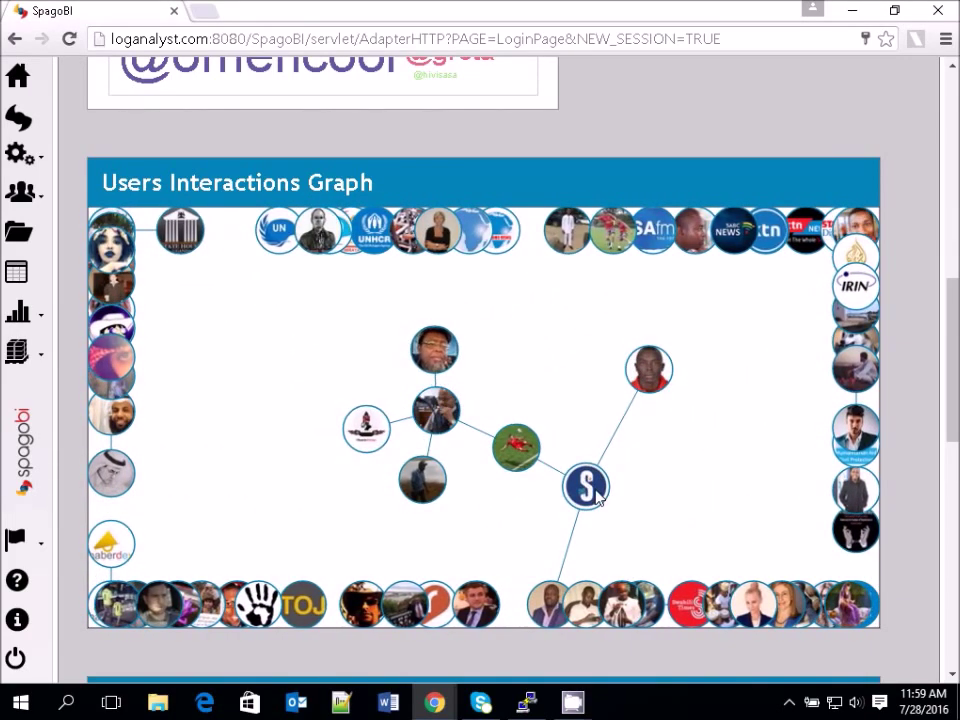
pyautogui.moveTo(549, 611); pyautogui.dragTo(192, 388)
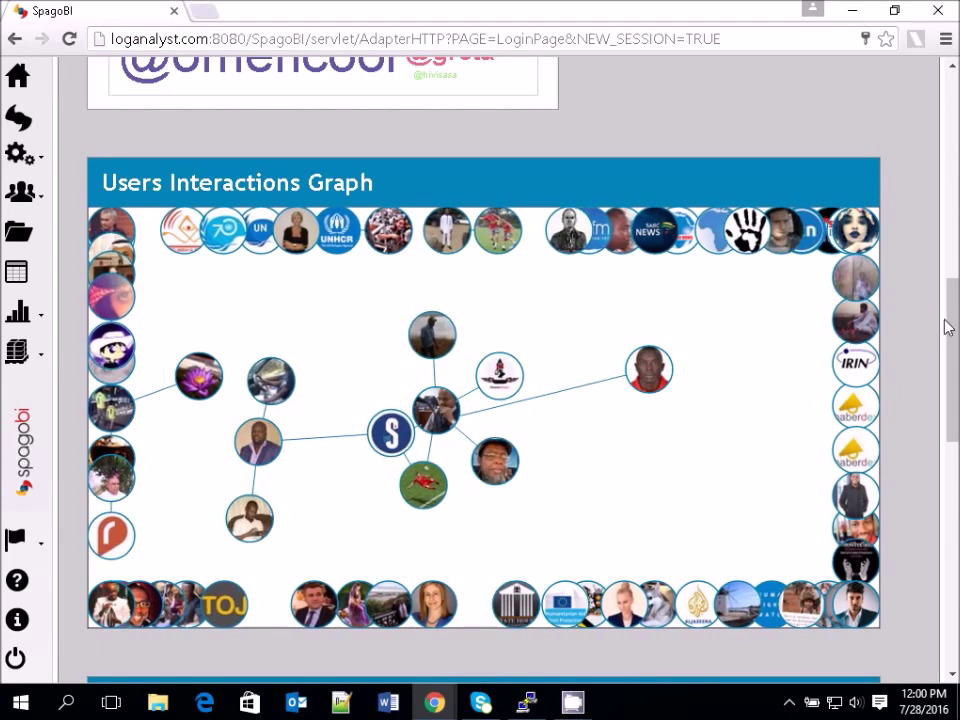
pyautogui.moveTo(951, 326); pyautogui.dragTo(943, 485)
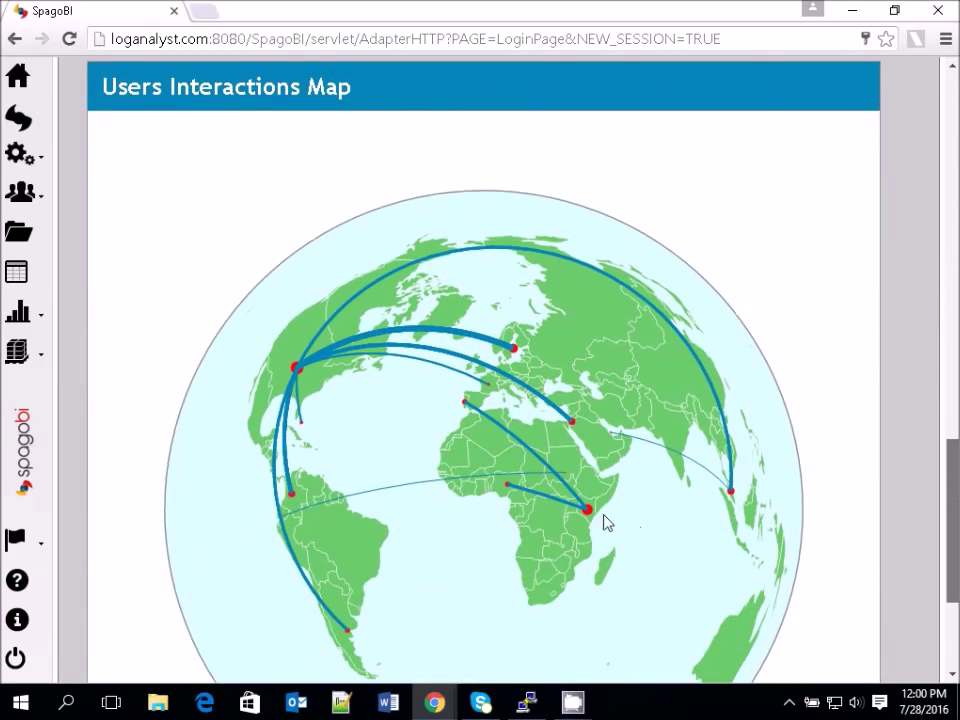
# - Check interaction counts on the globe's points and arcs, then go to the Distribution section
pyautogui.moveTo(591, 520)
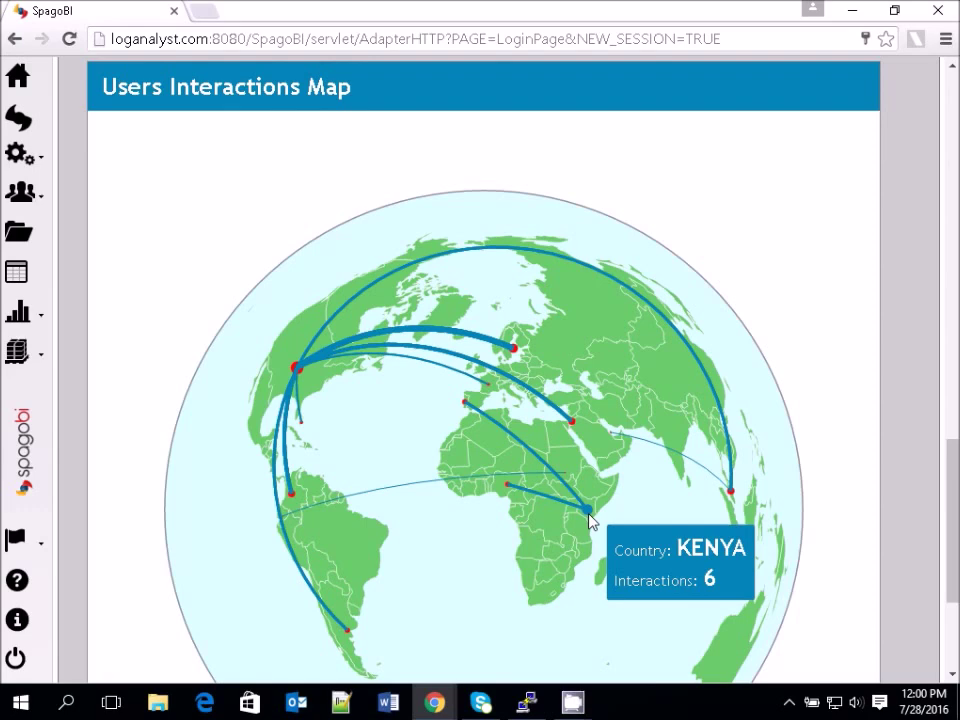
pyautogui.moveTo(510, 490)
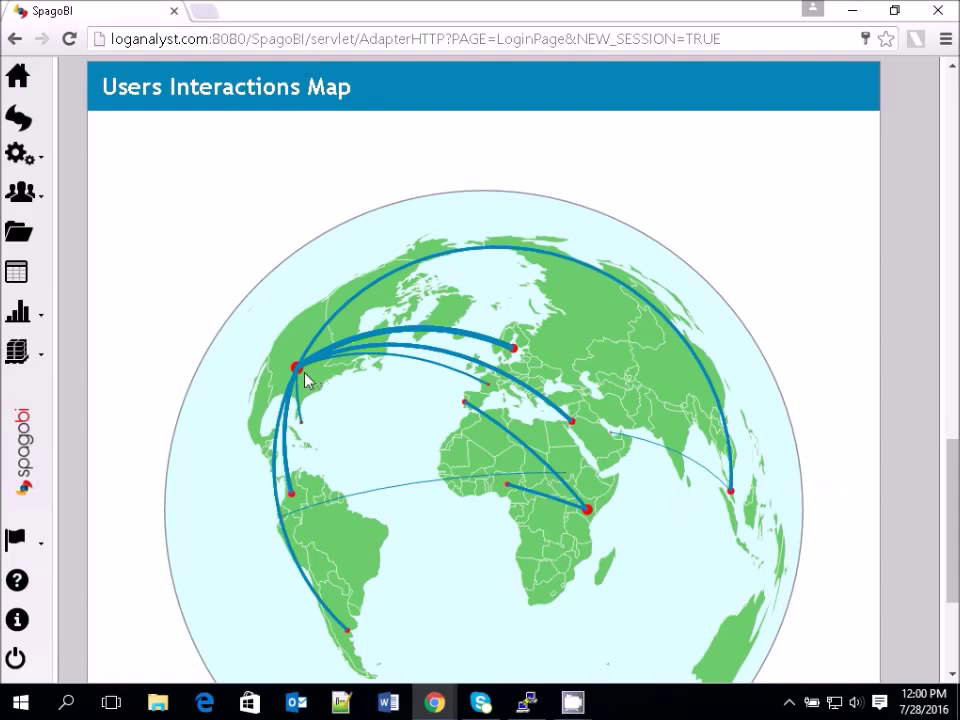
pyautogui.moveTo(298, 375)
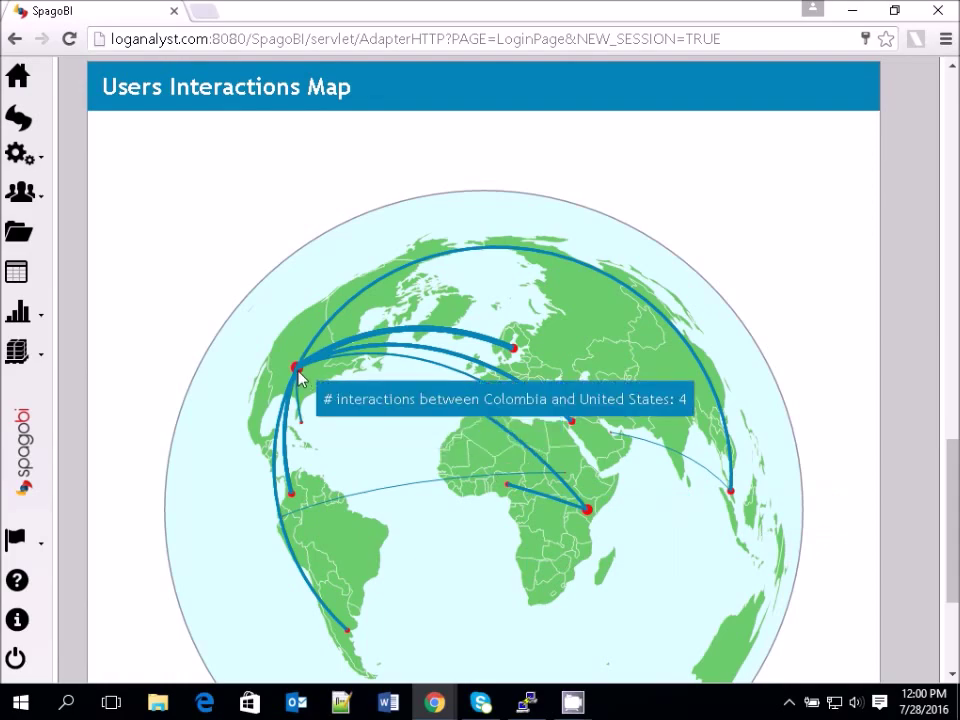
pyautogui.moveTo(955, 455); pyautogui.dragTo(890, 50)
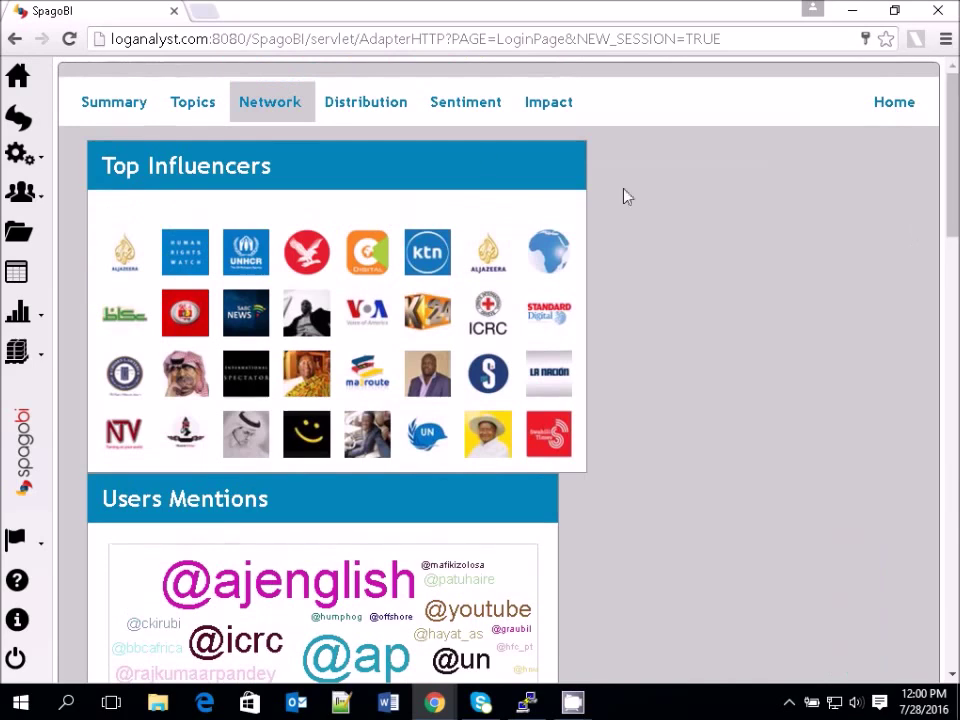
pyautogui.click(364, 106)
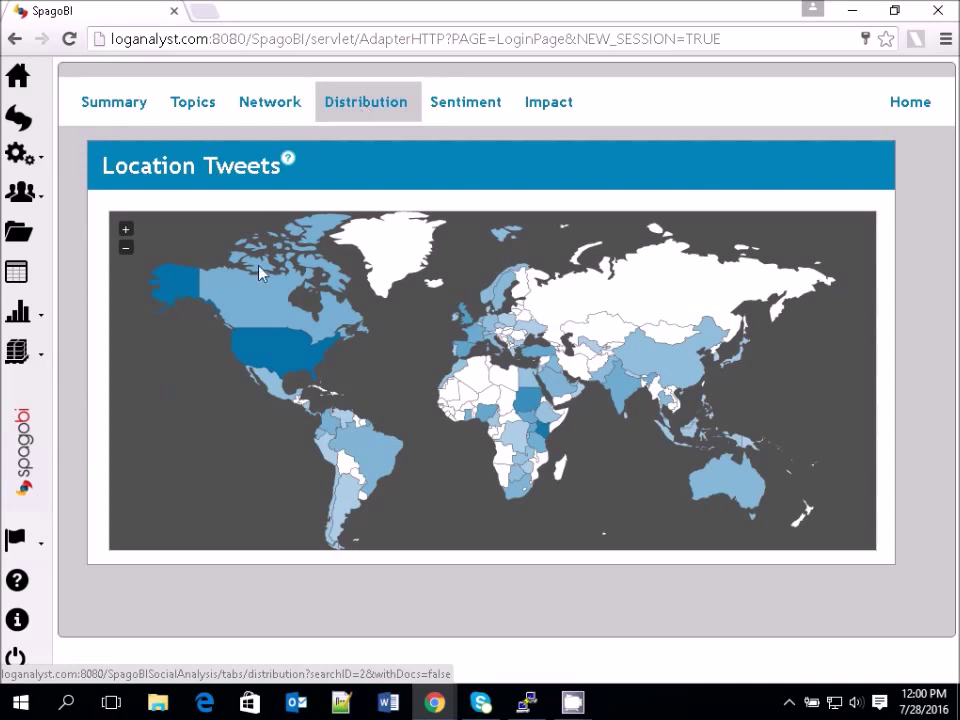
# - Read tweet counts for several countries on the Location Tweets map, then go to Sentiment
pyautogui.moveTo(261, 355)
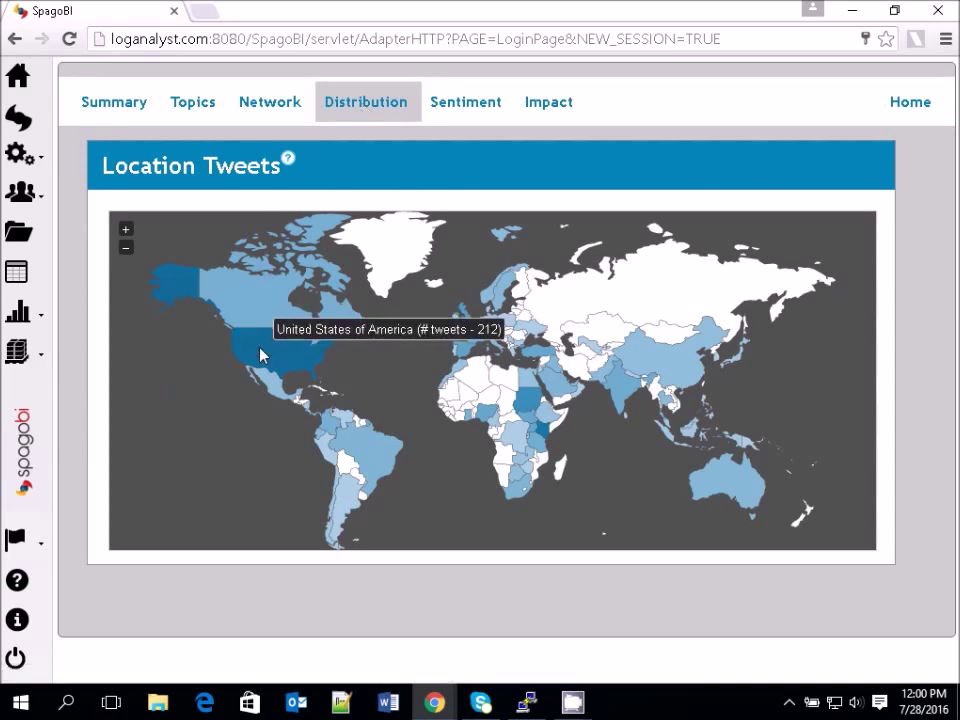
pyautogui.moveTo(547, 438)
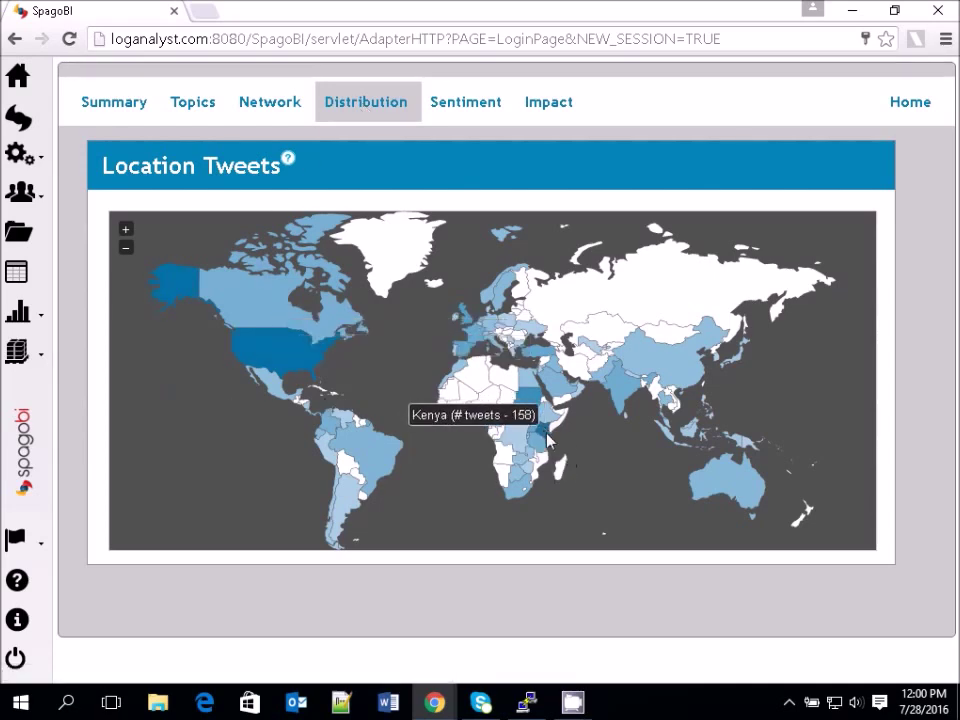
pyautogui.moveTo(536, 413)
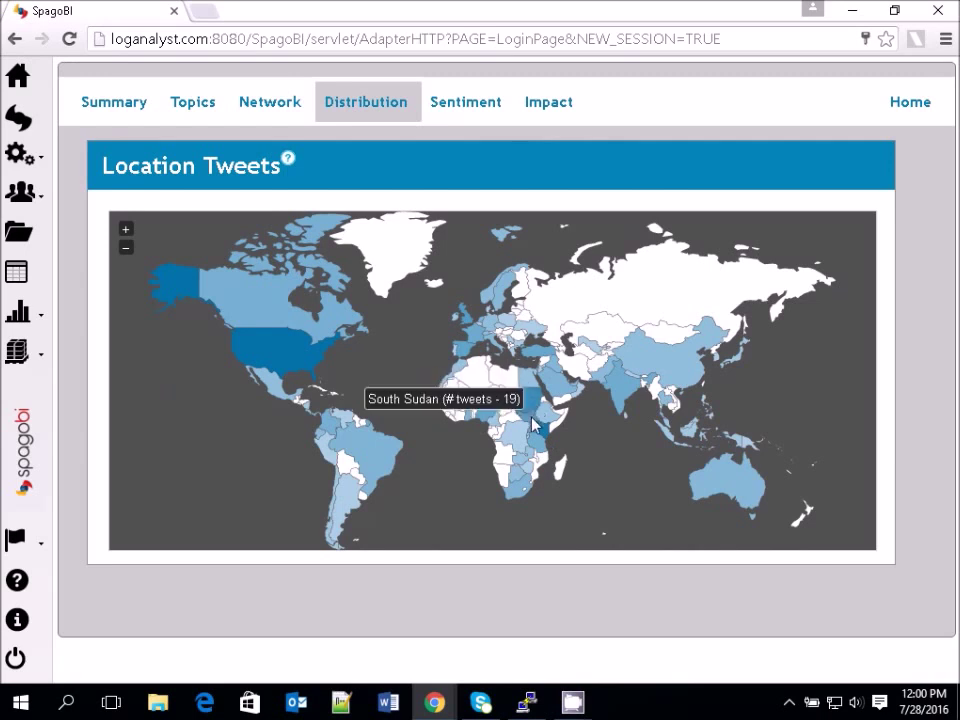
pyautogui.moveTo(625, 397)
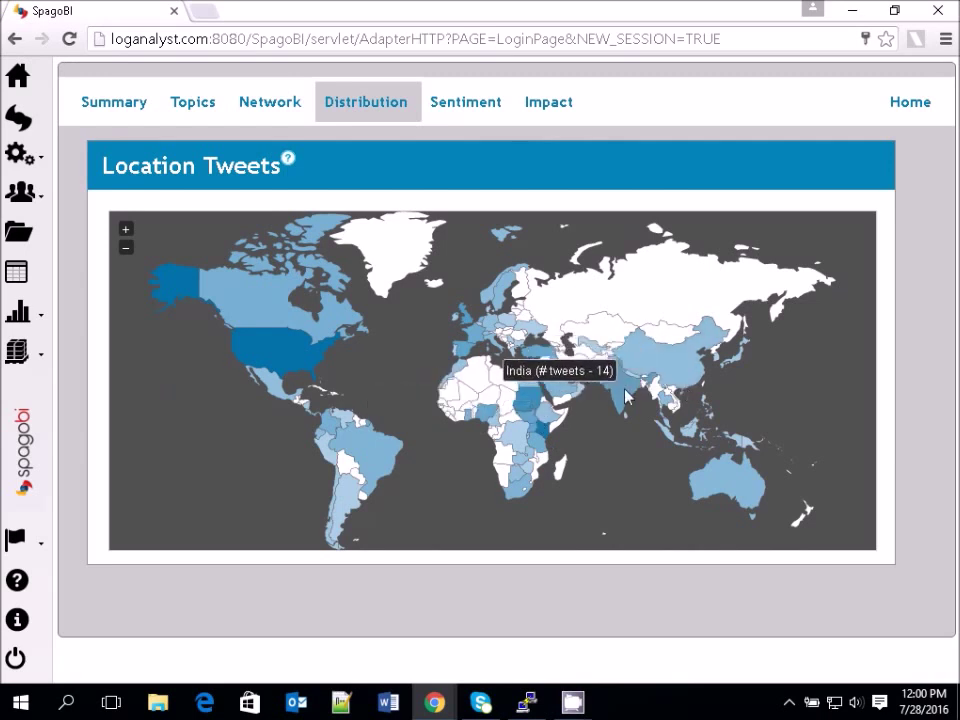
pyautogui.click(464, 104)
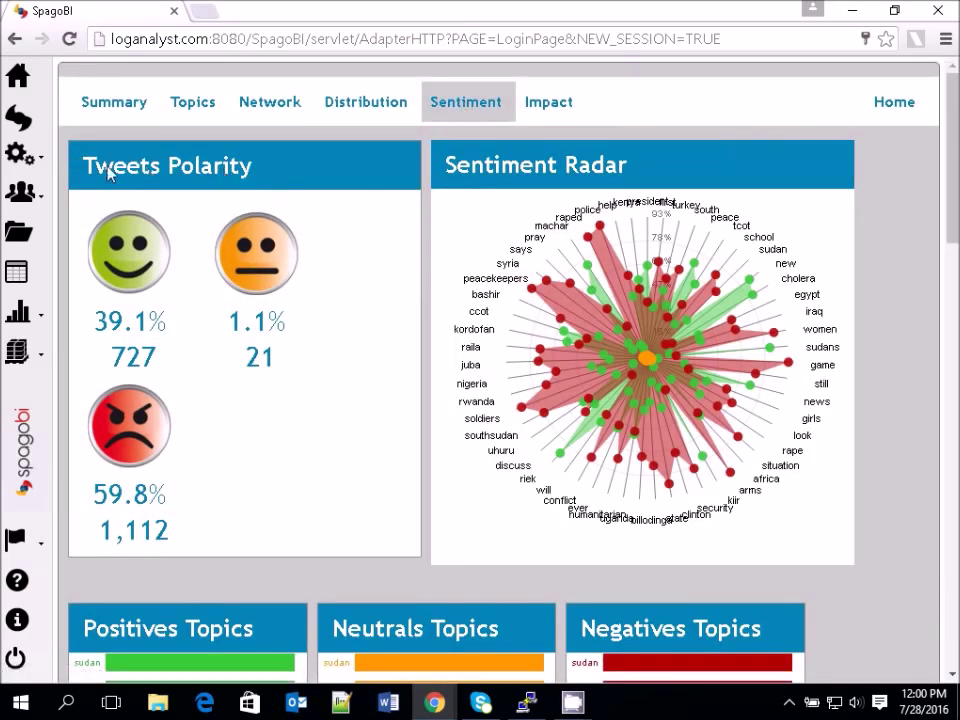
# - Highlight the 59.8% negative polarity share and the Sentiment Radar heading
pyautogui.click(136, 318)
pyautogui.moveTo(99, 489); pyautogui.dragTo(168, 497)
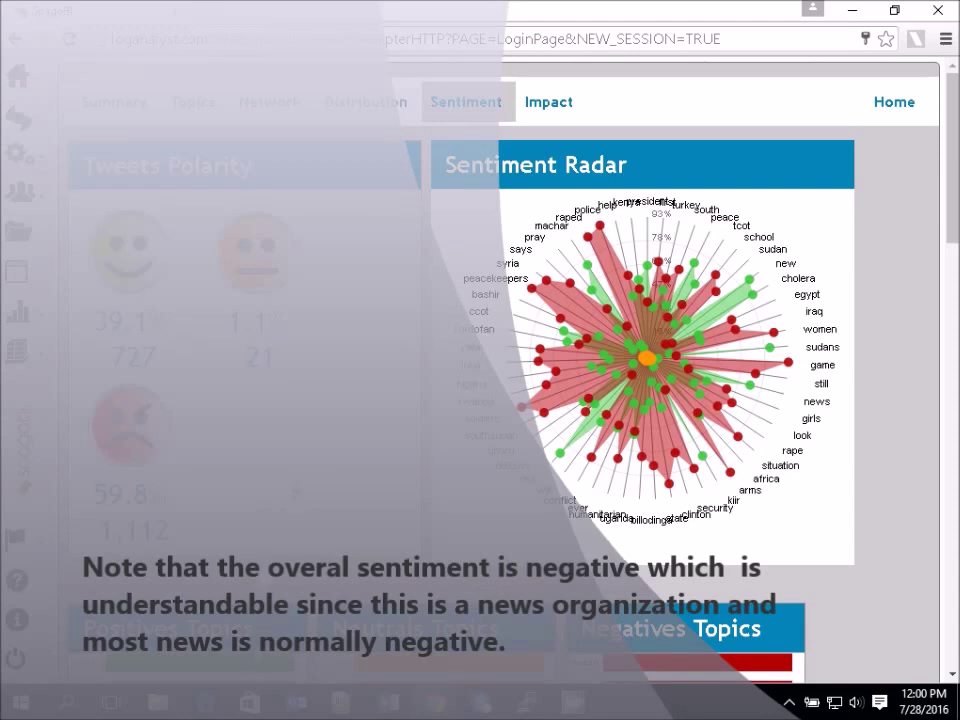
pyautogui.moveTo(450, 175); pyautogui.dragTo(625, 167)
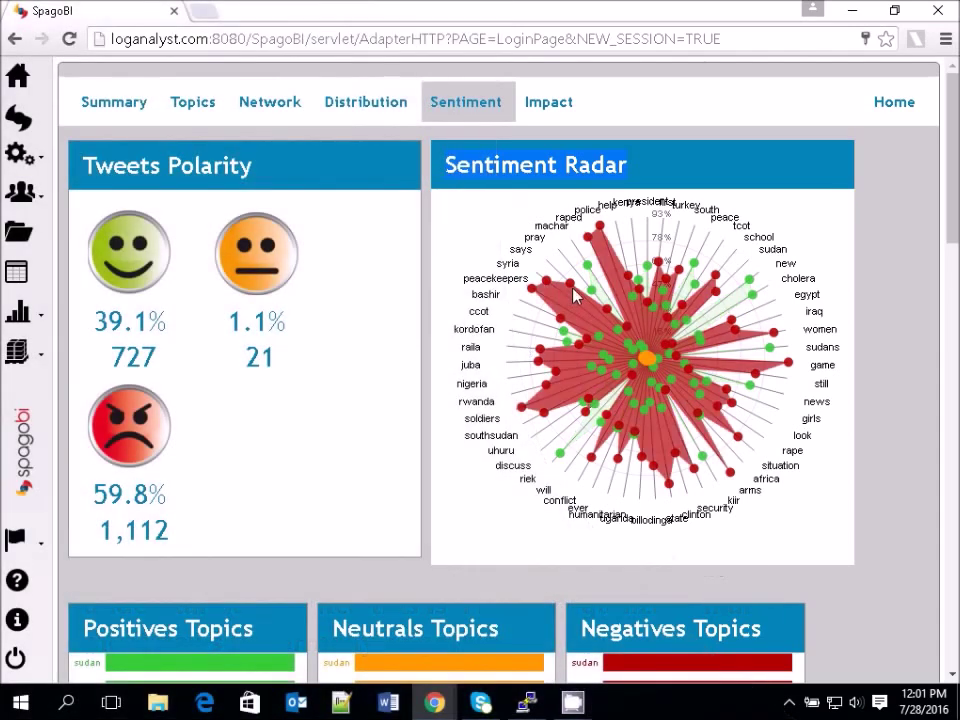
# - Inspect Sentiment Radar points, emphasise the green series, then return to Home
pyautogui.moveTo(571, 290)
pyautogui.moveTo(729, 474)
pyautogui.click(748, 490)
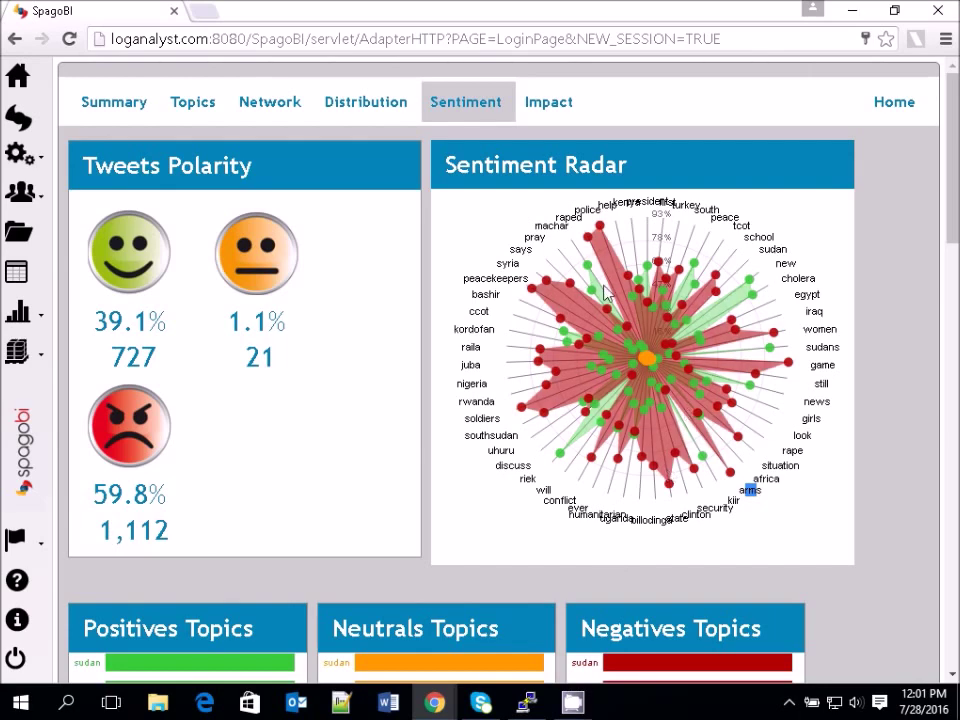
pyautogui.moveTo(588, 243)
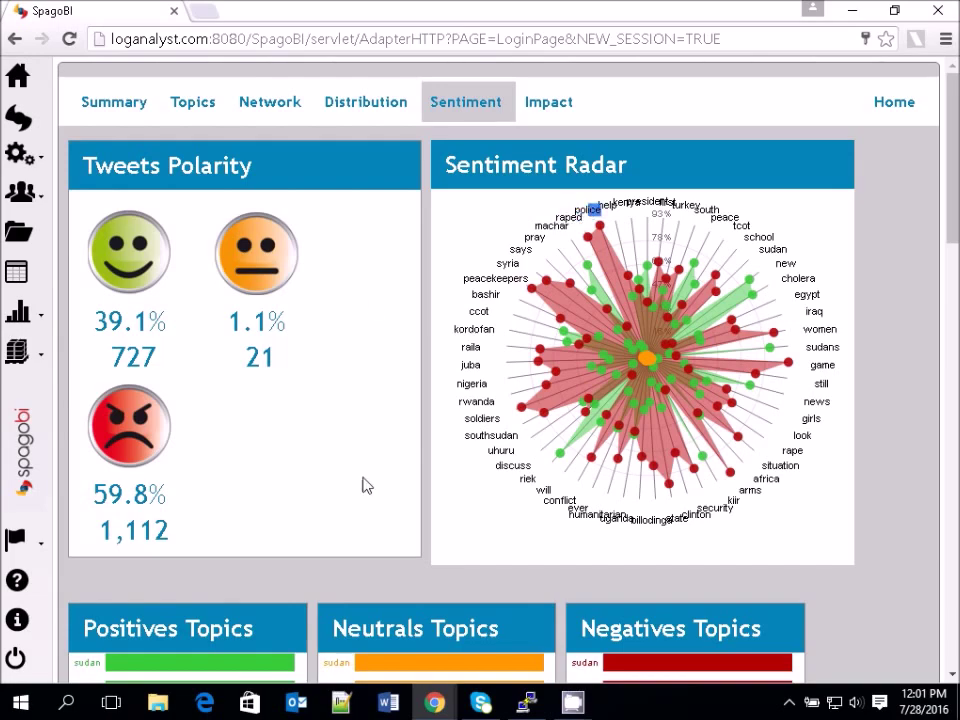
pyautogui.moveTo(951, 210); pyautogui.dragTo(940, 146)
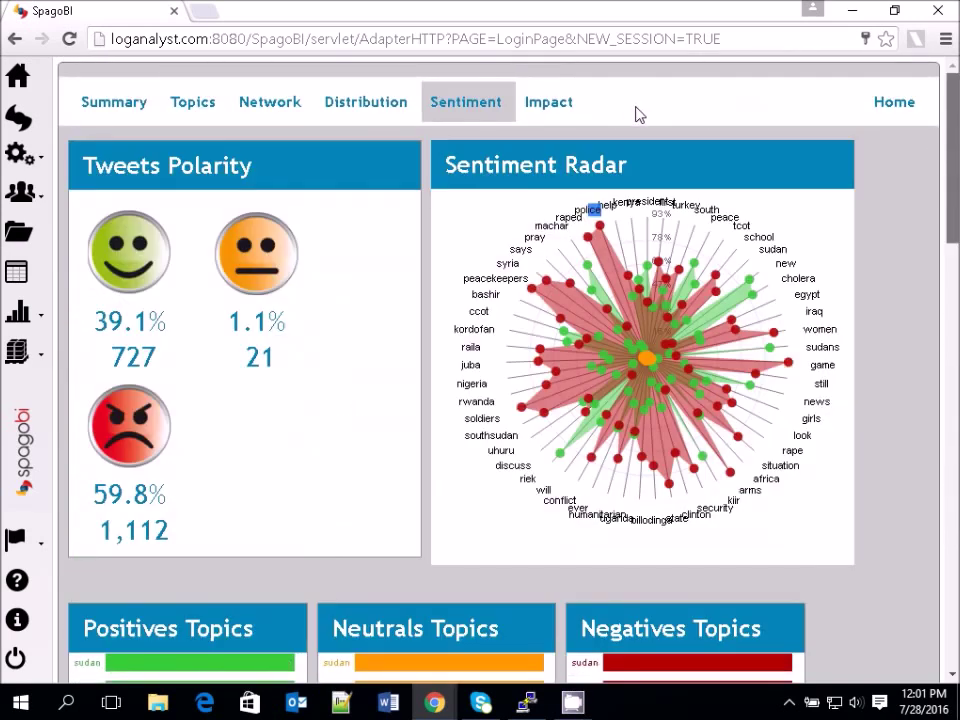
pyautogui.click(894, 121)
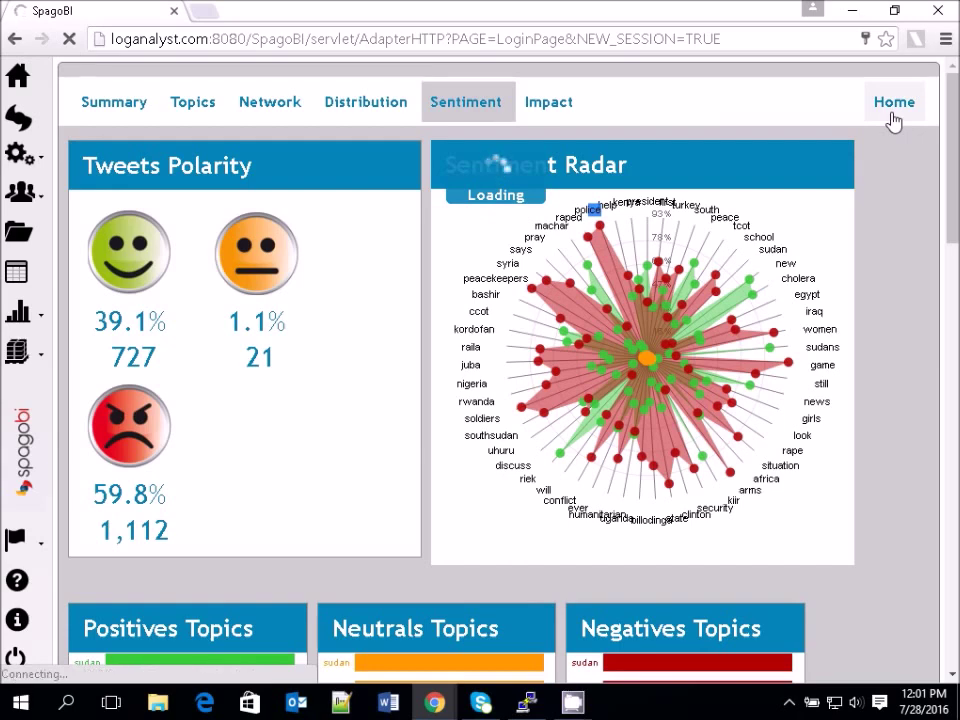
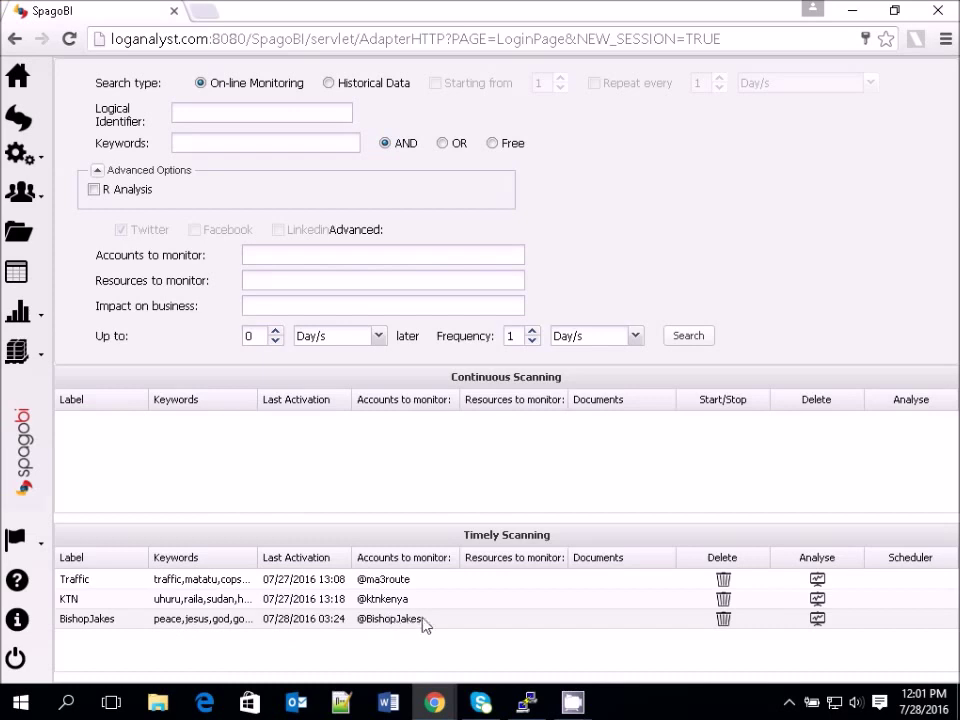
# - Open the analysis of the third timely scan: 2,371 tweets from 2,263 users
pyautogui.click(819, 621)
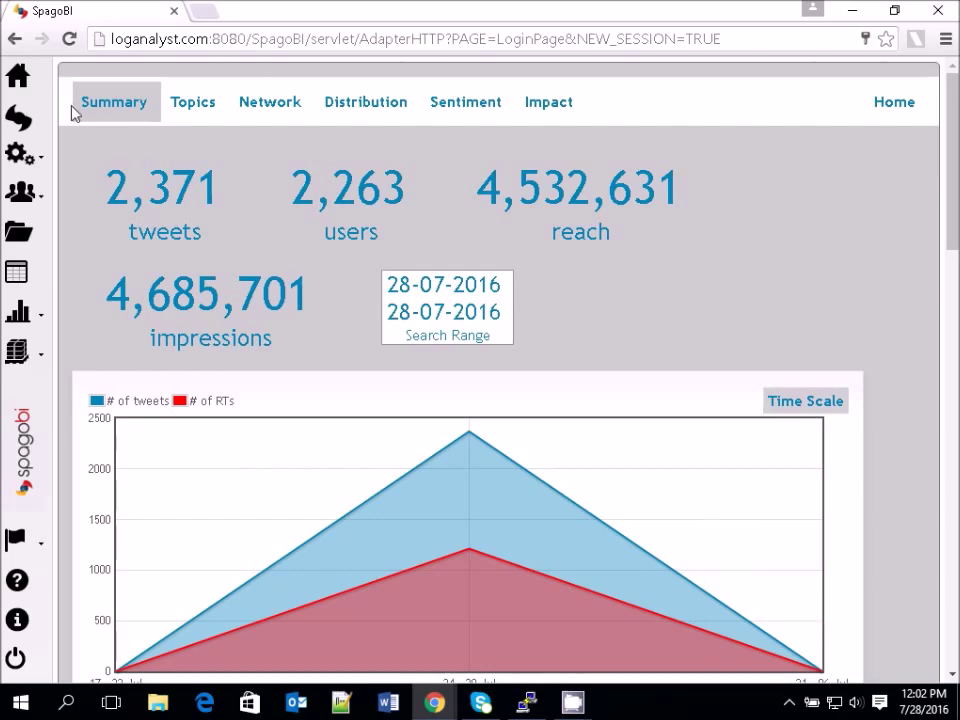
pyautogui.moveTo(957, 195); pyautogui.dragTo(957, 370)
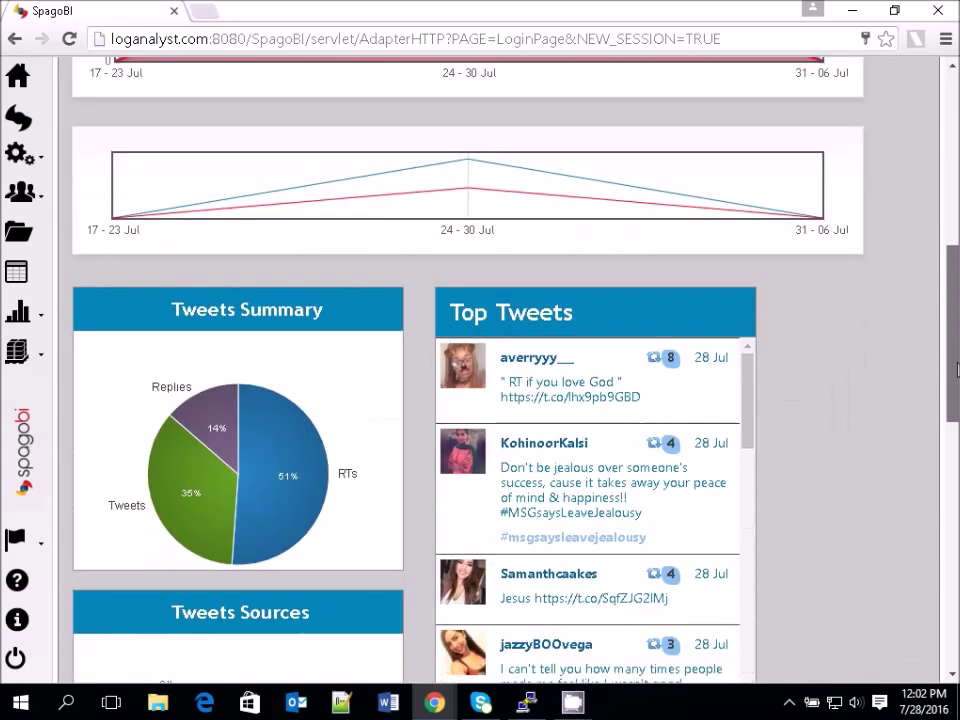
pyautogui.scroll(-2, 957, 370)
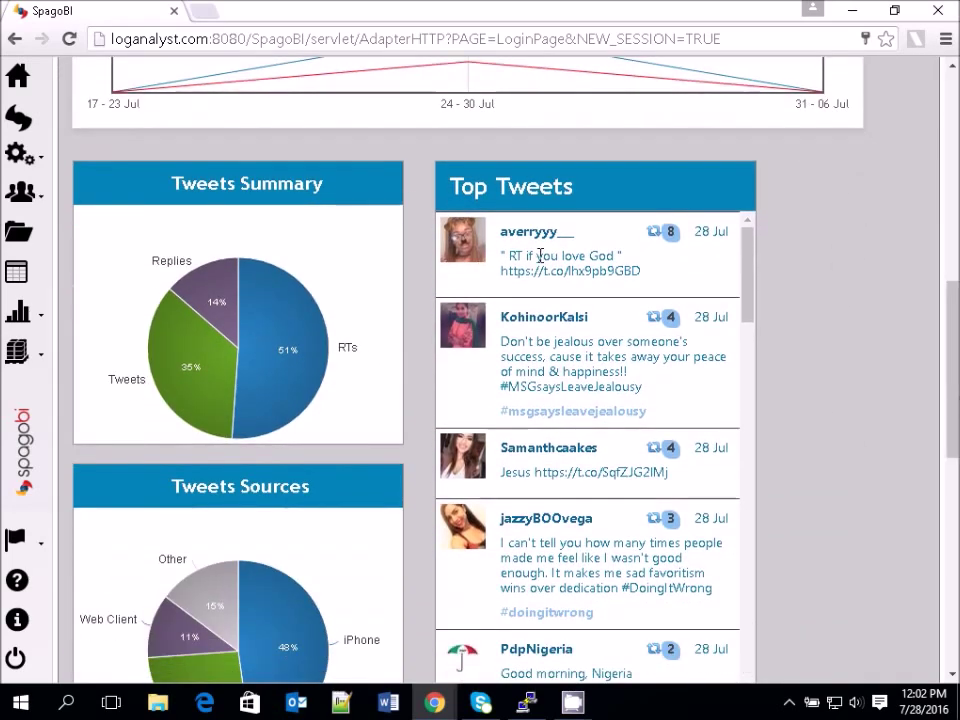
pyautogui.moveTo(514, 259); pyautogui.dragTo(628, 259)
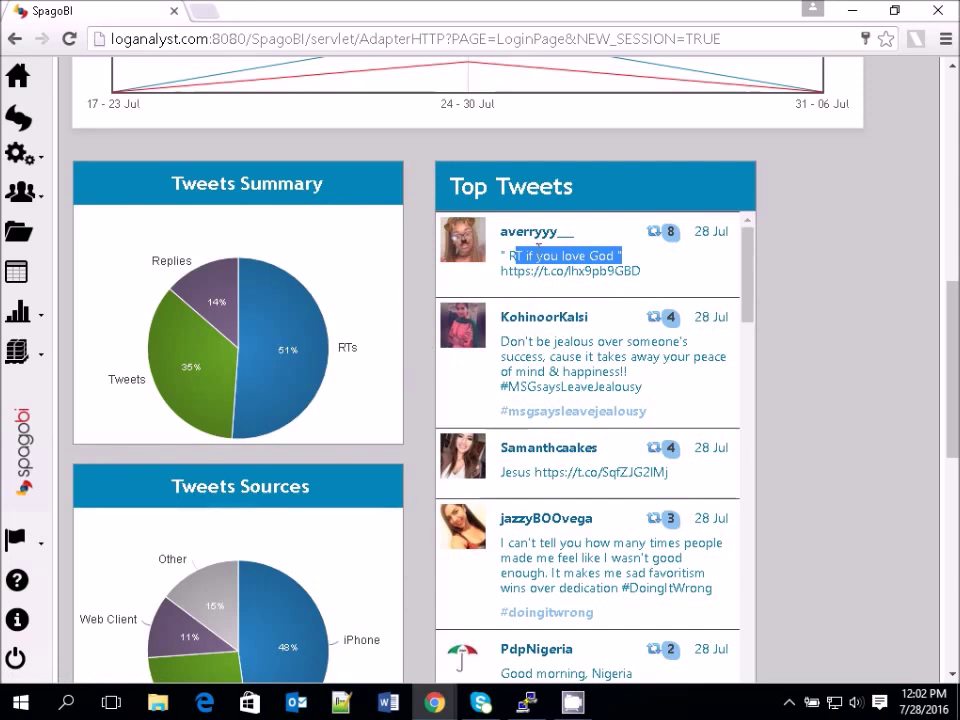
pyautogui.scroll(-2, 333, 299)
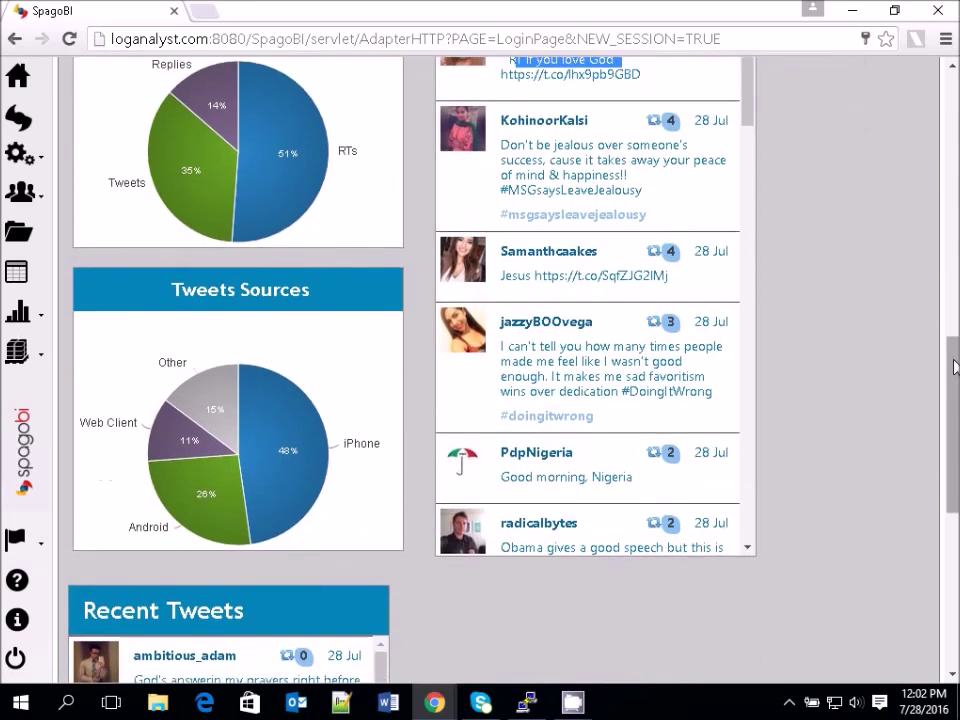
pyautogui.moveTo(183, 290); pyautogui.dragTo(301, 290)
pyautogui.click(293, 405)
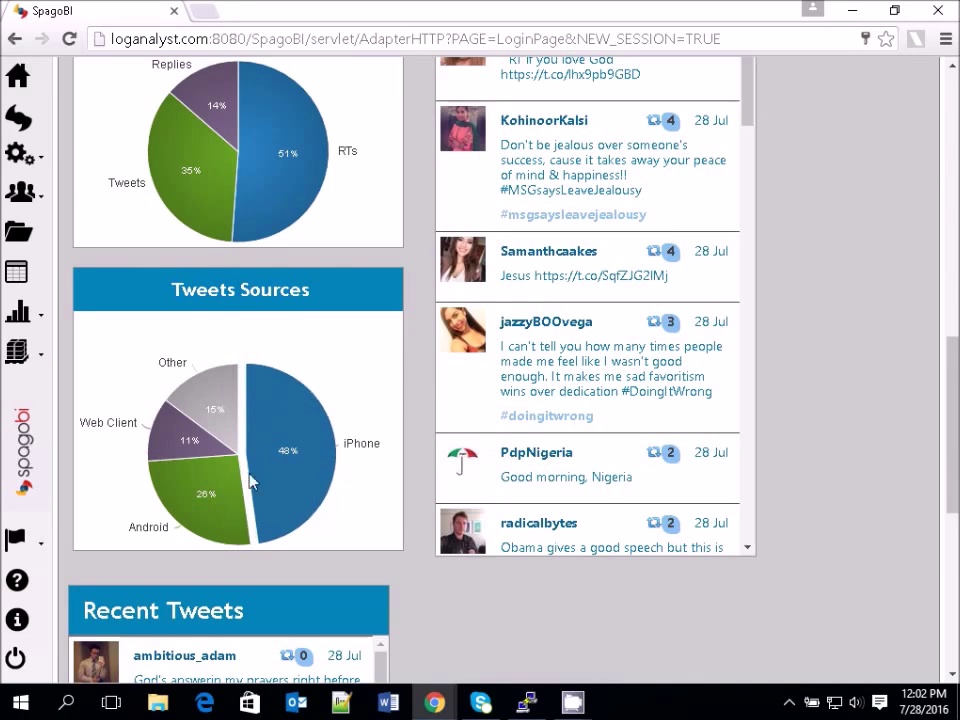
pyautogui.moveTo(953, 428); pyautogui.dragTo(955, 440)
pyautogui.scroll(-3, 955, 440)
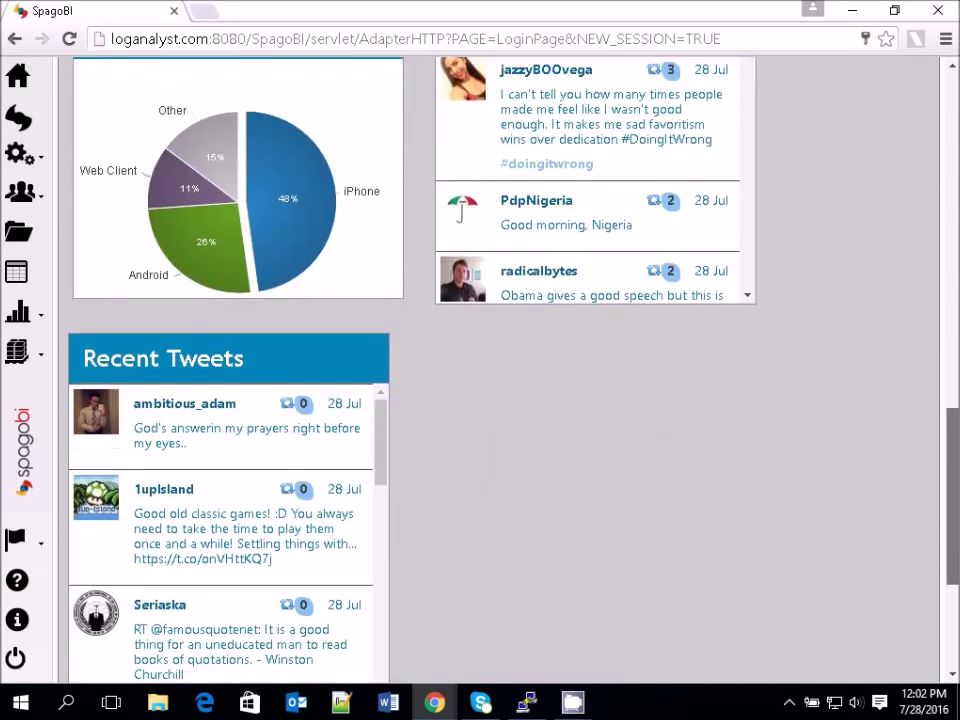
pyautogui.scroll(-1, 955, 440)
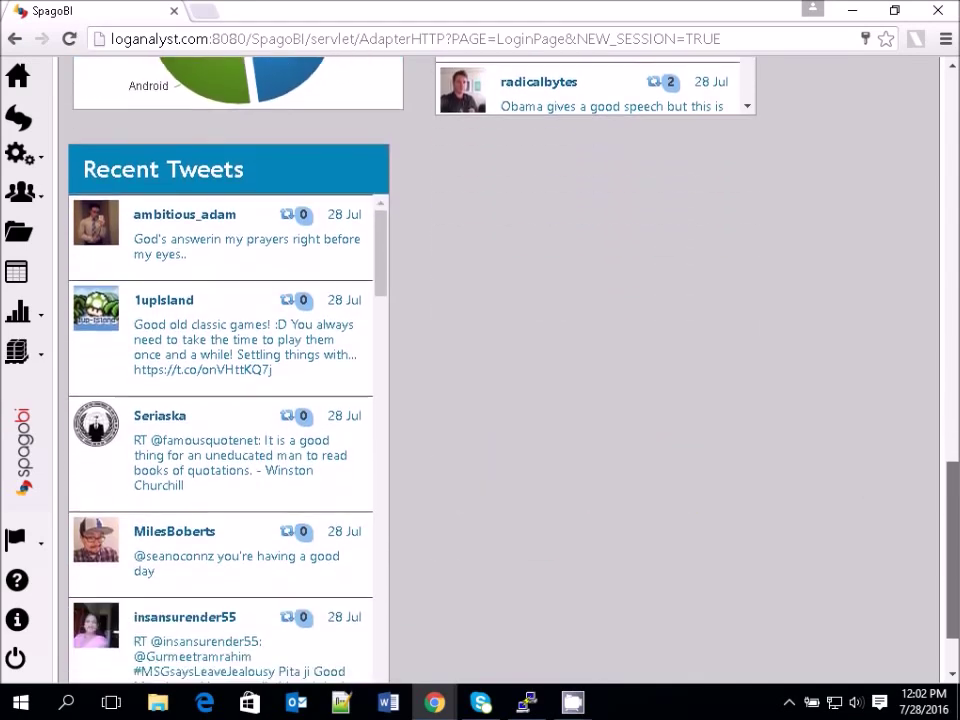
pyautogui.moveTo(186, 250); pyautogui.dragTo(138, 239)
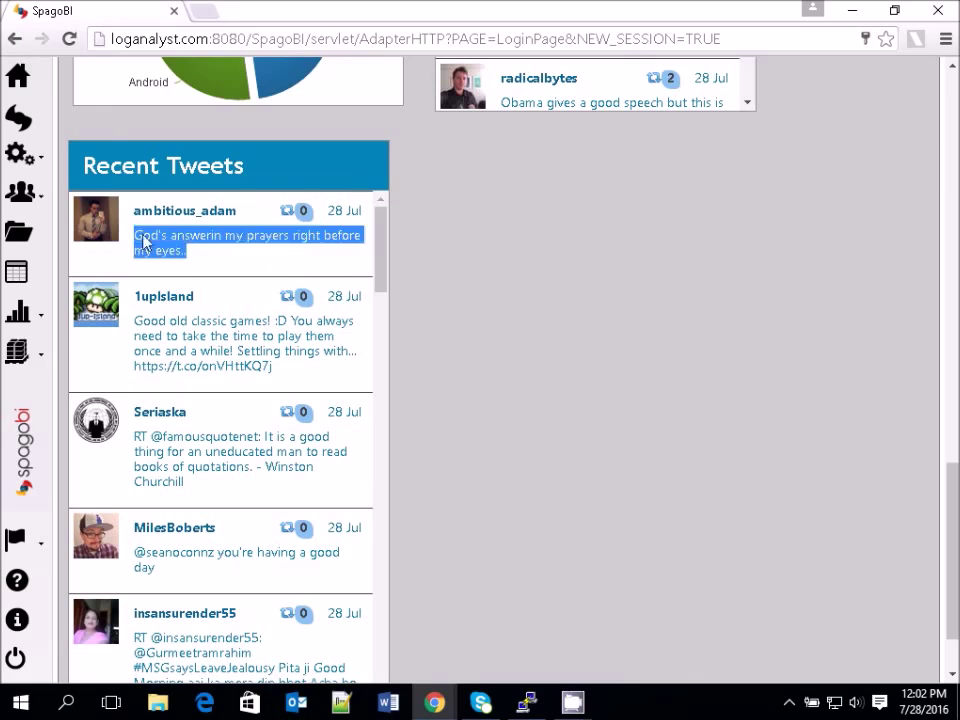
pyautogui.scroll(-1, 945, 508)
pyautogui.moveTo(945, 508); pyautogui.dragTo(955, 100)
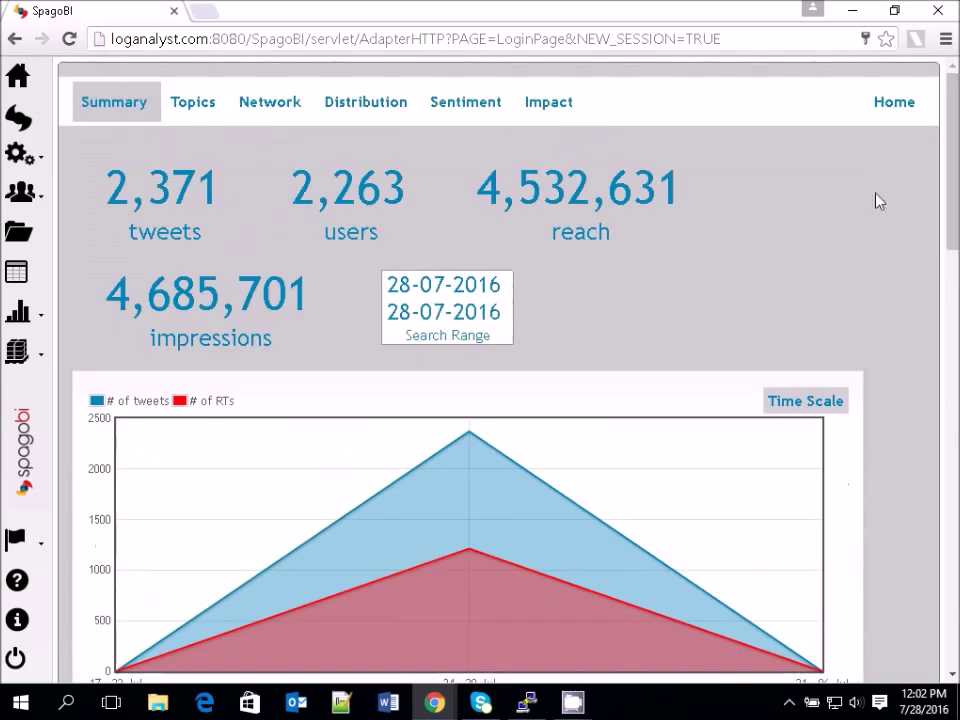
pyautogui.click(197, 105)
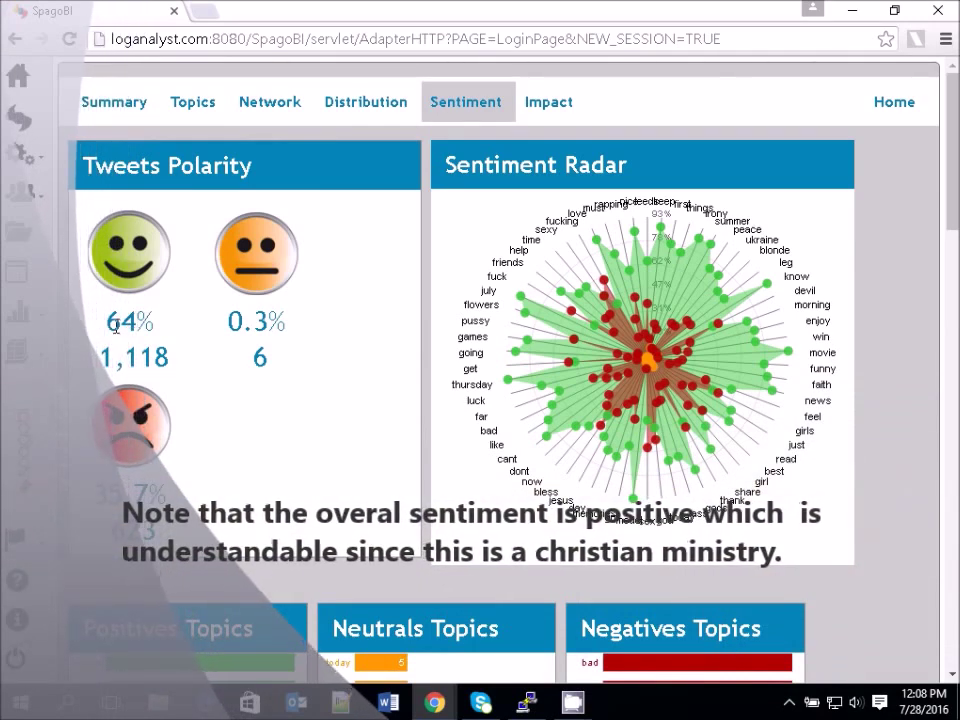
# - Highlight the 64% positive sentiment figure in the Sentiment view
pyautogui.moveTo(119, 325); pyautogui.dragTo(137, 323)
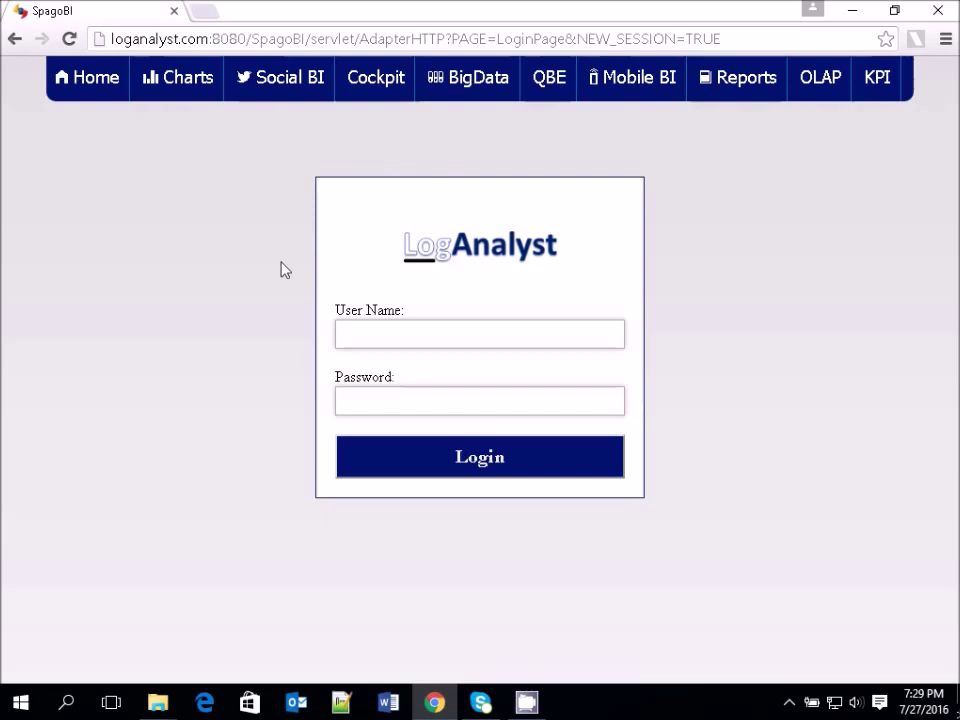
# - Sign in to SpagoBI with the admin user name and password
pyautogui.click(394, 336)
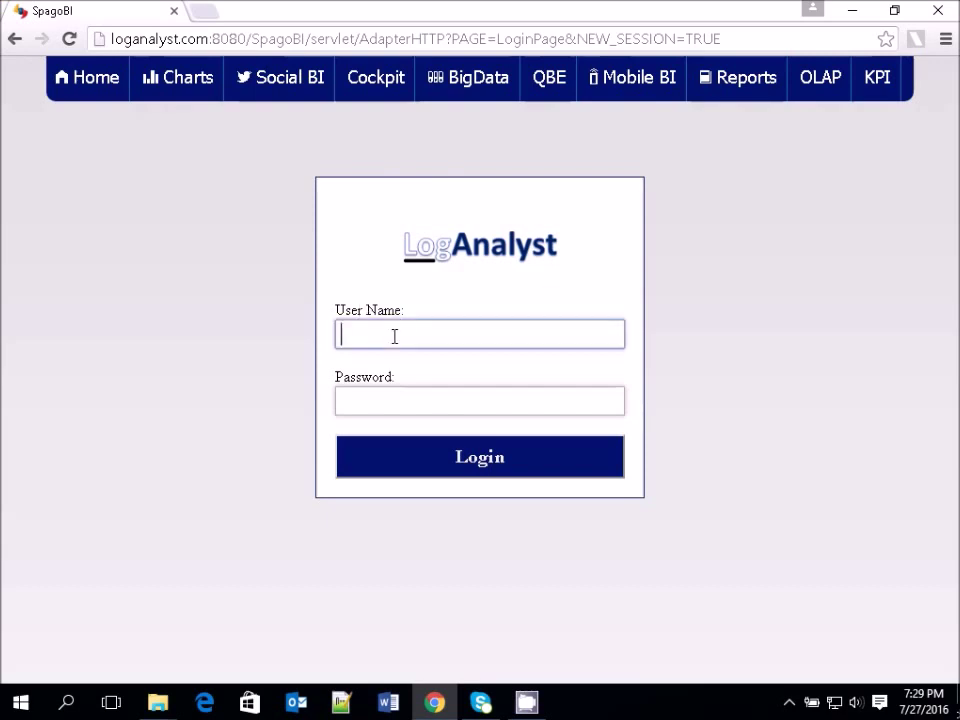
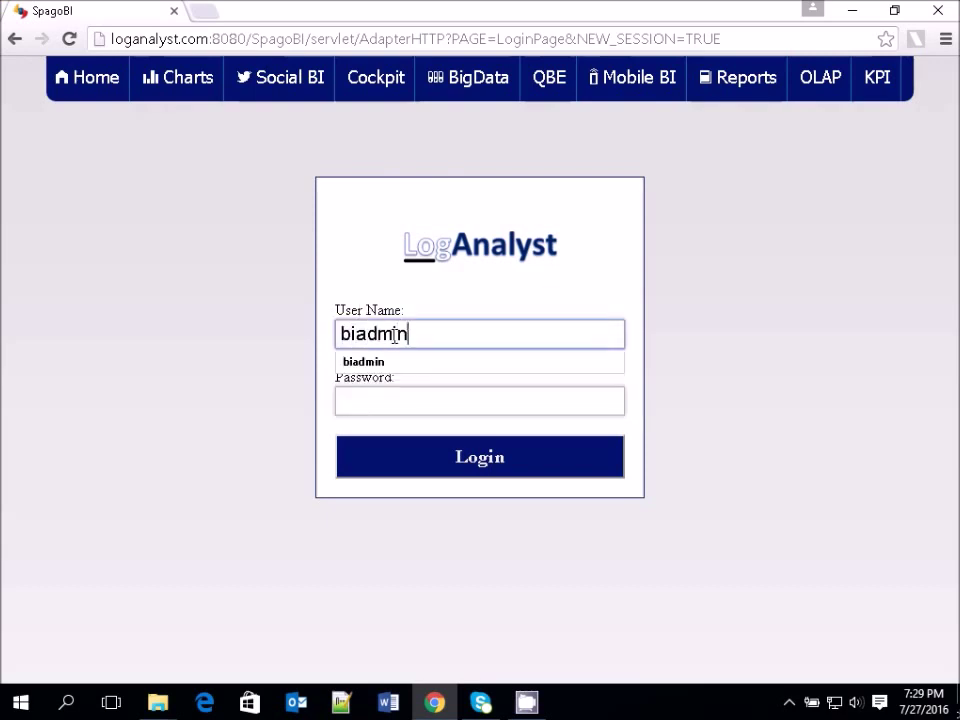
pyautogui.press('Tab')
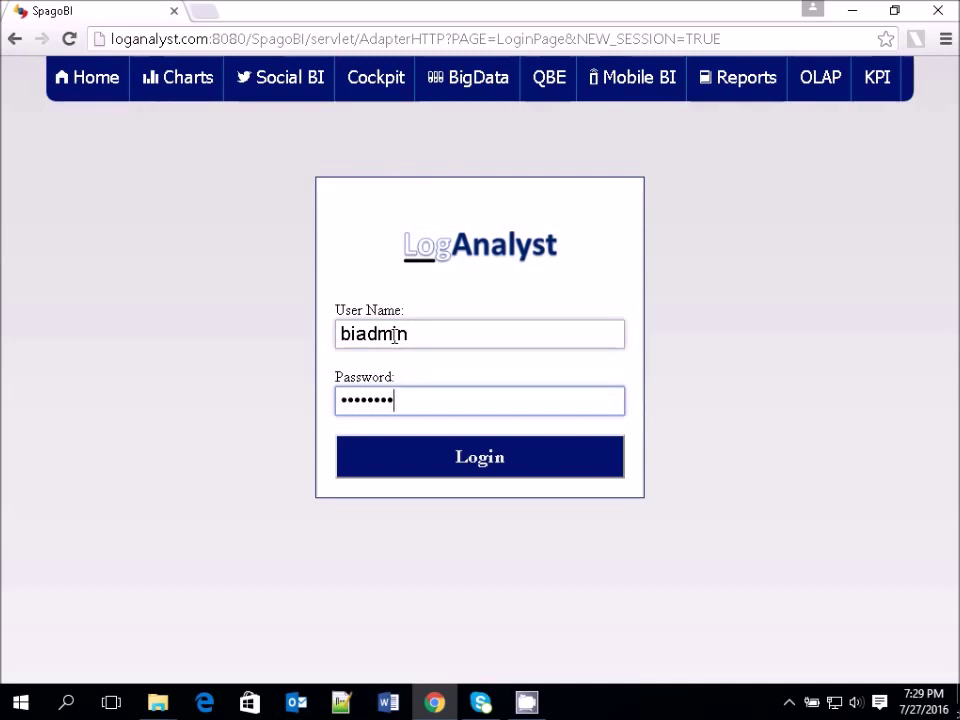
pyautogui.press('Return')
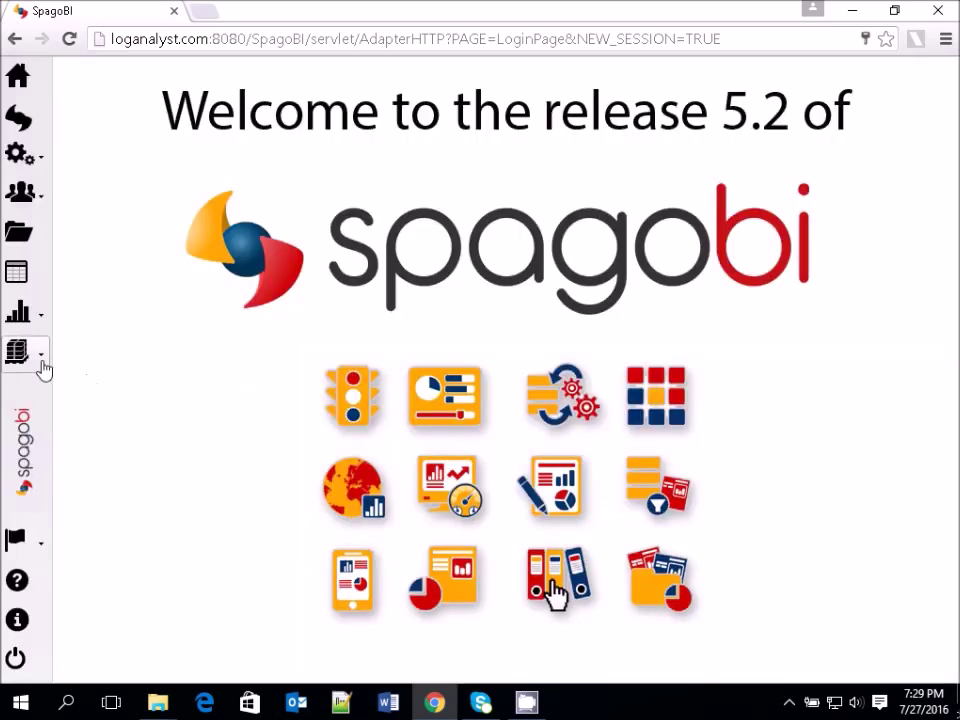
# - Open Tools > Social Networks Analysis and start analysing the second timely scan
pyautogui.click(41, 368)
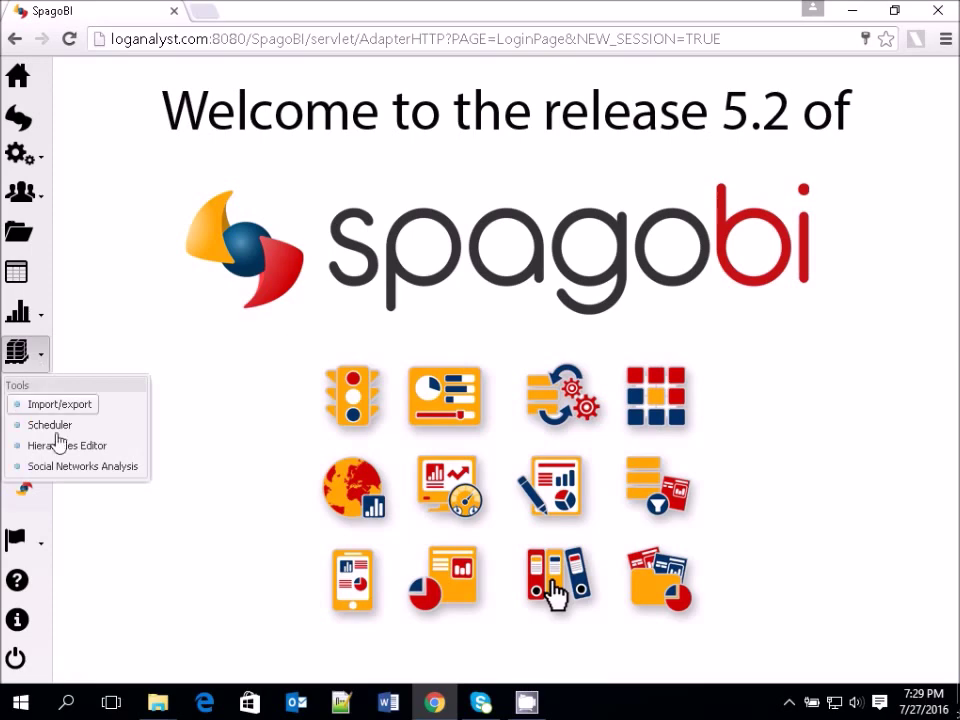
pyautogui.click(60, 467)
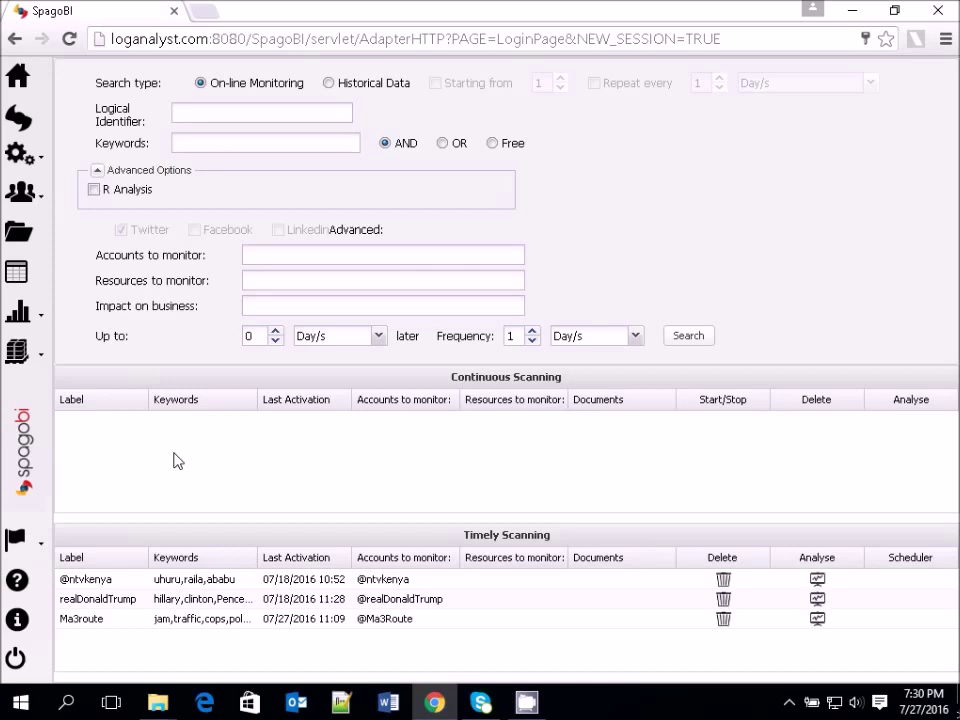
pyautogui.click(818, 598)
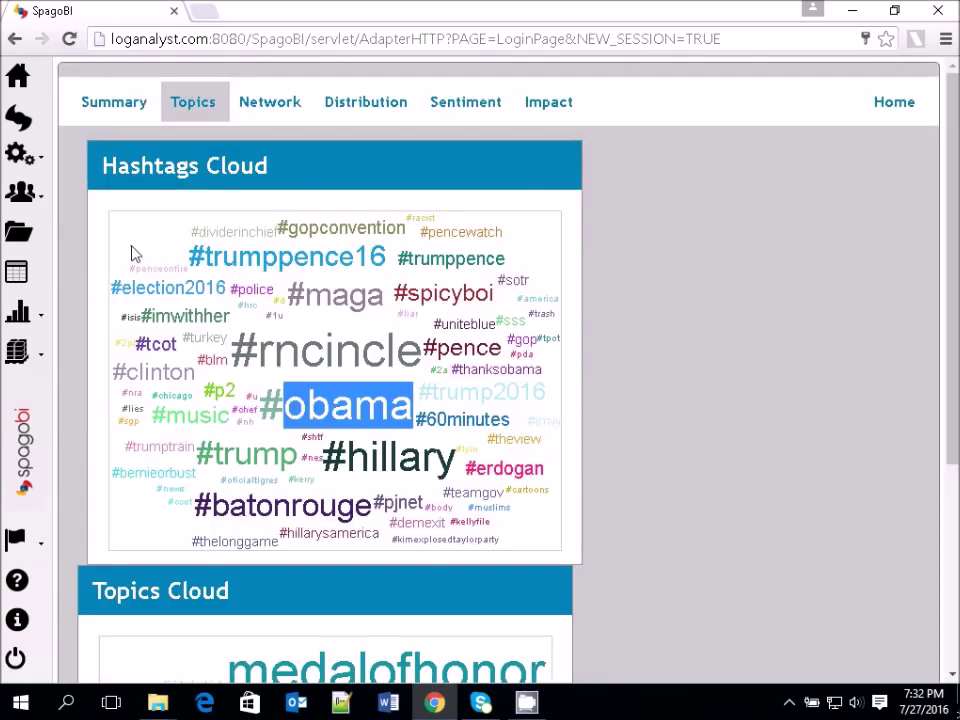
# - Scroll through the Hashtags and Topics clouds, highlighting 'convention' and 'racist' in the Topics Cloud
pyautogui.scroll(-4, 223, 274)
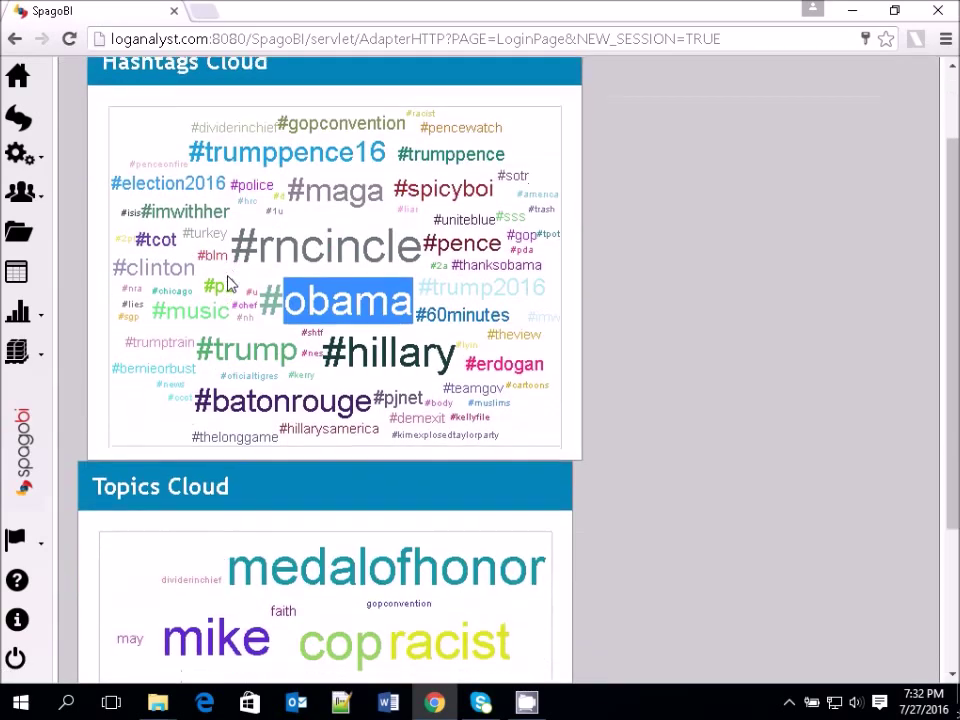
pyautogui.scroll(-3, 228, 278)
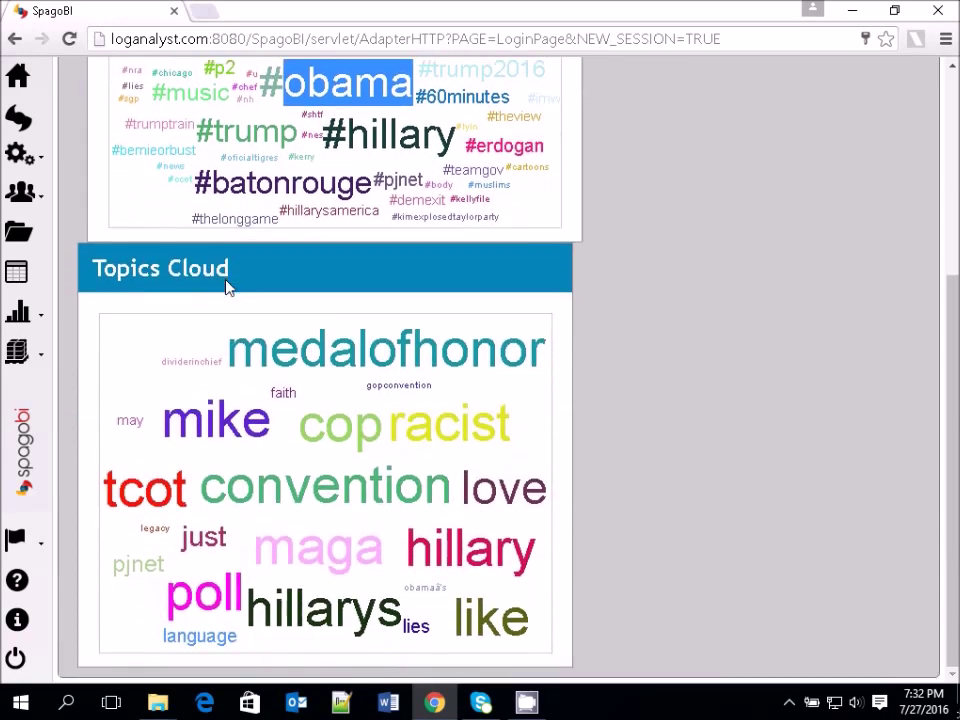
pyautogui.moveTo(234, 279); pyautogui.dragTo(172, 278)
pyautogui.click(101, 272)
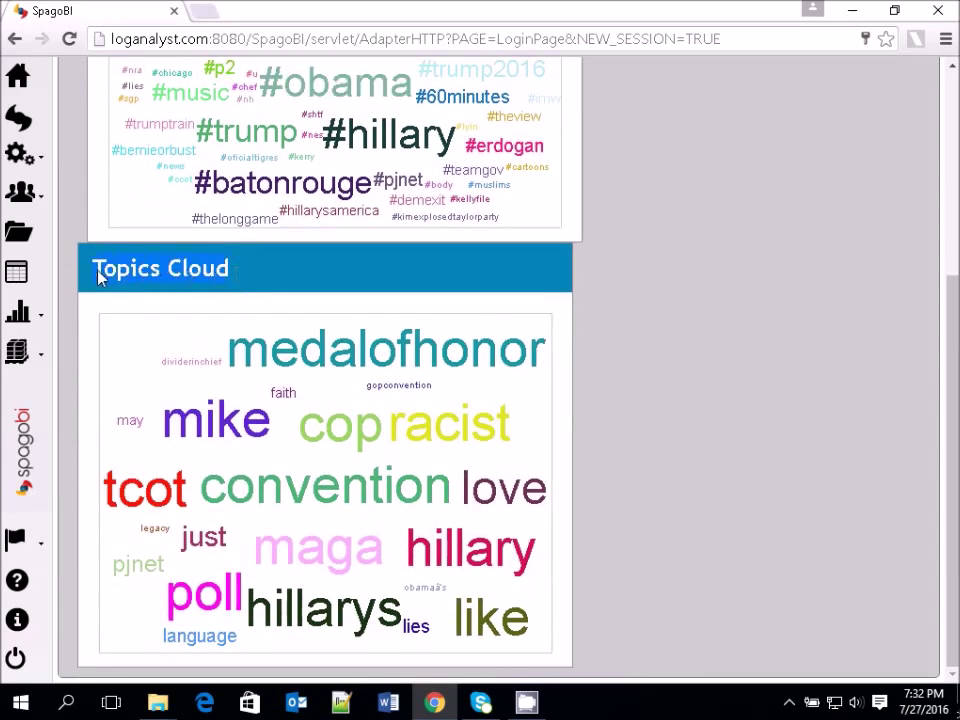
pyautogui.moveTo(212, 478); pyautogui.dragTo(429, 472)
pyautogui.moveTo(370, 438); pyautogui.dragTo(425, 430)
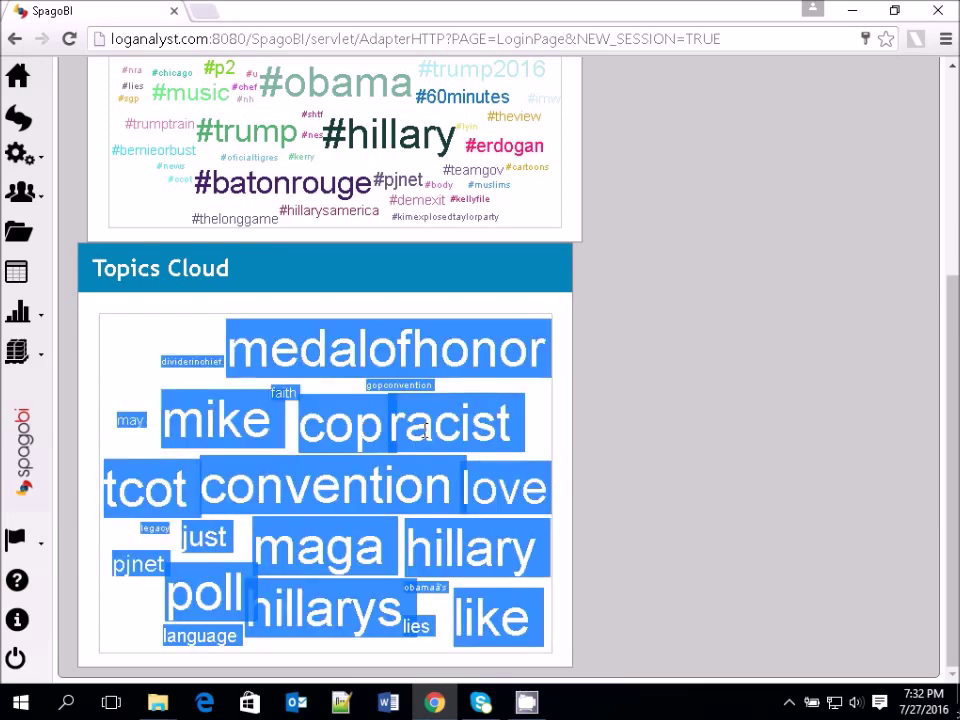
pyautogui.click(425, 430)
pyautogui.moveTo(389, 425); pyautogui.dragTo(472, 430)
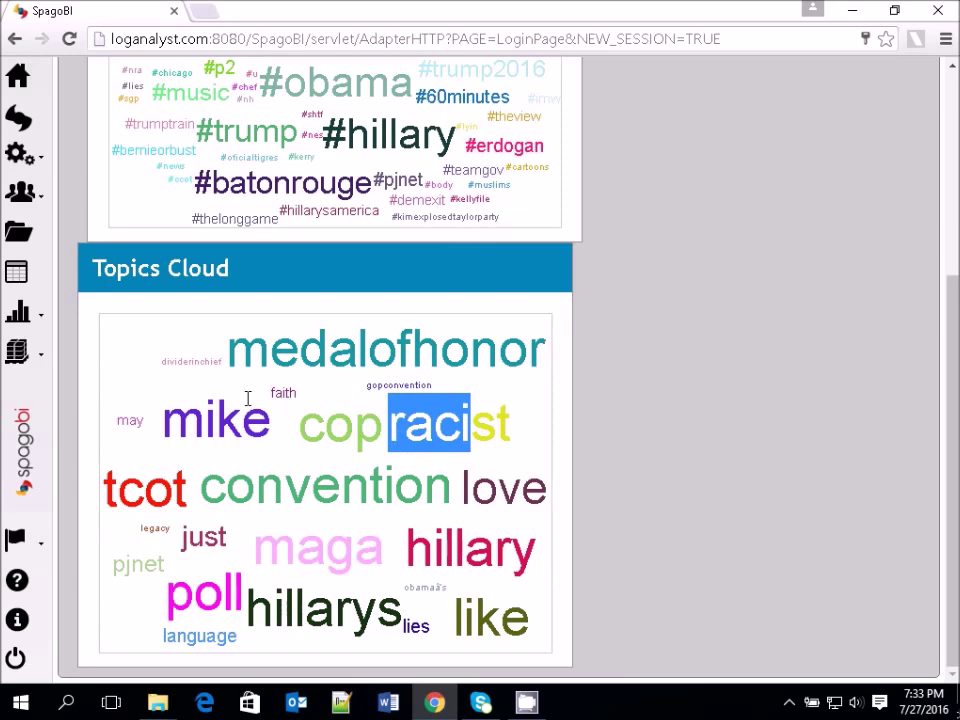
pyautogui.scroll(4, 247, 398)
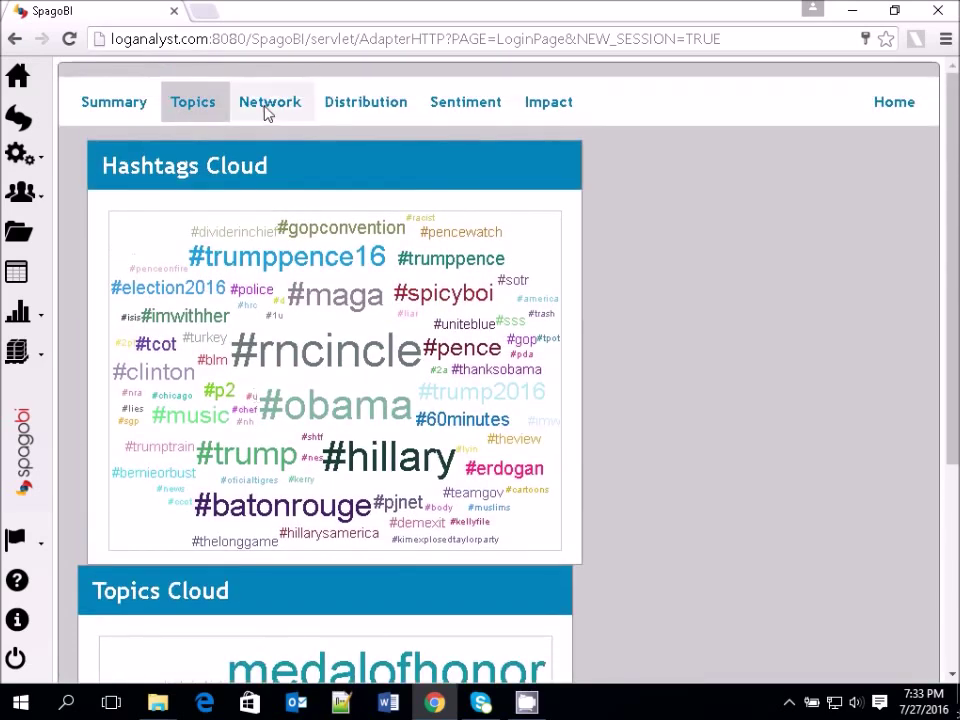
# - Switch the political scan's analysis to the Network view
pyautogui.click(266, 112)
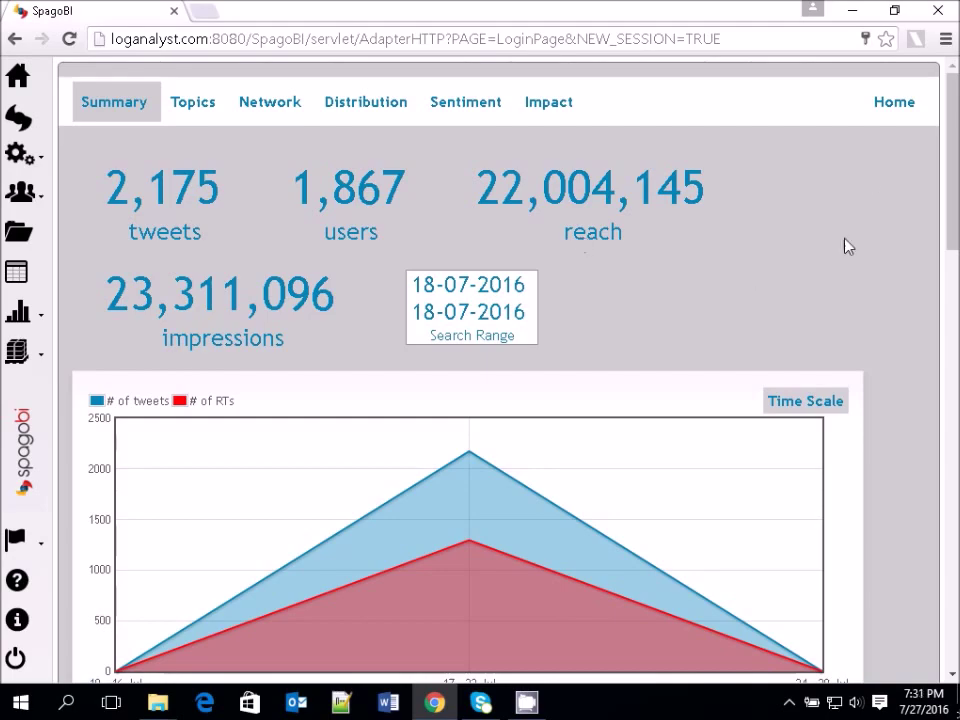
# - Highlight the Top Tweets heading and the text of the first three top tweets
pyautogui.moveTo(952, 132); pyautogui.dragTo(922, 92)
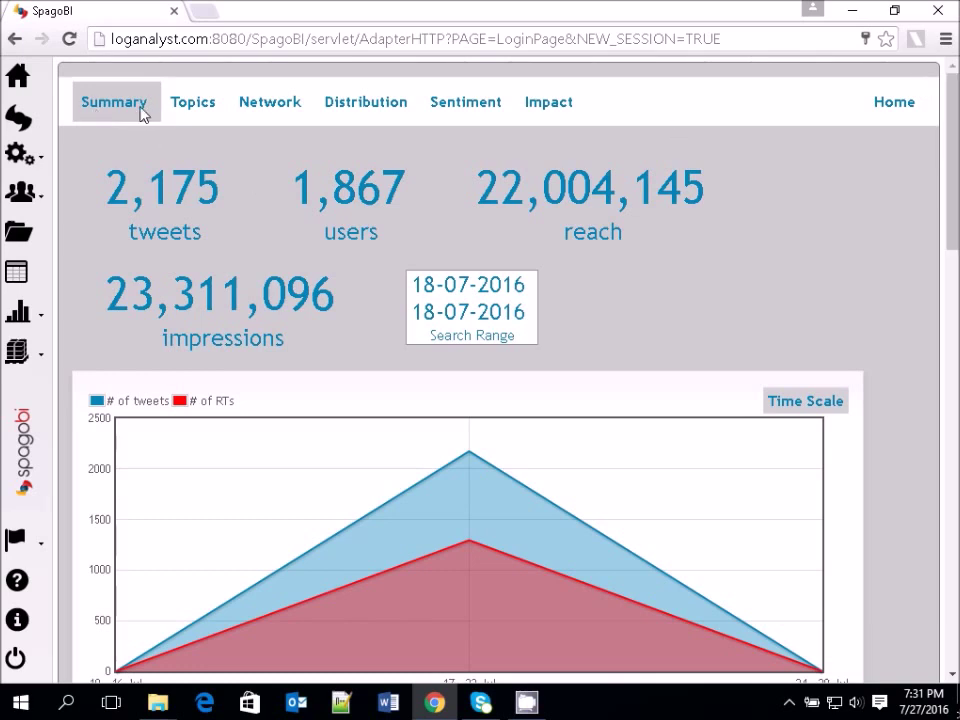
pyautogui.scroll(-5, 218, 332)
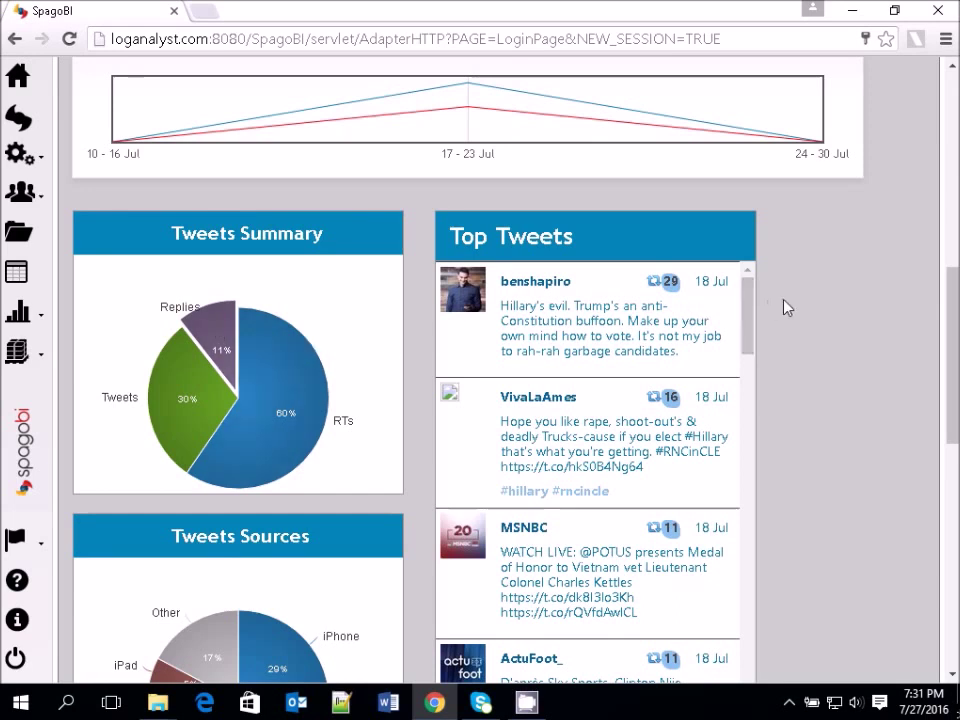
pyautogui.moveTo(450, 238); pyautogui.dragTo(568, 245)
pyautogui.click(568, 245)
pyautogui.moveTo(501, 307); pyautogui.dragTo(660, 370)
pyautogui.moveTo(503, 422); pyautogui.dragTo(646, 464)
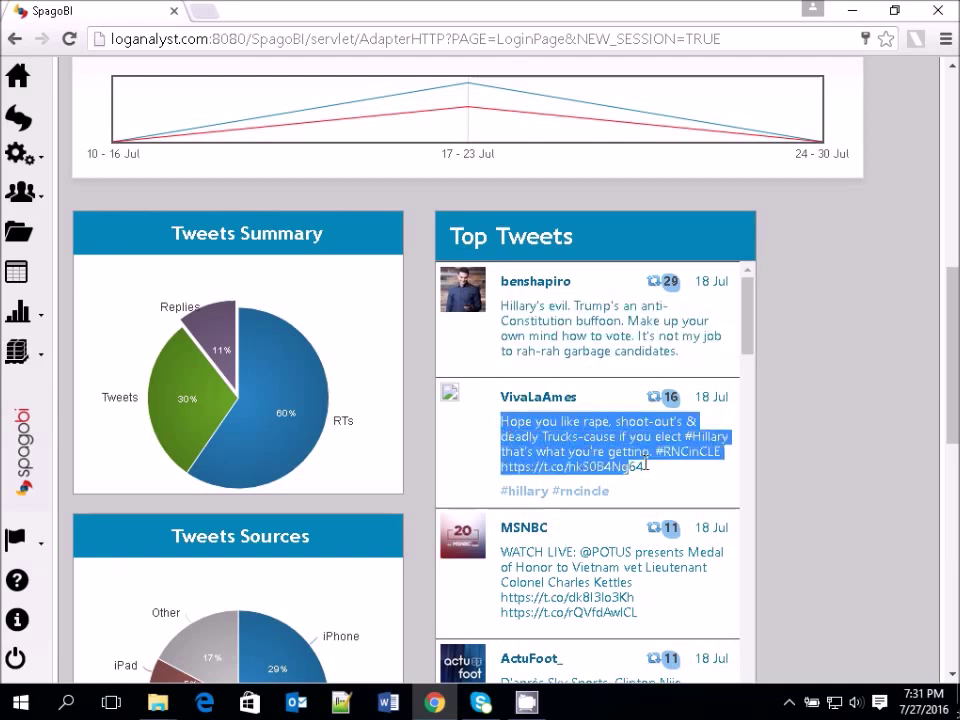
pyautogui.moveTo(953, 339); pyautogui.dragTo(917, 409)
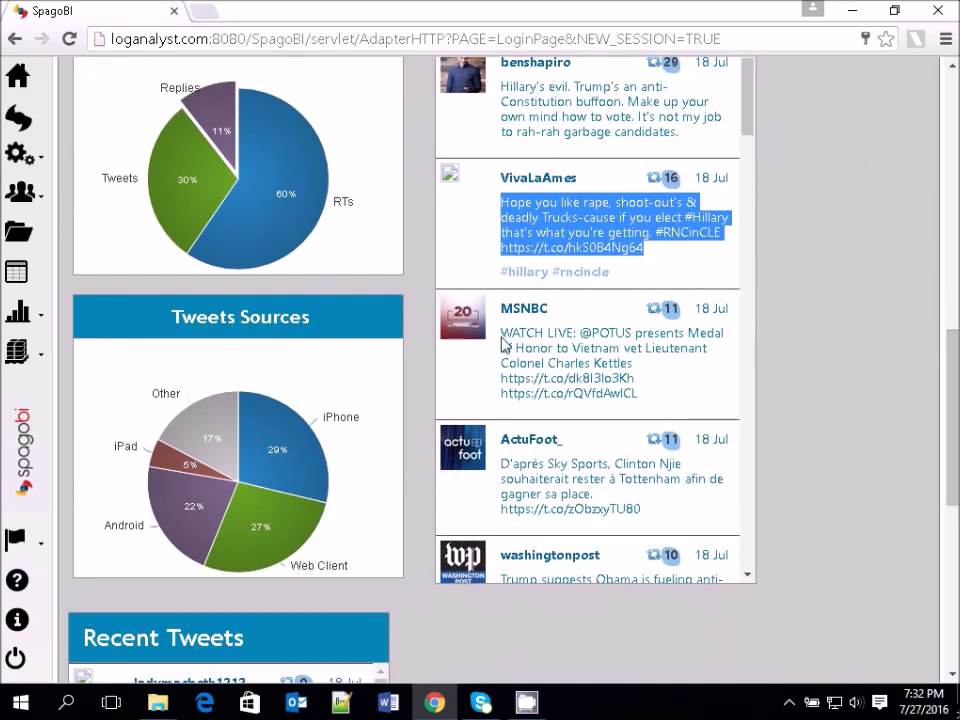
pyautogui.moveTo(503, 340); pyautogui.dragTo(651, 394)
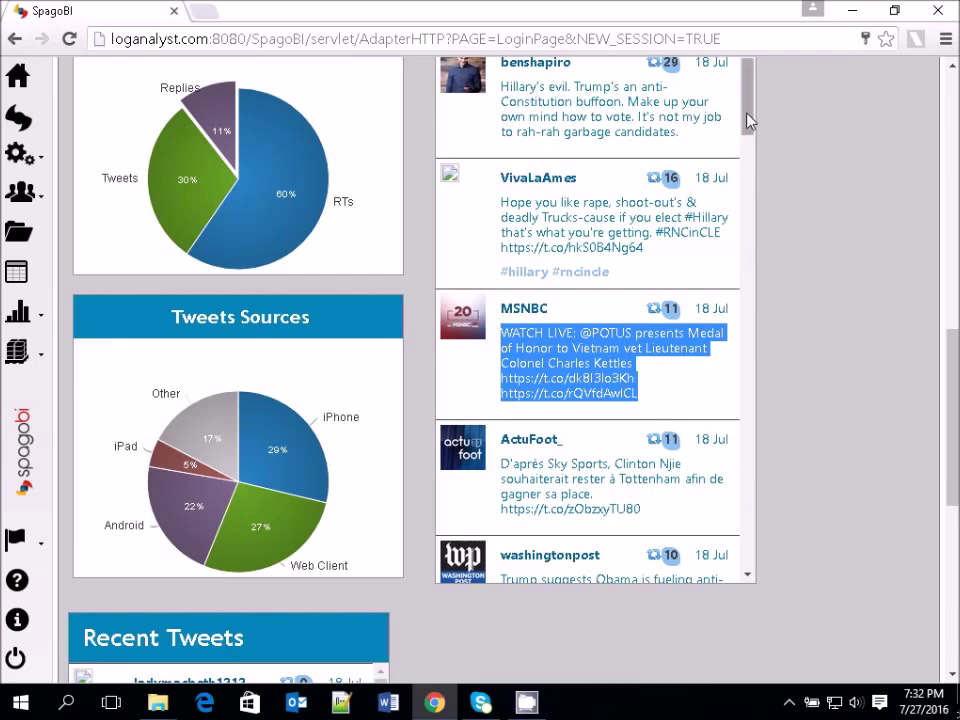
# - Pull out the iPhone, Web Client, Android, iPad and Other Tweets Sources slices, then return to Topics
pyautogui.moveTo(748, 100)
pyautogui.mouseDown()
pyautogui.moveTo(757, 150)
pyautogui.moveTo(755, 100)
pyautogui.mouseUp()
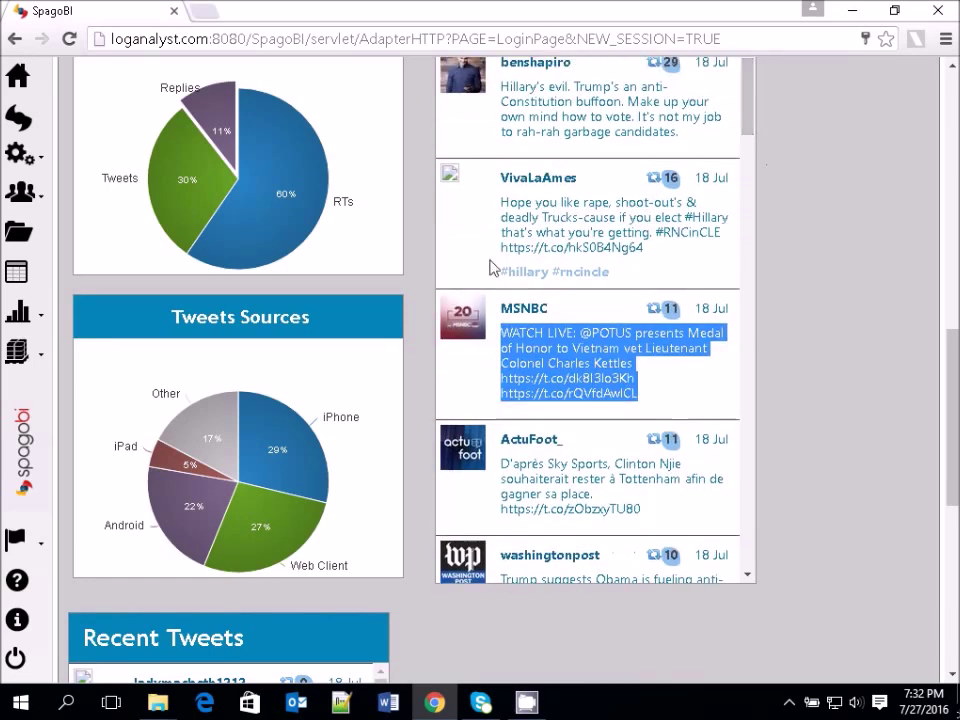
pyautogui.click(287, 464)
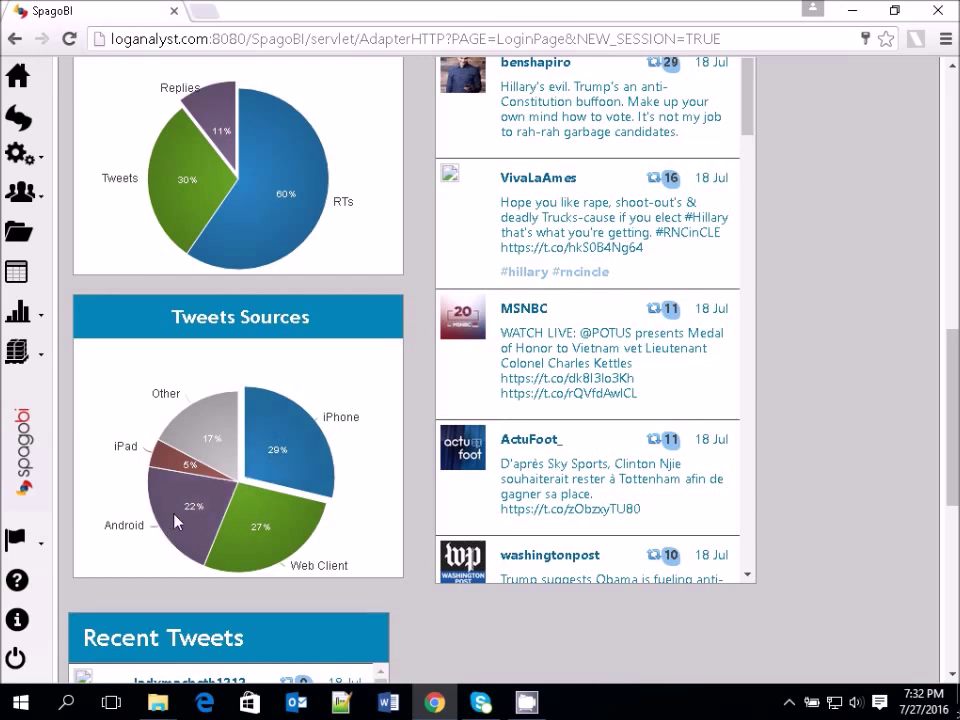
pyautogui.click(268, 558)
pyautogui.click(192, 546)
pyautogui.click(175, 468)
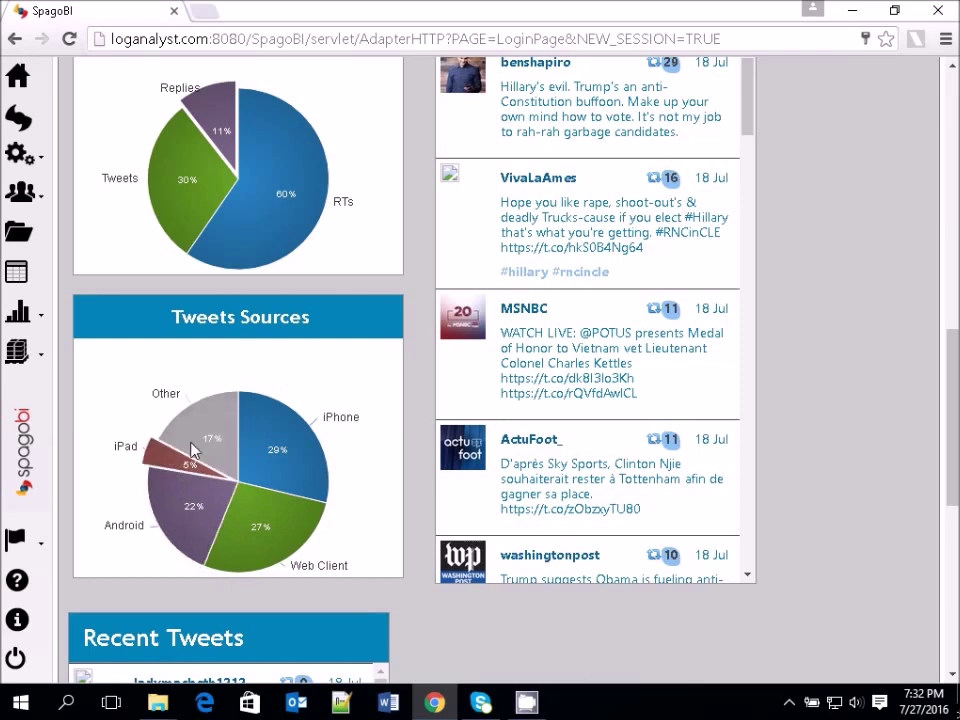
pyautogui.click(203, 436)
pyautogui.scroll(-1, 205, 367)
pyautogui.scroll(-3, 205, 367)
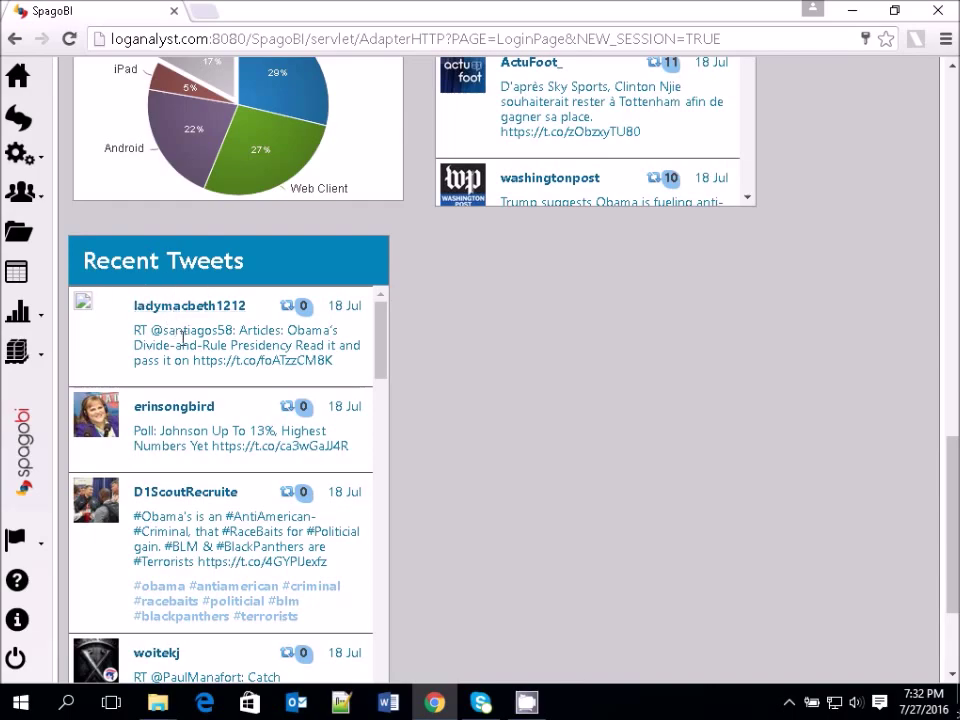
pyautogui.scroll(8, 538, 369)
pyautogui.scroll(4, 539, 369)
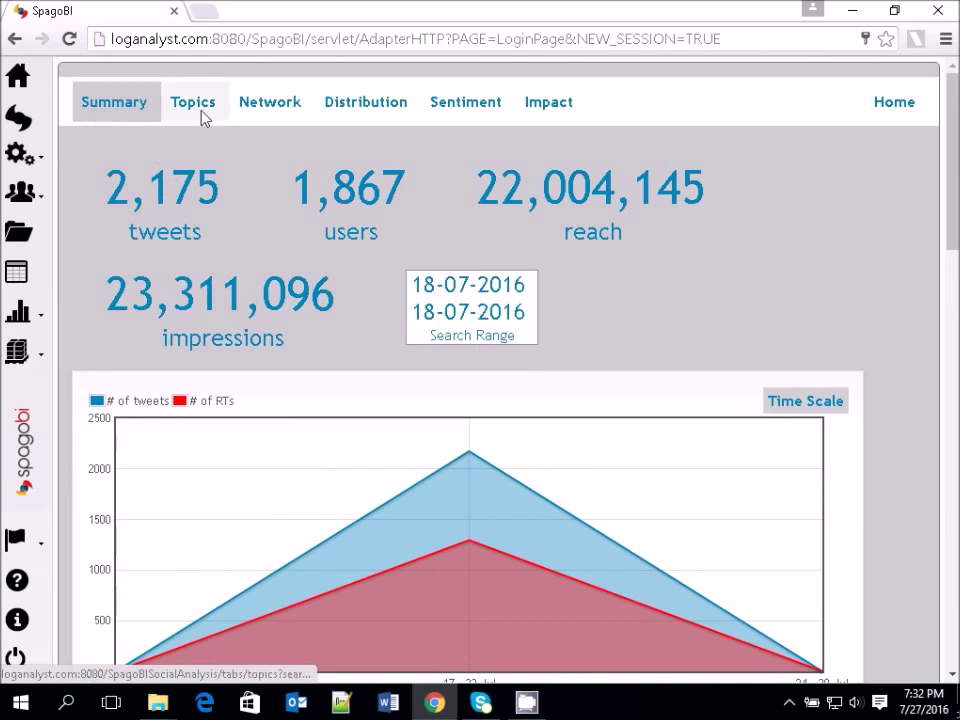
pyautogui.click(201, 110)
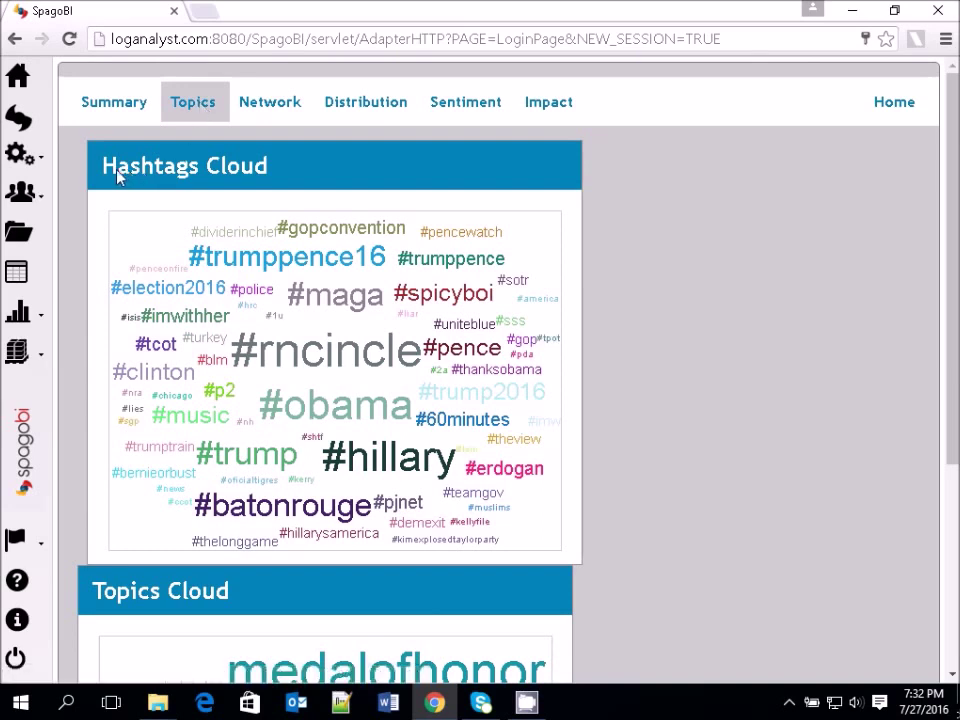
# - Highlight the Hashtags Cloud title and a leading hashtag, then switch to the Network analysis
pyautogui.moveTo(110, 176); pyautogui.dragTo(278, 170)
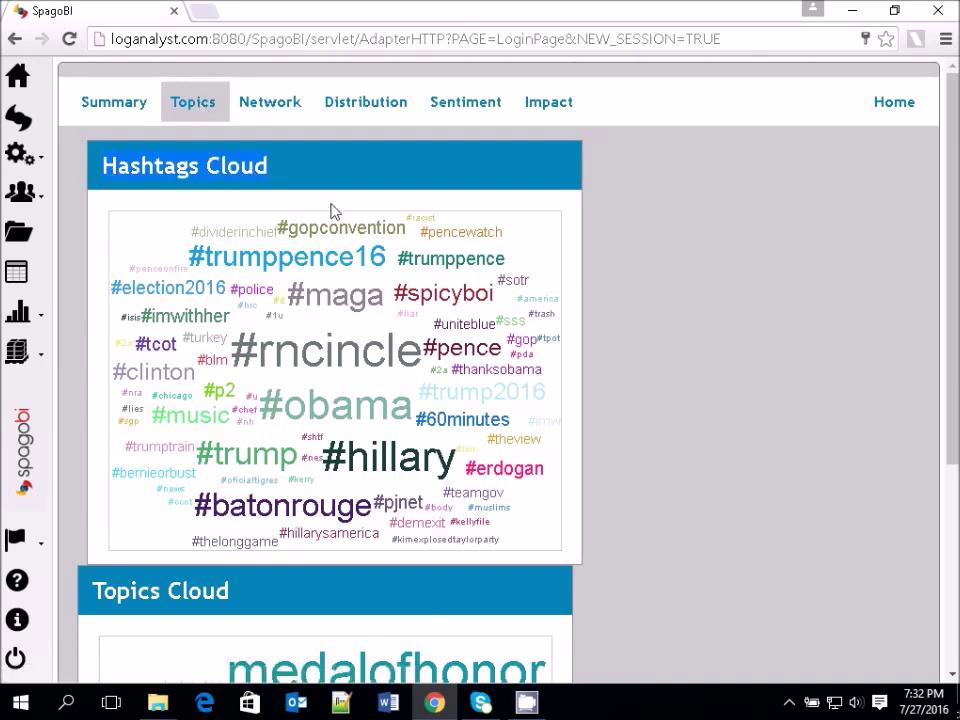
pyautogui.moveTo(446, 458); pyautogui.dragTo(218, 458)
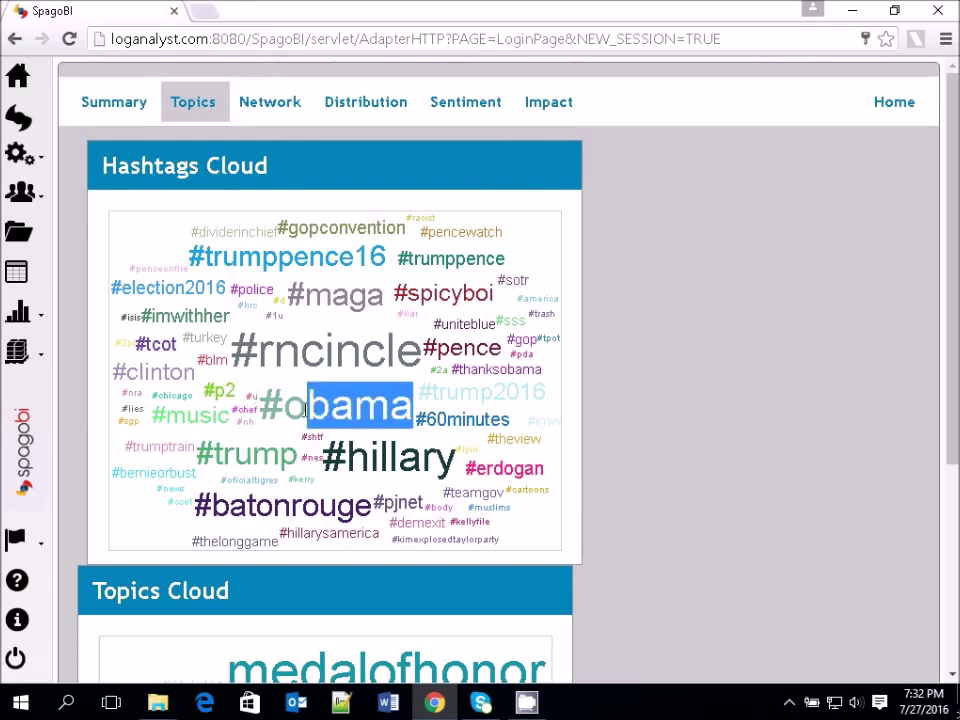
pyautogui.click(270, 101)
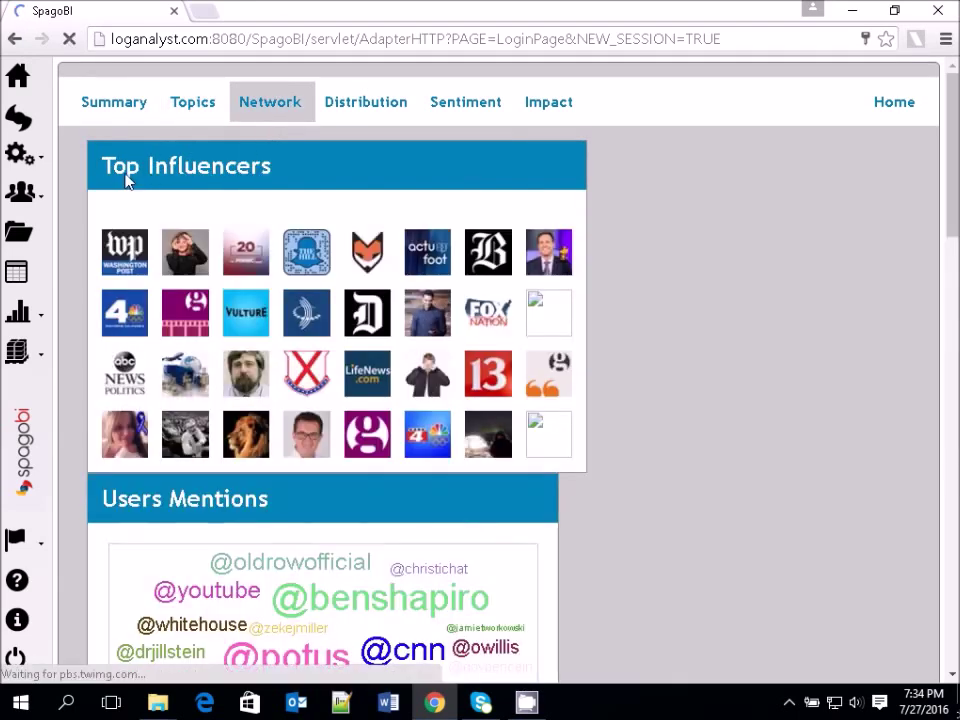
# - Highlight the Top Influencers title and look over the influencer profile avatars
pyautogui.moveTo(105, 172); pyautogui.dragTo(248, 170)
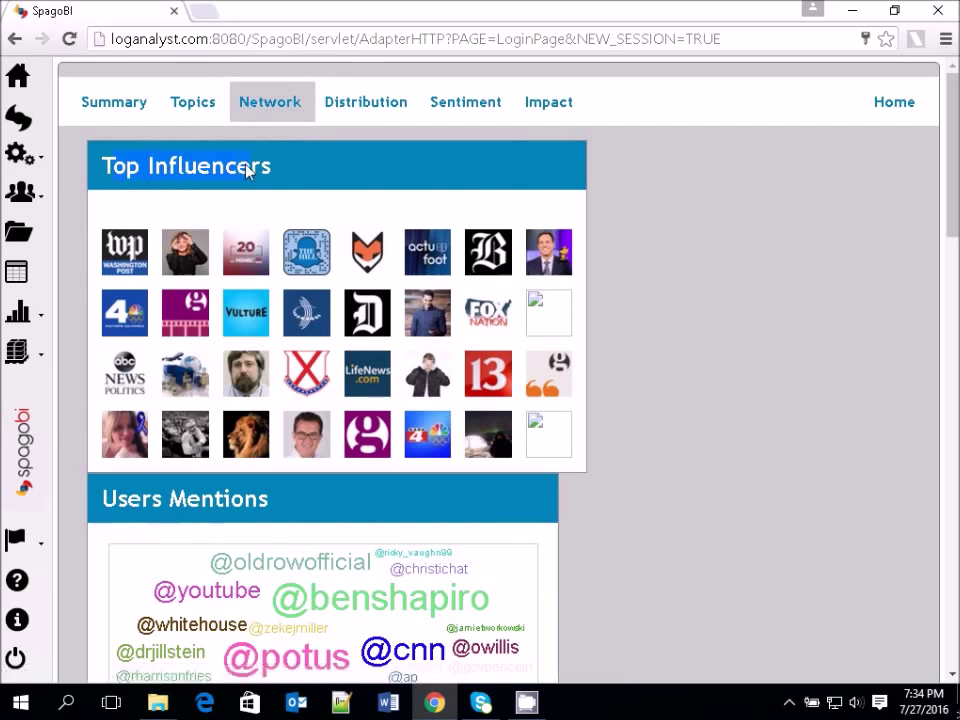
pyautogui.moveTo(115, 253)
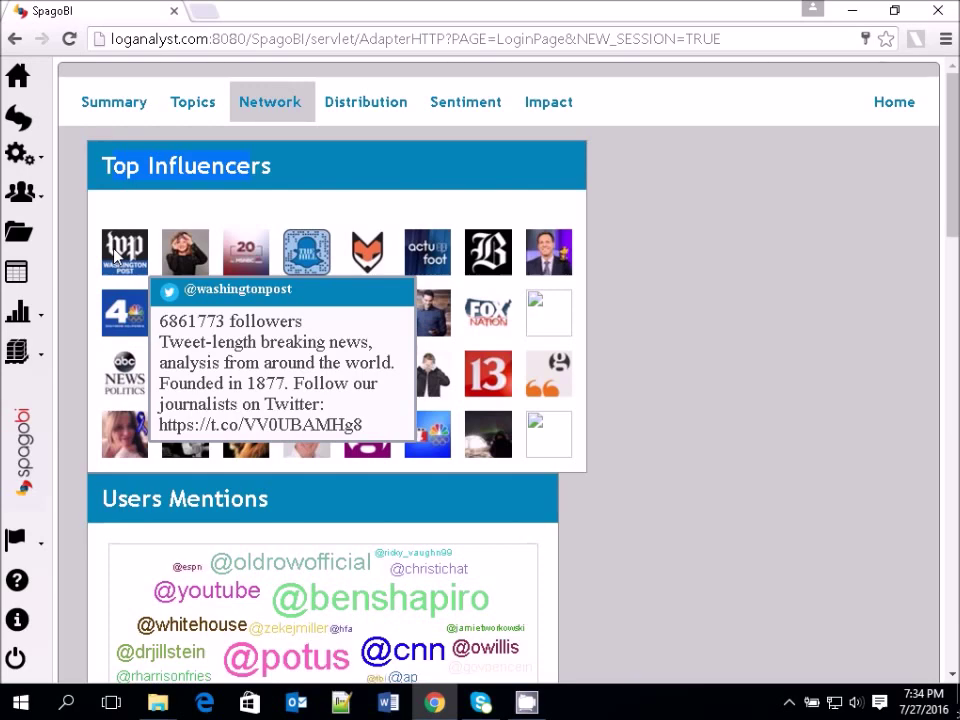
pyautogui.click(290, 180)
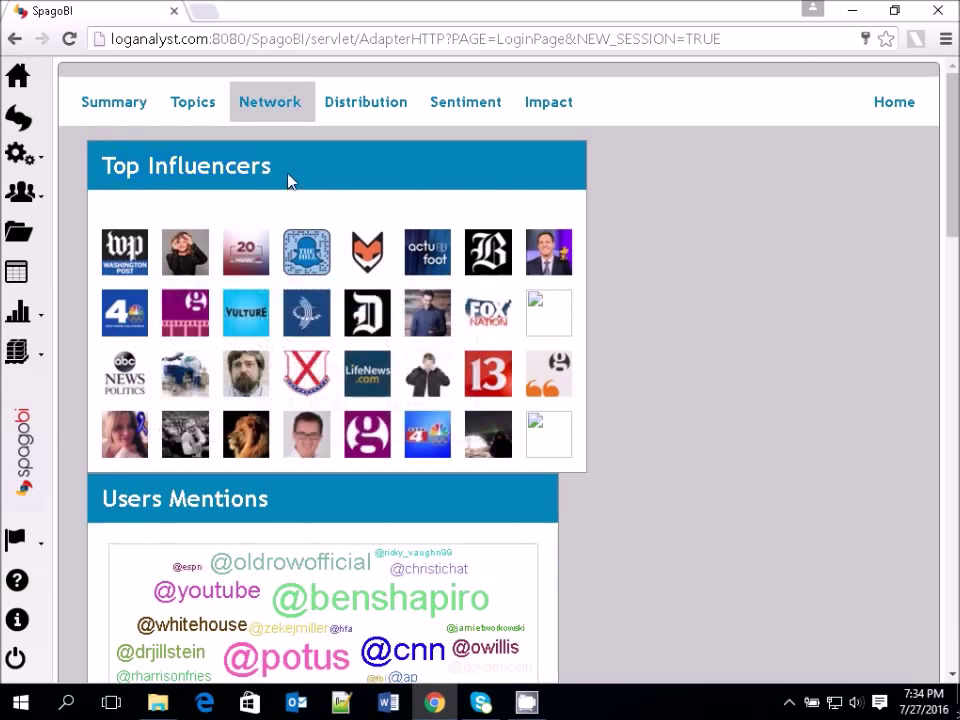
pyautogui.moveTo(553, 262)
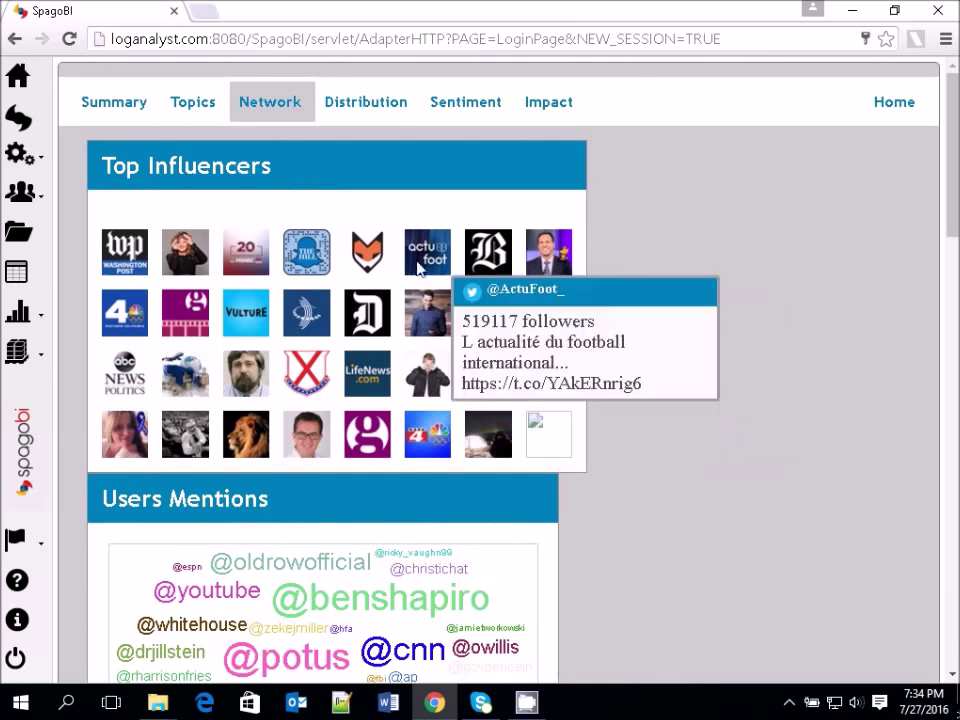
pyautogui.moveTo(365, 260)
pyautogui.moveTo(317, 266)
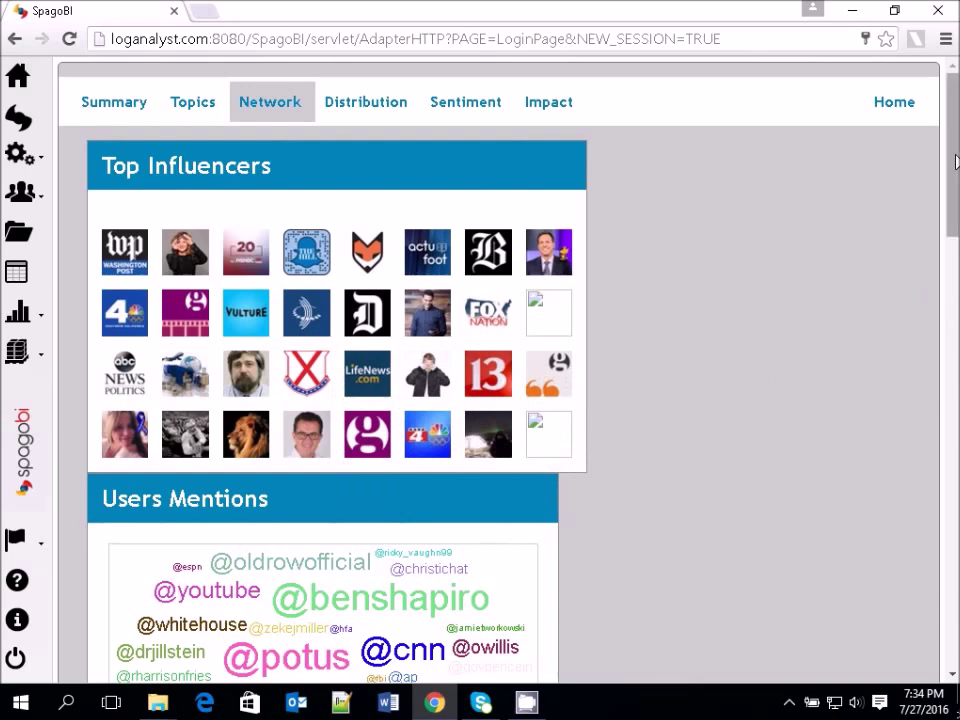
# - Highlight the two largest Users Mentions entries, then scroll down to the Users Interactions Graph
pyautogui.scroll(-4, 318, 194)
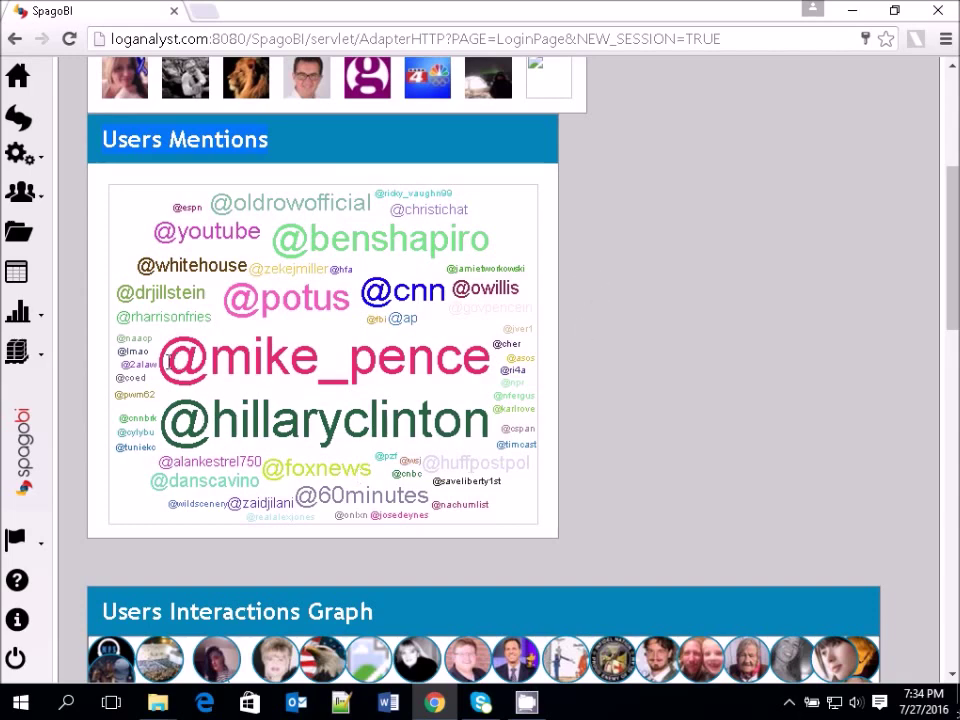
pyautogui.moveTo(163, 365); pyautogui.dragTo(462, 352)
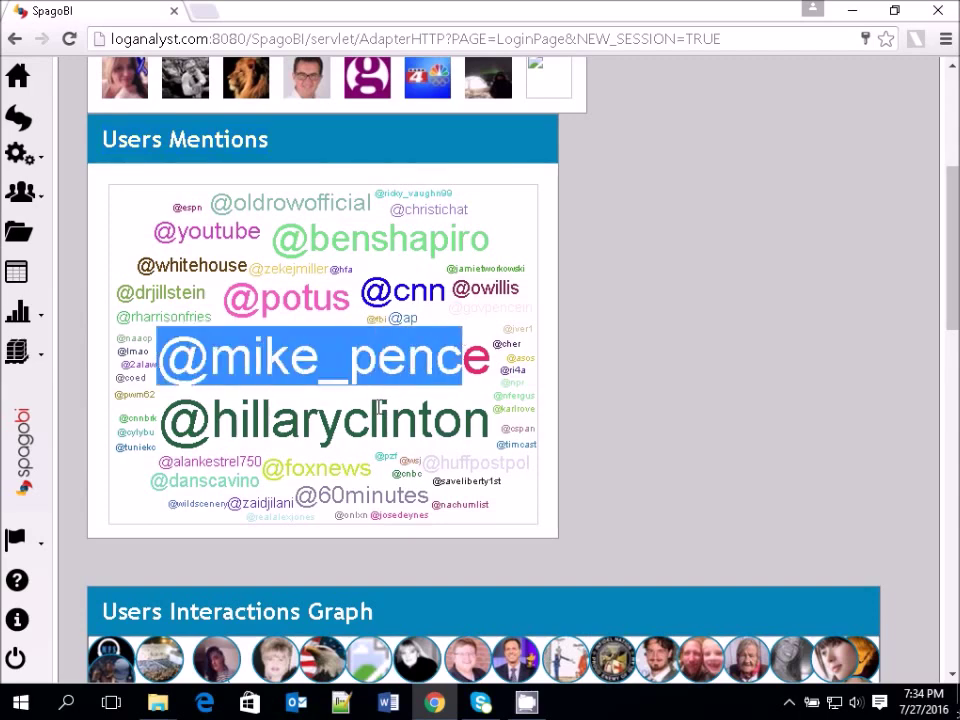
pyautogui.click(166, 426)
pyautogui.moveTo(176, 426); pyautogui.dragTo(486, 408)
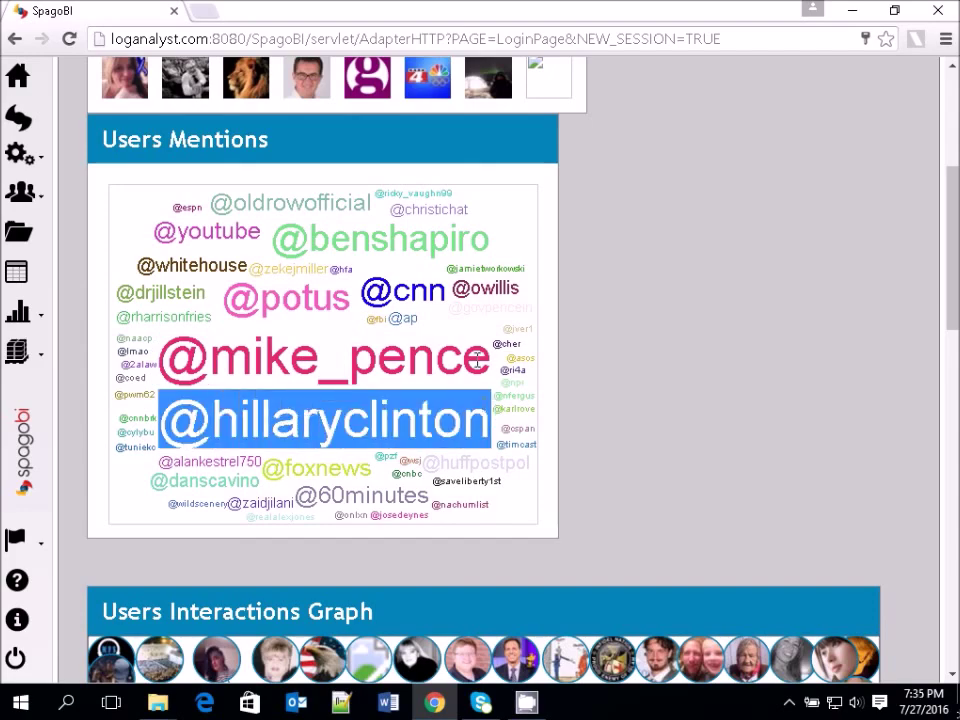
pyautogui.scroll(-3, 585, 289)
pyautogui.scroll(-2, 574, 268)
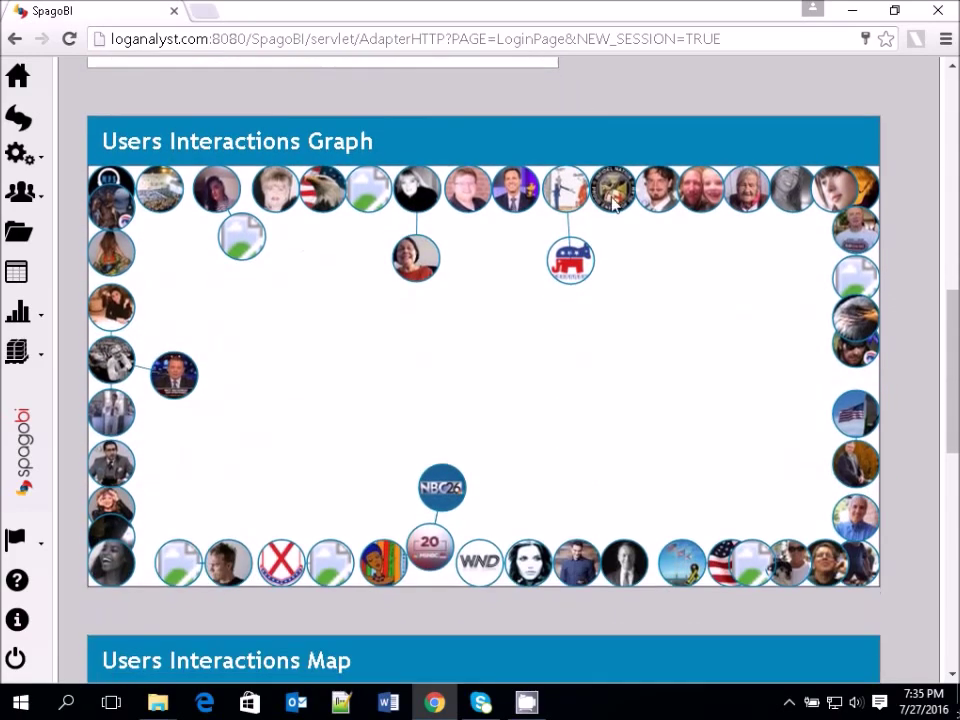
# - Drag the NBC26, 20, elephant, eagle and left-edge nodes of the Users Interactions Graph toward the centre
pyautogui.moveTo(105, 146); pyautogui.dragTo(352, 143)
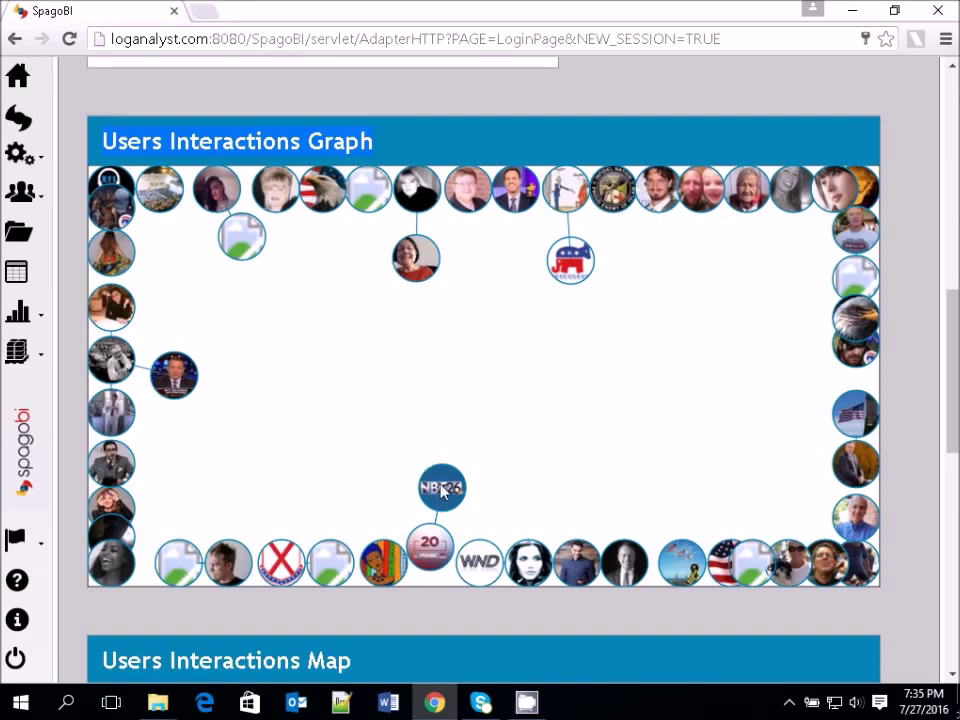
pyautogui.moveTo(441, 490); pyautogui.dragTo(471, 321)
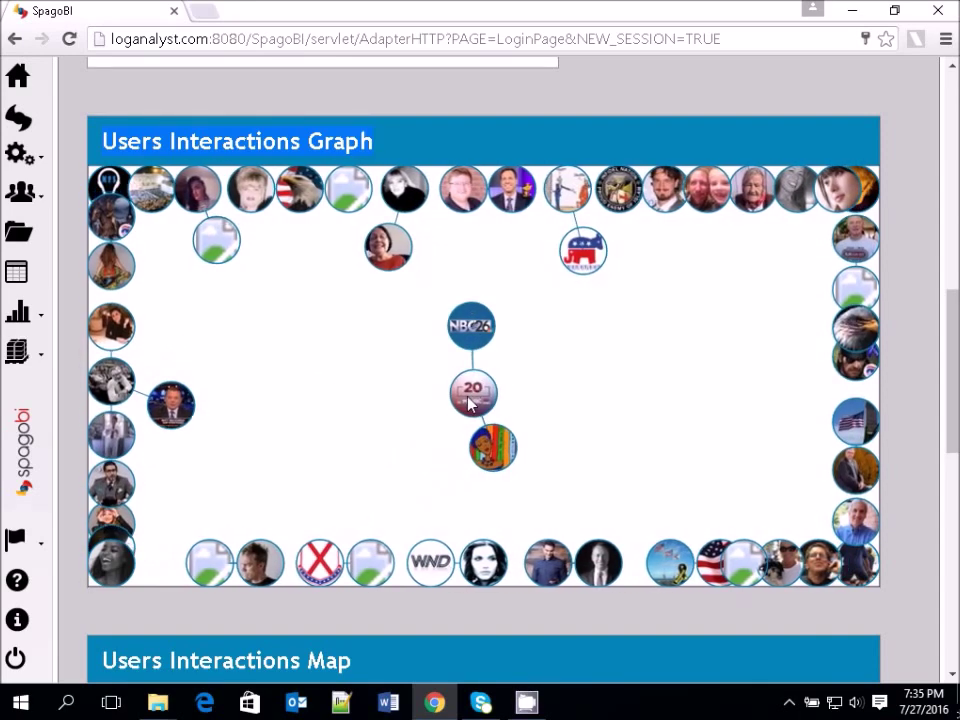
pyautogui.moveTo(470, 398); pyautogui.dragTo(352, 370)
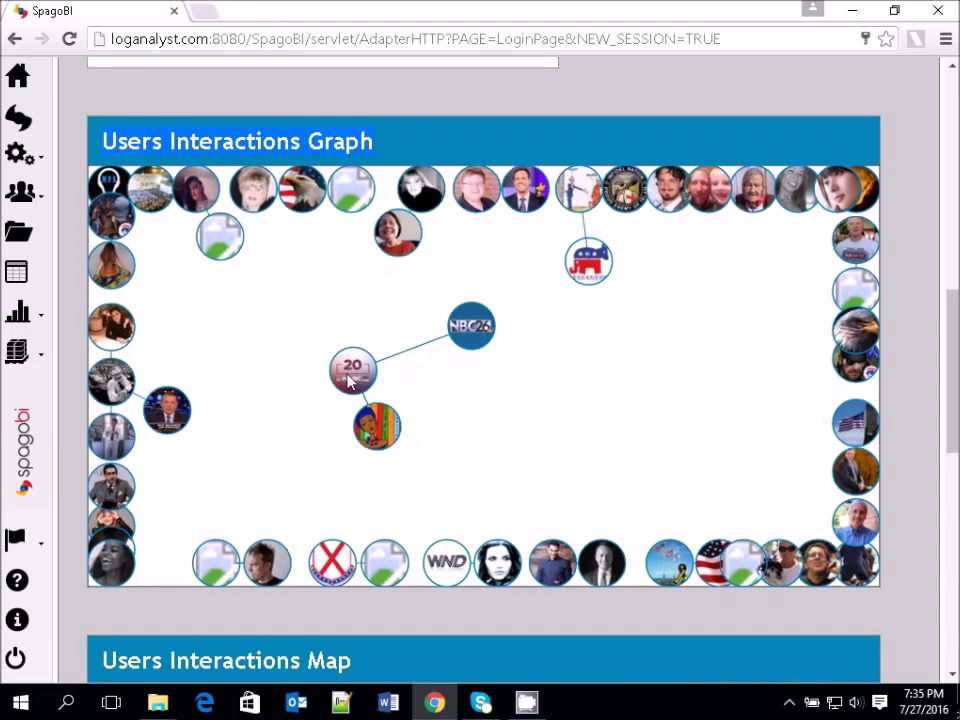
pyautogui.moveTo(590, 265); pyautogui.dragTo(585, 390)
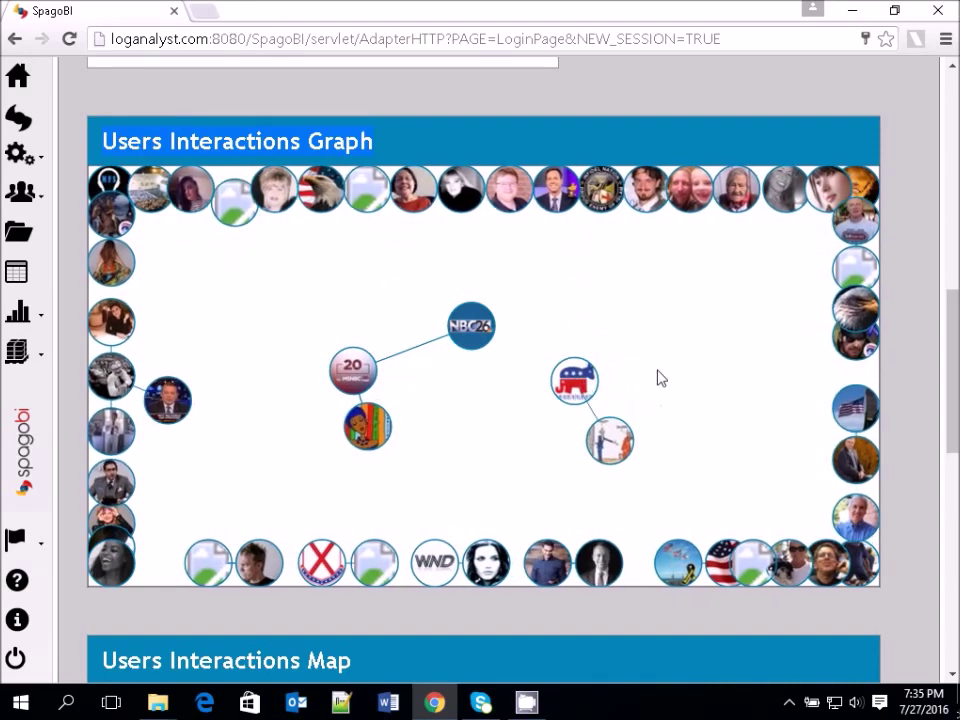
pyautogui.moveTo(855, 312); pyautogui.dragTo(543, 310)
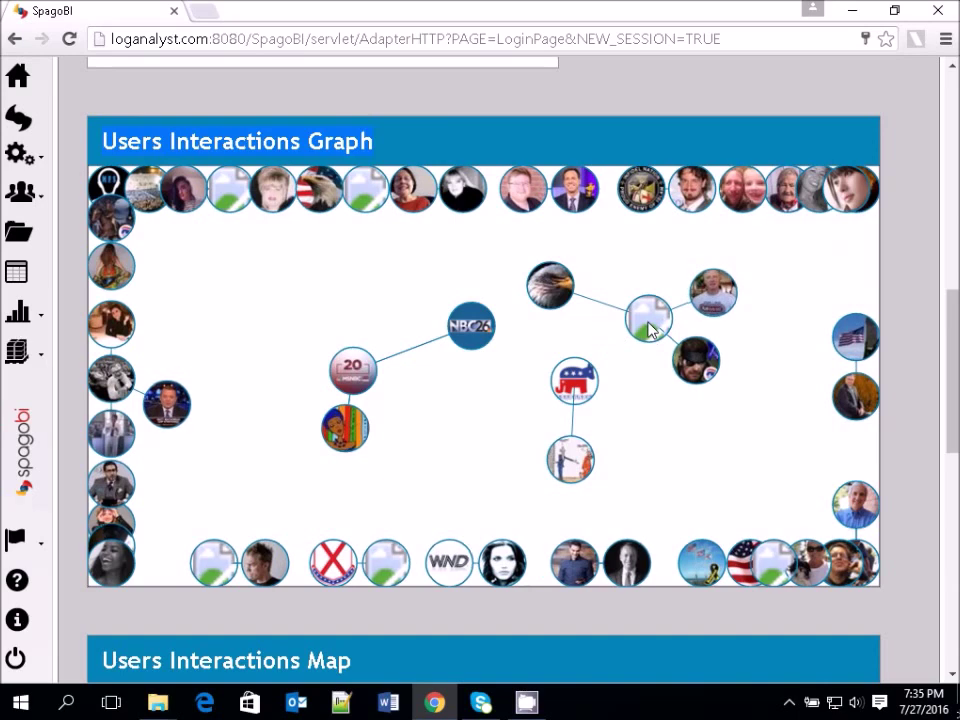
pyautogui.moveTo(773, 562); pyautogui.dragTo(752, 420)
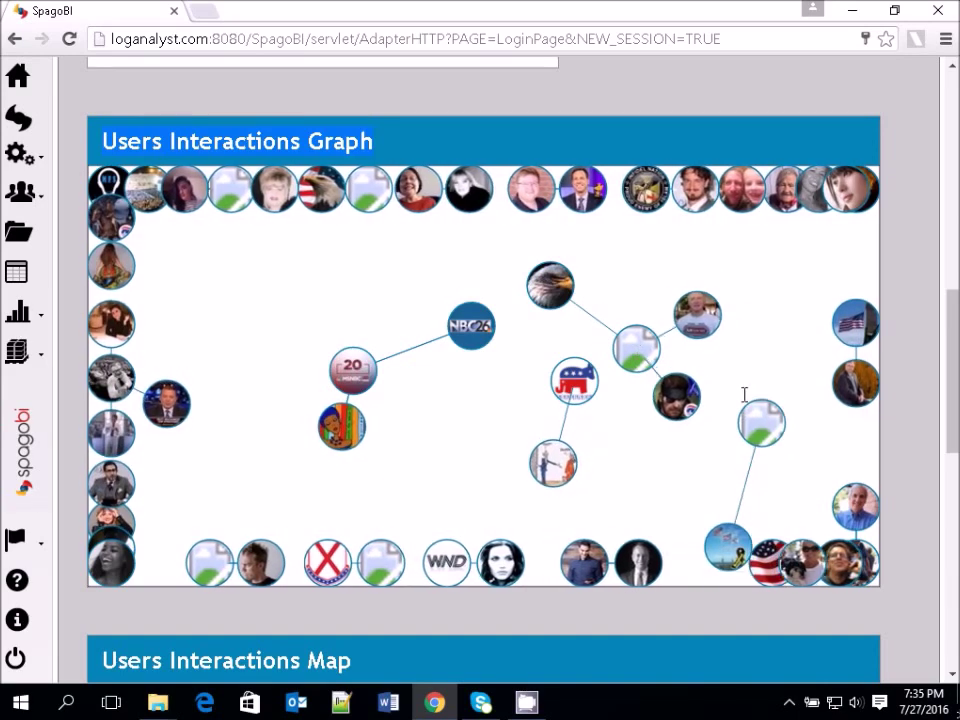
pyautogui.moveTo(125, 322); pyautogui.dragTo(205, 292)
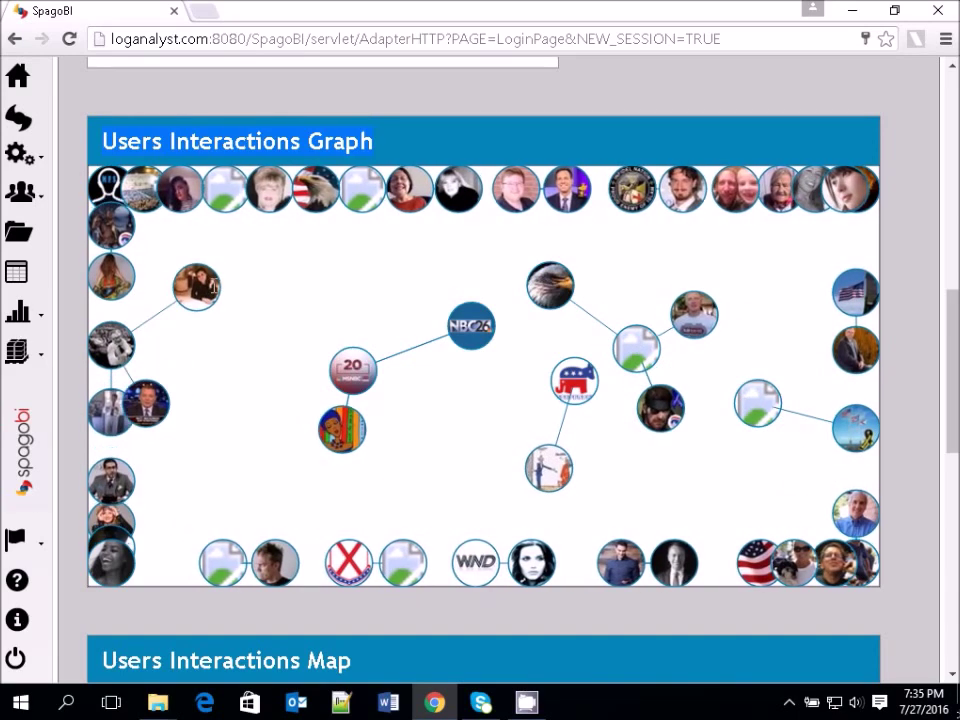
pyautogui.moveTo(195, 416); pyautogui.dragTo(228, 442)
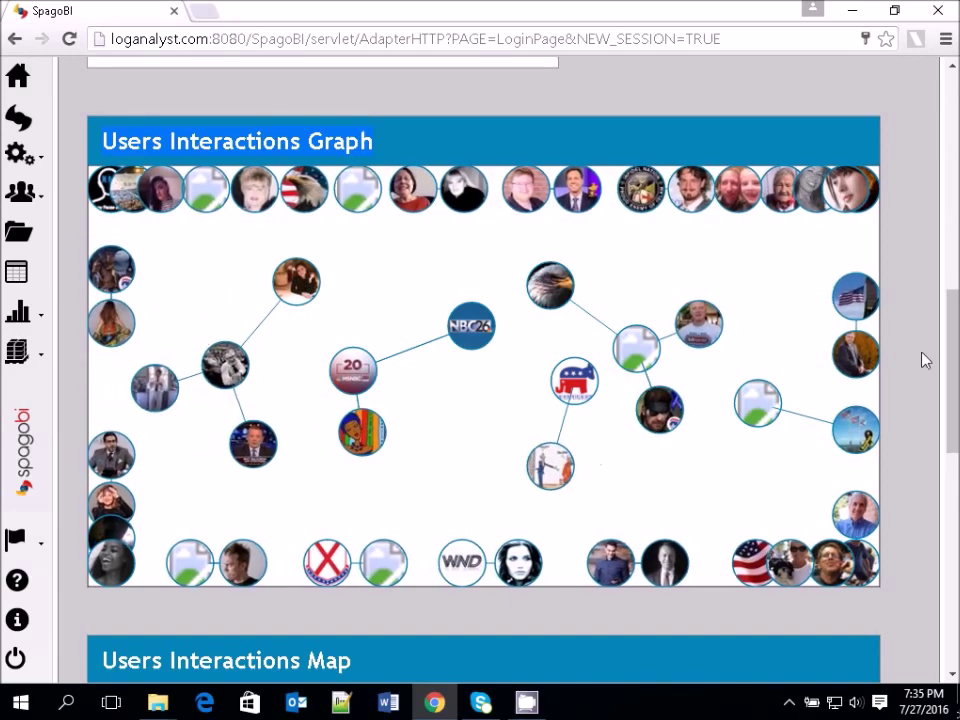
pyautogui.scroll(-4, 925, 360)
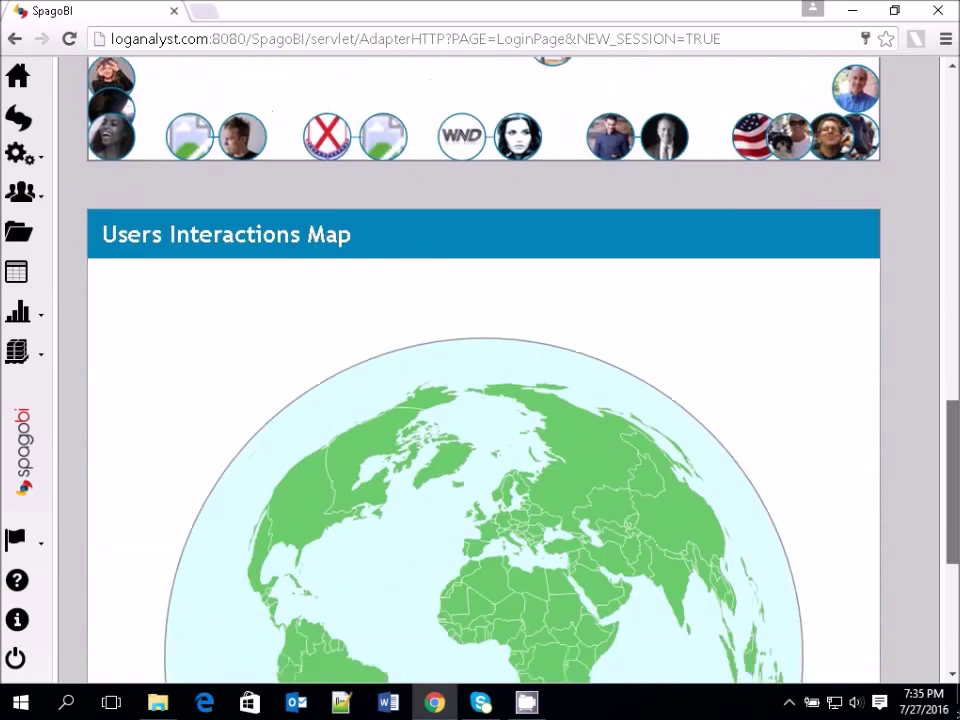
# - View the Distribution Location Tweets map, then switch to the Sentiment view
pyautogui.scroll(-2, 714, 381)
pyautogui.scroll(1, 714, 381)
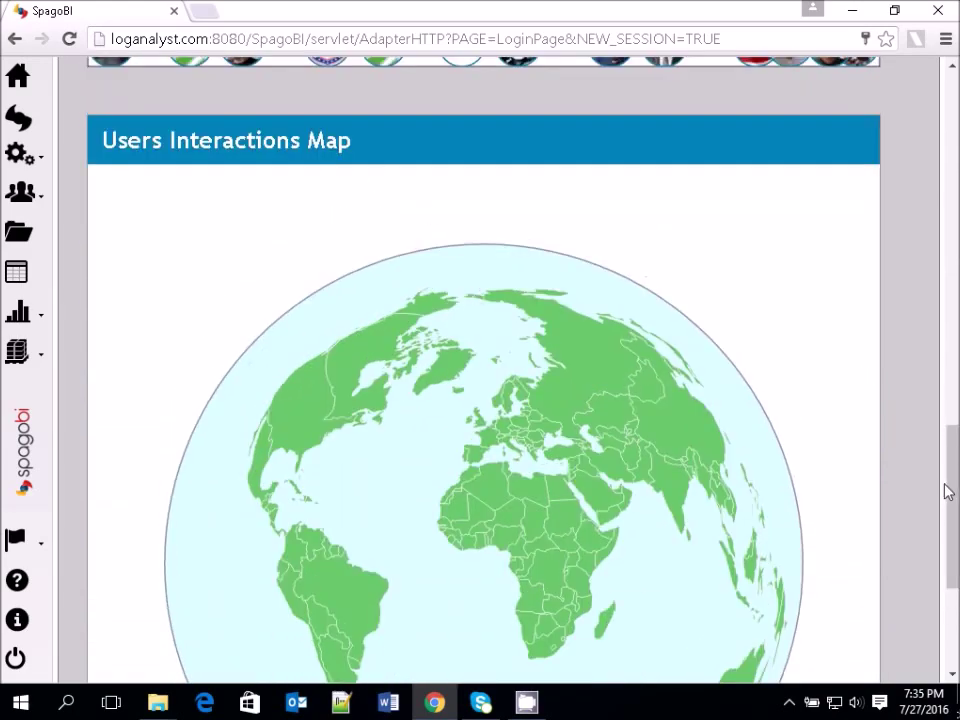
pyautogui.scroll(-2, 948, 492)
pyautogui.scroll(12, 948, 480)
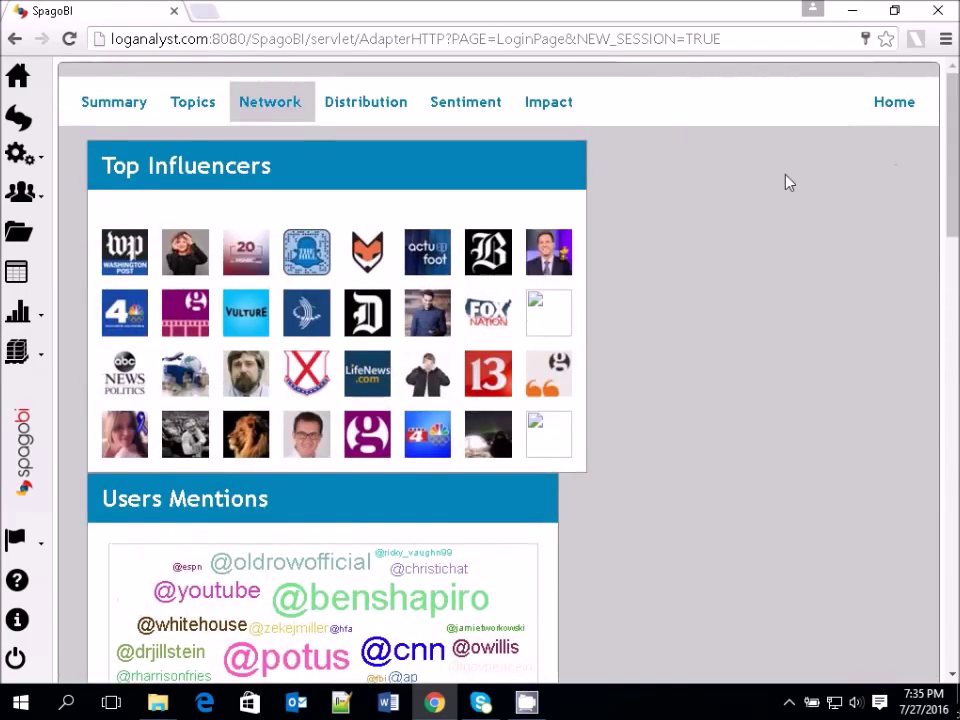
pyautogui.click(375, 112)
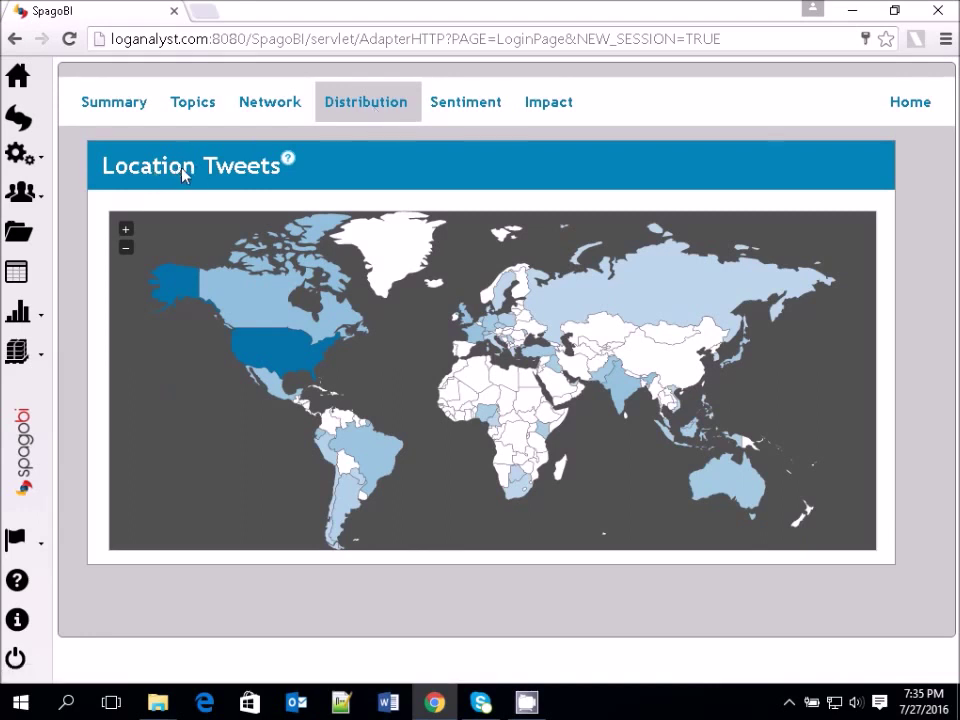
pyautogui.click(470, 116)
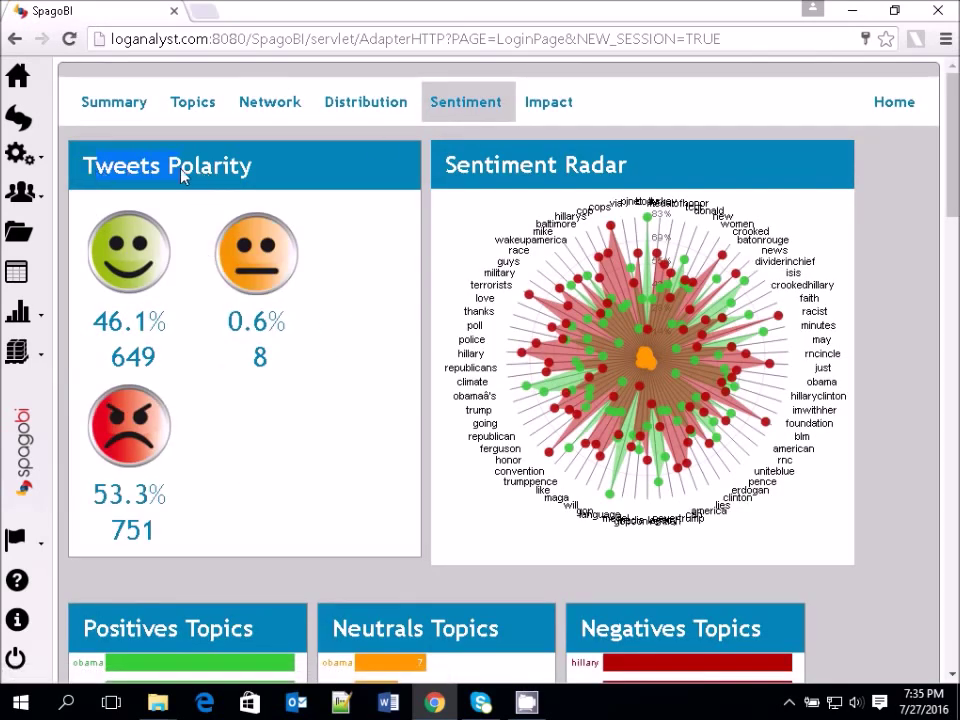
pyautogui.click(210, 285)
pyautogui.moveTo(98, 320); pyautogui.dragTo(168, 324)
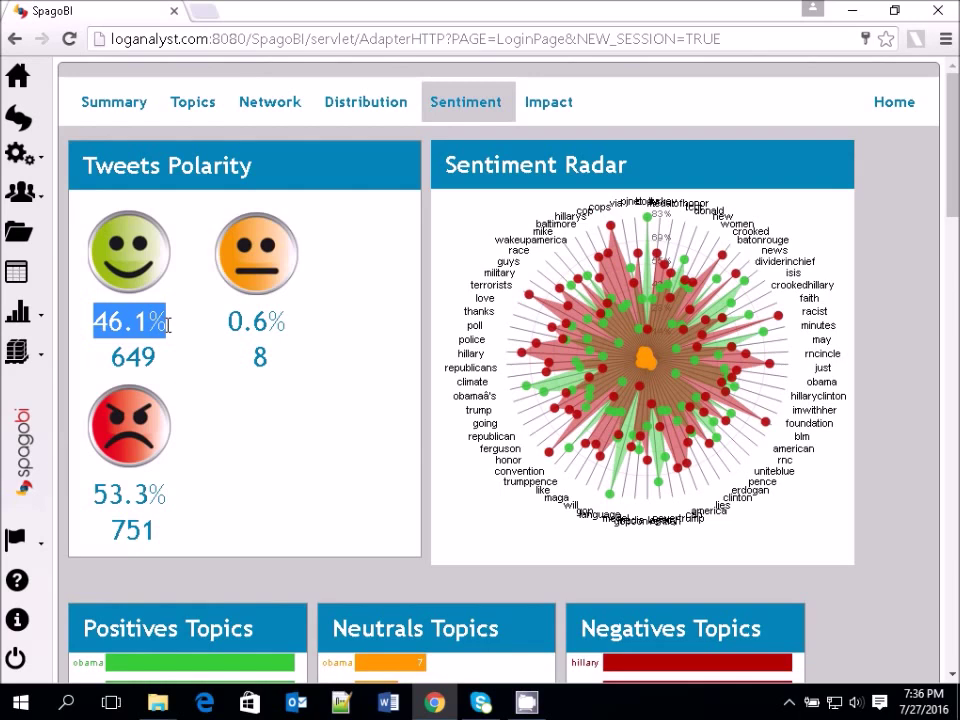
pyautogui.moveTo(92, 494); pyautogui.dragTo(177, 495)
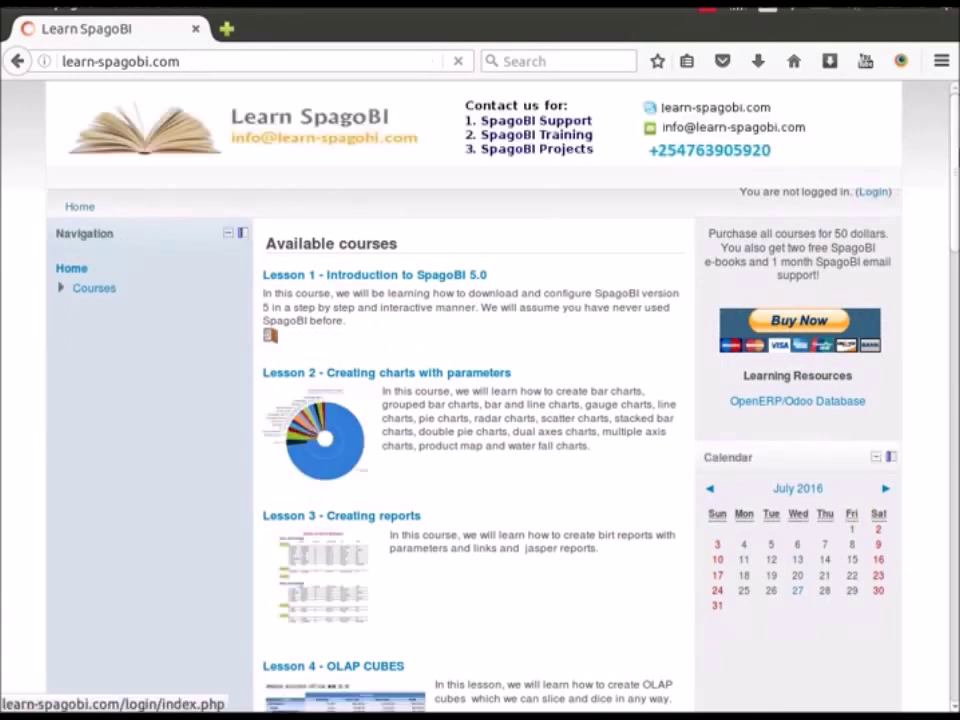
# - Scroll down the Available courses list and open Lesson 14 - SpagoBI Social Analysis
pyautogui.scroll(-8, 951, 148)
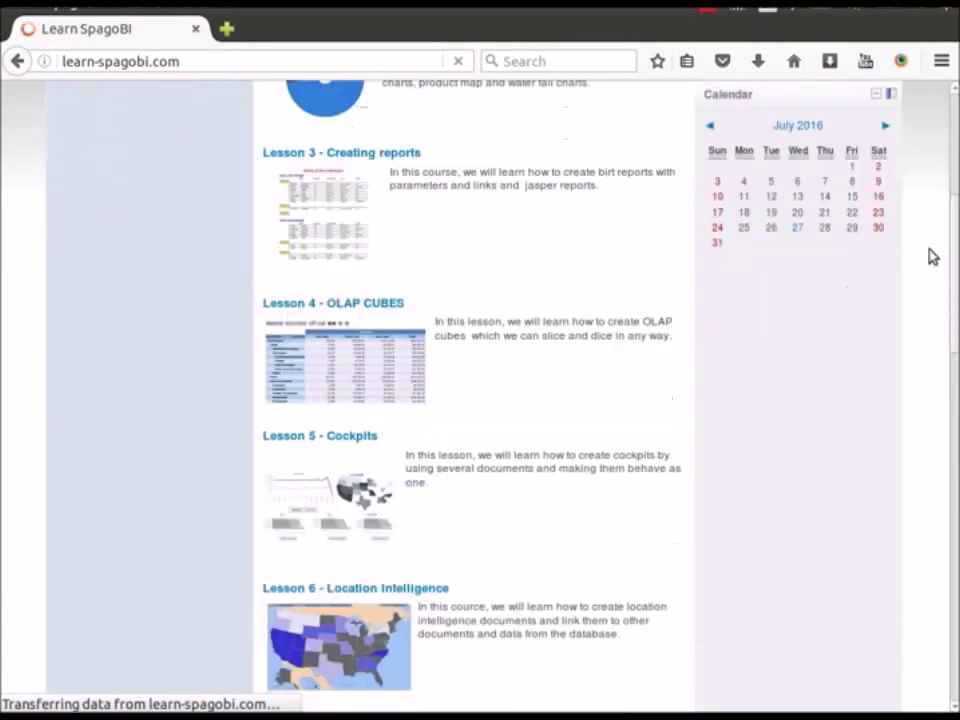
pyautogui.scroll(-2, 920, 321)
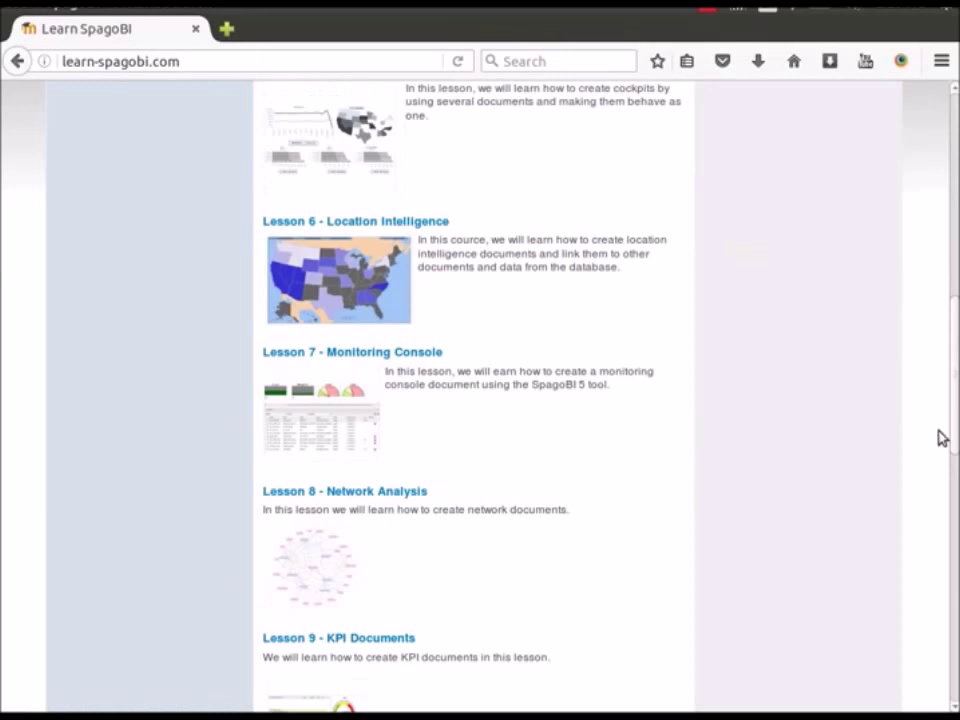
pyautogui.scroll(-4, 953, 440)
pyautogui.scroll(-6, 945, 604)
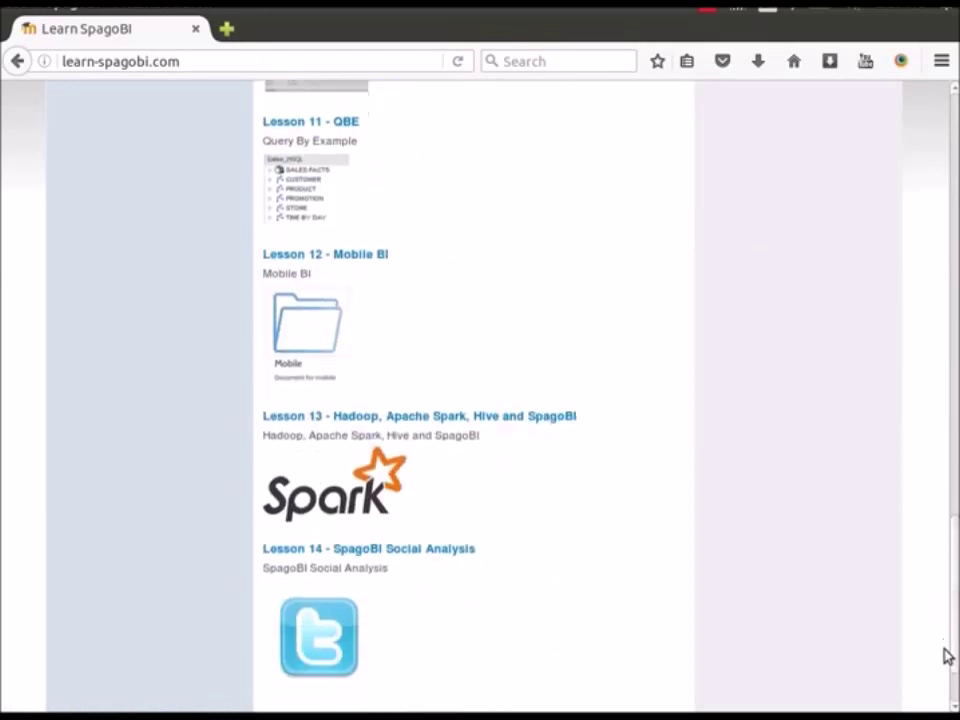
pyautogui.click(409, 554)
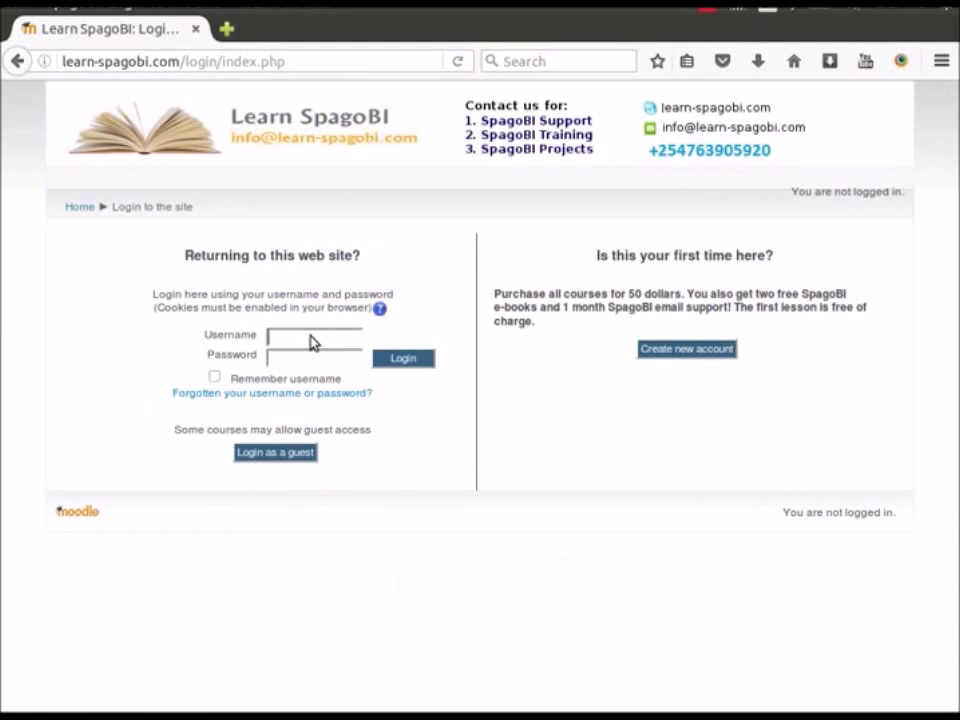
# - Log in to Learn SpagoBI with the account username and password, declining to remember the login
pyautogui.click(310, 343)
pyautogui.write('og')
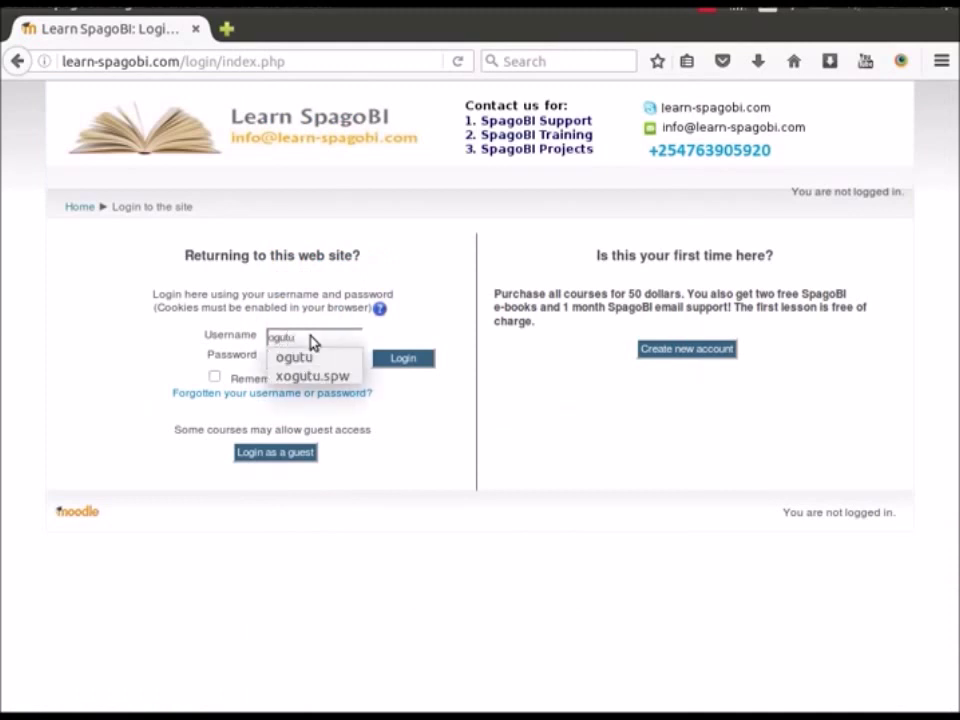
pyautogui.write('utu')
pyautogui.click(336, 362)
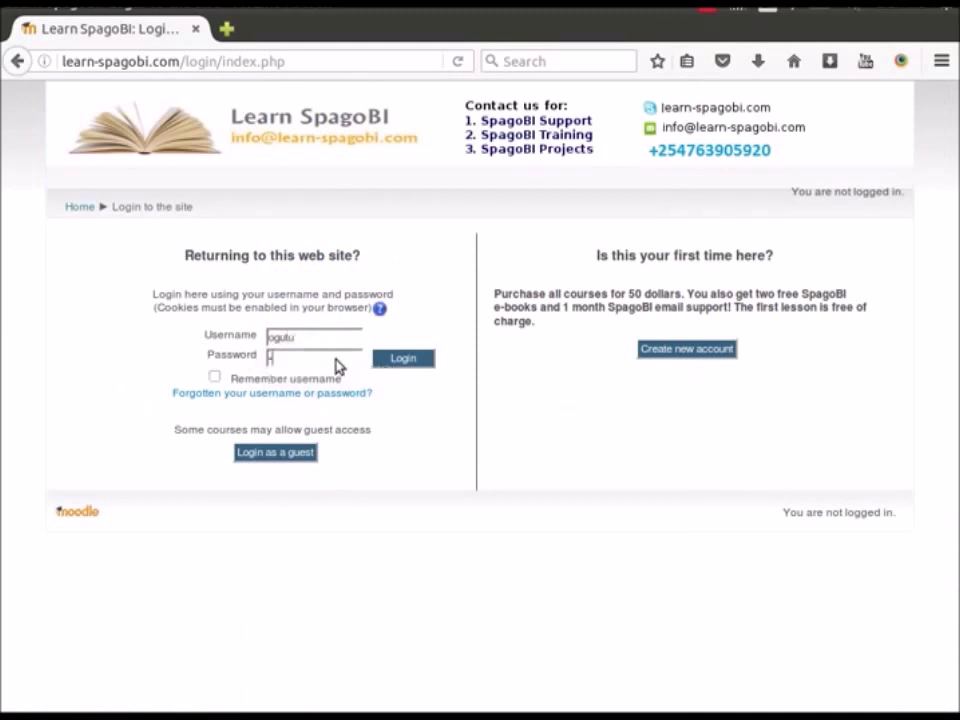
pyautogui.write('**********')
pyautogui.click(414, 362)
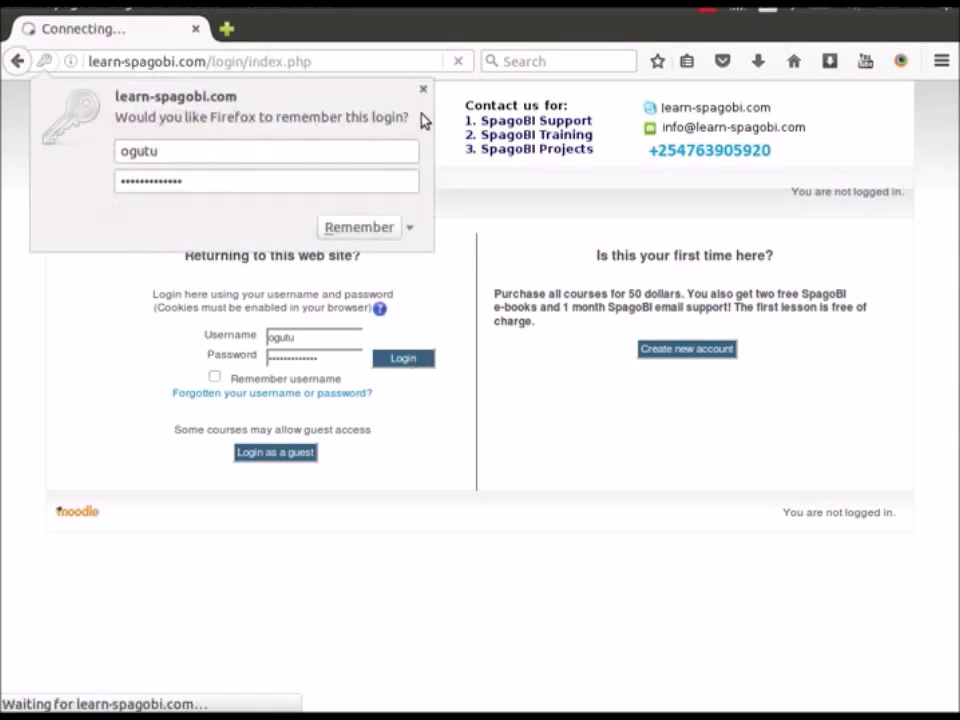
pyautogui.click(424, 91)
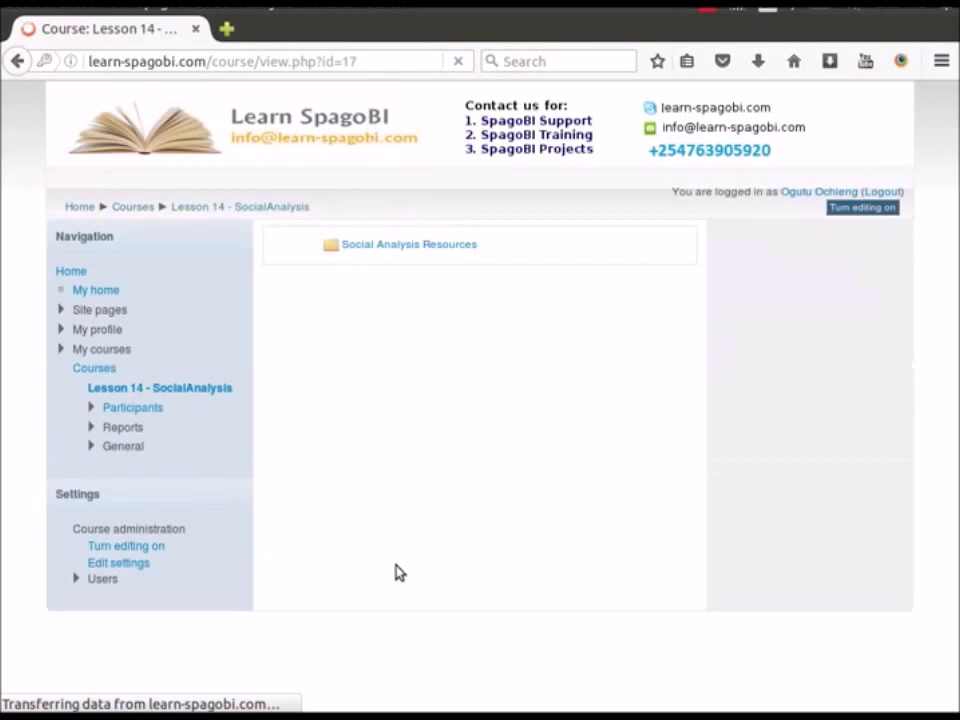
# - In Social Analysis Resources, save Sentiment_Analysis_Twitter_DB_unificato.r and Social Analysis Steps.txt
pyautogui.click(402, 249)
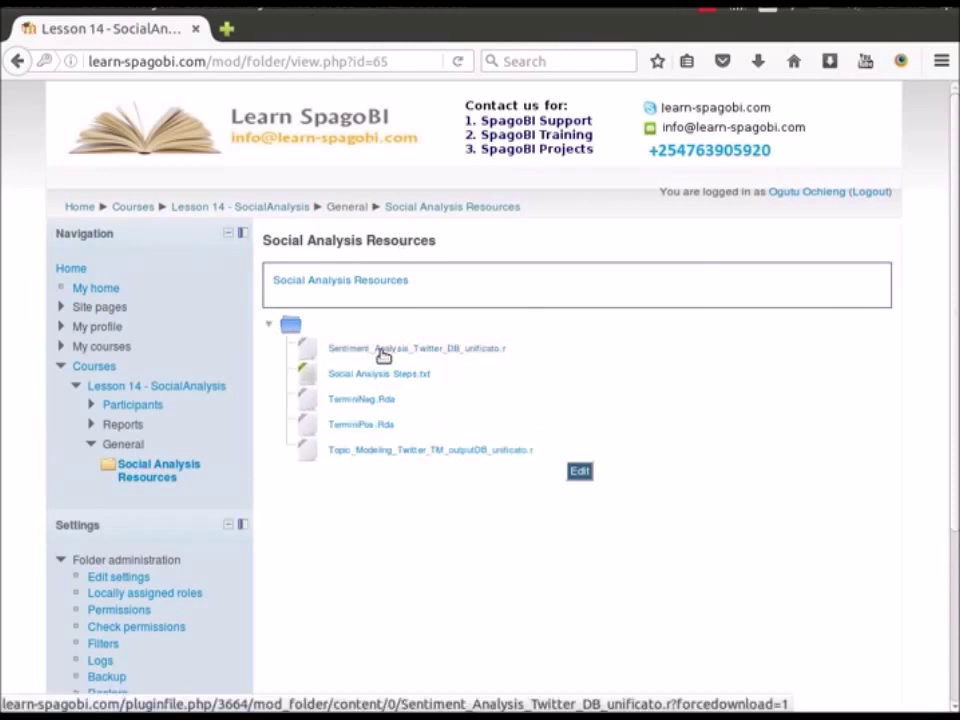
pyautogui.click(383, 350)
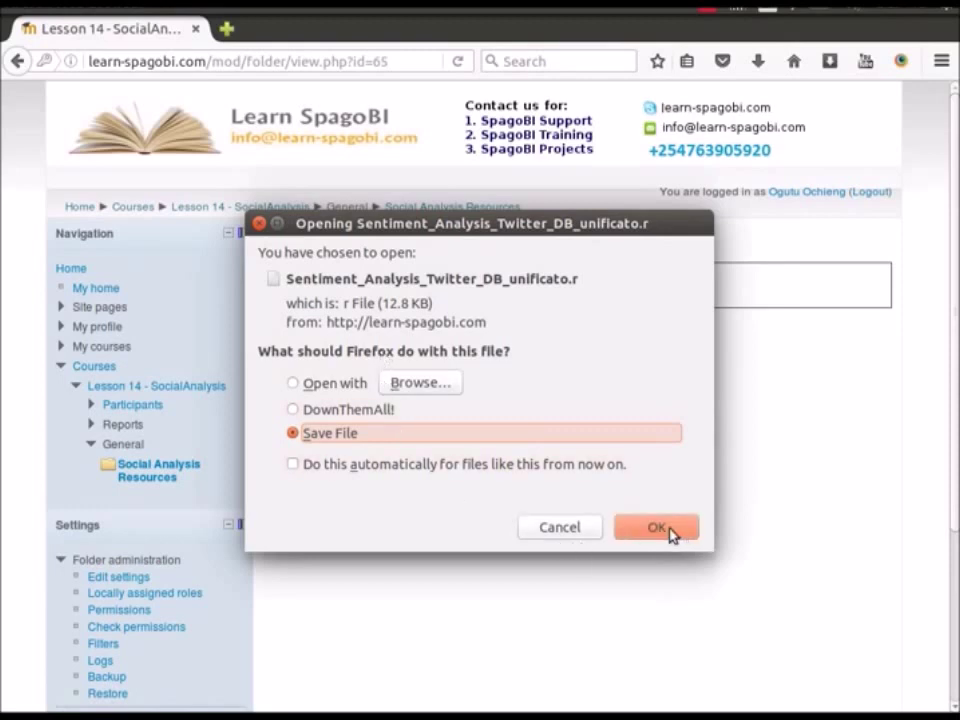
pyautogui.click(668, 530)
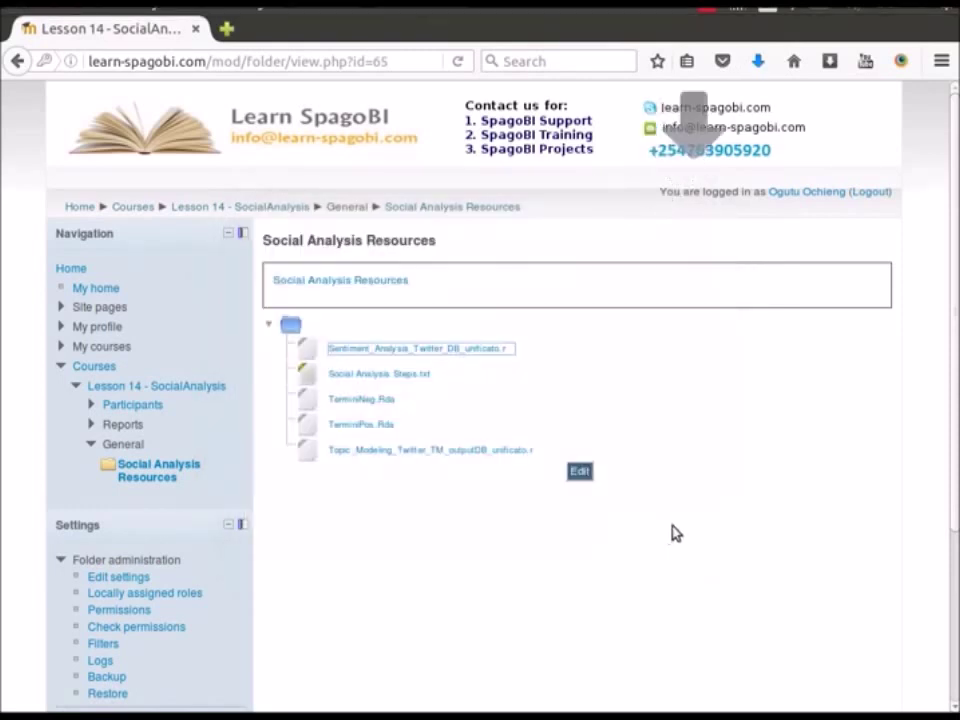
pyautogui.click(379, 375)
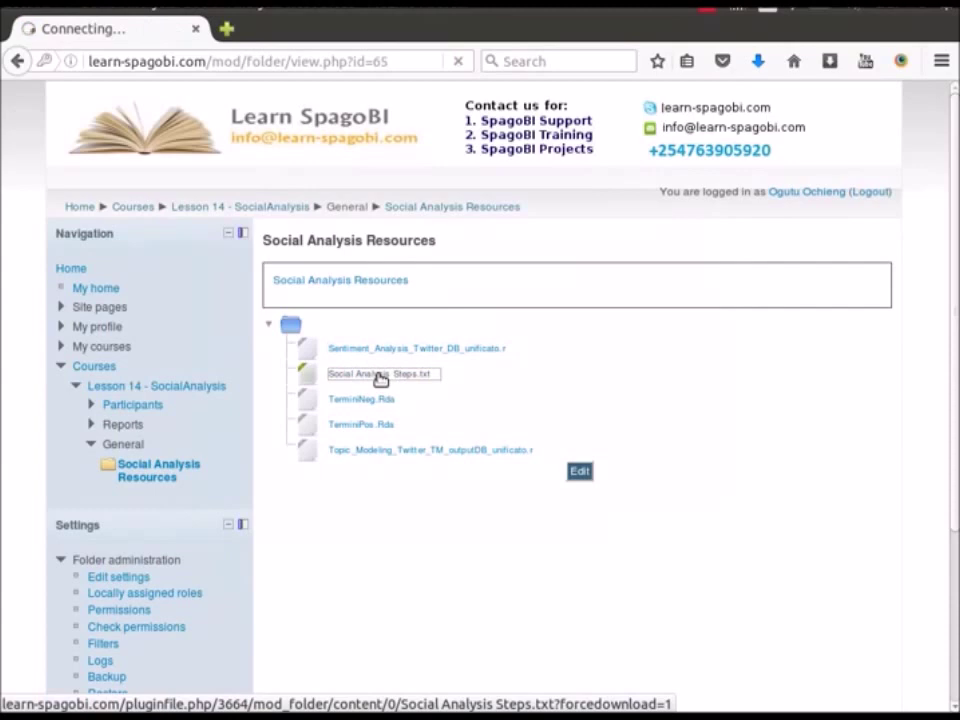
pyautogui.click(645, 530)
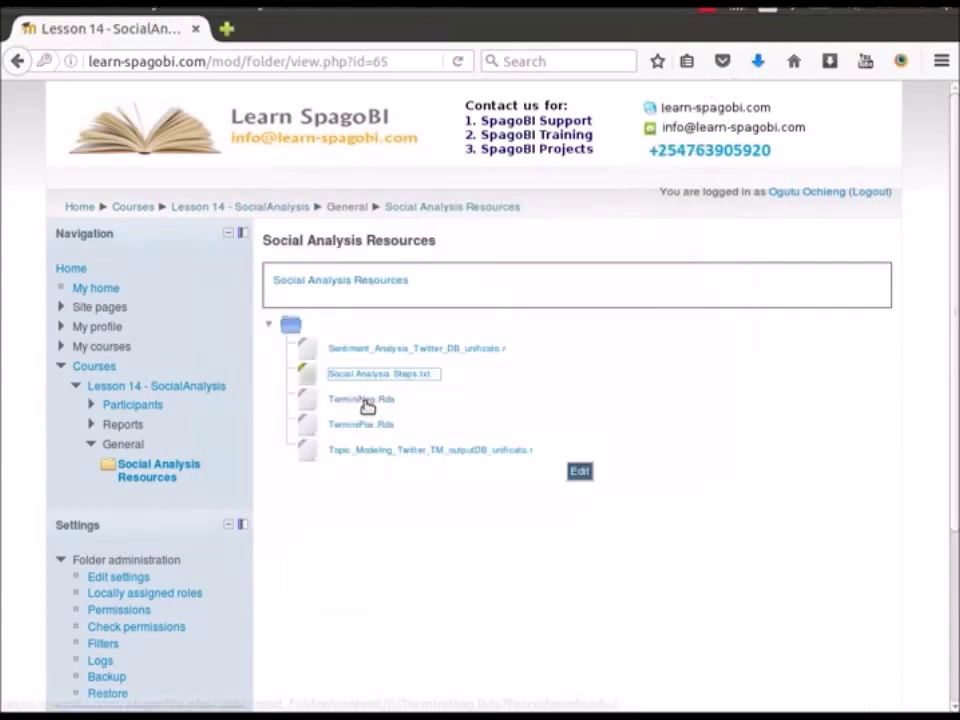
# - Save TerminiNeg.Rda, TerminiPos.Rda and the Topic_Modeling script from the folder
pyautogui.click(365, 401)
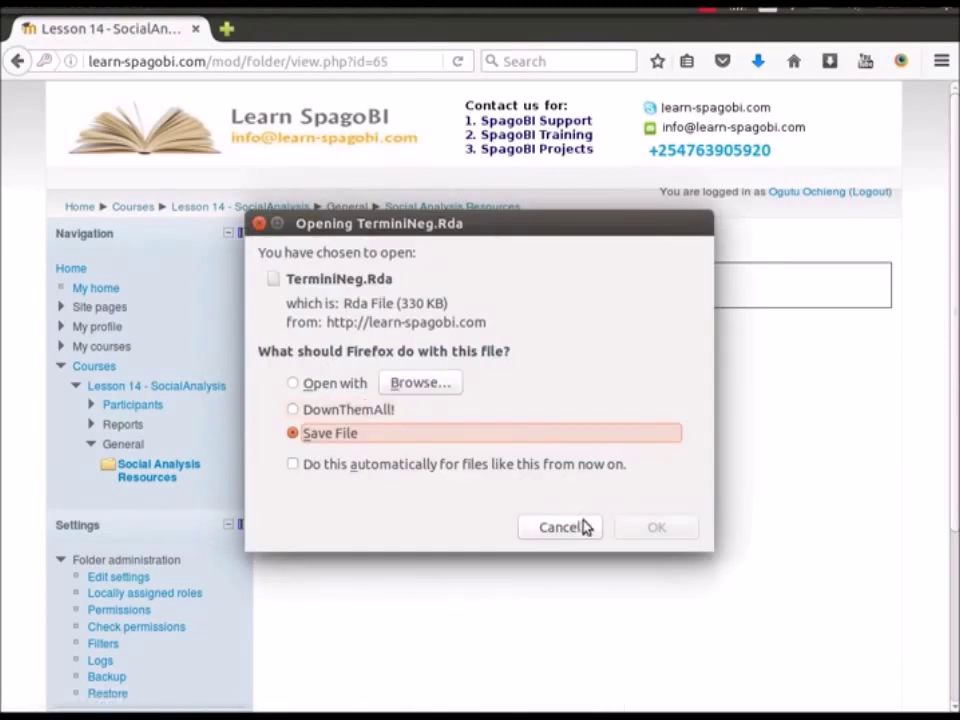
pyautogui.click(655, 534)
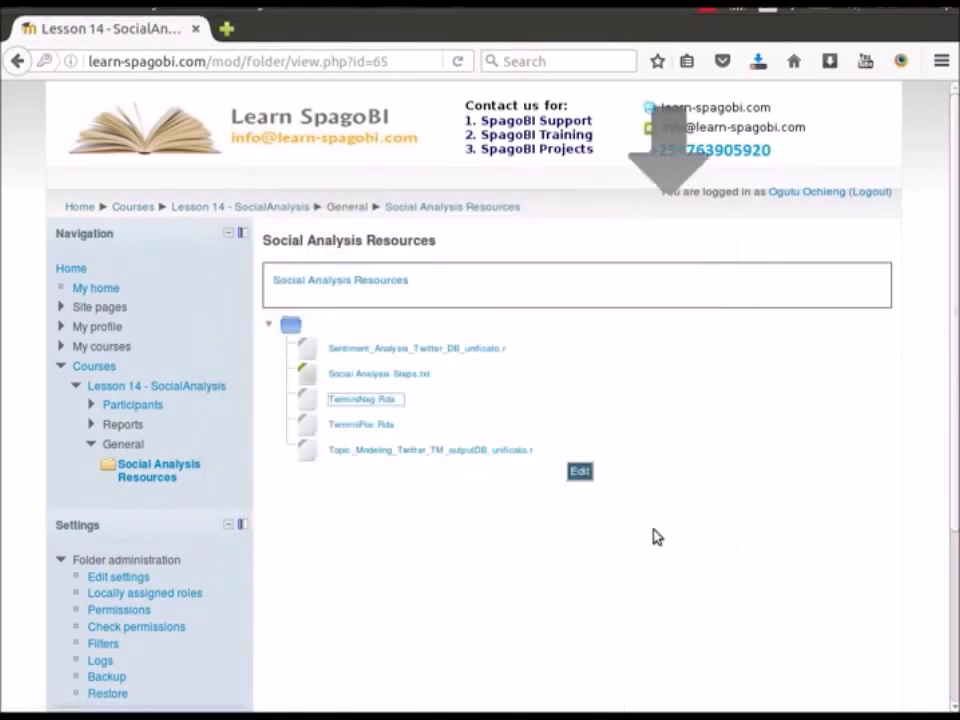
pyautogui.click(373, 427)
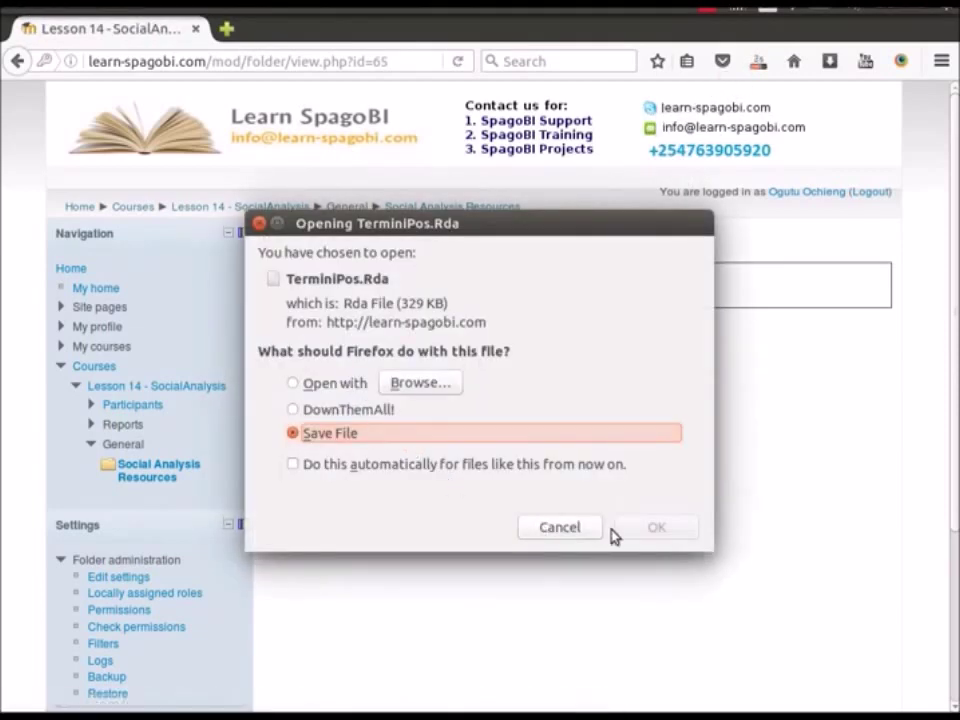
pyautogui.click(656, 530)
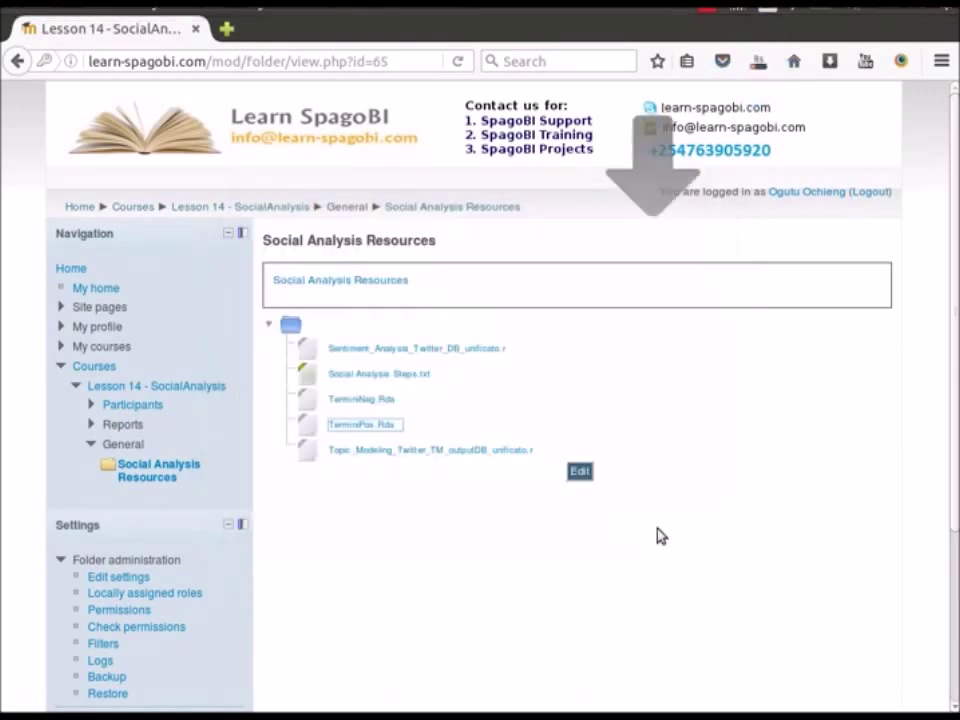
pyautogui.click(449, 456)
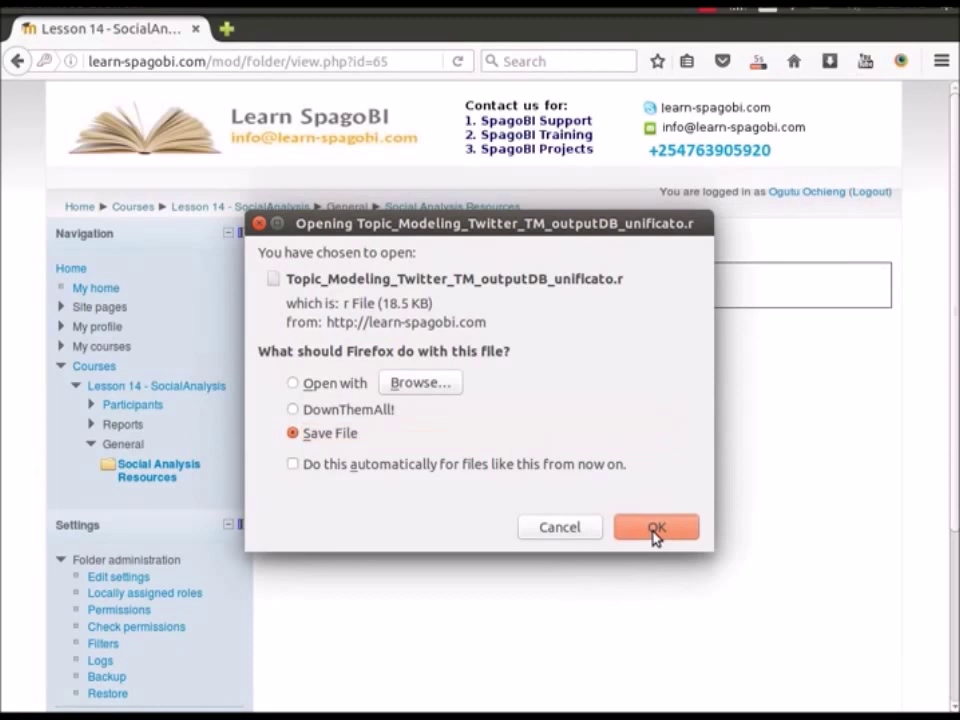
pyautogui.click(655, 532)
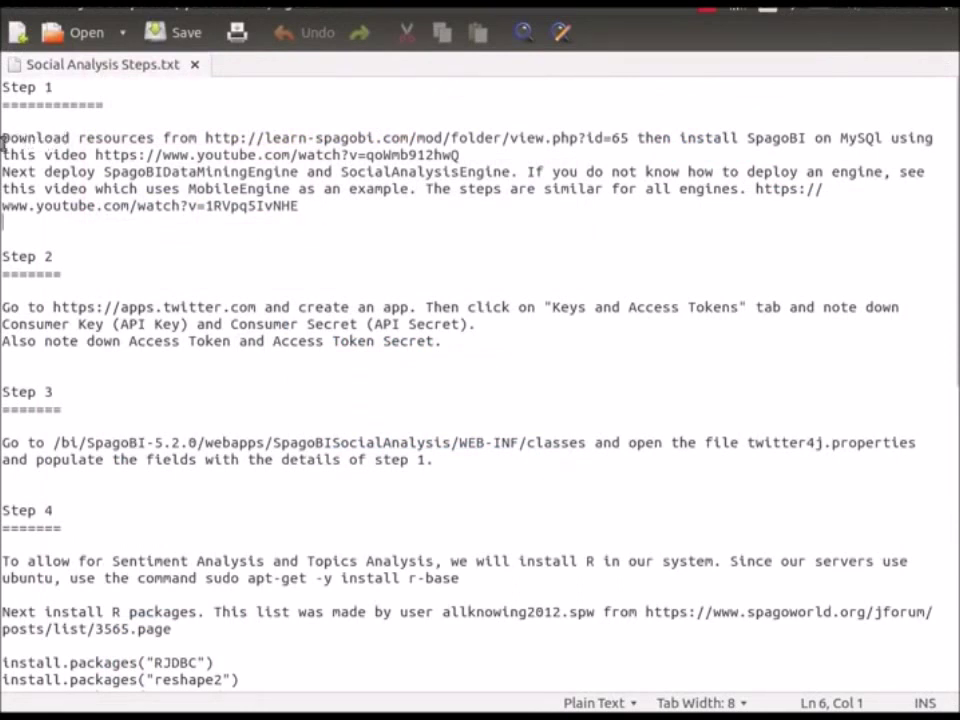
# - Read through Step 1 in Social Analysis Steps.txt and select its SpagoBI install video URL
pyautogui.moveTo(4, 140); pyautogui.dragTo(630, 138)
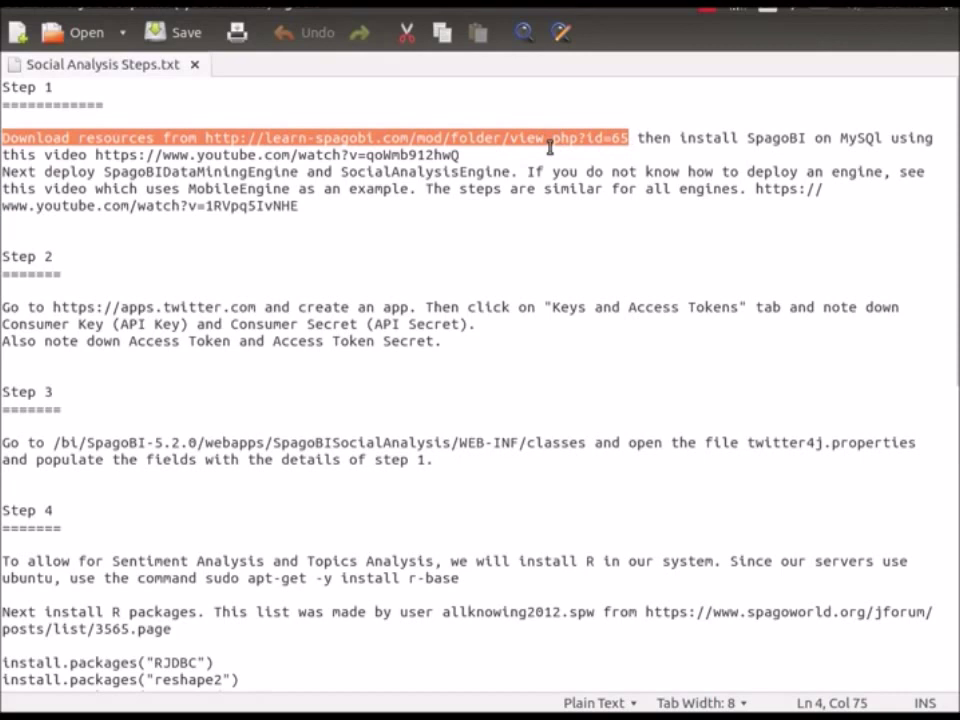
pyautogui.click(631, 139)
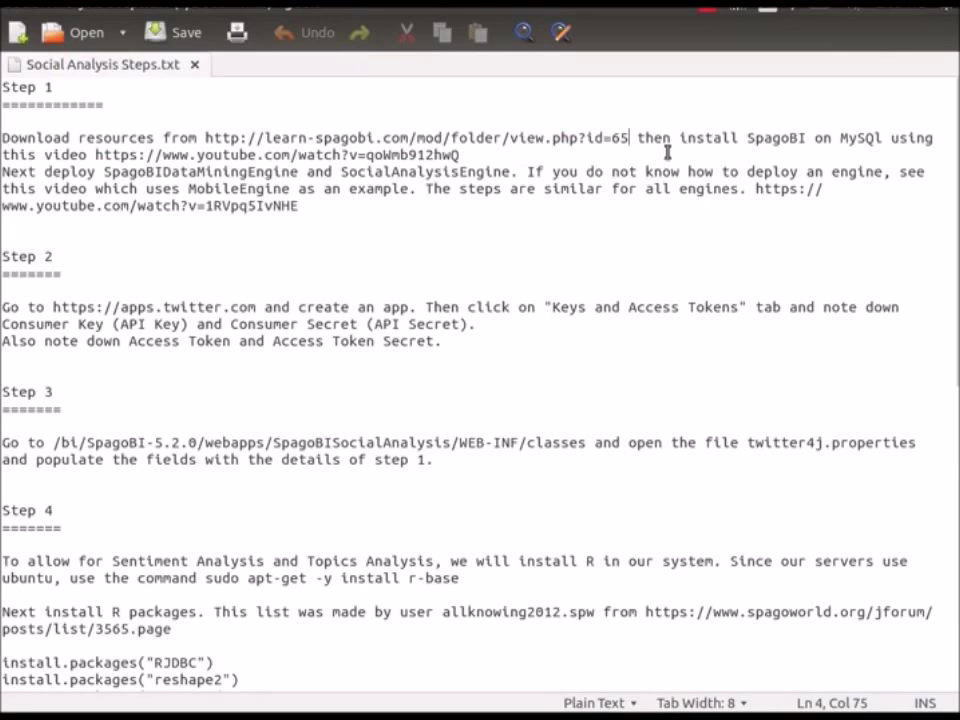
pyautogui.moveTo(638, 140); pyautogui.dragTo(883, 145)
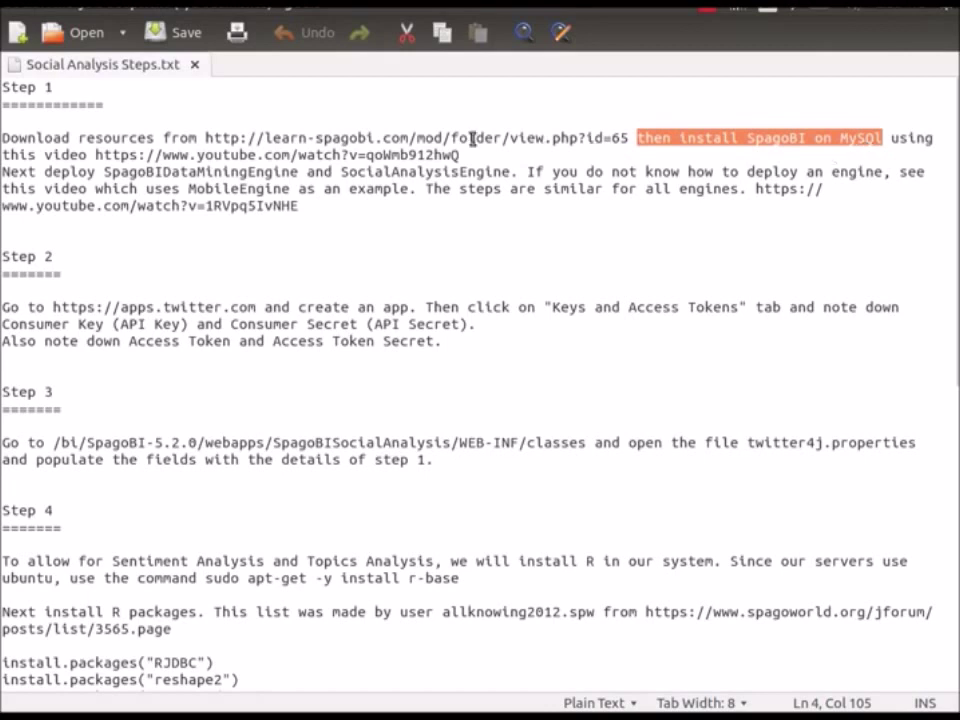
pyautogui.moveTo(460, 152); pyautogui.dragTo(93, 155)
pyautogui.rightClick(97, 156)
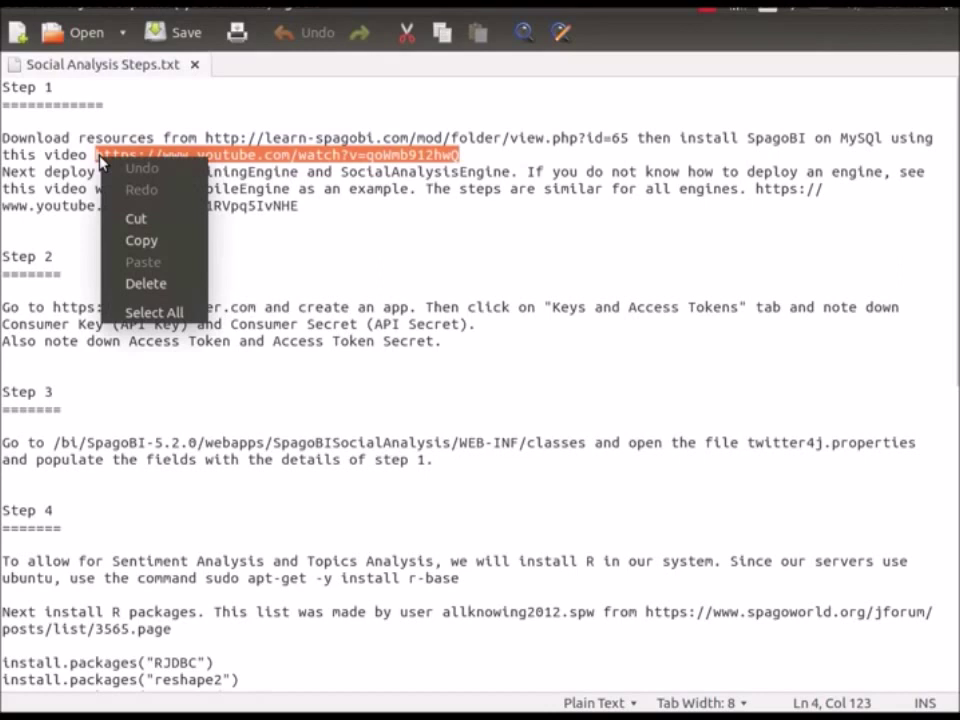
# - Copy the install link, load 'Install SpagoBI 5.2 with MySQL, Tomcat and Java' in Firefox, return to gedit
pyautogui.click(124, 240)
pyautogui.moveTo(4, 303)
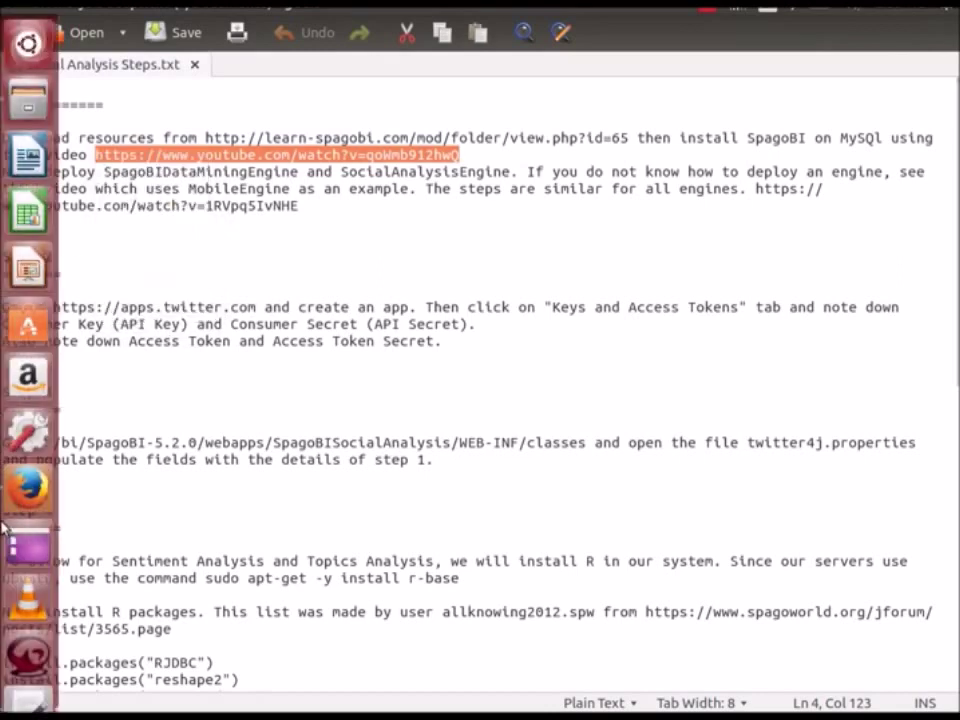
pyautogui.click(16, 490)
pyautogui.click(279, 61)
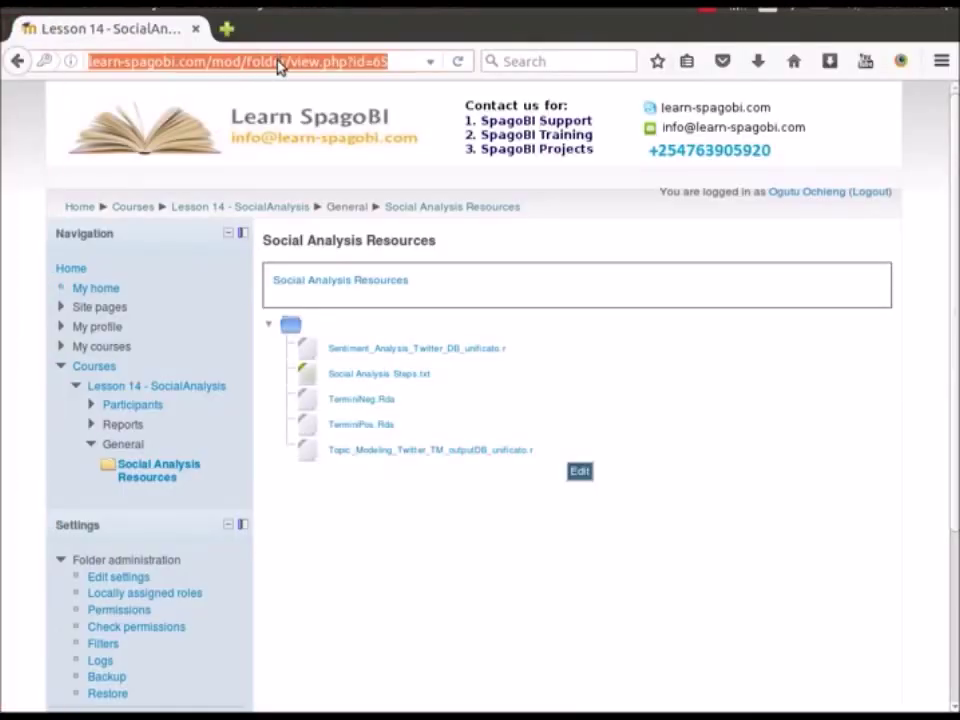
pyautogui.hotkey('ctrl', 'v')
pyautogui.press('Return')
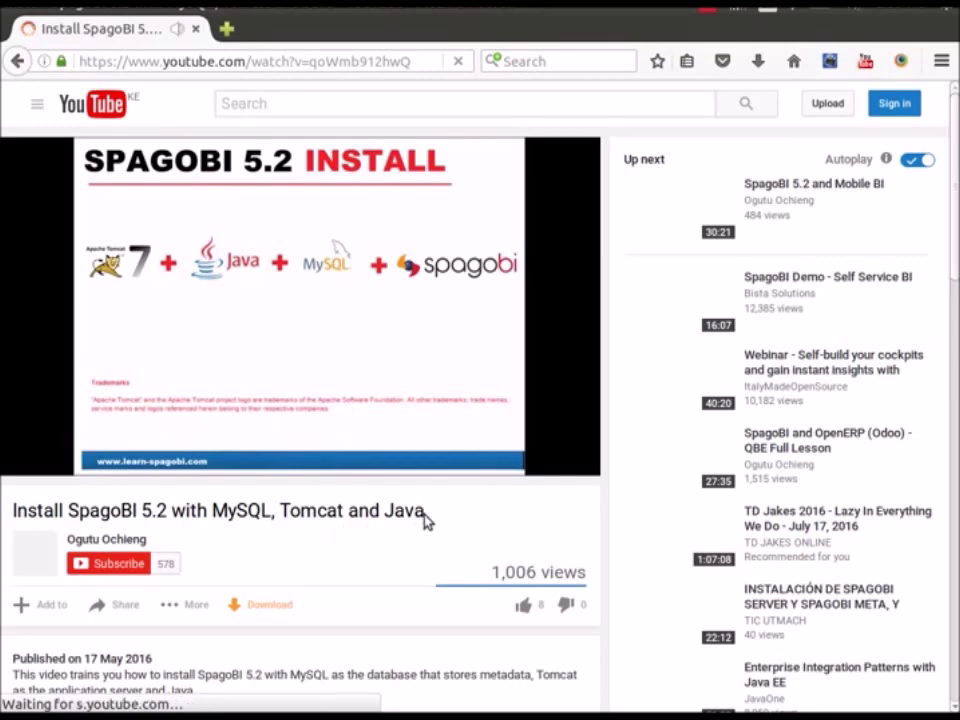
pyautogui.moveTo(2, 332)
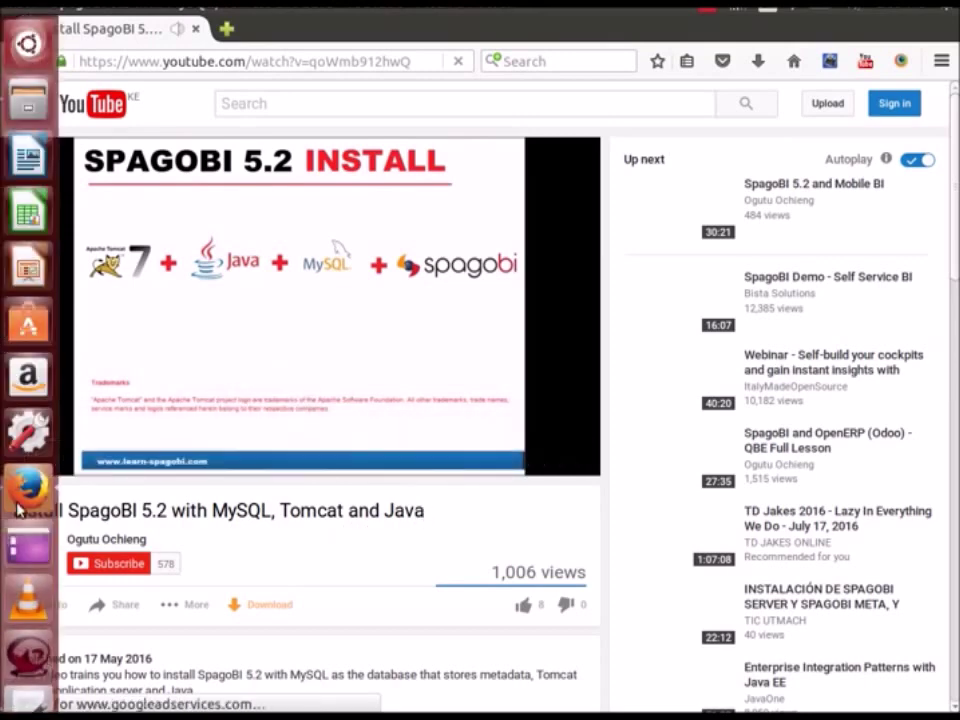
pyautogui.click(33, 475)
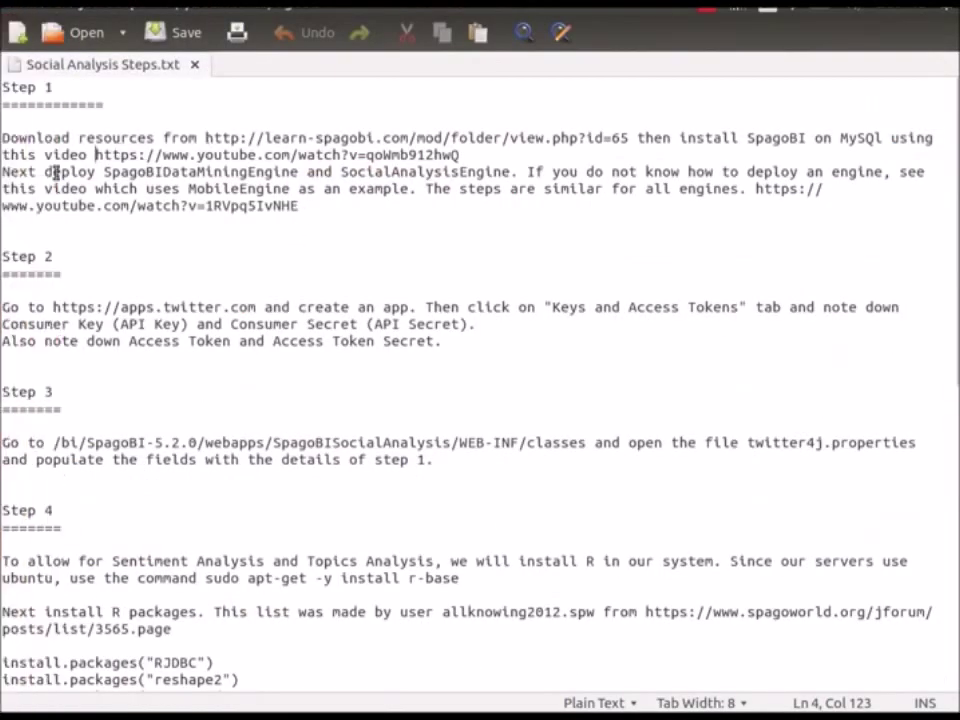
# - Read the Step 1 deploy instructions for SpagoBIDataMiningEngine, SocialAnalysisEngine and the MobileEngine example
pyautogui.moveTo(2, 172); pyautogui.dragTo(301, 174)
pyautogui.click(301, 174)
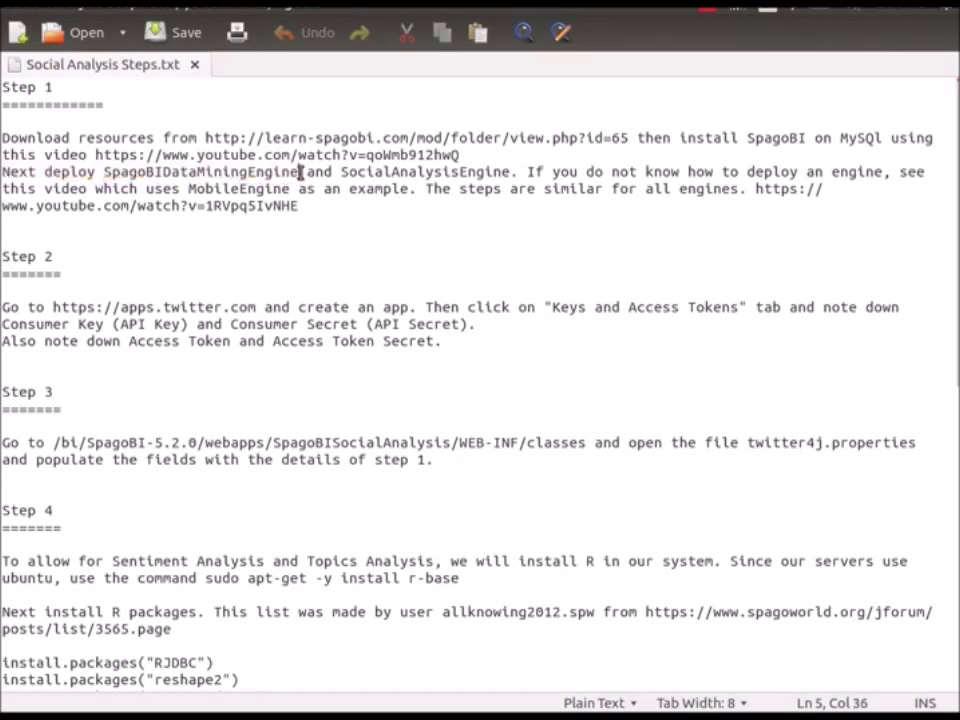
pyautogui.moveTo(341, 174); pyautogui.dragTo(512, 175)
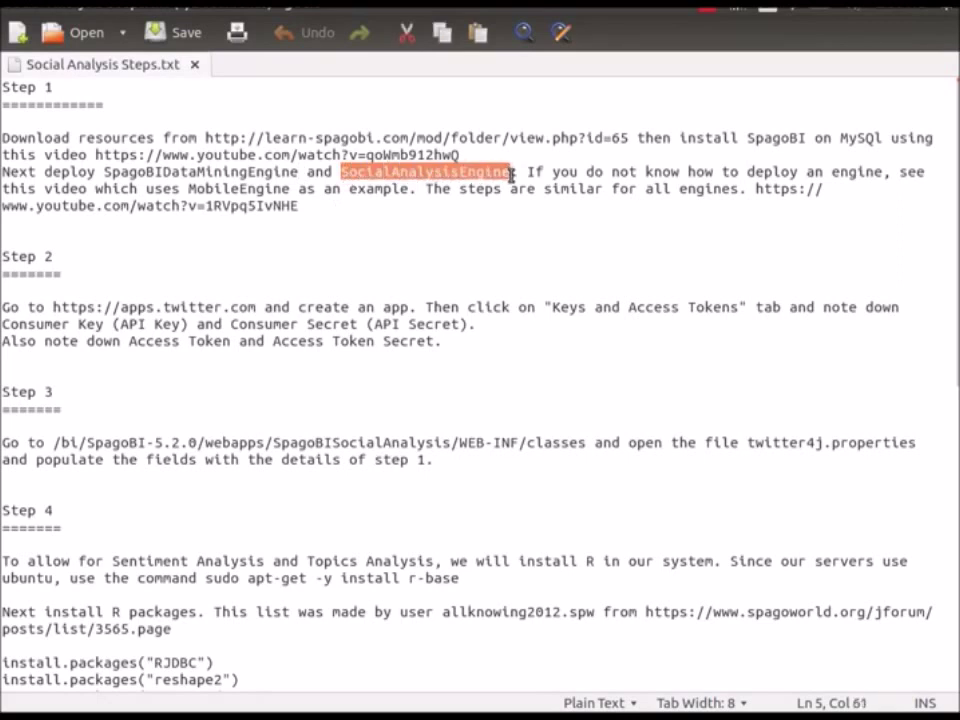
pyautogui.click(512, 175)
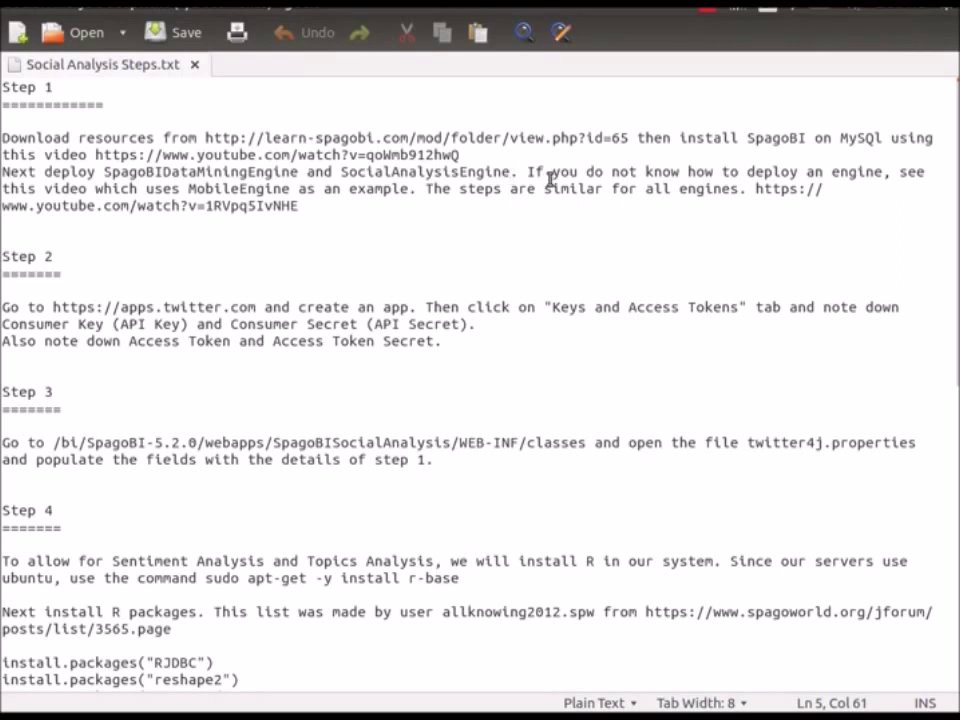
pyautogui.moveTo(527, 171); pyautogui.dragTo(915, 172)
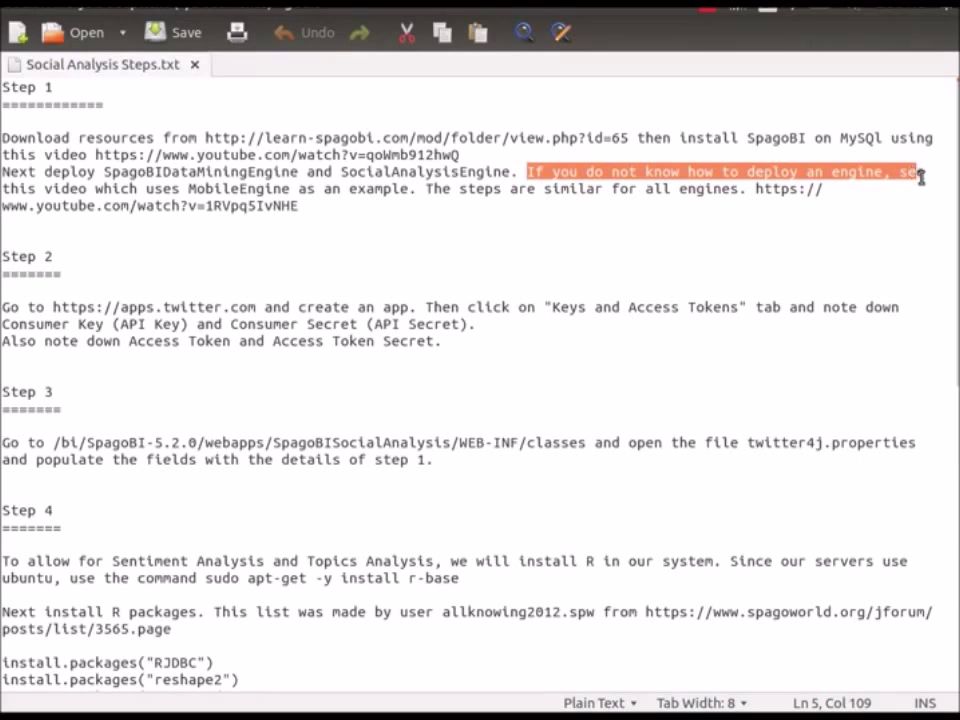
pyautogui.moveTo(921, 176); pyautogui.dragTo(384, 188)
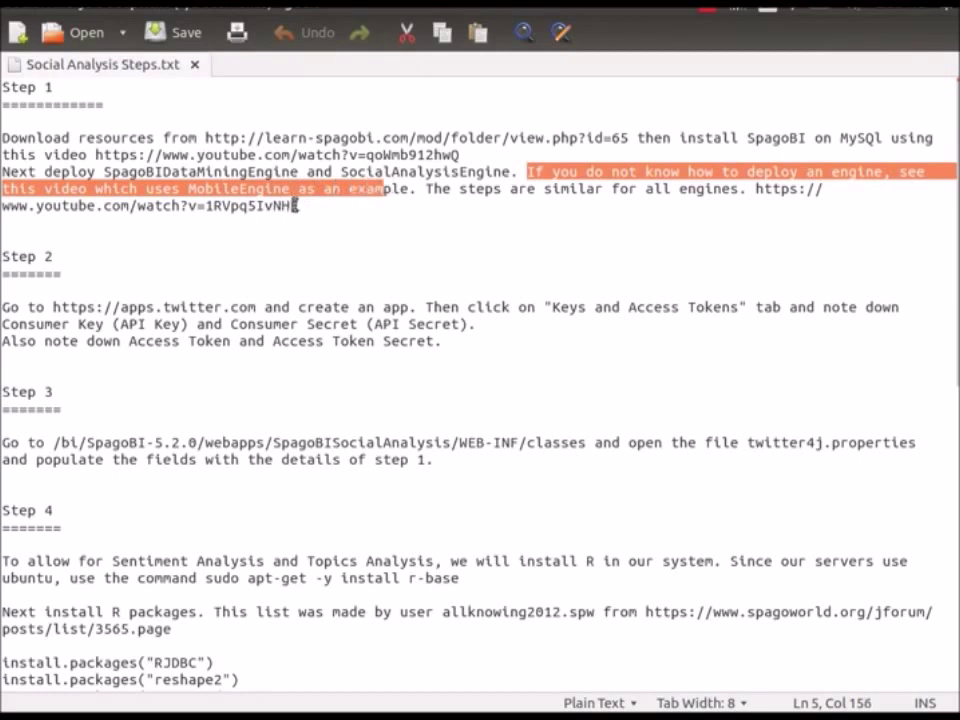
pyautogui.click(305, 206)
# - Copy the engine deployment video link at the end of Step 1
pyautogui.moveTo(298, 206); pyautogui.dragTo(4, 206)
pyautogui.rightClick(12, 206)
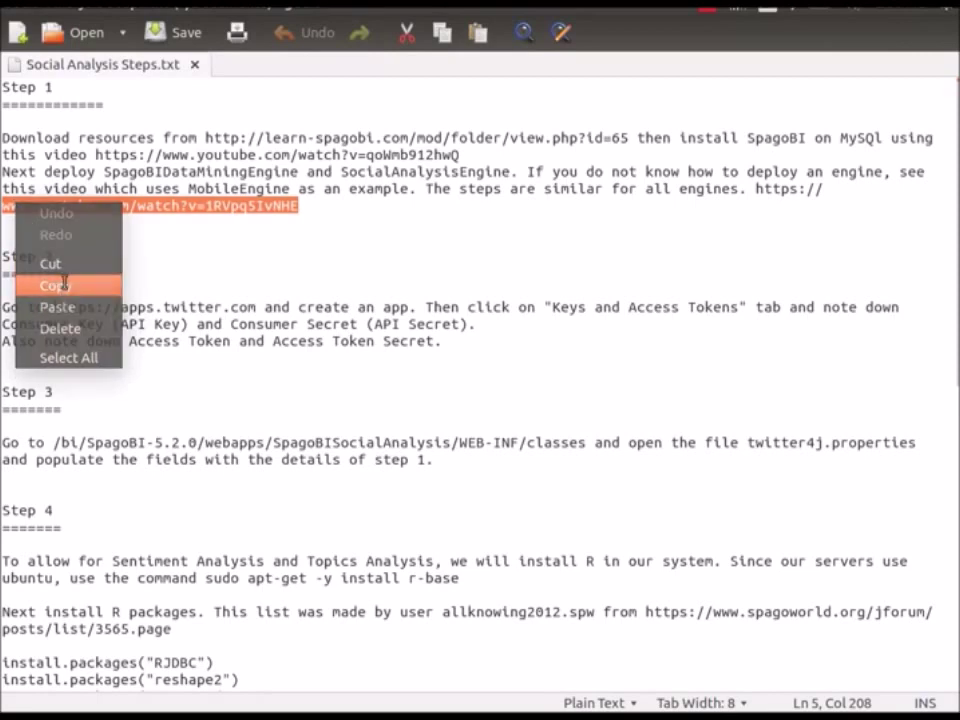
pyautogui.click(58, 285)
# - Load the copied link in Firefox to open 'SpagoBI 5.2 and Mobile BI', then return to gedit
pyautogui.moveTo(3, 267)
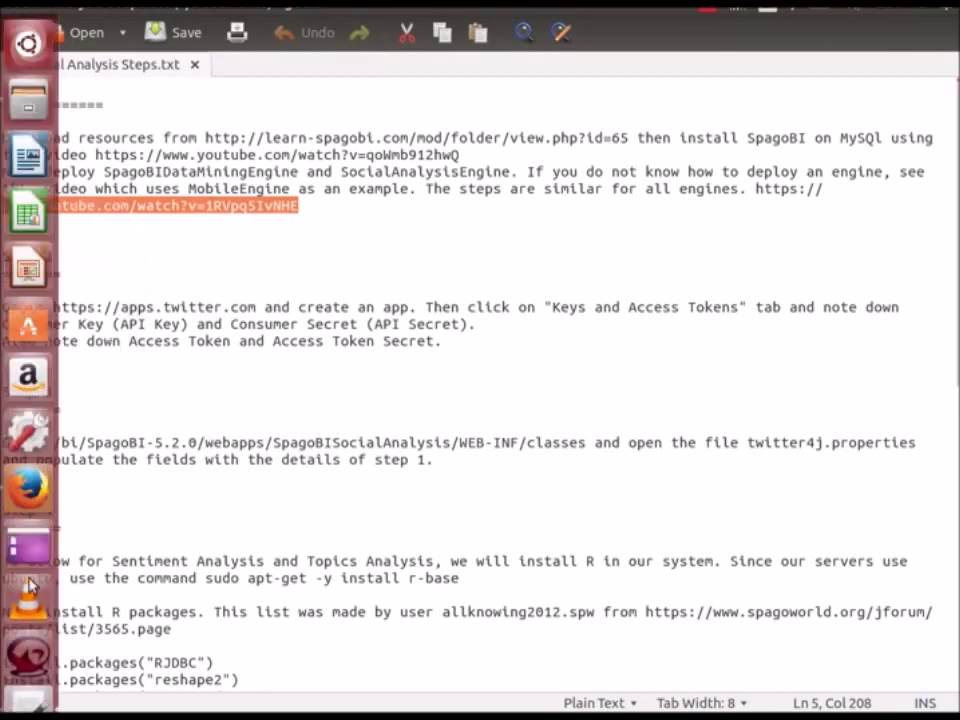
pyautogui.click(22, 470)
pyautogui.click(290, 61)
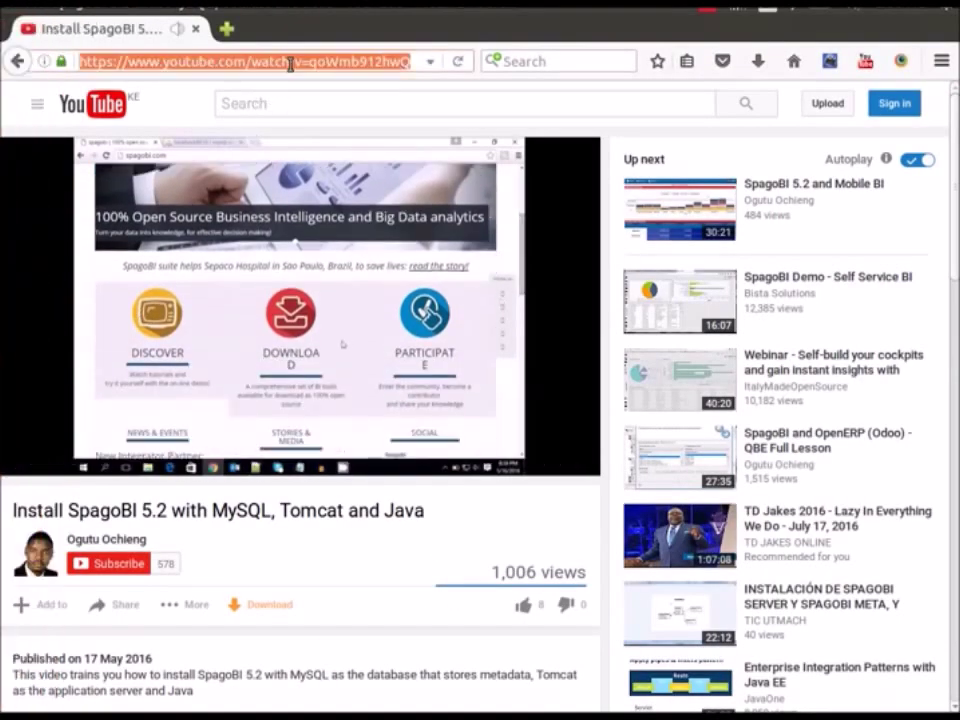
pyautogui.hotkey('ctrl', 'v')
pyautogui.press('Return')
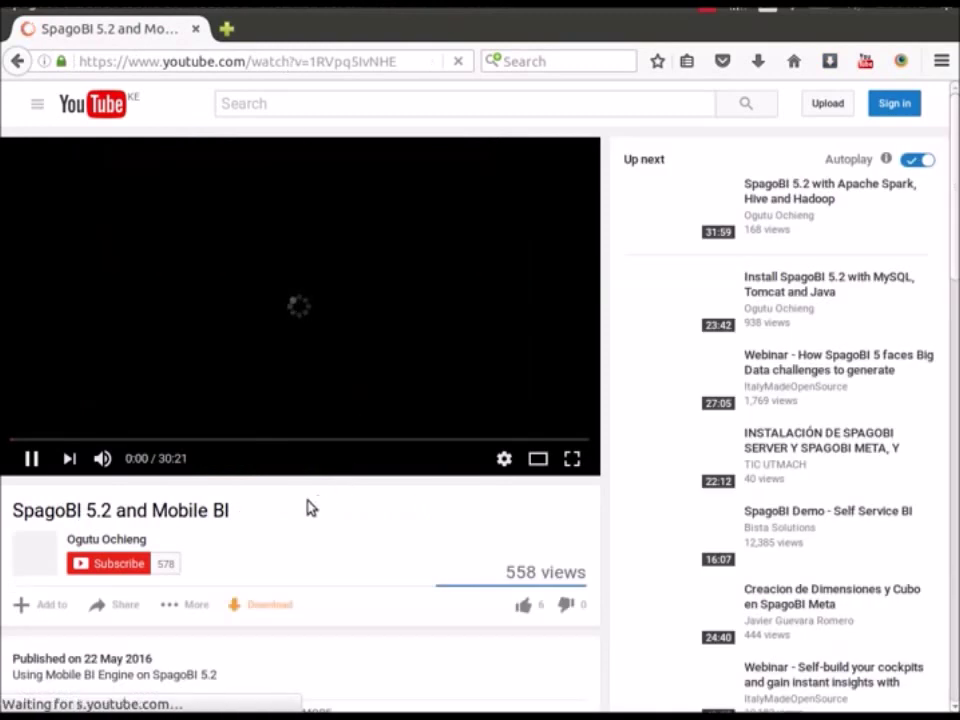
pyautogui.moveTo(234, 510); pyautogui.dragTo(4, 508)
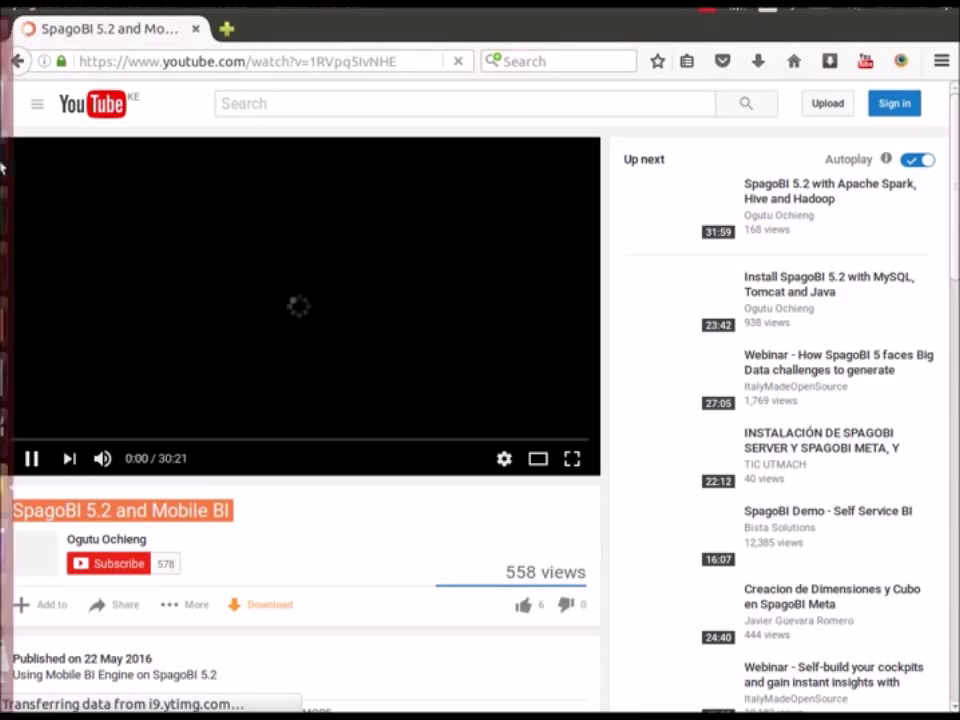
pyautogui.moveTo(3, 650)
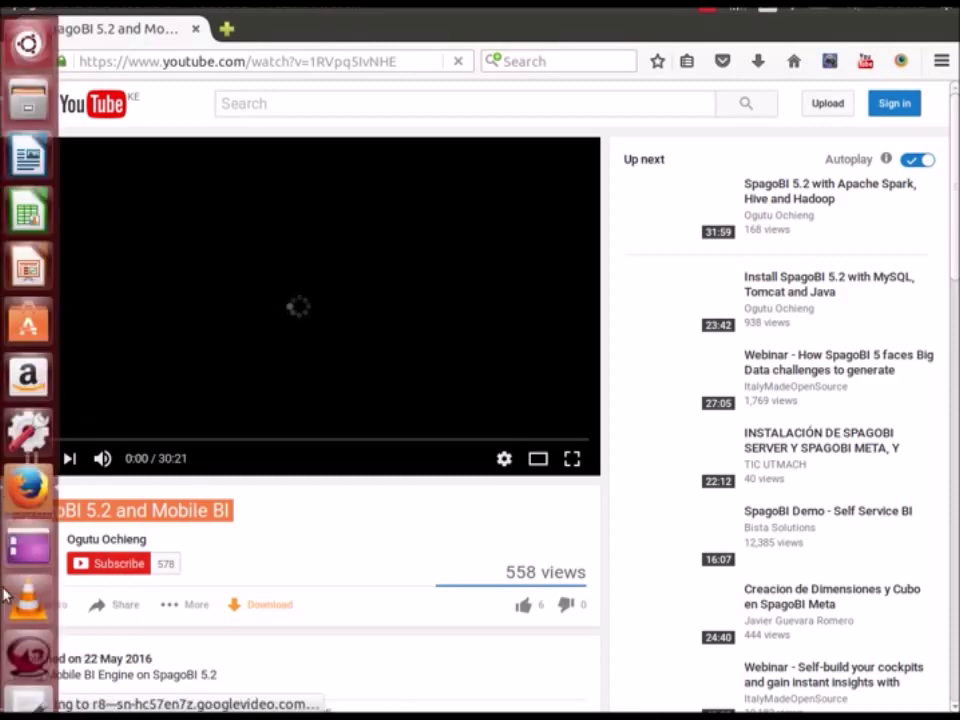
pyautogui.click(28, 676)
pyautogui.click(366, 244)
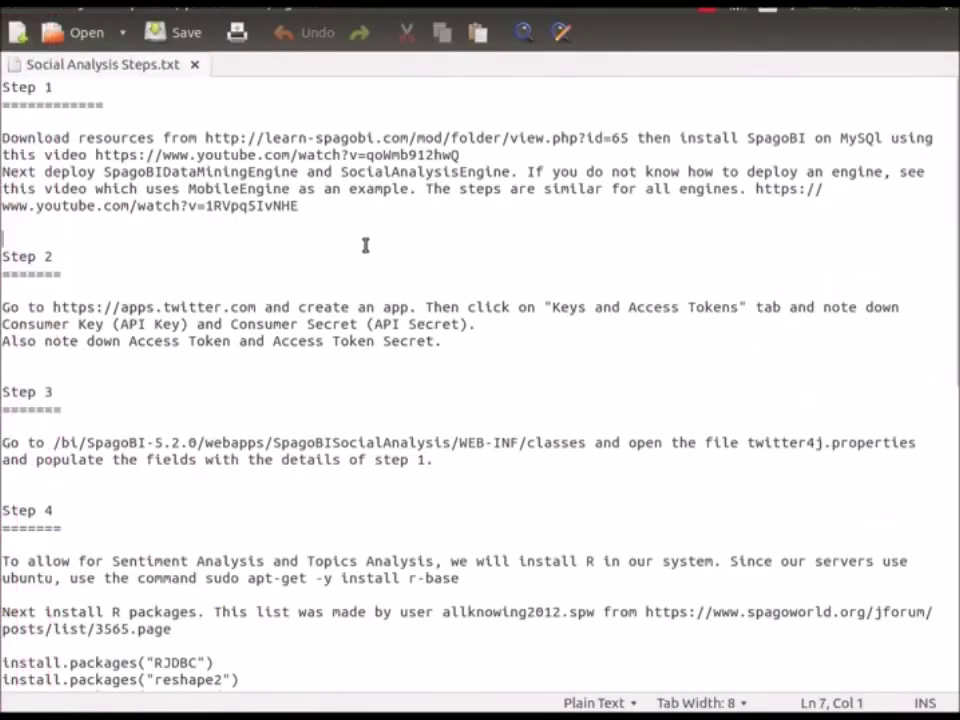
pyautogui.moveTo(75, 94); pyautogui.dragTo(7, 91)
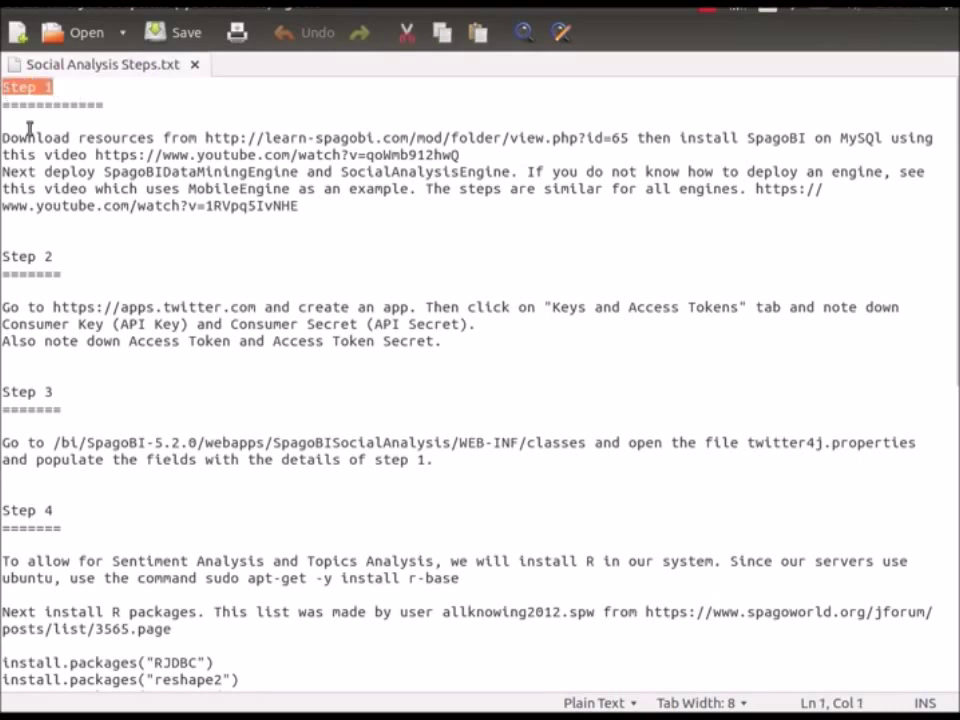
pyautogui.click(38, 137)
pyautogui.doubleClick(36, 137)
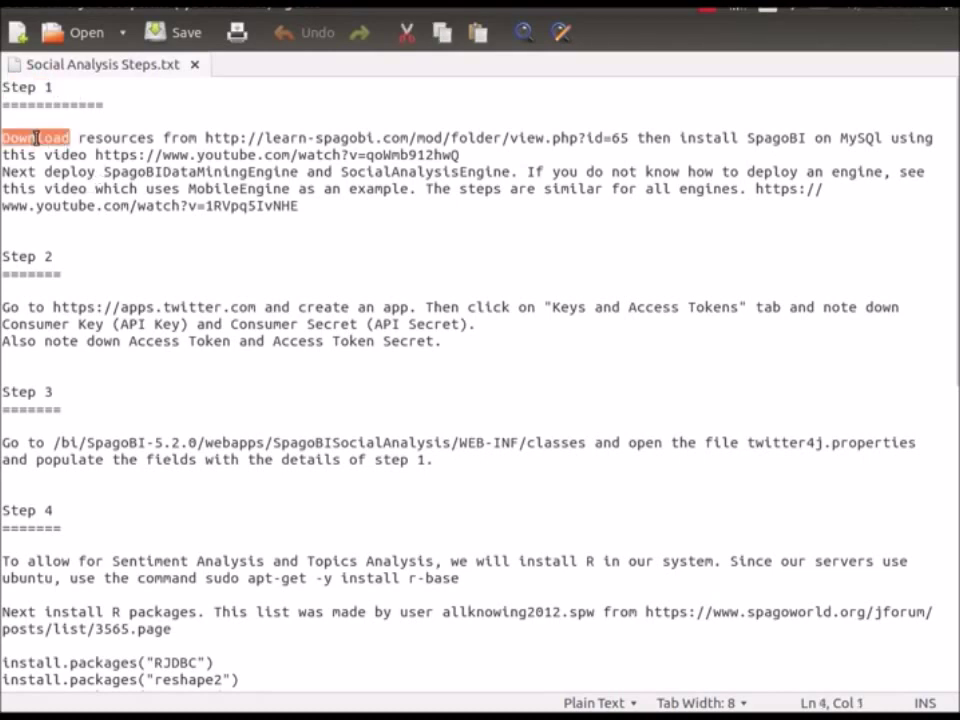
pyautogui.moveTo(150, 138); pyautogui.dragTo(18, 137)
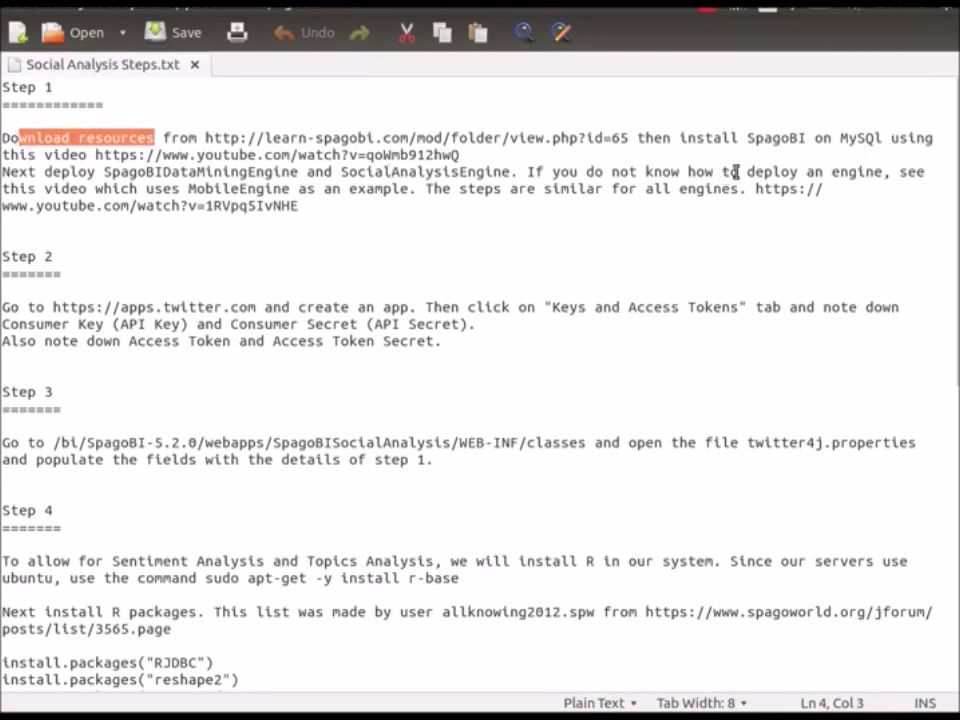
pyautogui.moveTo(682, 137); pyautogui.dragTo(884, 142)
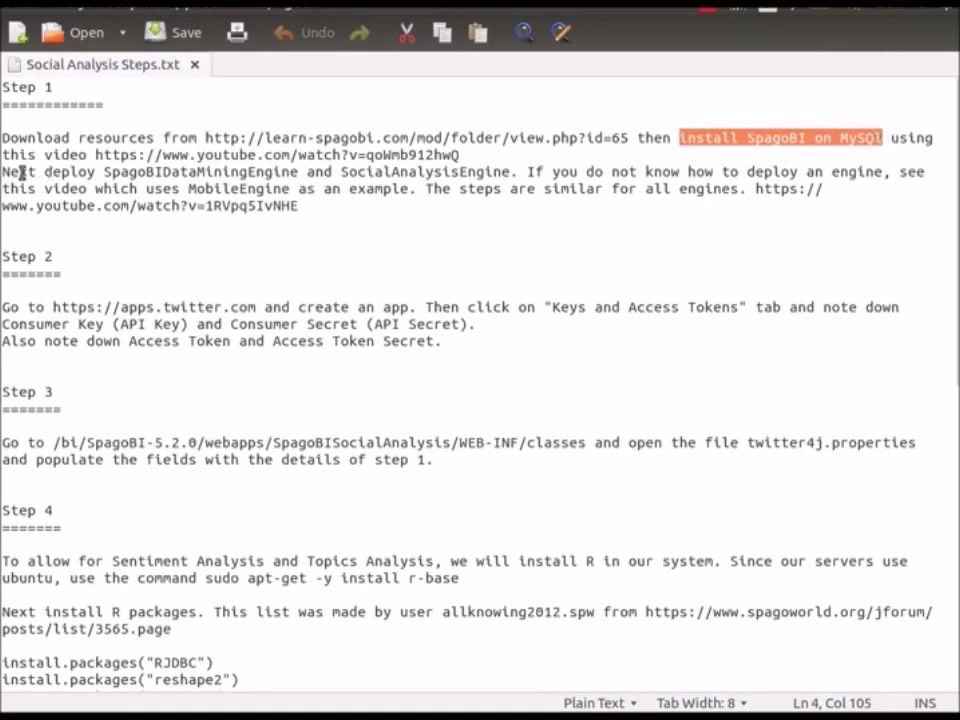
pyautogui.moveTo(44, 172); pyautogui.dragTo(508, 172)
pyautogui.click(511, 172)
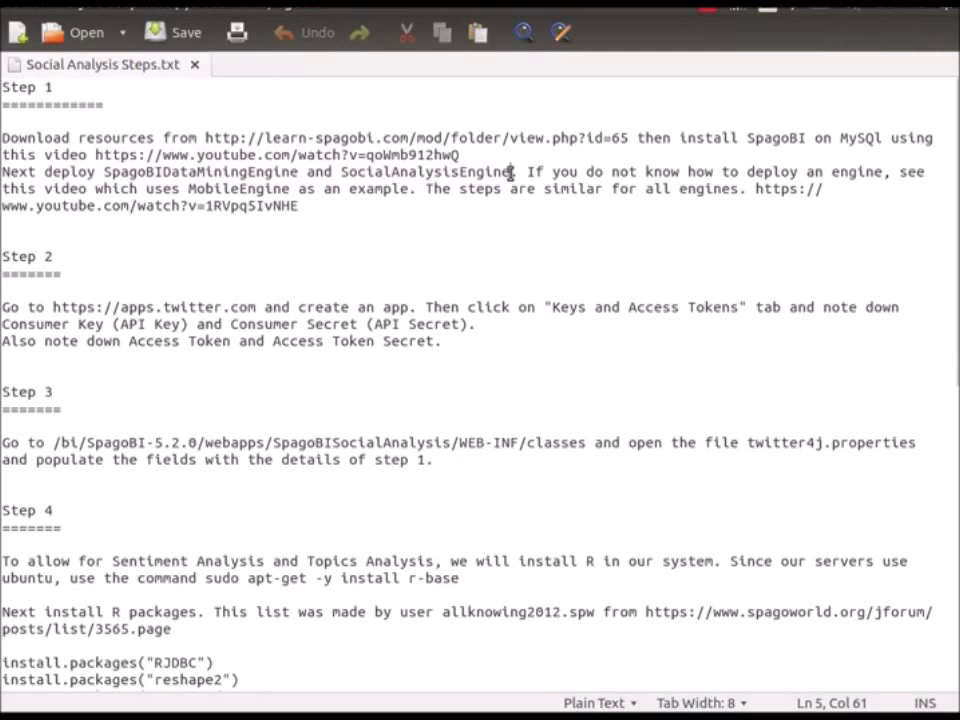
pyautogui.moveTo(328, 208); pyautogui.dragTo(6, 88)
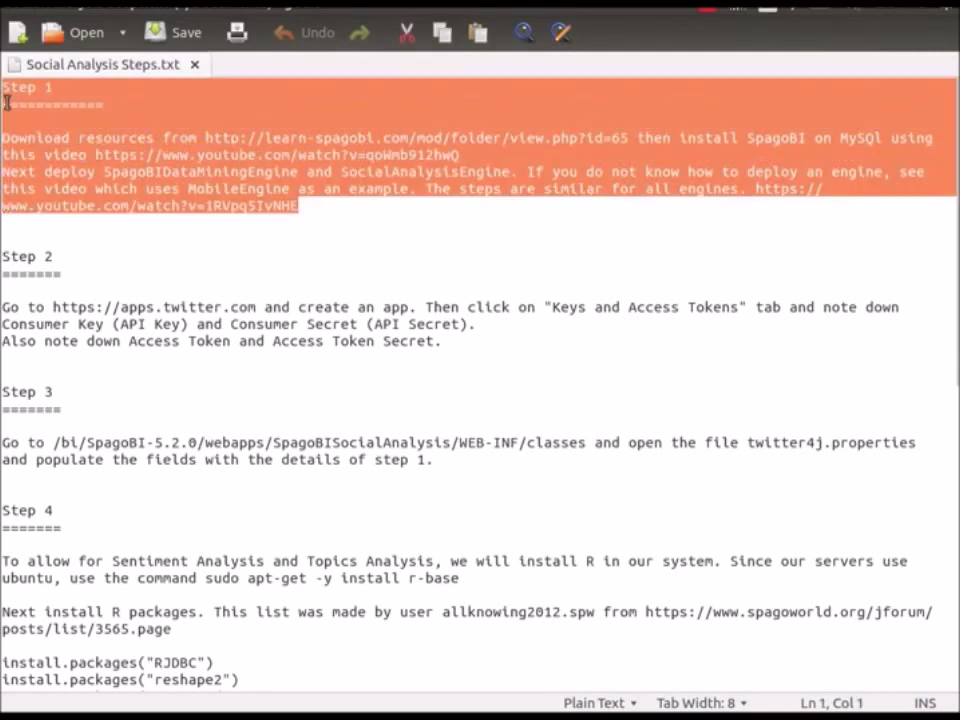
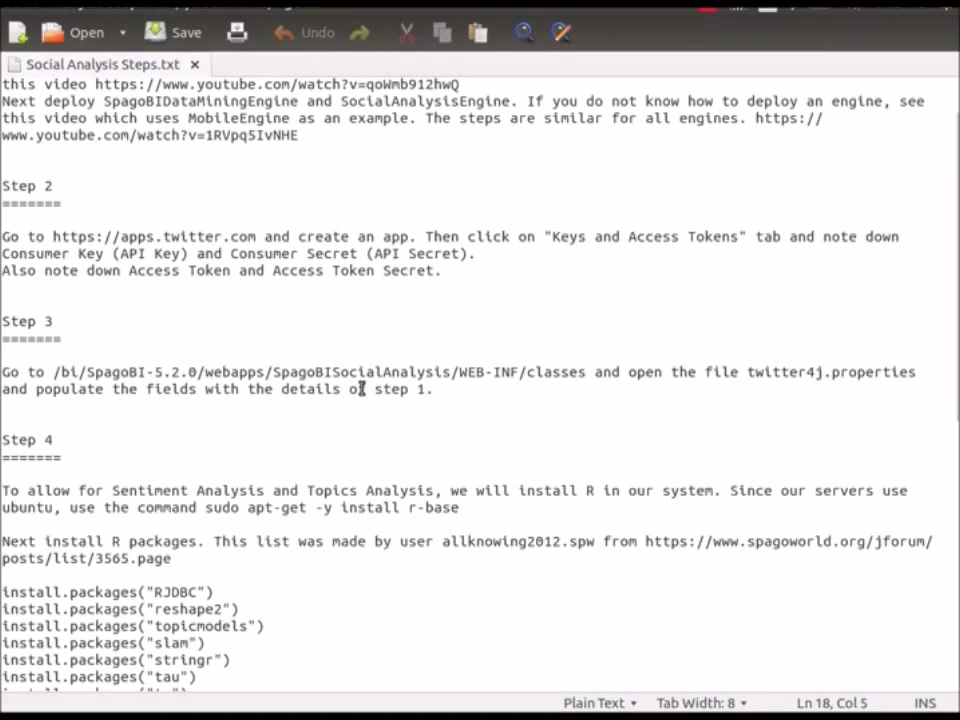
# - Highlight the Step 3 heading, its instruction and the twitter4j.properties file name
pyautogui.moveTo(79, 324); pyautogui.dragTo(4, 321)
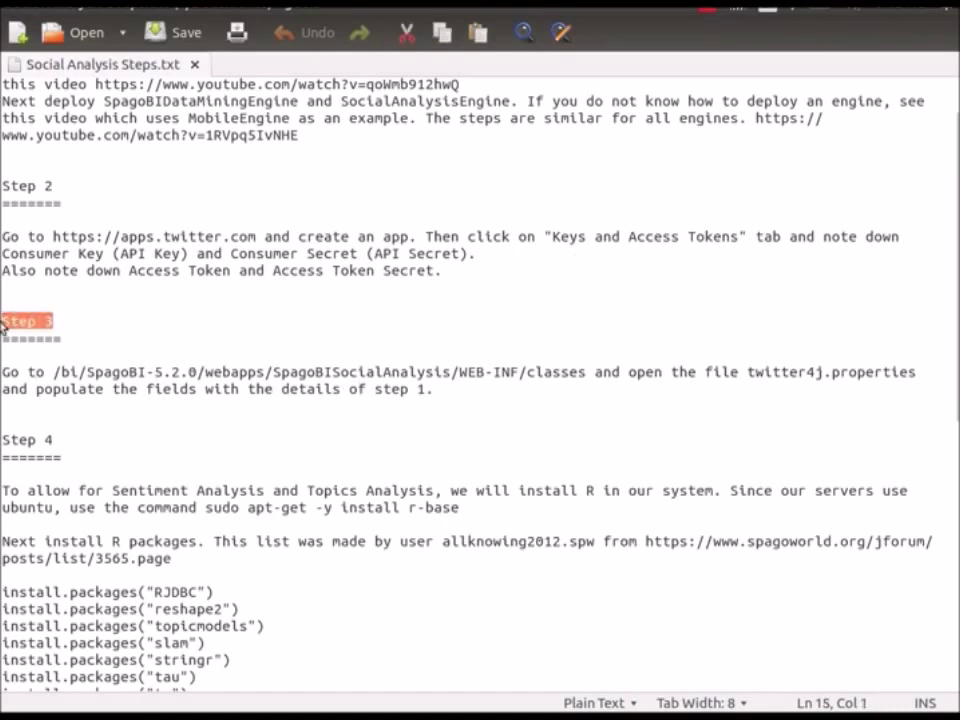
pyautogui.click(40, 356)
pyautogui.moveTo(3, 372); pyautogui.dragTo(765, 377)
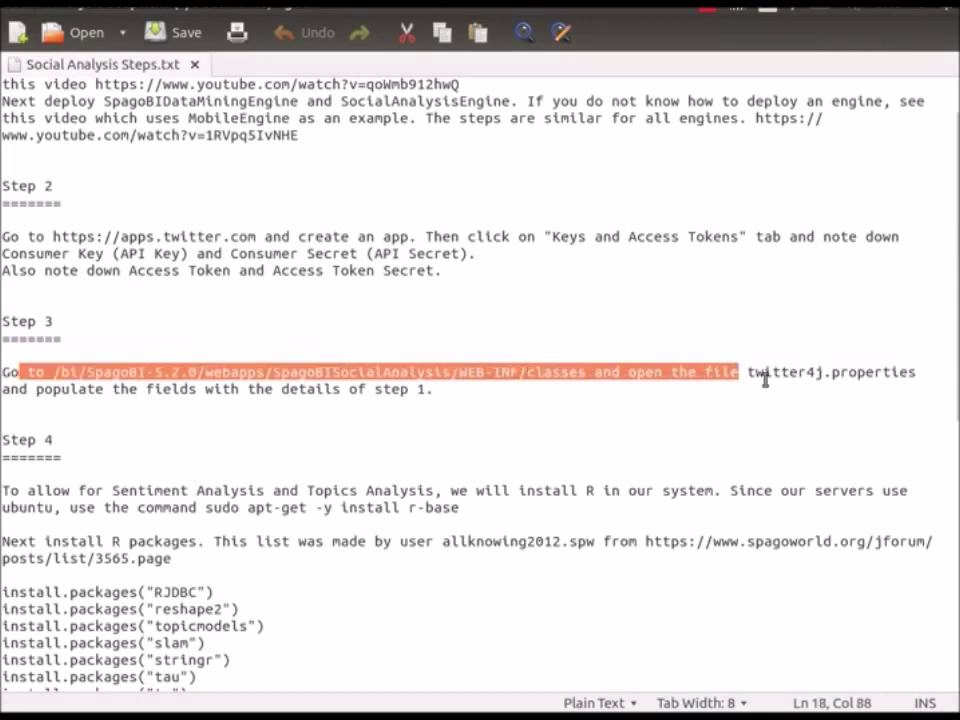
pyautogui.click(786, 373)
pyautogui.doubleClick(765, 375)
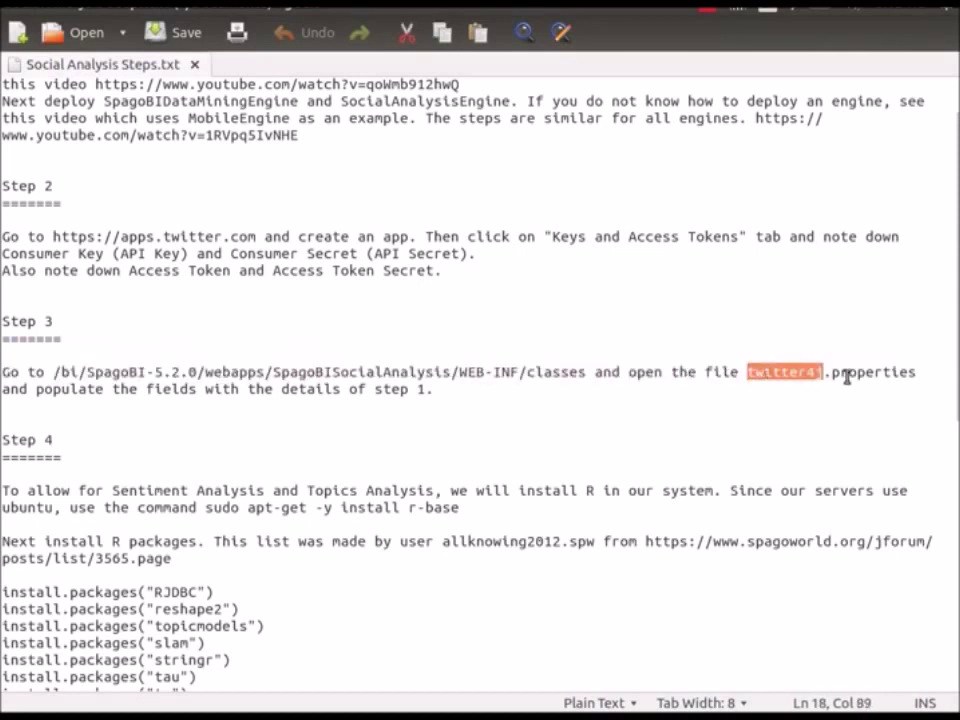
pyautogui.doubleClick(846, 375)
# - Copy the /bi/SpagoBI-5.2.0/webapps/SpagoBISocialAnalysis/WEB-INF/classes folder path
pyautogui.moveTo(56, 371)
pyautogui.mouseDown()
pyautogui.moveTo(585, 371)
pyautogui.moveTo(55, 374)
pyautogui.mouseUp()
pyautogui.doubleClick(577, 372)
pyautogui.click(587, 383)
pyautogui.rightClick(56, 375)
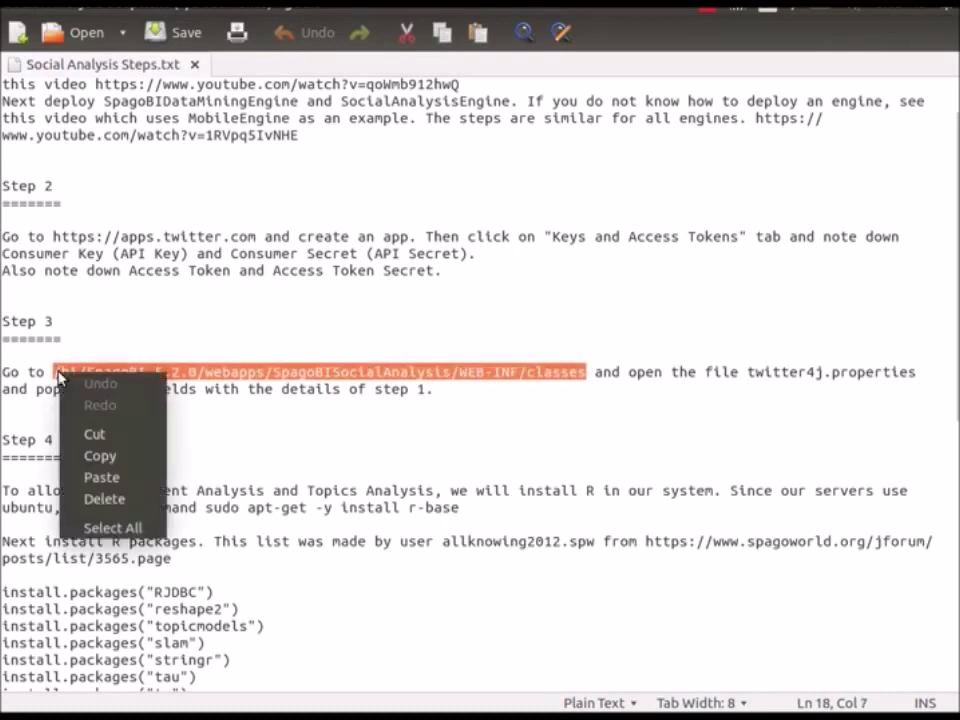
pyautogui.click(112, 457)
pyautogui.moveTo(6, 526)
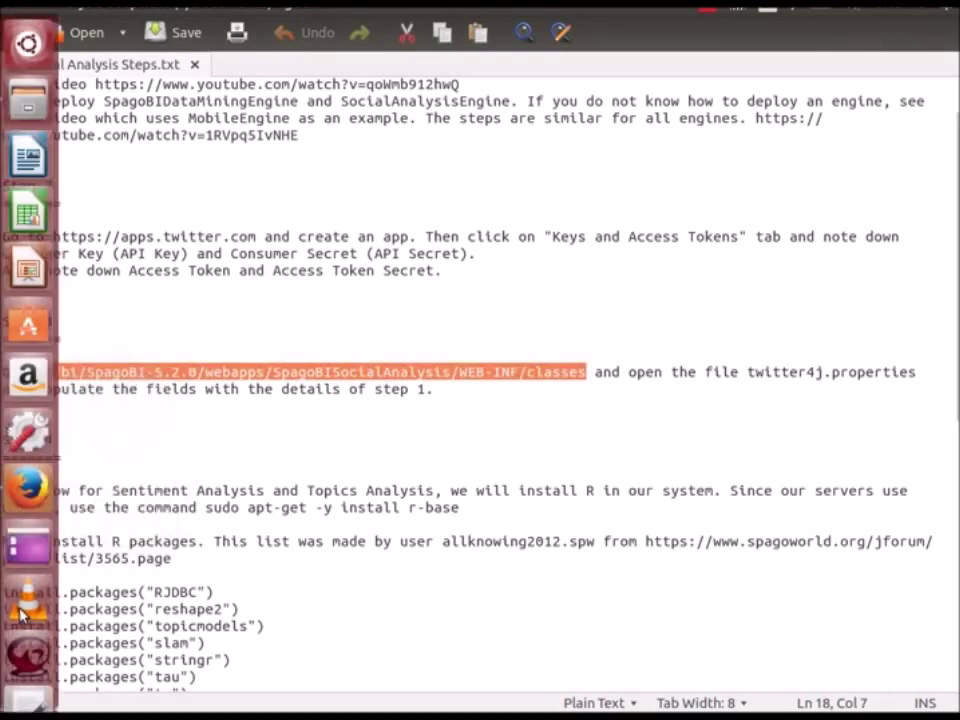
# - In Terminal, cd into the pasted WEB-INF/classes path and list its files, showing twitter4j.properties
pyautogui.click(28, 461)
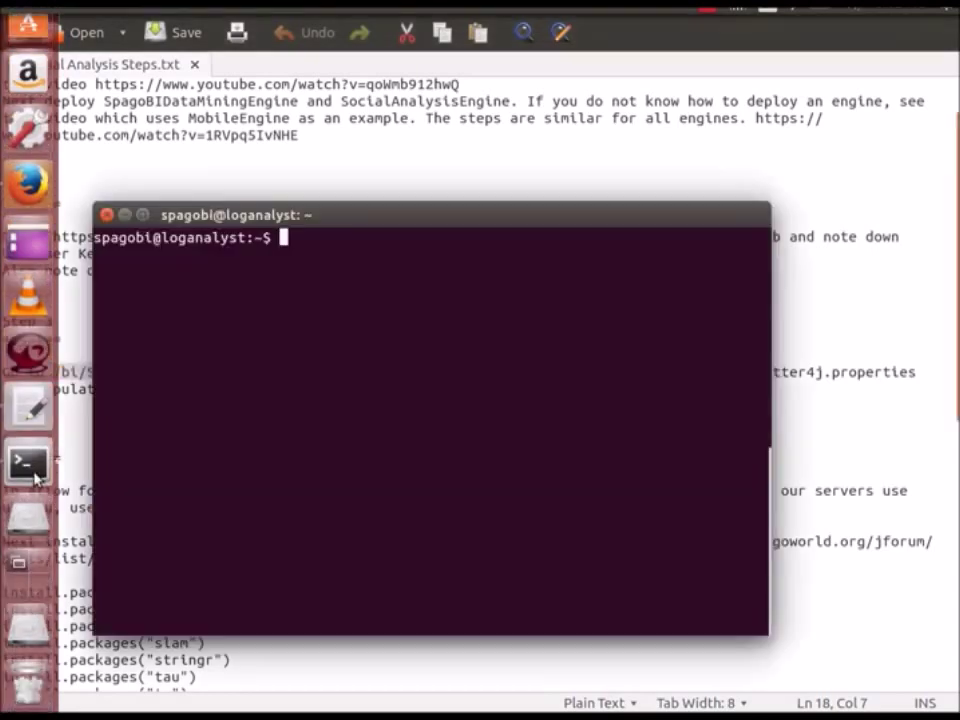
pyautogui.write('cd')
pyautogui.hotkey('ctrl', 'shift', 'v')
pyautogui.press('Return')
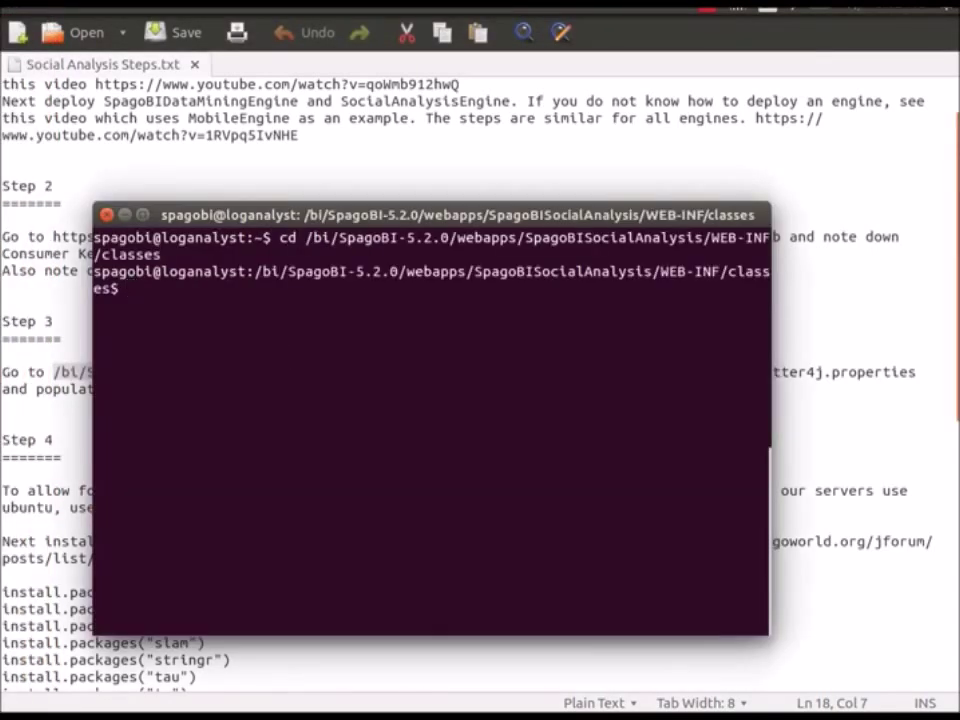
pyautogui.write('ls')
pyautogui.press('Return')
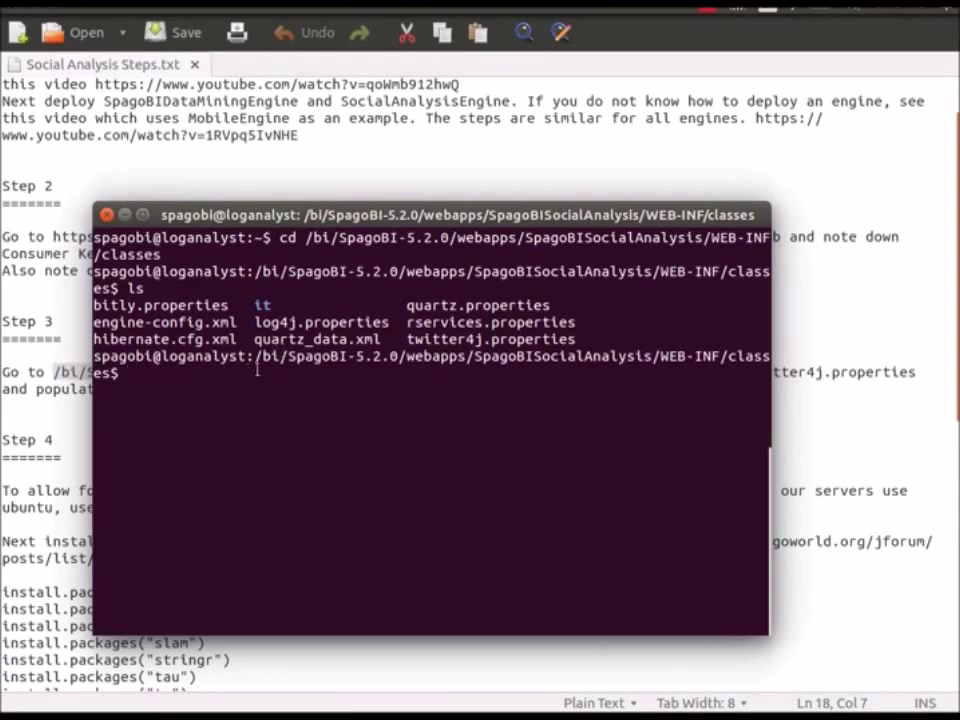
pyautogui.moveTo(410, 340); pyautogui.dragTo(572, 340)
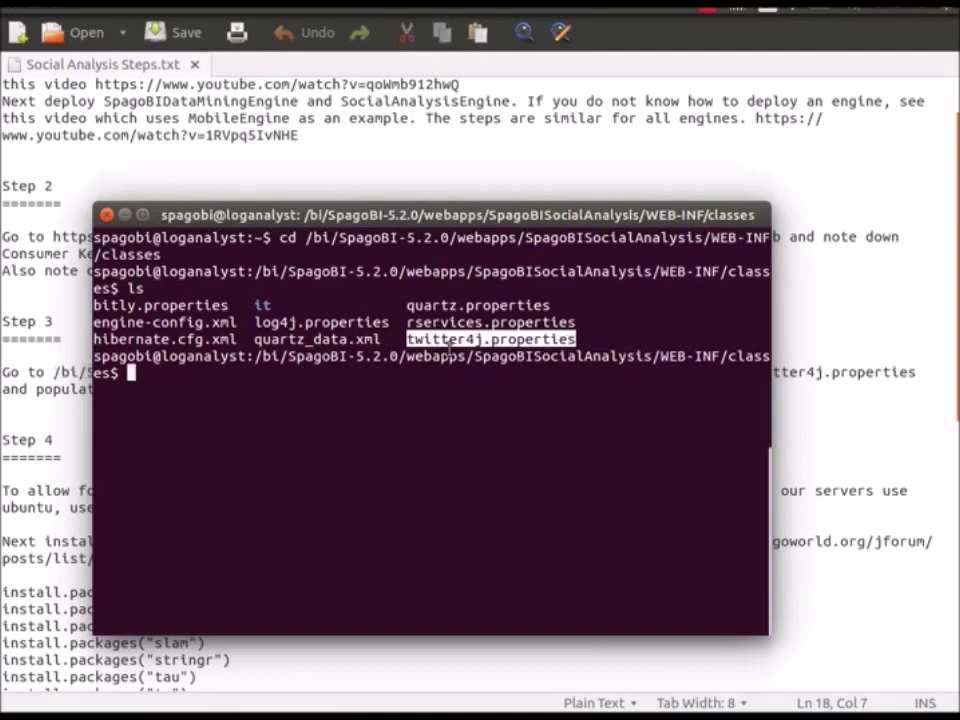
pyautogui.click(66, 262)
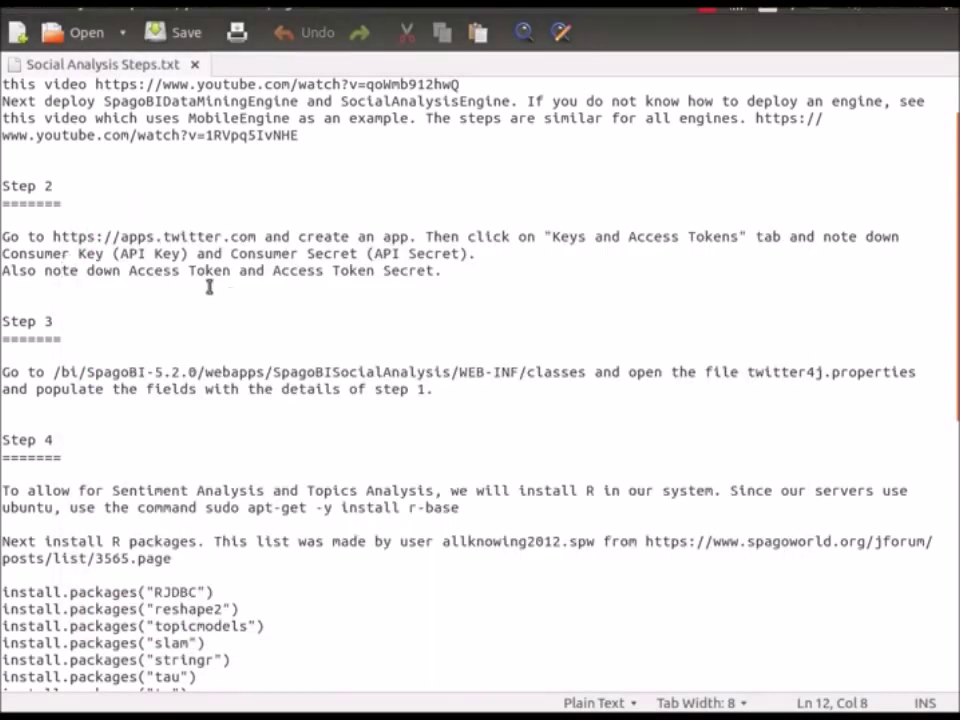
pyautogui.moveTo(10, 254); pyautogui.dragTo(455, 257)
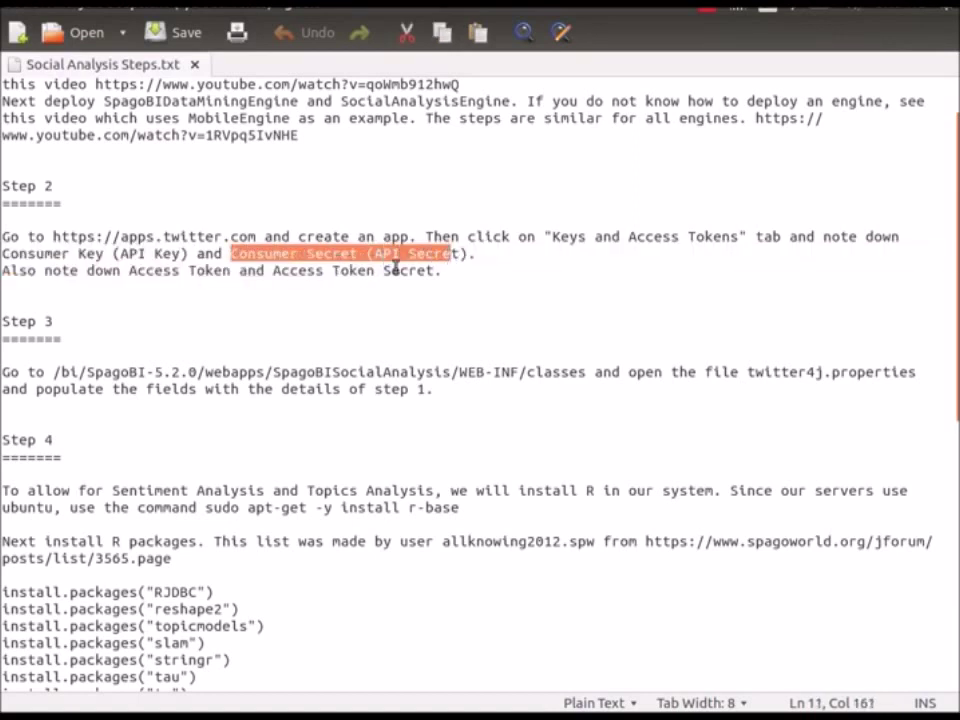
pyautogui.moveTo(128, 271); pyautogui.dragTo(432, 271)
pyautogui.moveTo(2, 297)
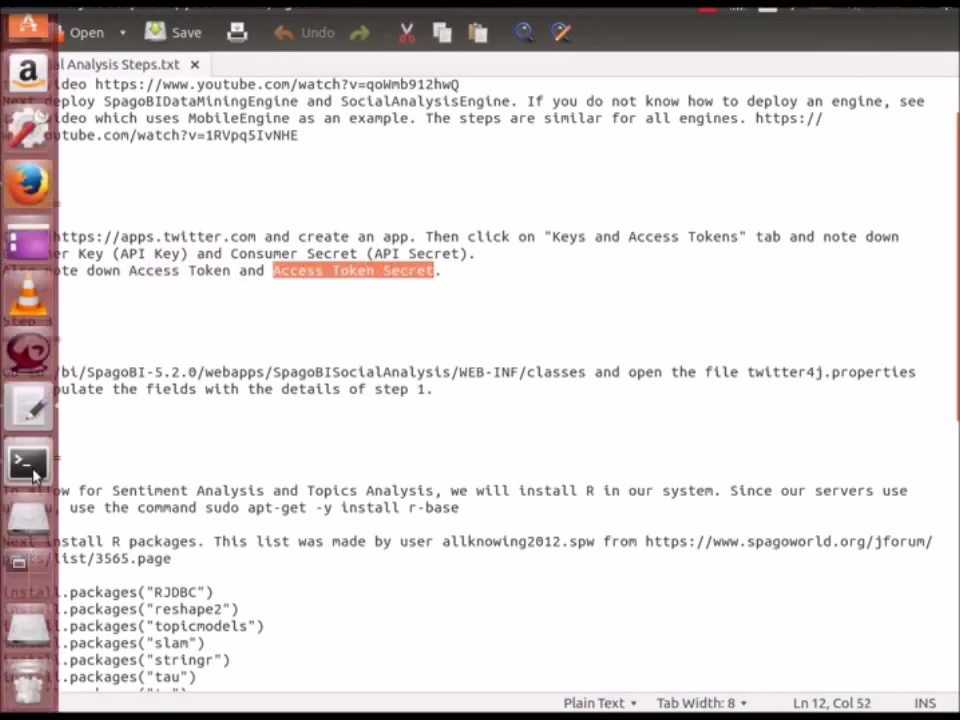
# - Type vi followed by the pasted twitter4j.properties file name at the terminal prompt
pyautogui.click(28, 461)
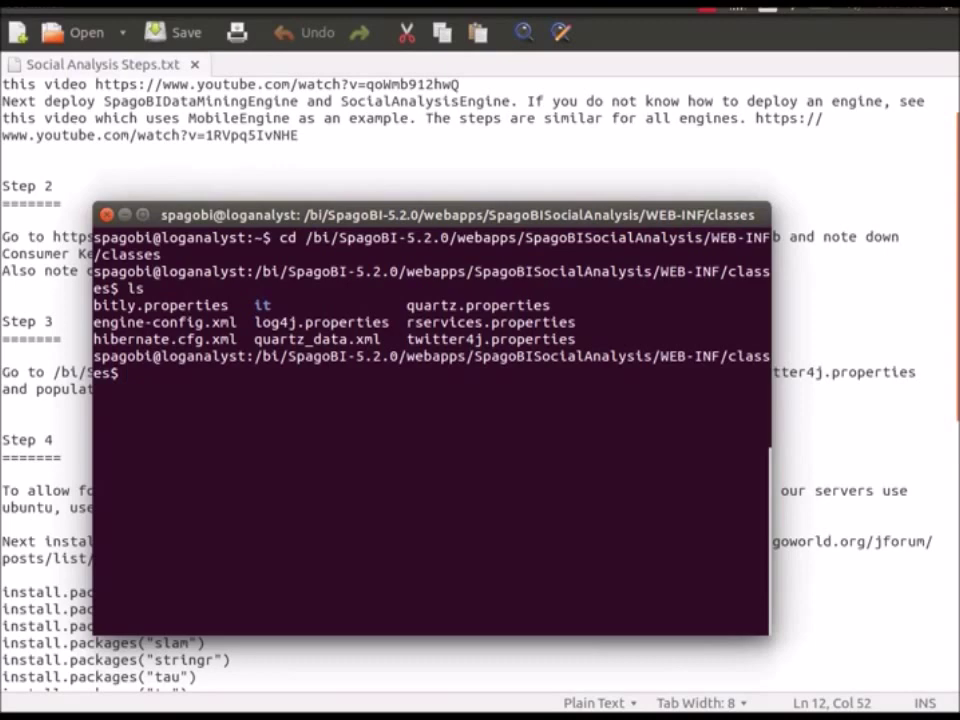
pyautogui.write('vi')
pyautogui.doubleClick(490, 339)
pyautogui.middleClick(485, 388)
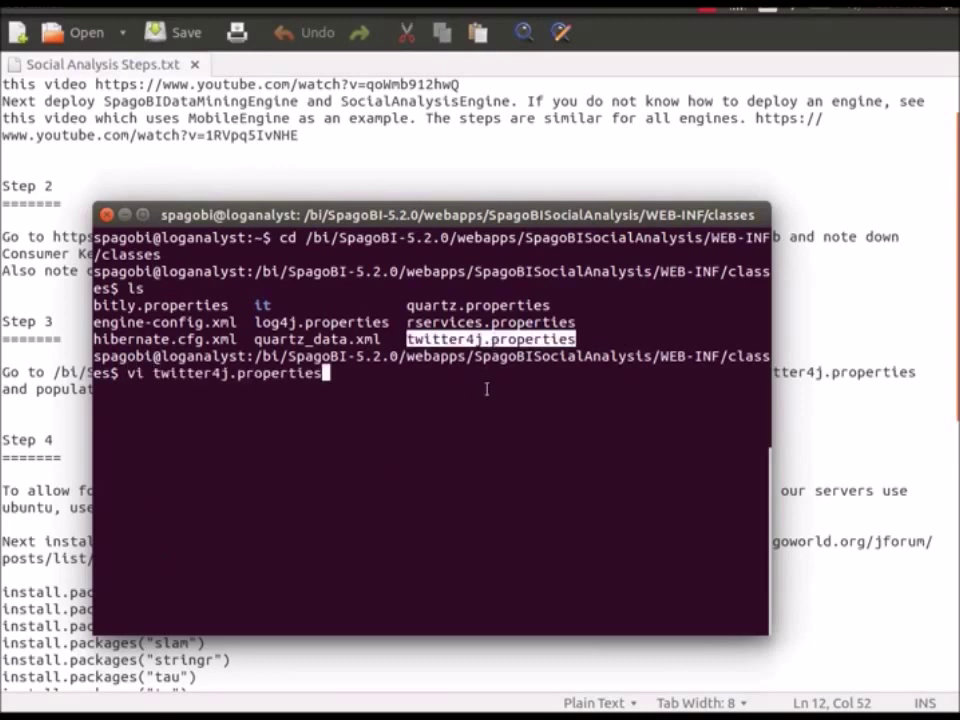
pyautogui.click(449, 412)
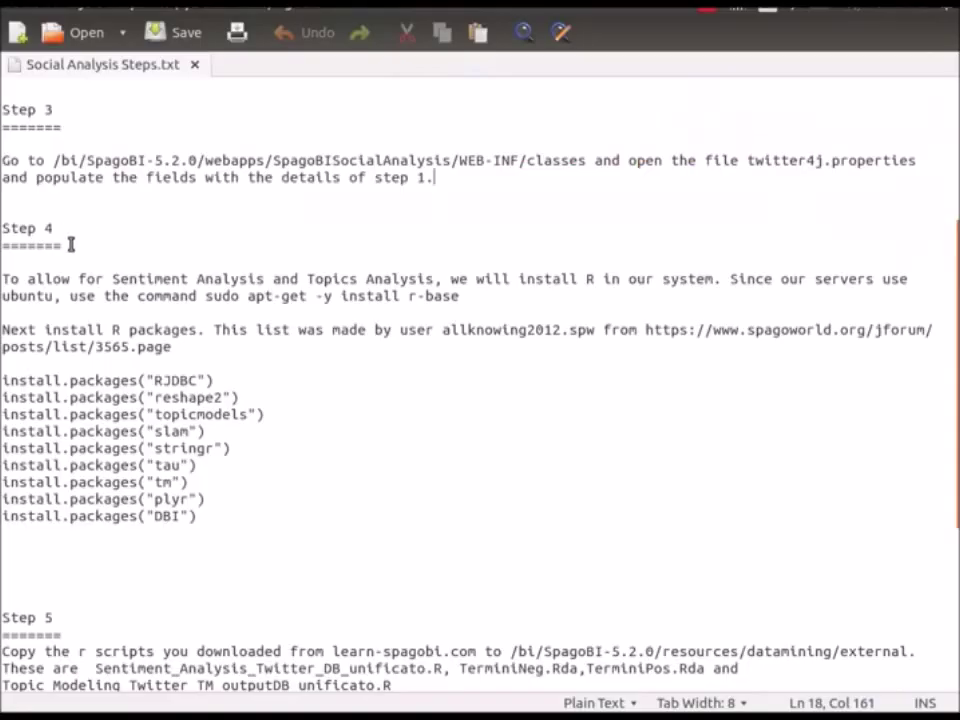
# - Highlight the Step 4 heading and its explanation paragraph about installing R
pyautogui.moveTo(71, 242); pyautogui.dragTo(3, 228)
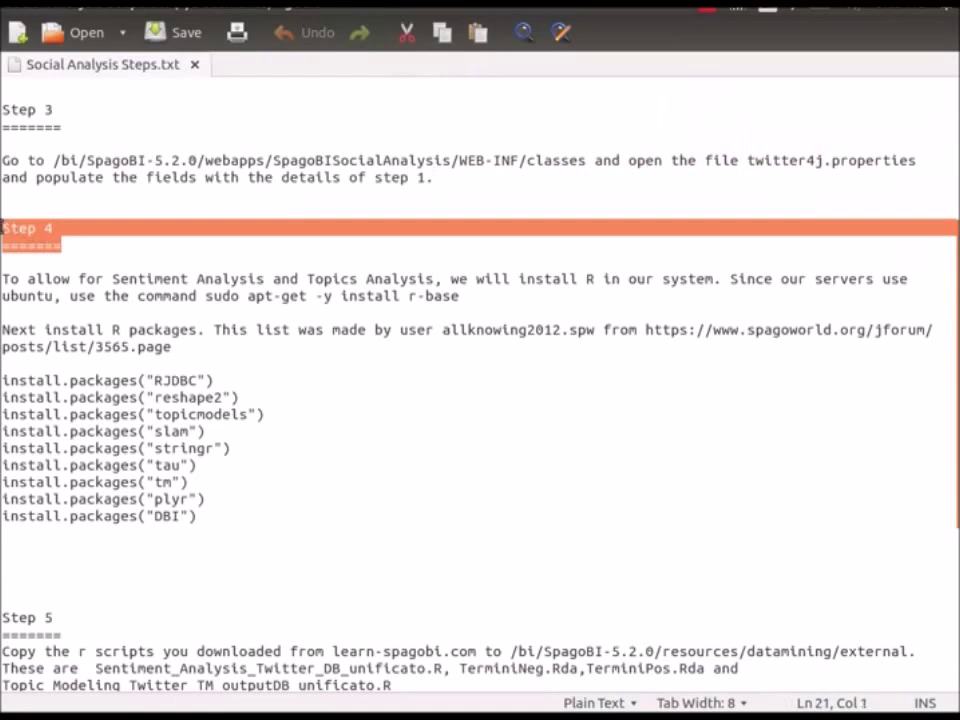
pyautogui.moveTo(9, 279); pyautogui.dragTo(221, 279)
pyautogui.click(327, 263)
pyautogui.moveTo(327, 268); pyautogui.dragTo(716, 282)
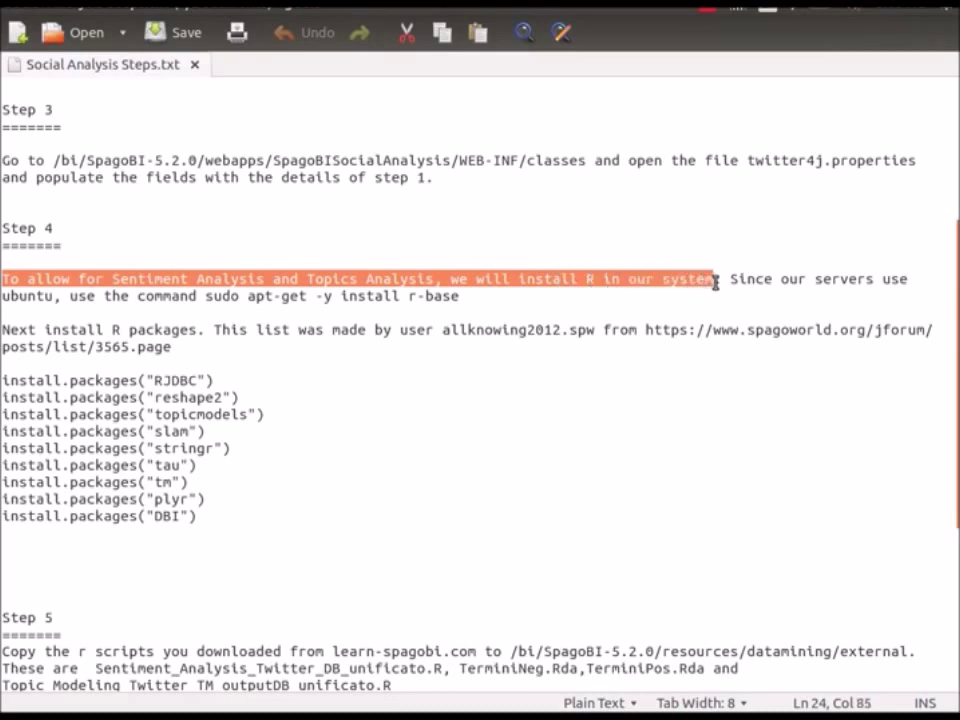
pyautogui.moveTo(716, 285); pyautogui.dragTo(481, 305)
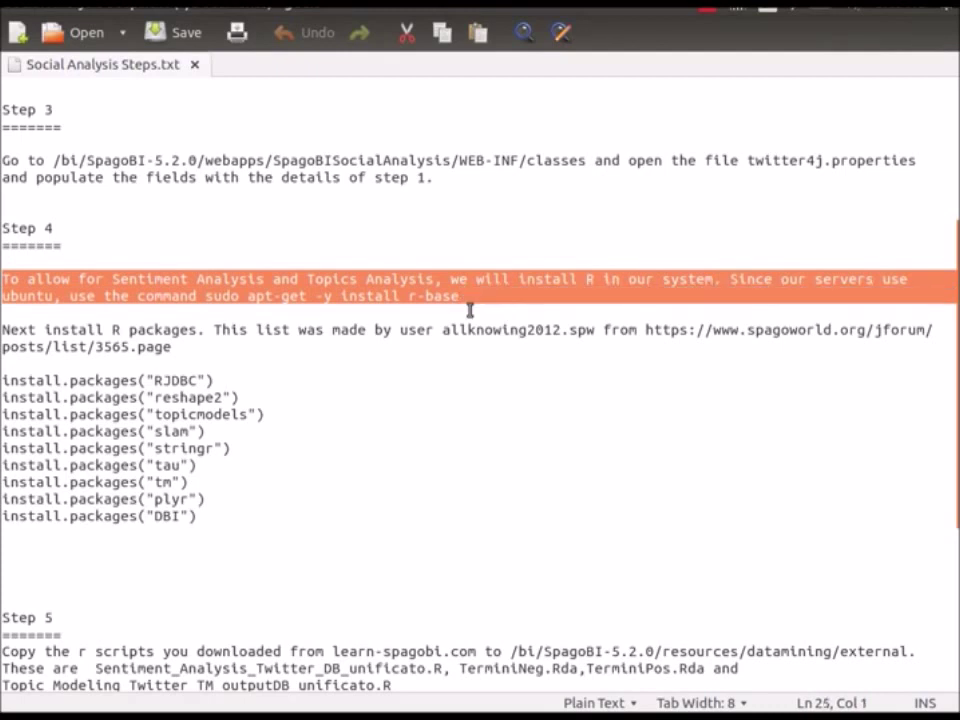
pyautogui.click(416, 317)
# - Copy the sudo apt-get -y install r-base command and raise the terminal
pyautogui.moveTo(205, 295); pyautogui.dragTo(463, 298)
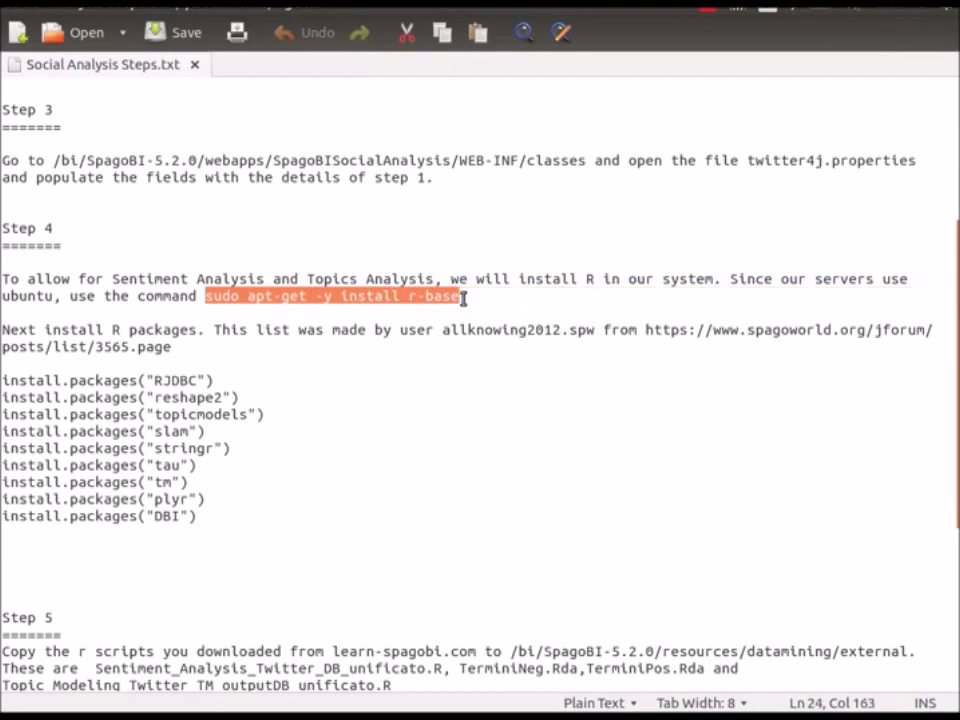
pyautogui.rightClick(430, 298)
pyautogui.click(474, 380)
pyautogui.click(392, 377)
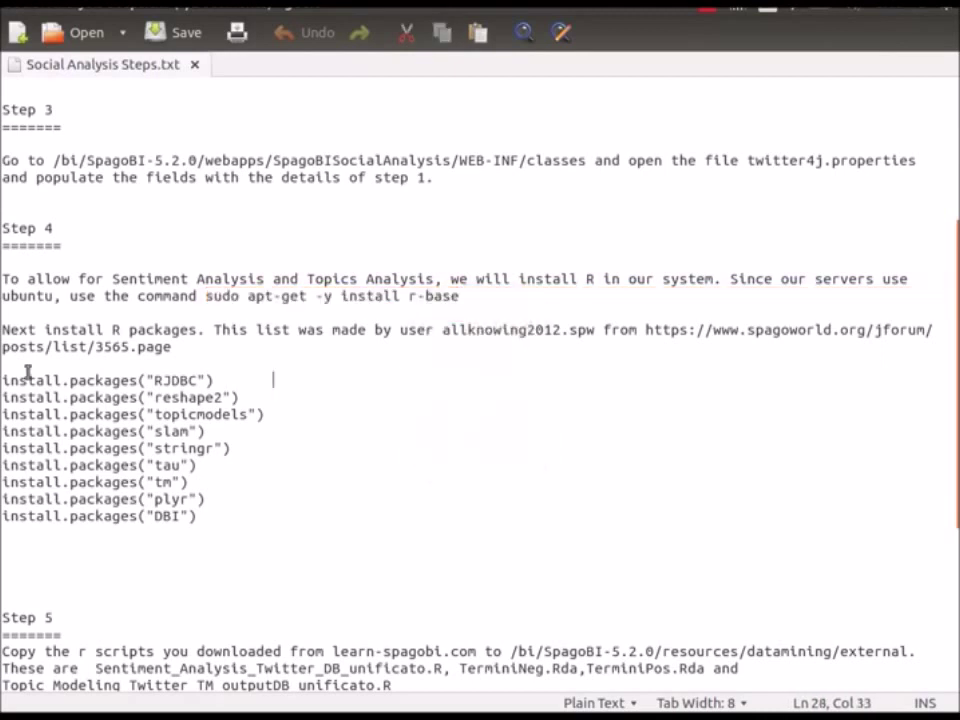
pyautogui.moveTo(3, 660)
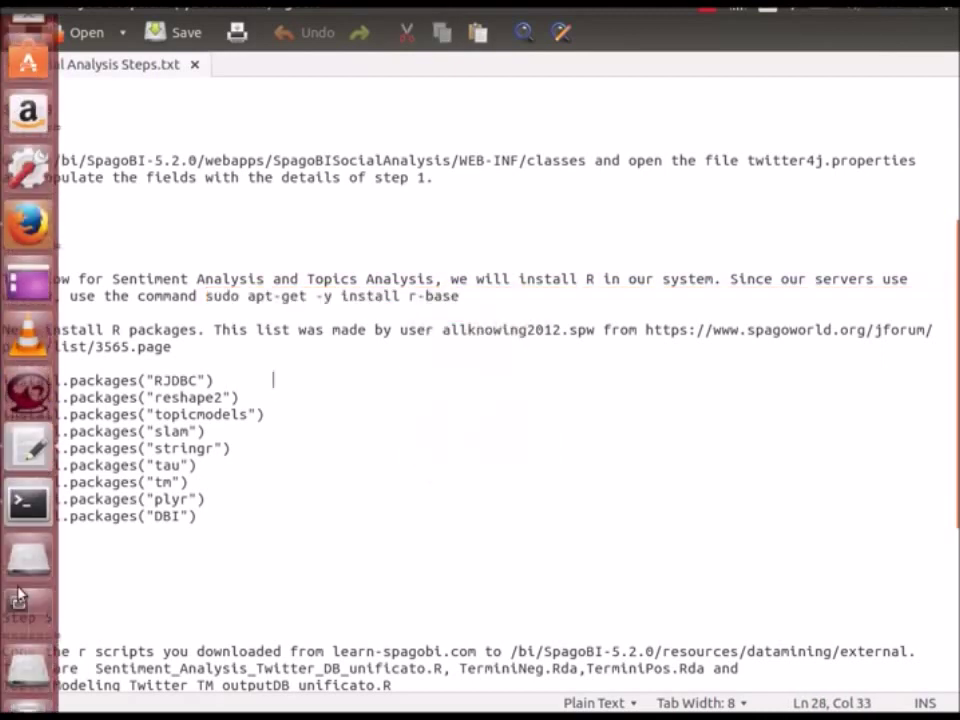
pyautogui.click(26, 503)
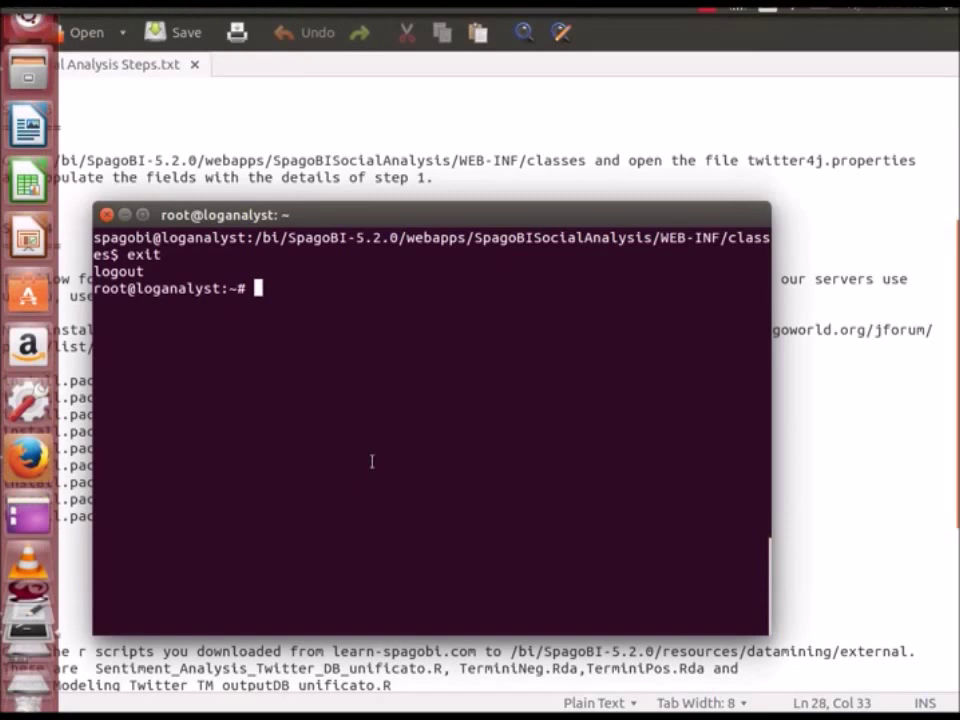
# - Paste and run sudo apt-get -y install r-base as root, upgrading R to 3.3.1
pyautogui.rightClick(381, 319)
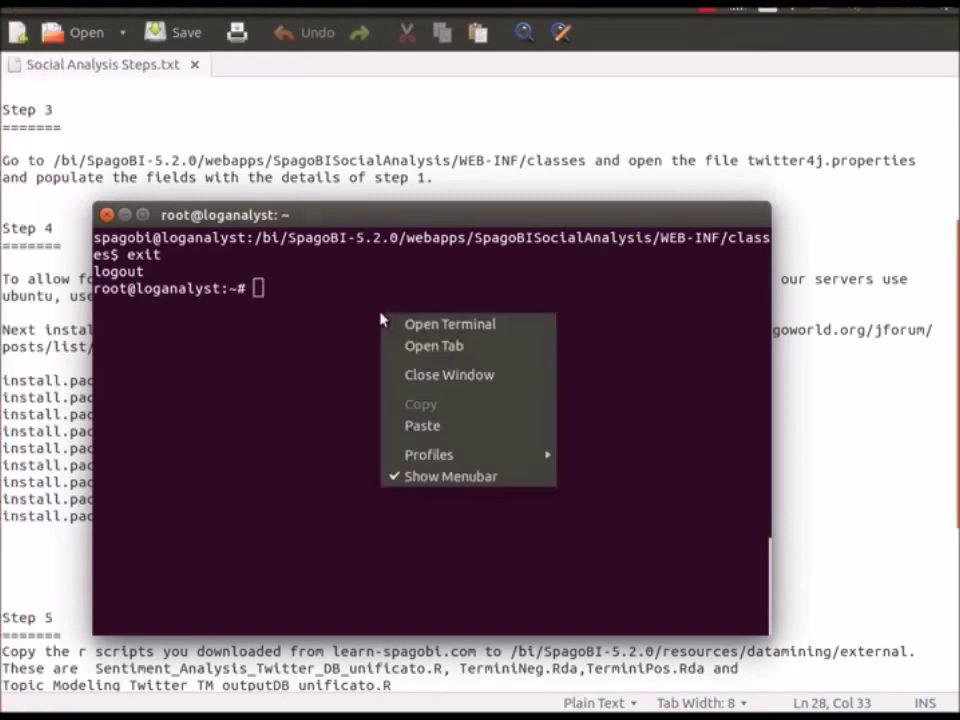
pyautogui.click(432, 425)
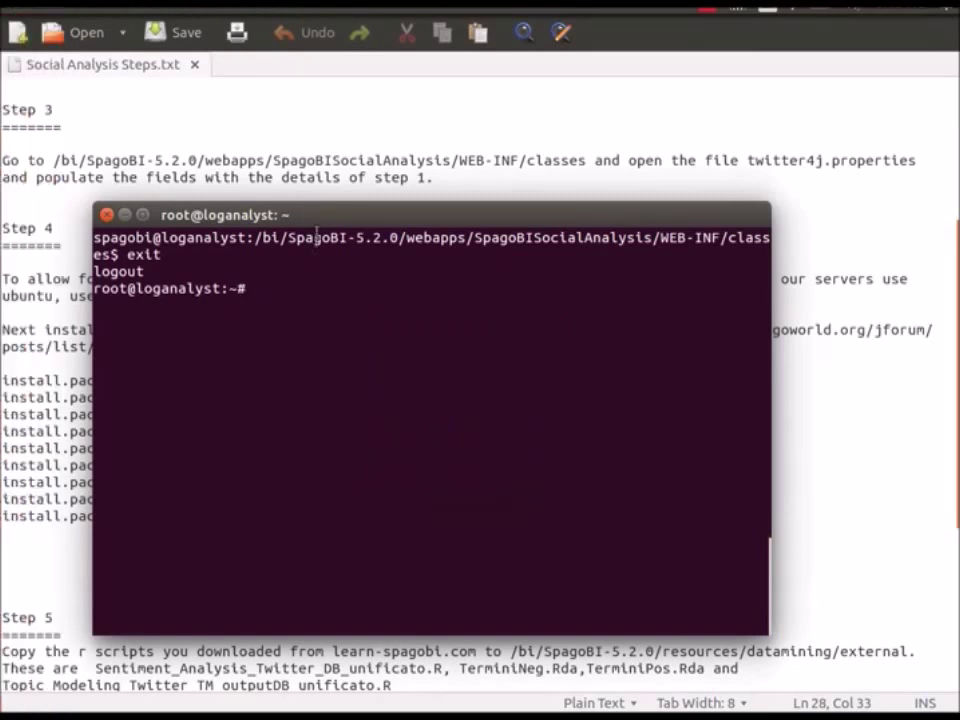
pyautogui.hotkey('ctrl', 'shift', 'v')
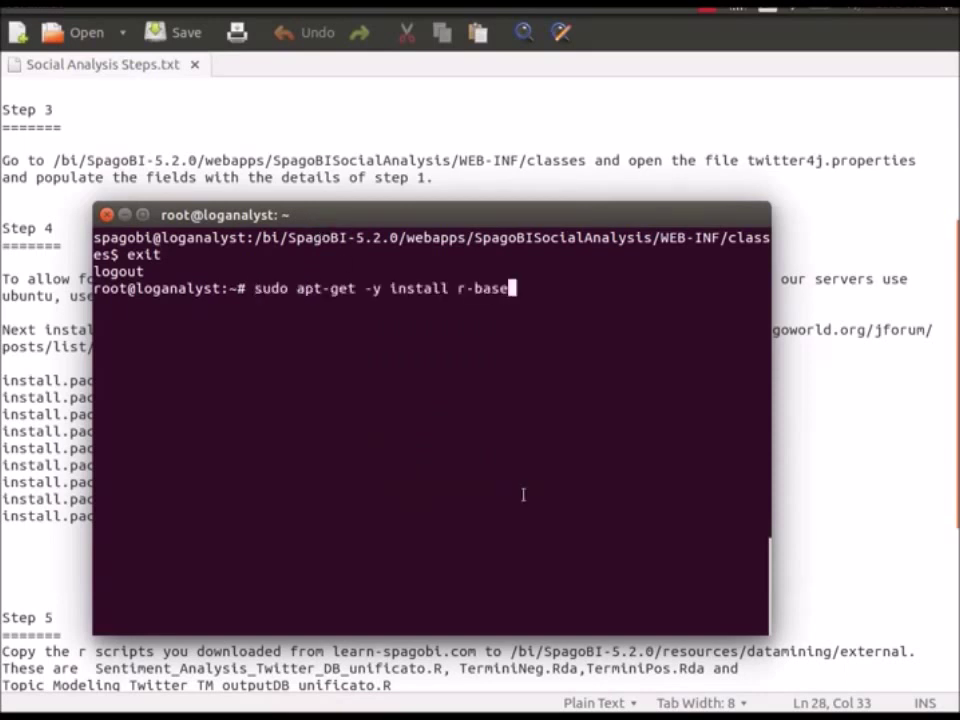
pyautogui.press('Return')
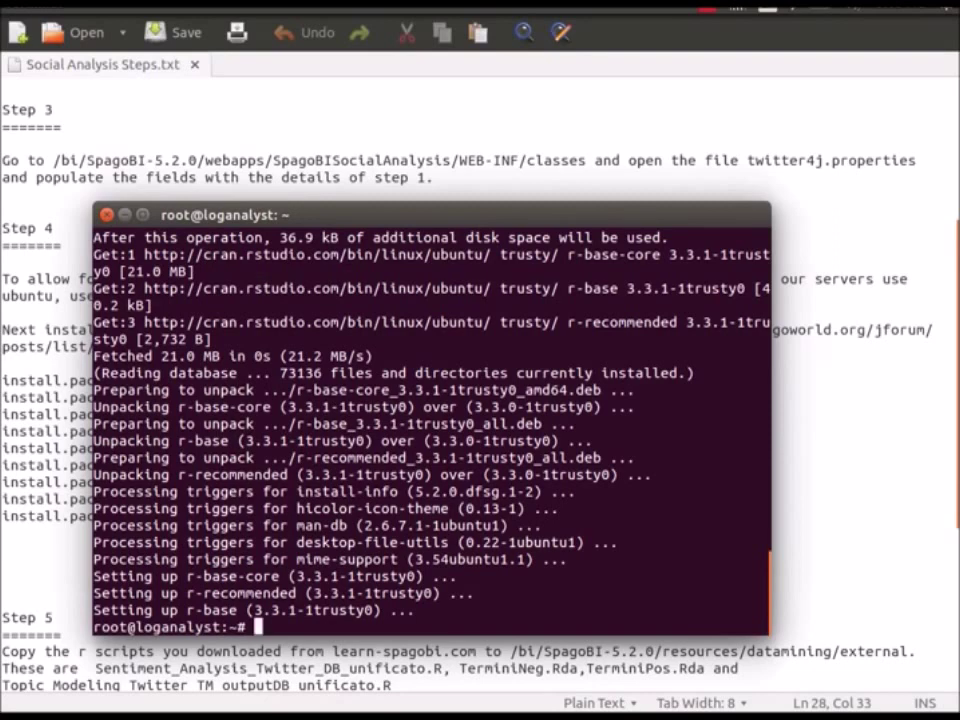
pyautogui.write('R')
# - Launch the R 3.3.1 console and evaluate 1+1, which returns 2
pyautogui.press('Return')
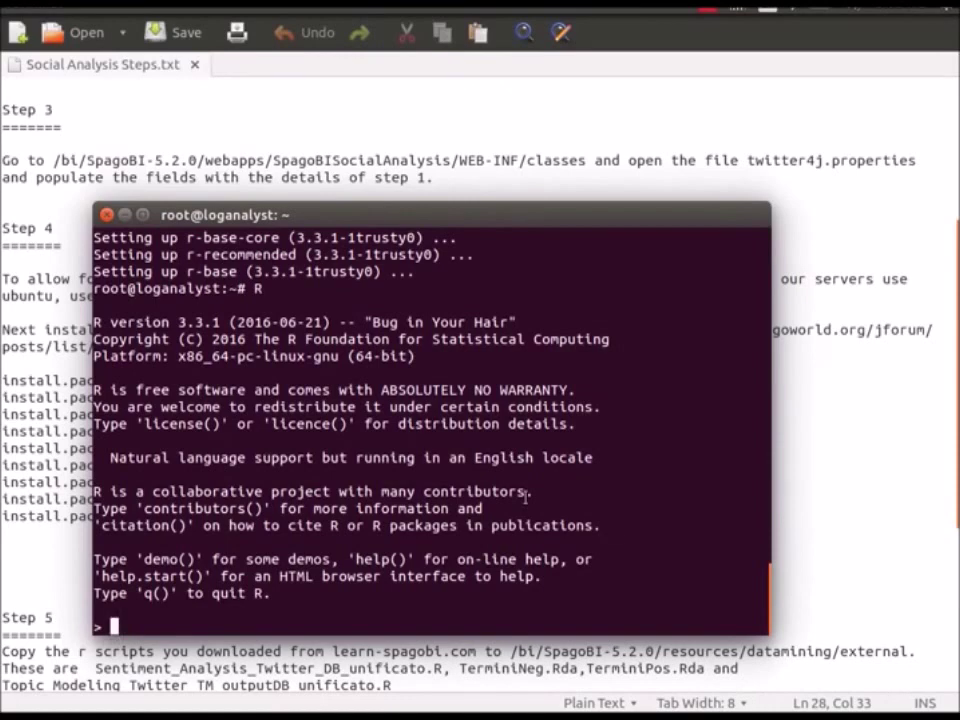
pyautogui.moveTo(93, 322); pyautogui.dragTo(516, 322)
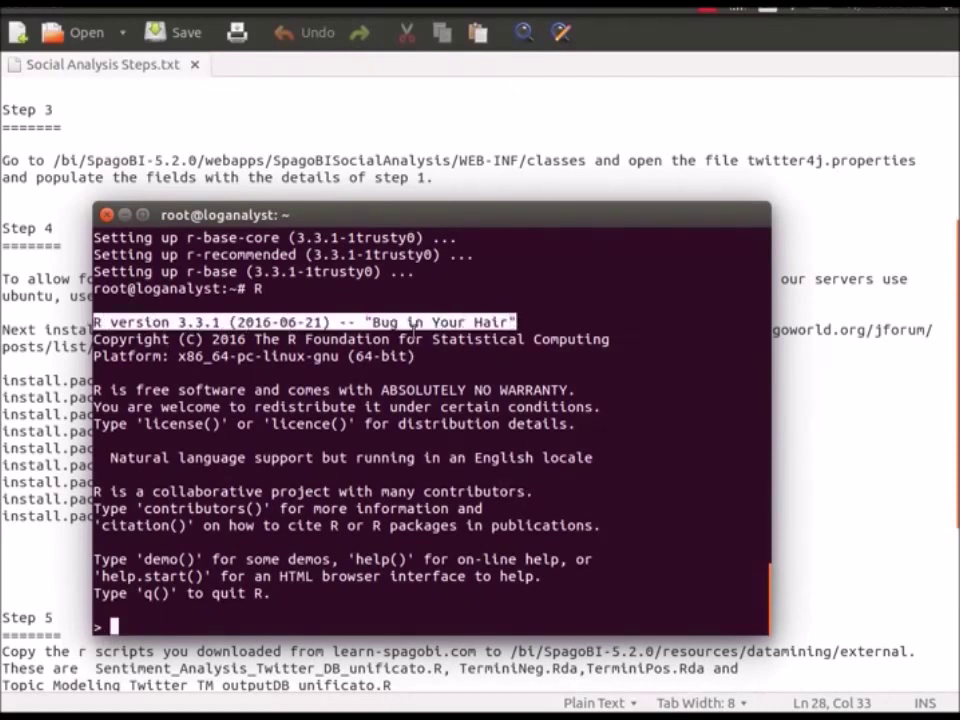
pyautogui.moveTo(93, 390); pyautogui.dragTo(573, 390)
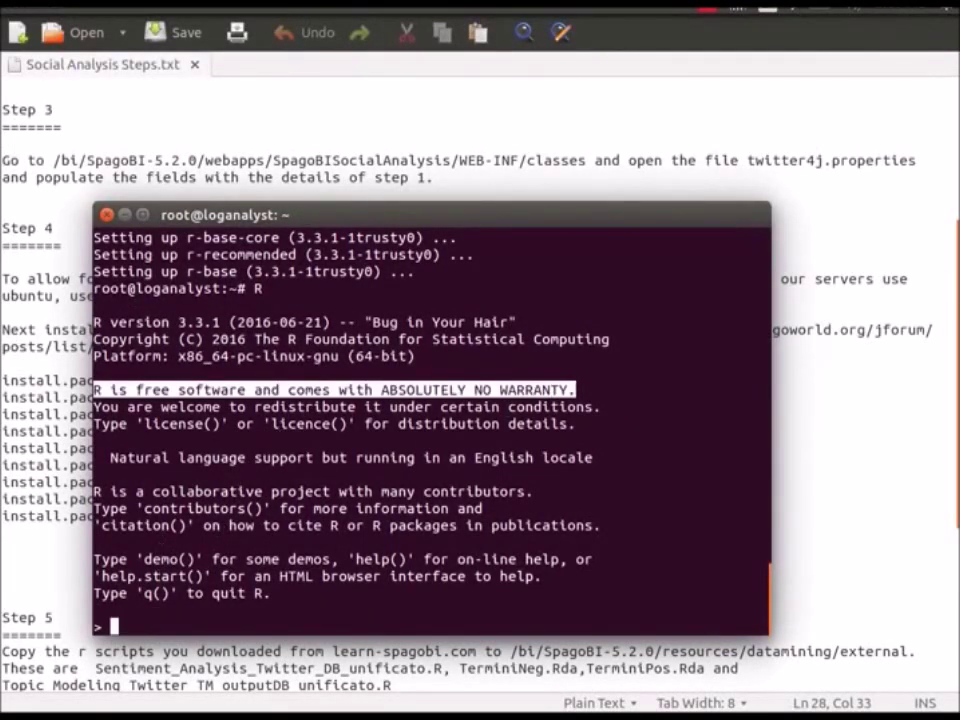
pyautogui.write('l')
pyautogui.write('+1')
pyautogui.press('Return')
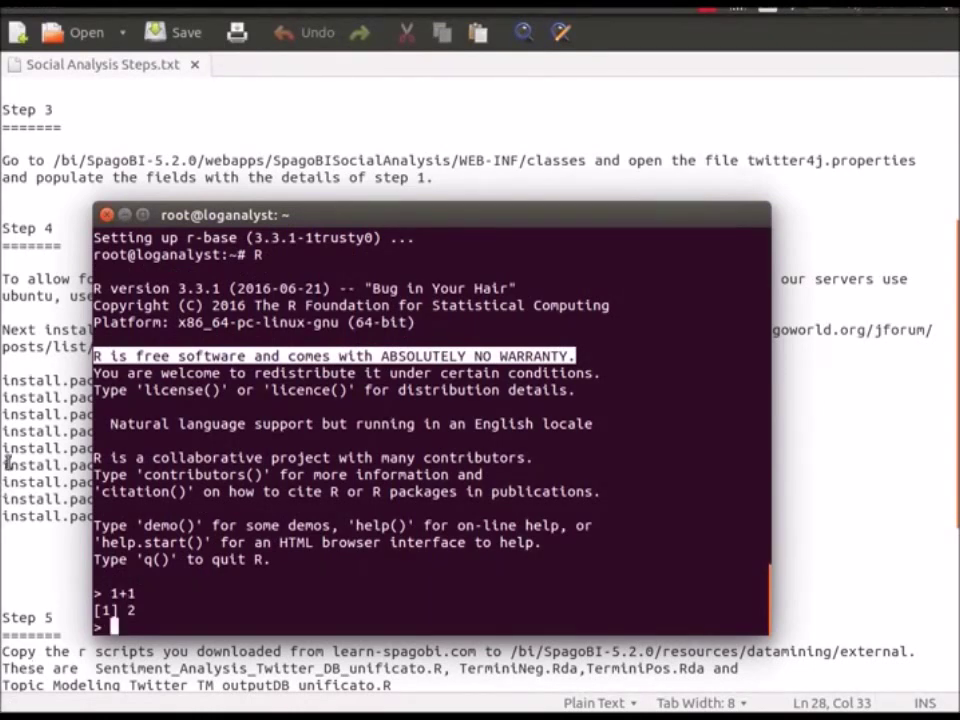
pyautogui.click(44, 397)
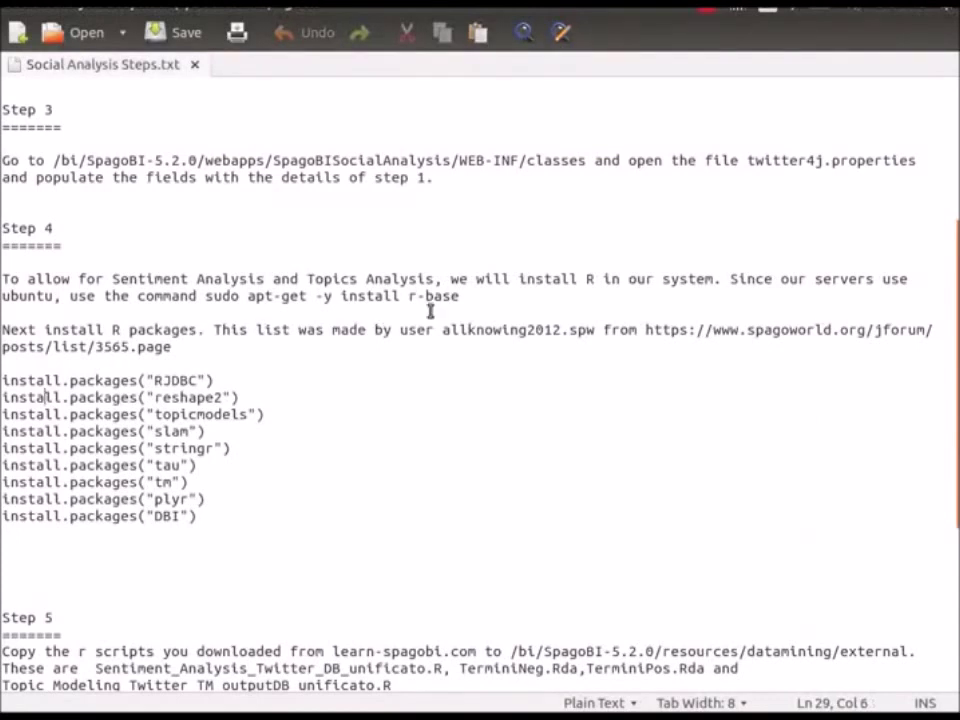
# - Highlight the package-install sentence, the source forum URL and the list's compiler credit
pyautogui.moveTo(8, 331); pyautogui.dragTo(208, 329)
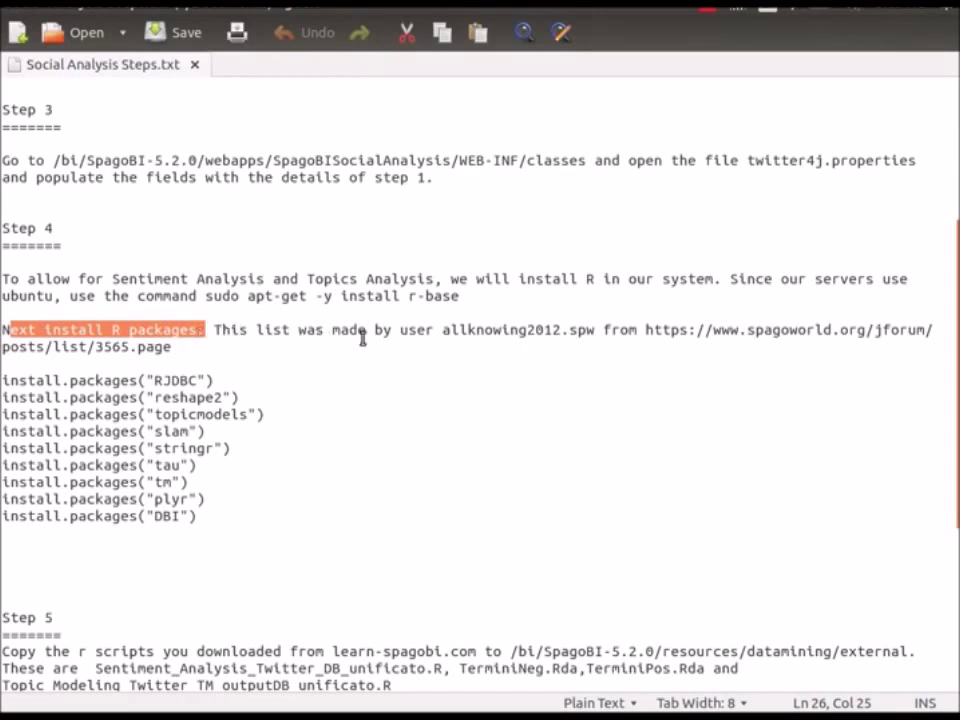
pyautogui.moveTo(643, 329); pyautogui.dragTo(660, 343)
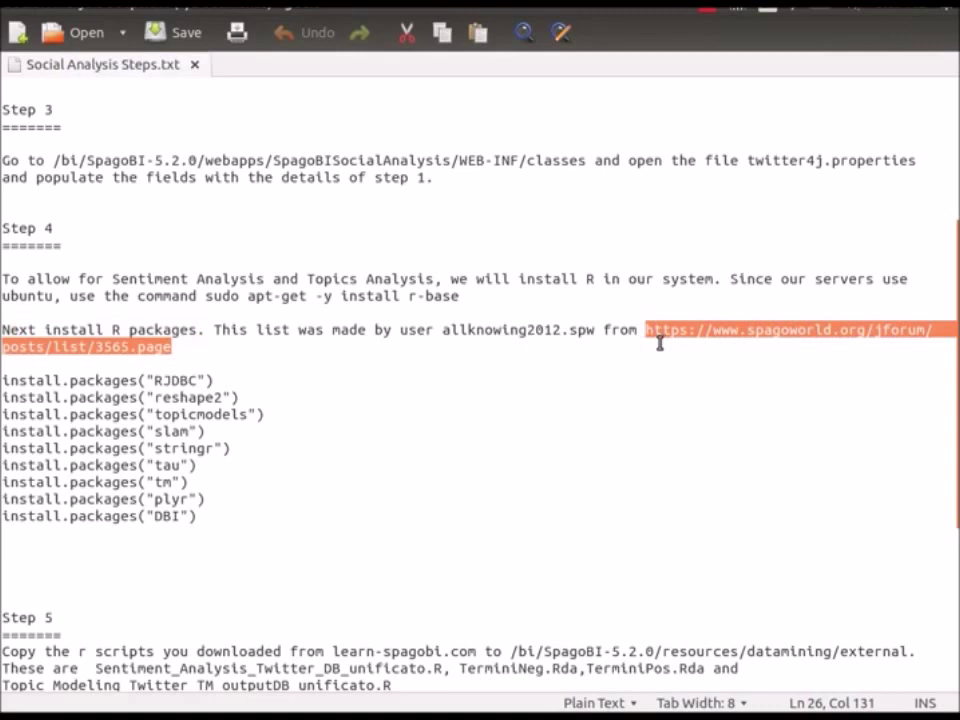
pyautogui.moveTo(598, 333); pyautogui.dragTo(448, 329)
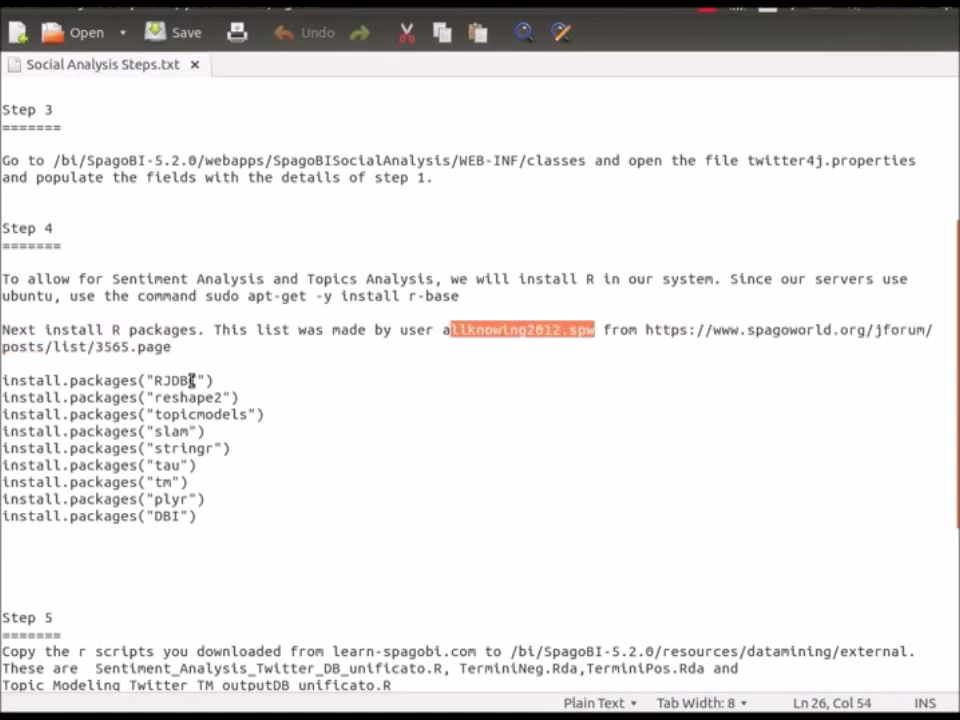
# - Copy install.packages("RJDBC") and bring the R console terminal forward
pyautogui.moveTo(213, 380); pyautogui.dragTo(3, 380)
pyautogui.rightClick(8, 379)
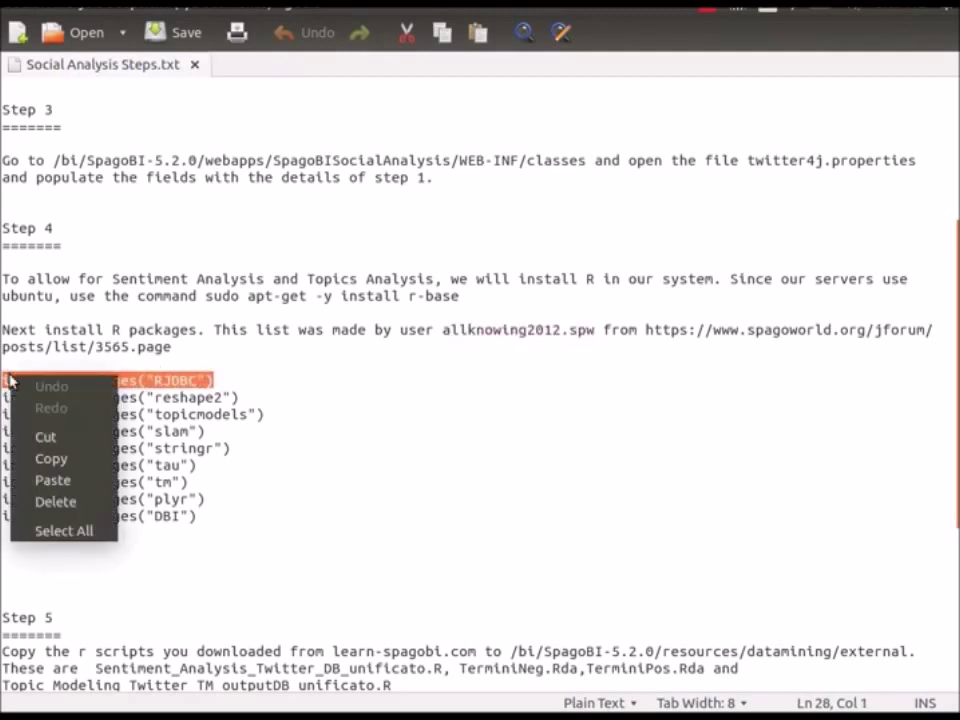
pyautogui.click(76, 458)
pyautogui.moveTo(3, 370)
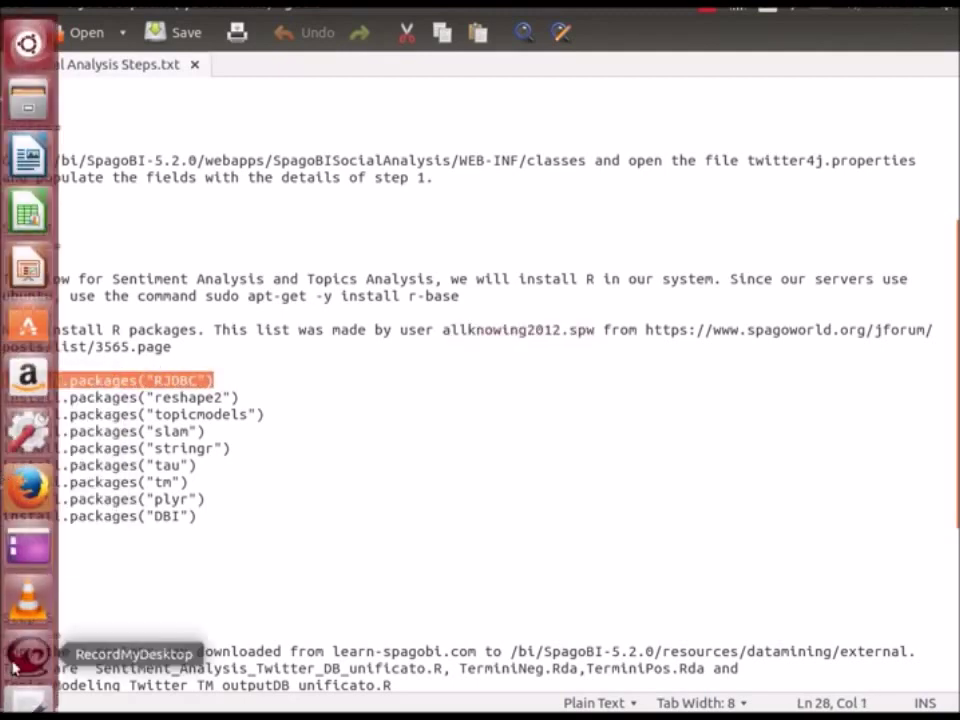
pyautogui.click(26, 467)
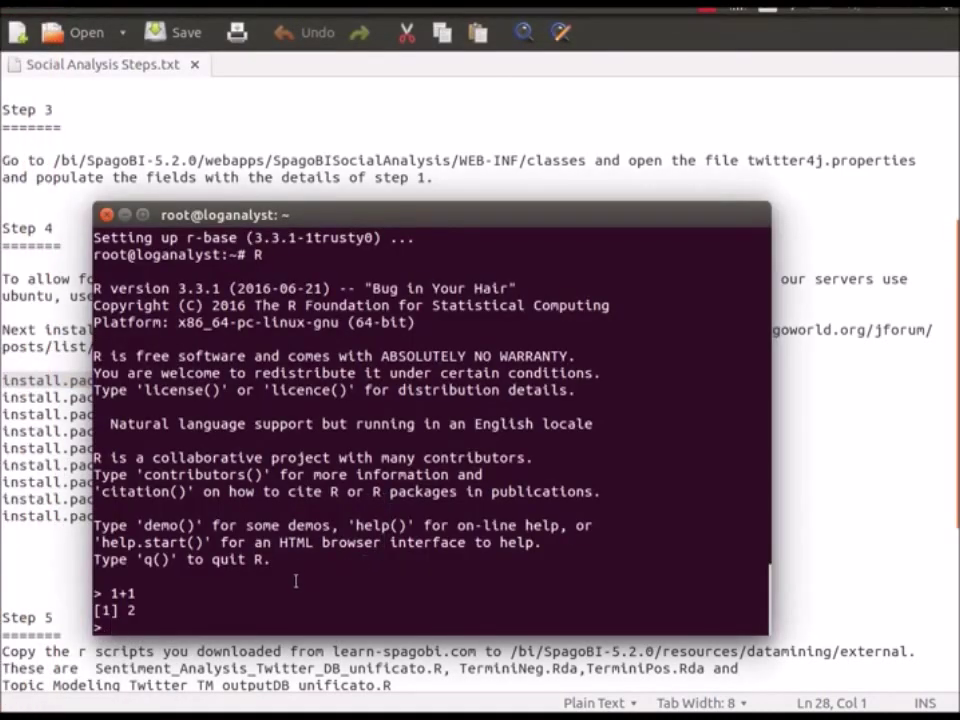
# - Paste and run install.packages("RJDBC") in R, choosing the 0-Cloud mirror
pyautogui.hotkey('ctrl', 'shift', 'v')
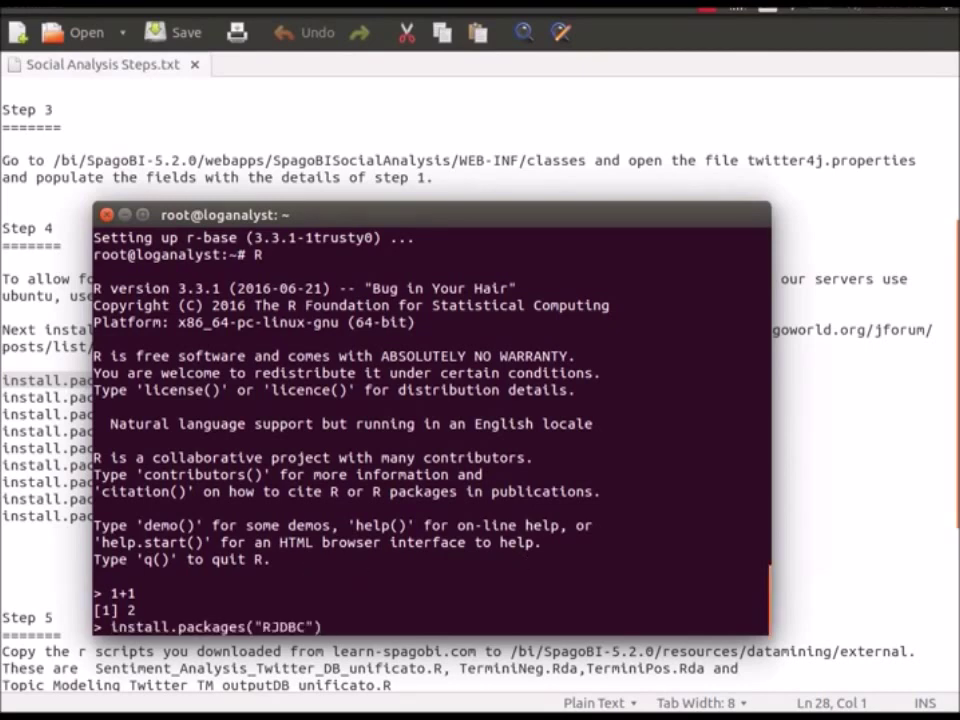
pyautogui.press('Return')
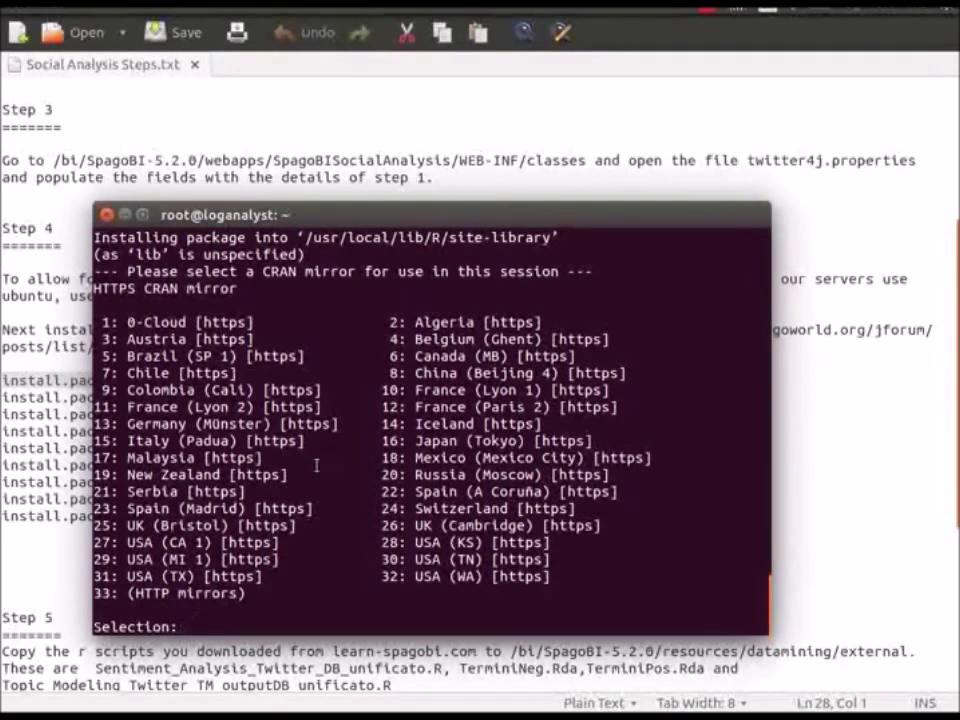
pyautogui.press('Return')
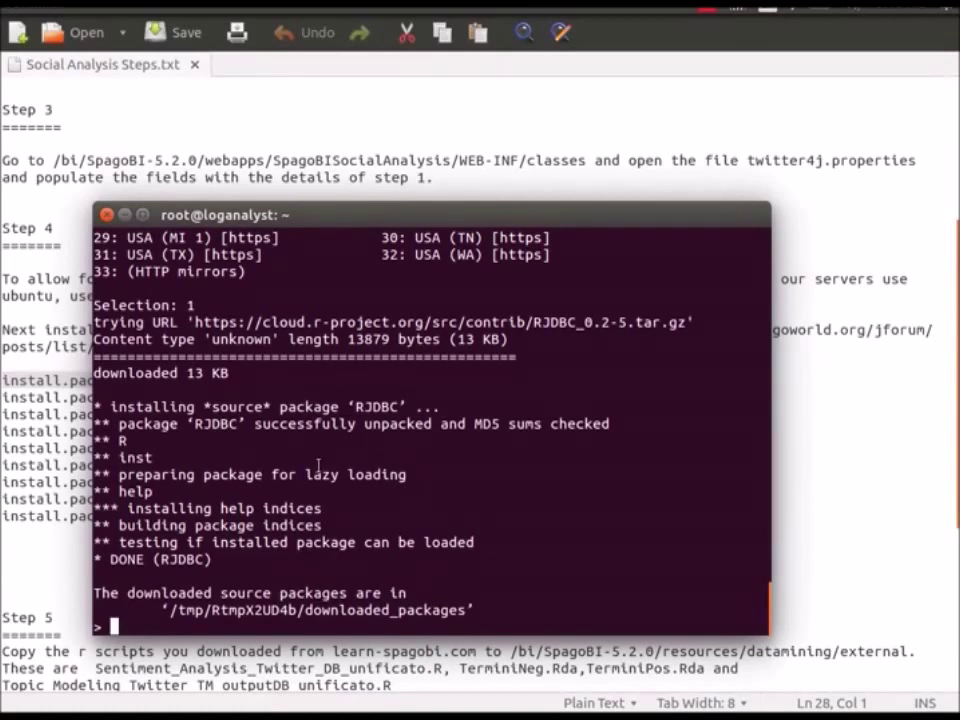
# - Copy the install.packages("reshape2") line from the steps file
pyautogui.click(73, 379)
pyautogui.click(249, 400)
pyautogui.moveTo(92, 397); pyautogui.dragTo(238, 400)
pyautogui.click(4, 399)
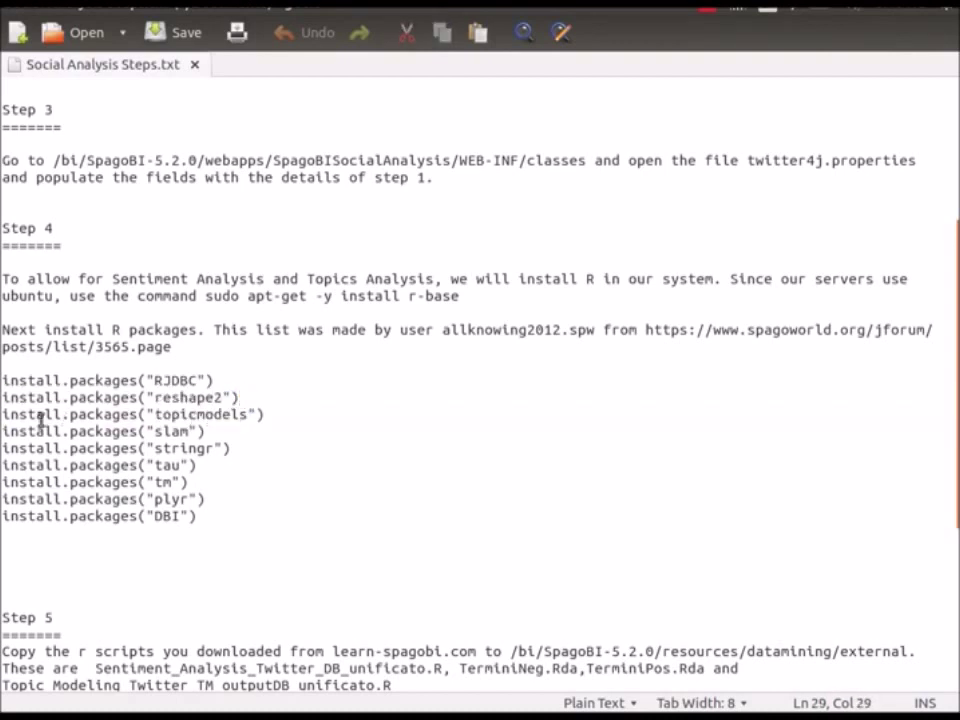
pyautogui.keyDown('shift'); pyautogui.click(4, 398); pyautogui.keyUp('shift')
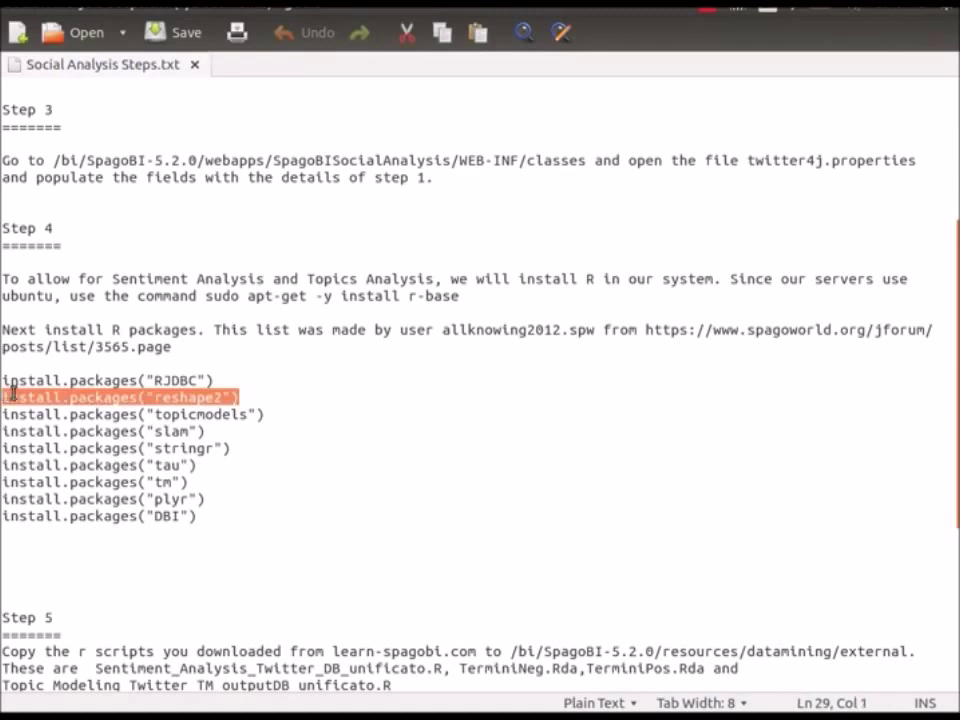
pyautogui.rightClick(10, 401)
pyautogui.click(48, 484)
pyautogui.moveTo(4, 372)
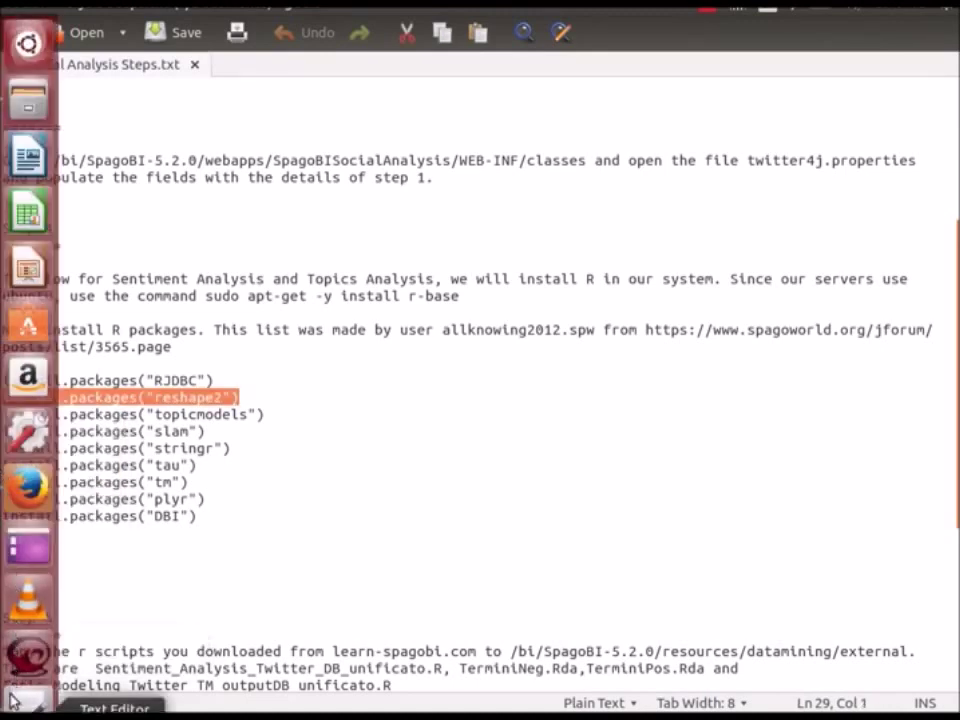
# - Paste and run install.packages("reshape2") at the R prompt, installing reshape2 1.4.1
pyautogui.scroll(-3, 25, 620)
pyautogui.click(29, 535)
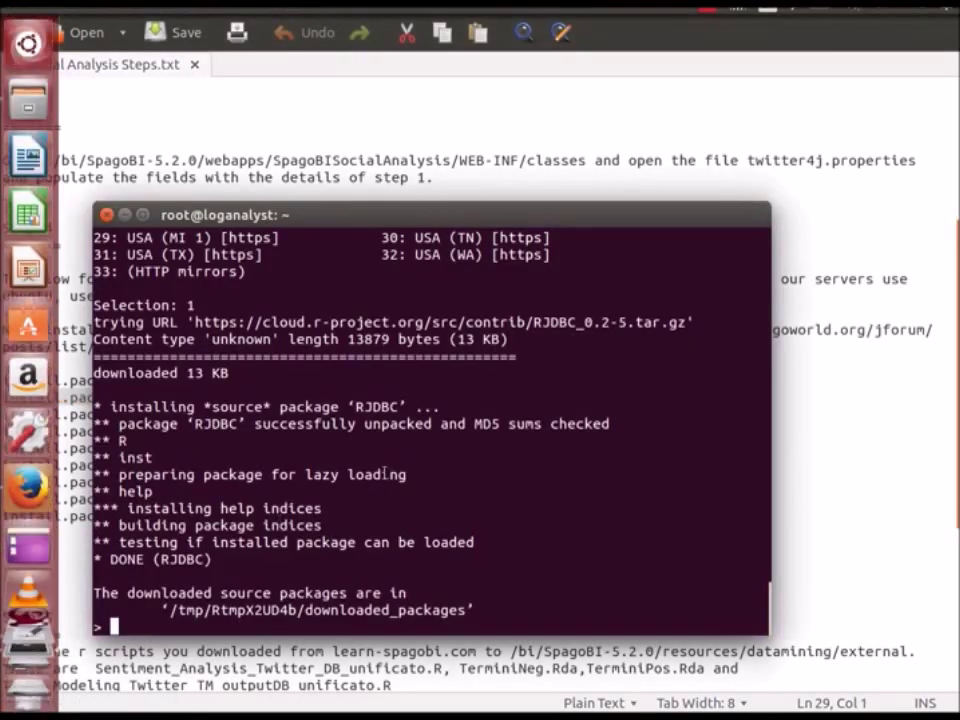
pyautogui.hotkey('ctrl', 'shift', 'v')
pyautogui.rightClick(435, 406)
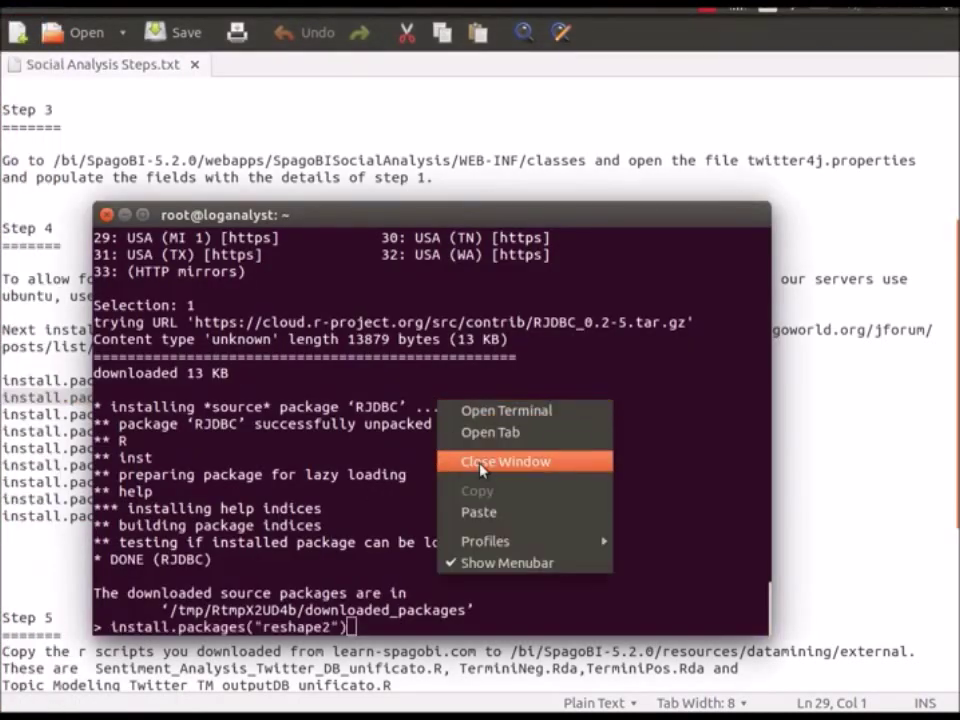
pyautogui.click(383, 383)
pyautogui.press('Return')
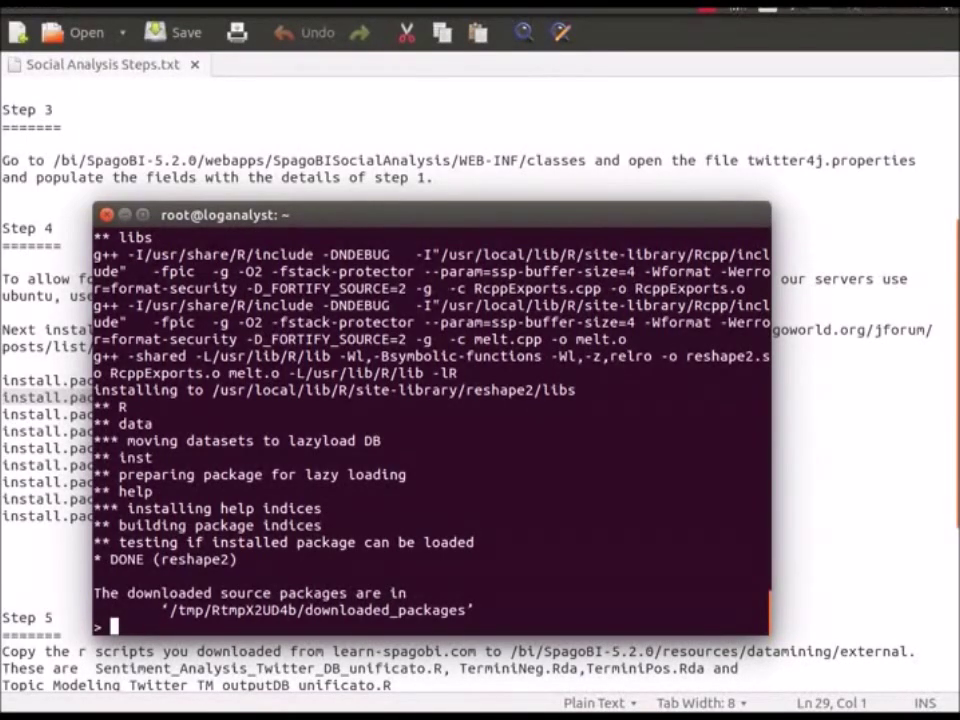
pyautogui.click(44, 414)
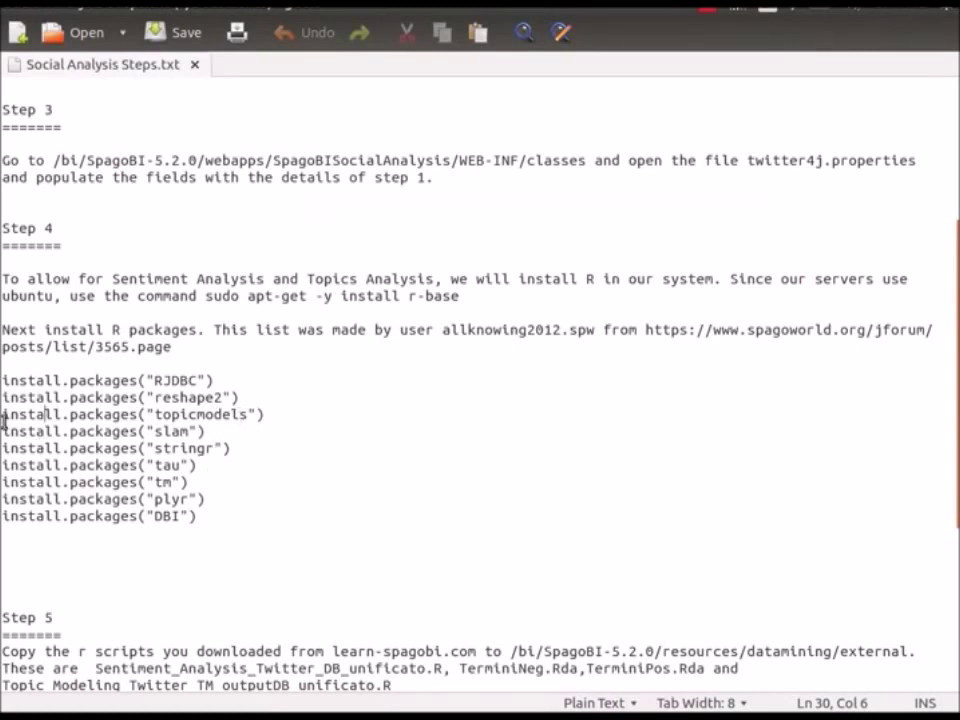
# - Drag-select the install lines from install.packages("topicmodels") down to the DBI line
pyautogui.moveTo(2, 414); pyautogui.dragTo(264, 518)
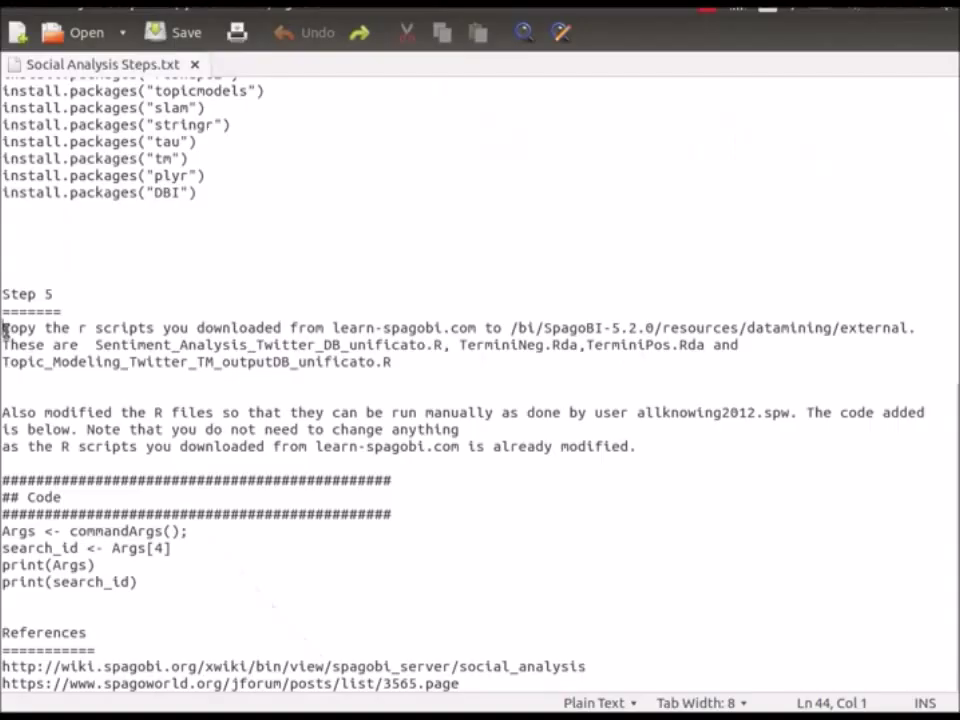
# - Highlight the Step 5 line 'Copy the r scripts' about the datamining external folder
pyautogui.moveTo(2, 328); pyautogui.dragTo(915, 326)
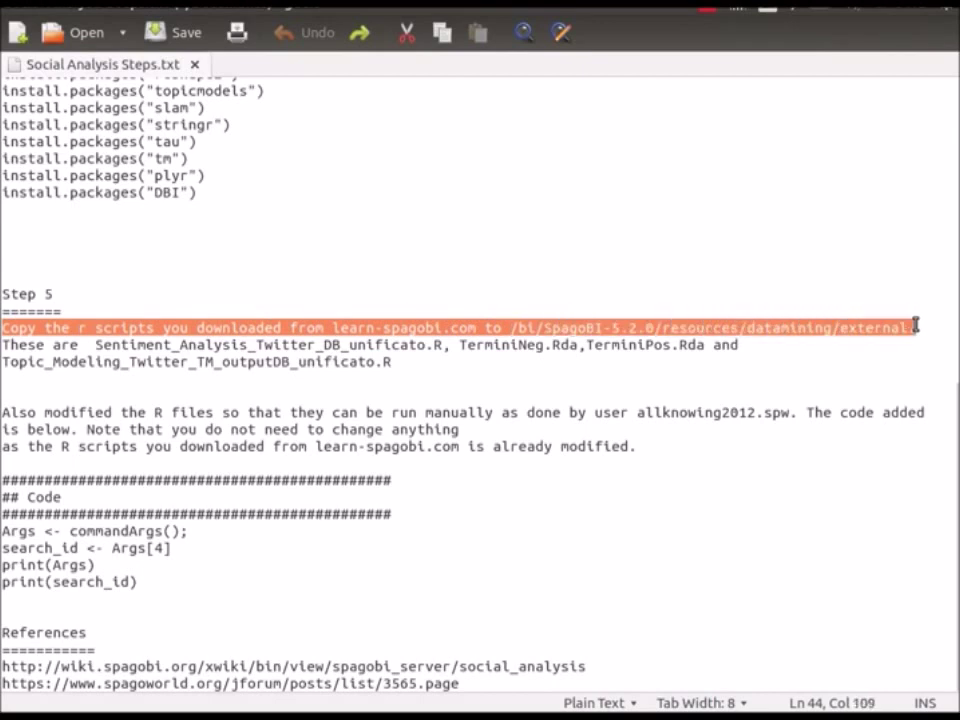
# - Copy the end portion of the datamining path from the Step 5 line
pyautogui.click(511, 330)
pyautogui.moveTo(618, 328); pyautogui.dragTo(910, 328)
pyautogui.rightClick(895, 331)
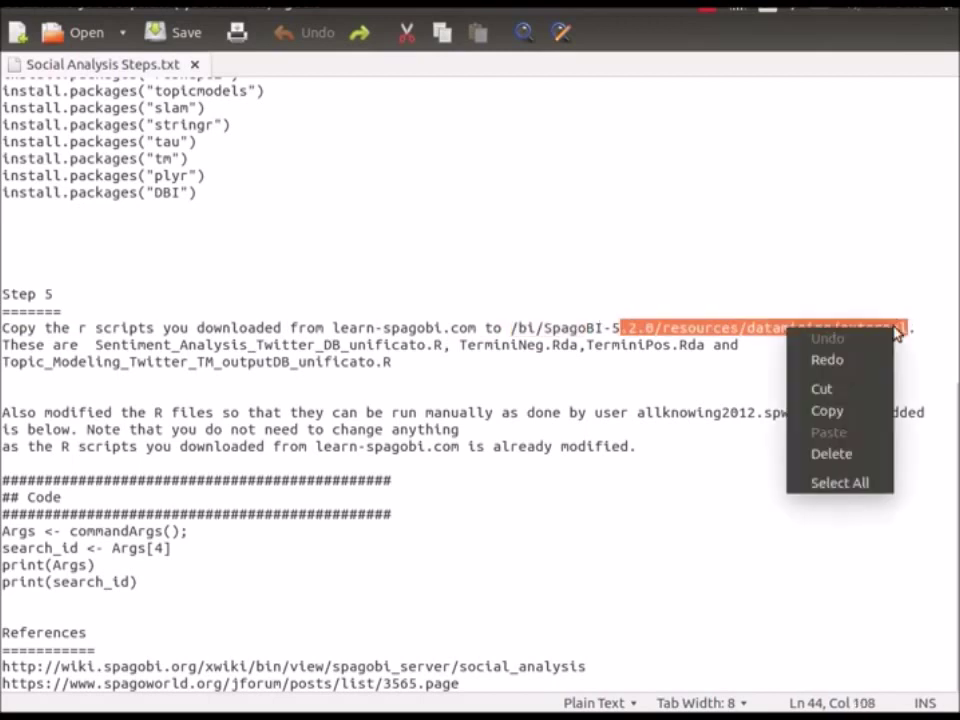
pyautogui.click(828, 411)
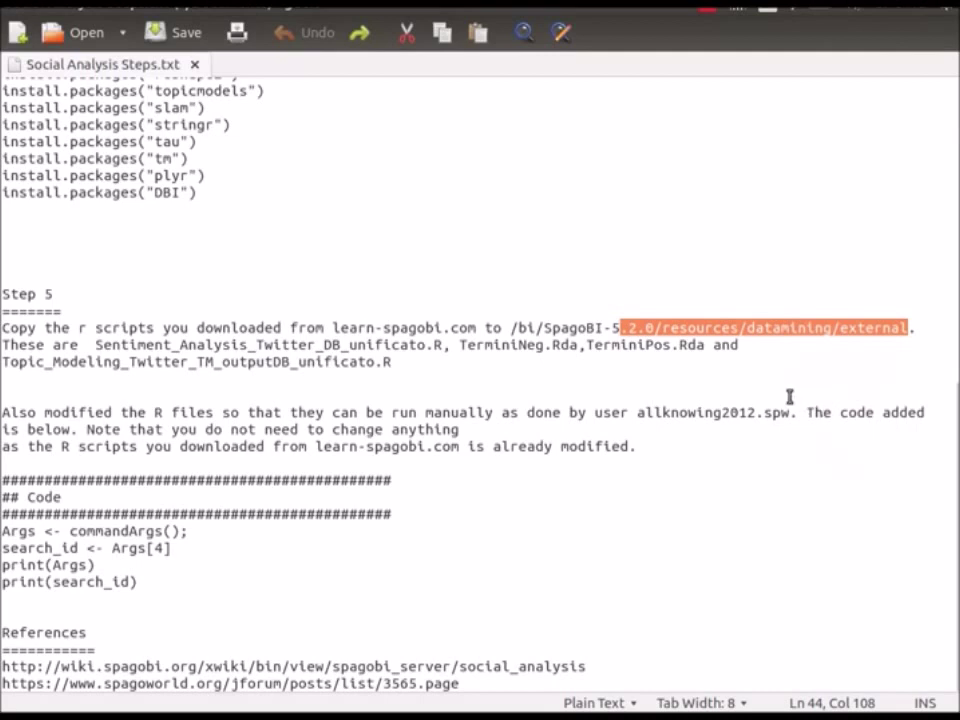
# - Select the full /bi/SpagoBI-5.2.0/resources/datamining/external path and bring the R terminal forward
pyautogui.click(564, 385)
pyautogui.click(510, 330)
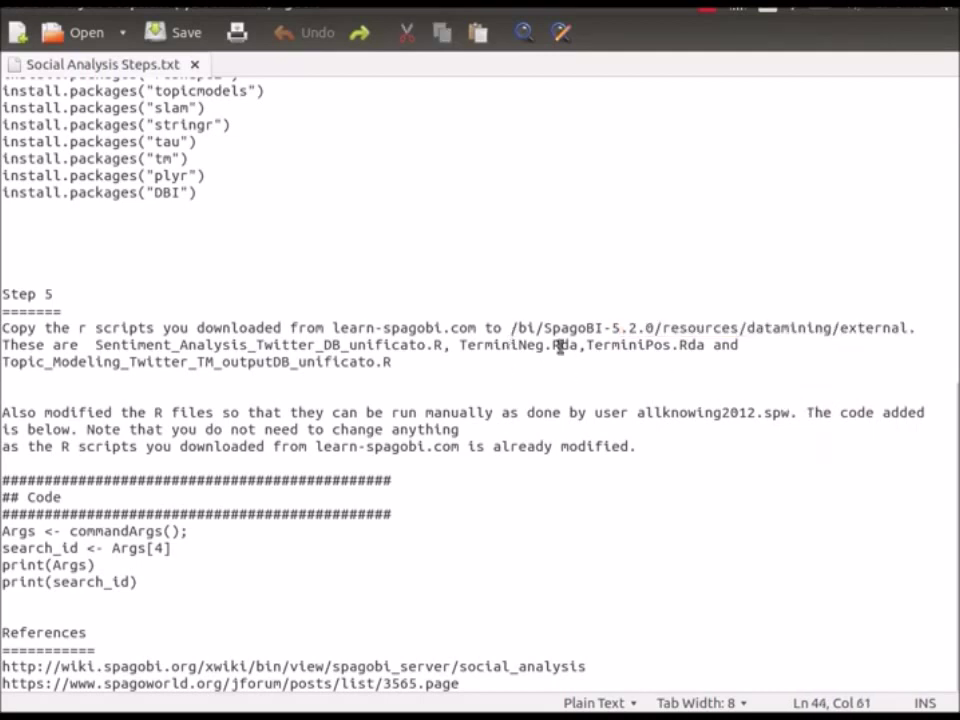
pyautogui.keyDown('shift'); pyautogui.click(906, 328); pyautogui.keyUp('shift')
pyautogui.hotkey('ctrl', 'c')
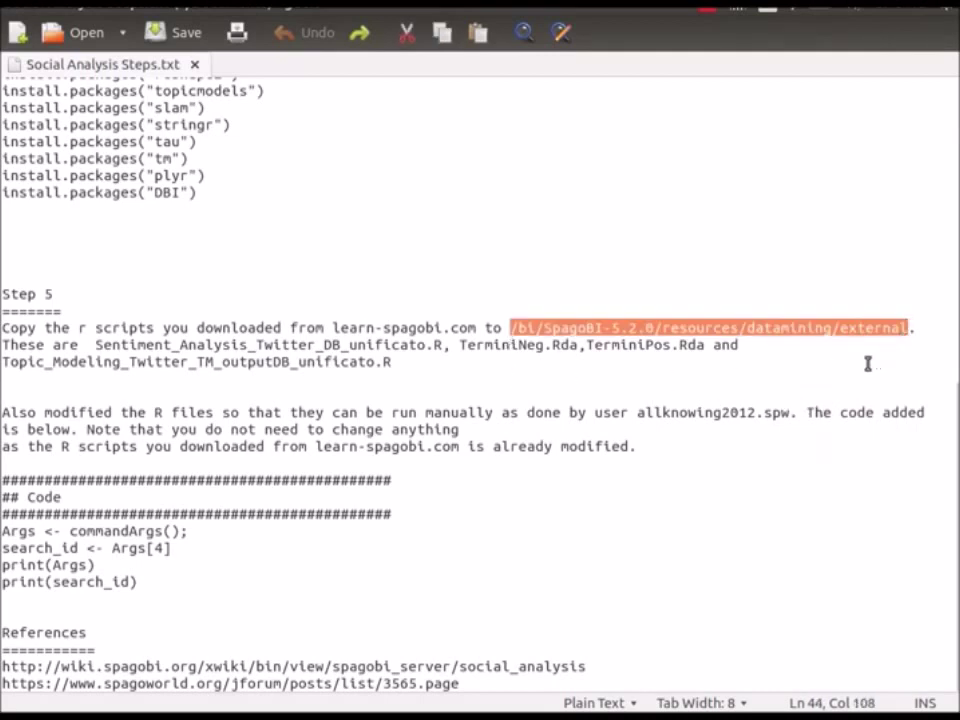
pyautogui.moveTo(3, 298)
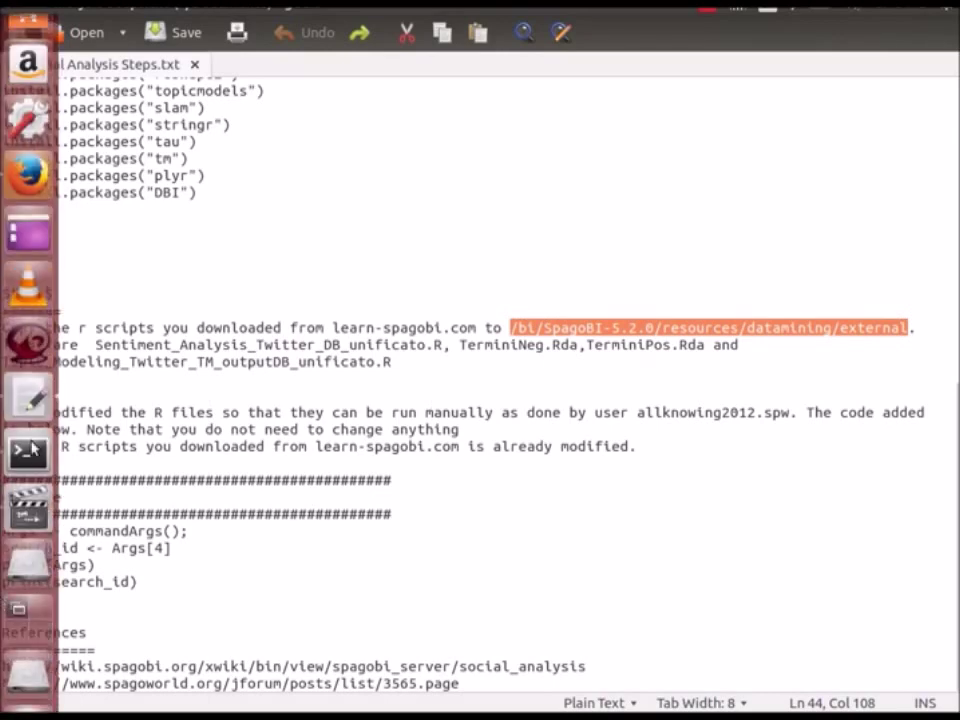
pyautogui.click(26, 452)
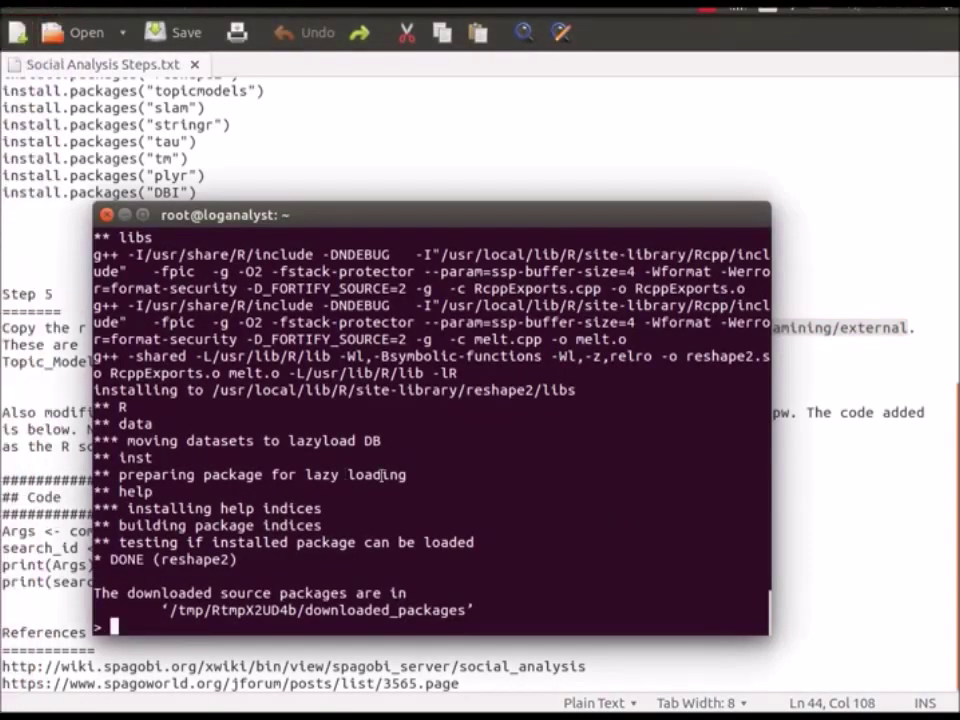
# - Quit R with quit(), answering n to not save the workspace
pyautogui.write('quit>(')
pyautogui.press('BackSpace')
pyautogui.press('BackSpace')
pyautogui.write('()')
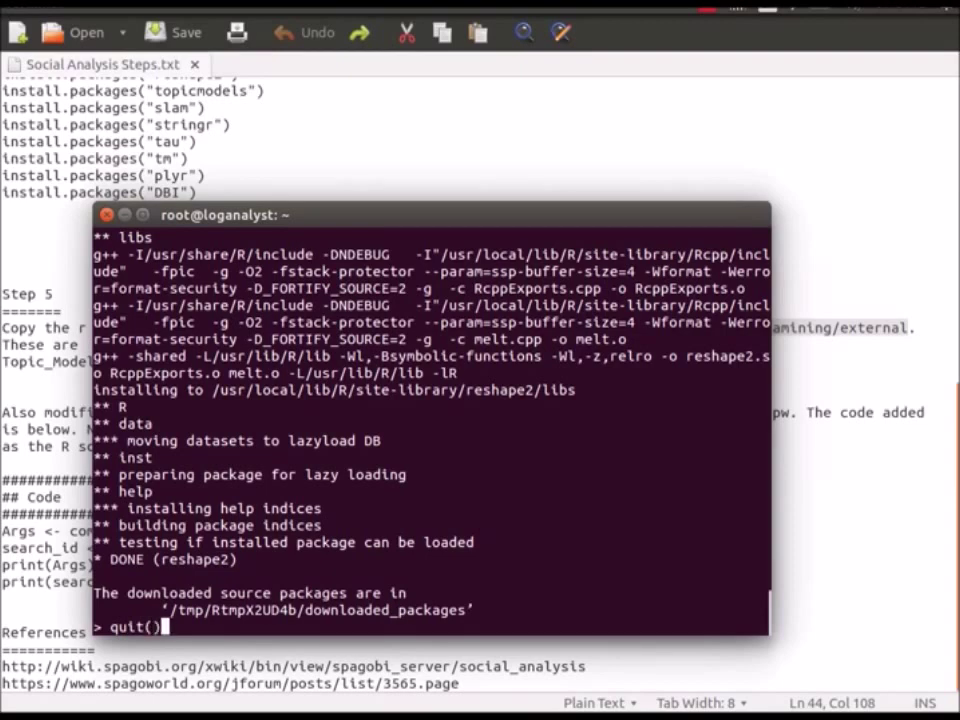
pyautogui.press('Return')
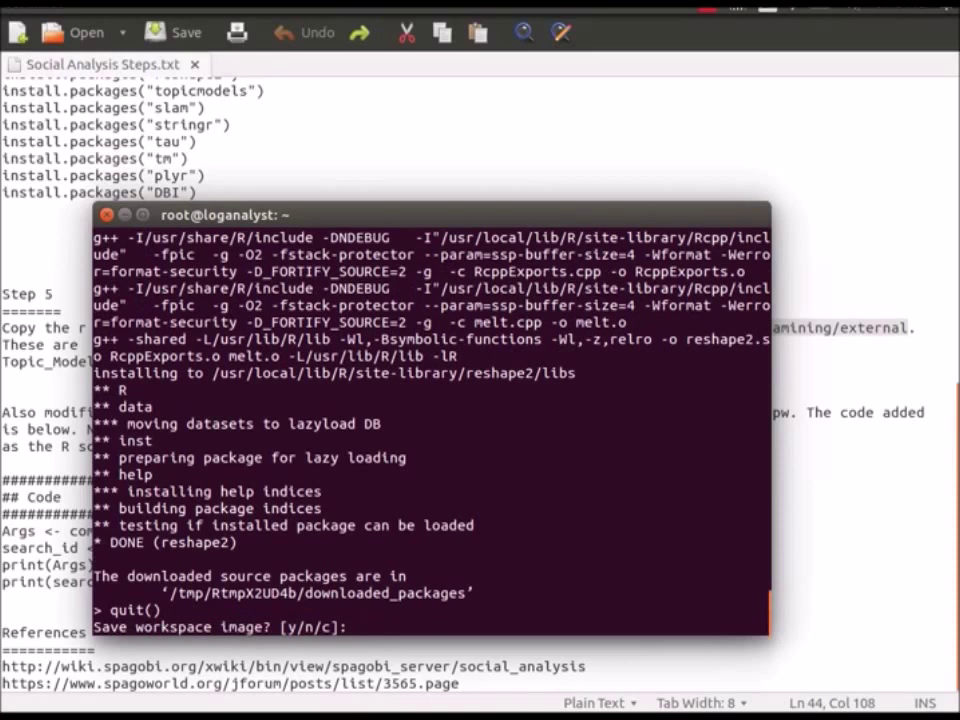
pyautogui.write('n')
pyautogui.press('Return')
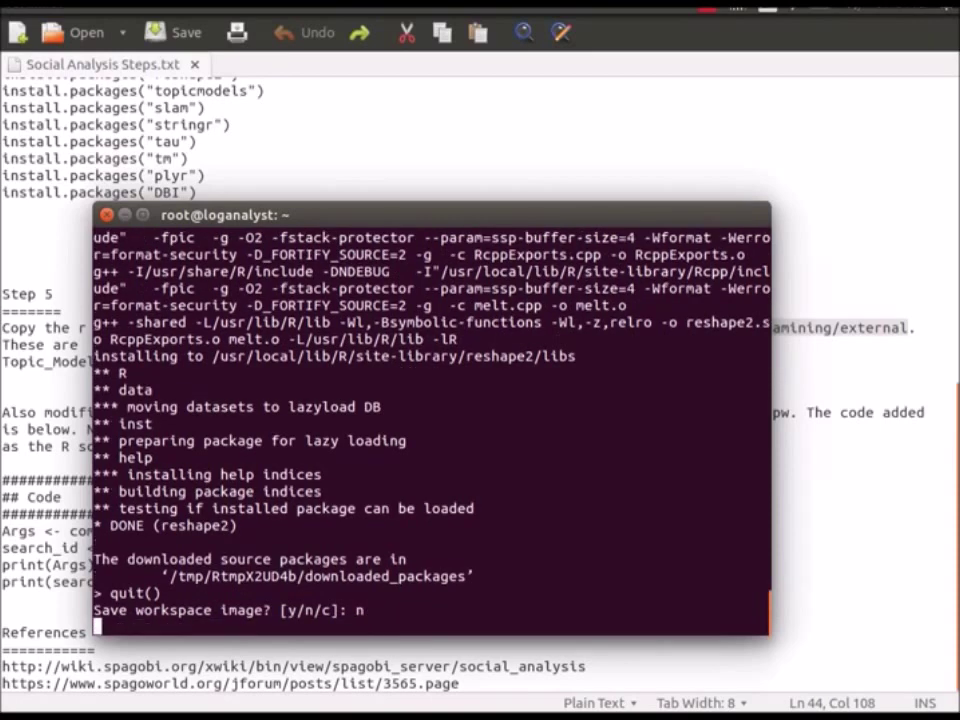
# - Switch to the spagobi user with su - spagobi, maximize the terminal and clear it
pyautogui.write('su')
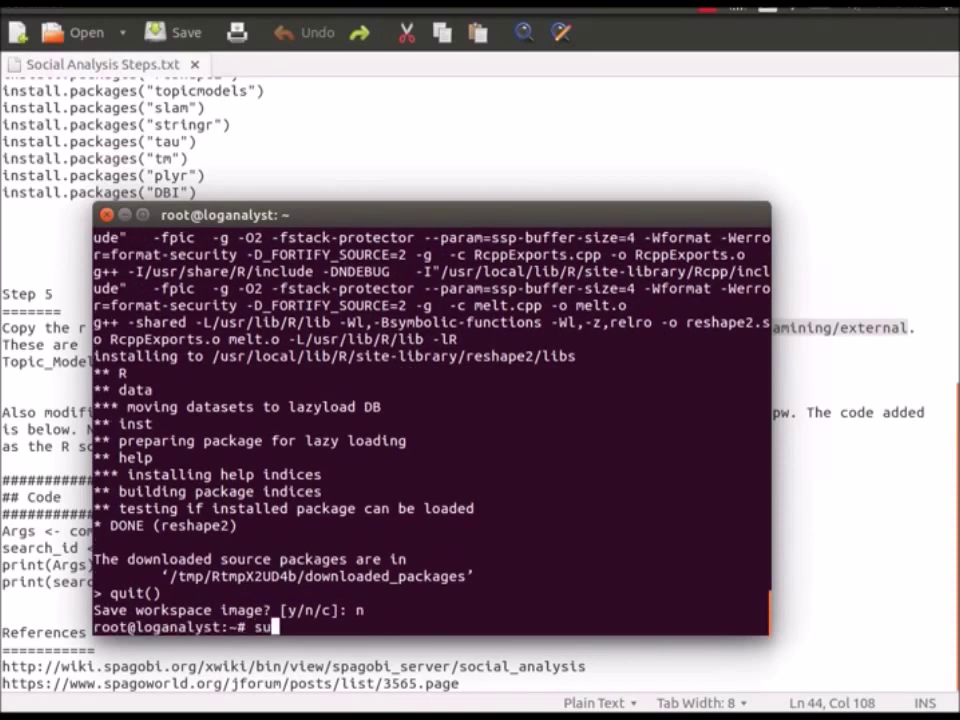
pyautogui.write(' - spagobi')
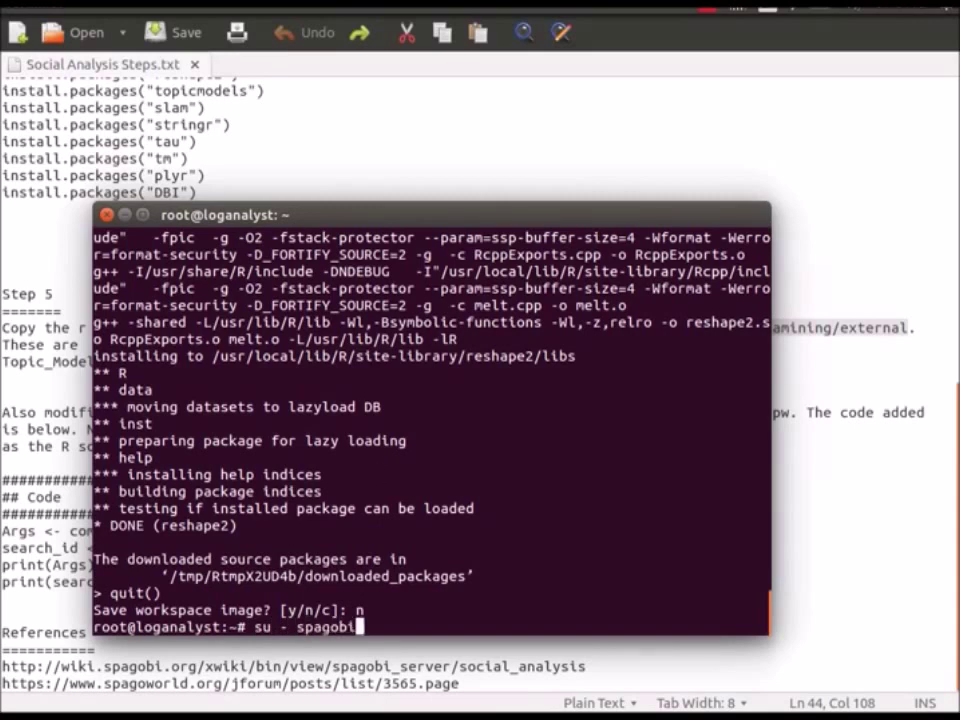
pyautogui.press('Return')
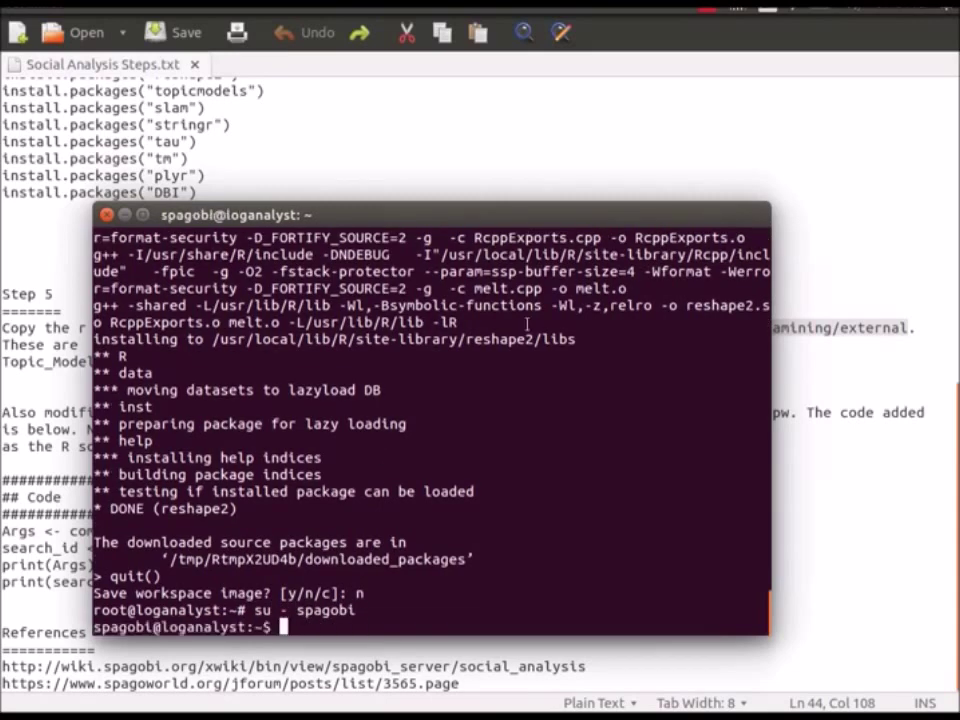
pyautogui.press('ctrl+super+Up')
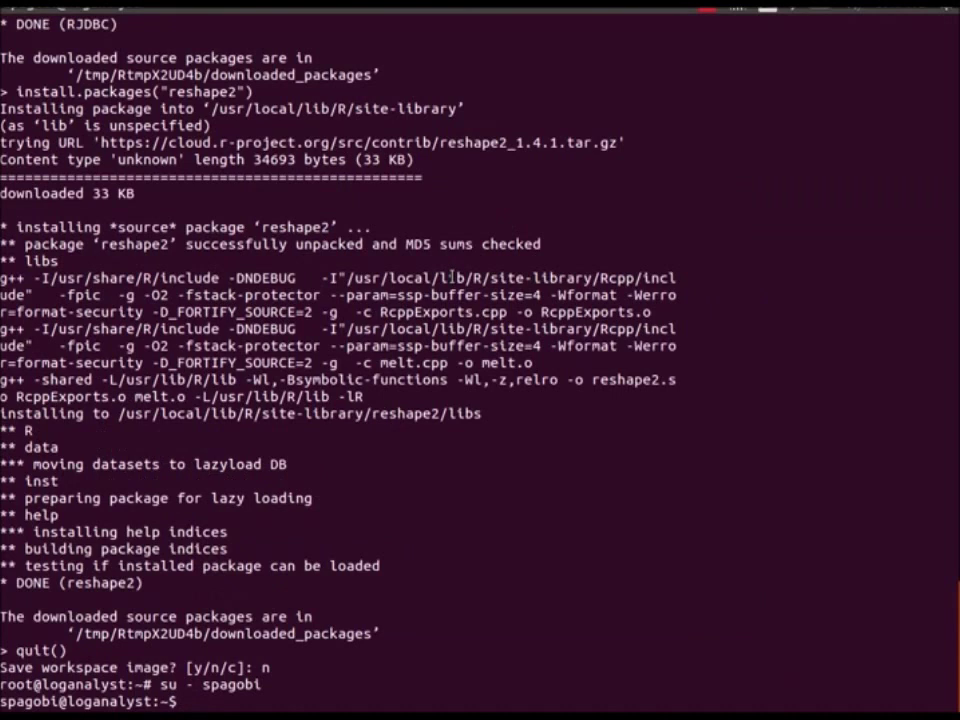
pyautogui.write('clear')
pyautogui.press('Return')
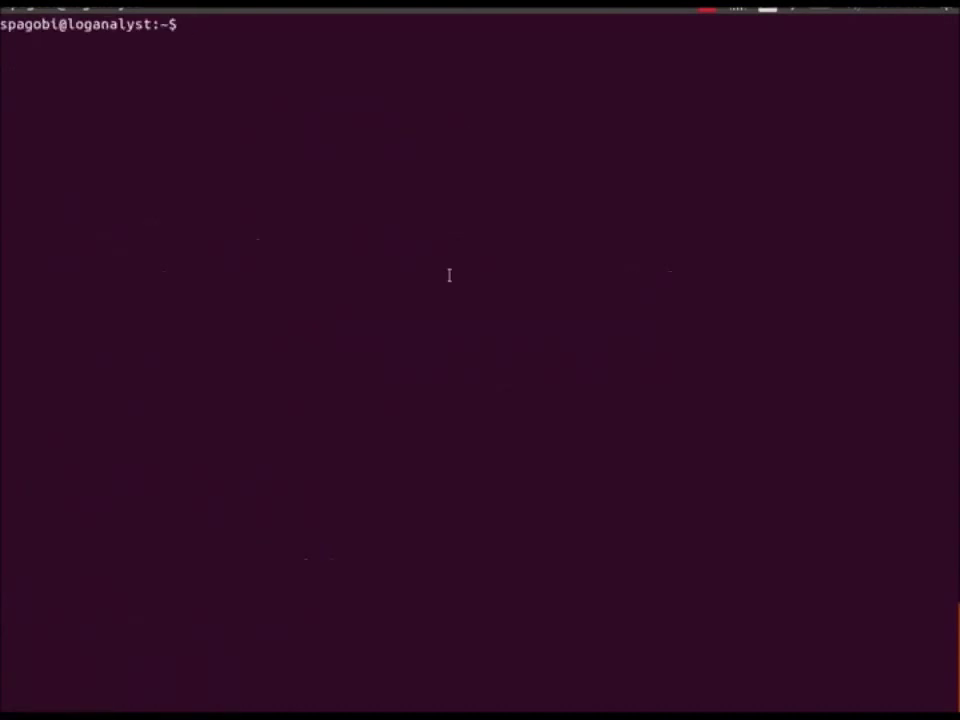
# - Change into /bi/SpagoBI-5.2.0/resources/datamining/external and list it with ls -lrt
pyautogui.write('cd')
pyautogui.rightClick(281, 156)
pyautogui.click(322, 266)
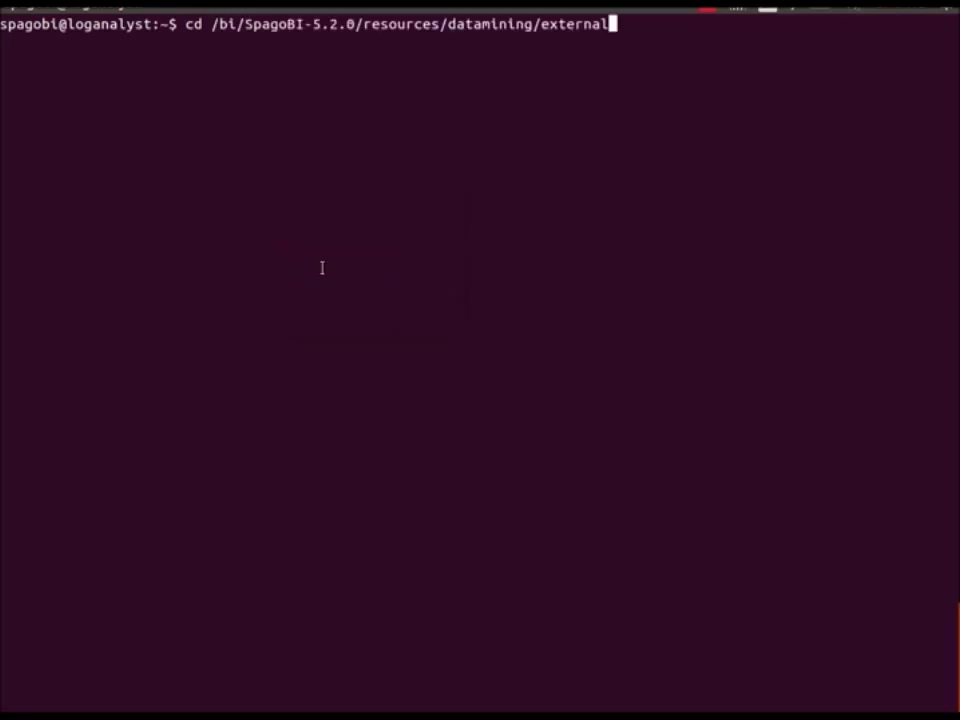
pyautogui.press('Return')
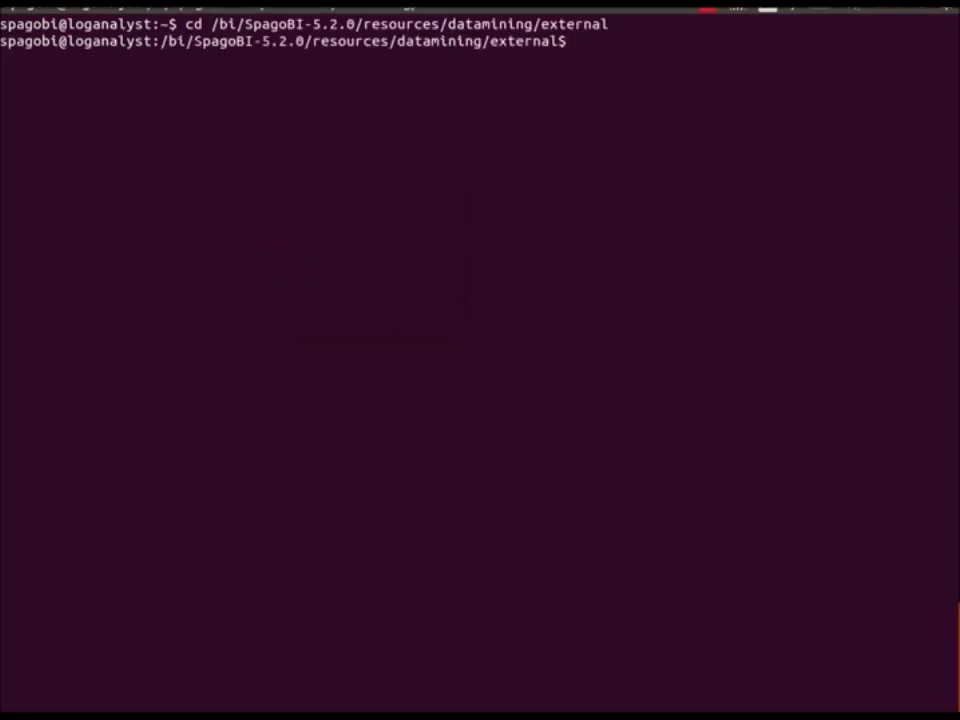
pyautogui.write('ls -lrt')
pyautogui.press('Return')
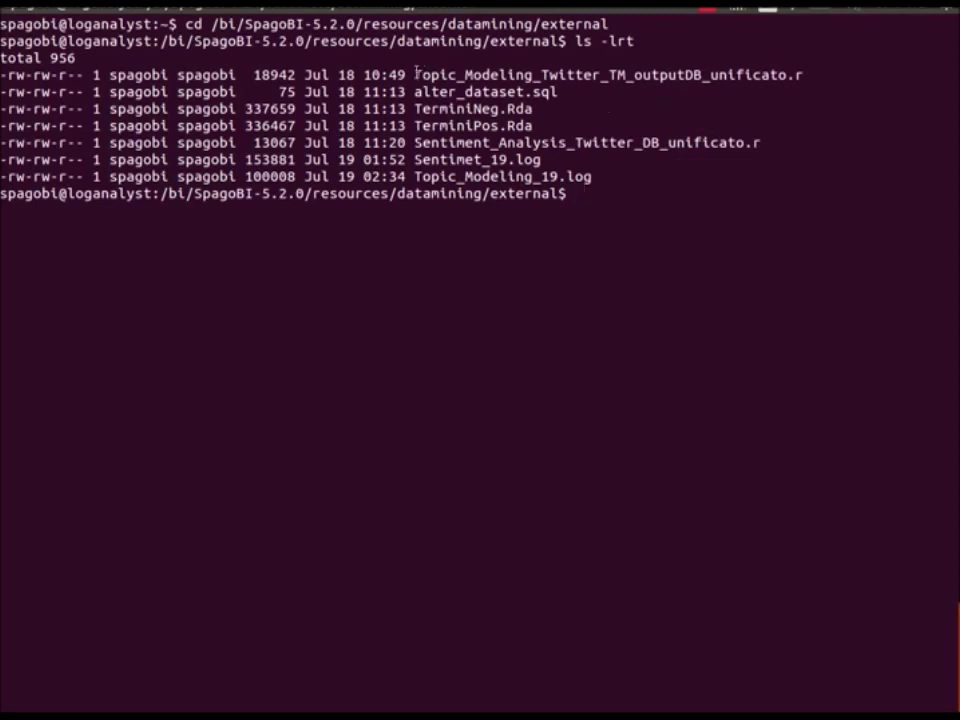
# - Look over the listing's R scripts, TerminiNeg.Rda, TerminiPos.Rda and the two log files
pyautogui.moveTo(416, 72); pyautogui.dragTo(801, 69)
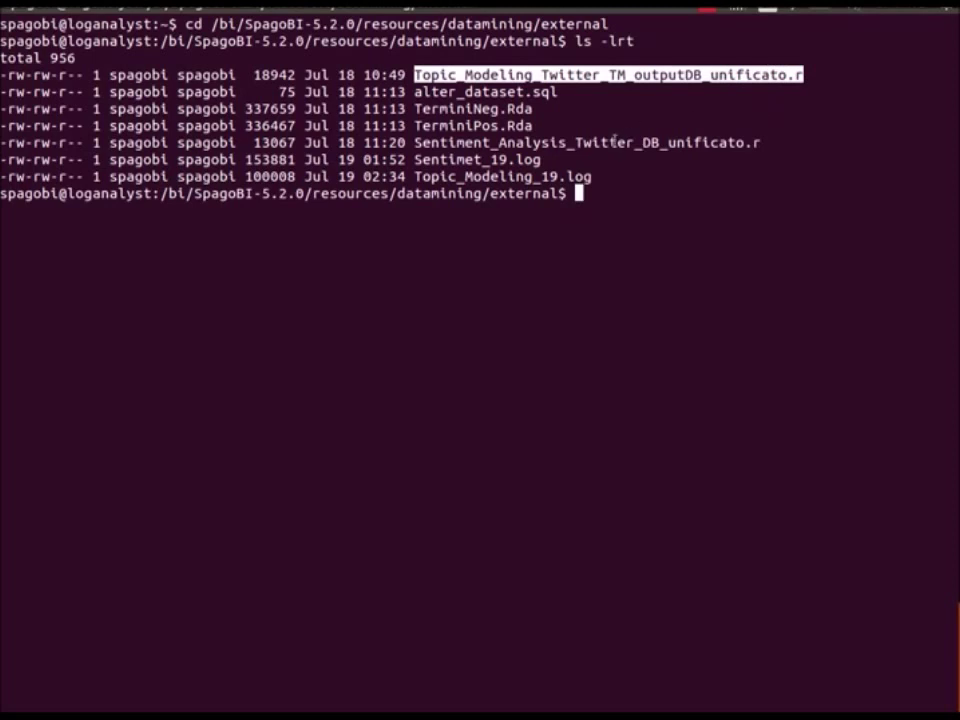
pyautogui.click(418, 144)
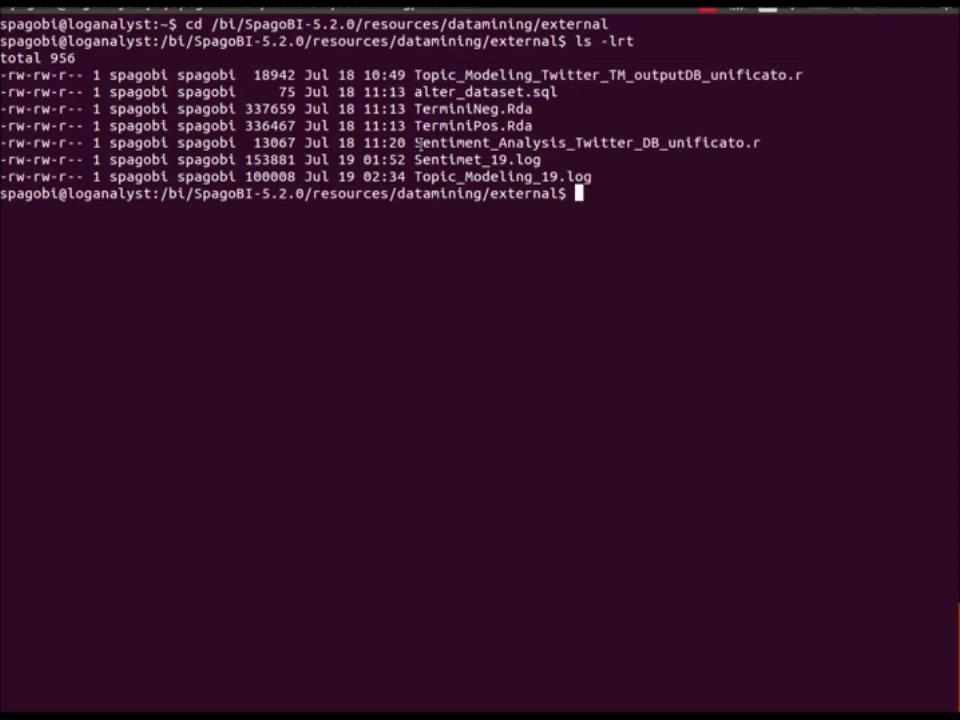
pyautogui.moveTo(446, 143); pyautogui.dragTo(727, 143)
pyautogui.moveTo(415, 143); pyautogui.dragTo(758, 143)
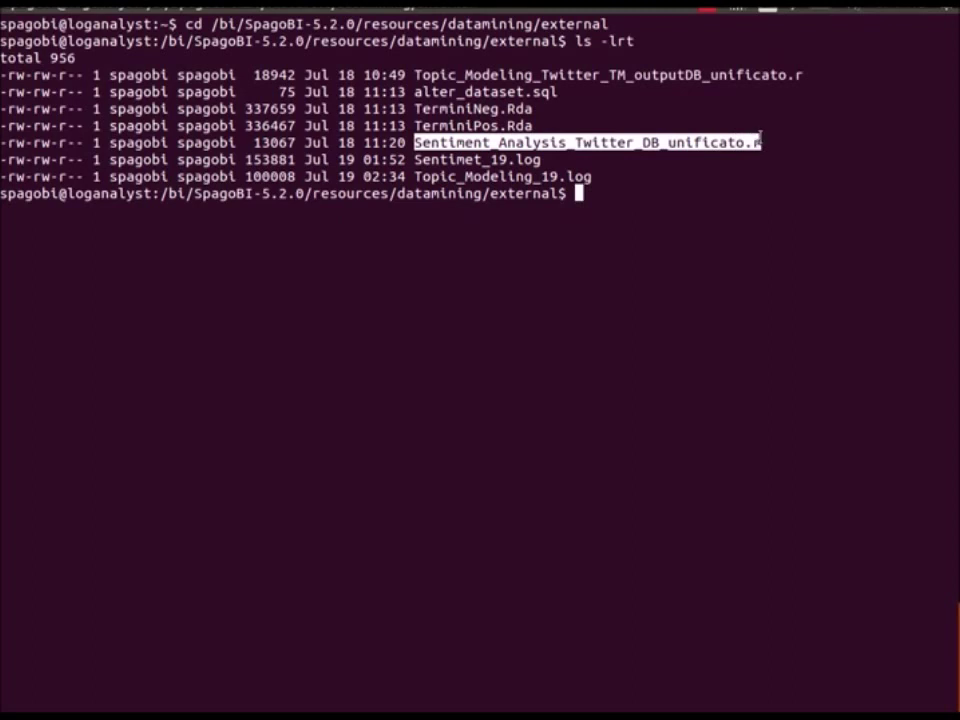
pyautogui.click(420, 108)
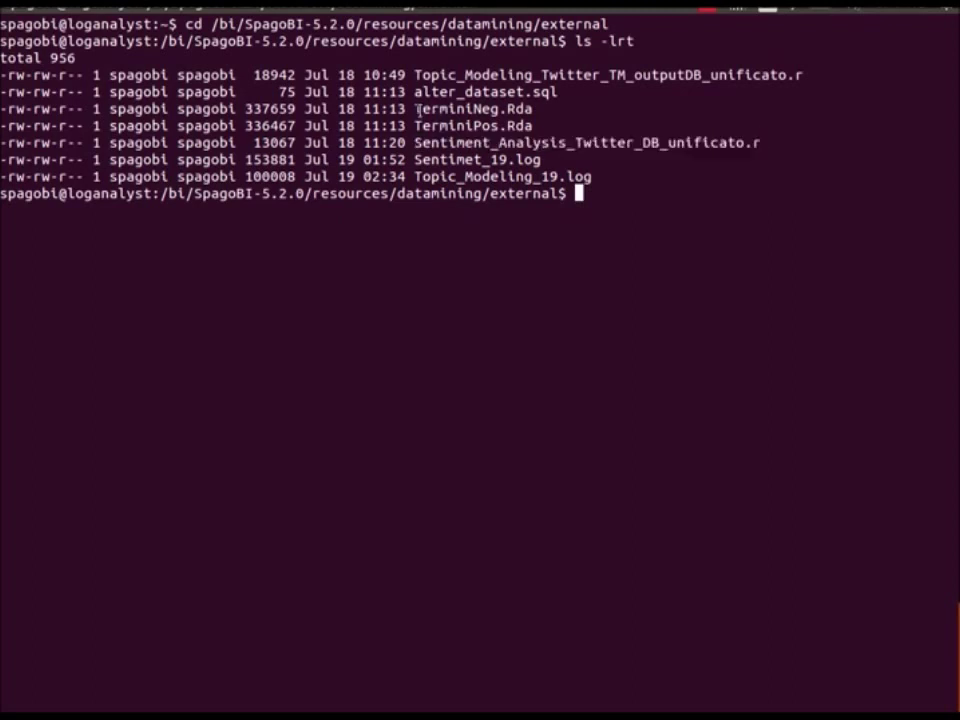
pyautogui.moveTo(418, 108); pyautogui.dragTo(532, 108)
pyautogui.moveTo(418, 126); pyautogui.dragTo(532, 126)
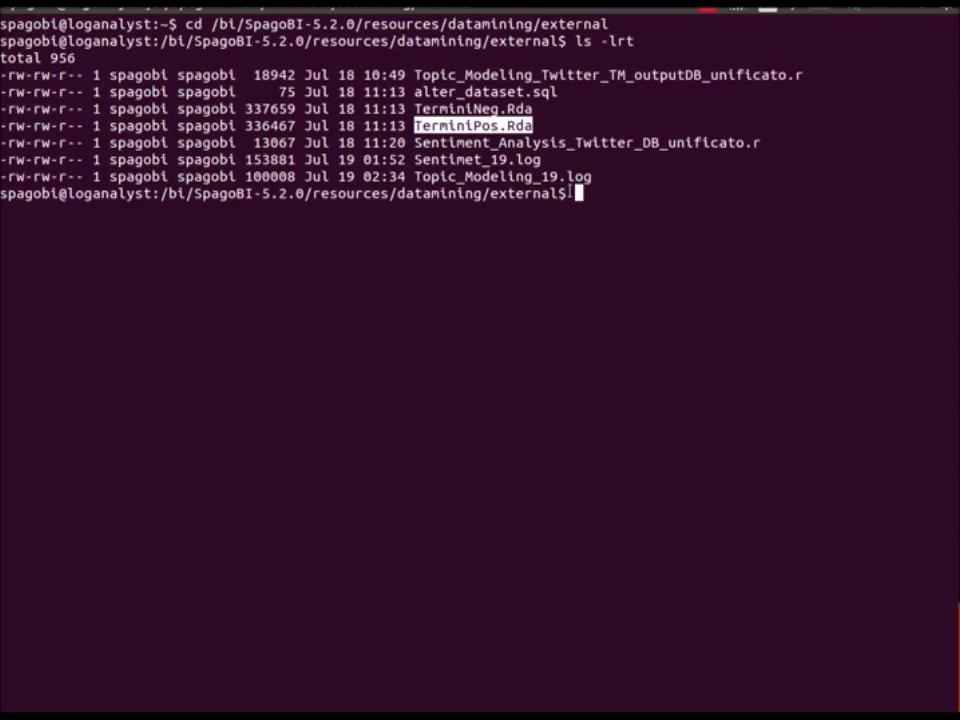
pyautogui.click(586, 222)
pyautogui.moveTo(593, 179); pyautogui.dragTo(414, 160)
pyautogui.click(465, 220)
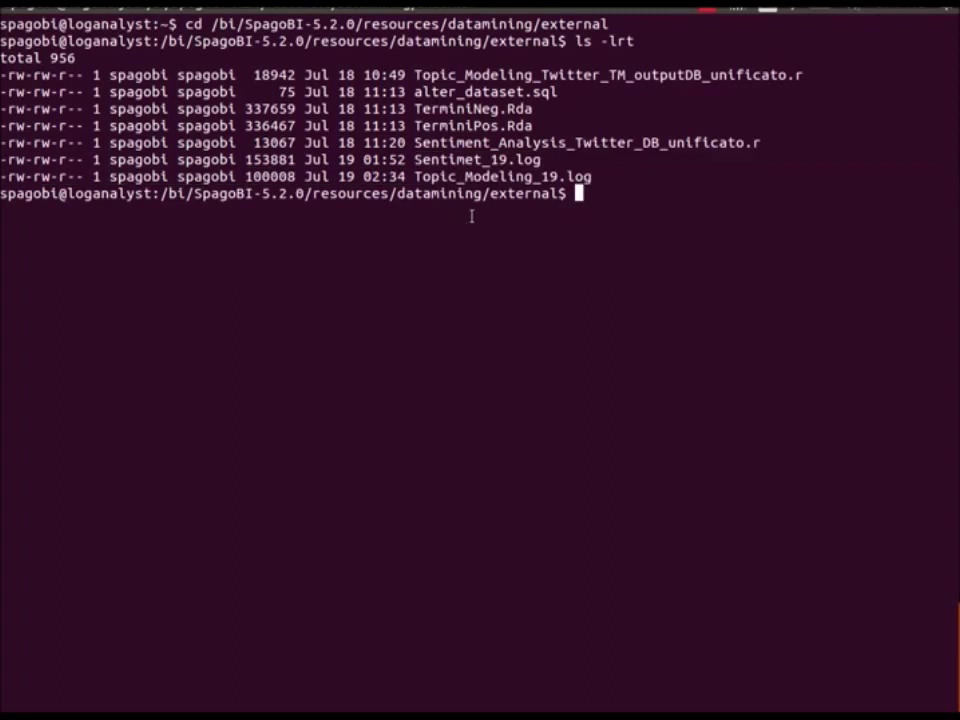
# - Delete Sentimet_19.log and Topic_Modeling_19.log with rm
pyautogui.write('rm')
pyautogui.doubleClick(492, 163)
pyautogui.middleClick(630, 249)
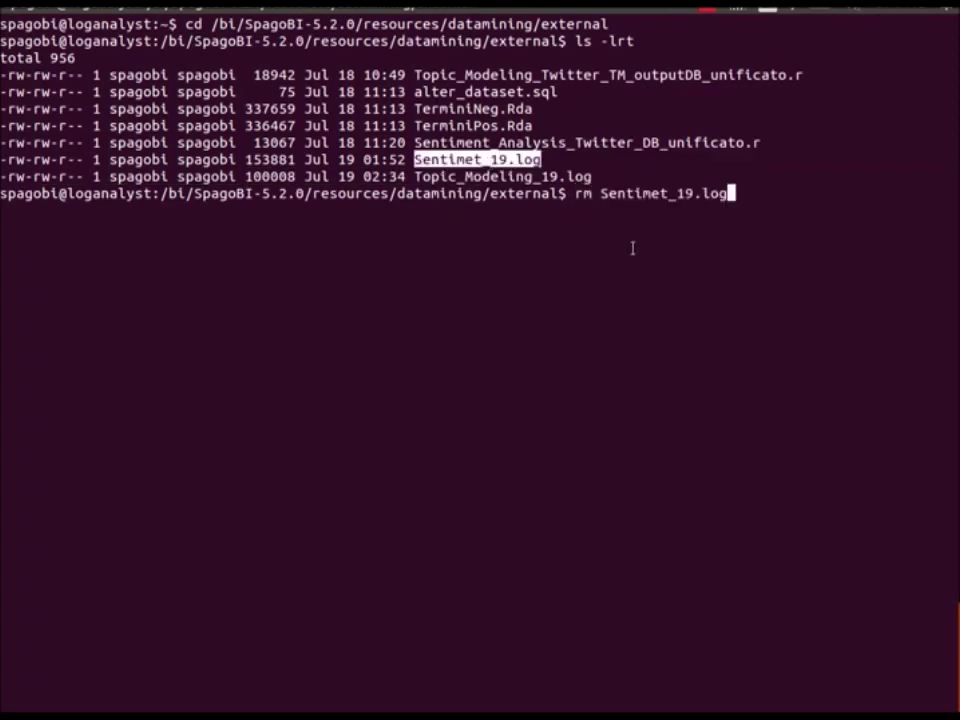
pyautogui.press('Return')
pyautogui.write('rm')
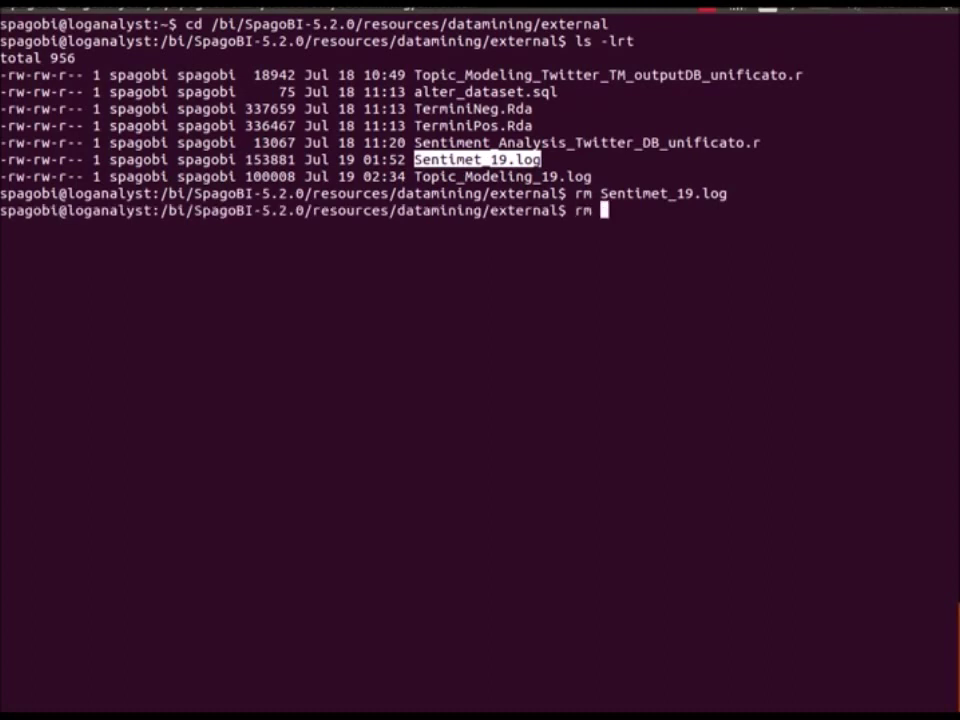
pyautogui.doubleClick(555, 178)
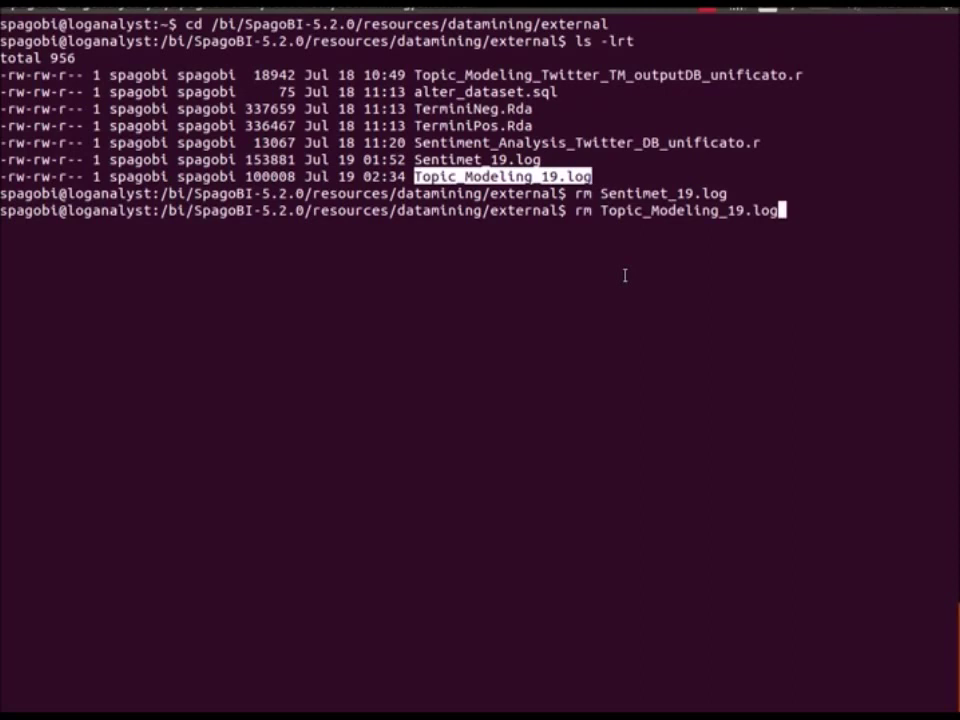
pyautogui.press('Return')
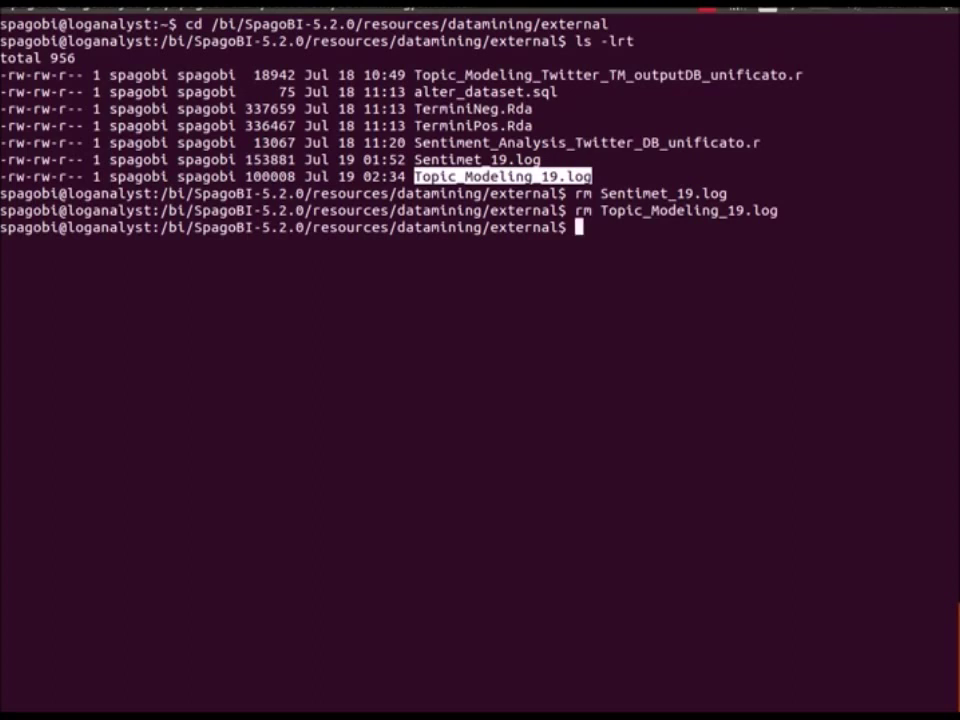
# - Clear the screen and relist the remaining five files with ls -lrt
pyautogui.write('clear')
pyautogui.press('Return')
pyautogui.write('l')
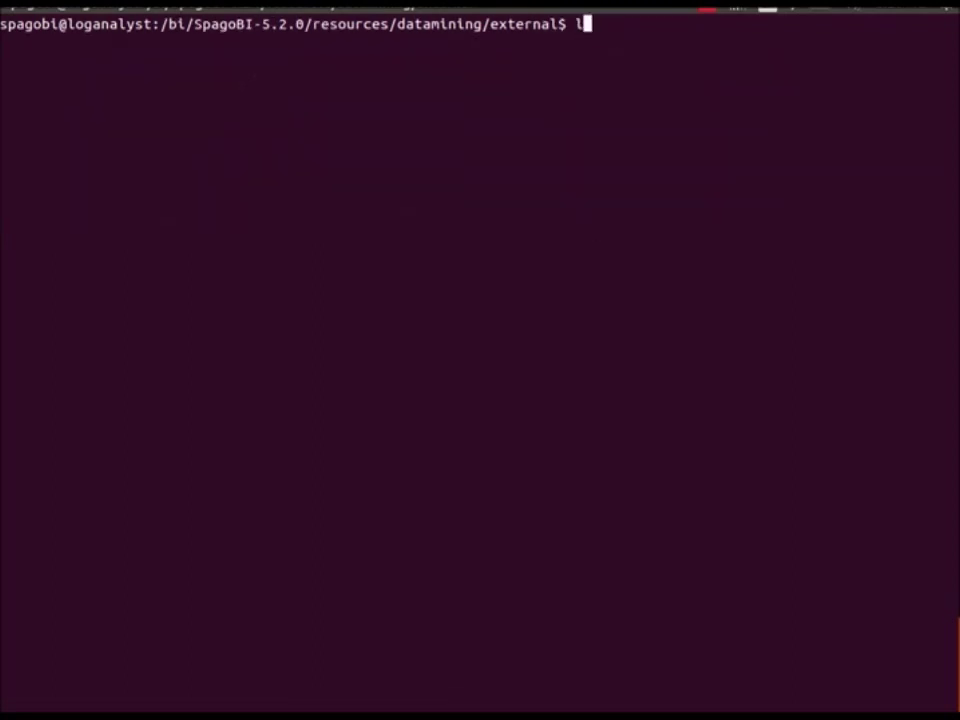
pyautogui.write('s -lrt')
pyautogui.press('Return')
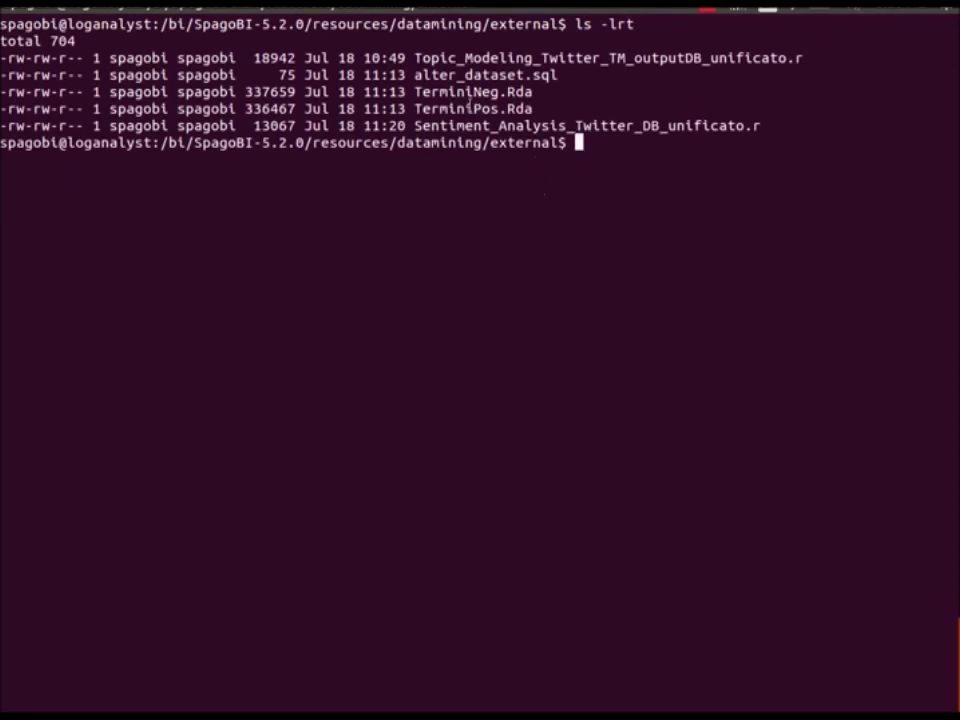
# - Select the Sentiment_Analysis_Twitter_DB_unificato.r file name in the listing
pyautogui.doubleClick(493, 143)
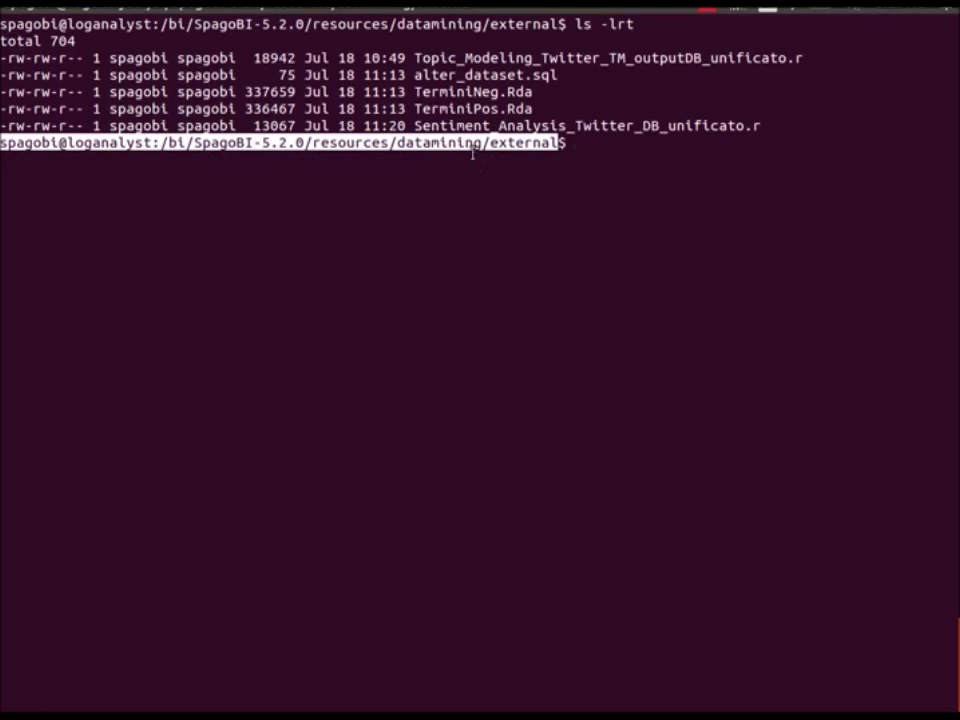
pyautogui.click(472, 157)
pyautogui.moveTo(206, 143); pyautogui.dragTo(557, 142)
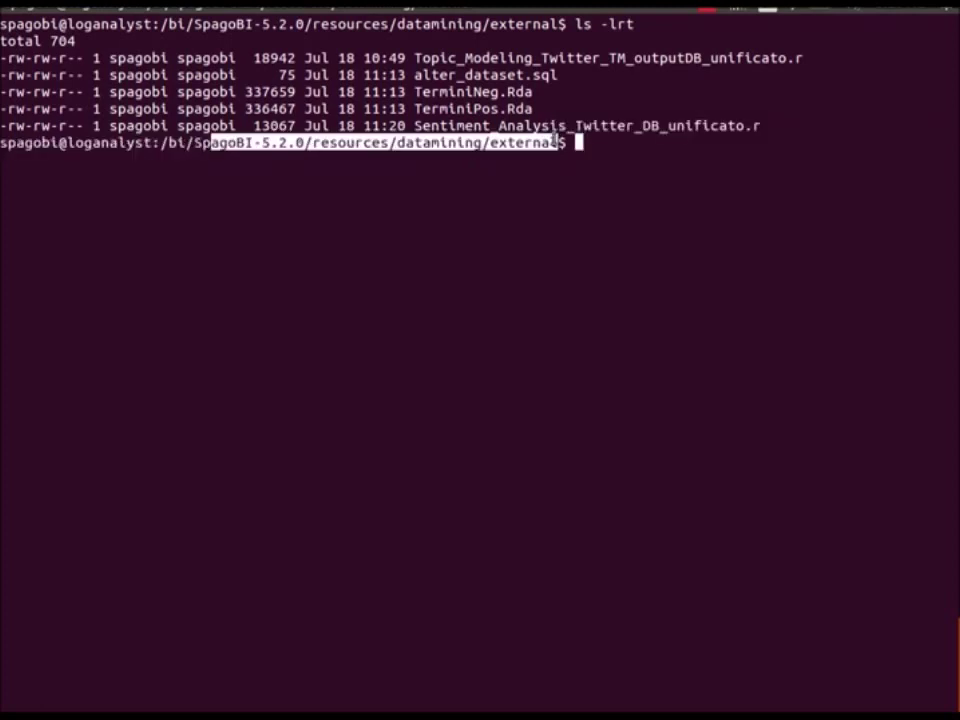
pyautogui.click(578, 166)
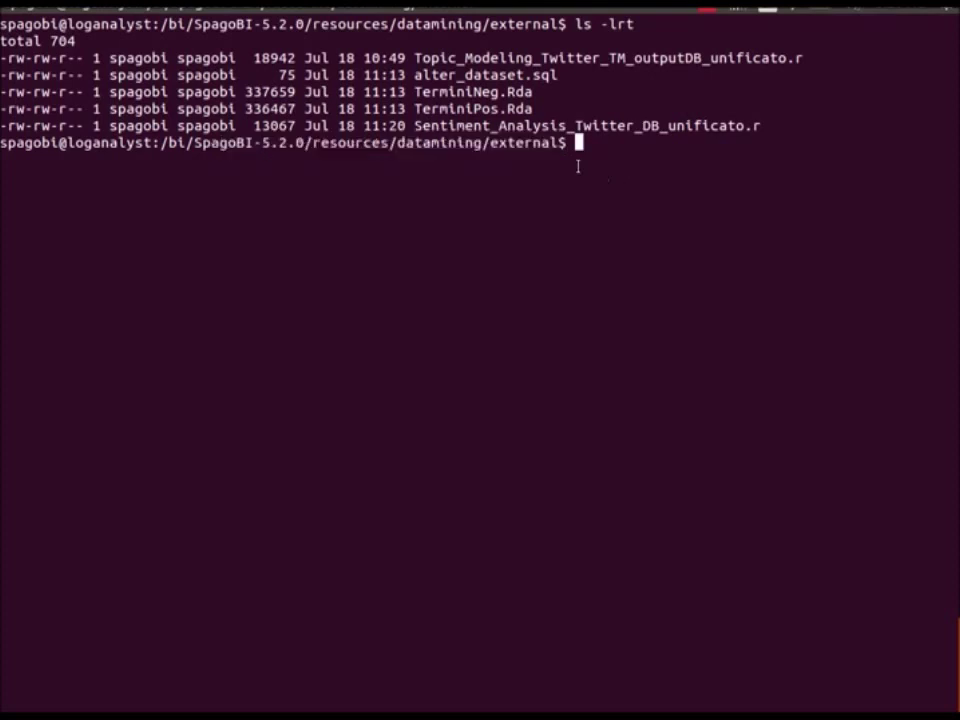
pyautogui.moveTo(418, 128); pyautogui.dragTo(663, 127)
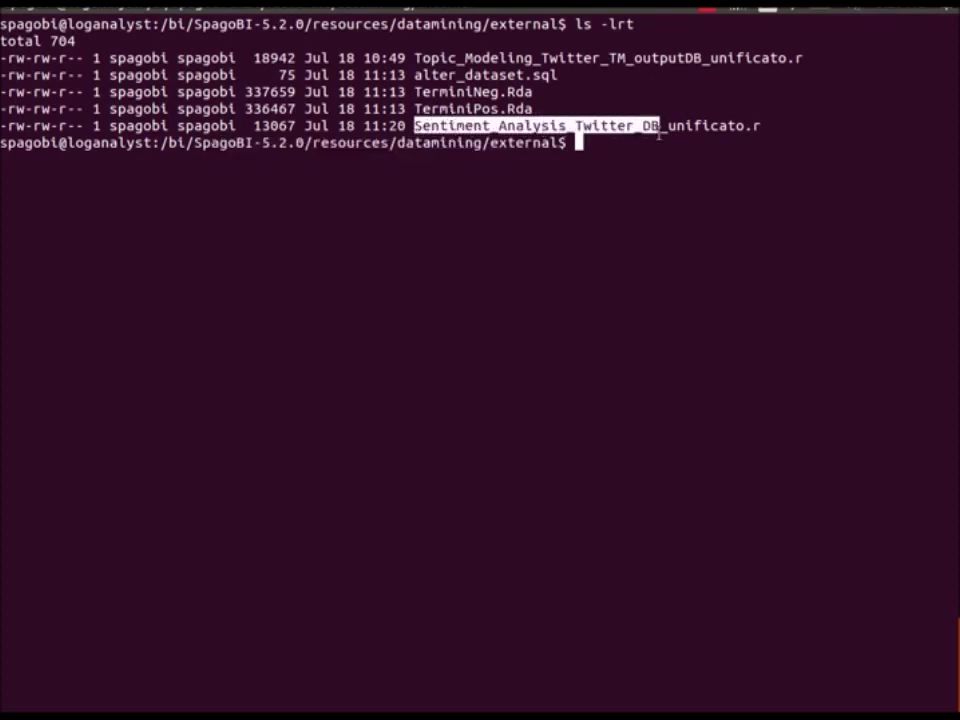
pyautogui.click(750, 133)
pyautogui.moveTo(750, 133); pyautogui.dragTo(760, 130)
pyautogui.doubleClick(635, 127)
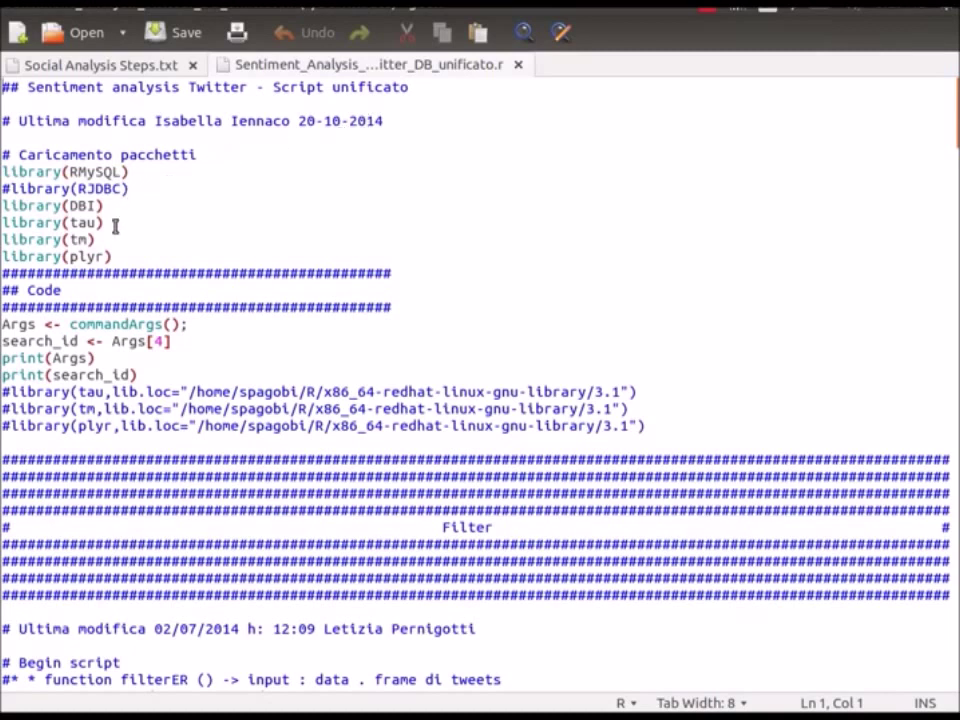
# - Review the script's package-loading library lines and print(search_id) section, then scroll down
pyautogui.moveTo(114, 256); pyautogui.dragTo(3, 155)
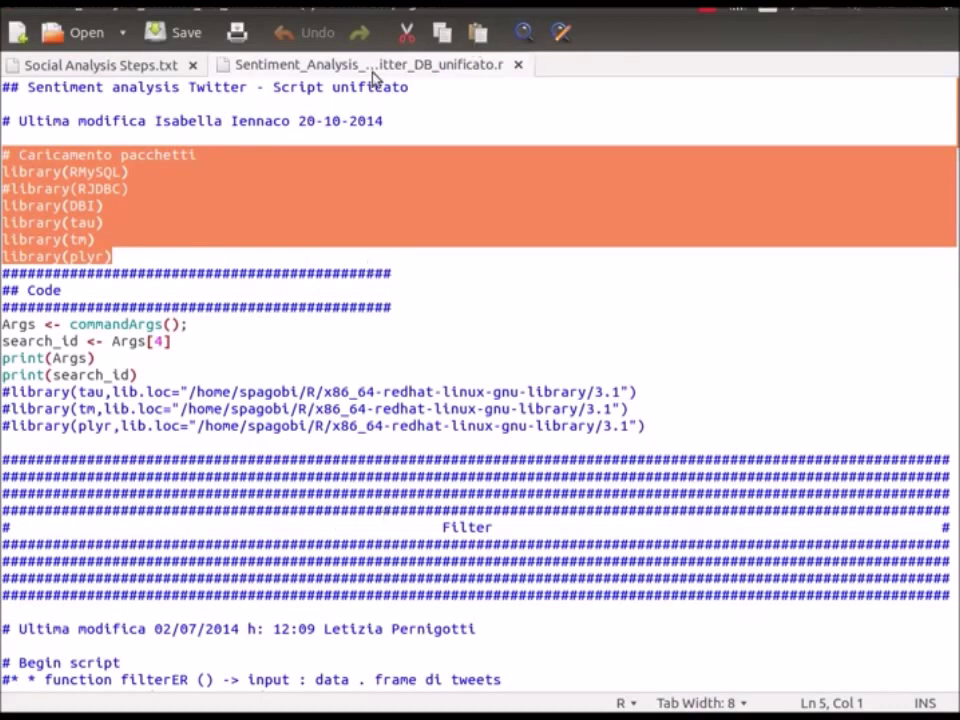
pyautogui.click(203, 358)
pyautogui.moveTo(203, 358); pyautogui.dragTo(203, 358)
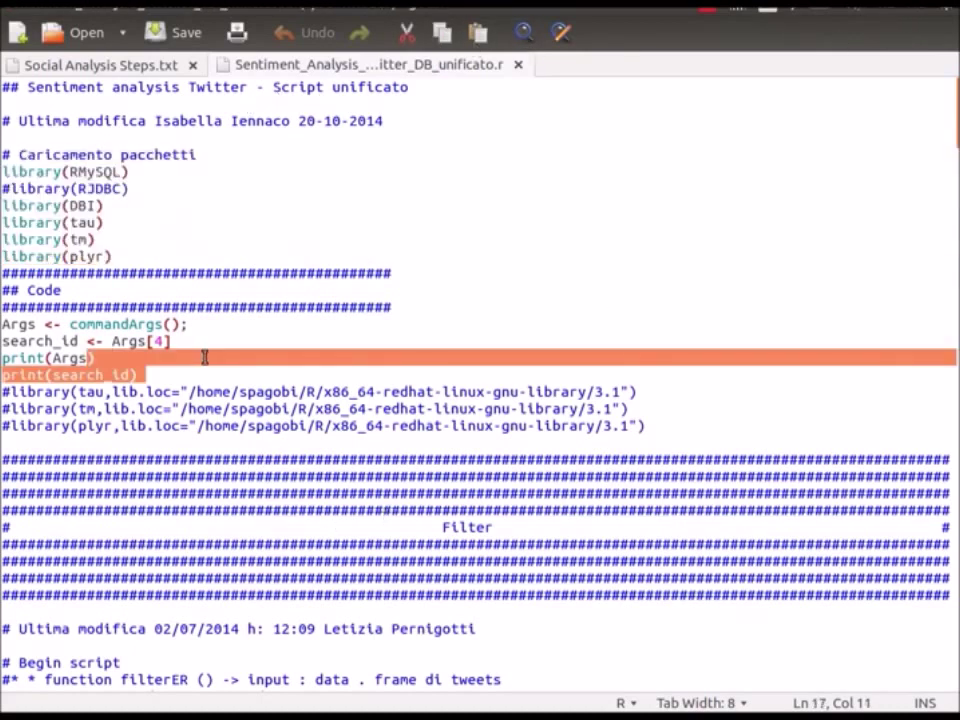
pyautogui.press('Right')
pyautogui.scroll(-3, 203, 373)
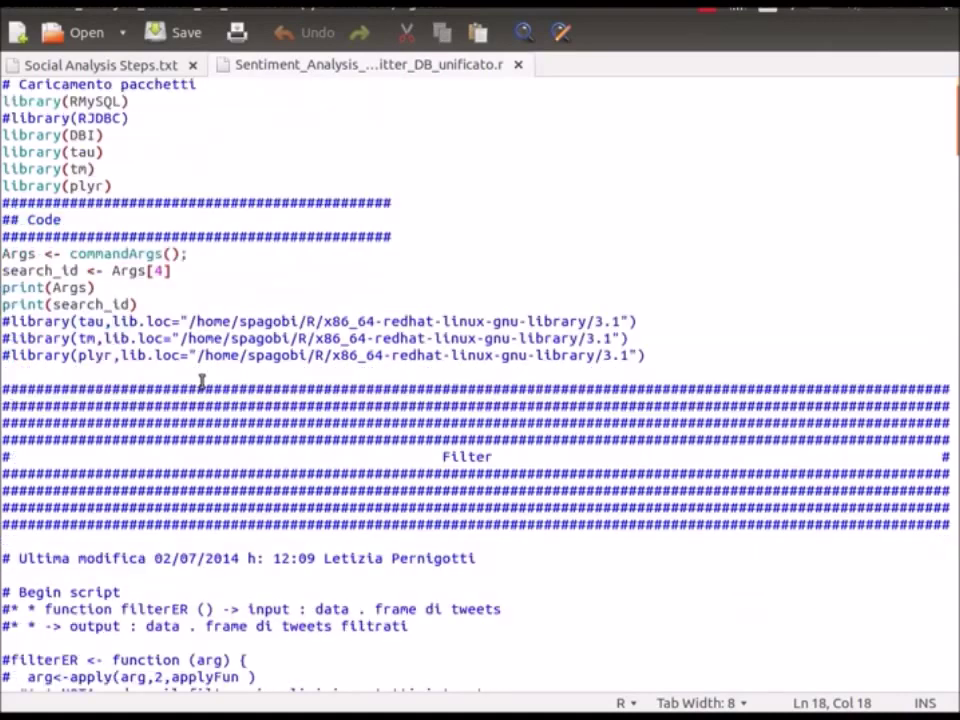
pyautogui.scroll(-1, 202, 382)
pyautogui.scroll(-4, 201, 383)
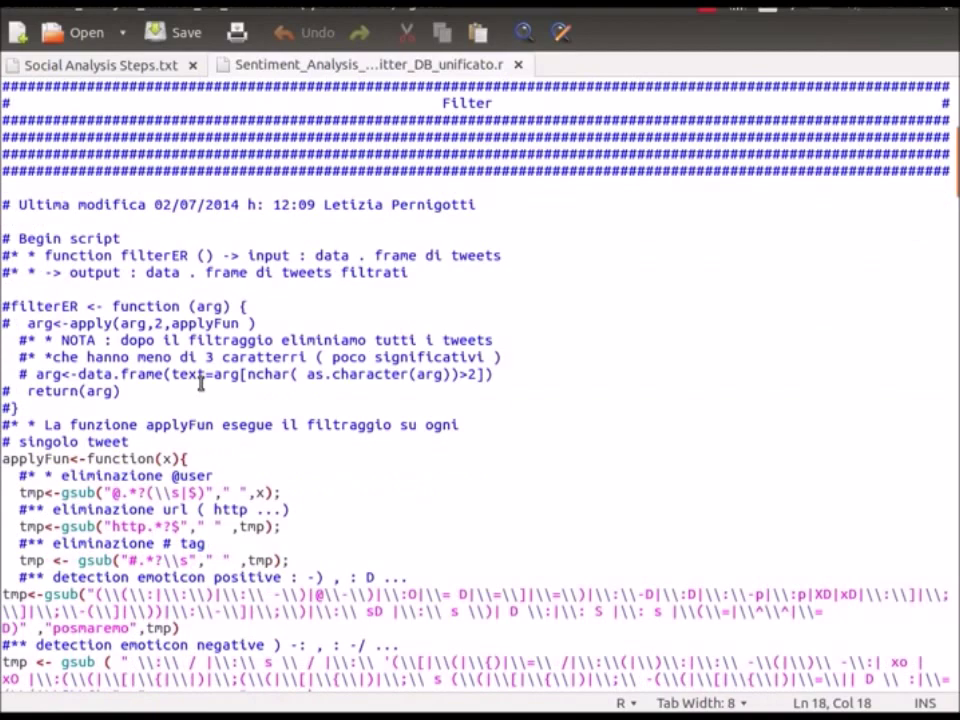
pyautogui.scroll(-1, 201, 383)
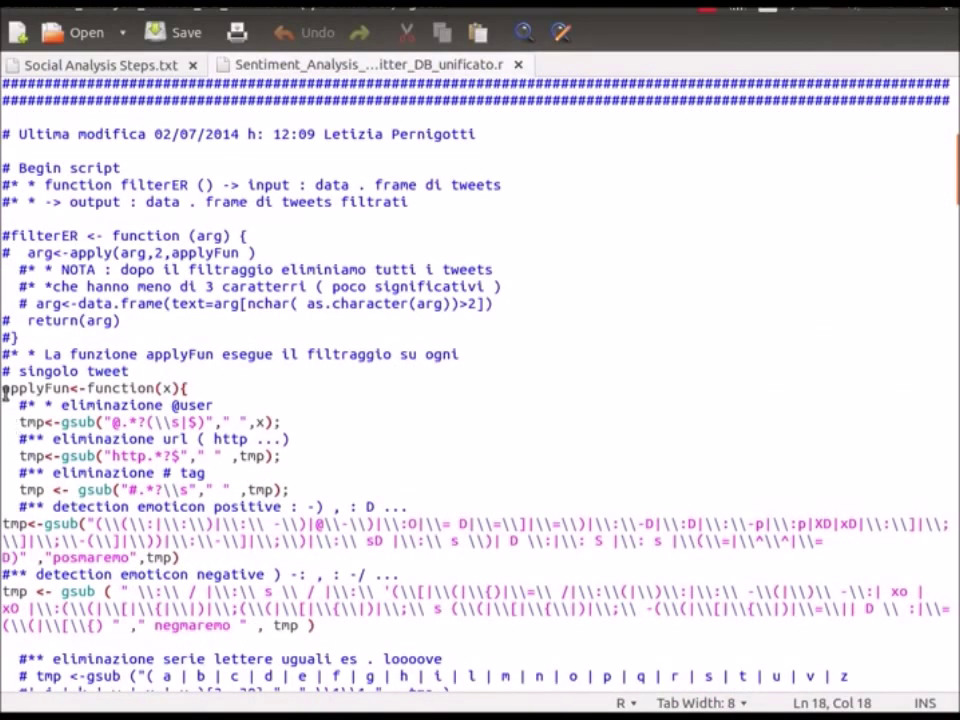
pyautogui.tripleClick(8, 389)
pyautogui.click(12, 389)
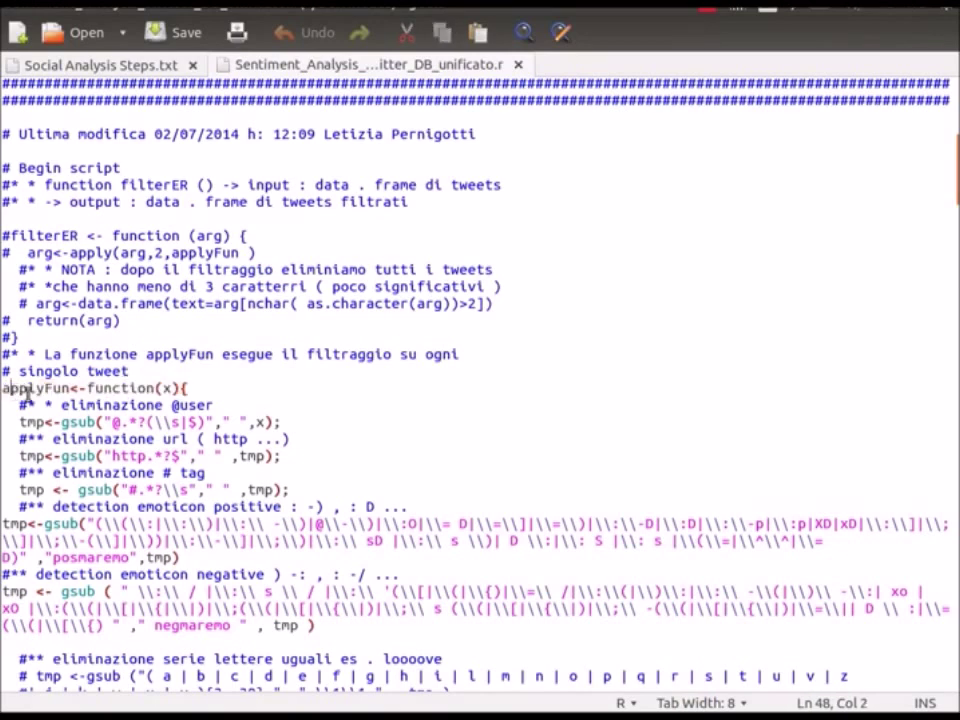
pyautogui.scroll(-1, 138, 390)
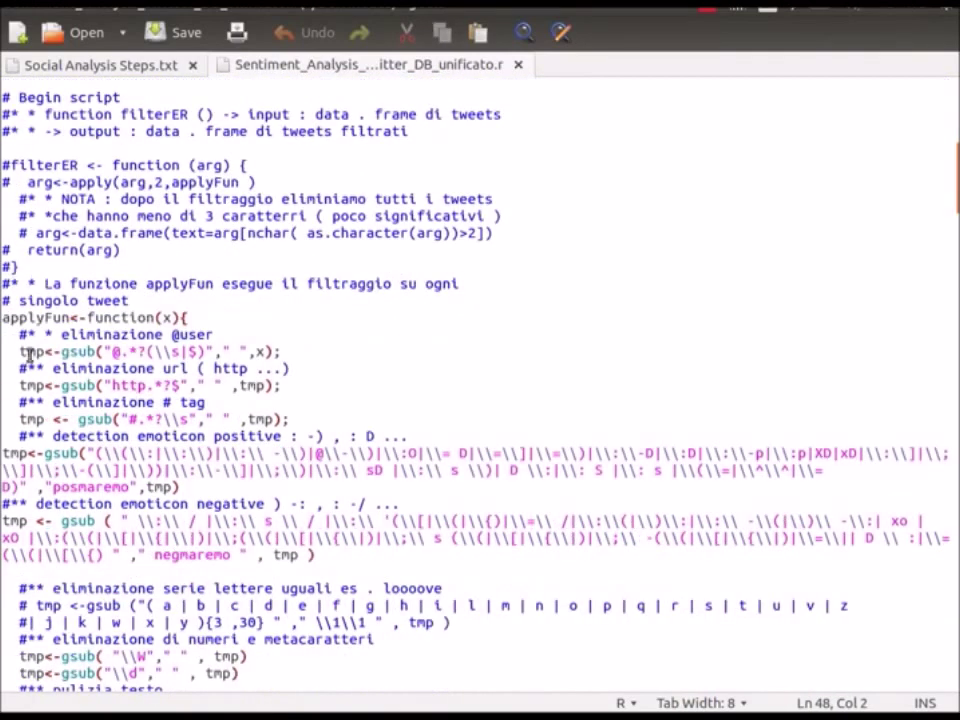
pyautogui.click(7, 352)
pyautogui.click(229, 340)
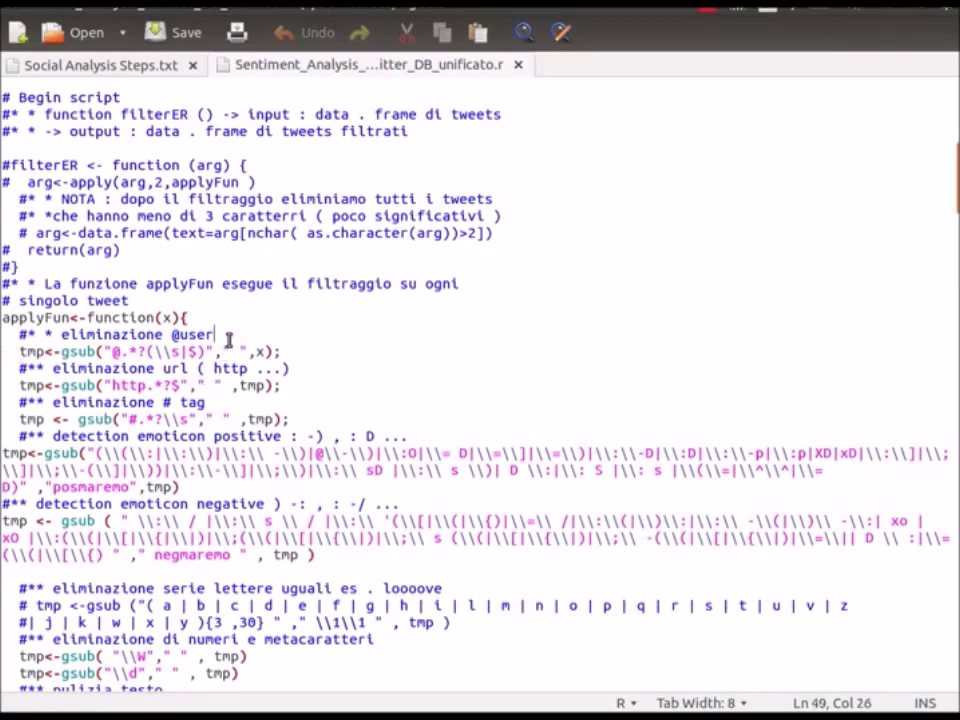
pyautogui.press('Return')
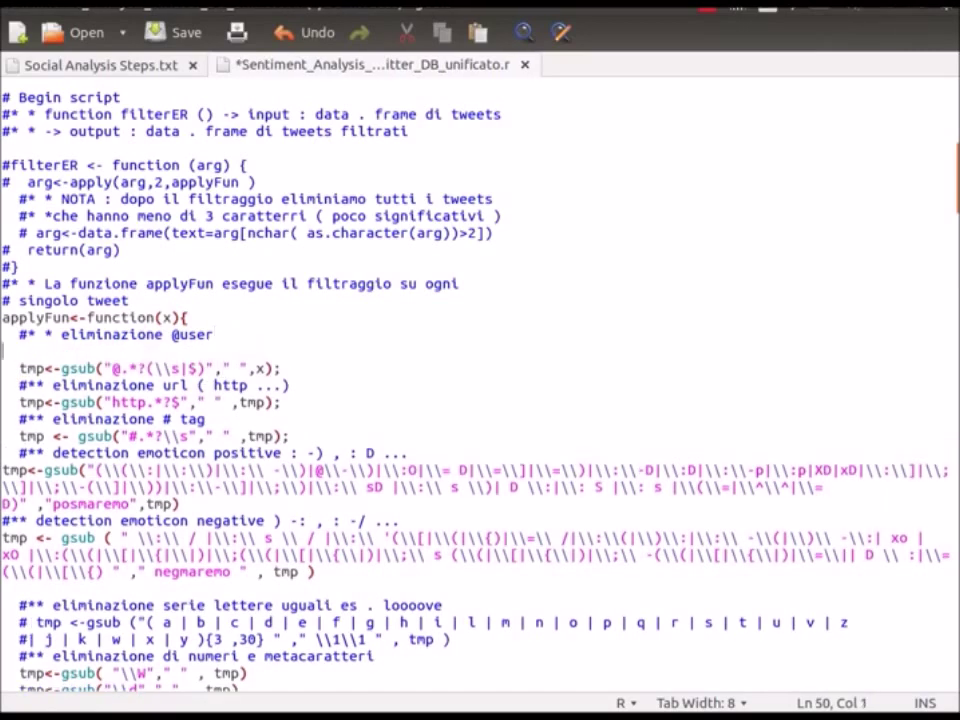
pyautogui.write('tmp<-"')
# - Copy the Missing In Action tweet text from the Twitter page in Firefox
pyautogui.moveTo(3, 440)
pyautogui.click(16, 495)
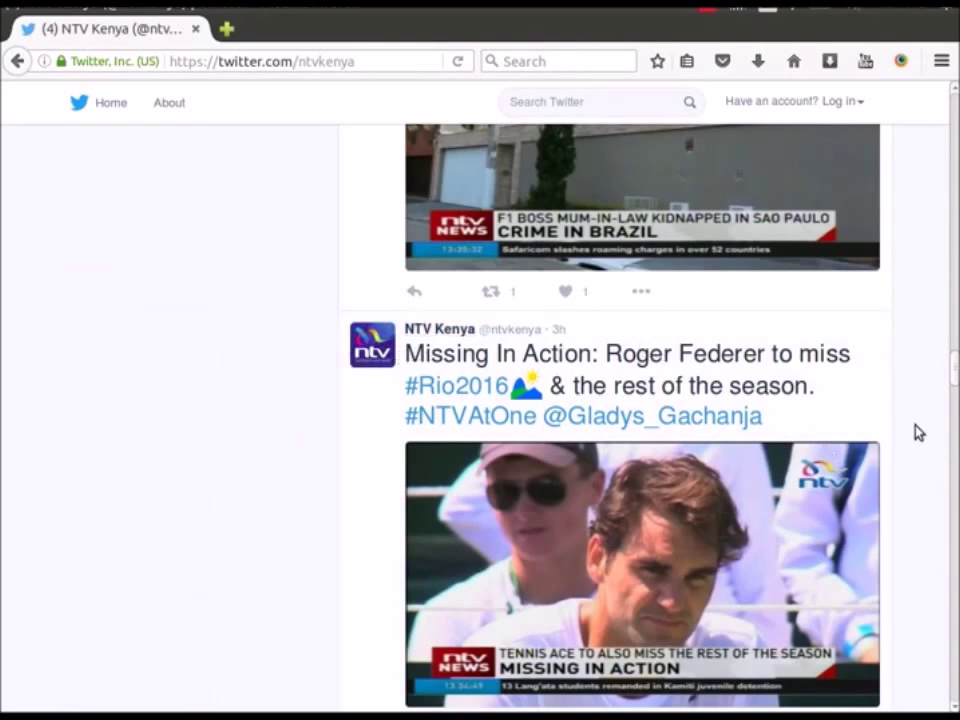
pyautogui.moveTo(765, 424); pyautogui.dragTo(414, 362)
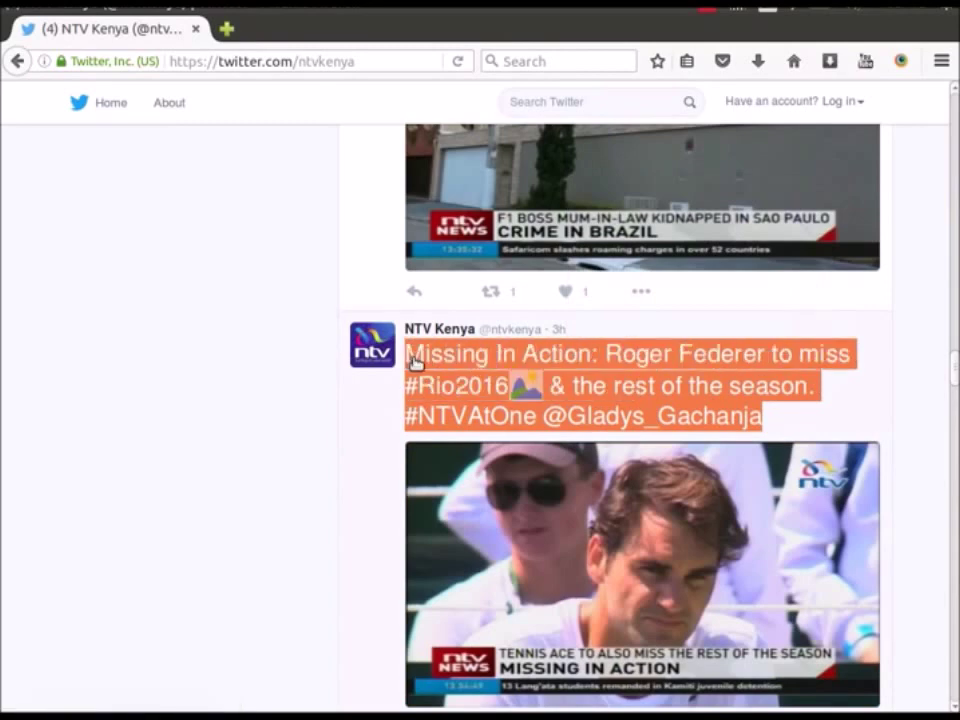
pyautogui.rightClick(414, 362)
pyautogui.click(429, 368)
pyautogui.moveTo(2, 295)
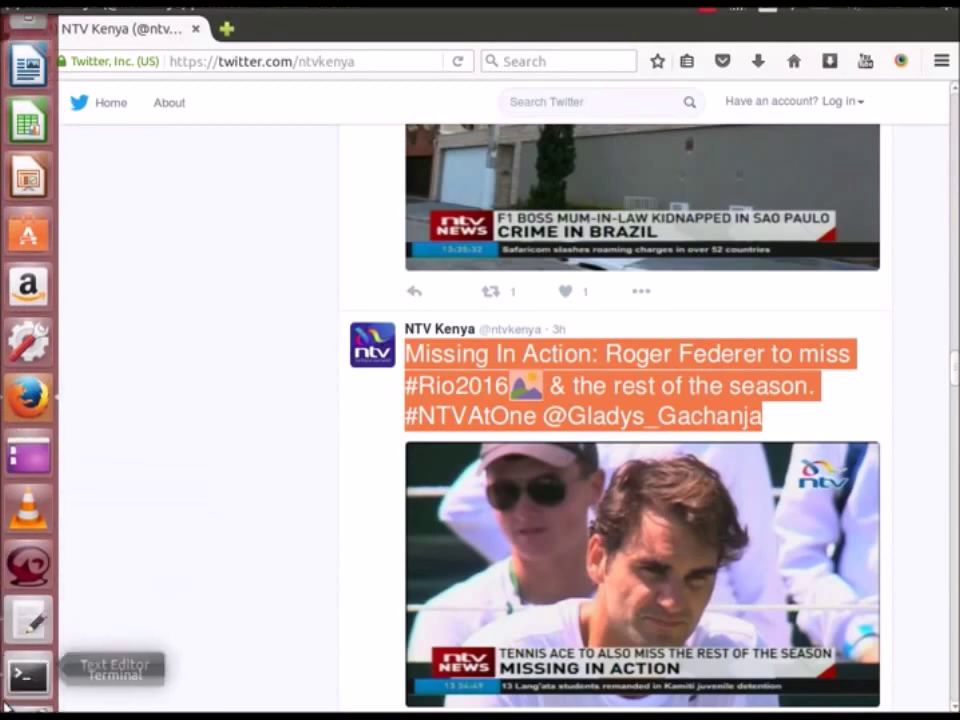
pyautogui.click(13, 572)
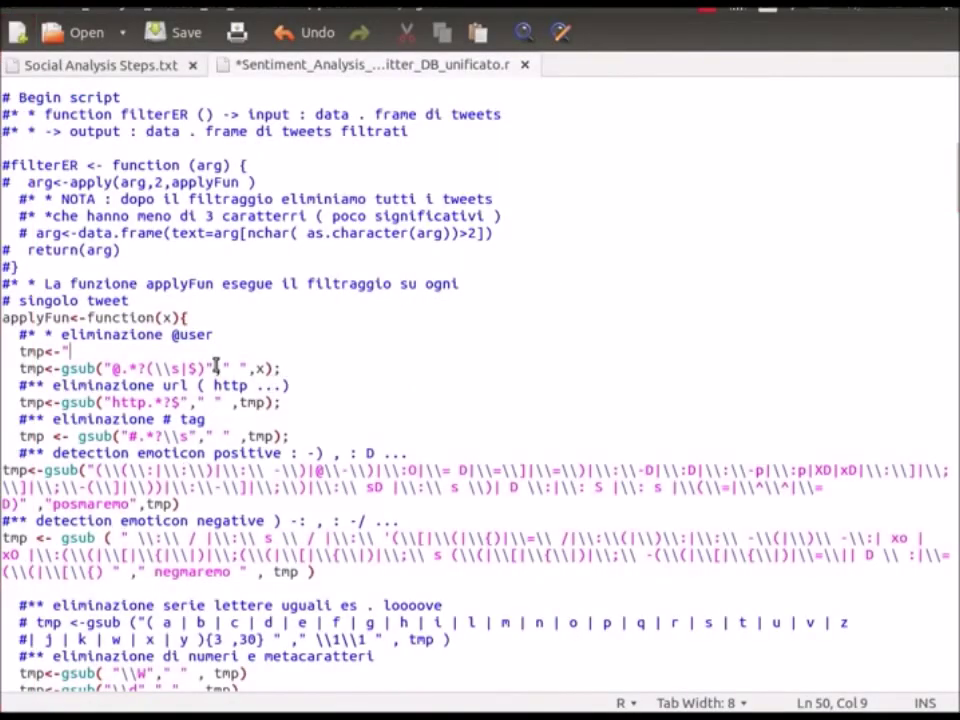
# - Paste the tweet after tmp<-" on line 50, close the quote, and select the line
pyautogui.hotkey('ctrl', 'v')
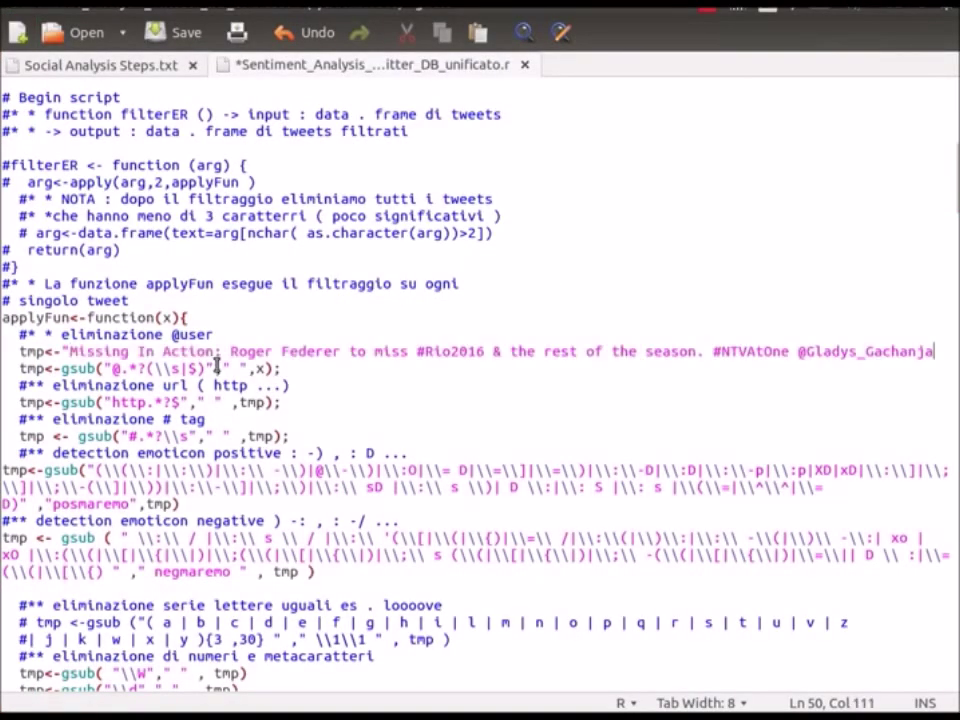
pyautogui.write('"')
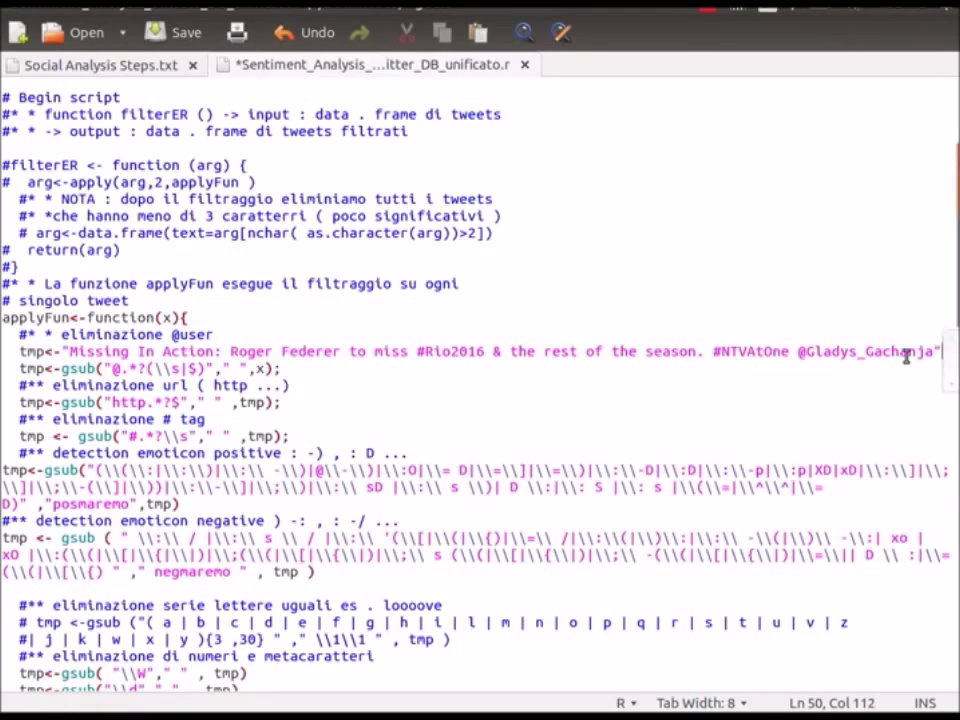
pyautogui.moveTo(20, 352); pyautogui.dragTo(938, 350)
pyautogui.scroll(-10, 937, 350)
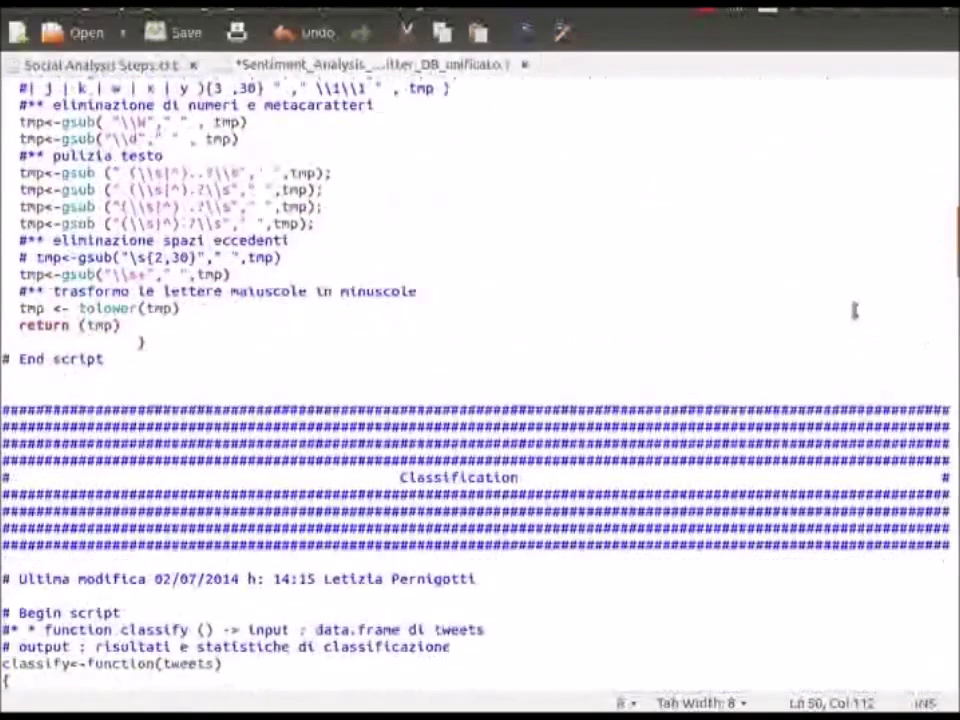
pyautogui.scroll(8, 851, 307)
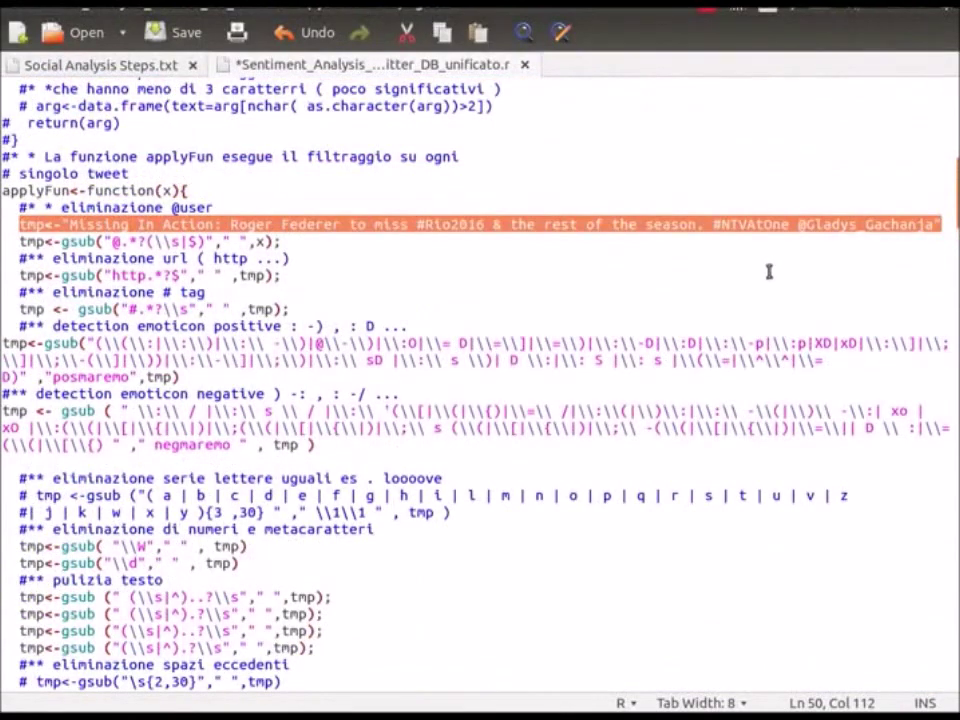
pyautogui.moveTo(2, 400)
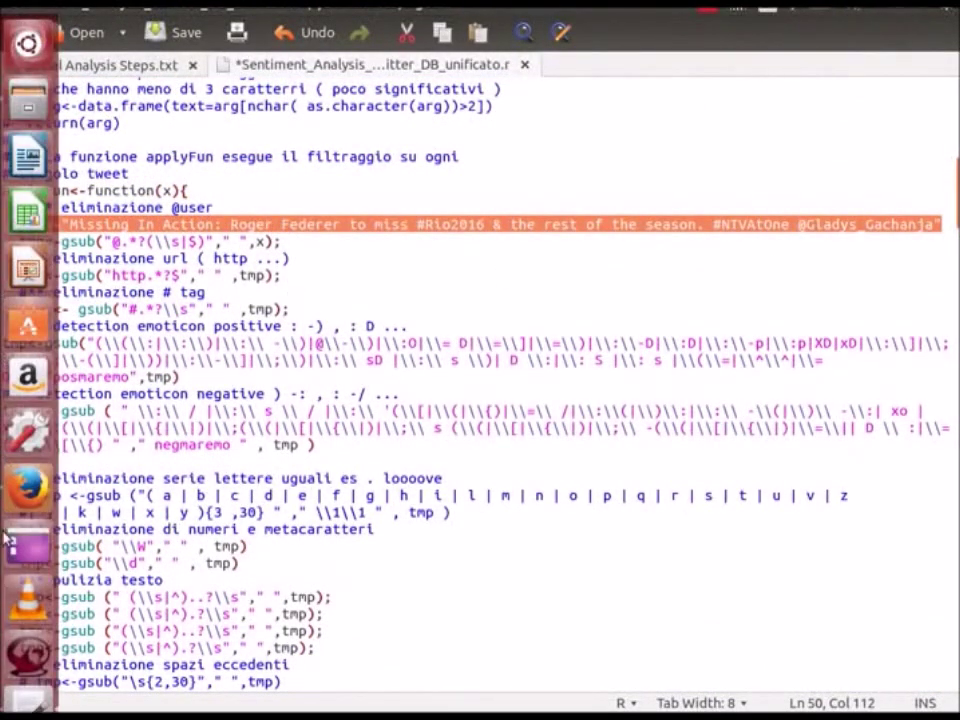
# - Start R, paste the tmp assignment holding the tweet, and print tmp
pyautogui.click(26, 403)
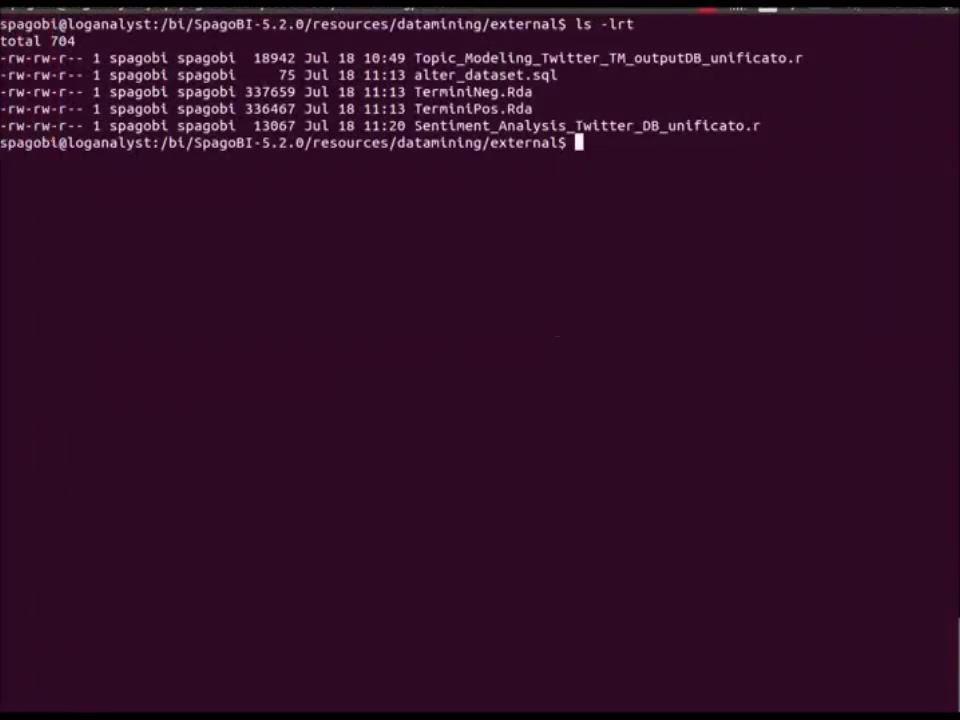
pyautogui.write('R')
pyautogui.press('Return')
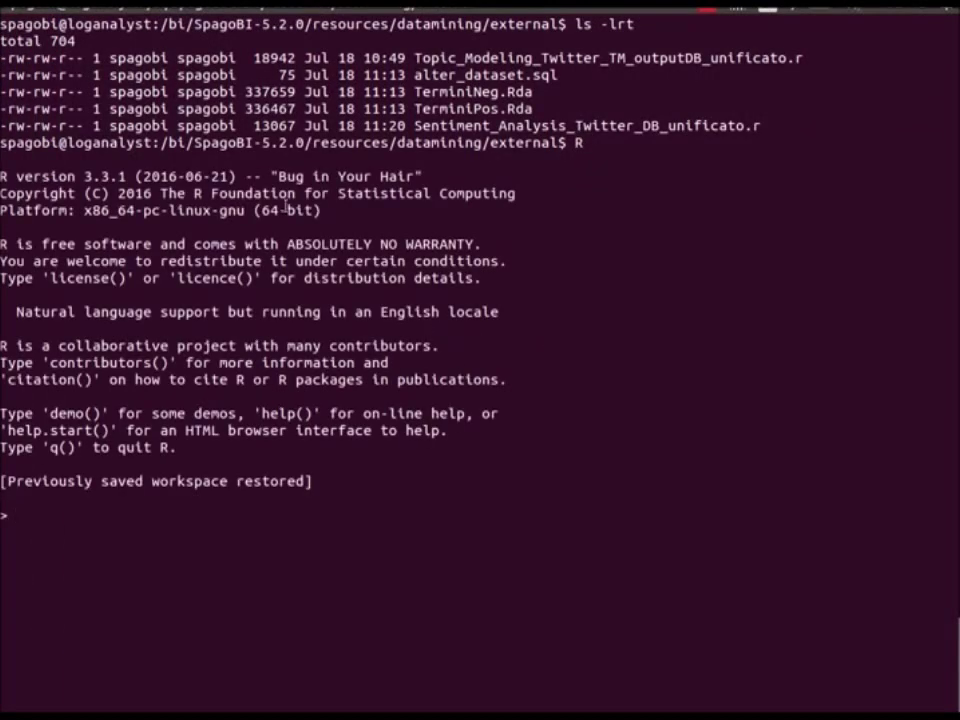
pyautogui.rightClick(288, 205)
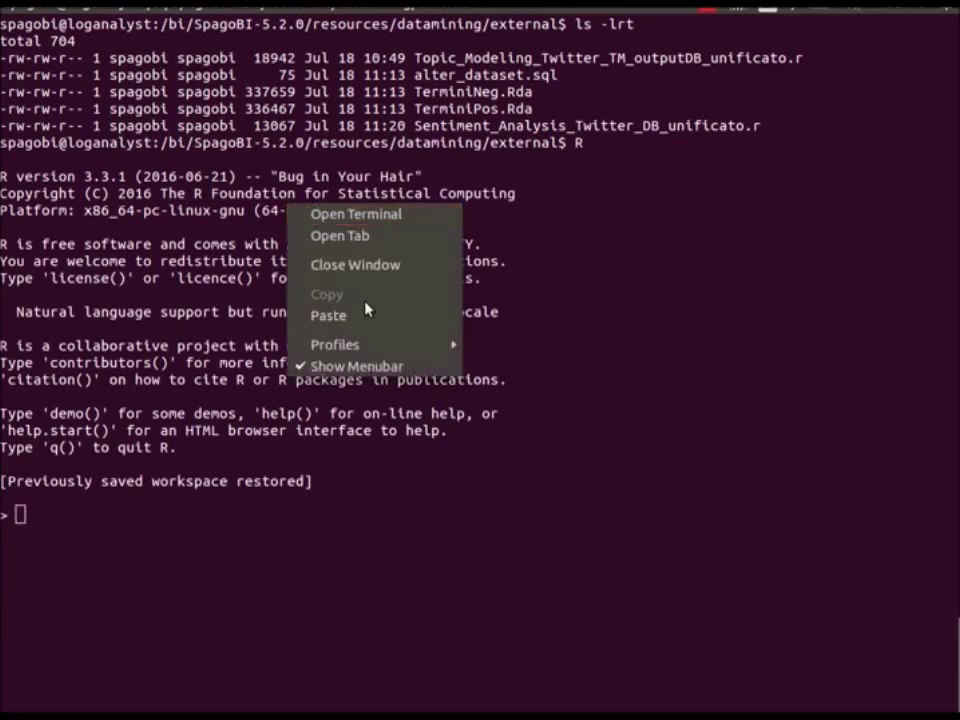
pyautogui.click(330, 316)
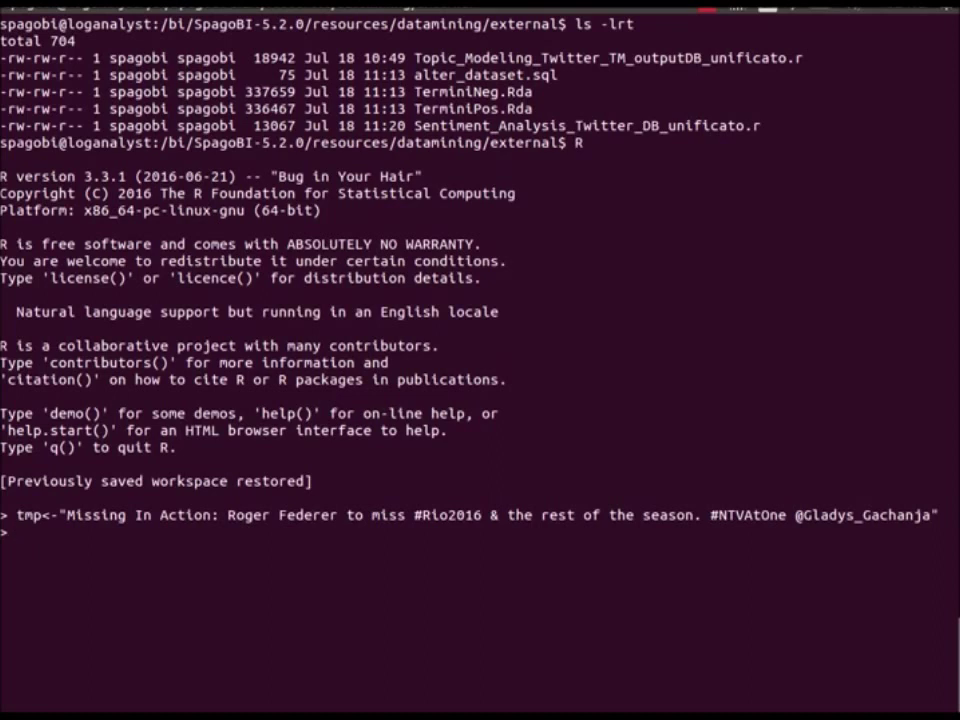
pyautogui.write('tmp')
pyautogui.press('Return')
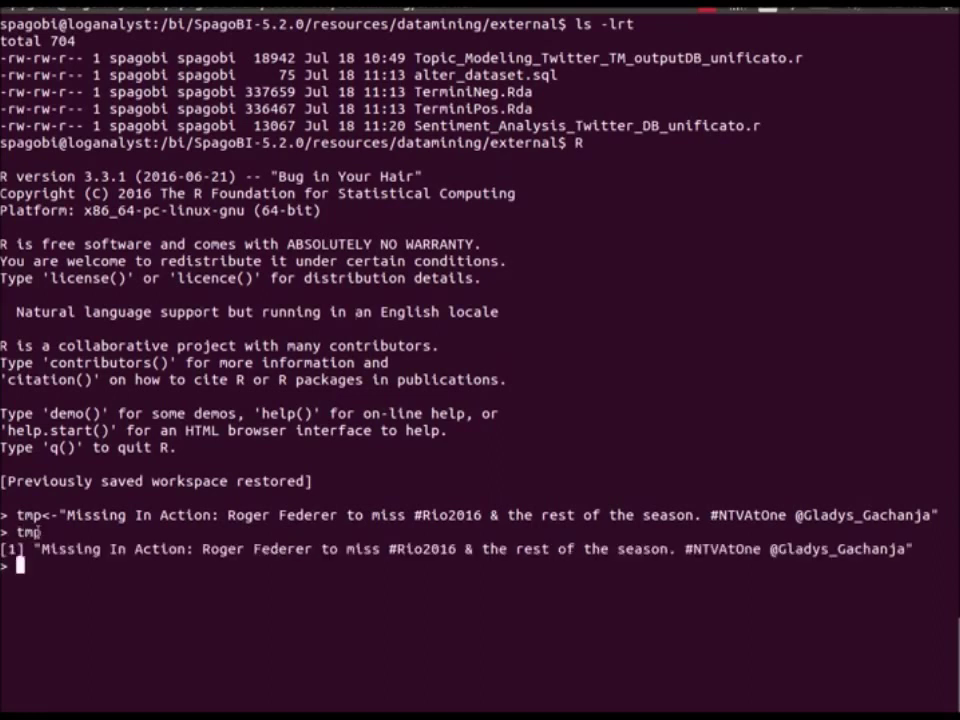
pyautogui.moveTo(36, 545); pyautogui.dragTo(955, 548)
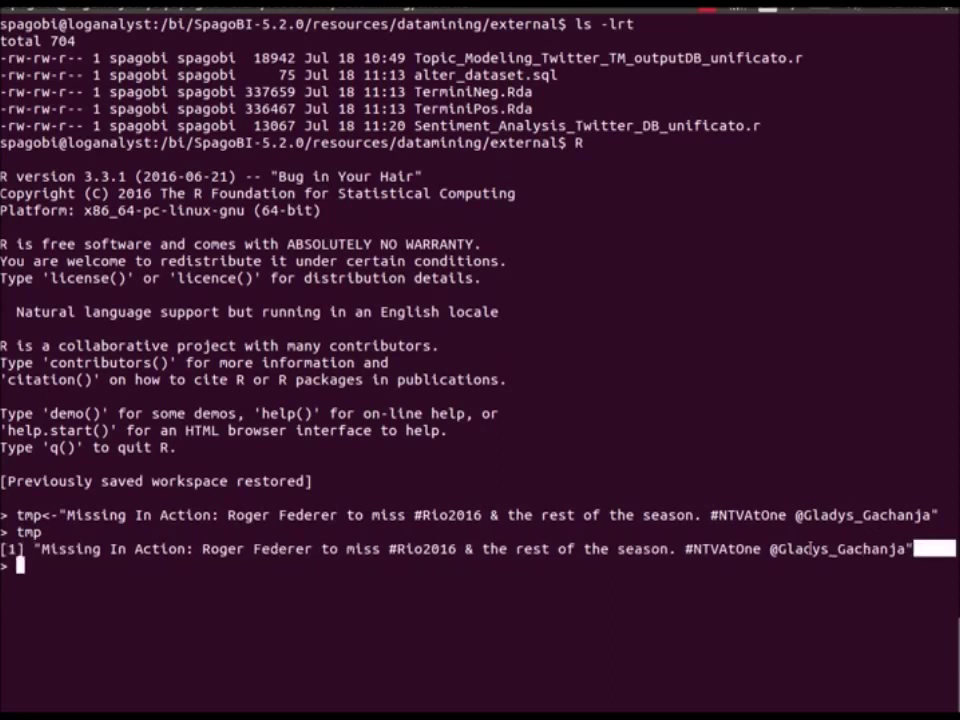
pyautogui.moveTo(3, 560)
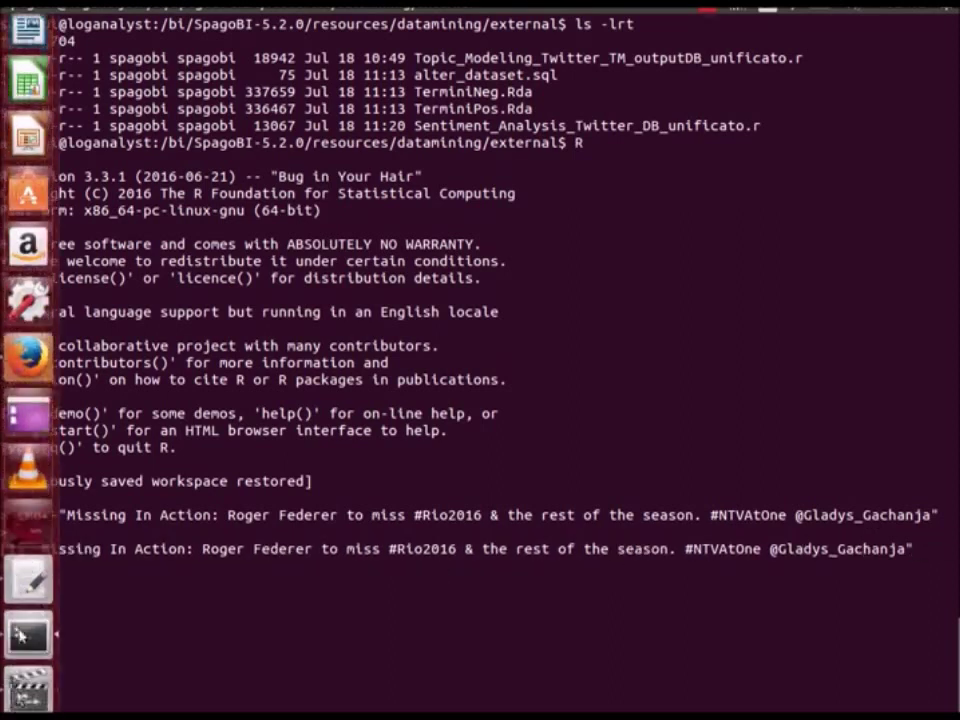
pyautogui.click(28, 580)
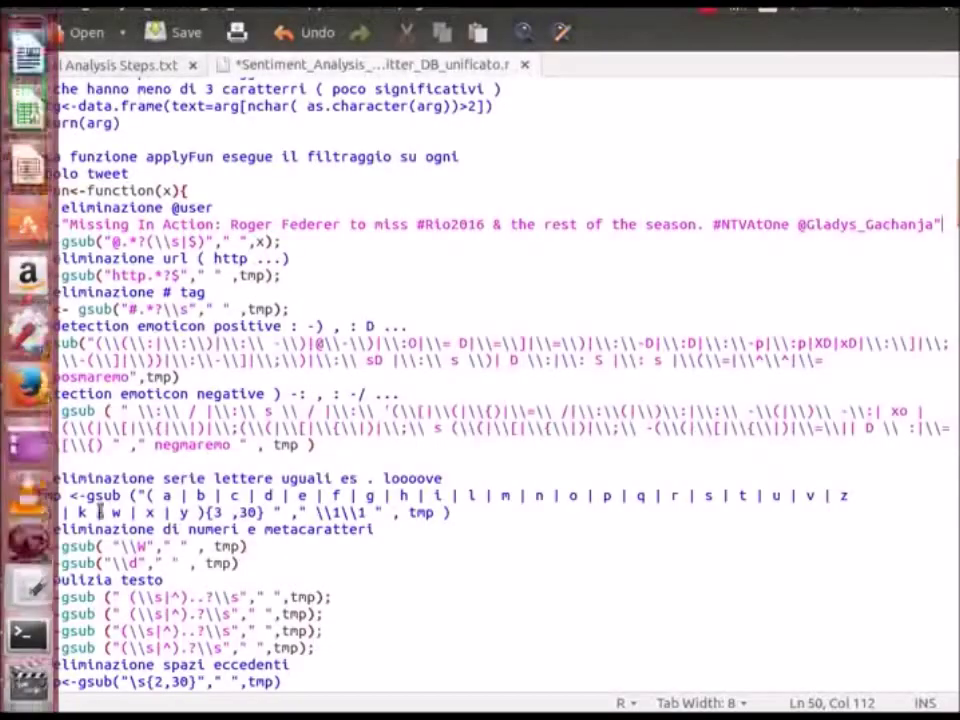
pyautogui.click(289, 241)
pyautogui.moveTo(290, 258); pyautogui.dragTo(213, 236)
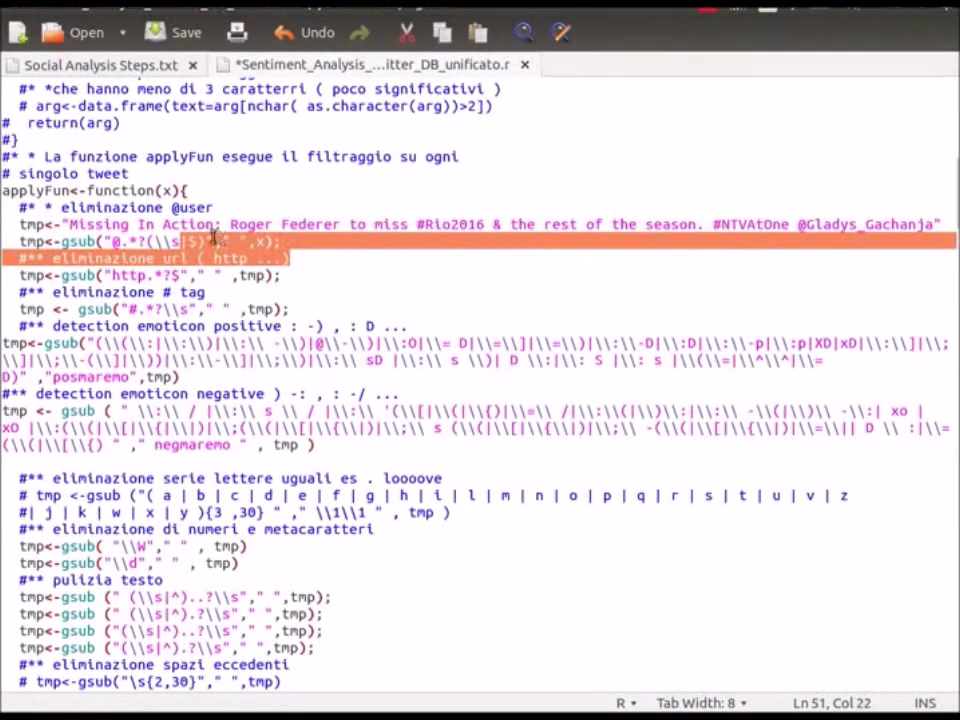
pyautogui.click(18, 252)
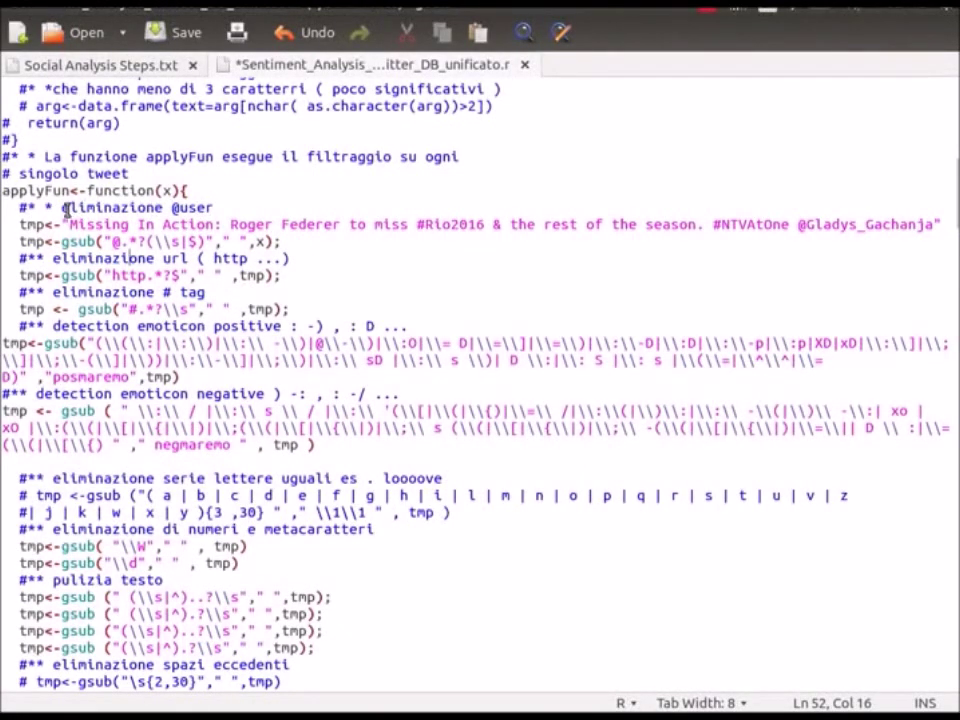
pyautogui.moveTo(20, 207); pyautogui.dragTo(218, 207)
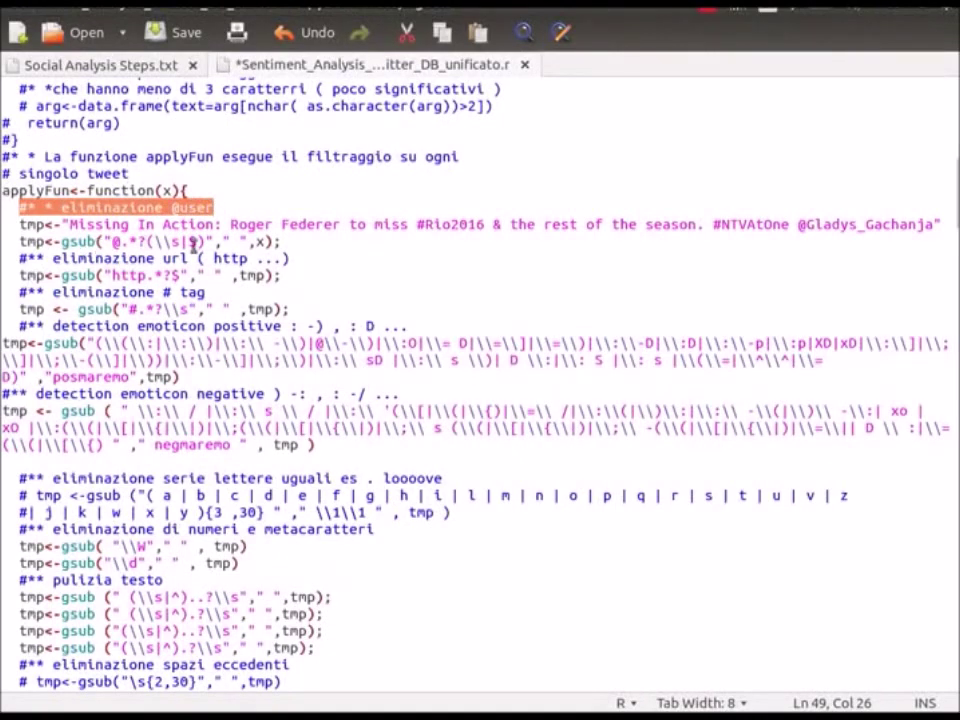
pyautogui.moveTo(280, 241); pyautogui.dragTo(22, 241)
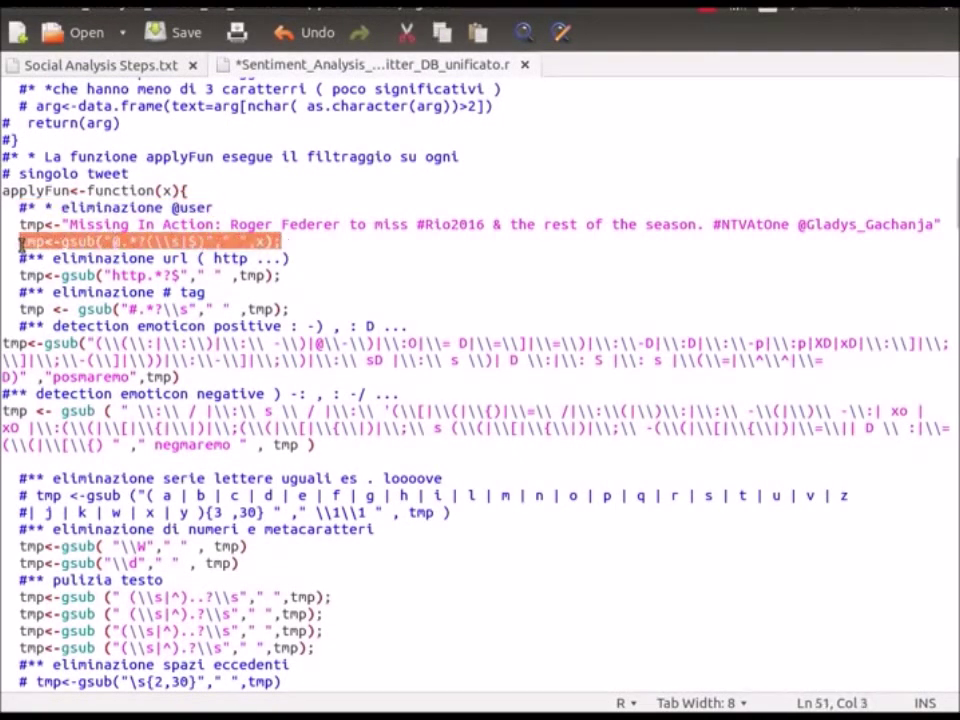
pyautogui.rightClick(24, 241)
pyautogui.click(75, 323)
pyautogui.moveTo(3, 306)
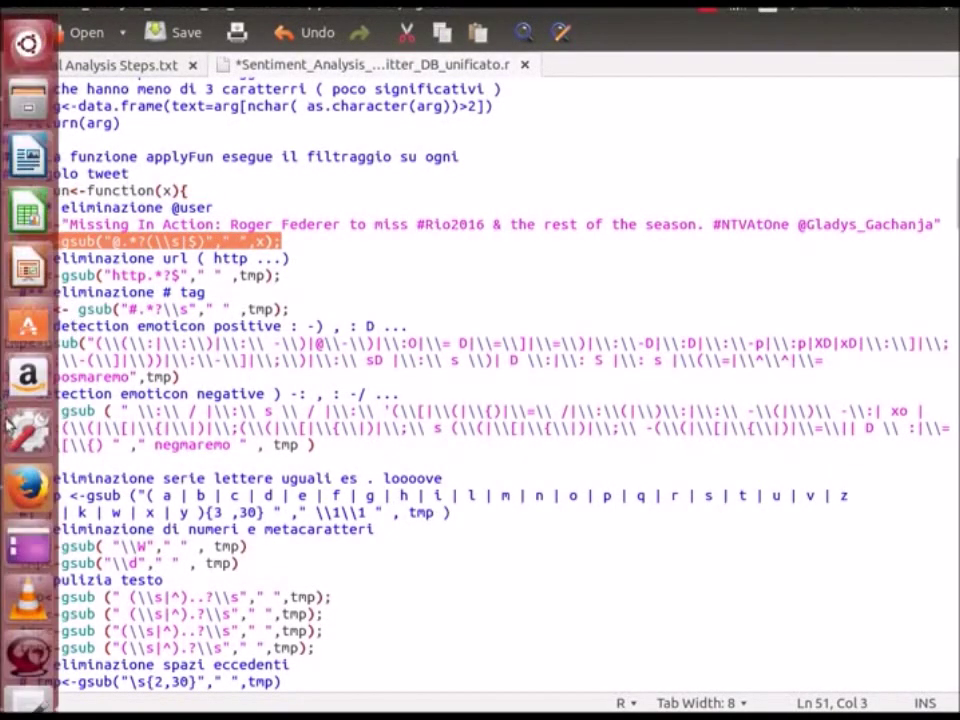
pyautogui.click(29, 592)
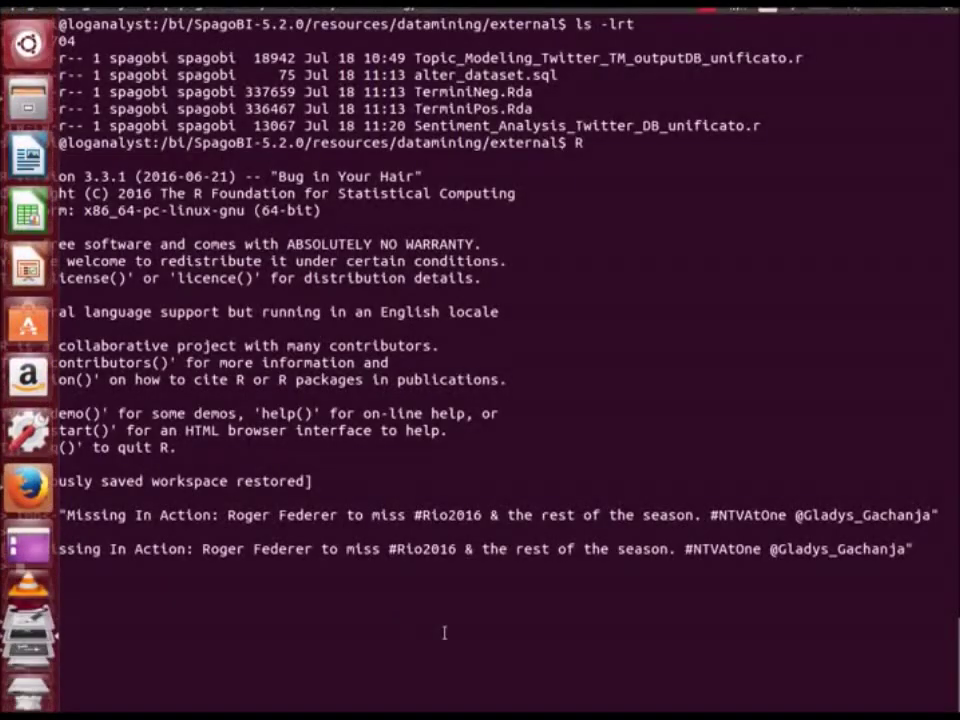
pyautogui.rightClick(500, 563)
pyautogui.click(586, 497)
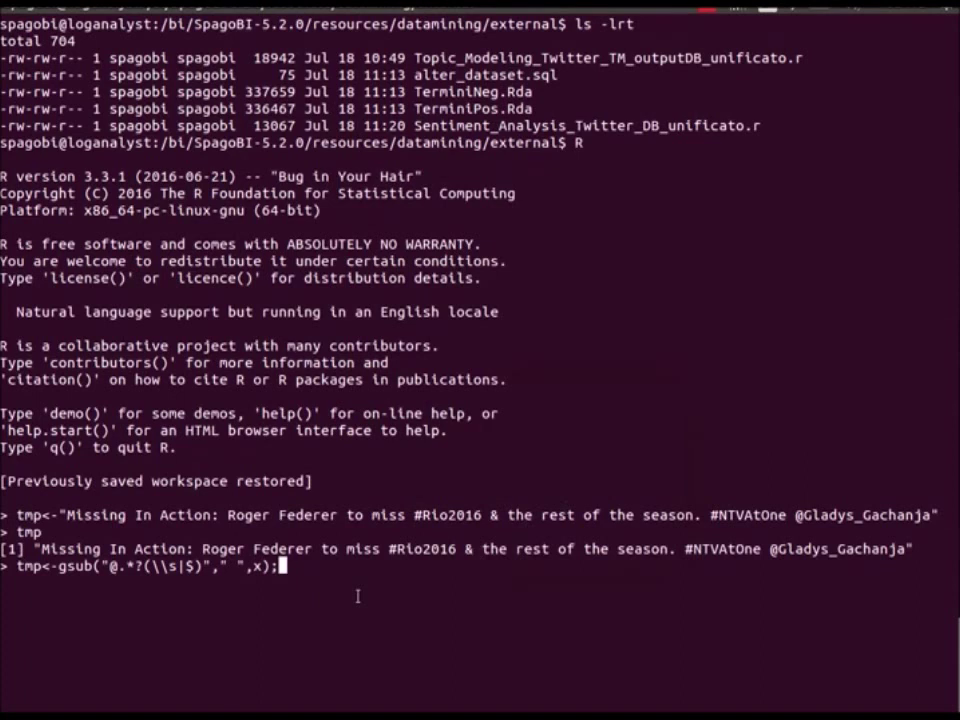
pyautogui.press('Return')
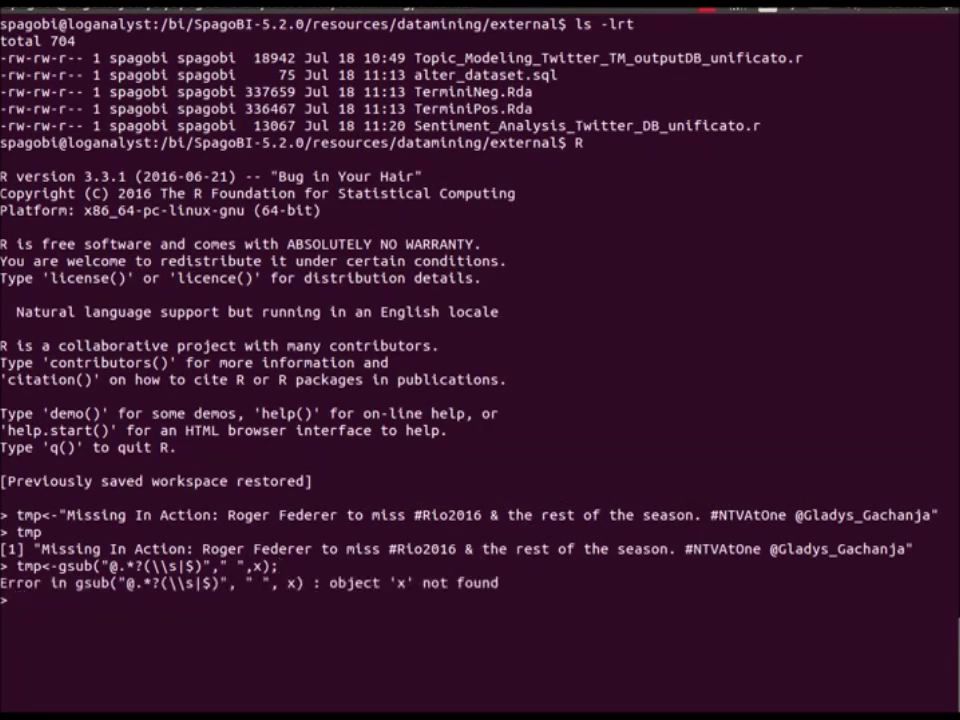
# - Rerun the gsub on tmp instead of x and print tmp, now ending #NTVAtOne
pyautogui.press('Up')
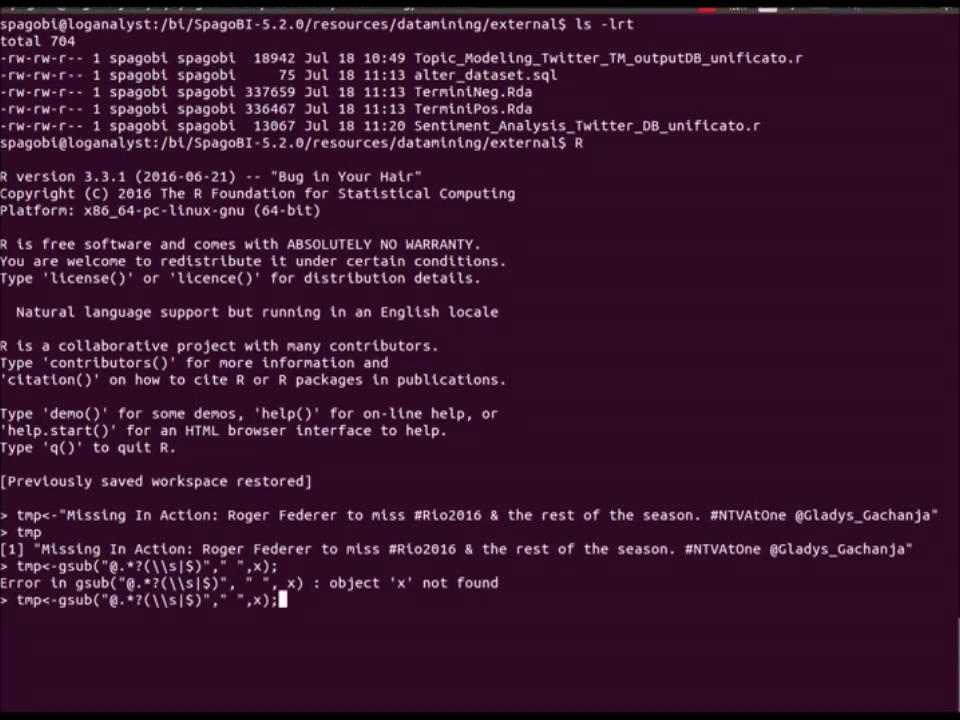
pyautogui.press('Left')
pyautogui.press('Left')
pyautogui.write('tmp')
pyautogui.press('Return')
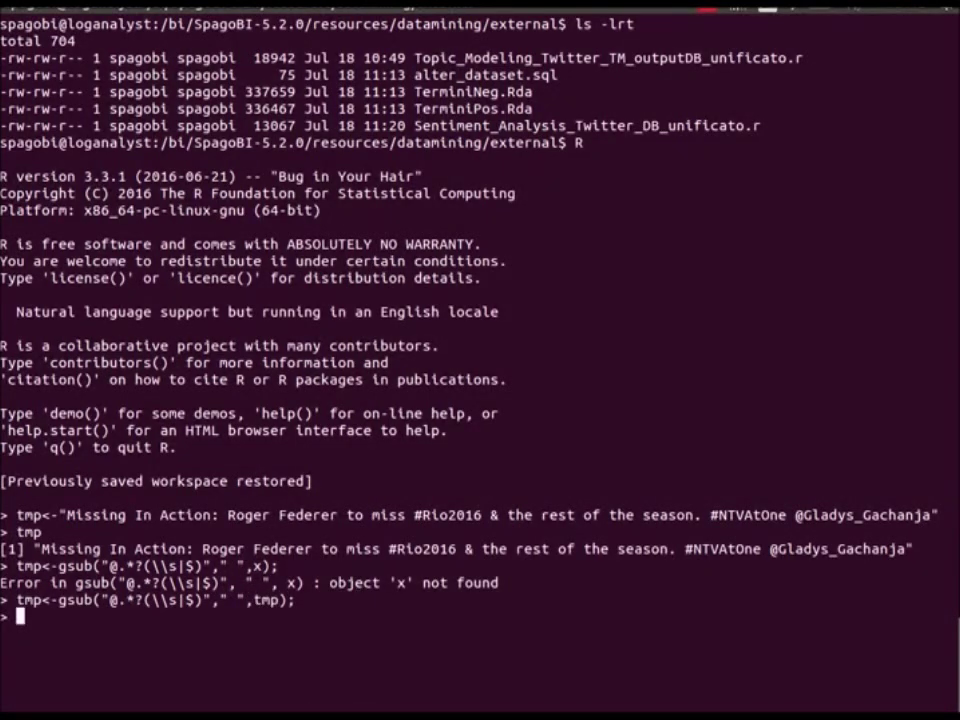
pyautogui.write('tmp')
pyautogui.press('Return')
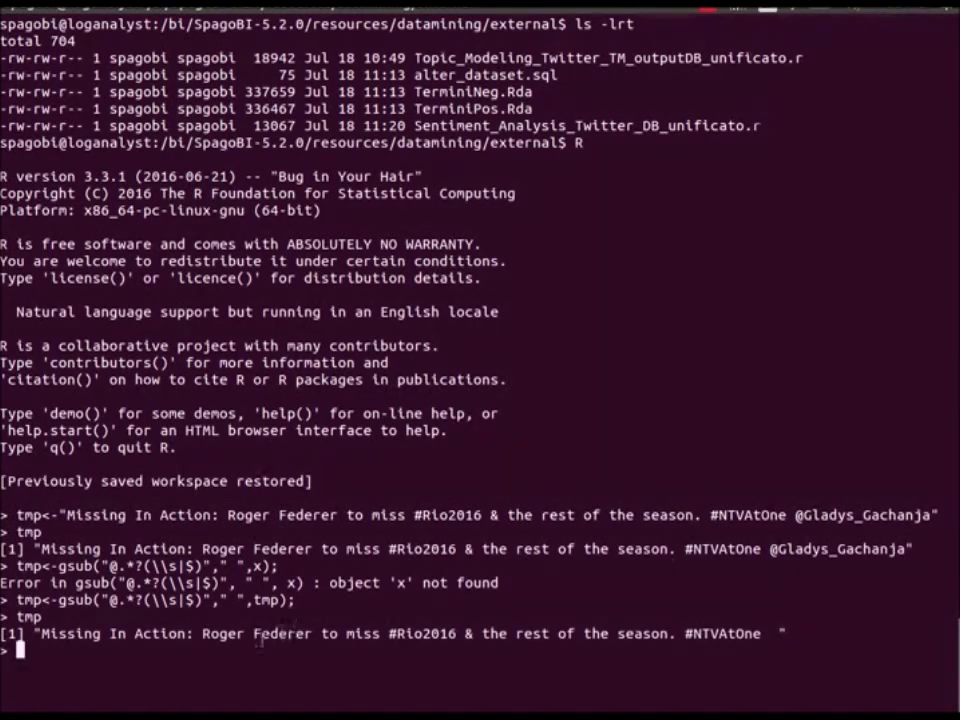
pyautogui.moveTo(44, 633); pyautogui.dragTo(763, 630)
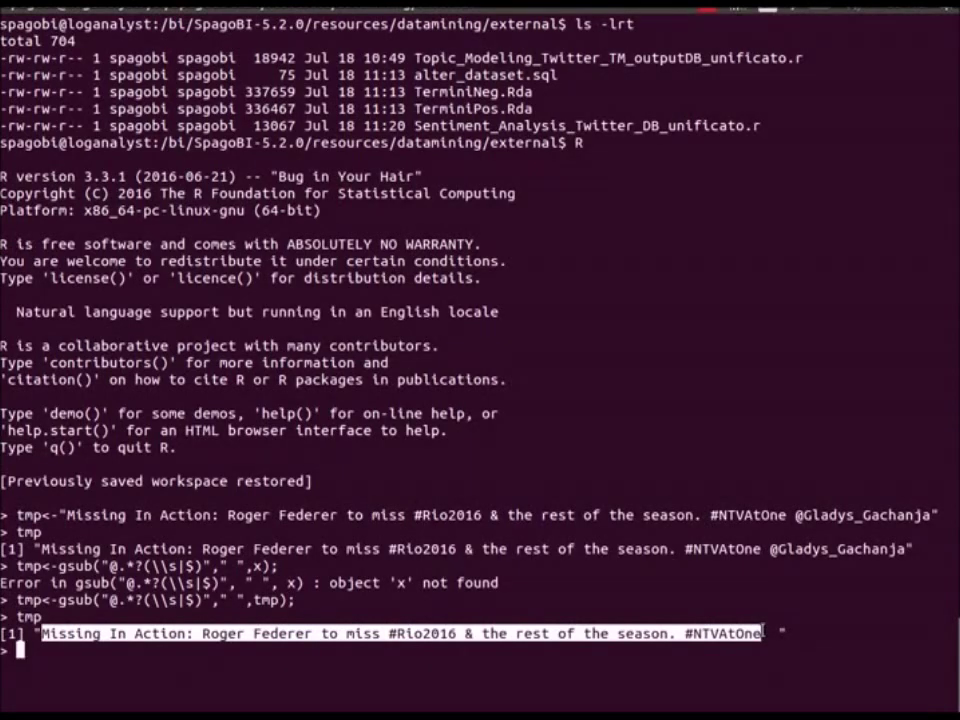
pyautogui.click(797, 515)
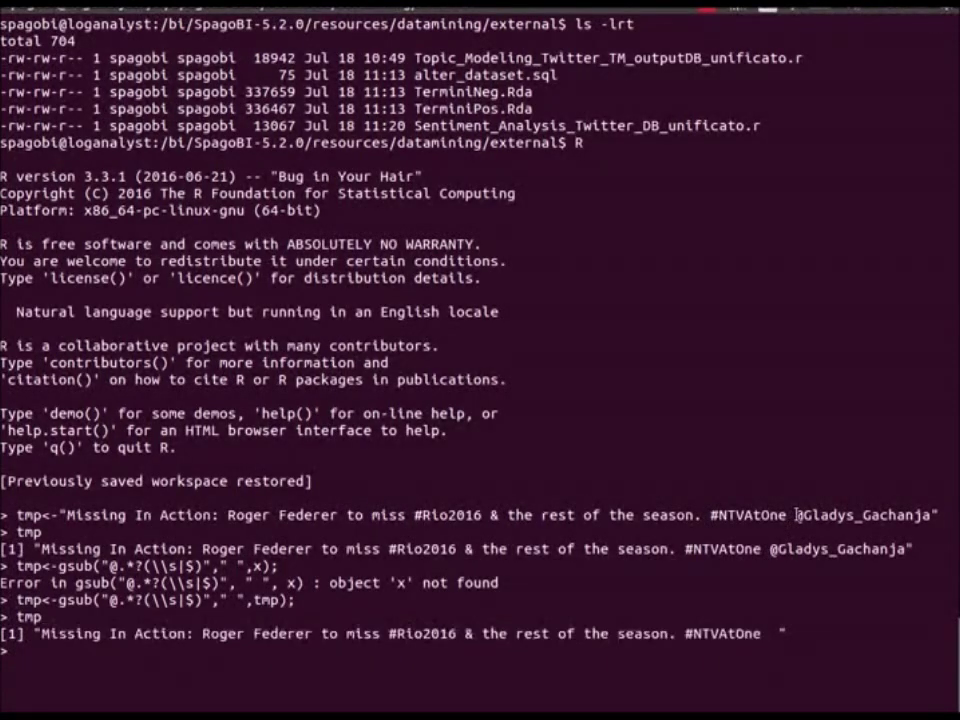
pyautogui.moveTo(797, 515); pyautogui.dragTo(918, 515)
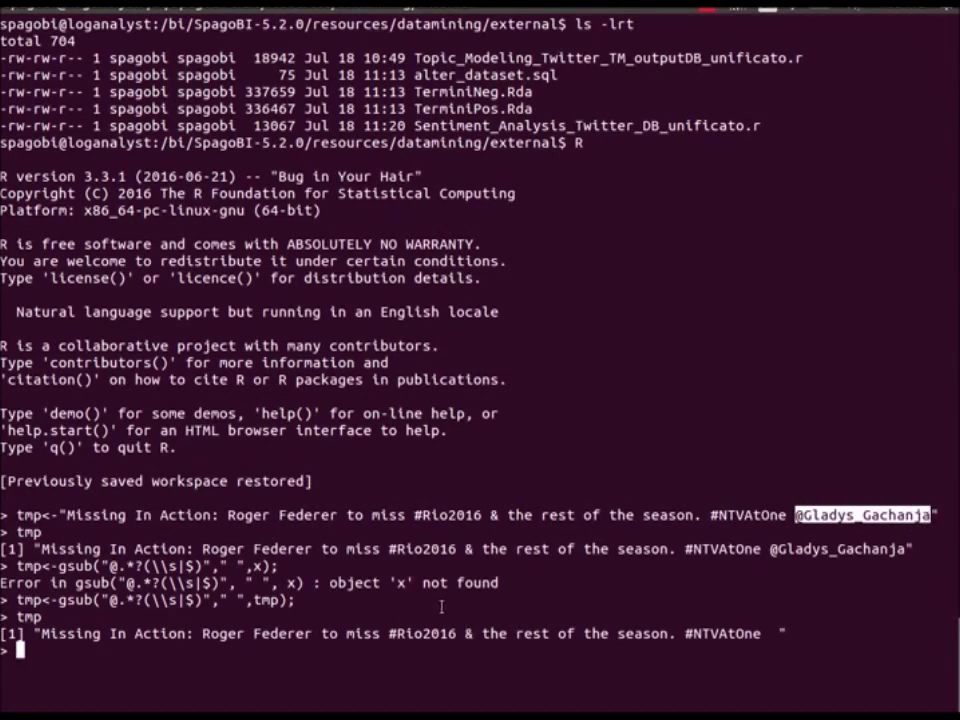
pyautogui.click(30, 688)
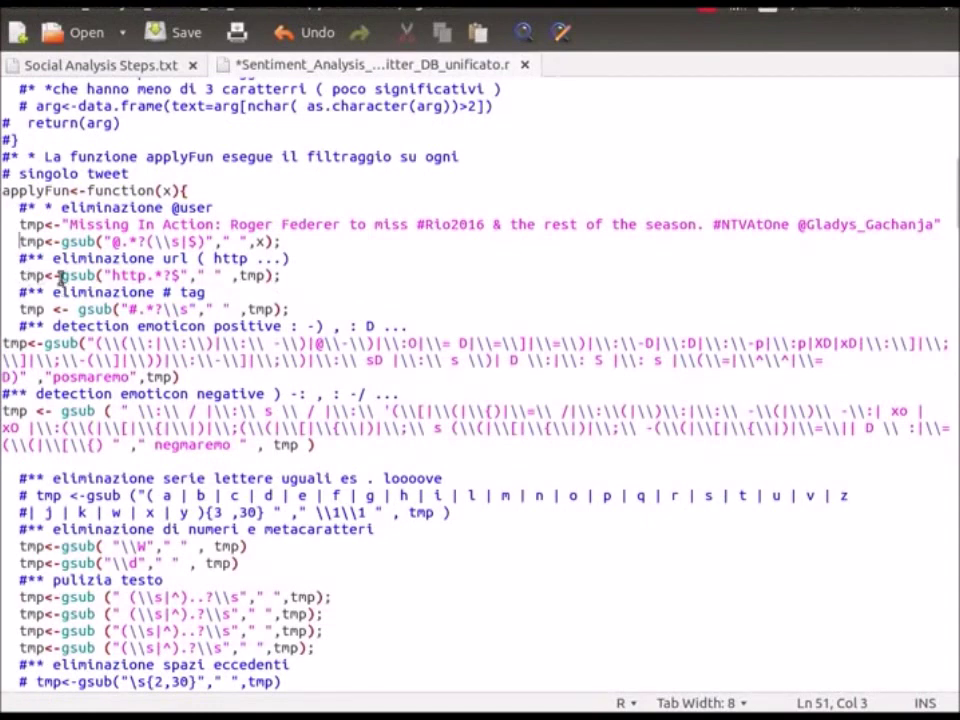
# - Copy the URL-removal gsub line with the http.*?$ pattern from the script
pyautogui.moveTo(281, 241); pyautogui.dragTo(22, 241)
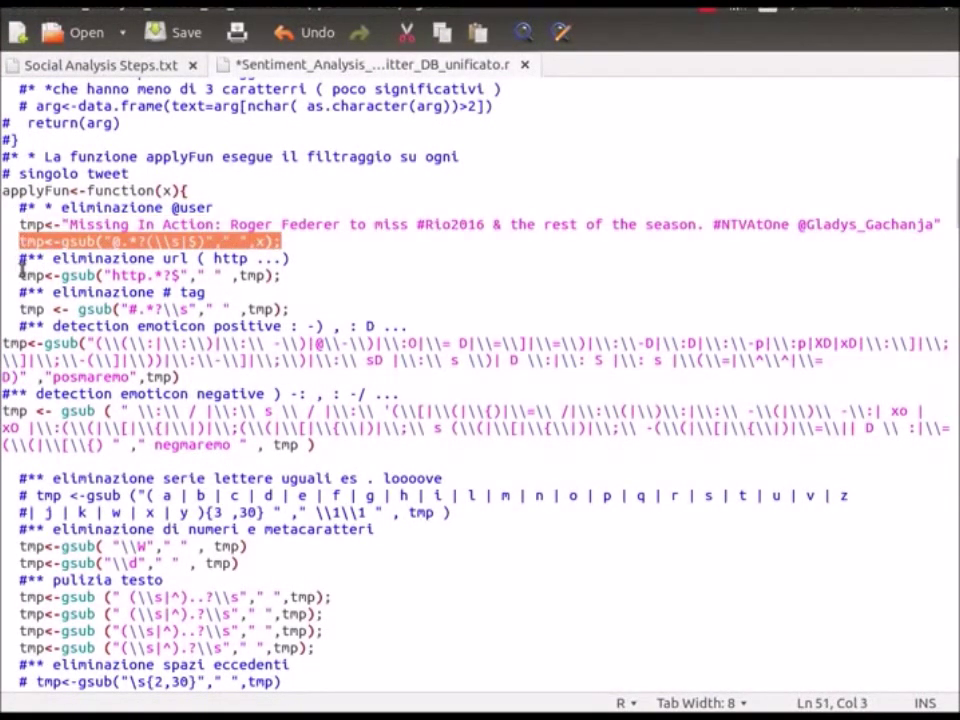
pyautogui.press('Down')
pyautogui.press('Down')
pyautogui.moveTo(180, 258); pyautogui.dragTo(247, 259)
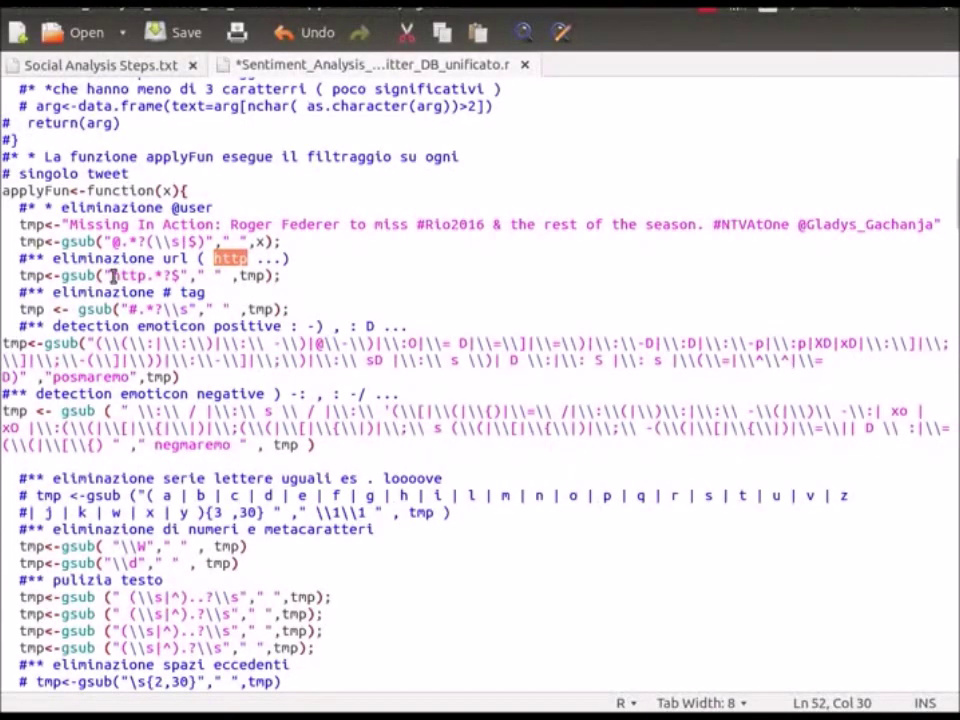
pyautogui.click(112, 276)
pyautogui.moveTo(112, 276); pyautogui.dragTo(154, 276)
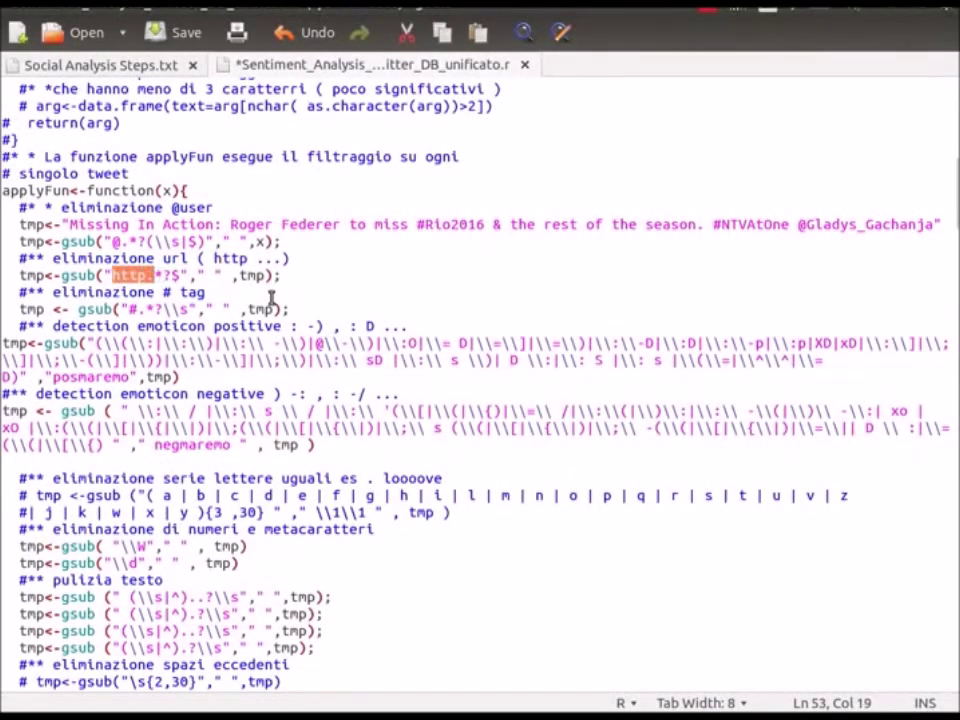
pyautogui.click(211, 276)
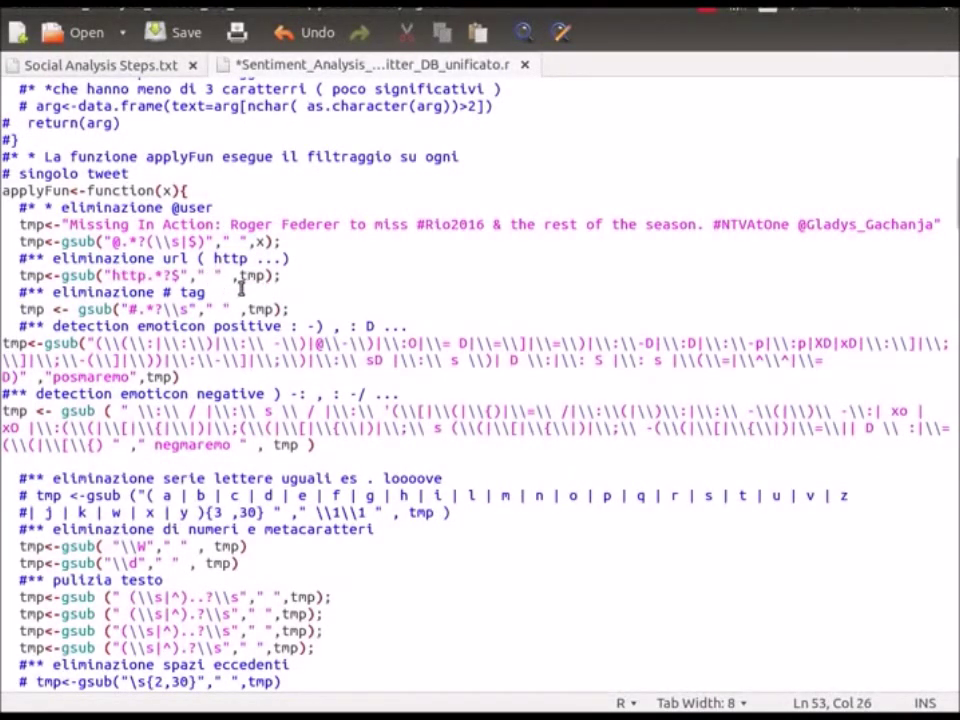
pyautogui.click(241, 276)
pyautogui.doubleClick(254, 276)
pyautogui.click(283, 276)
pyautogui.moveTo(283, 276); pyautogui.dragTo(18, 275)
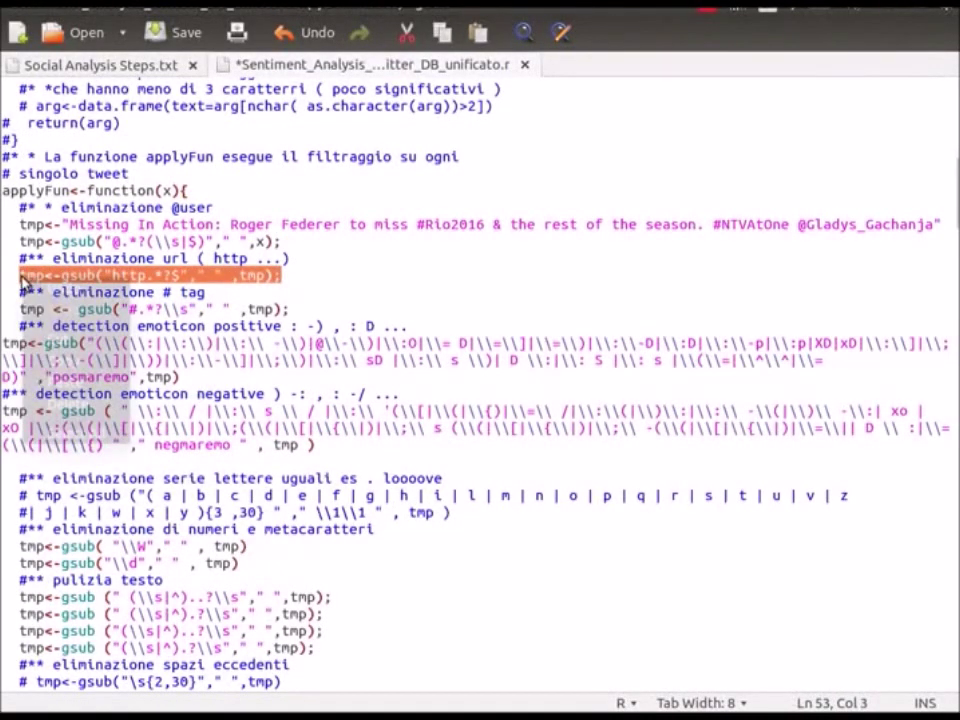
pyautogui.rightClick(18, 275)
pyautogui.click(66, 361)
pyautogui.moveTo(3, 378)
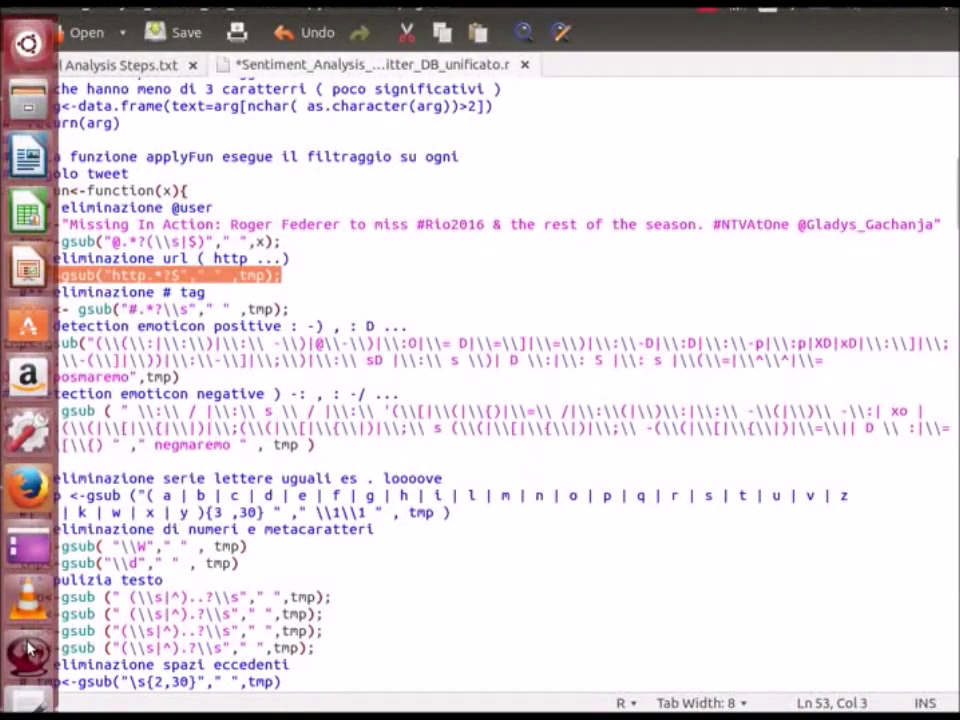
# - Paste the URL-removal gsub into R and print tmp, which still ends #NTVAtOne
pyautogui.click(24, 454)
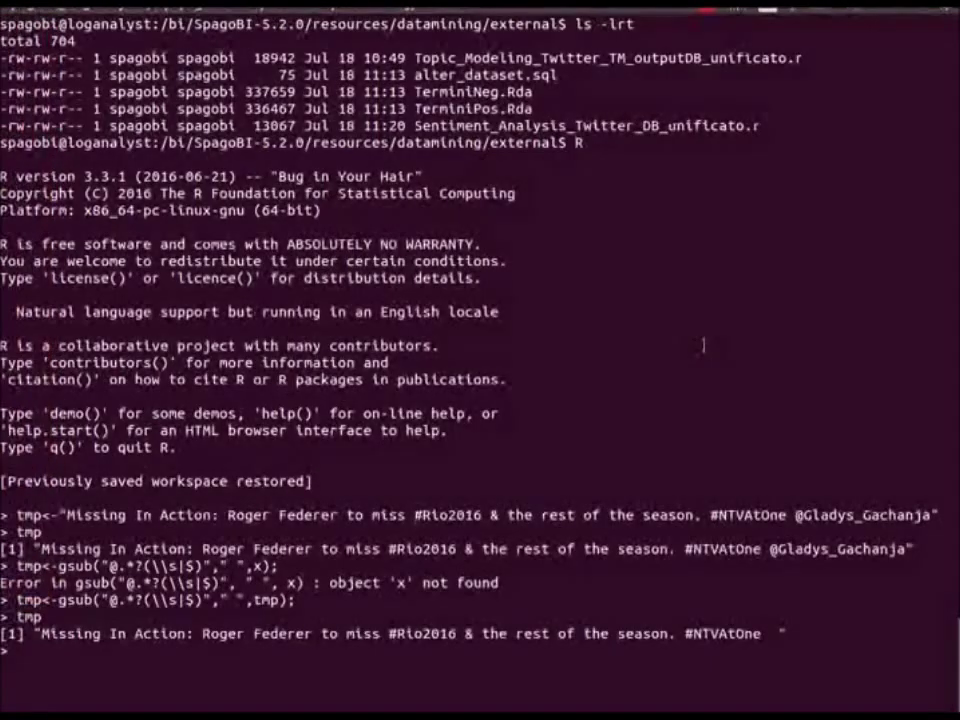
pyautogui.rightClick(674, 343)
pyautogui.click(738, 453)
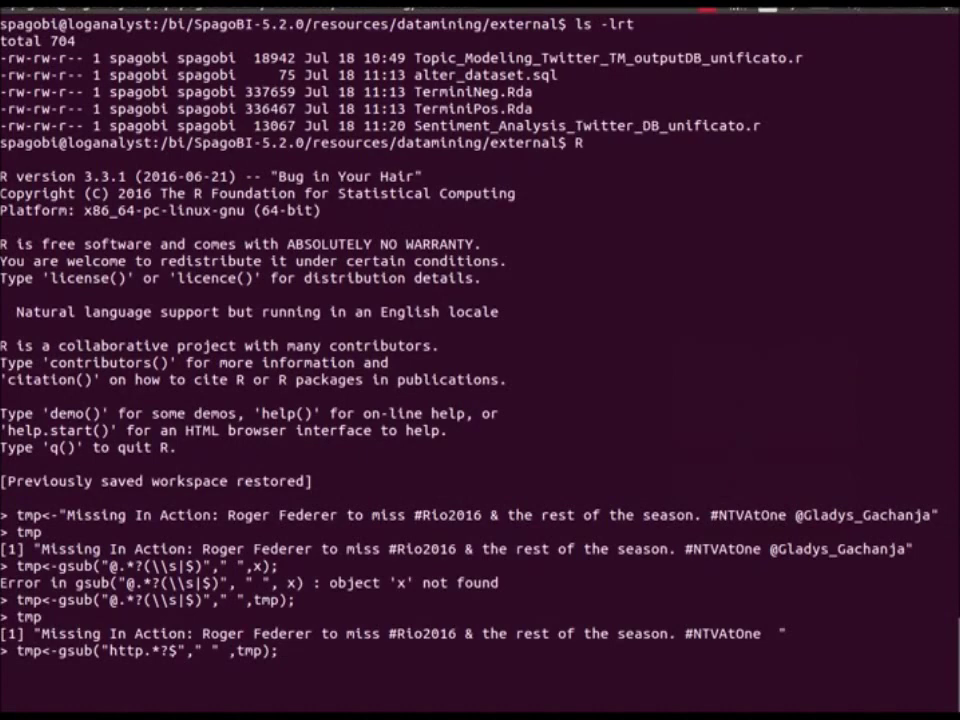
pyautogui.write('tmp')
pyautogui.press('Return')
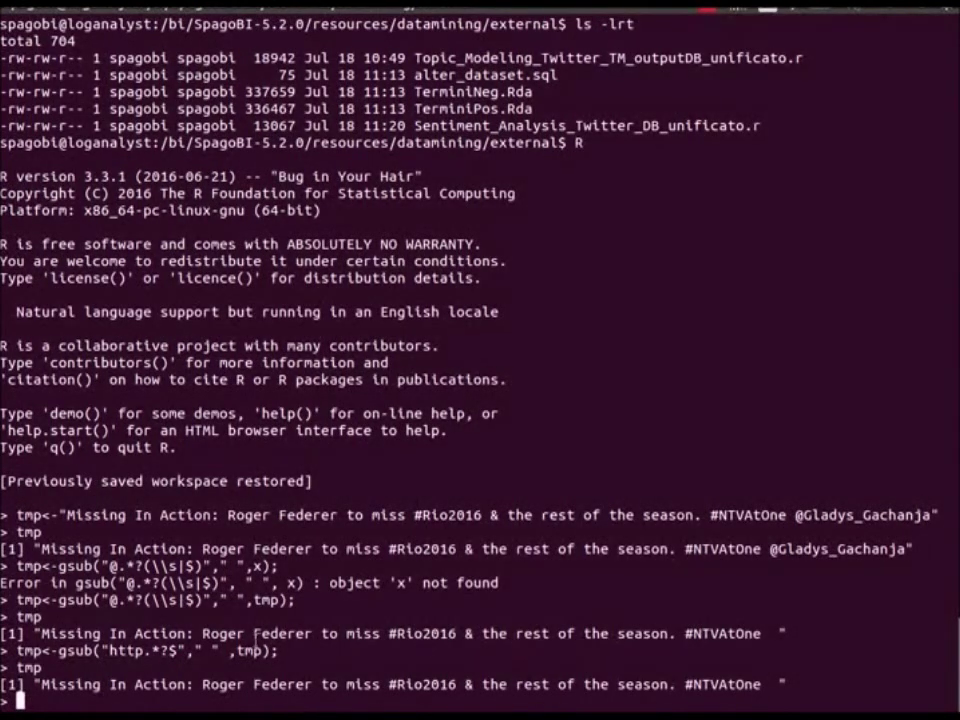
pyautogui.moveTo(2, 430)
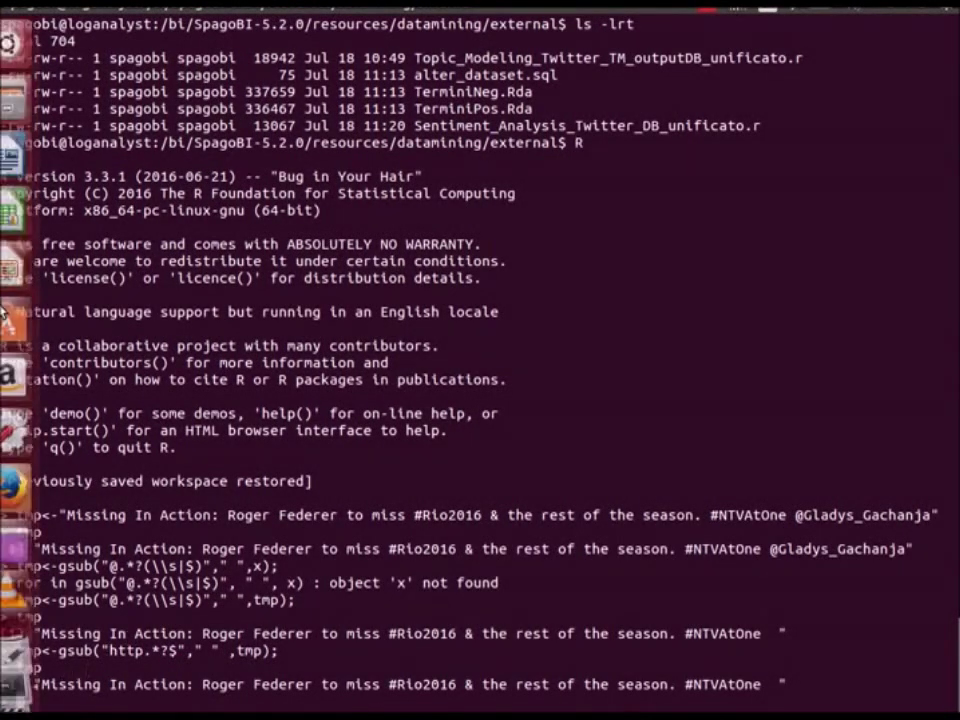
pyautogui.click(29, 419)
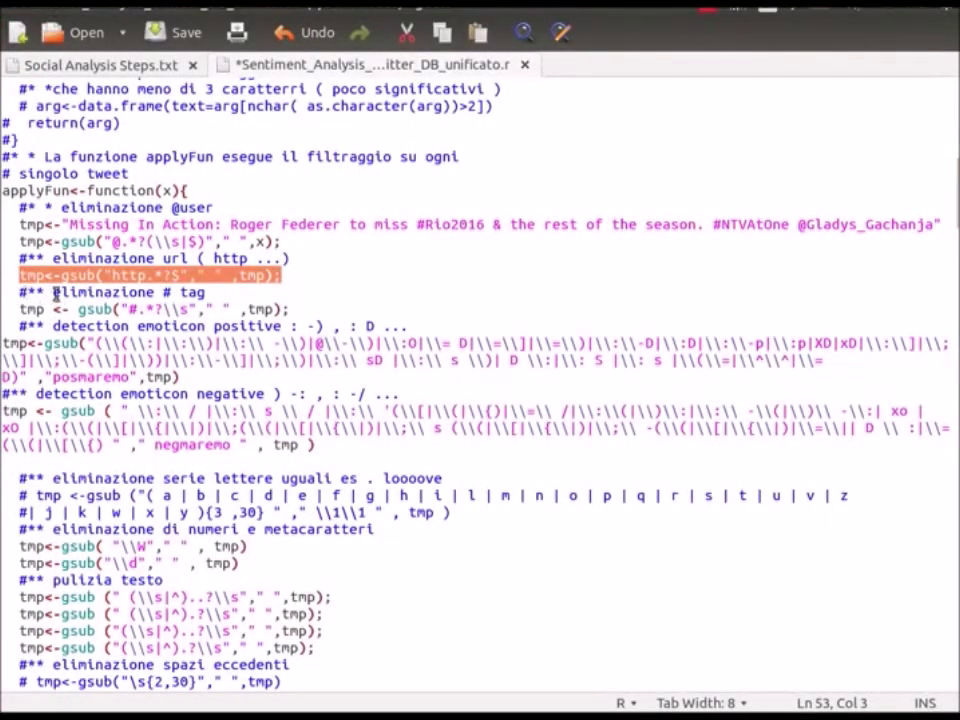
# - Select the hashtag-removal gsub line with the #. pattern in the script
pyautogui.moveTo(212, 290); pyautogui.dragTo(13, 287)
pyautogui.click(212, 291)
pyautogui.click(199, 291)
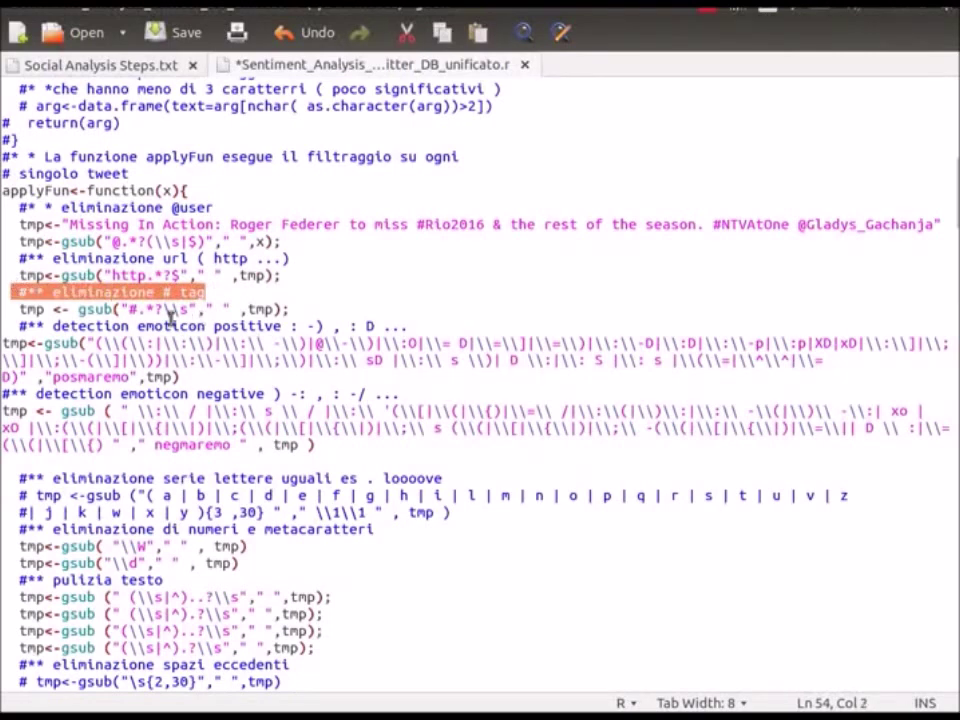
pyautogui.moveTo(130, 309); pyautogui.dragTo(142, 309)
pyautogui.click(218, 310)
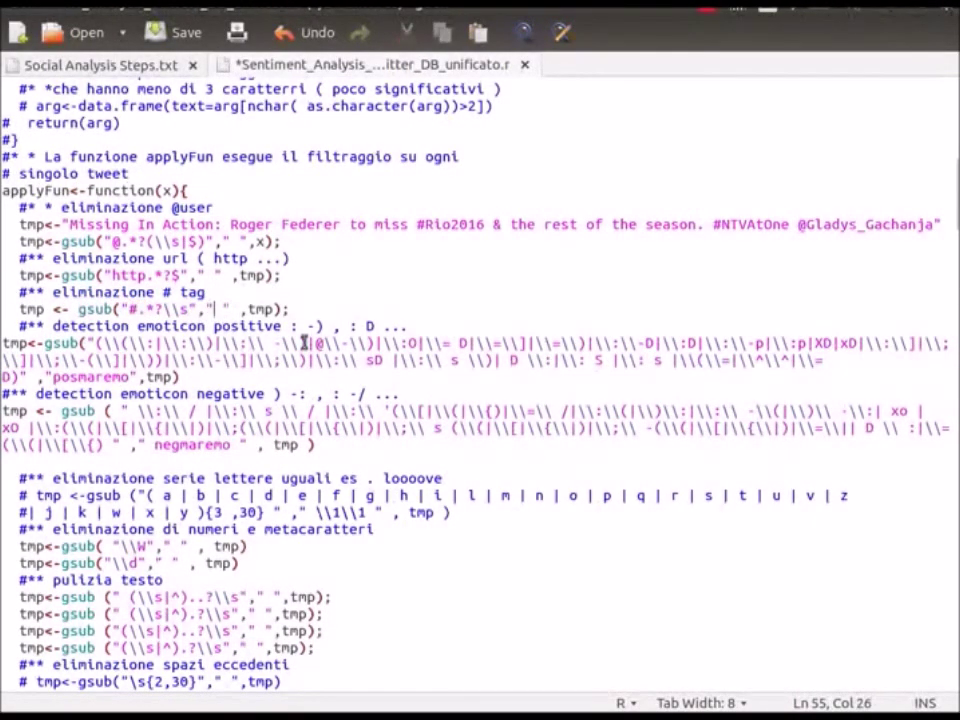
pyautogui.moveTo(290, 309); pyautogui.dragTo(22, 306)
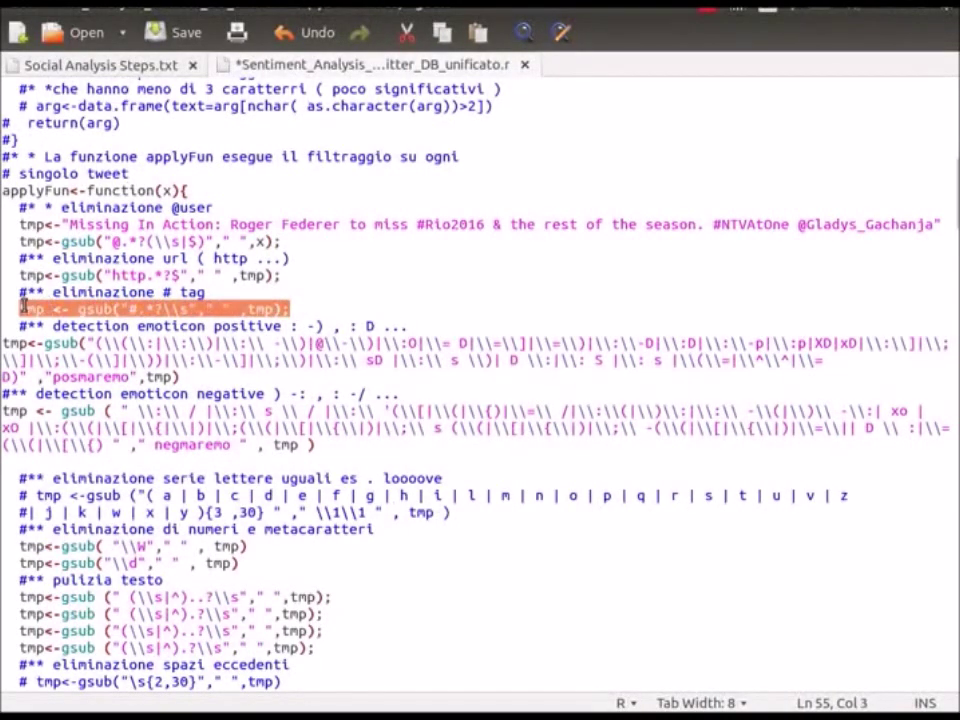
# - Paste and run the hashtag gsub in R, then print tmp without #Rio2016 and #NTVAtOne
pyautogui.moveTo(3, 254)
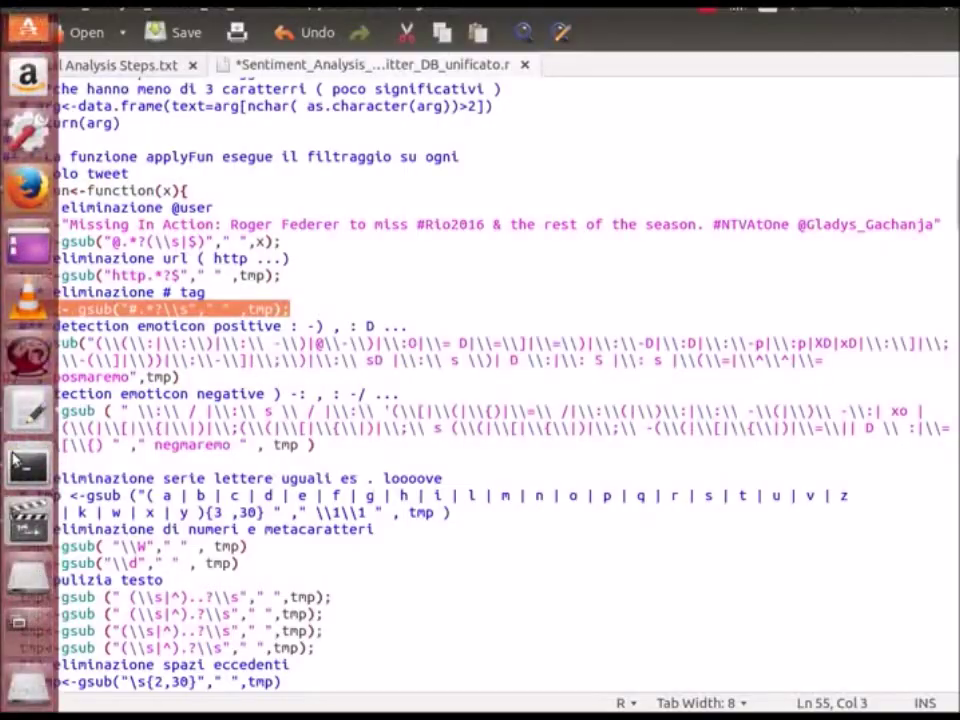
pyautogui.click(26, 461)
pyautogui.rightClick(714, 324)
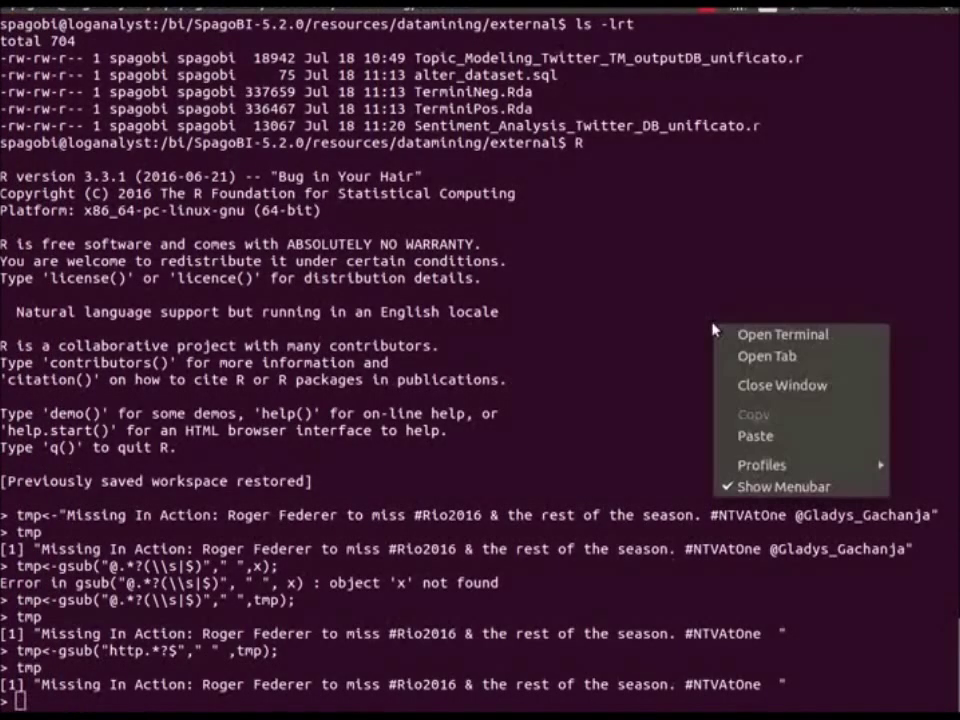
pyautogui.click(755, 437)
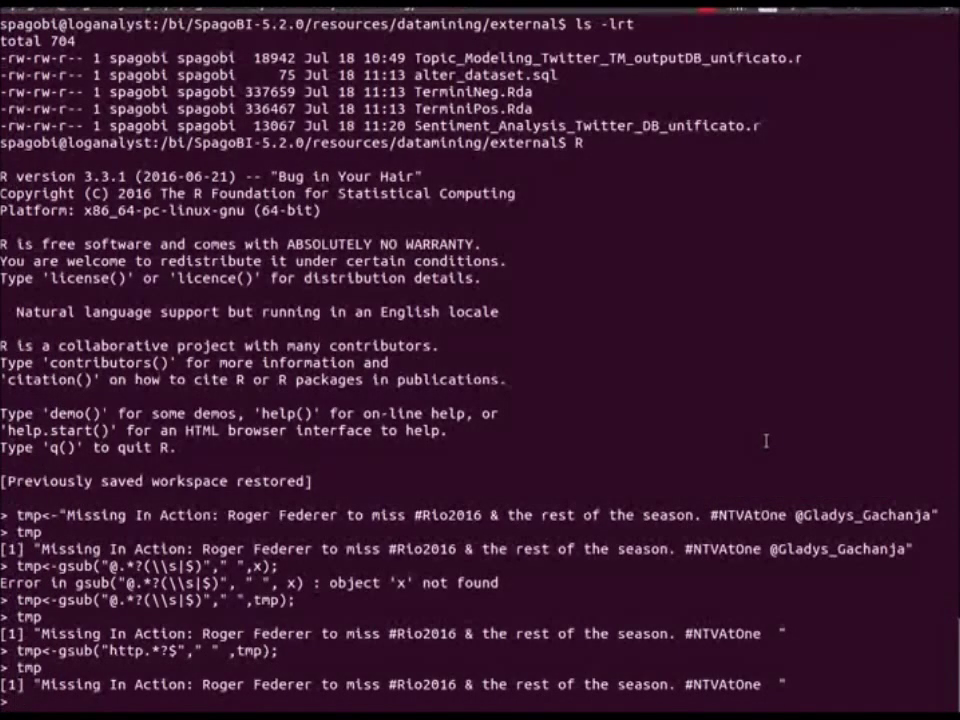
pyautogui.press('Return')
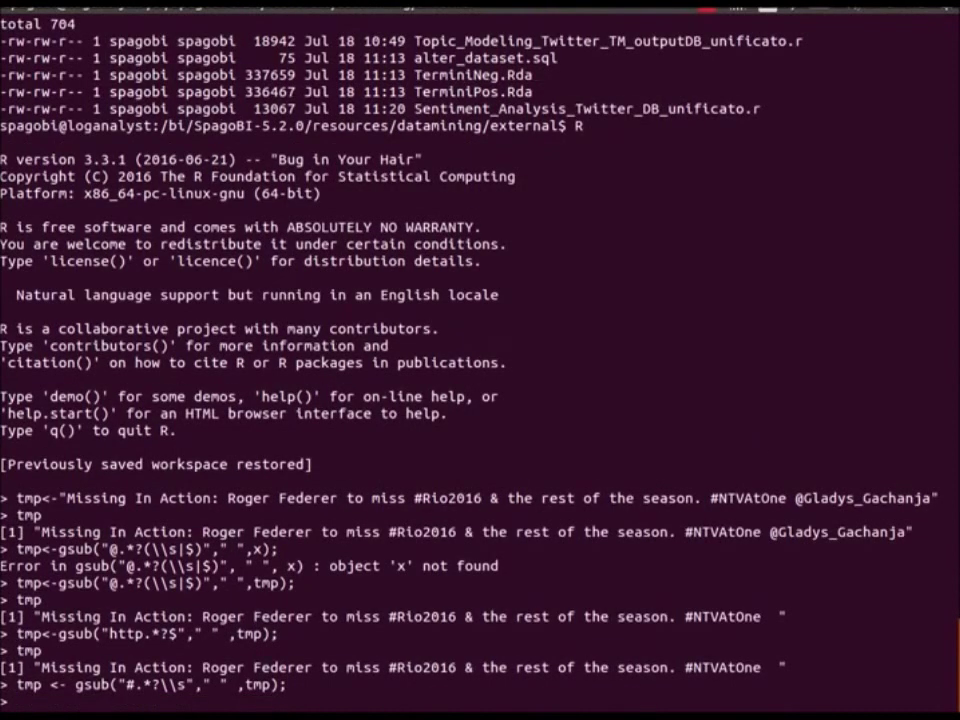
pyautogui.write('tmp')
pyautogui.press('Return')
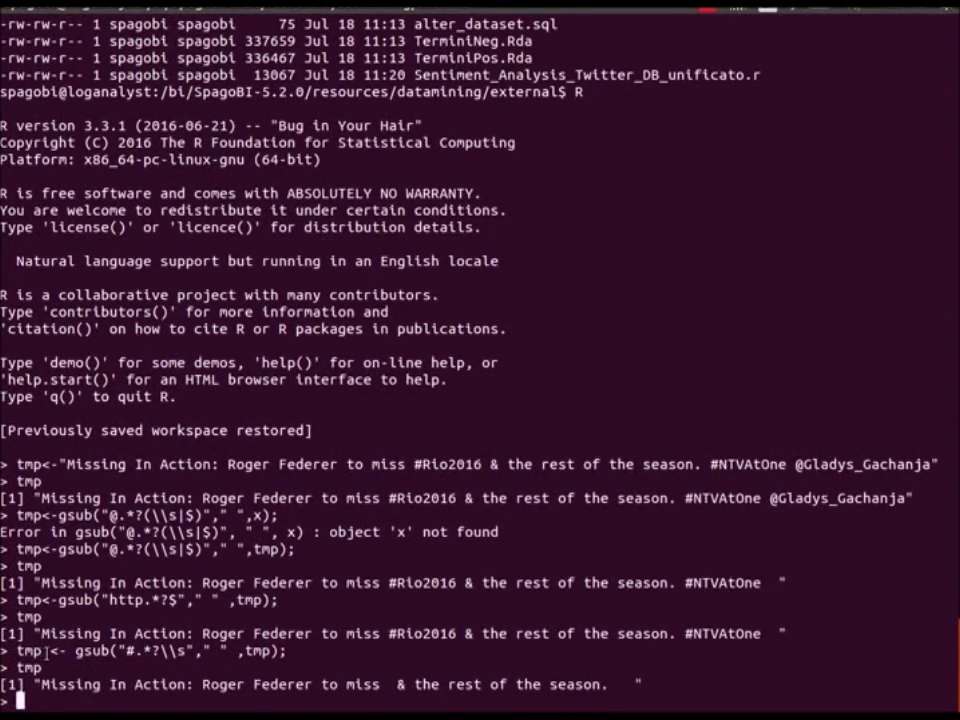
# - Compare the original tweet's #NTVAtOne with the cleaned output, then return to the script
pyautogui.moveTo(711, 464); pyautogui.dragTo(789, 467)
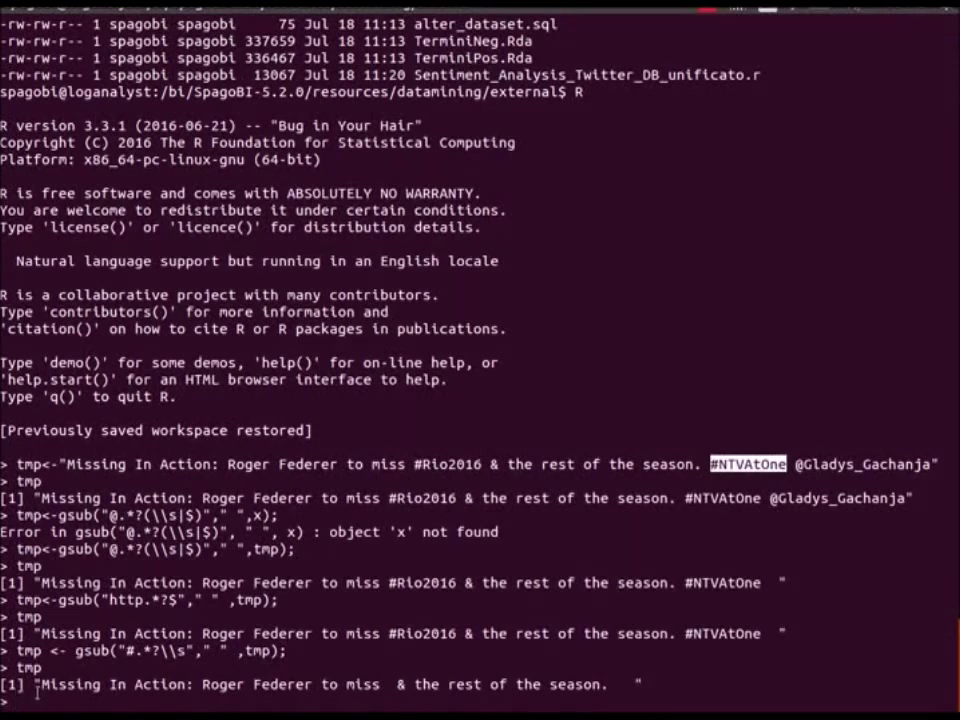
pyautogui.moveTo(41, 685); pyautogui.dragTo(606, 684)
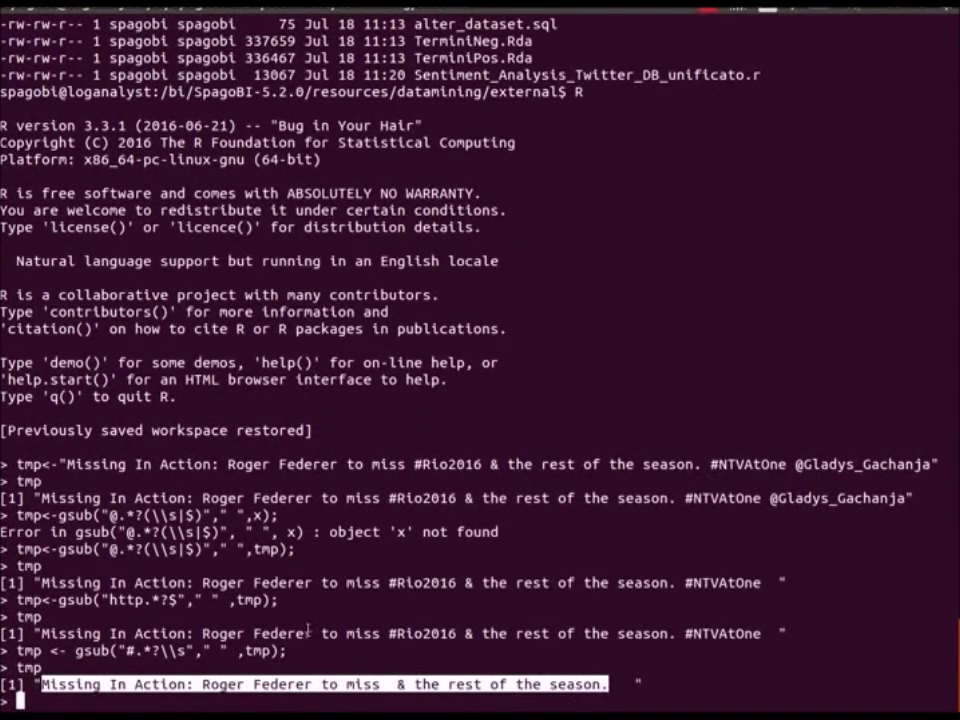
pyautogui.moveTo(3, 472)
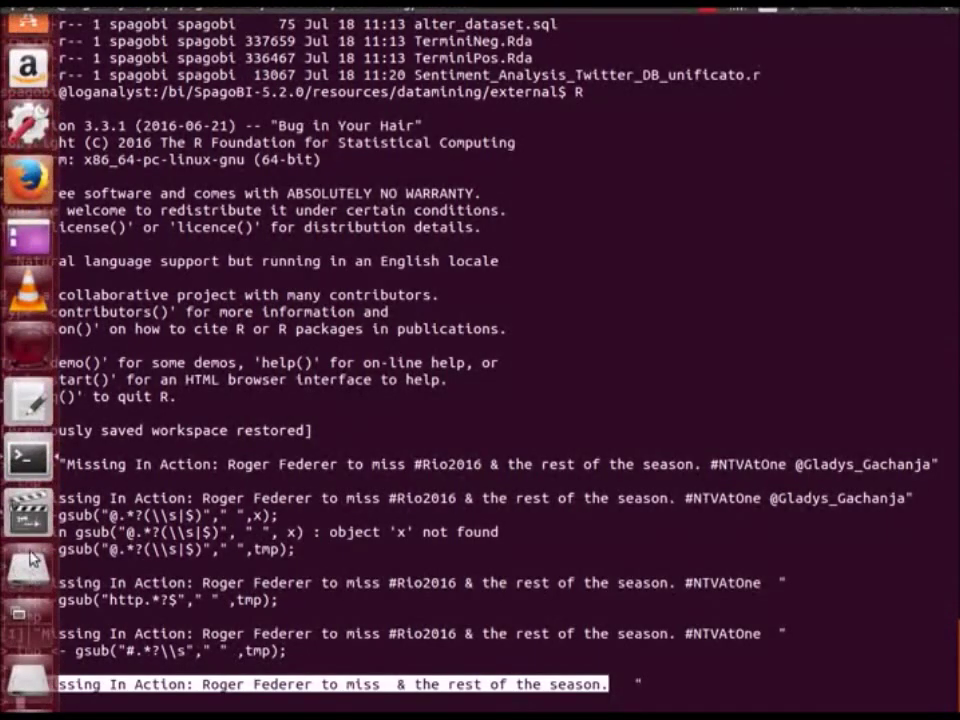
pyautogui.click(30, 410)
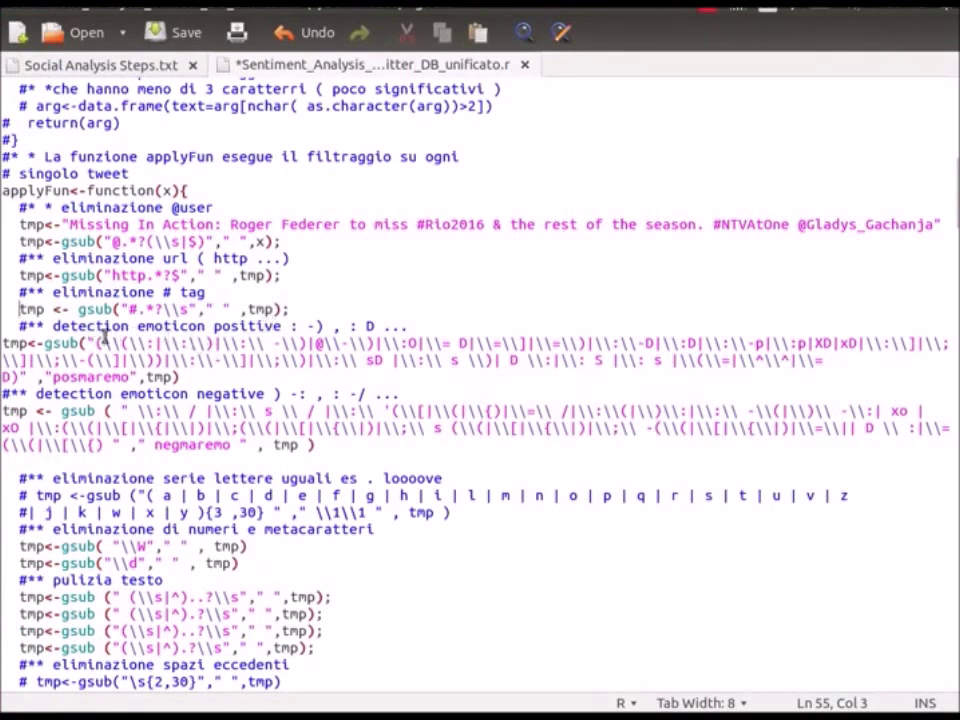
# - Copy the positive-emoticon gsub line (posmaremo) from the script
pyautogui.moveTo(19, 326); pyautogui.dragTo(413, 325)
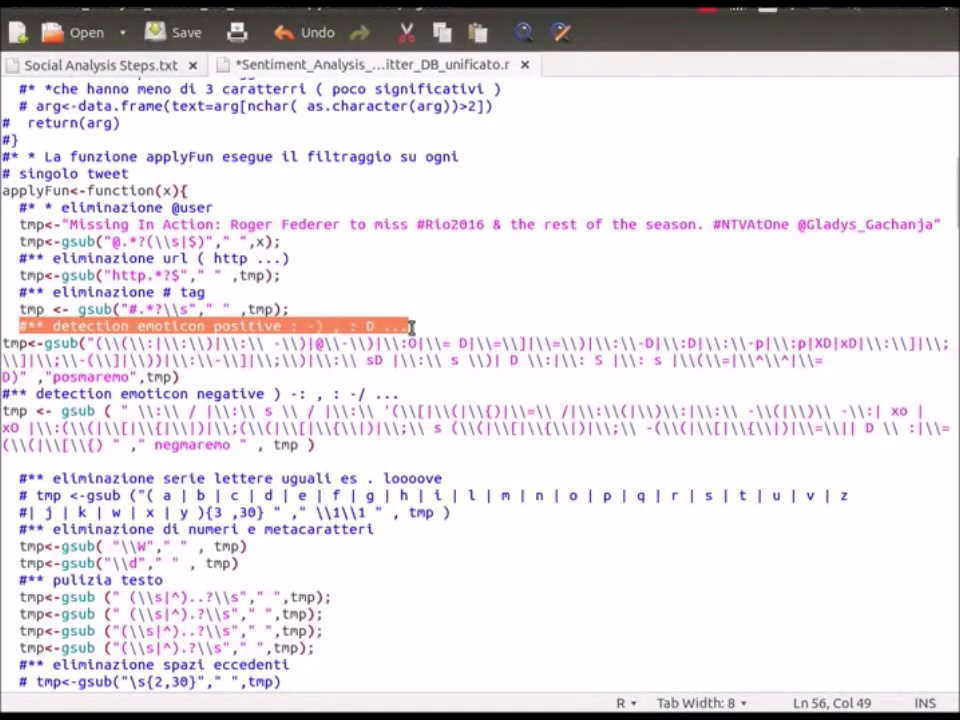
pyautogui.click(213, 381)
pyautogui.moveTo(130, 377); pyautogui.dragTo(6, 343)
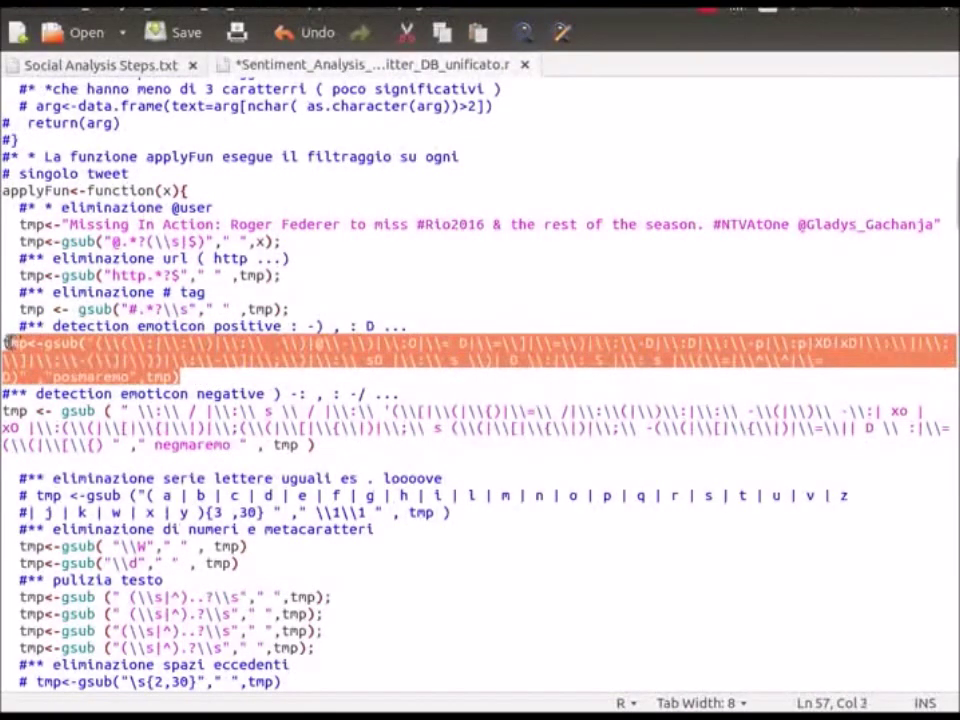
pyautogui.rightClick(4, 344)
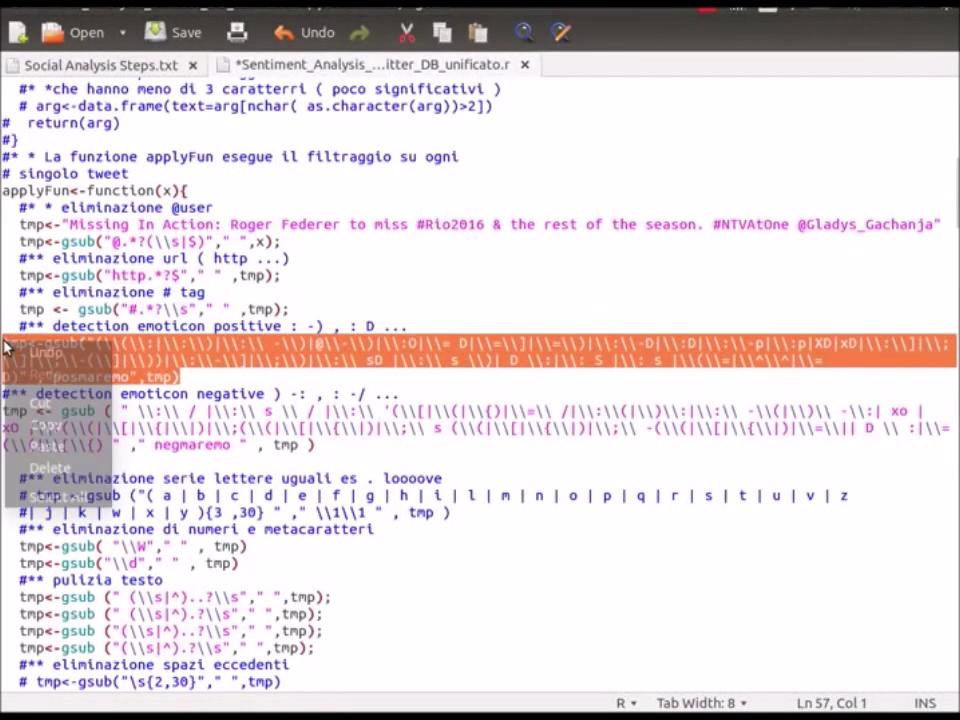
pyautogui.click(45, 420)
# - Run the positive-emoticon gsub in R, print tmp unchanged, and bring the script back
pyautogui.moveTo(2, 420)
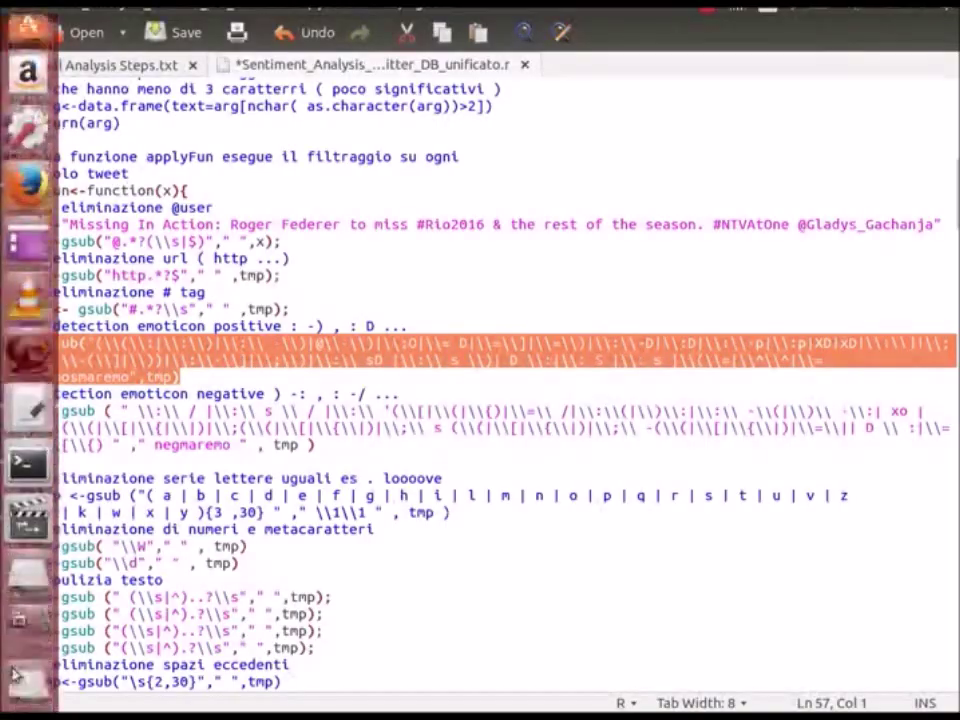
pyautogui.click(28, 463)
pyautogui.rightClick(557, 288)
pyautogui.click(617, 401)
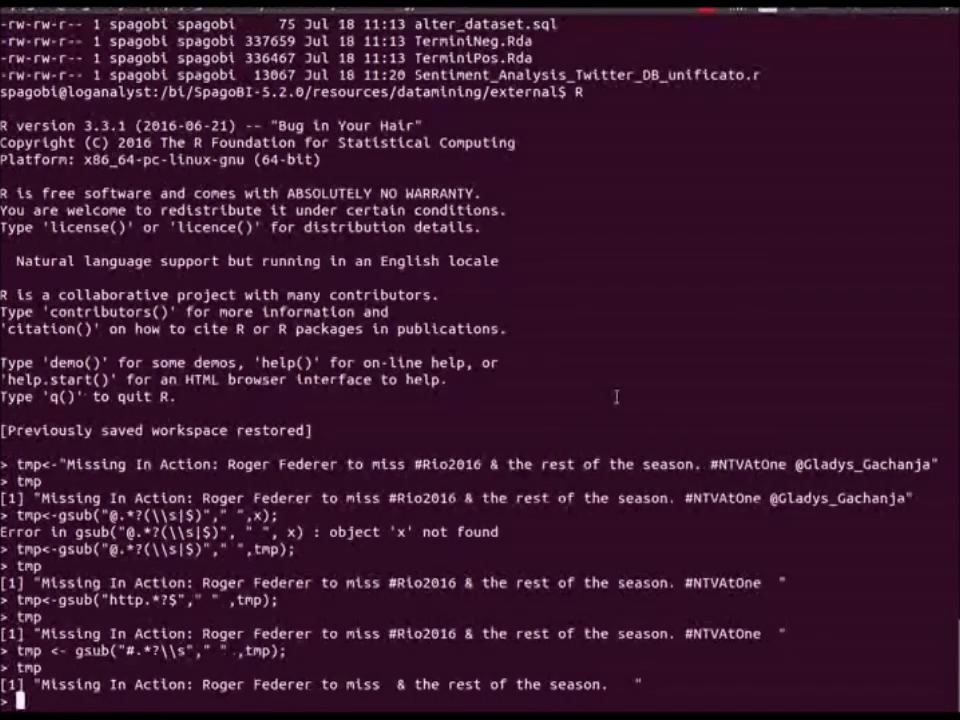
pyautogui.hotkey('ctrl', 'shift', 'v')
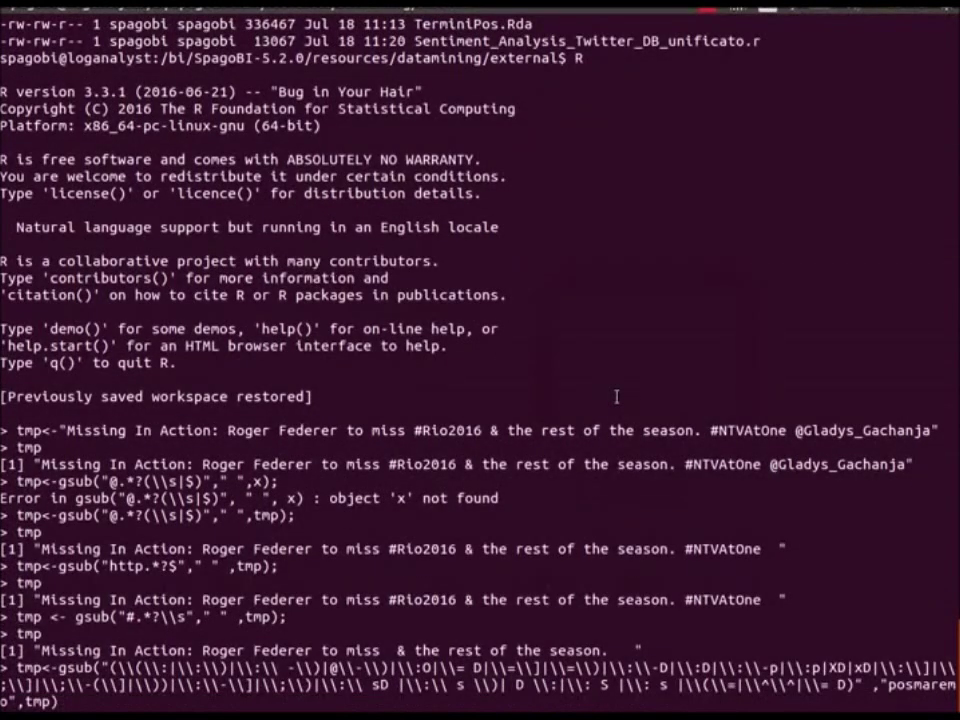
pyautogui.press('Return')
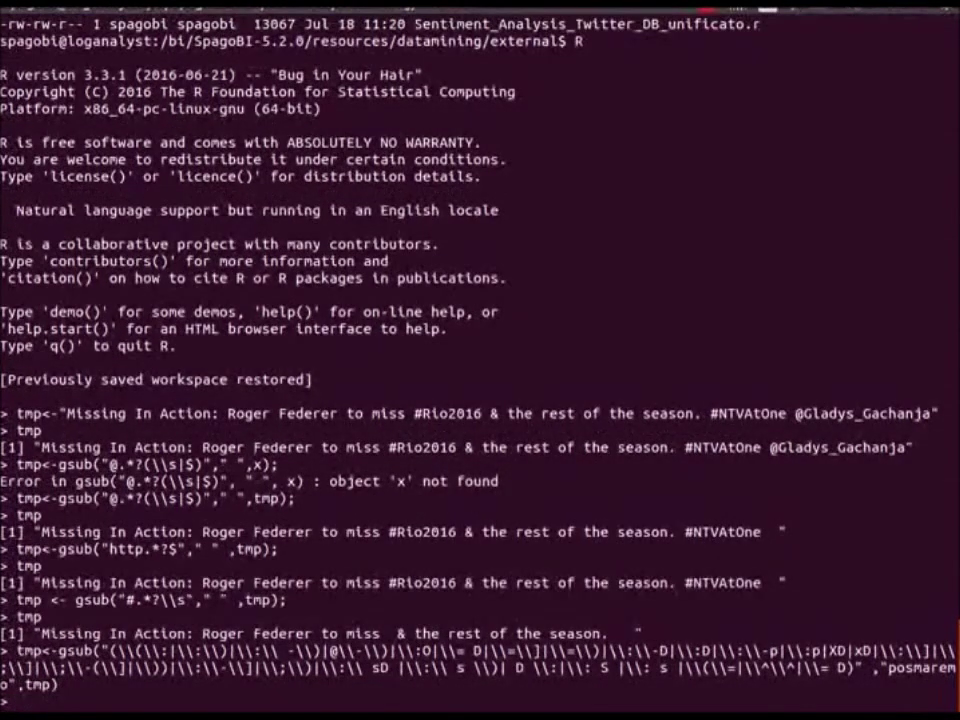
pyautogui.write('tmp')
pyautogui.press('Return')
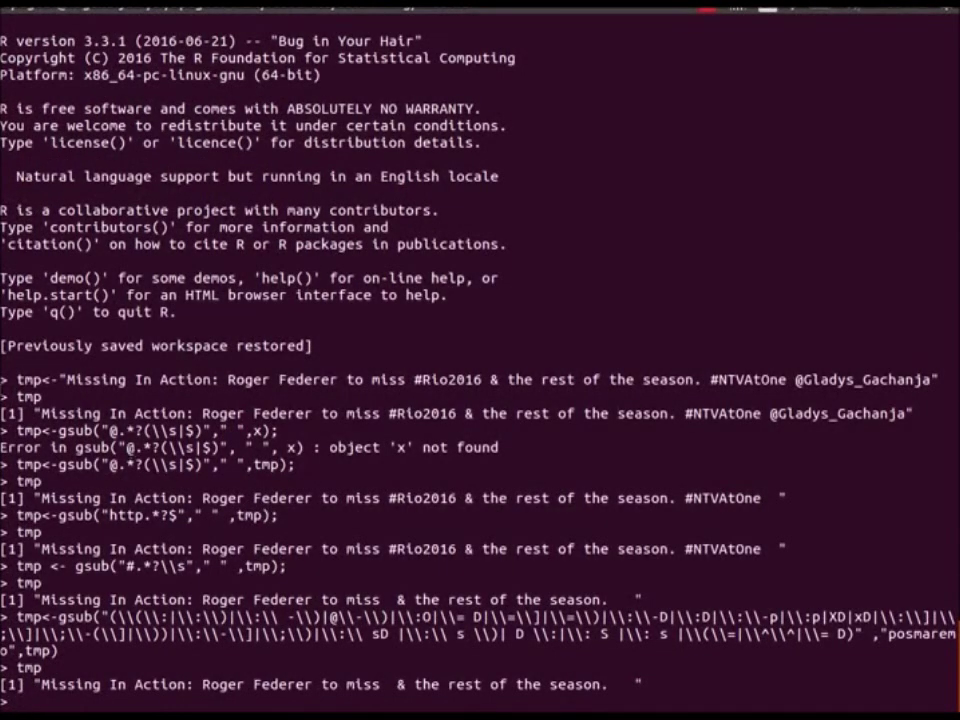
pyautogui.moveTo(2, 485)
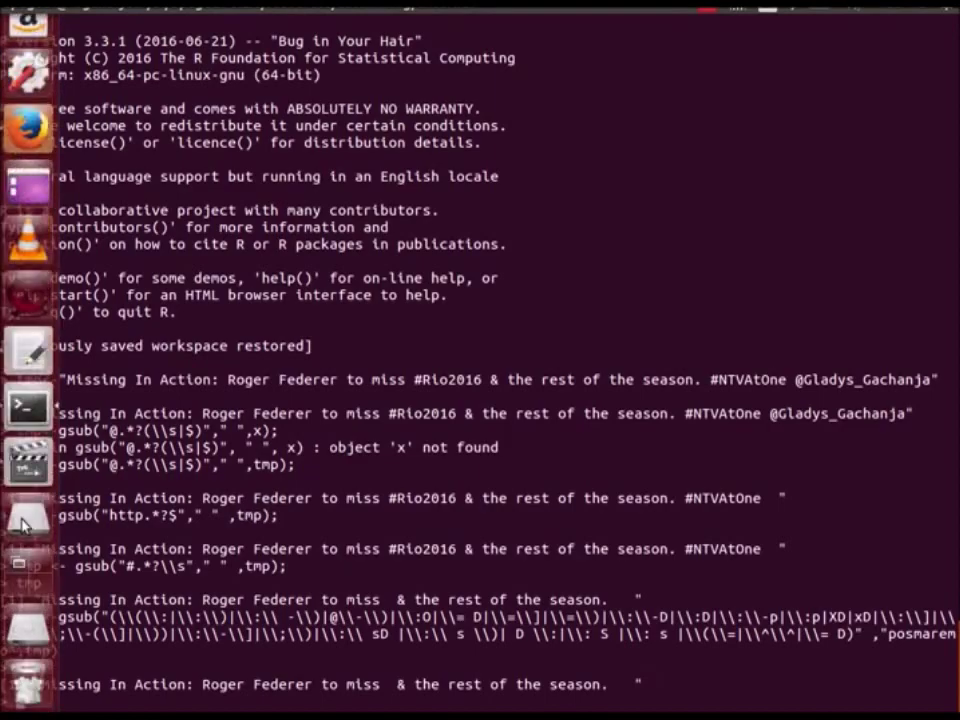
pyautogui.click(30, 347)
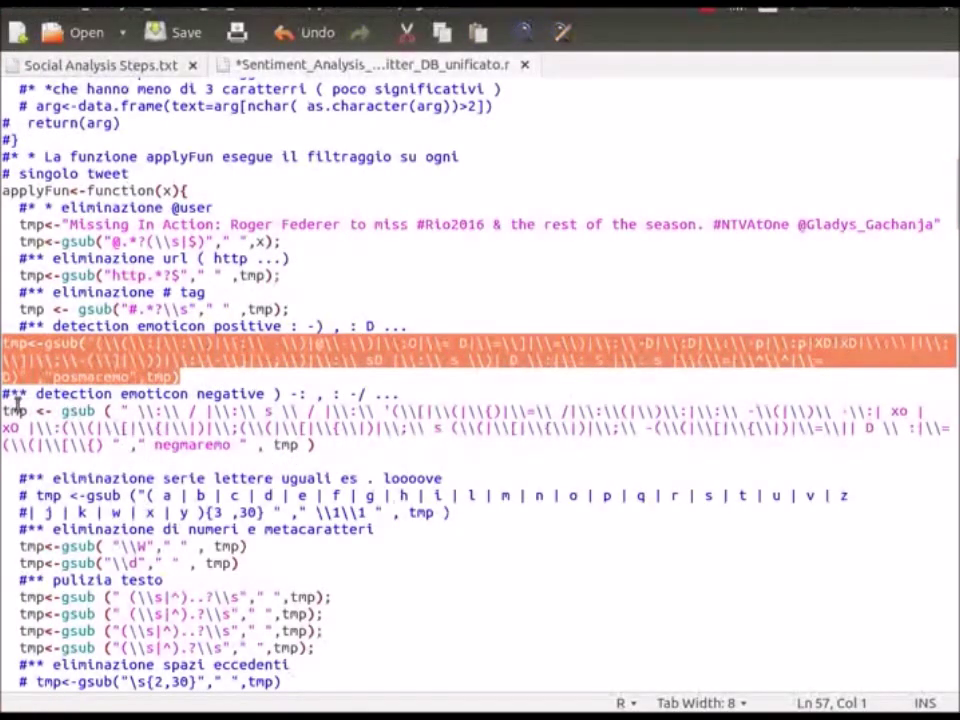
# - Copy the negative-emoticon cleaning line from the script
pyautogui.moveTo(290, 394); pyautogui.dragTo(314, 455)
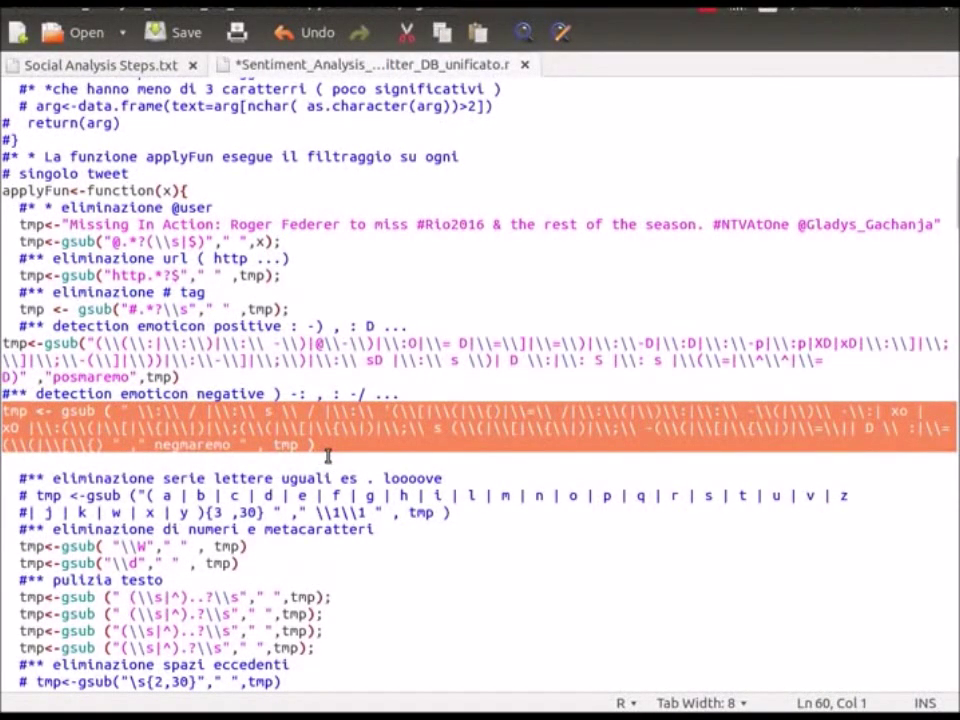
pyautogui.rightClick(331, 432)
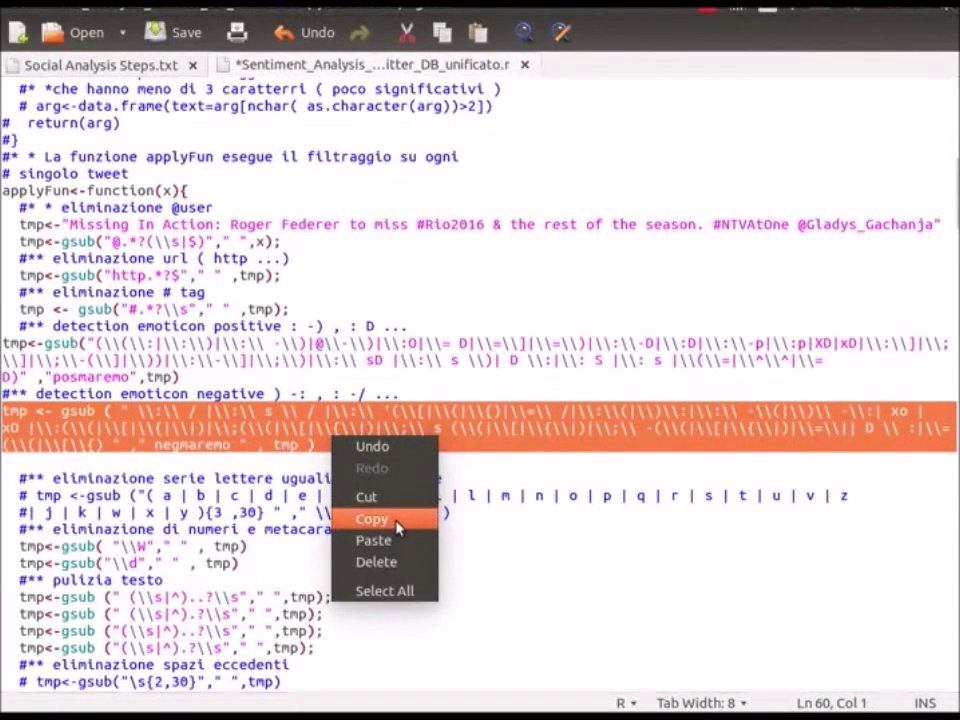
pyautogui.click(398, 521)
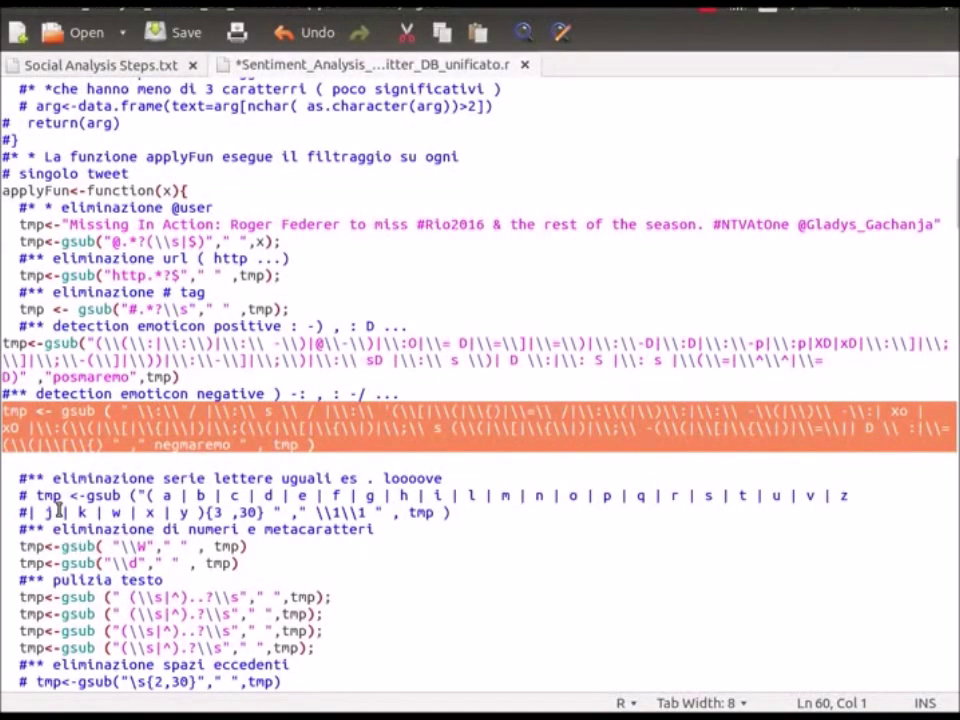
pyautogui.click(16, 479)
# - Select the tolower line further down and undo the accidental move of the lines with Ctrl+Z
pyautogui.scroll(-2, 16, 479)
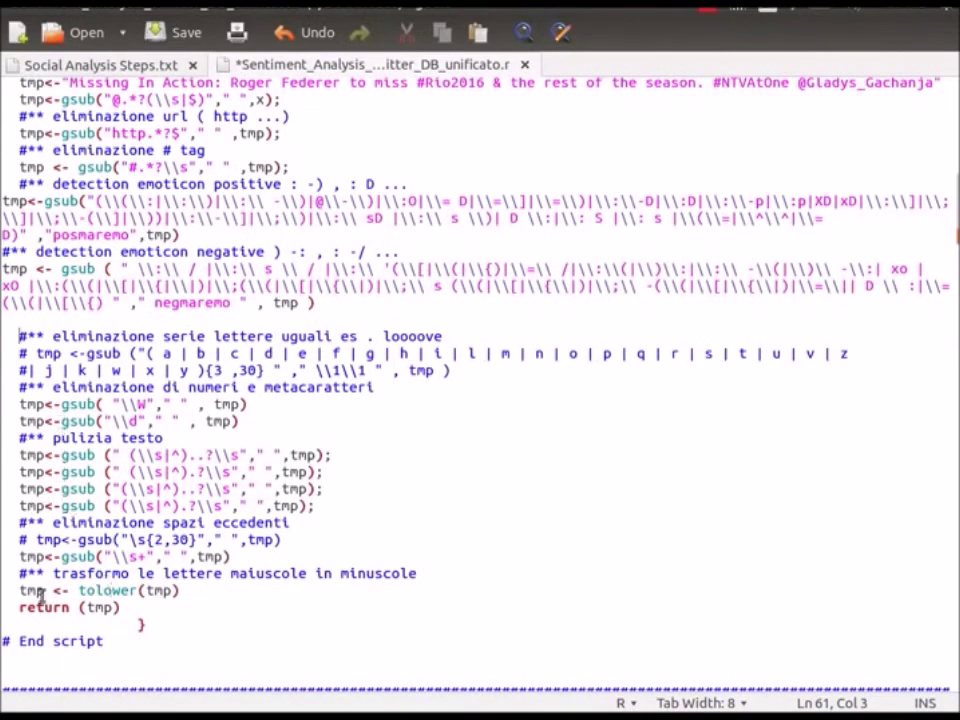
pyautogui.moveTo(18, 588); pyautogui.dragTo(186, 590)
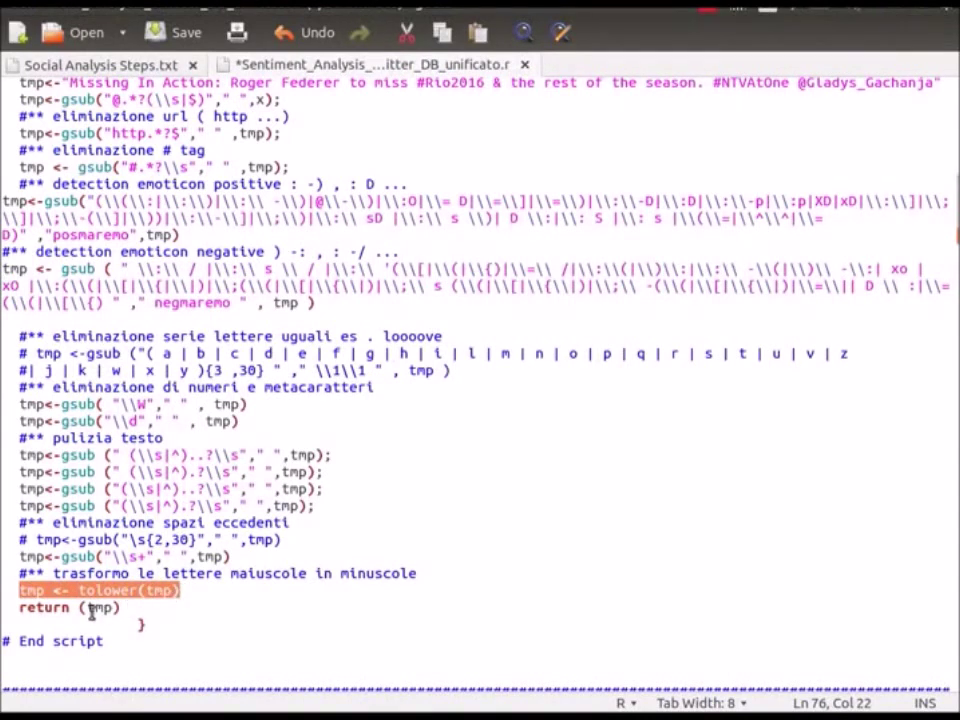
pyautogui.click(124, 604)
pyautogui.moveTo(124, 604); pyautogui.dragTo(11, 612)
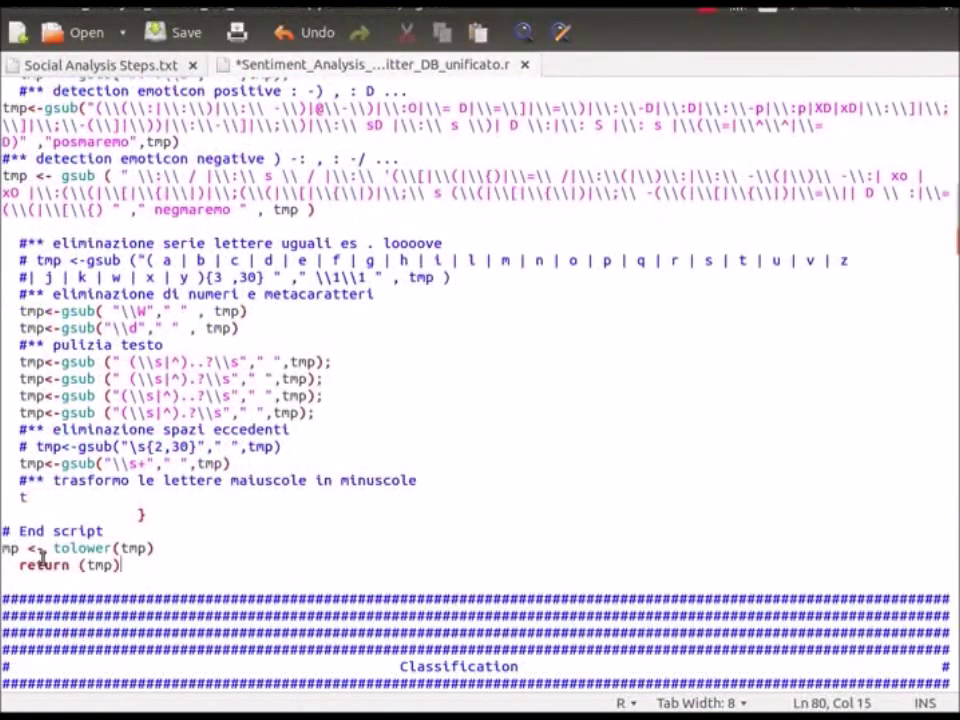
pyautogui.hotkey('ctrl', 'z')
# - Copy the line tmp <- tolower(tmp)
pyautogui.click(65, 516)
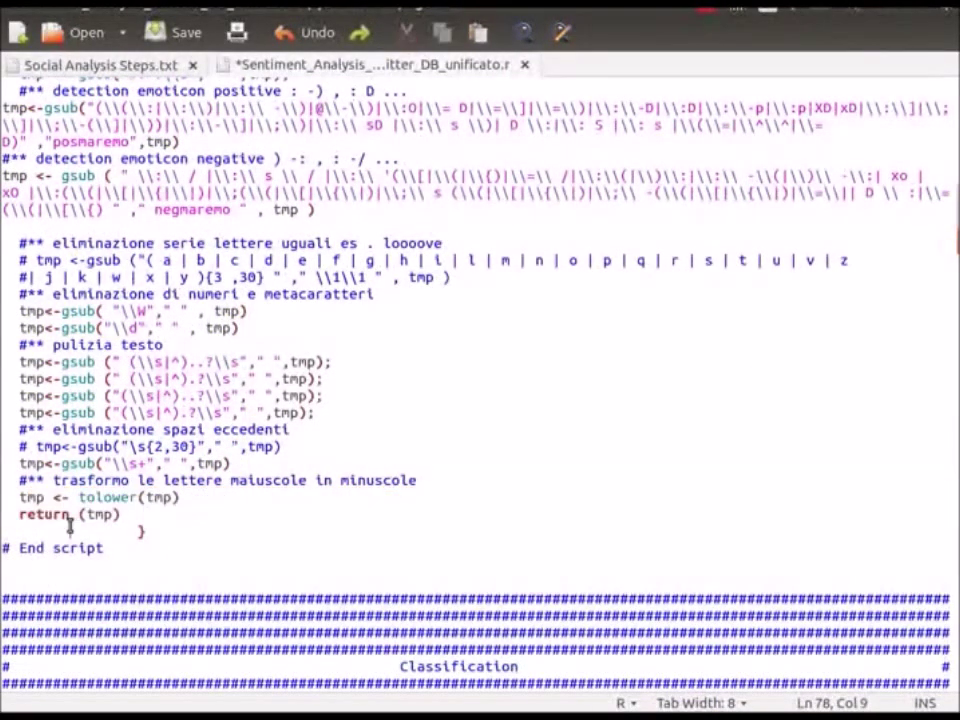
pyautogui.doubleClick(22, 497)
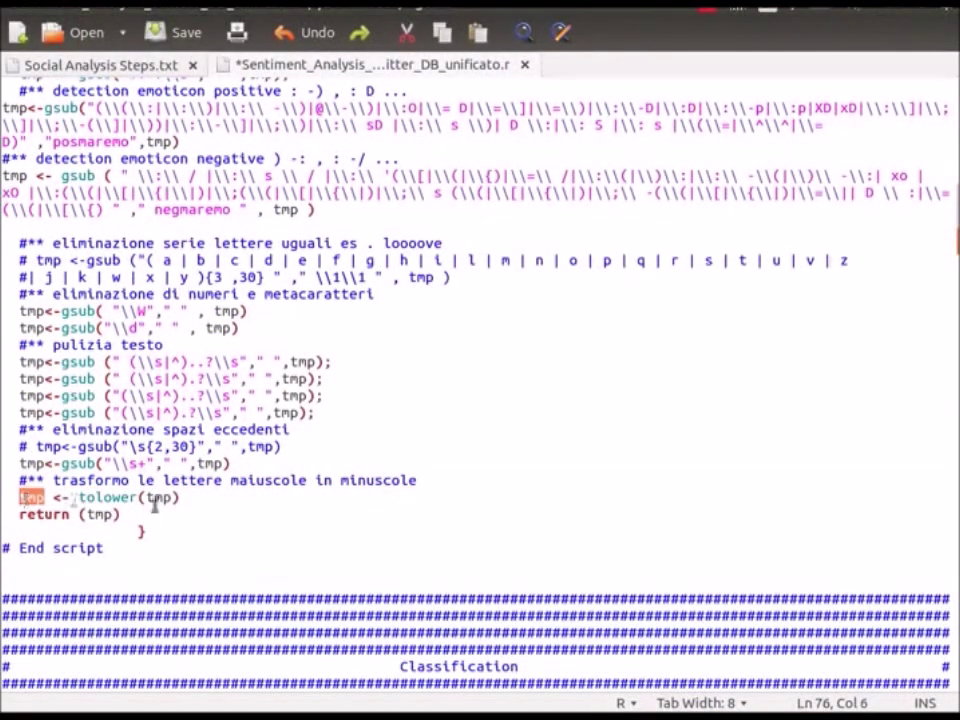
pyautogui.moveTo(208, 502); pyautogui.dragTo(10, 497)
pyautogui.rightClick(77, 512)
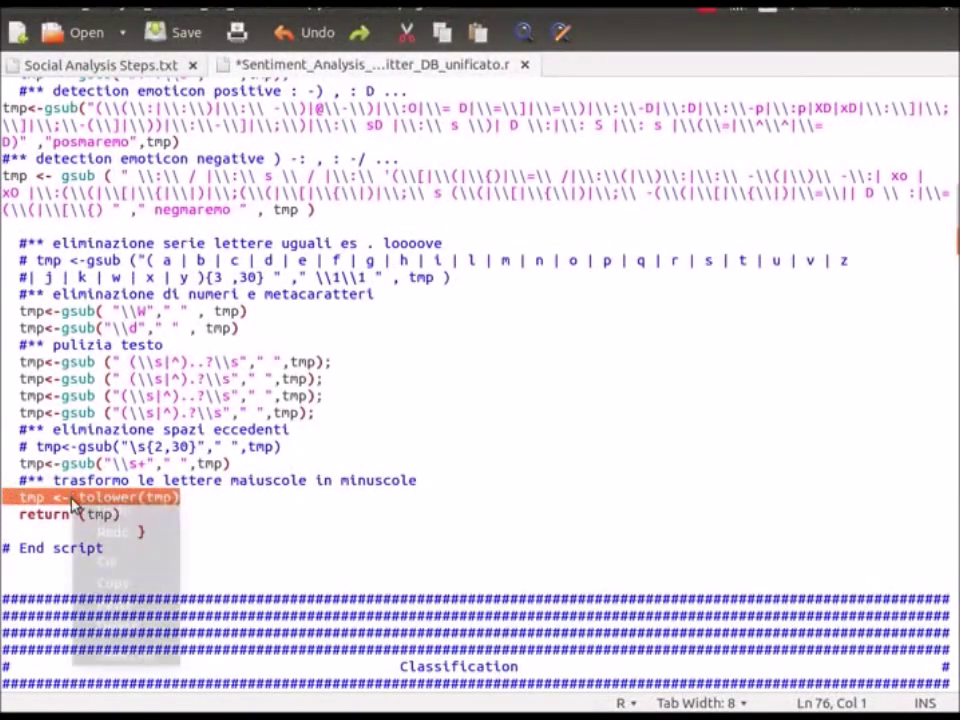
pyautogui.click(113, 583)
pyautogui.moveTo(2, 527)
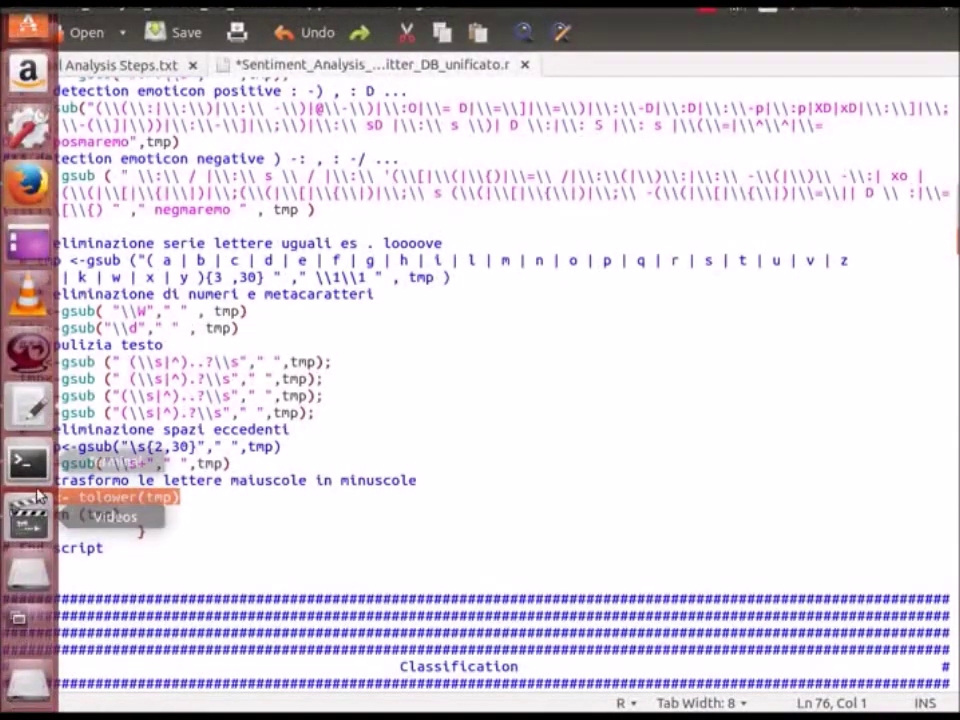
# - Run tmp <- tolower(tmp) in R, print the lowercase tmp, and switch back to gedit
pyautogui.click(32, 466)
pyautogui.rightClick(692, 426)
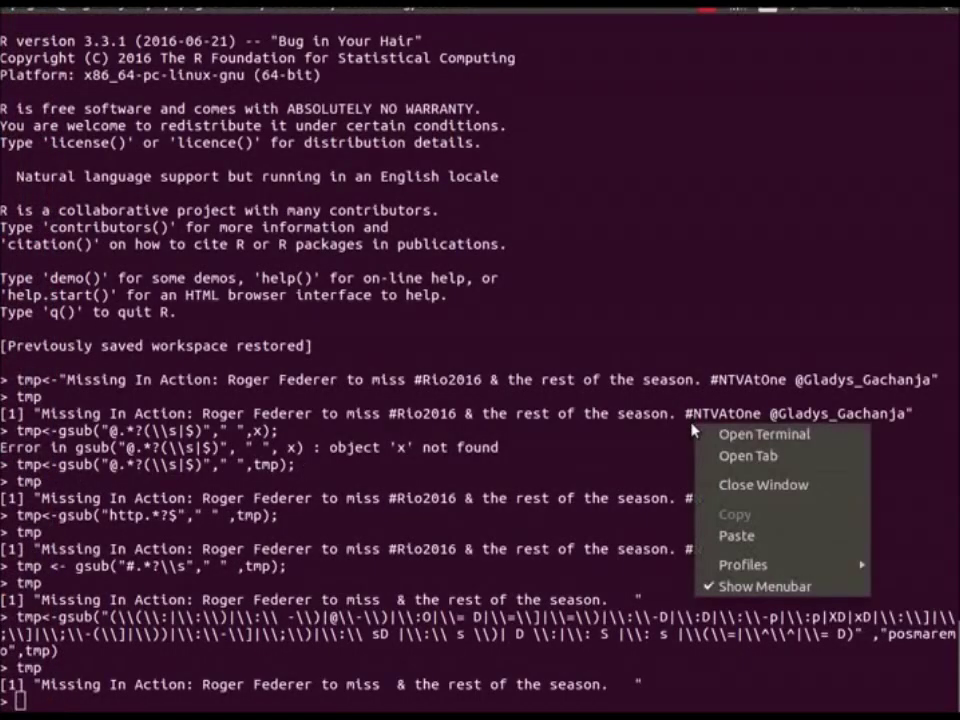
pyautogui.click(724, 537)
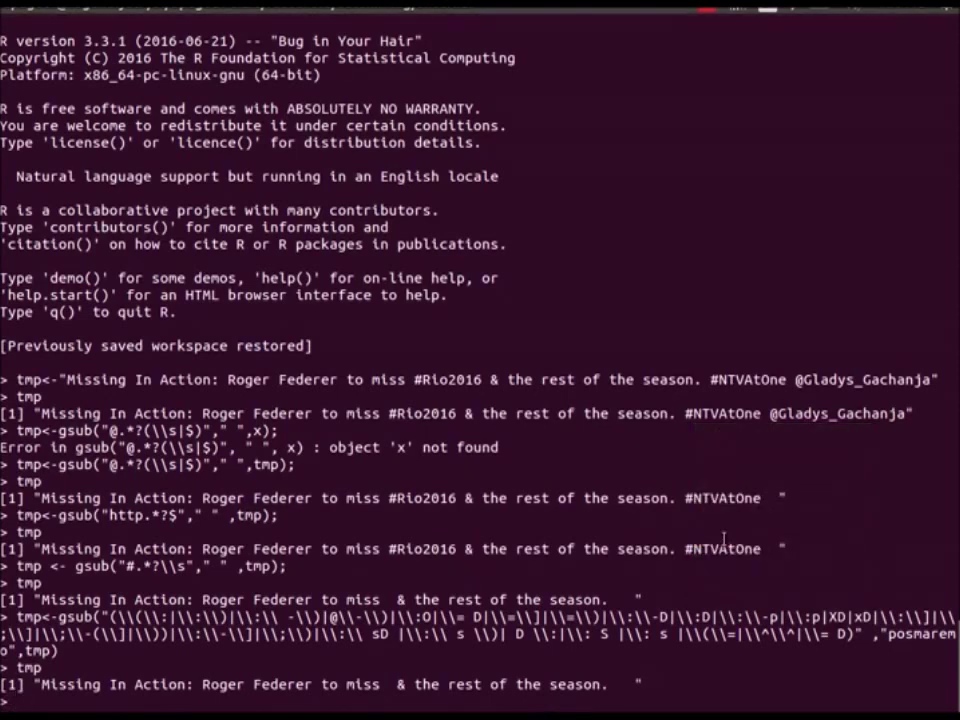
pyautogui.press('Return')
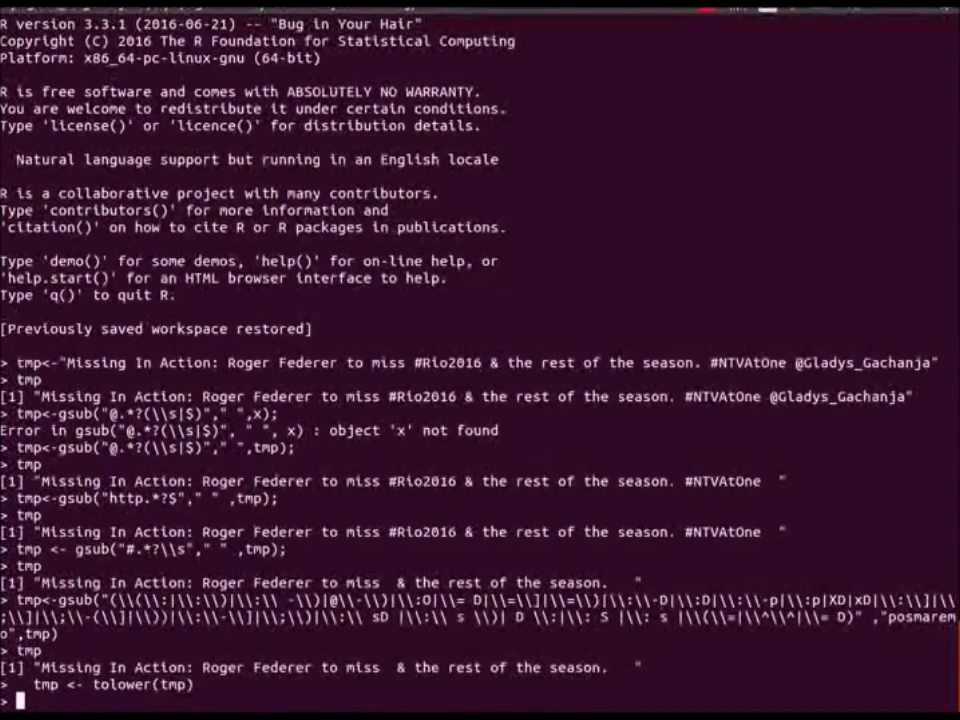
pyautogui.write('t')
pyautogui.write('mp')
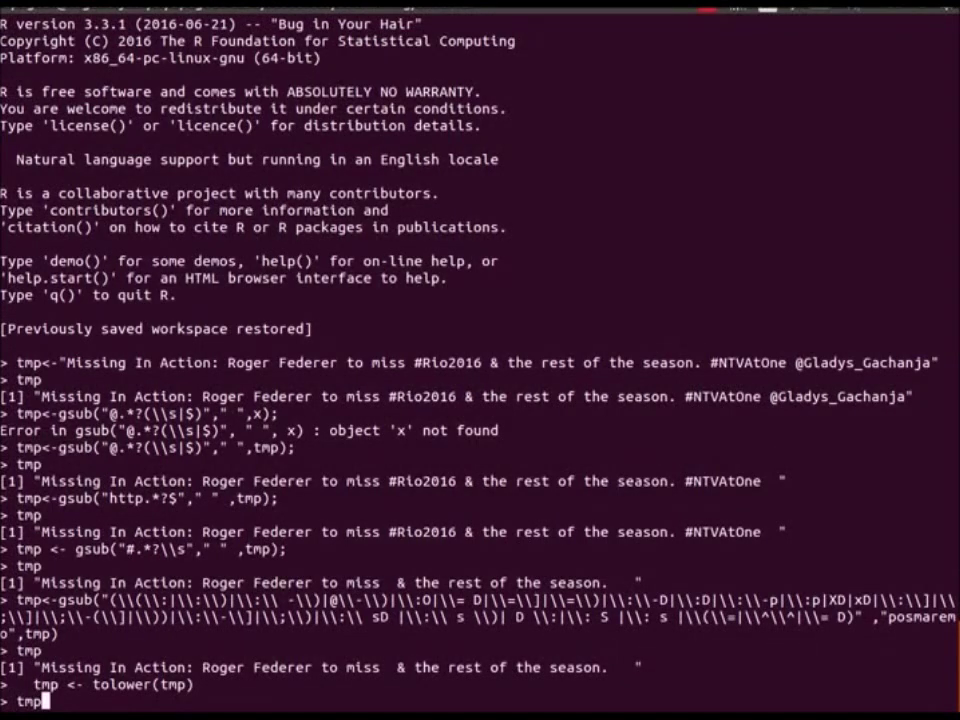
pyautogui.press('Return')
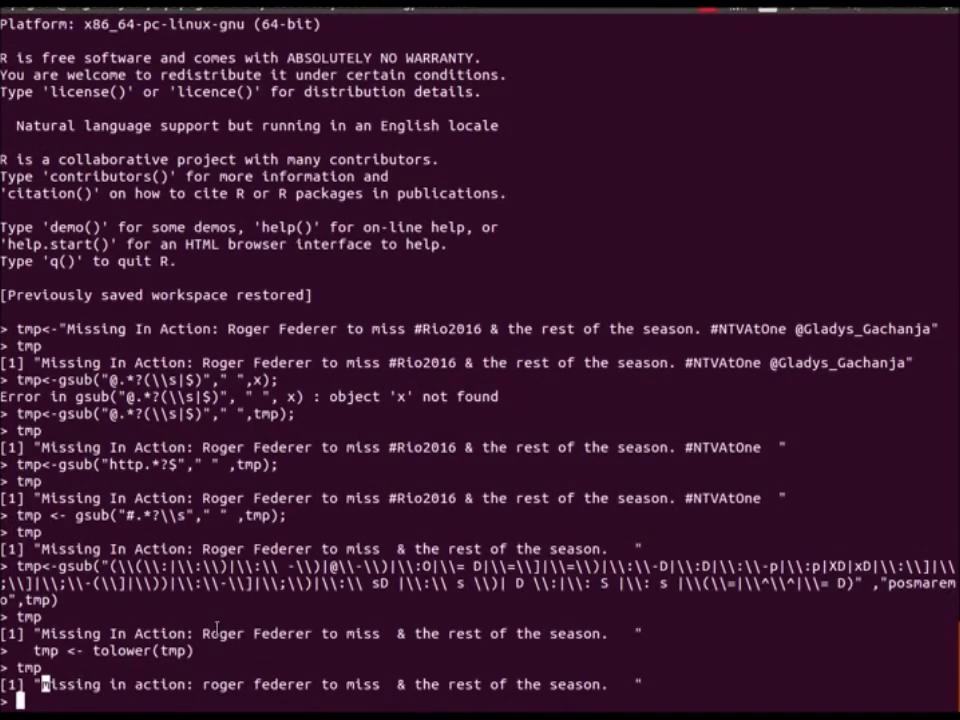
pyautogui.hotkey('alt', 'Tab')
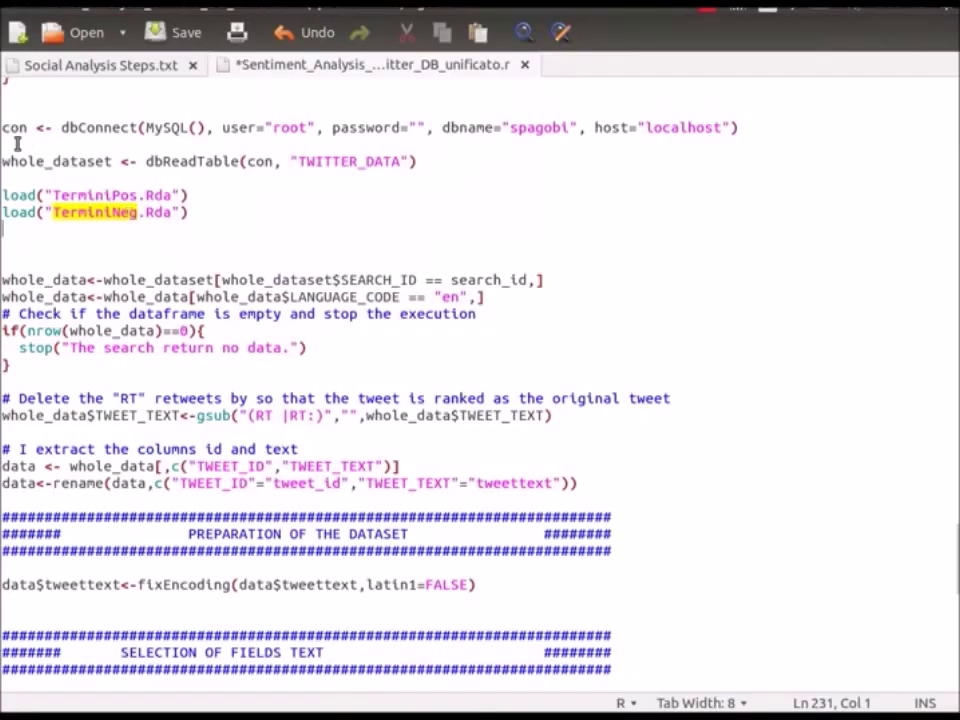
pyautogui.click(4, 127)
pyautogui.moveTo(4, 127); pyautogui.dragTo(741, 127)
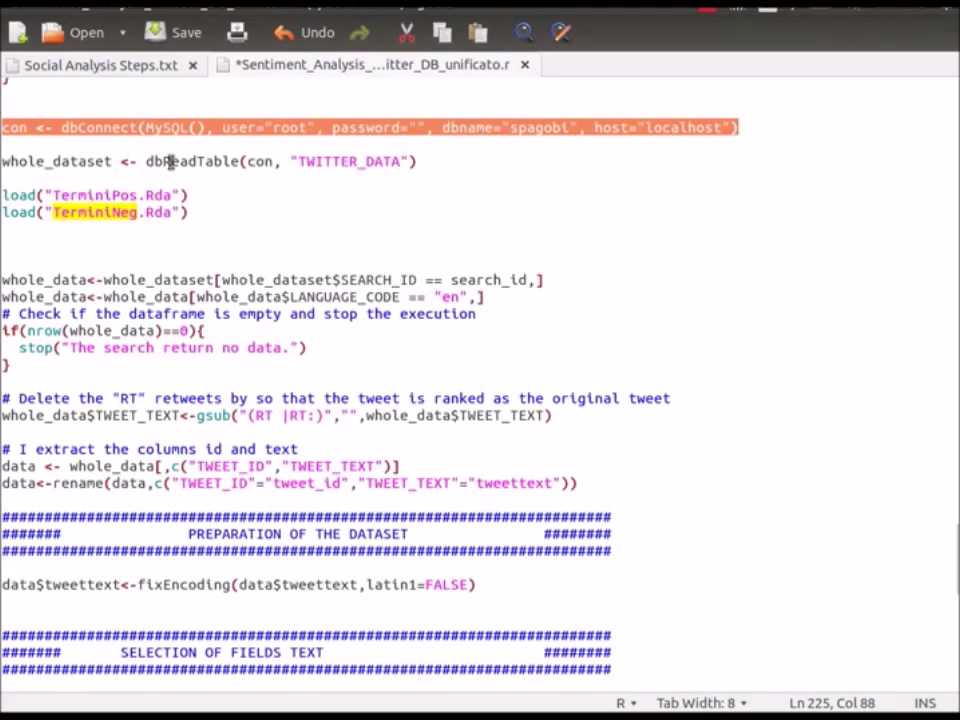
pyautogui.moveTo(300, 161); pyautogui.dragTo(401, 165)
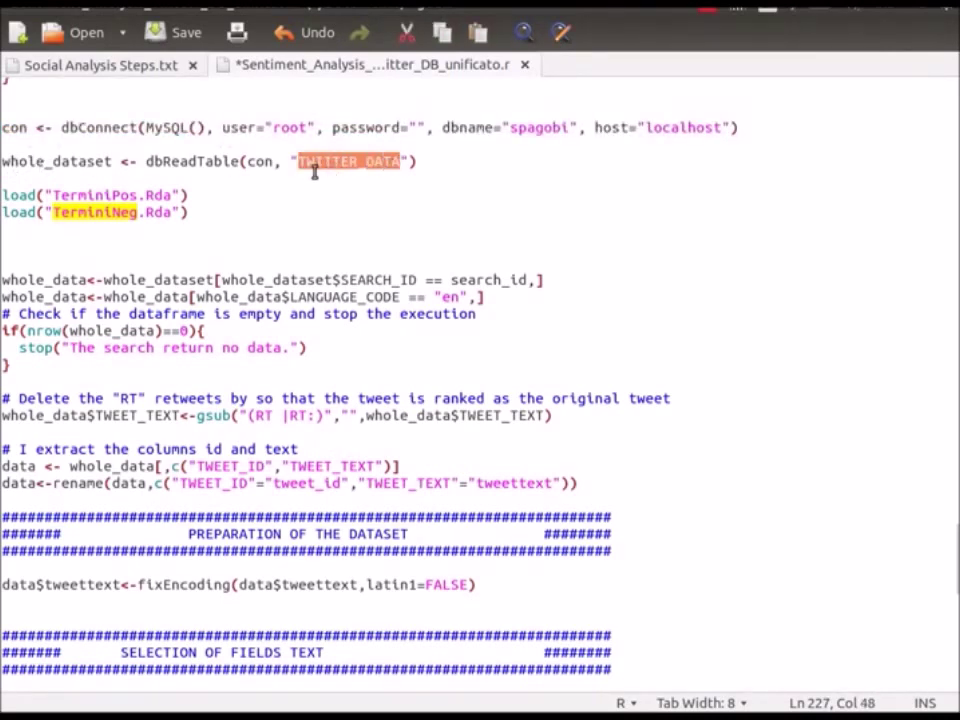
pyautogui.moveTo(113, 161); pyautogui.dragTo(2, 163)
pyautogui.click(2, 163)
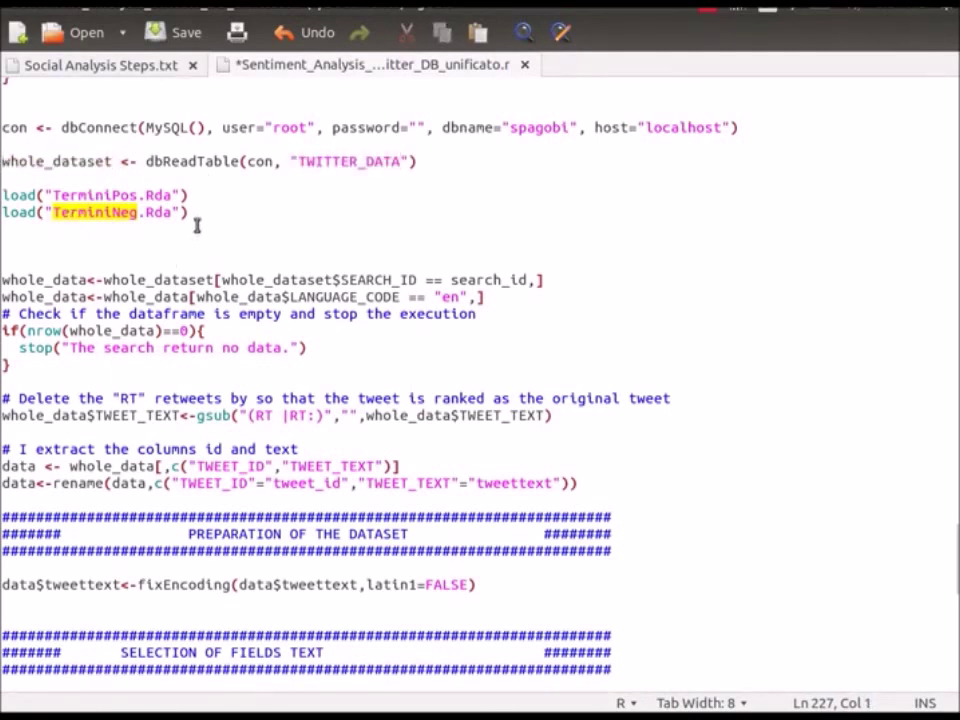
pyautogui.moveTo(189, 197); pyautogui.dragTo(156, 200)
pyautogui.click(103, 197)
pyautogui.click(51, 195)
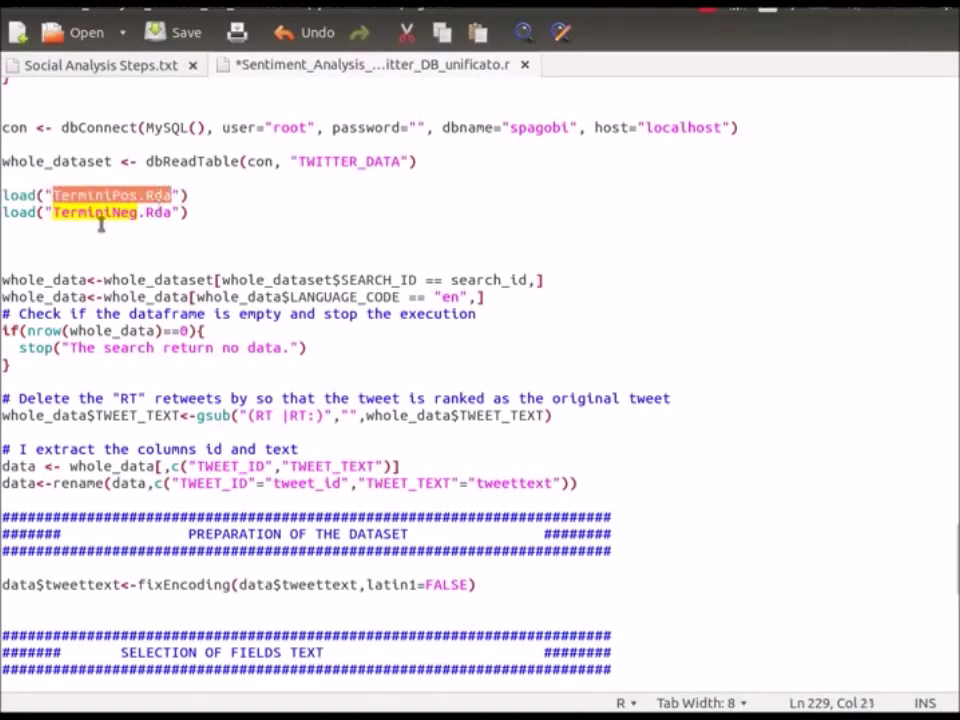
pyautogui.moveTo(53, 212); pyautogui.dragTo(171, 213)
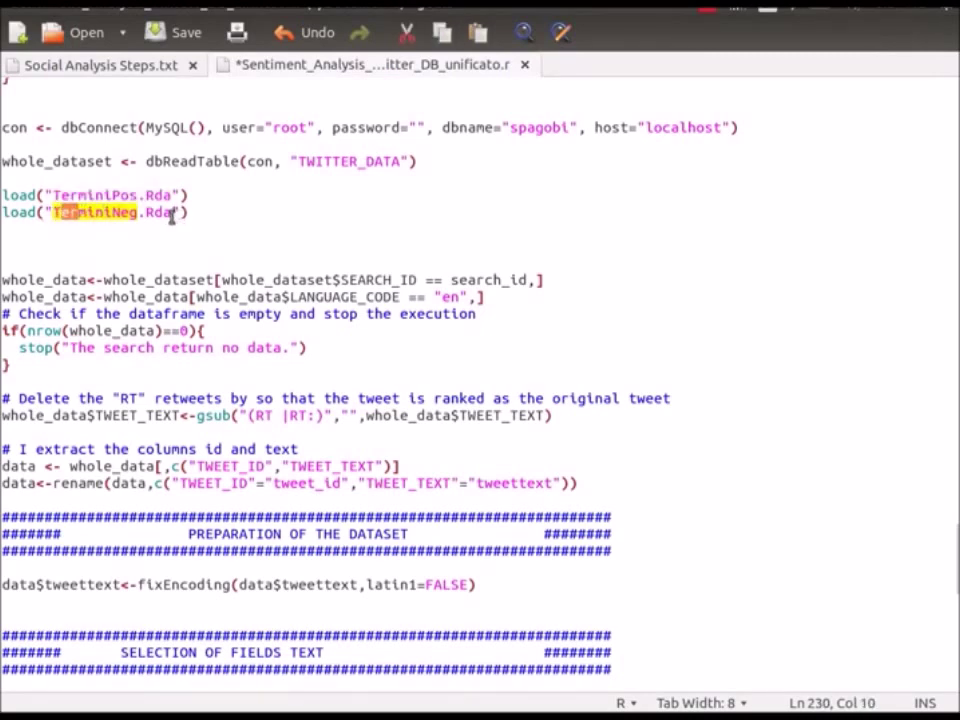
pyautogui.moveTo(10, 322)
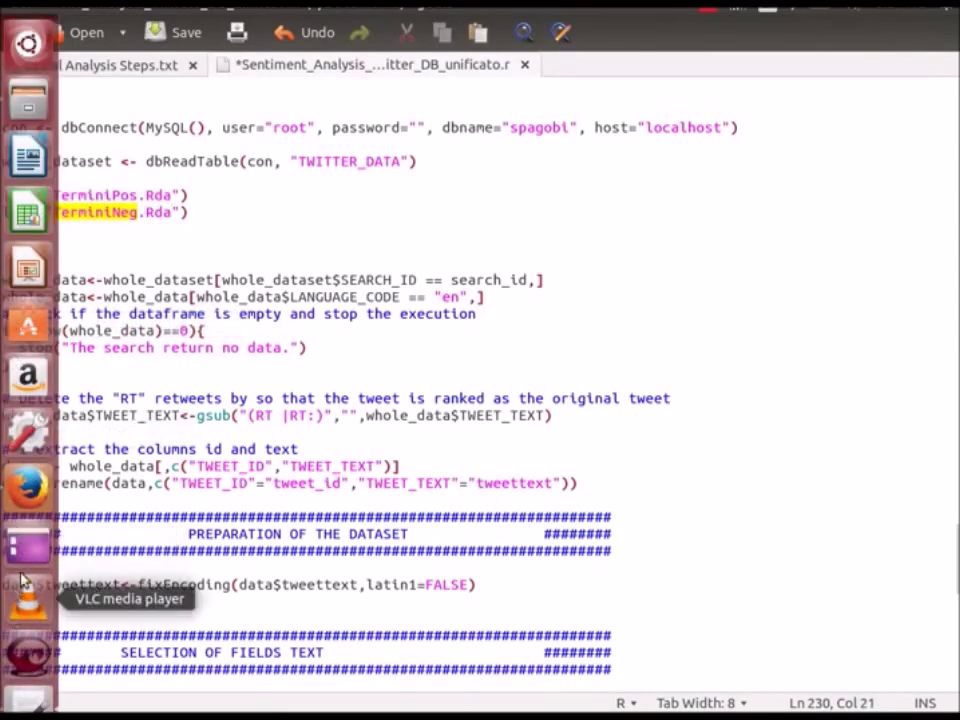
pyautogui.scroll(-3, 8, 548)
# - Quit R answering n, clear the terminal, relaunch R, and run getwd()
pyautogui.click(28, 437)
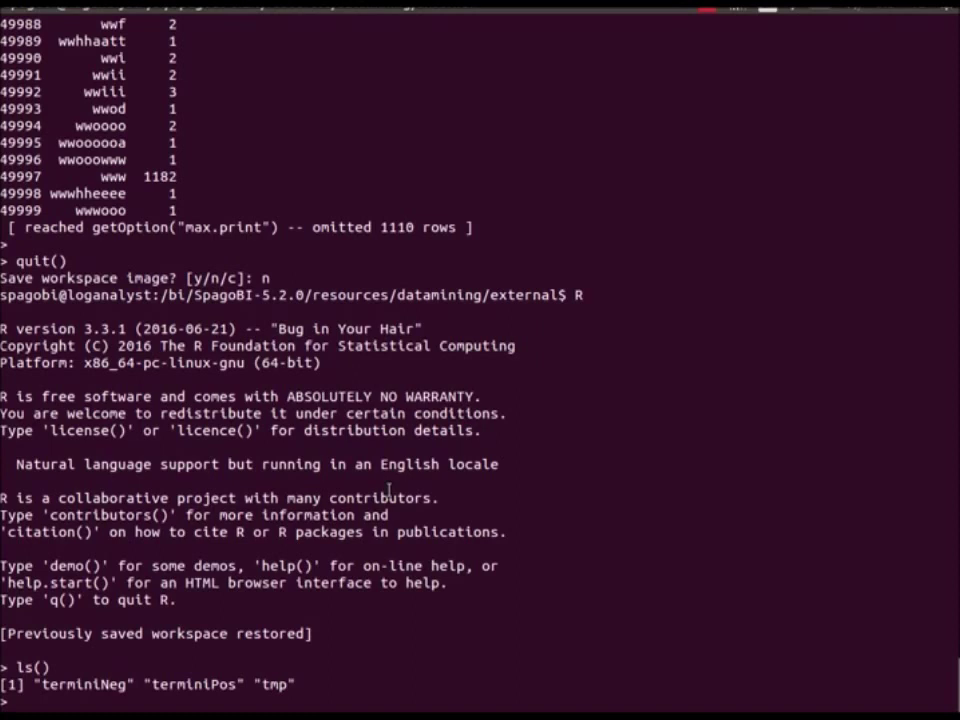
pyautogui.write('quit()')
pyautogui.press('Return')
pyautogui.write('n')
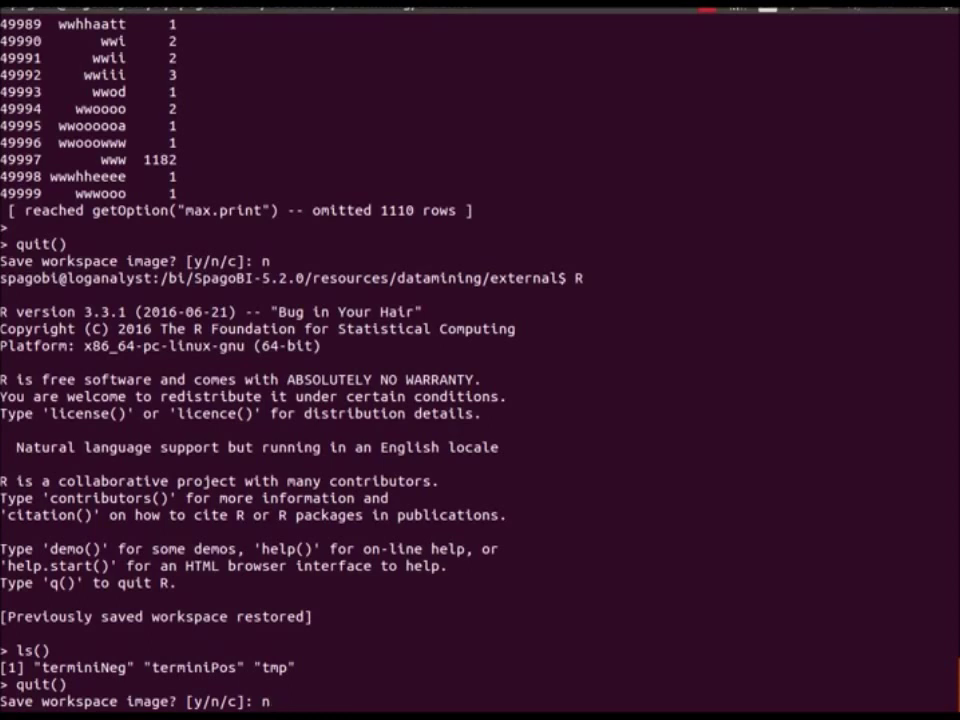
pyautogui.press('Return')
pyautogui.write('clear')
pyautogui.press('Return')
pyautogui.write('R')
pyautogui.press('Return')
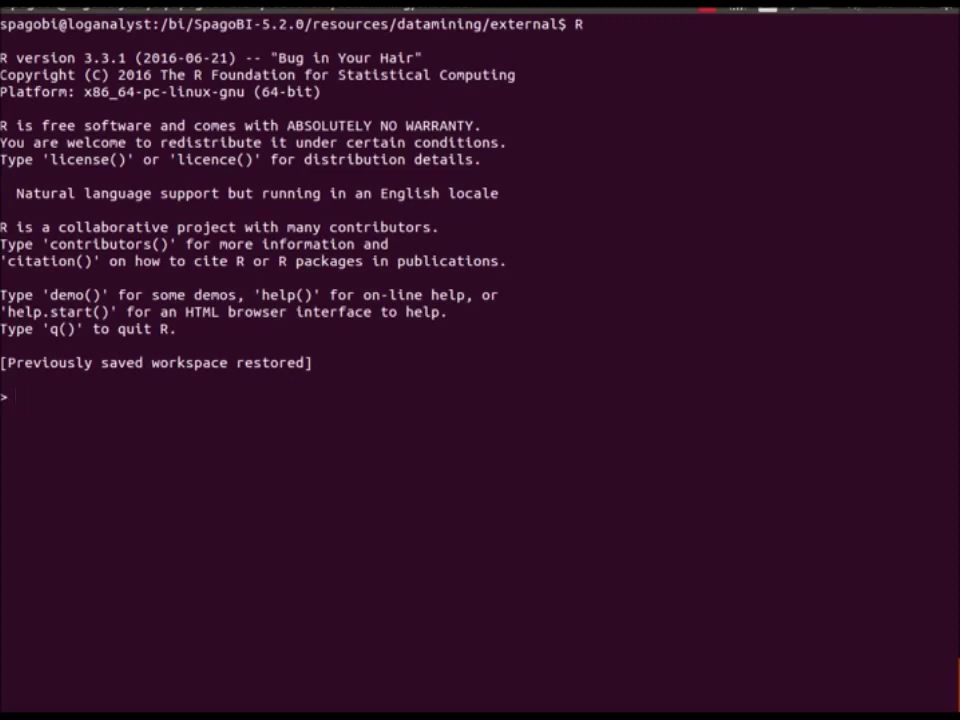
pyautogui.write('getwd()')
pyautogui.press('Return')
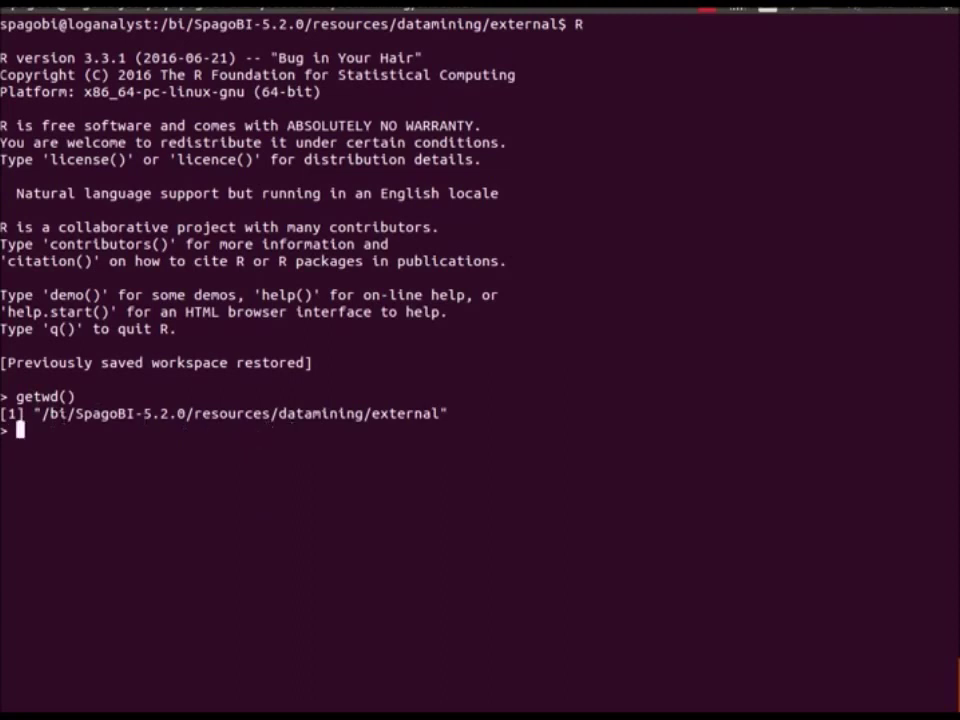
# - Run load("TerminiPos.Rda") in R, checking the file name in the script
pyautogui.write('load(')
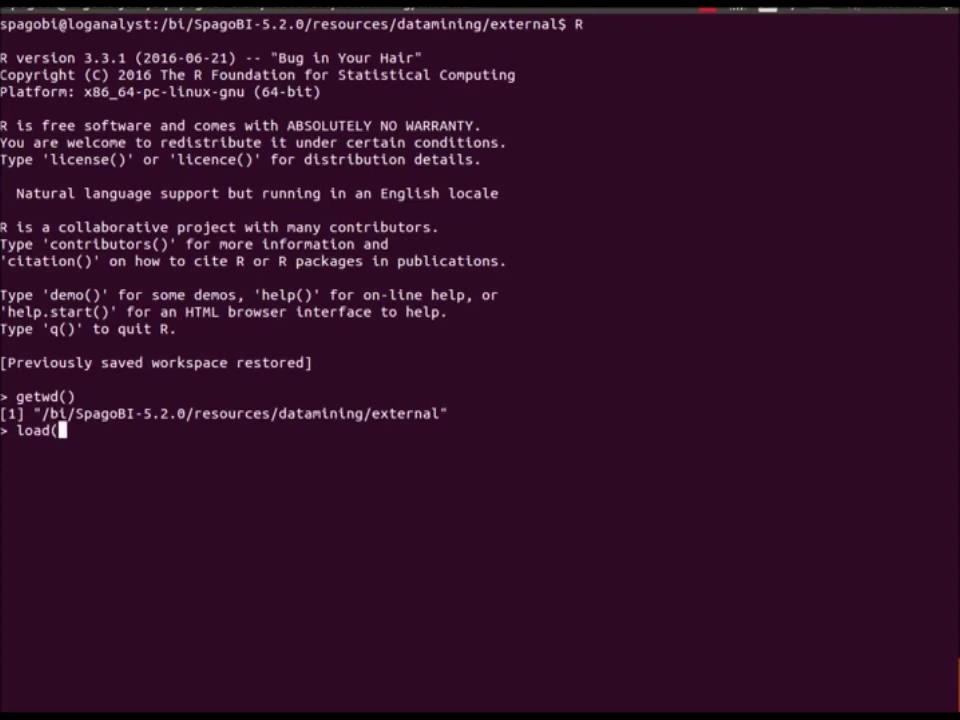
pyautogui.write('"')
pyautogui.moveTo(3, 590)
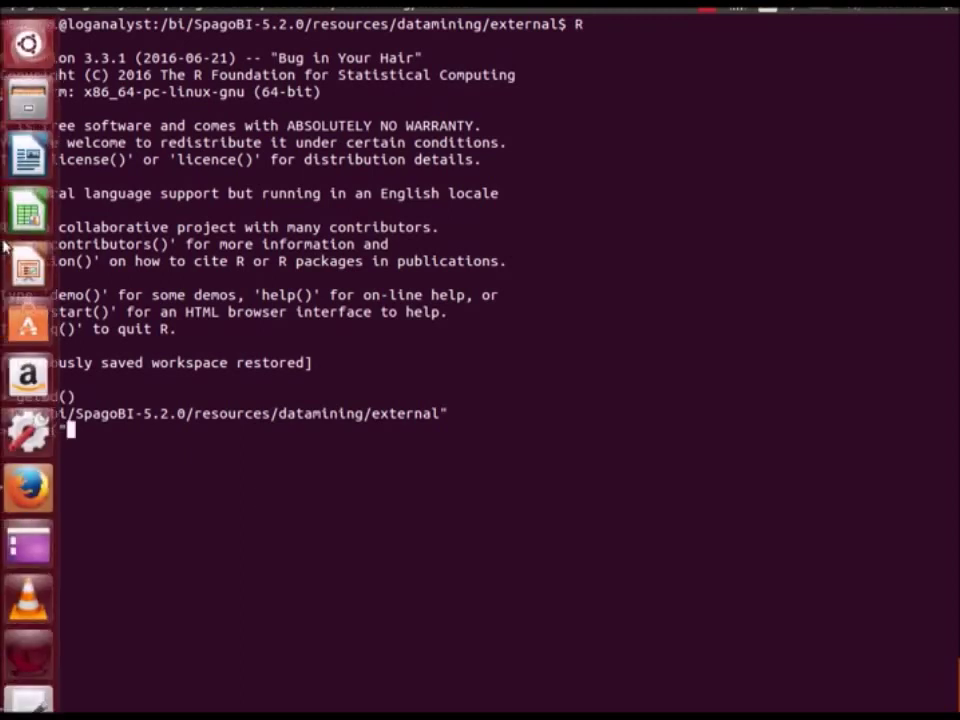
pyautogui.click(26, 698)
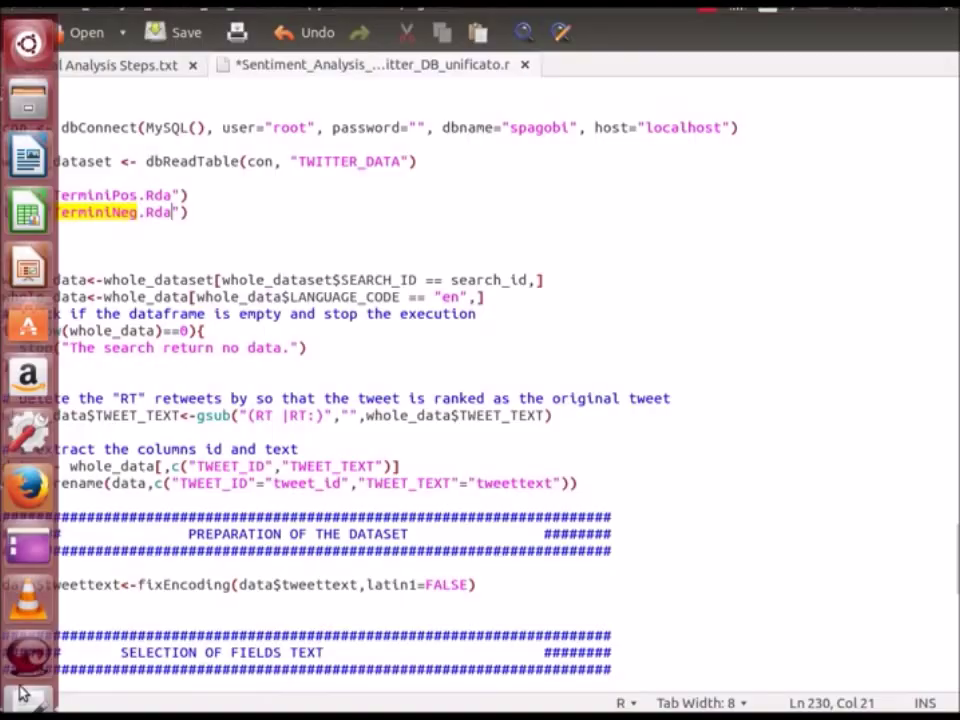
pyautogui.moveTo(53, 195); pyautogui.dragTo(225, 198)
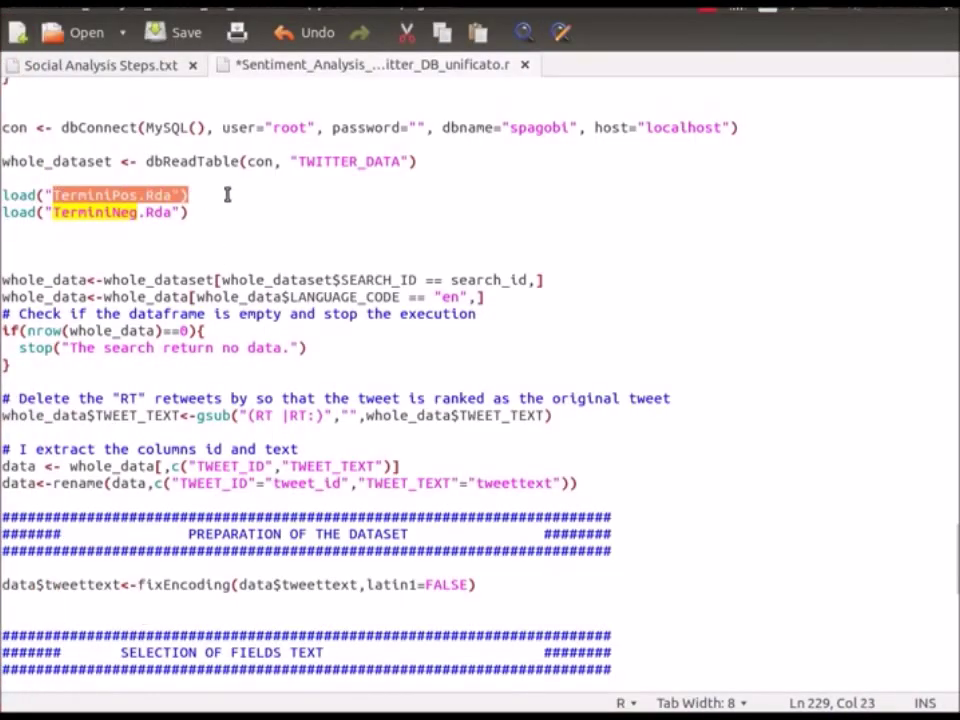
pyautogui.moveTo(2, 300)
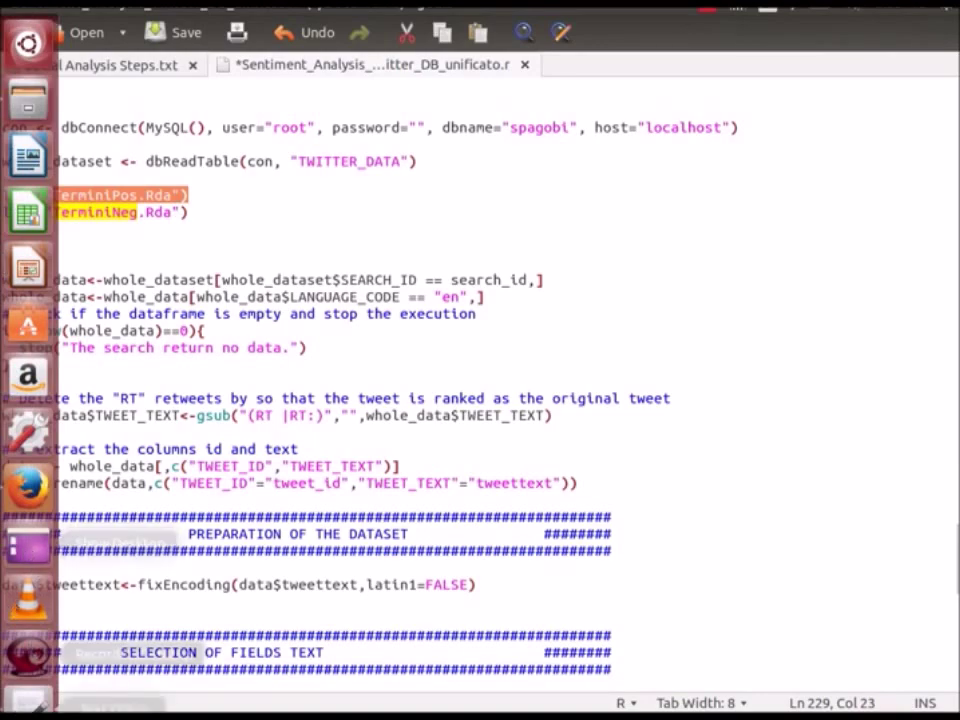
pyautogui.click(26, 413)
pyautogui.write('load("')
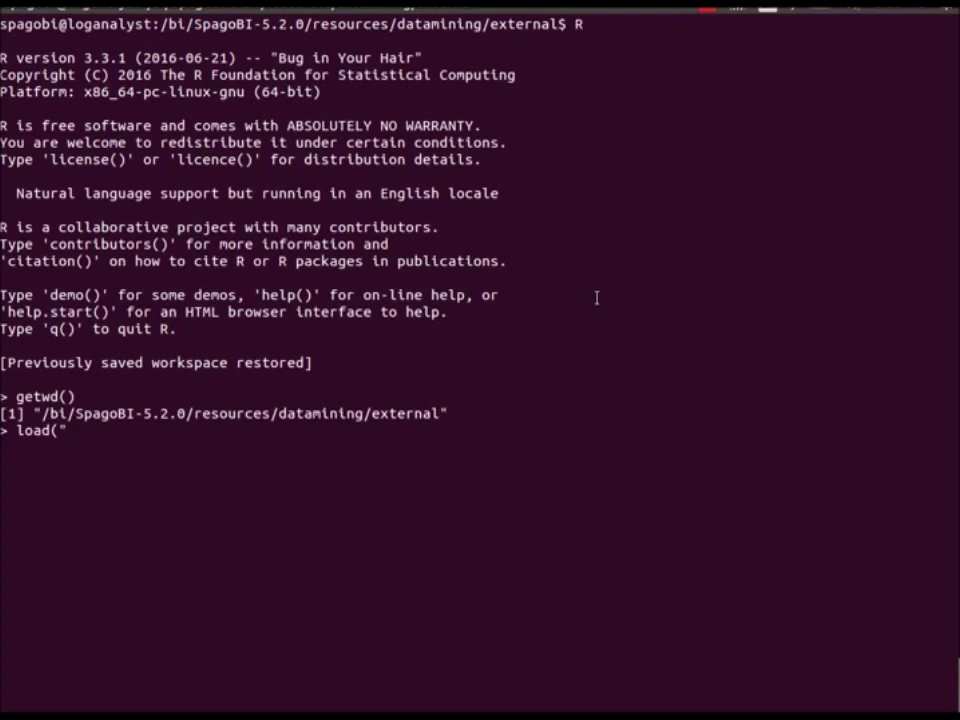
pyautogui.write('TerminiPos.Rda")')
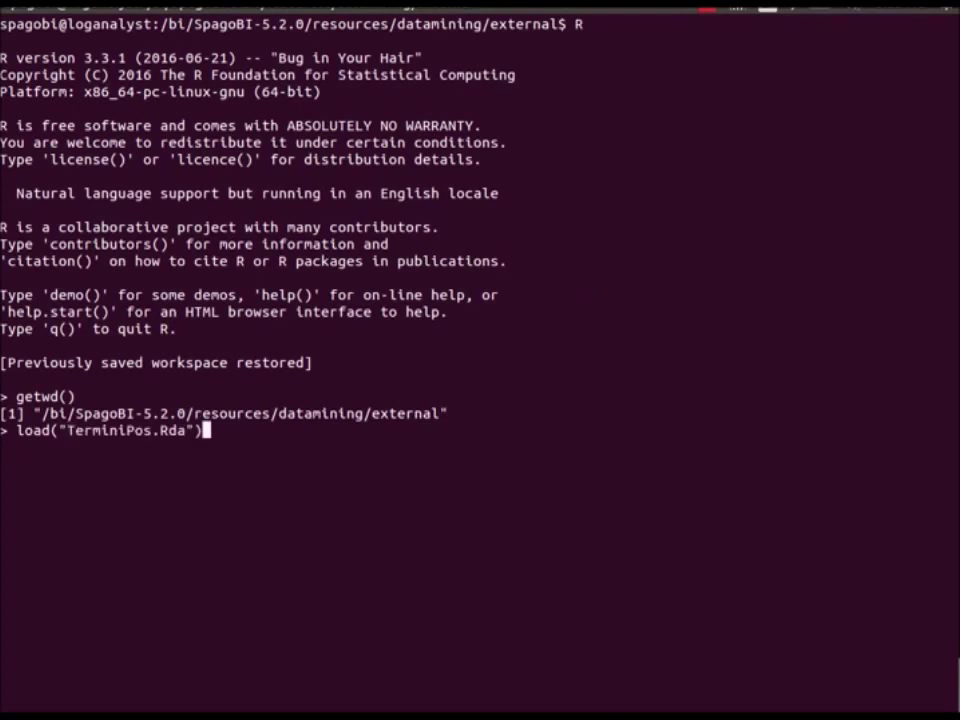
pyautogui.press('Return')
# - Copy and run the TerminiNeg.Rda load line in R, then list objects with ls()
pyautogui.moveTo(12, 333)
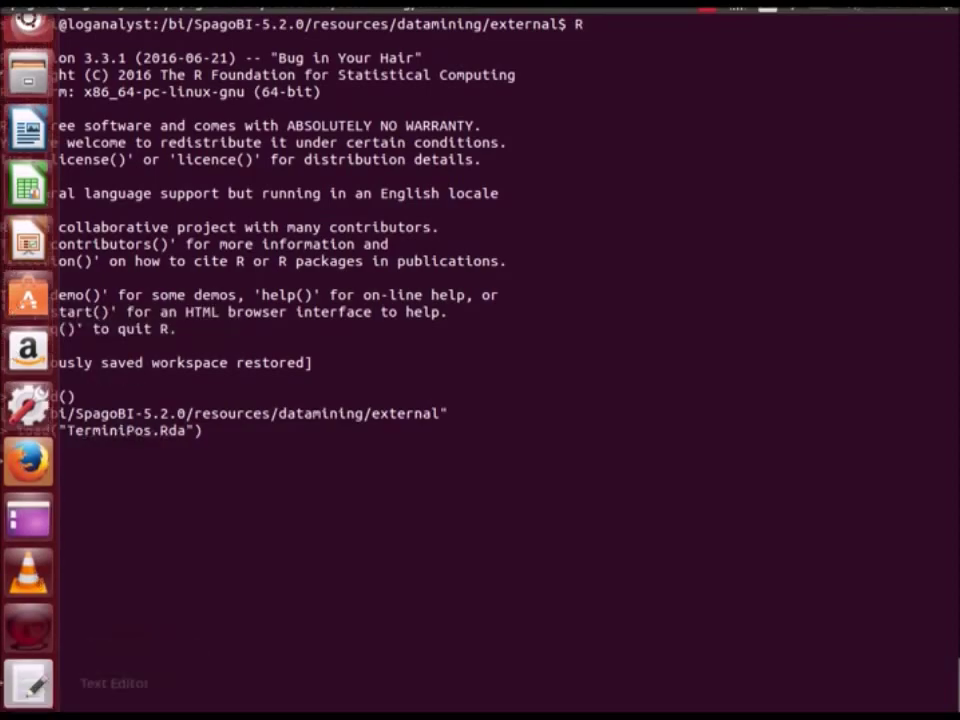
pyautogui.click(19, 392)
pyautogui.moveTo(201, 212); pyautogui.dragTo(0, 213)
pyautogui.rightClick(62, 213)
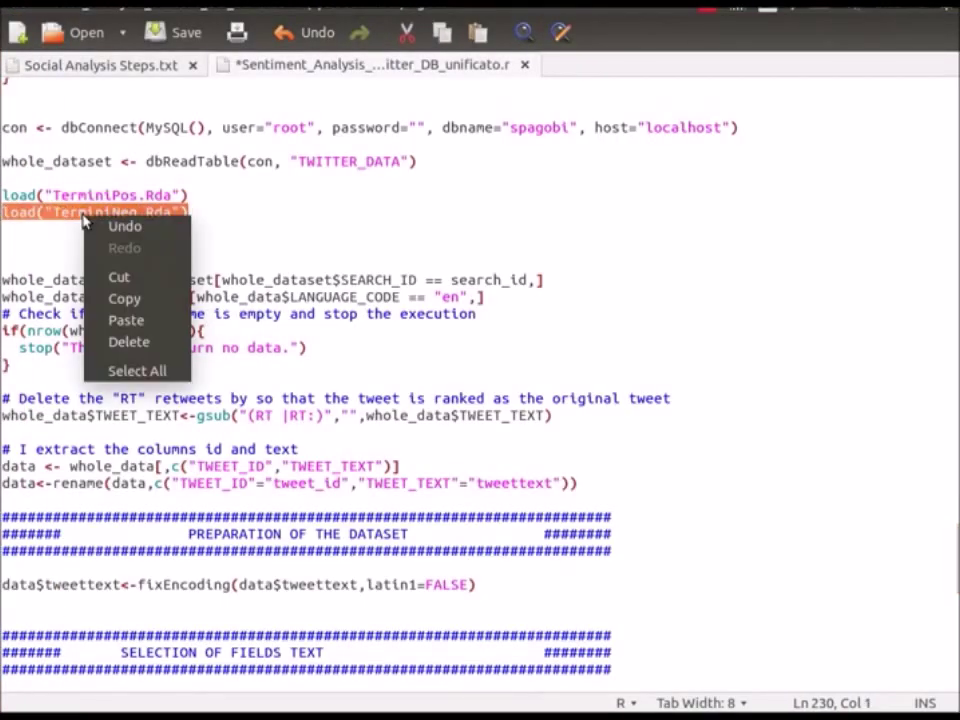
pyautogui.click(126, 298)
pyautogui.moveTo(2, 315)
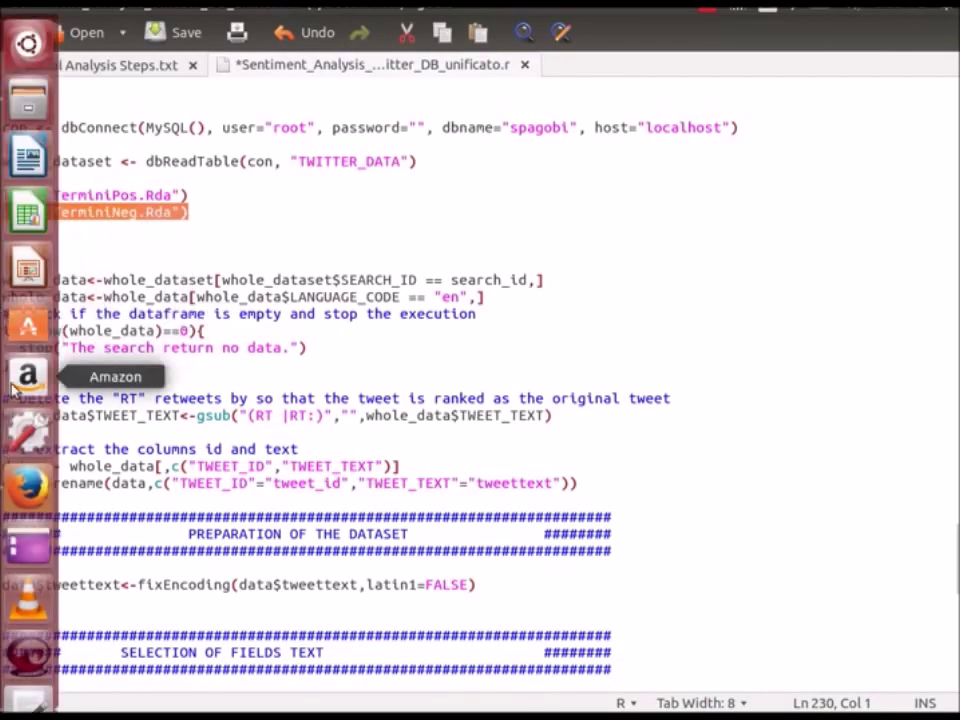
pyautogui.click(30, 450)
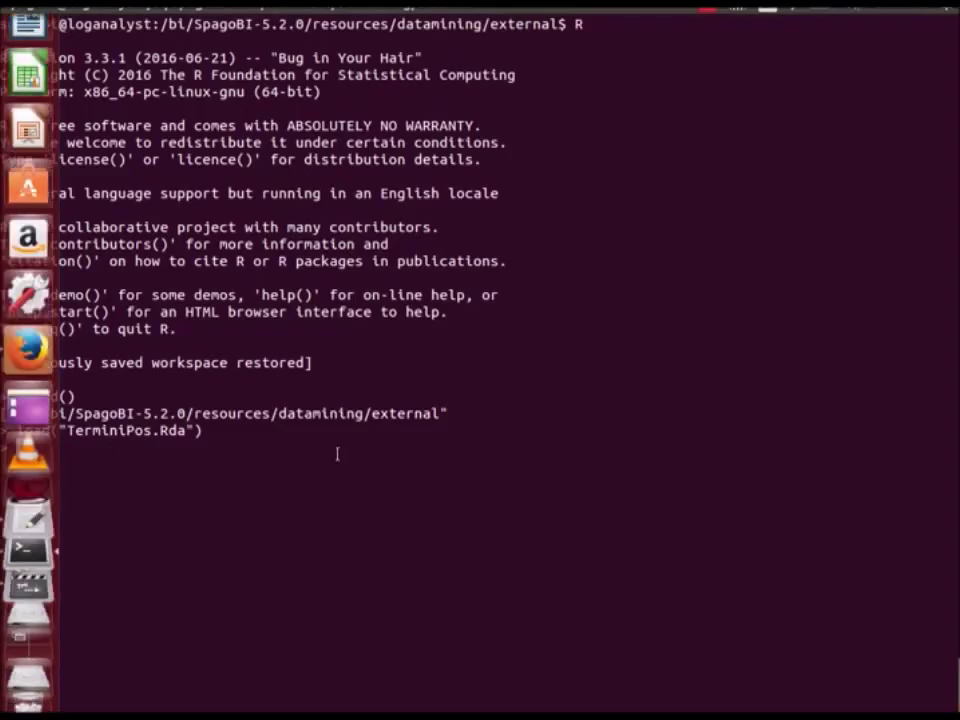
pyautogui.rightClick(571, 421)
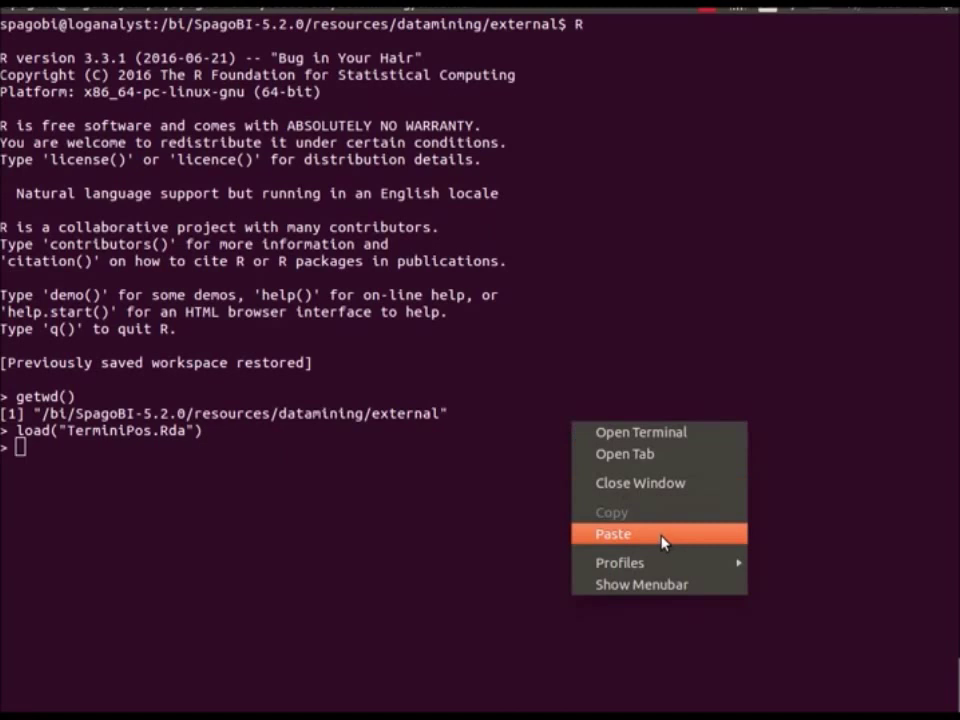
pyautogui.click(661, 537)
pyautogui.press('Return')
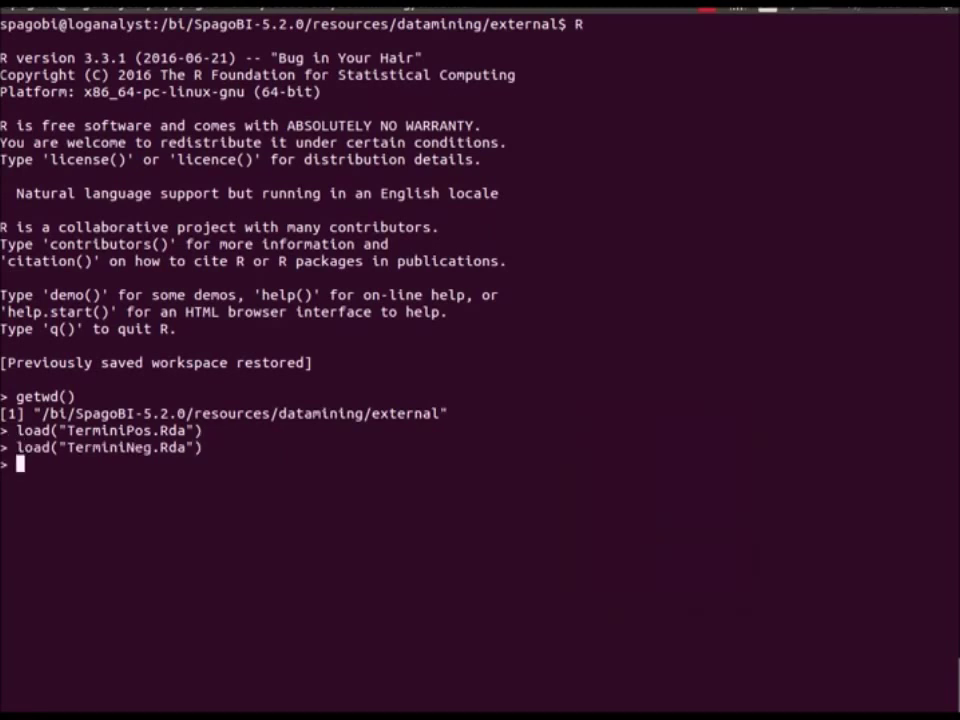
pyautogui.write('ls()')
pyautogui.press('Return')
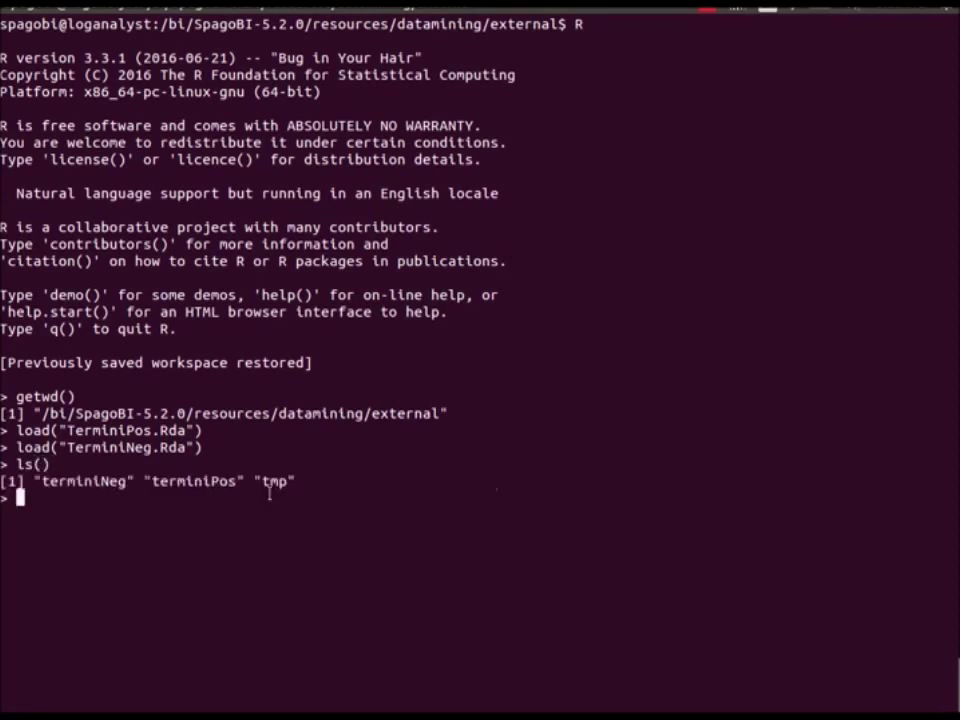
# - Start typing str( at the prompt and erase the wrongly pasted load text
pyautogui.doubleClick(266, 481)
pyautogui.doubleClick(176, 482)
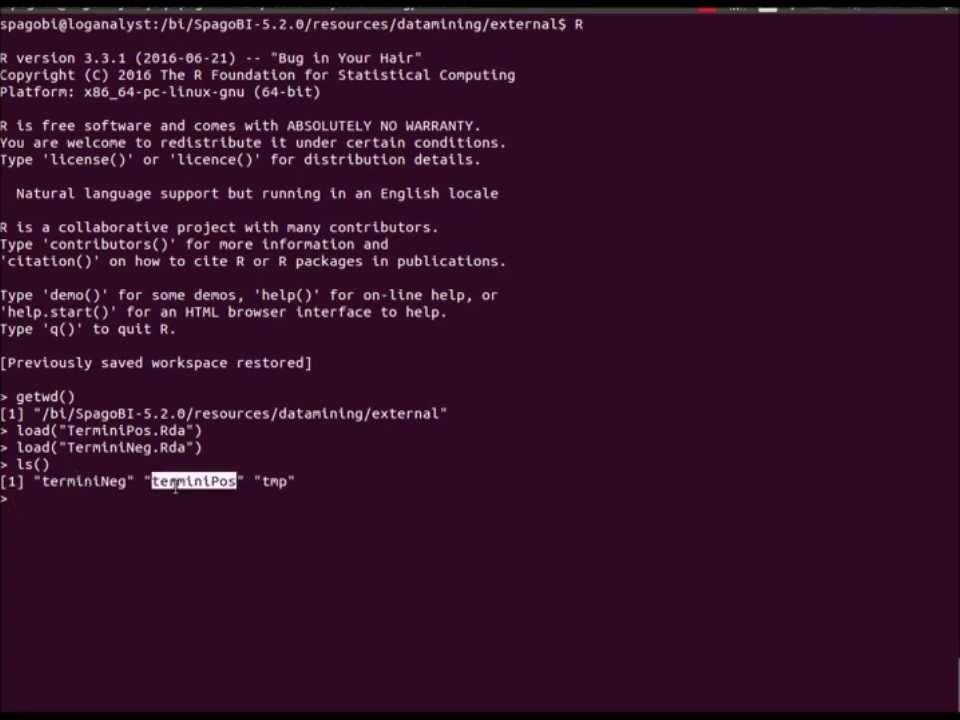
pyautogui.doubleClick(72, 482)
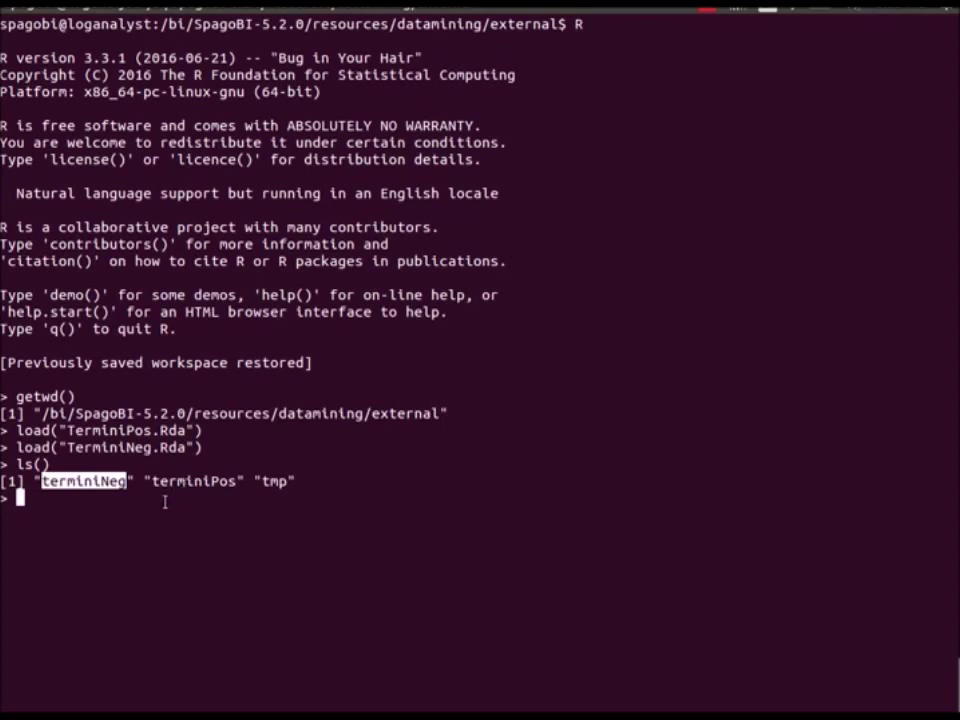
pyautogui.write('str(')
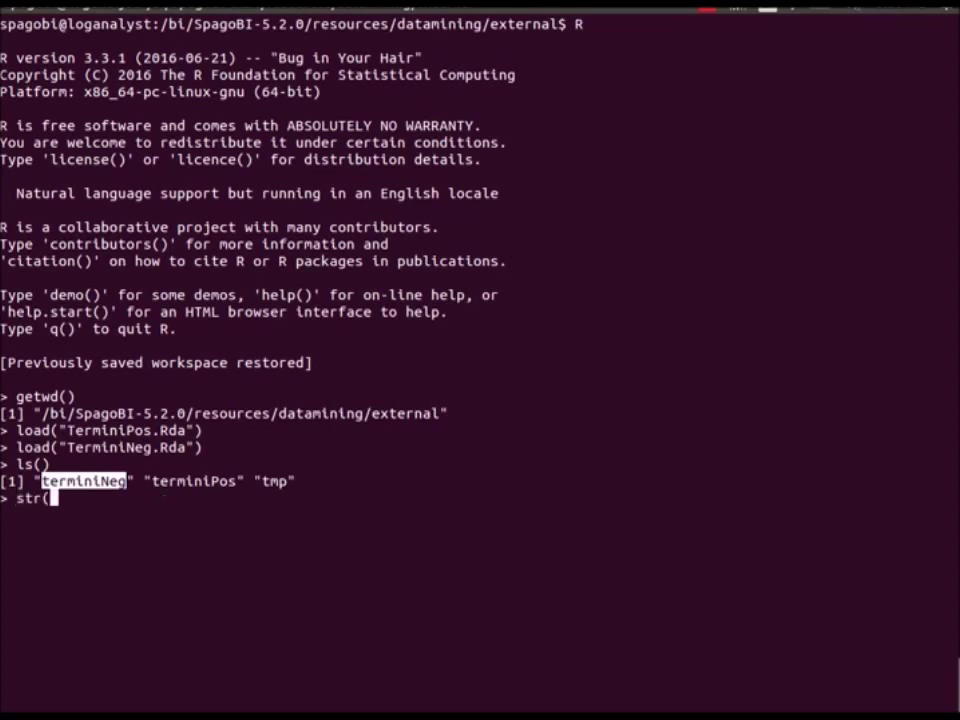
pyautogui.rightClick(198, 483)
pyautogui.click(274, 594)
pyautogui.press('BackSpace')
pyautogui.press('BackSpace')
pyautogui.press('BackSpace')
pyautogui.press('BackSpace')
pyautogui.press('BackSpace')
pyautogui.press('BackSpace')
pyautogui.press('BackSpace')
pyautogui.press('BackSpace')
pyautogui.press('BackSpace')
pyautogui.press('BackSpace')
pyautogui.press('BackSpace')
pyautogui.press('BackSpace')
pyautogui.press('BackSpace')
pyautogui.press('BackSpace')
pyautogui.press('BackSpace')
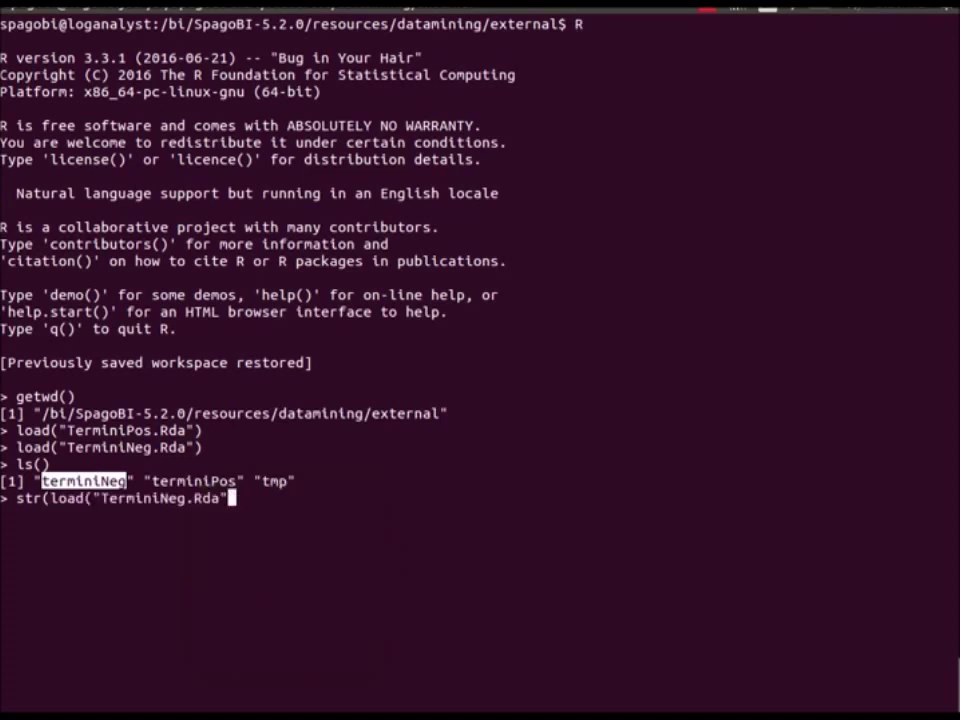
pyautogui.press('BackSpace')
pyautogui.press('BackSpace')
pyautogui.press('BackSpace')
pyautogui.press('BackSpace')
pyautogui.press('BackSpace')
pyautogui.press('BackSpace')
pyautogui.press('BackSpace')
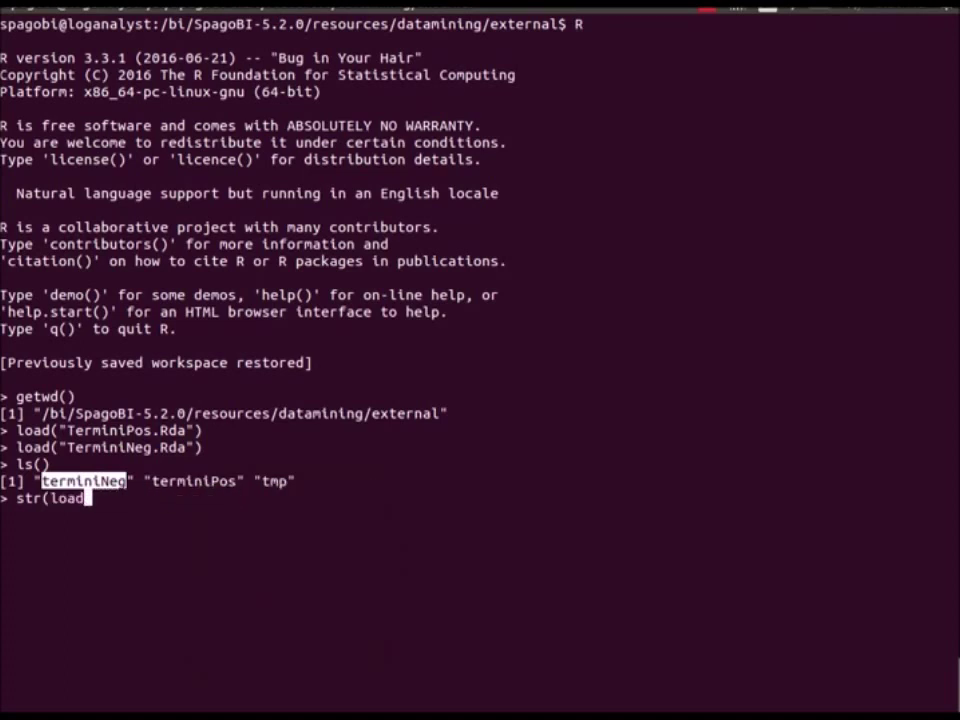
# - Run str(terminiNeg), showing a data.frame of 51442 obs. of 2 variables
pyautogui.rightClick(75, 483)
pyautogui.click(125, 571)
pyautogui.rightClick(133, 552)
pyautogui.click(180, 486)
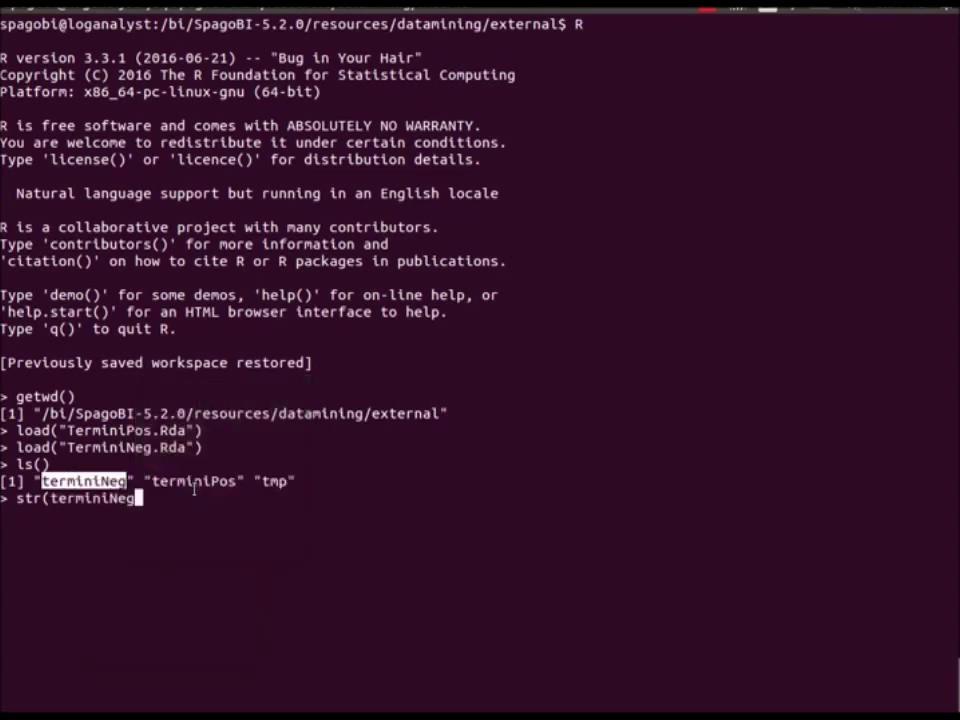
pyautogui.write(')')
pyautogui.press('Return')
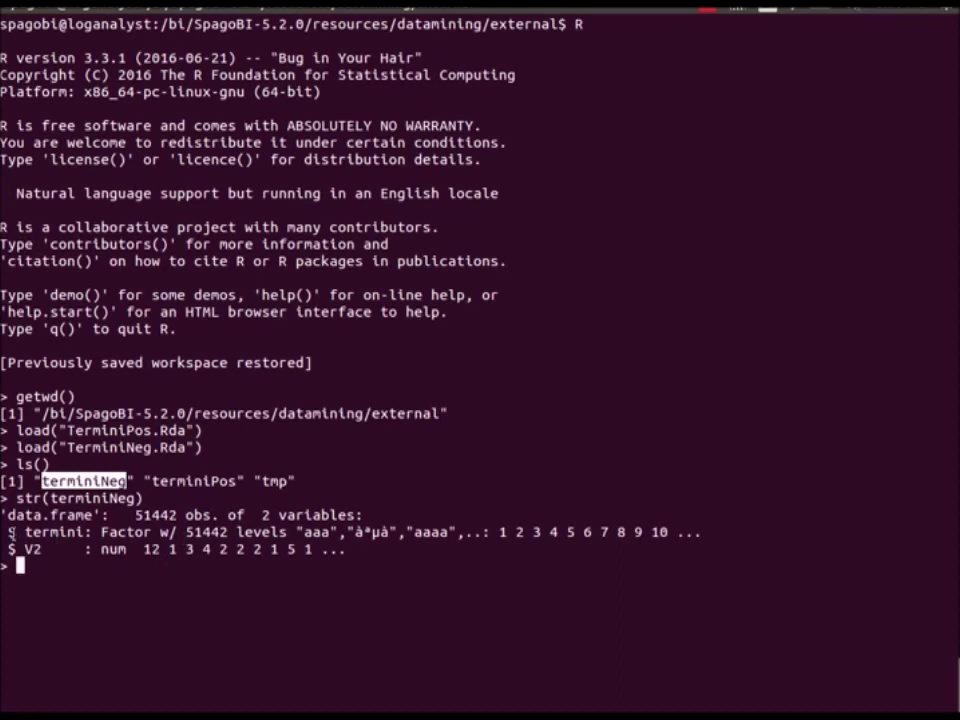
pyautogui.moveTo(9, 514); pyautogui.dragTo(95, 514)
pyautogui.click(95, 514)
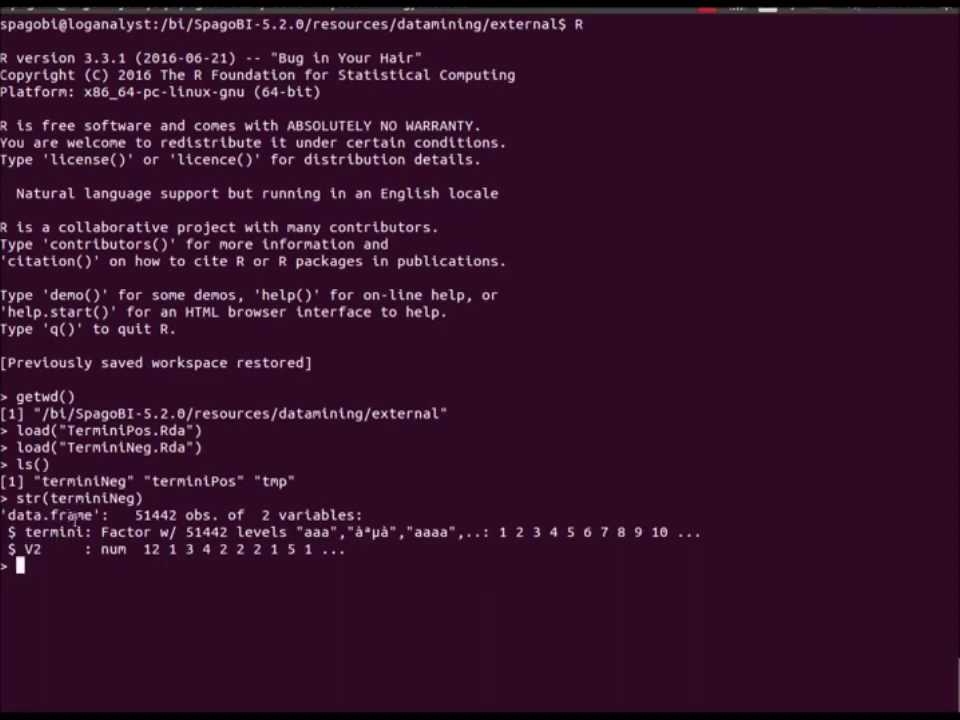
pyautogui.moveTo(8, 514); pyautogui.dragTo(90, 514)
# - Paste terminiNeg at the prompt and print the full table
pyautogui.doubleClick(96, 481)
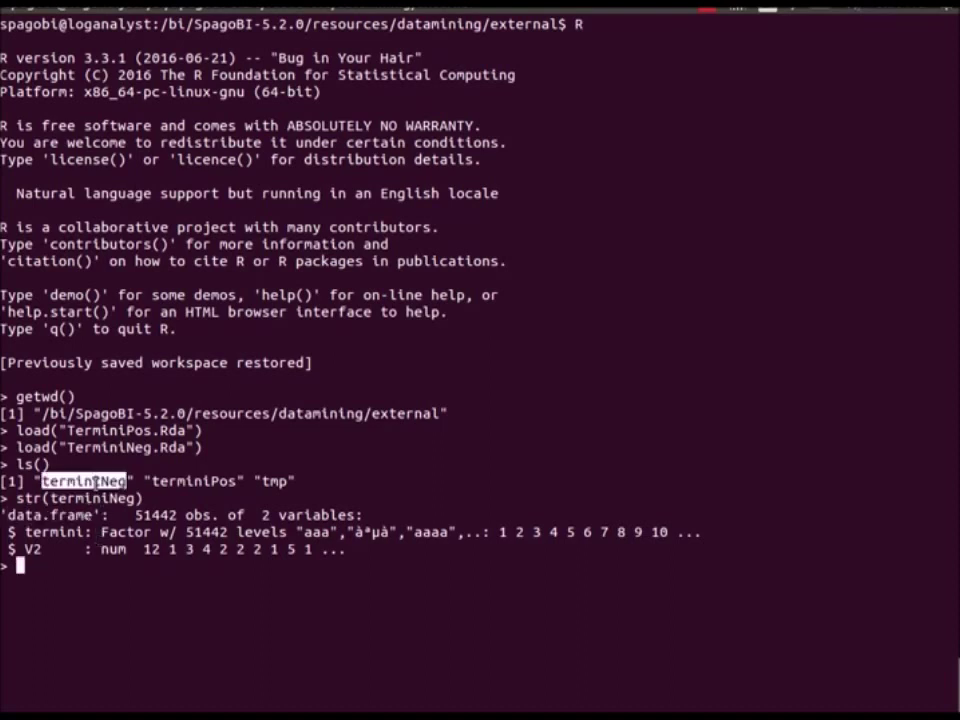
pyautogui.rightClick(96, 481)
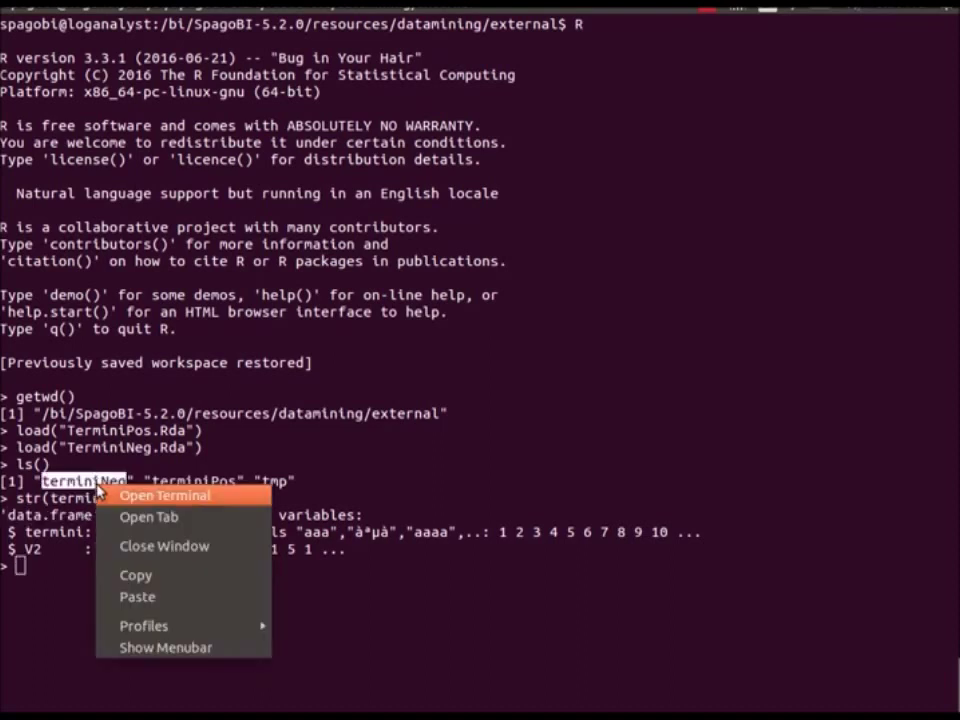
pyautogui.click(155, 576)
pyautogui.rightClick(157, 582)
pyautogui.click(157, 582)
pyautogui.rightClick(159, 577)
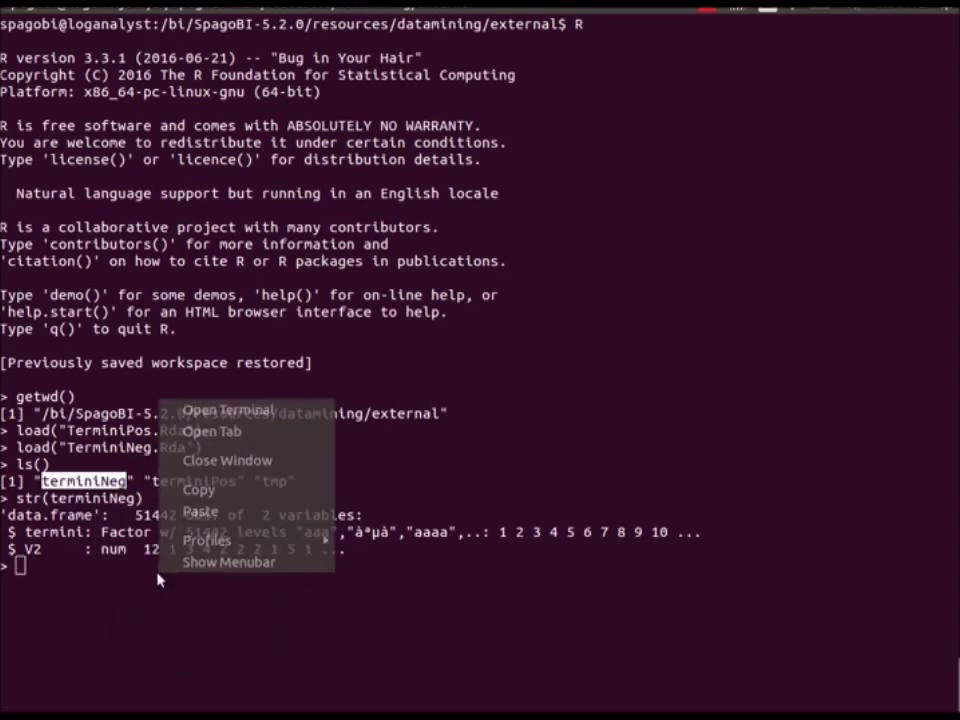
pyautogui.click(197, 511)
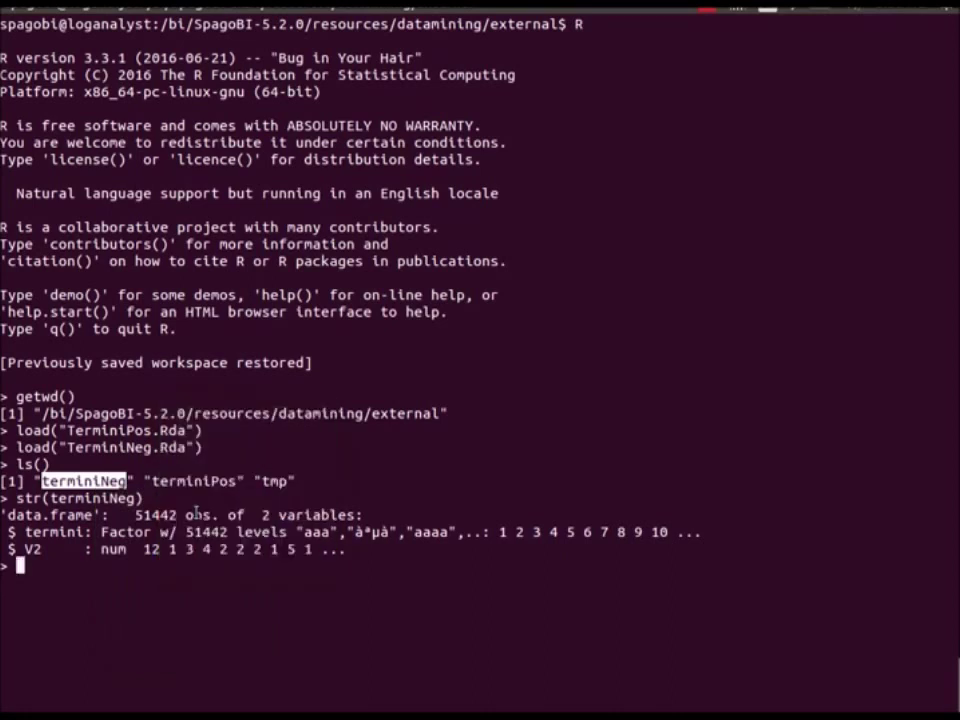
pyautogui.hotkey('ctrl', 'shift', 'v')
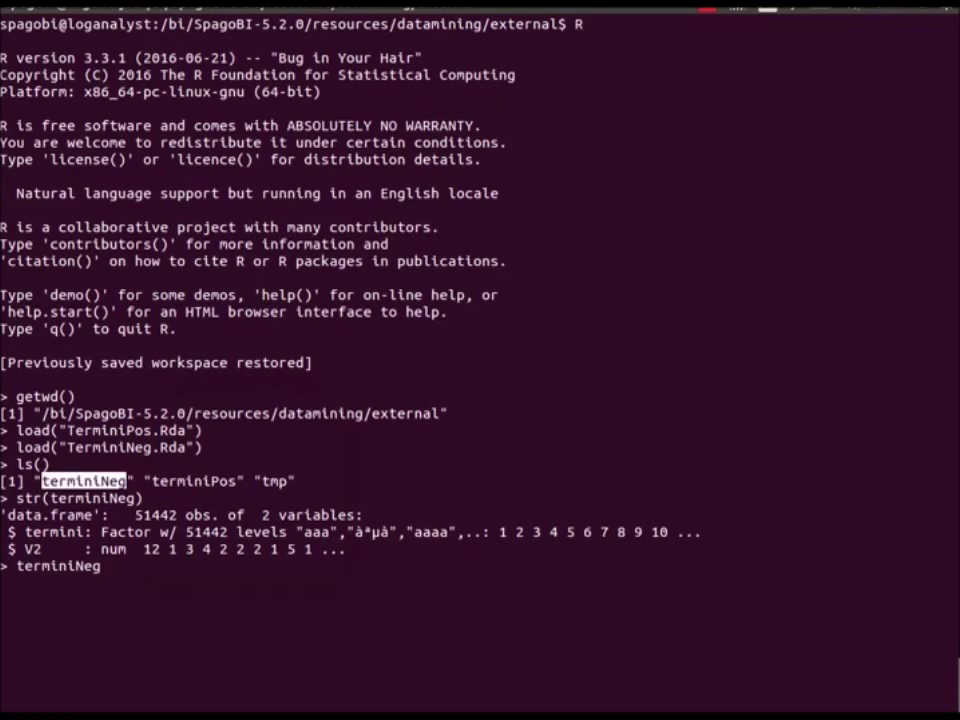
pyautogui.press('Return')
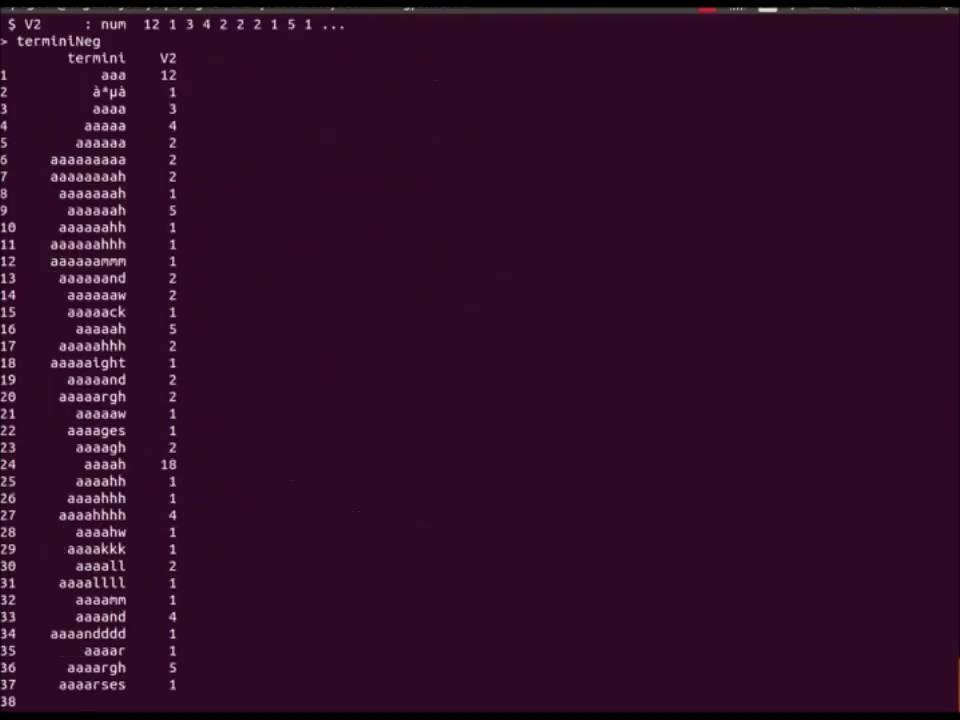
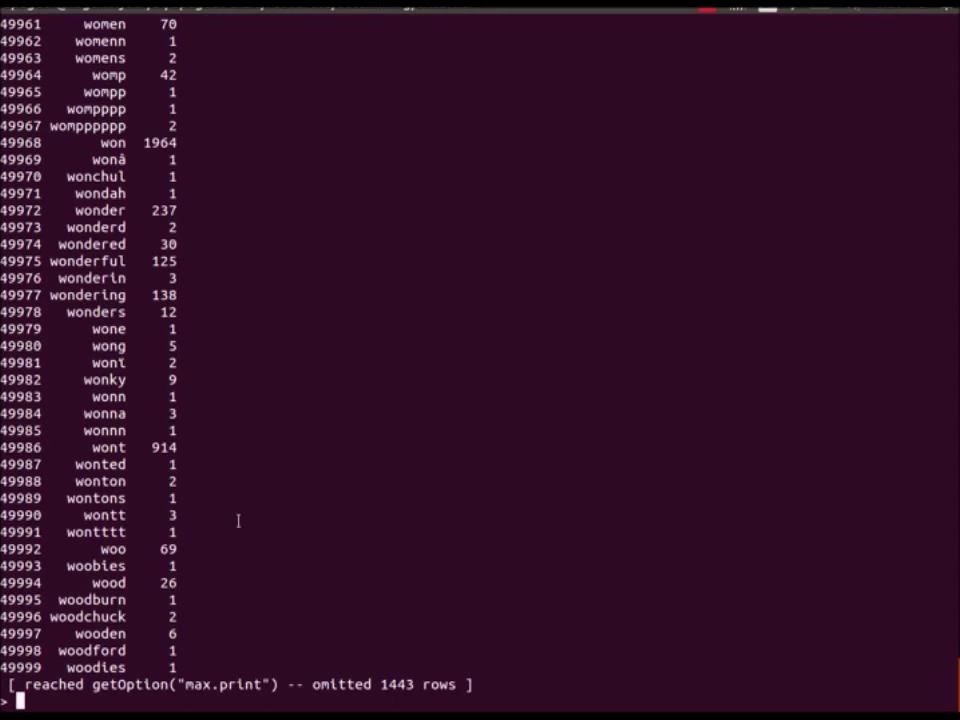
# - Review the R console output, noting the max.print truncation notice and 1443 omitted rows
pyautogui.scroll(15, 192, 515)
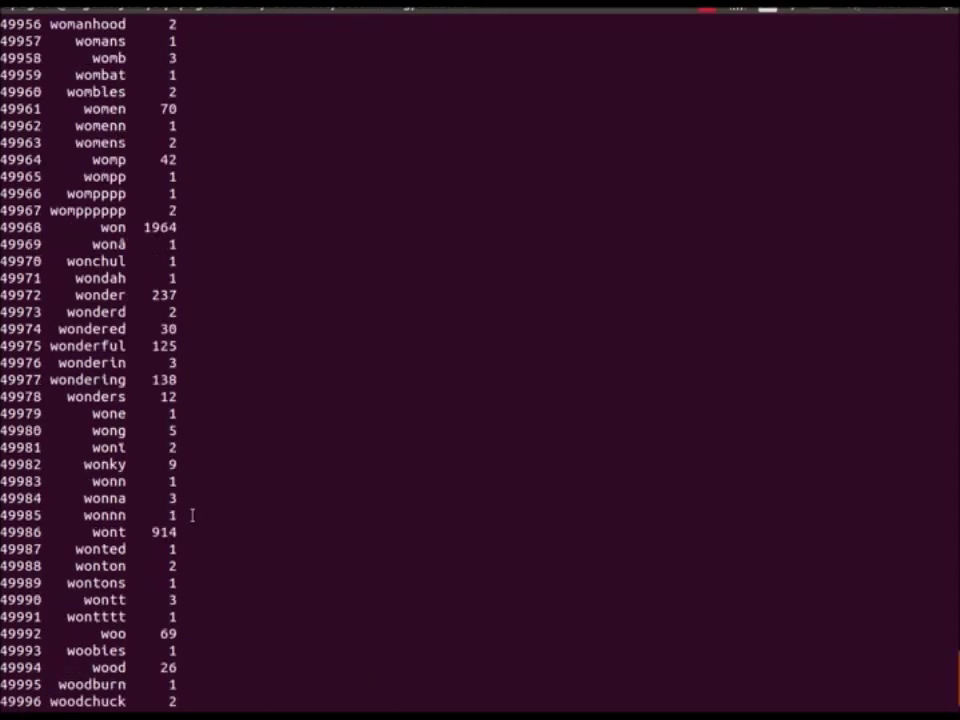
pyautogui.scroll(20, 190, 511)
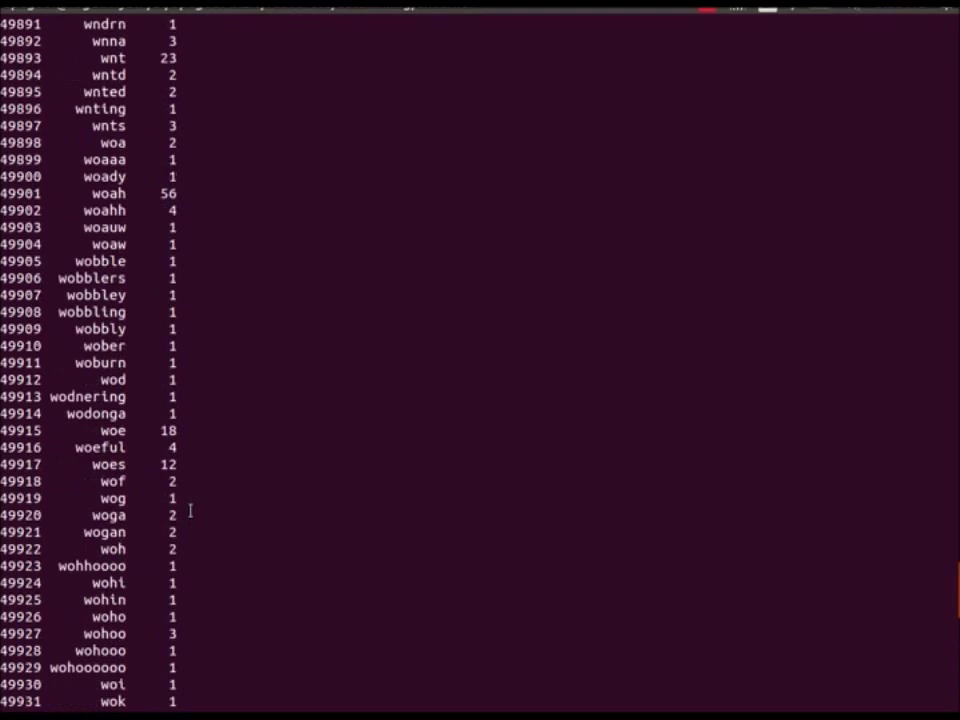
pyautogui.scroll(20, 194, 508)
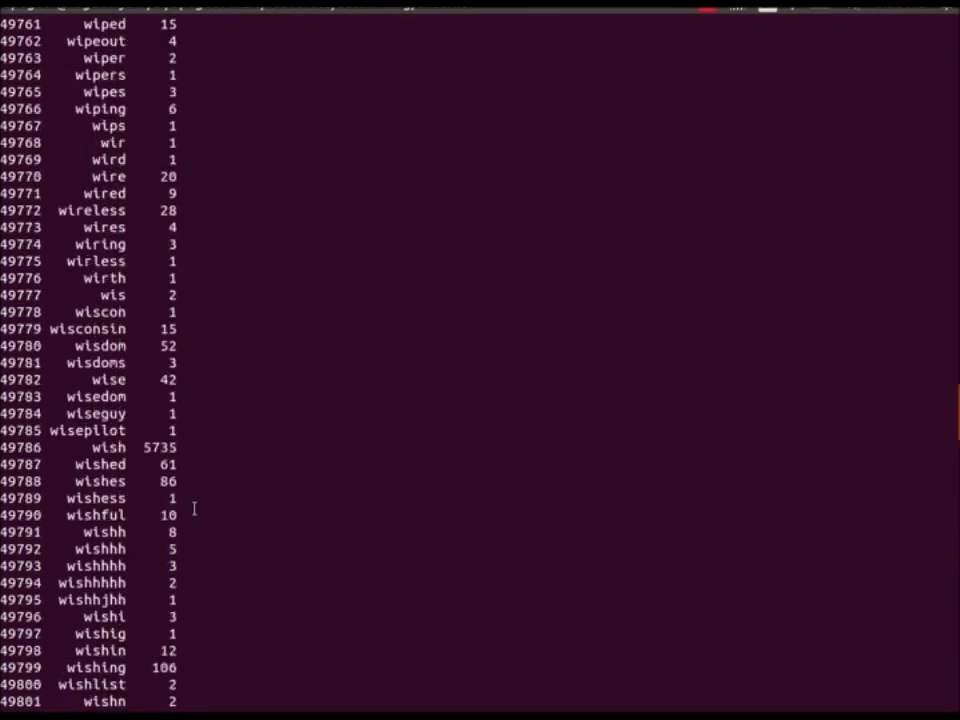
pyautogui.scroll(20, 194, 508)
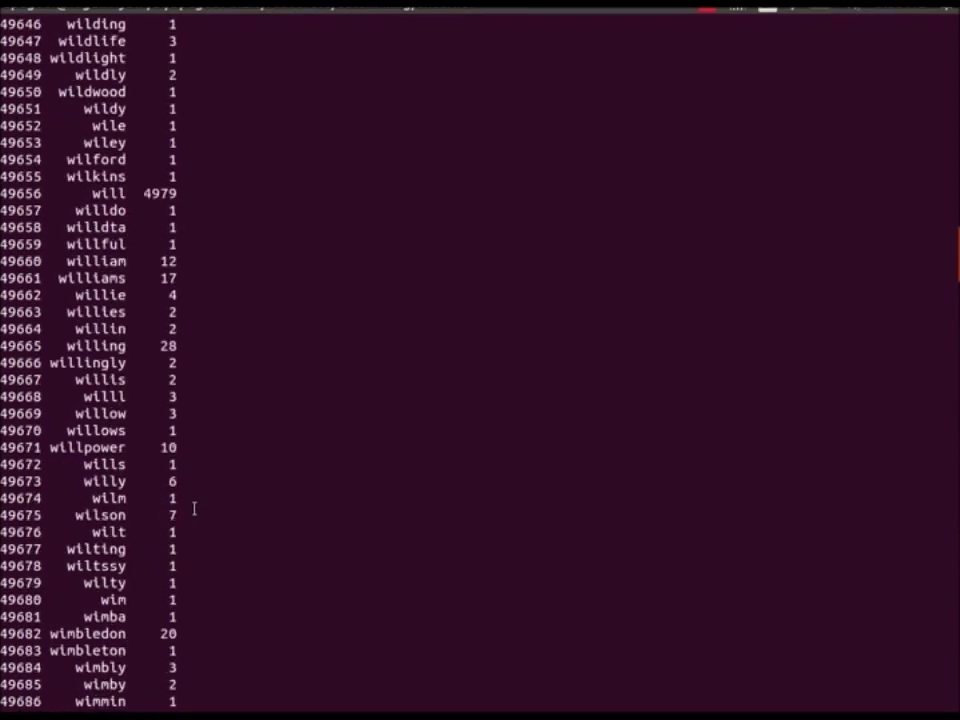
pyautogui.scroll(15, 194, 508)
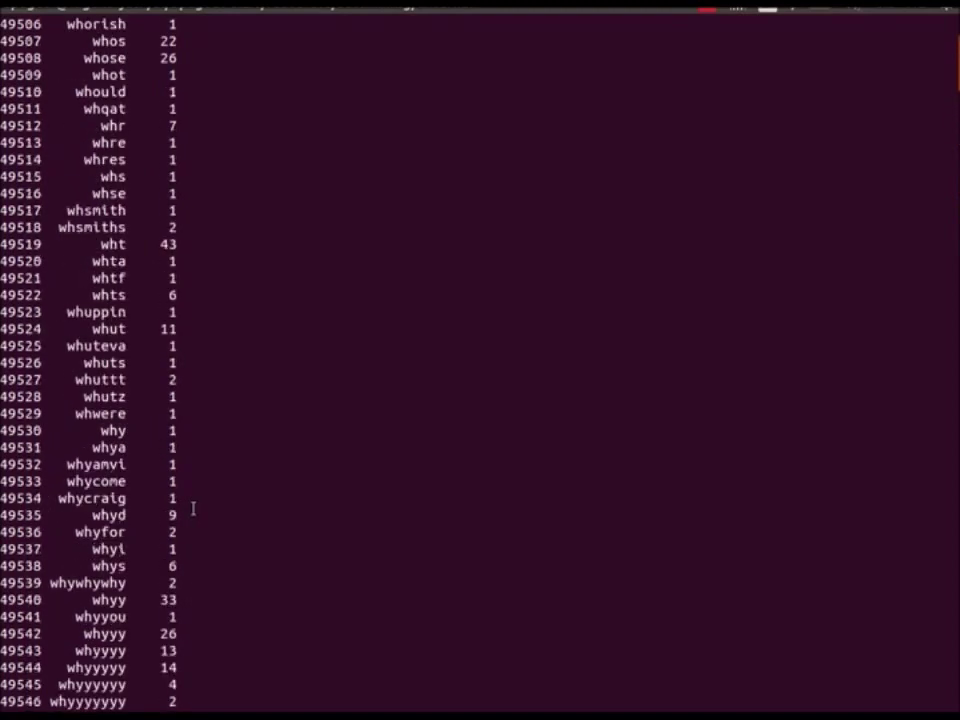
pyautogui.scroll(-20, 193, 502)
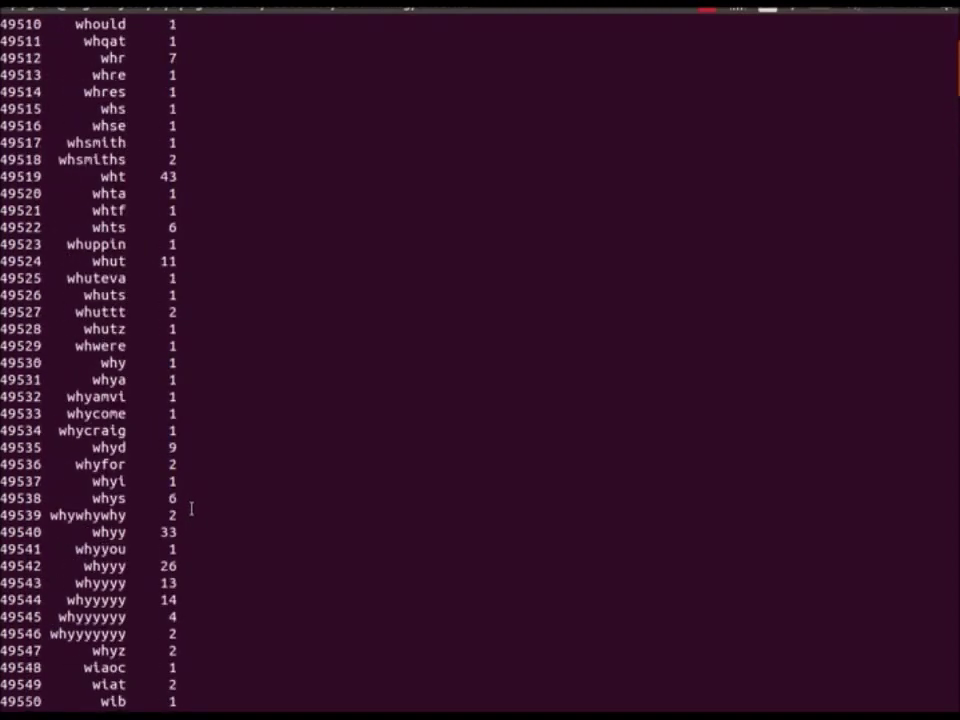
pyautogui.scroll(-20, 191, 524)
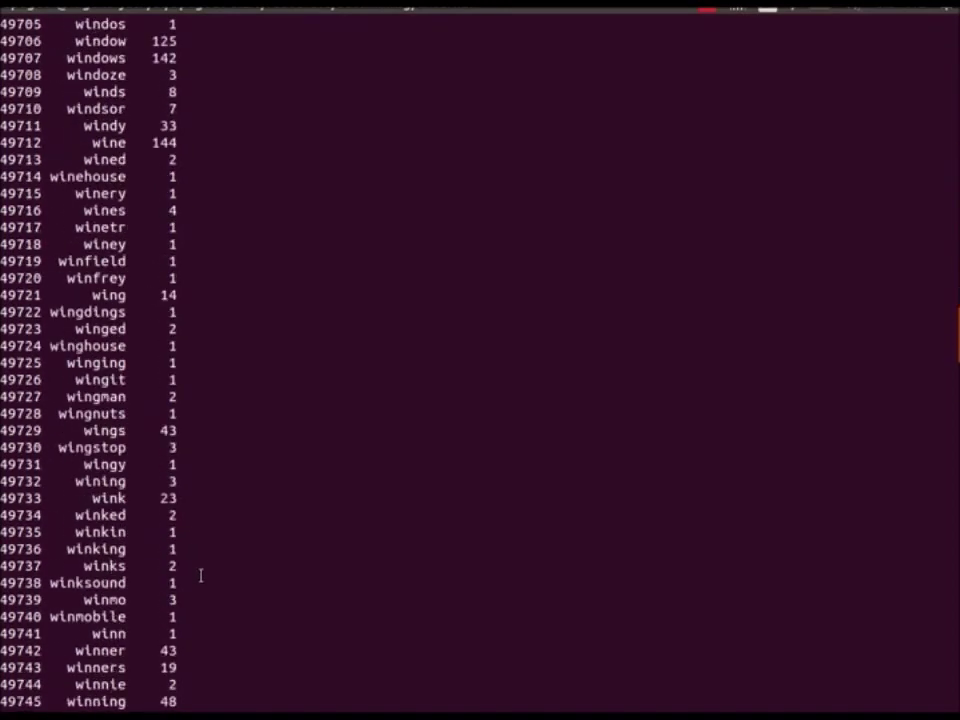
pyautogui.moveTo(949, 311); pyautogui.dragTo(949, 640)
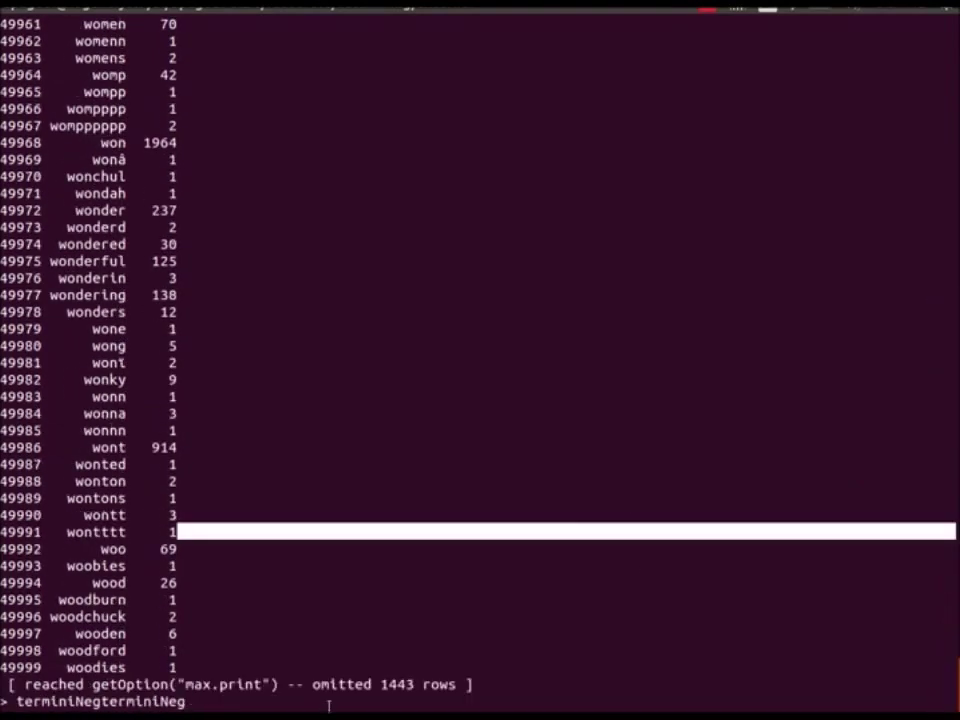
pyautogui.doubleClick(130, 685)
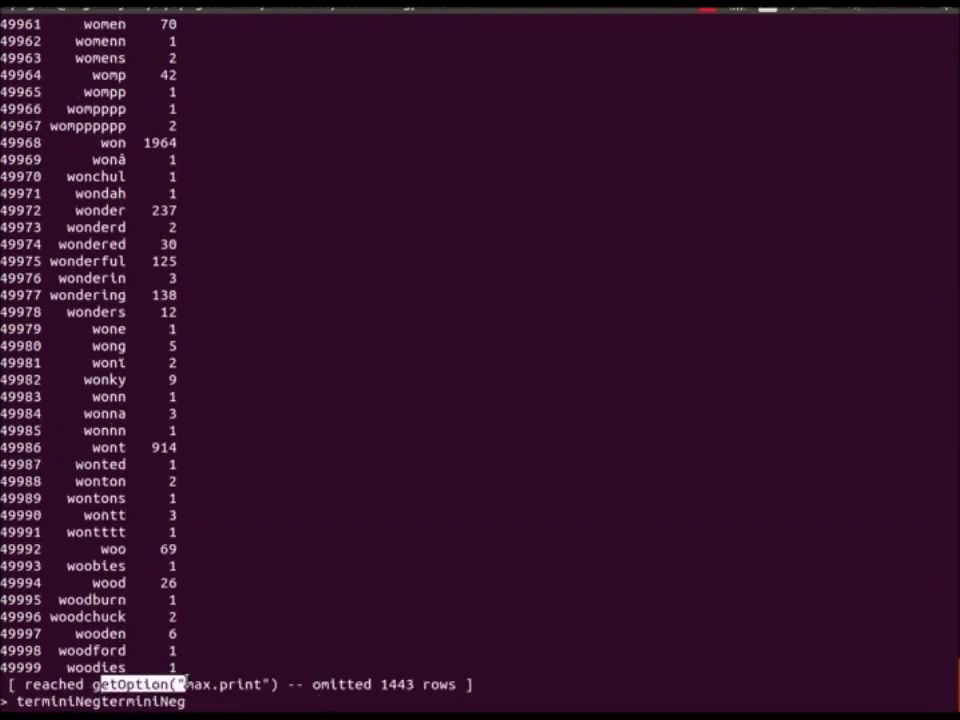
pyautogui.doubleClick(400, 685)
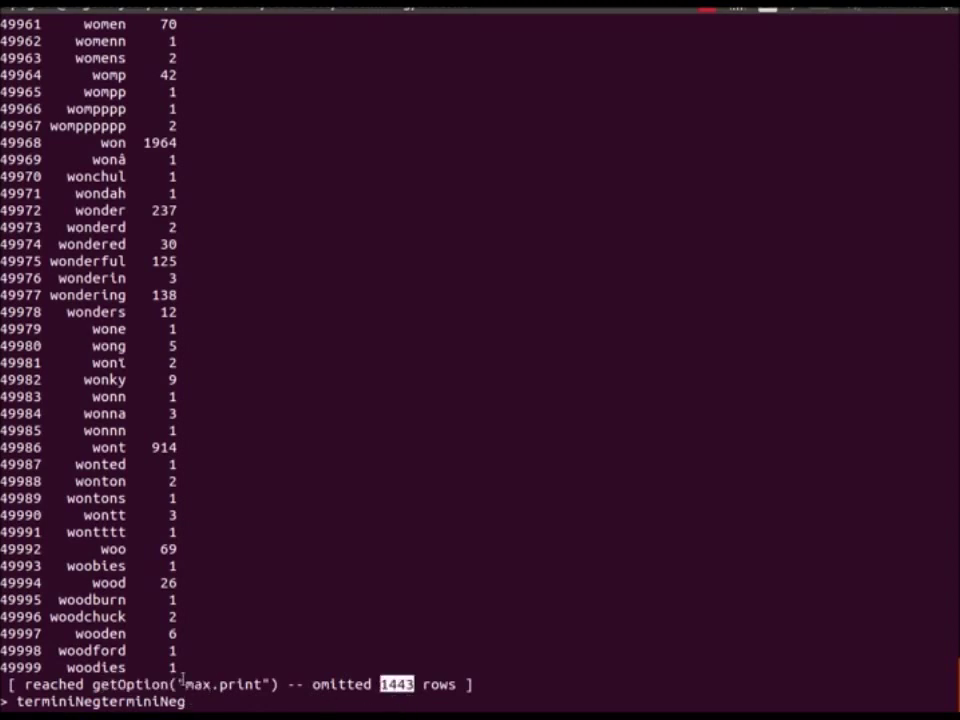
# - Bring up the Sentiment_Analysis script and highlight its empty-dataset check and stop message
pyautogui.moveTo(2, 381)
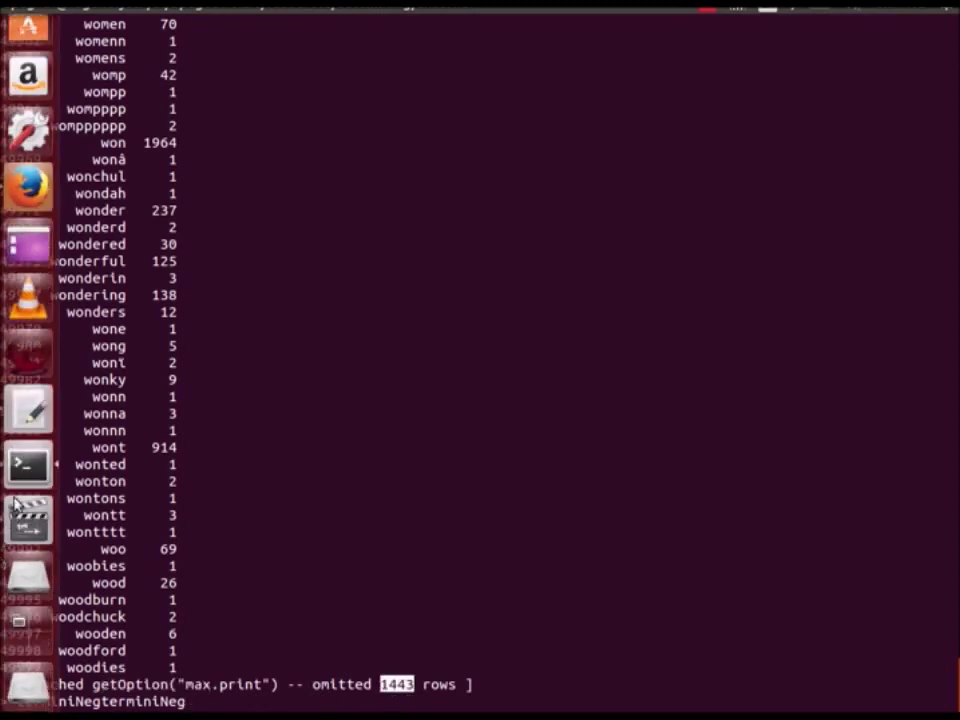
pyautogui.click(28, 410)
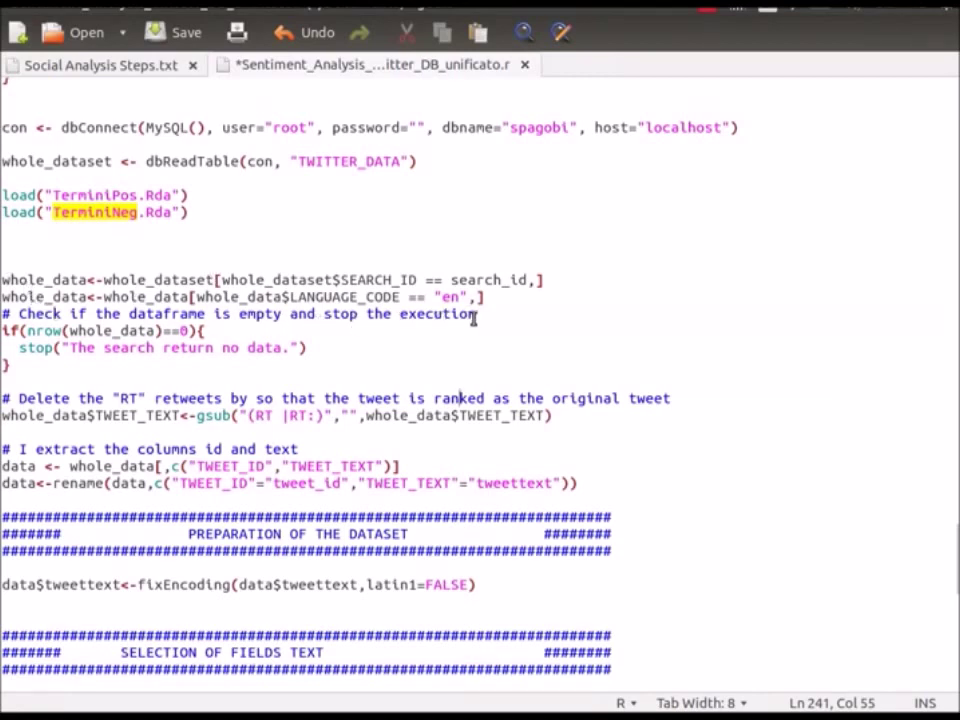
pyautogui.click(10, 360)
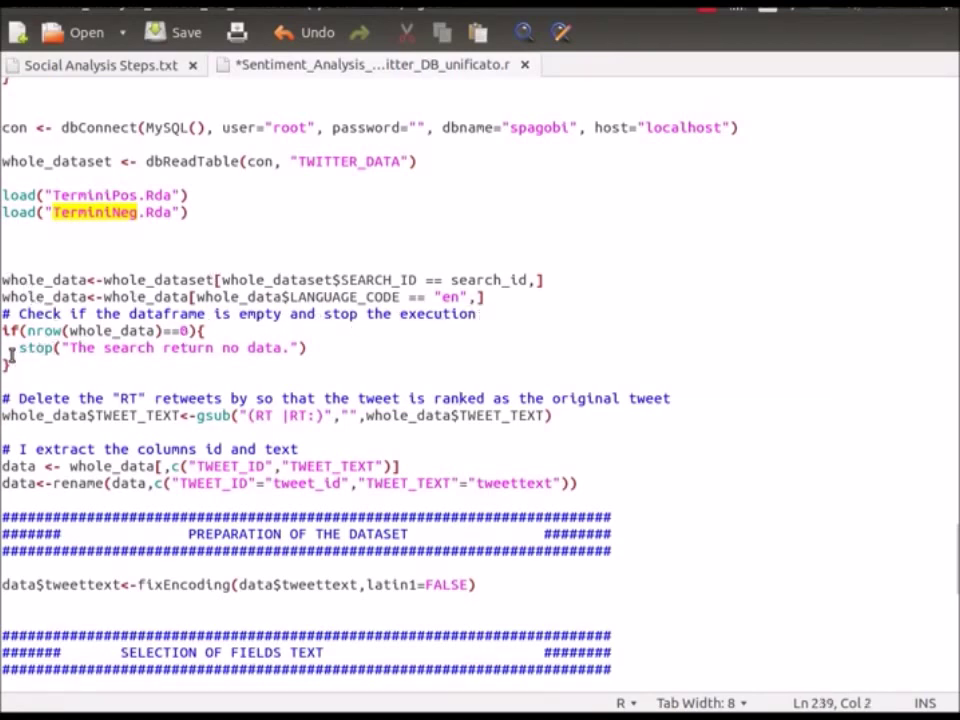
pyautogui.moveTo(10, 356); pyautogui.dragTo(4, 337)
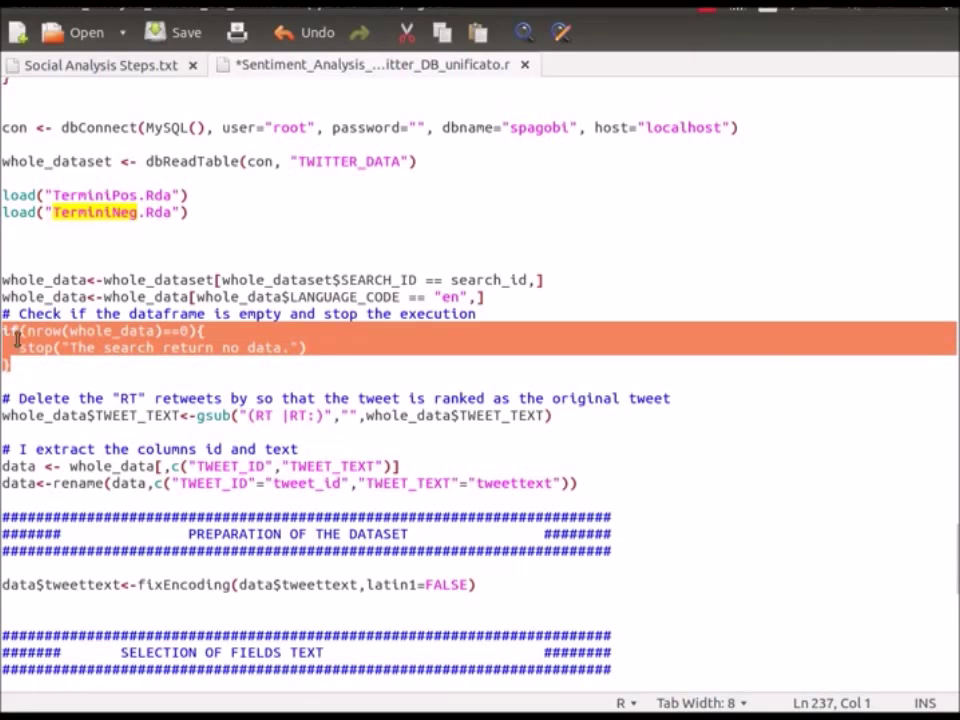
pyautogui.doubleClick(136, 331)
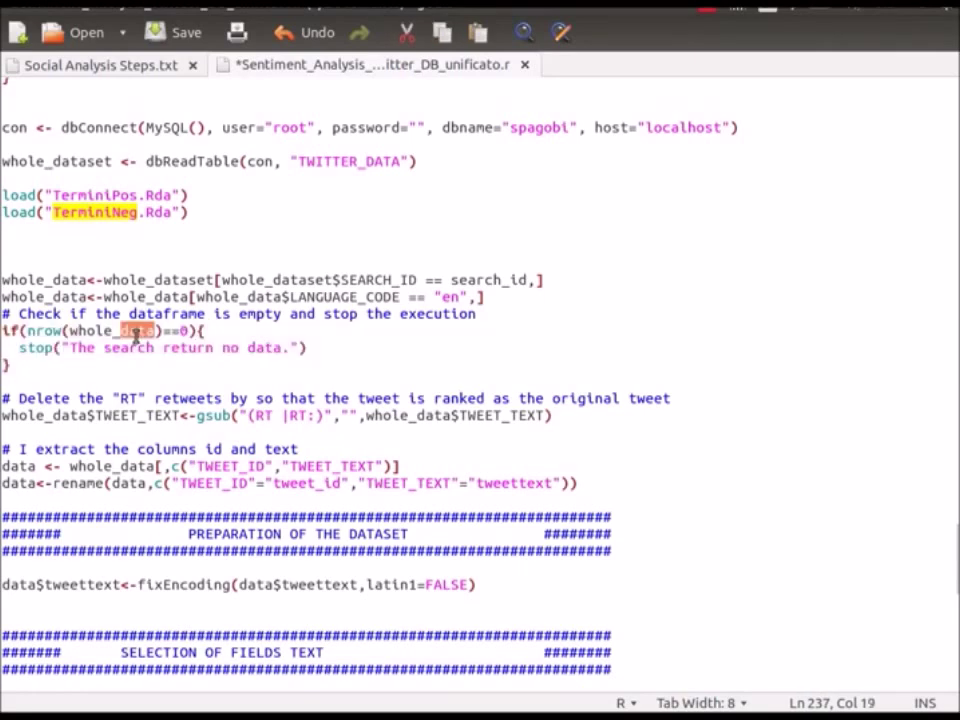
pyautogui.moveTo(110, 161); pyautogui.dragTo(22, 163)
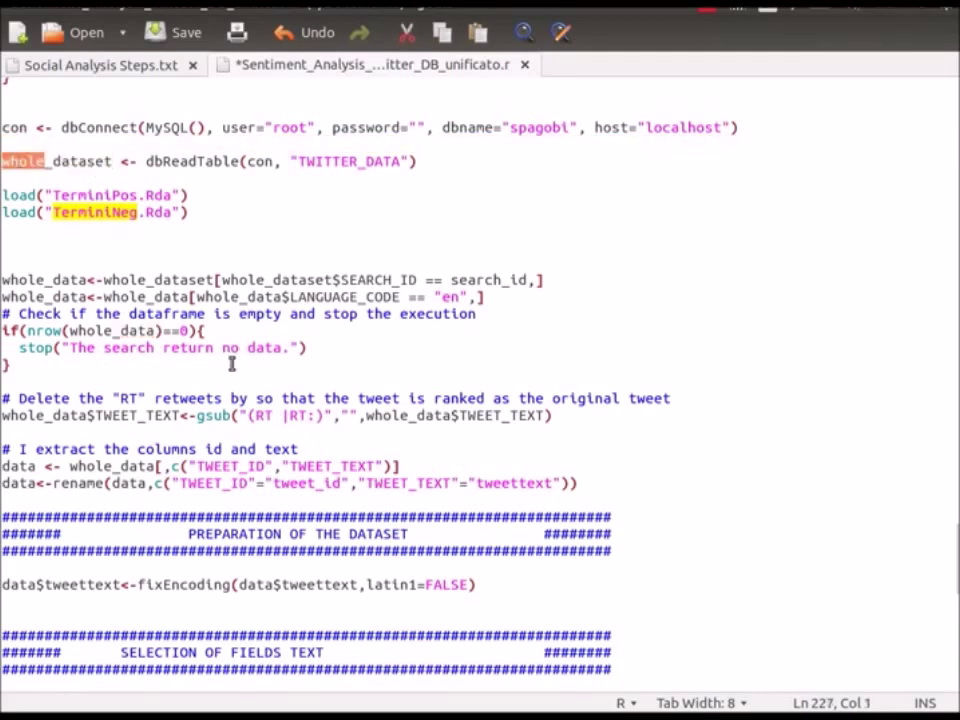
pyautogui.moveTo(324, 349); pyautogui.dragTo(21, 345)
pyautogui.click(14, 343)
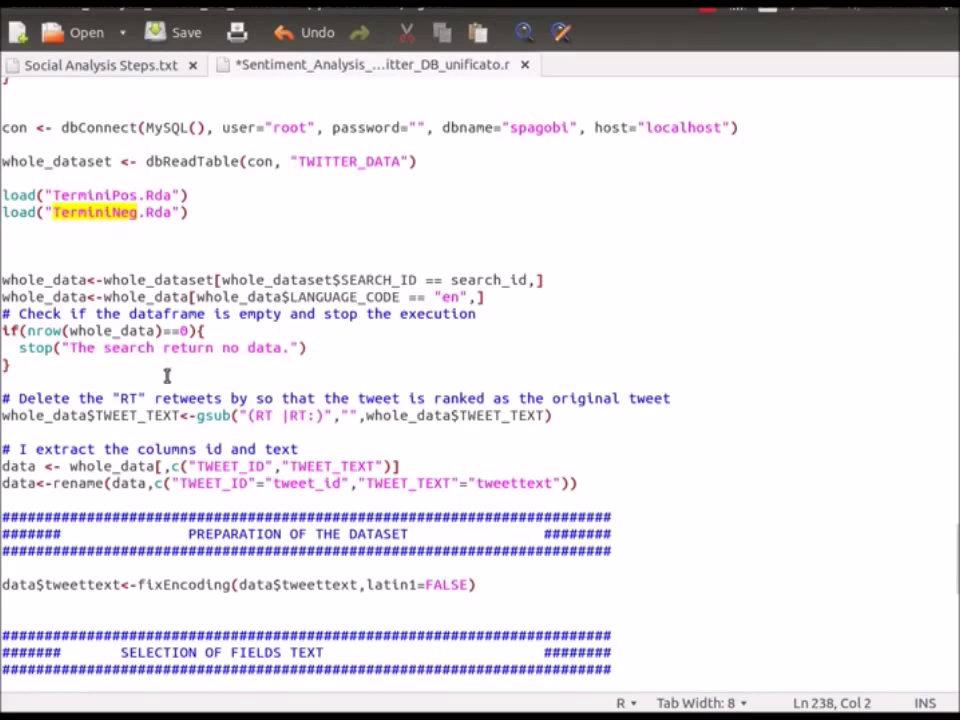
# - Highlight the comments on removing retweets, extracting id and text, fixEncoding, and cleaning null fields
pyautogui.scroll(-2, 167, 375)
pyautogui.click(17, 327)
pyautogui.moveTo(17, 327); pyautogui.dragTo(660, 329)
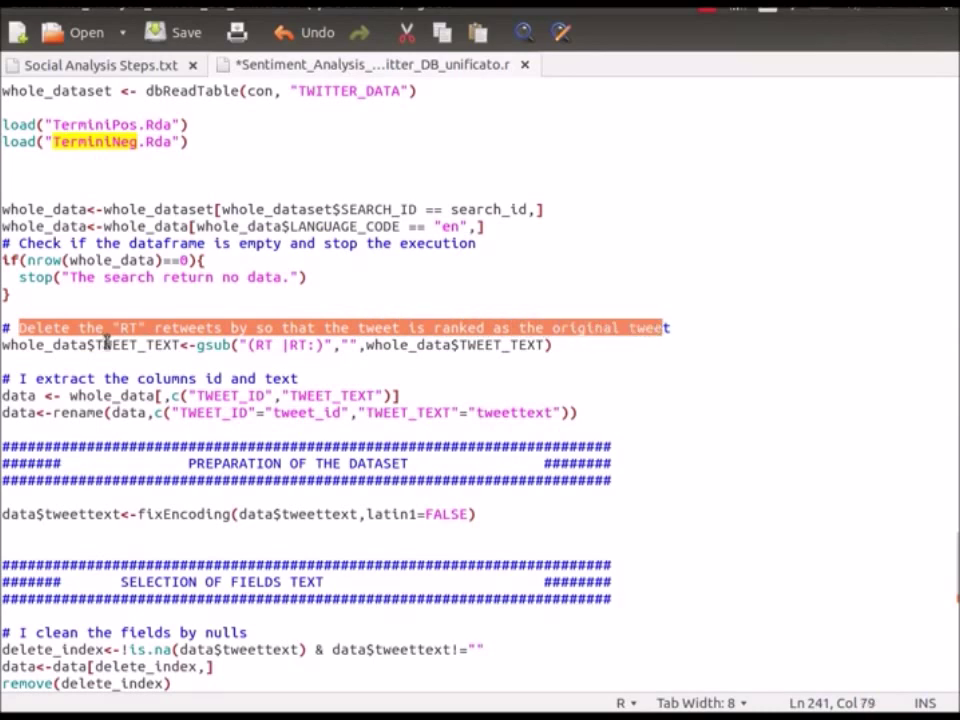
pyautogui.moveTo(19, 378); pyautogui.dragTo(296, 378)
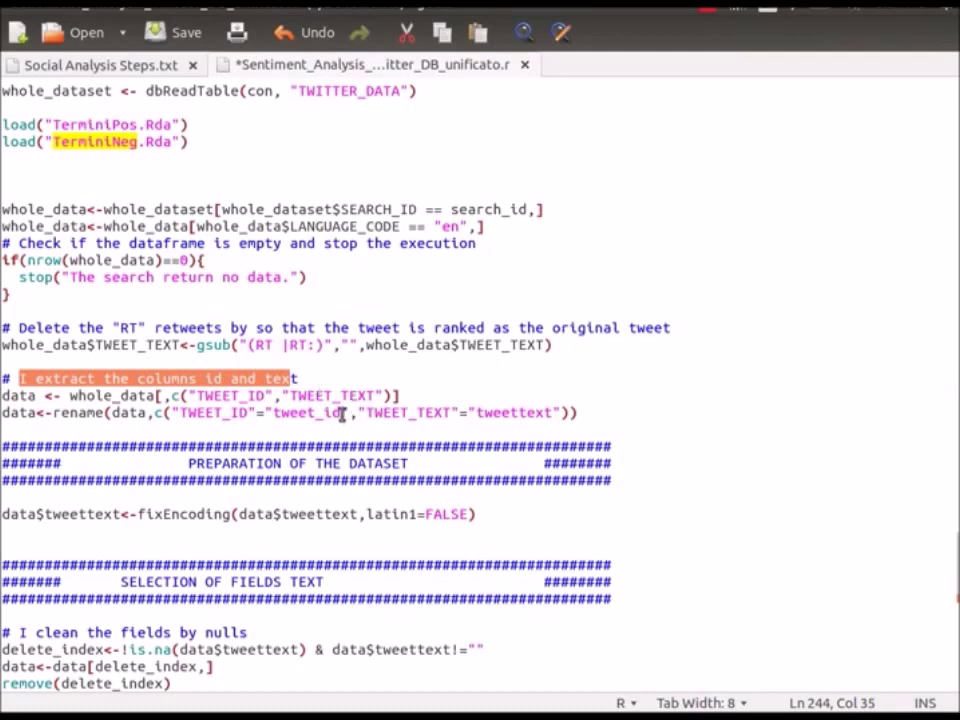
pyautogui.scroll(-2, 174, 441)
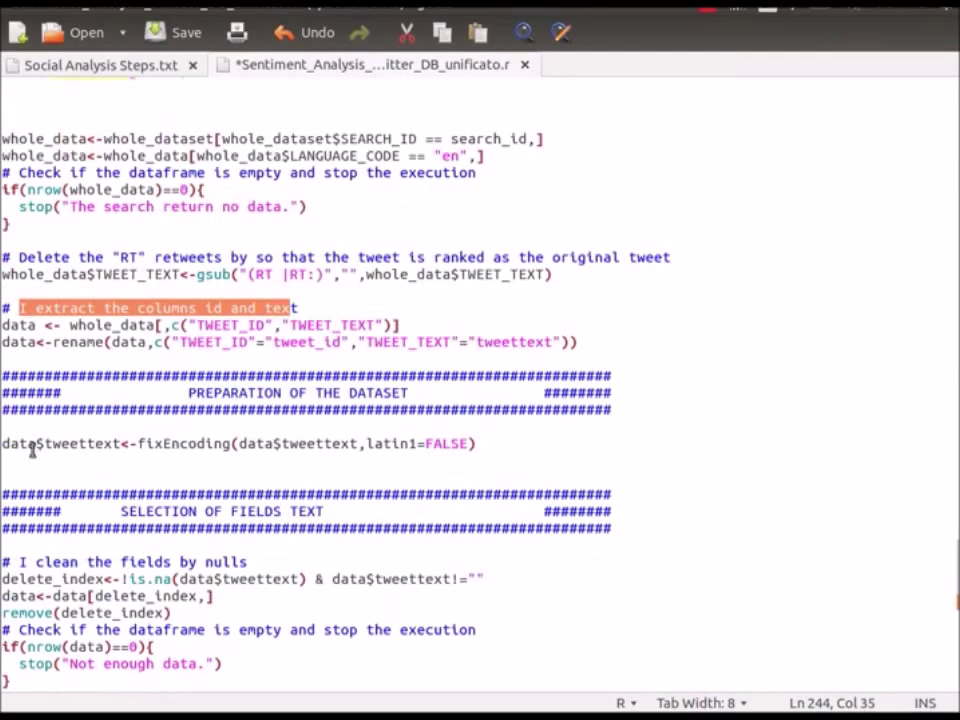
pyautogui.click(174, 443)
pyautogui.click(165, 443)
pyautogui.scroll(-2, 168, 444)
pyautogui.scroll(-2, 168, 444)
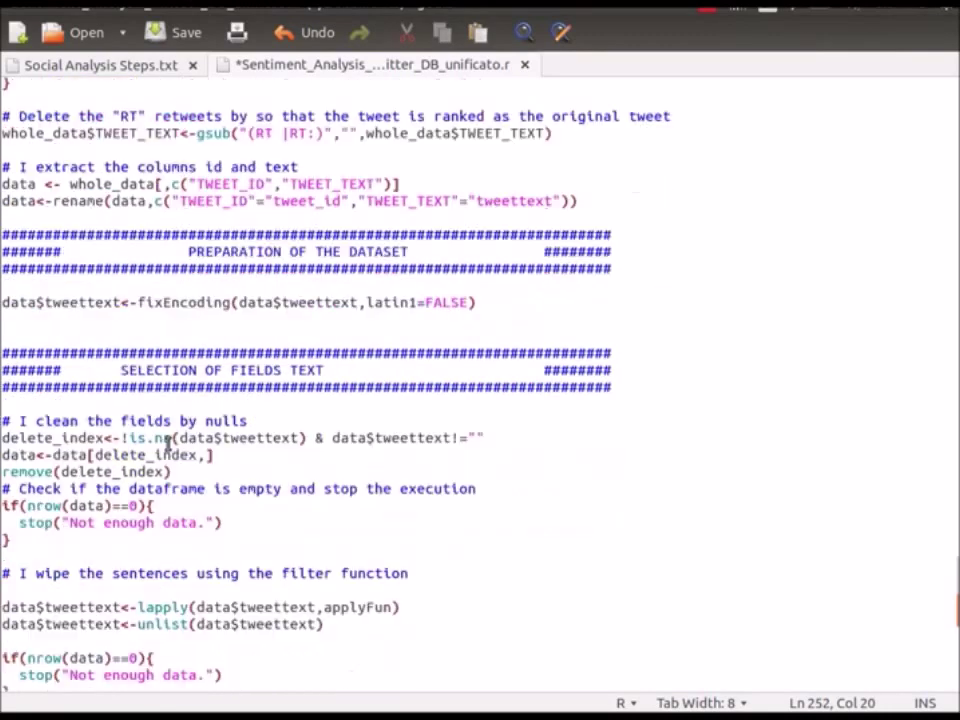
pyautogui.moveTo(257, 420); pyautogui.dragTo(28, 424)
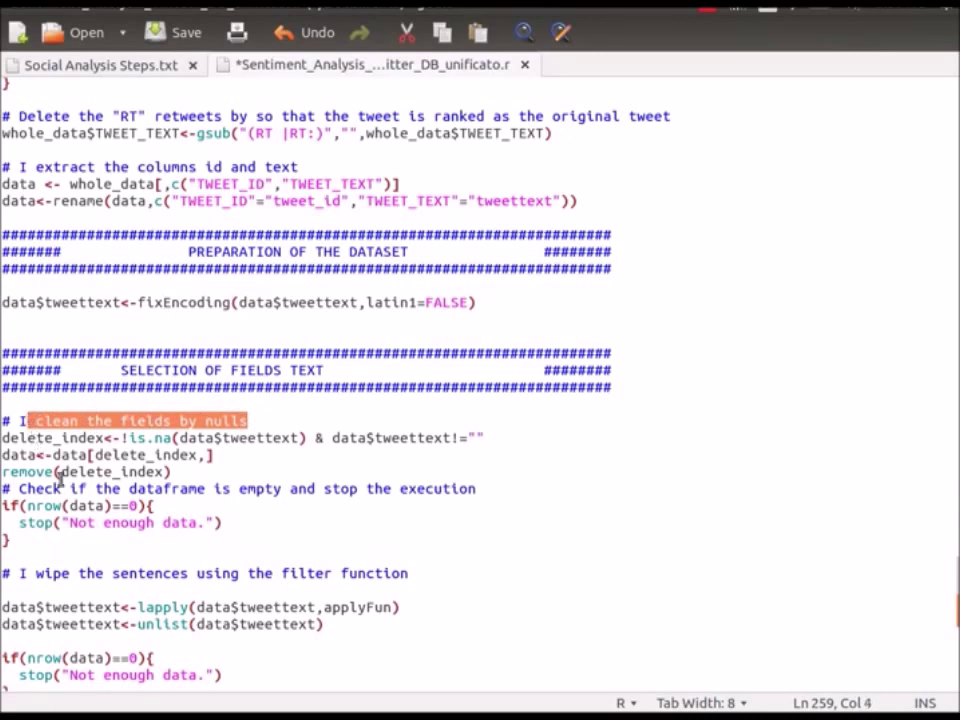
pyautogui.moveTo(478, 489); pyautogui.dragTo(42, 482)
pyautogui.scroll(-3, 146, 454)
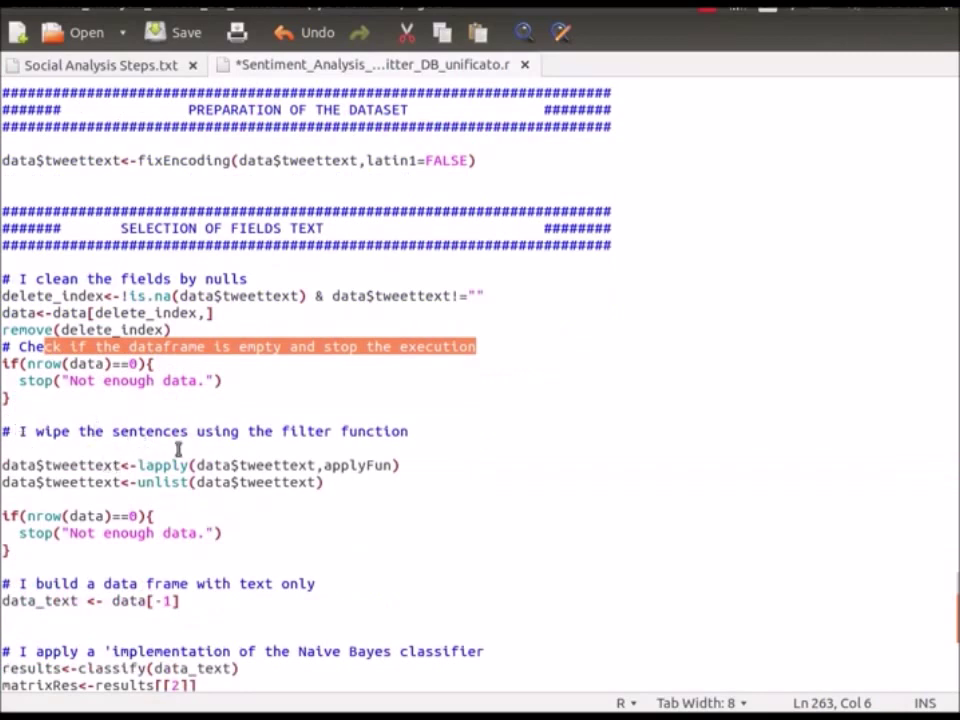
pyautogui.doubleClick(372, 465)
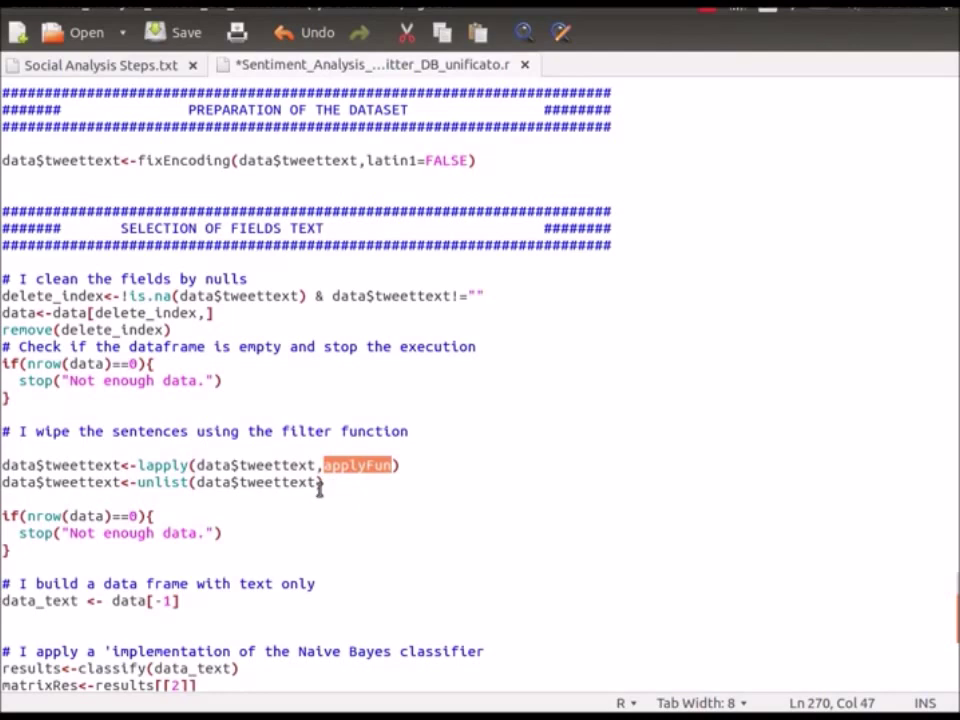
pyautogui.scroll(-2, 319, 486)
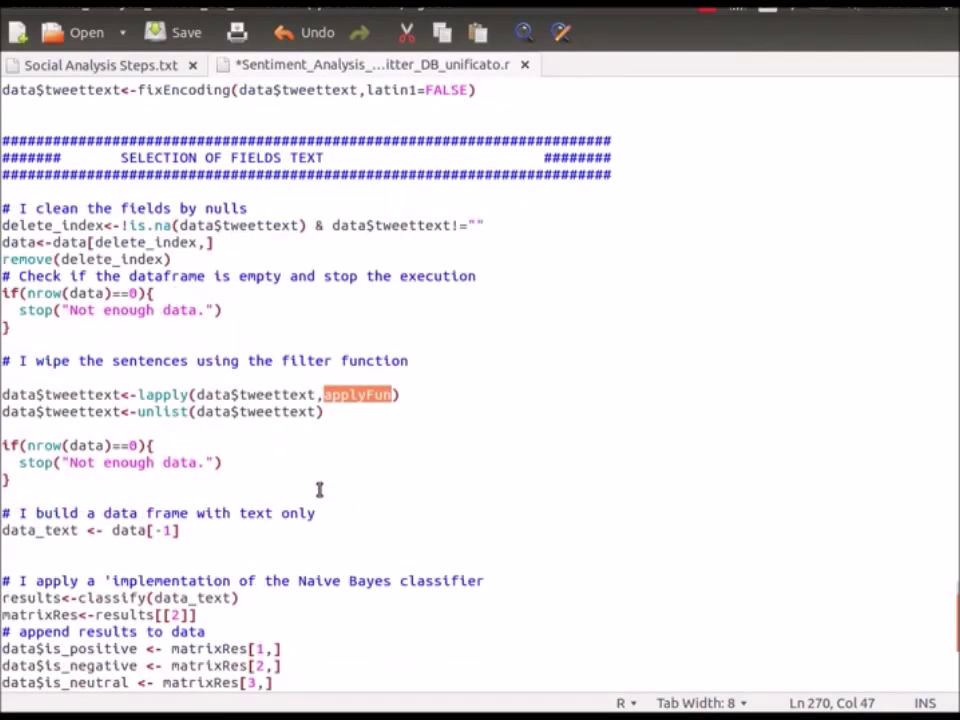
pyautogui.scroll(-4, 319, 489)
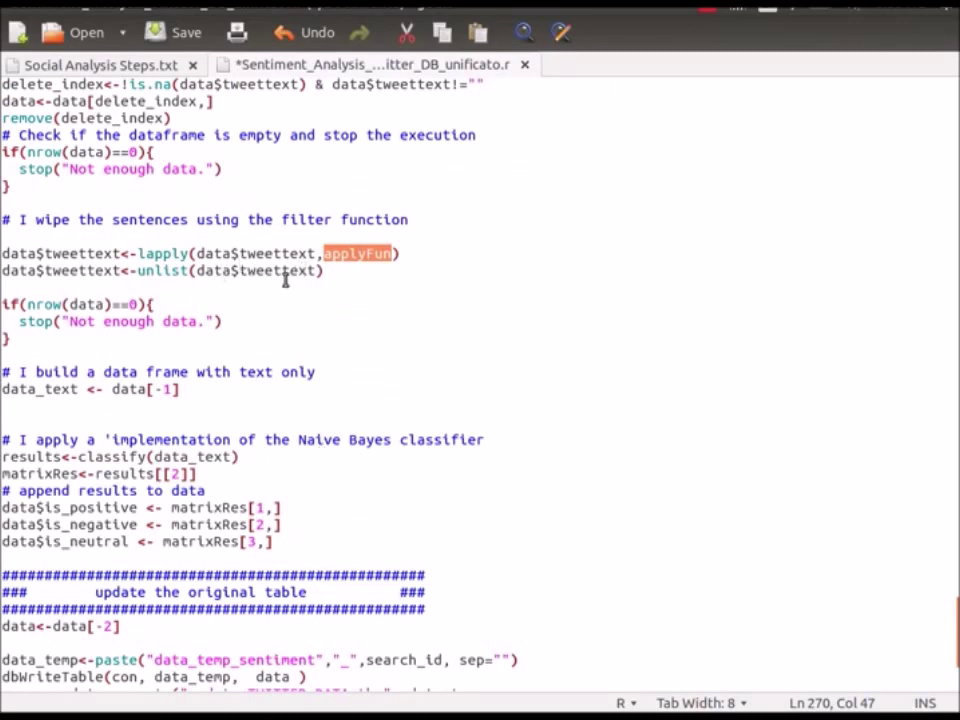
pyautogui.scroll(-2, 224, 322)
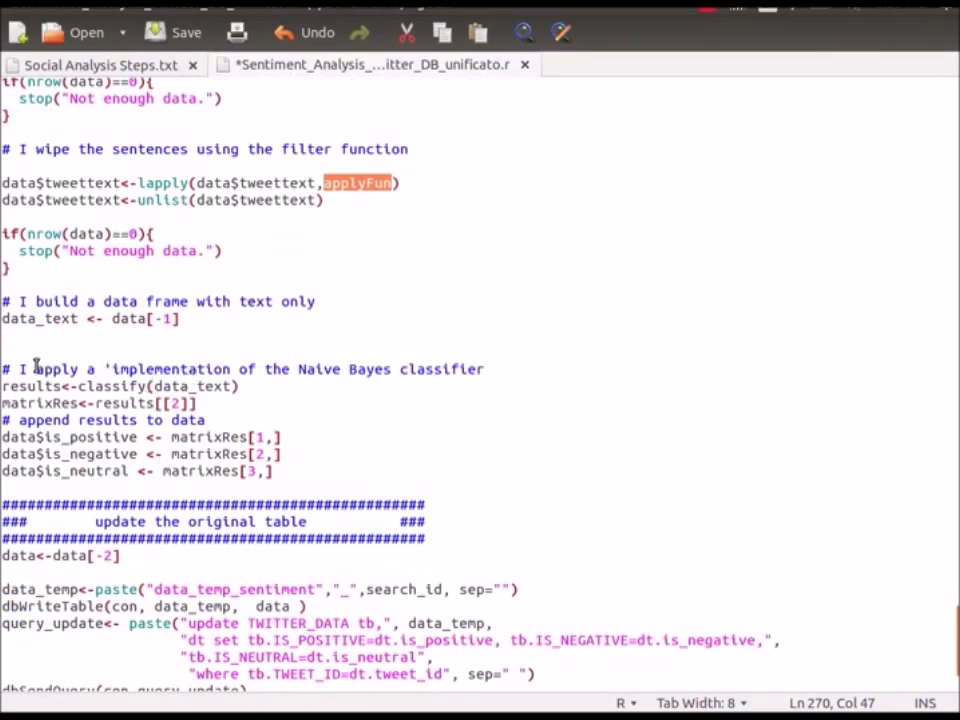
pyautogui.moveTo(19, 369); pyautogui.dragTo(510, 370)
pyautogui.scroll(-2, 510, 370)
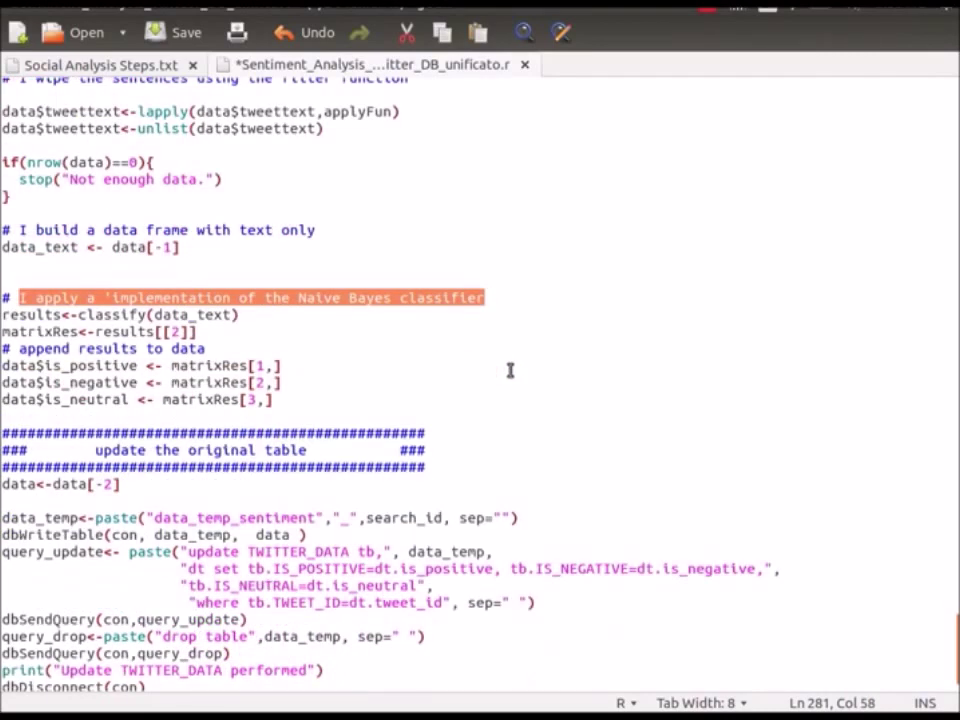
pyautogui.scroll(-1, 510, 370)
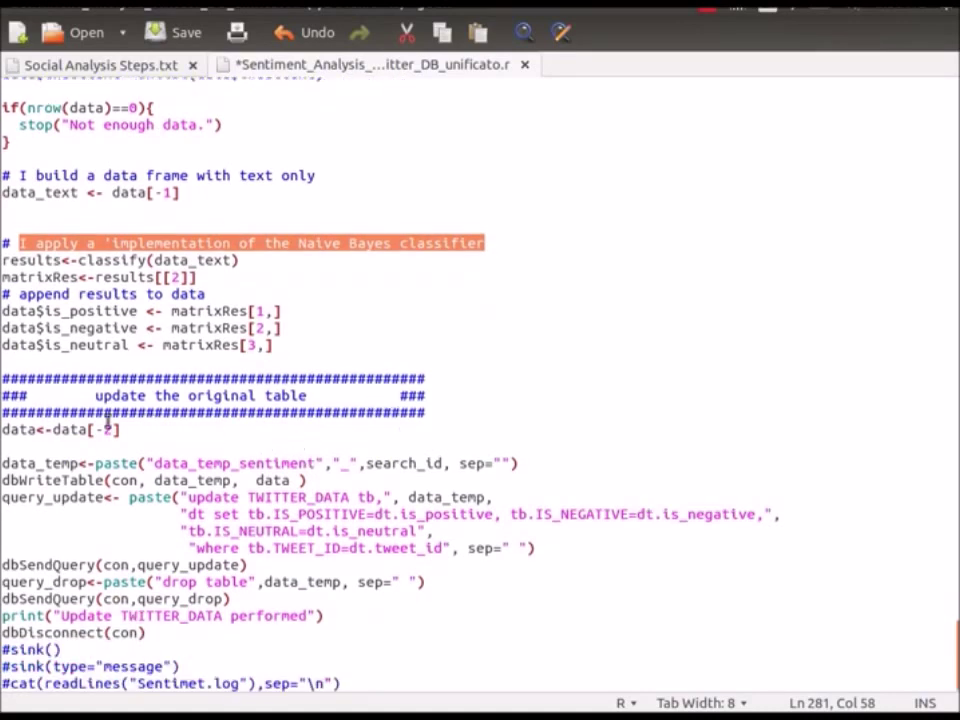
# - Walk through the TWITTER_DATA update query's IS_POSITIVE/IS_NEGATIVE/IS_NEUTRAL columns, tweet_id match and print line
pyautogui.moveTo(350, 497); pyautogui.dragTo(250, 497)
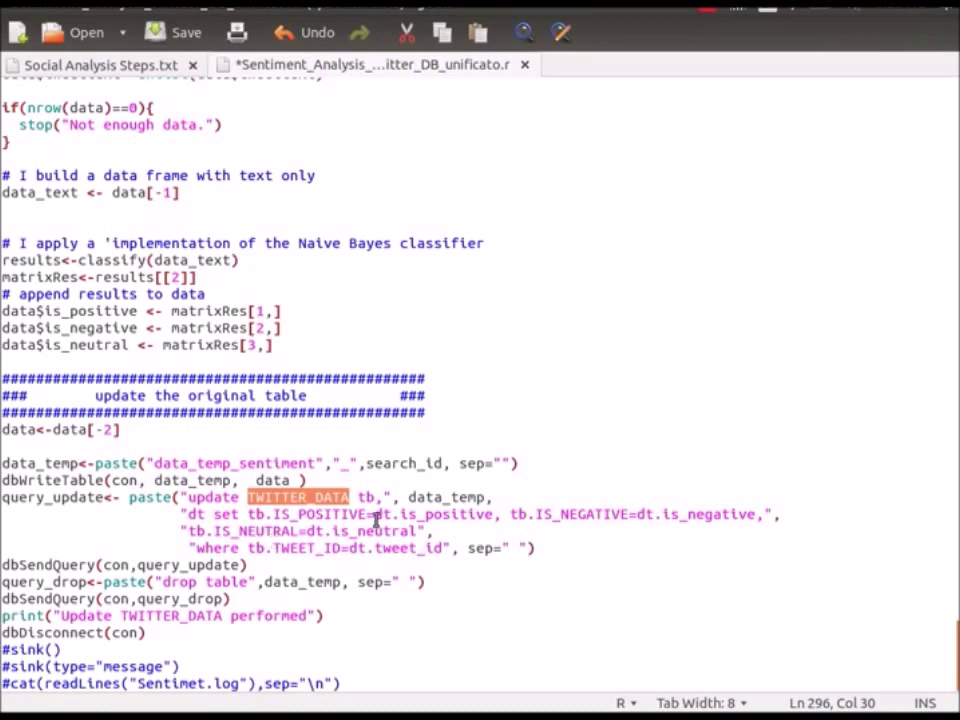
pyautogui.moveTo(343, 512); pyautogui.dragTo(375, 505)
pyautogui.moveTo(541, 514); pyautogui.dragTo(577, 514)
pyautogui.moveTo(283, 525); pyautogui.dragTo(325, 526)
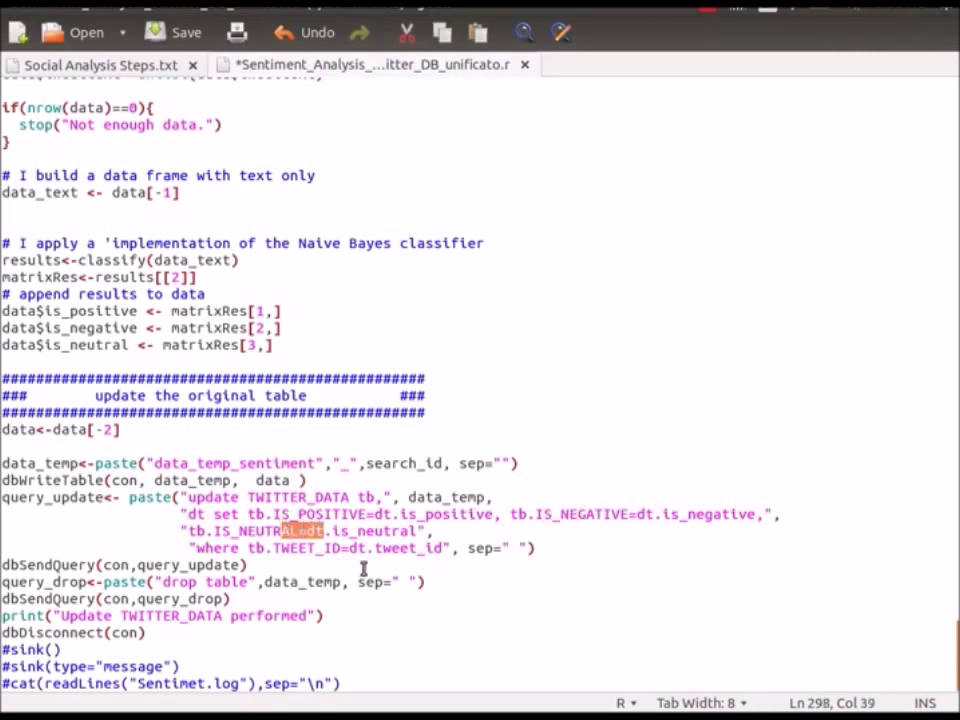
pyautogui.moveTo(383, 548); pyautogui.dragTo(432, 548)
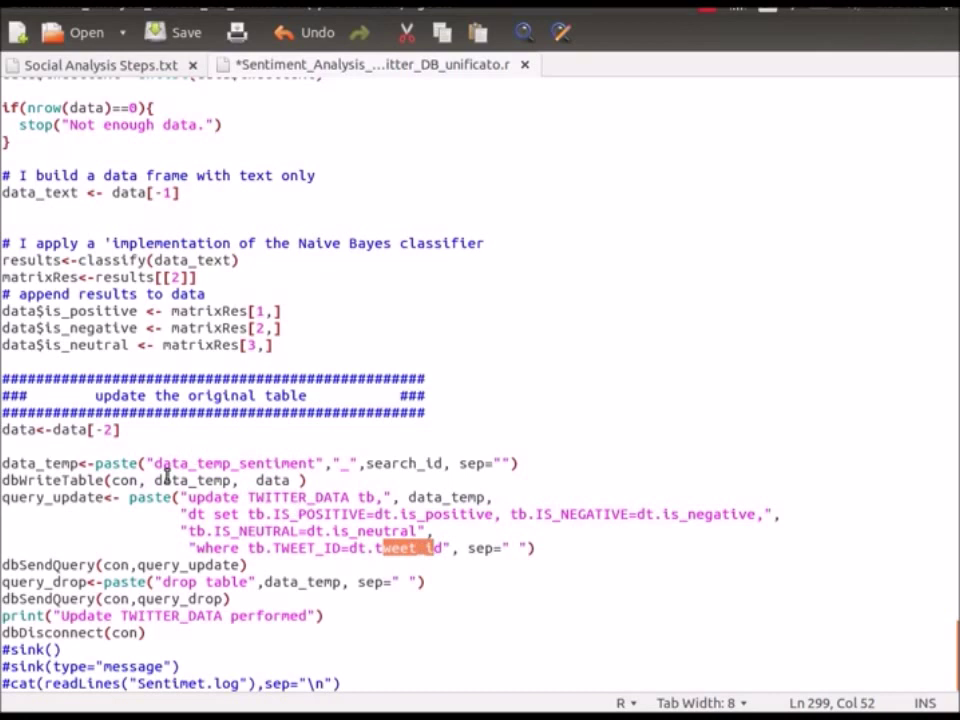
pyautogui.moveTo(326, 615); pyautogui.dragTo(3, 607)
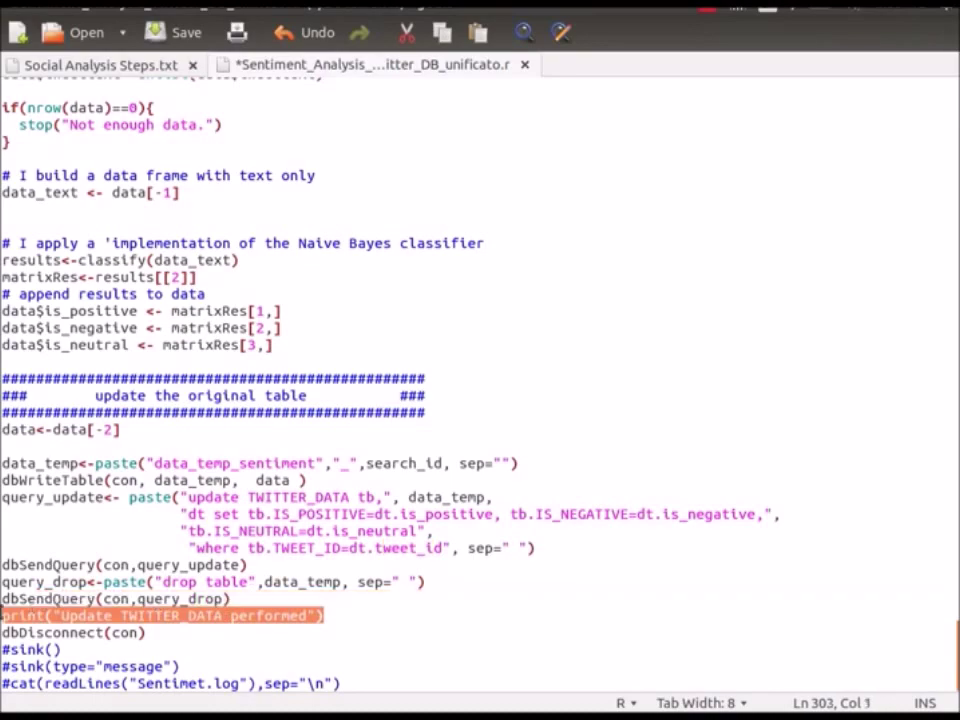
# - Copy the TerminiNeg name from the script's load("TerminiNeg.Rda") statement
pyautogui.scroll(2, 277, 487)
pyautogui.scroll(13, 277, 487)
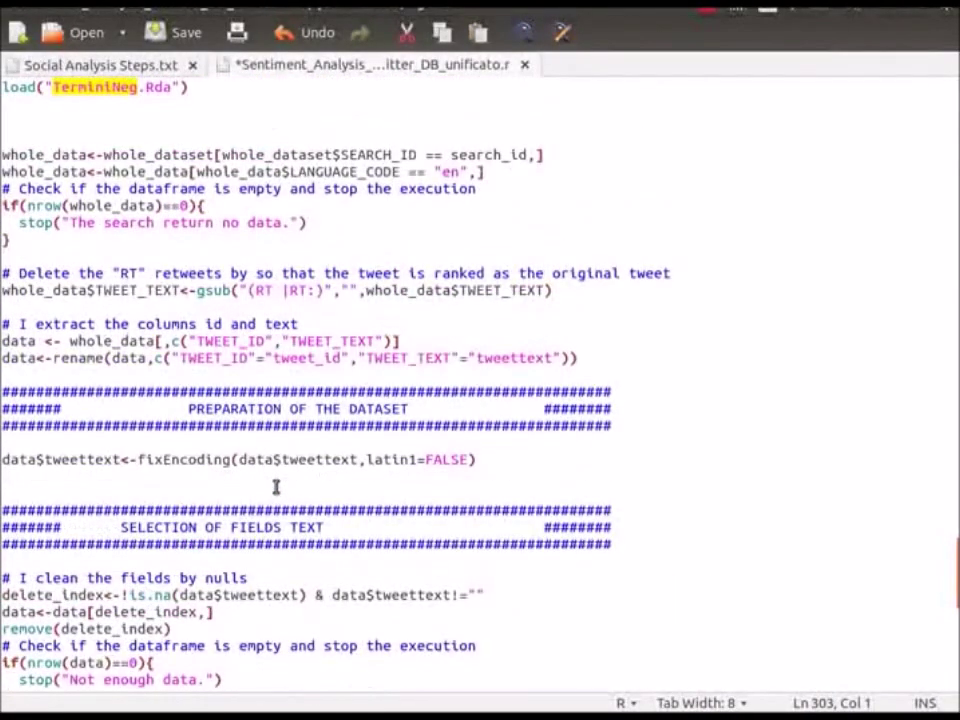
pyautogui.scroll(6, 277, 487)
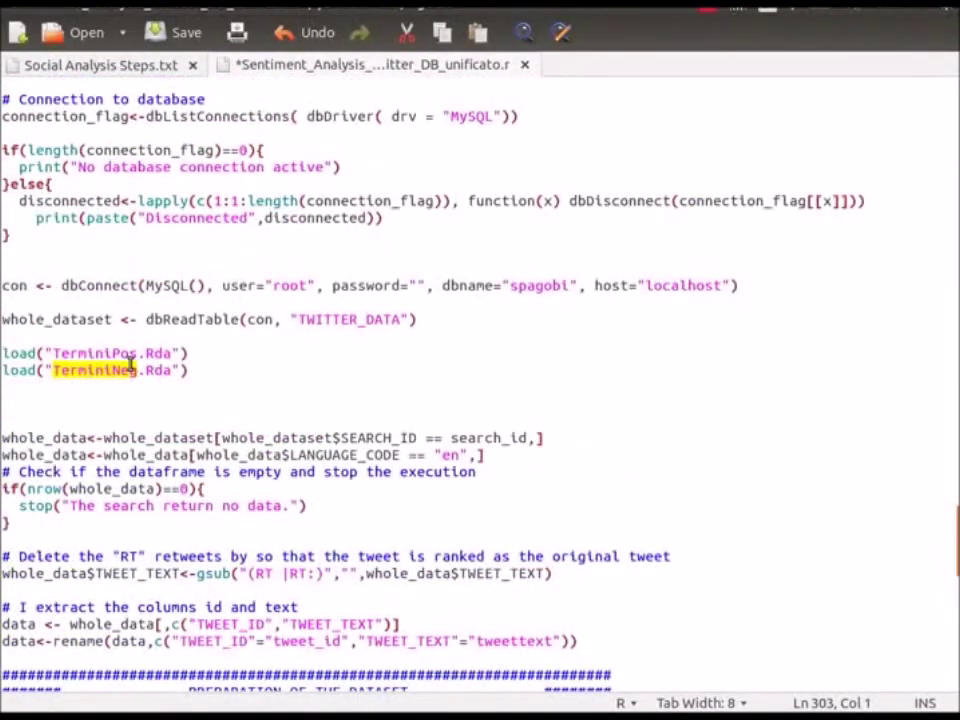
pyautogui.rightClick(97, 362)
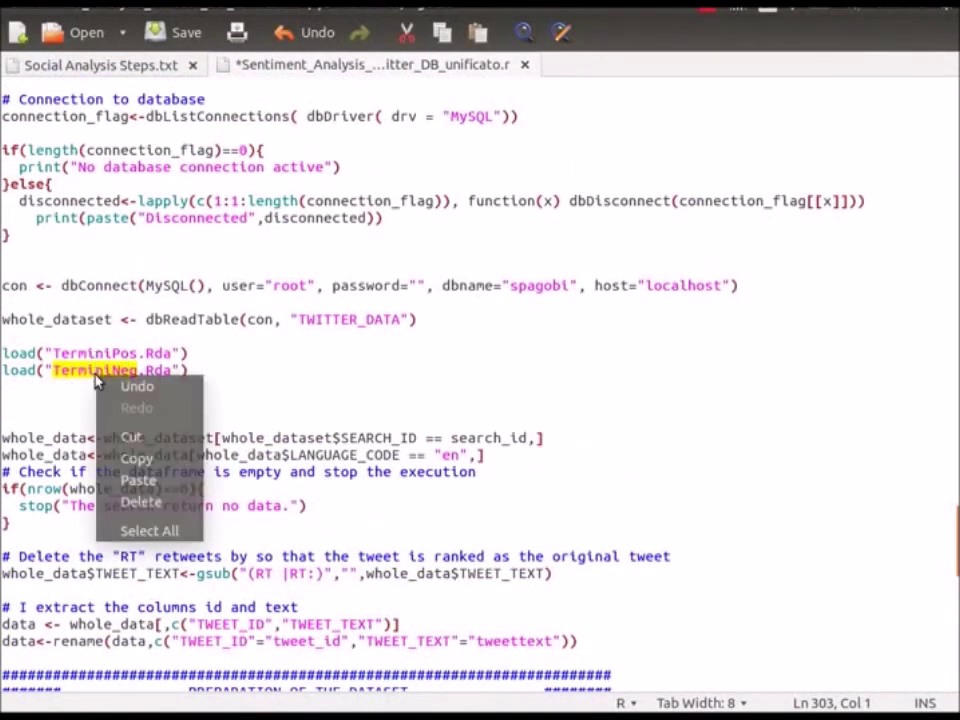
pyautogui.click(121, 456)
pyautogui.scroll(-15, 121, 456)
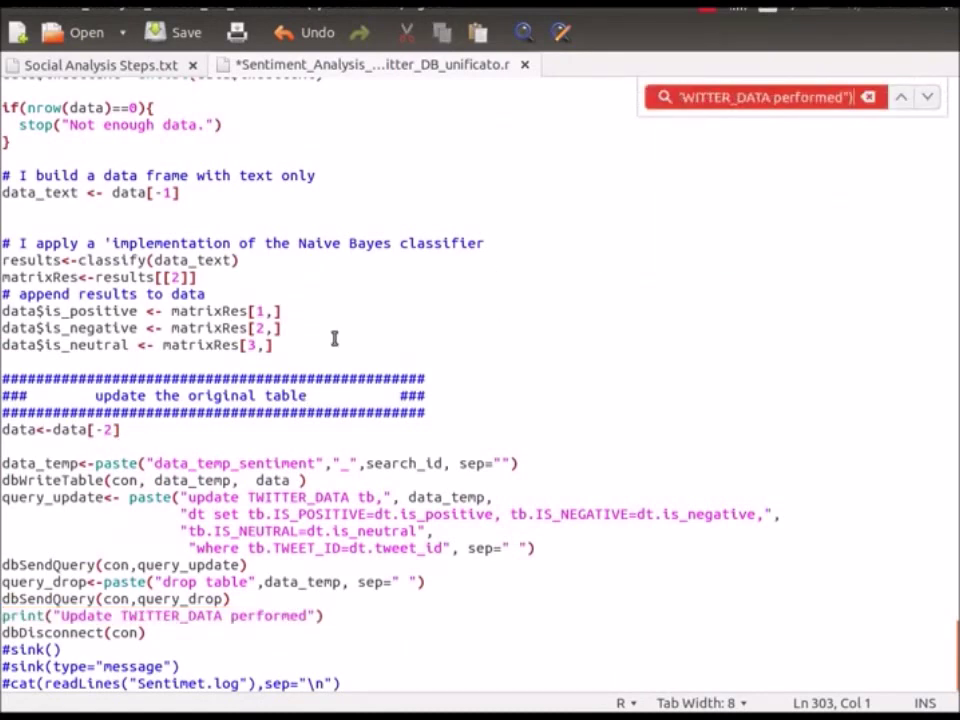
pyautogui.moveTo(2, 345)
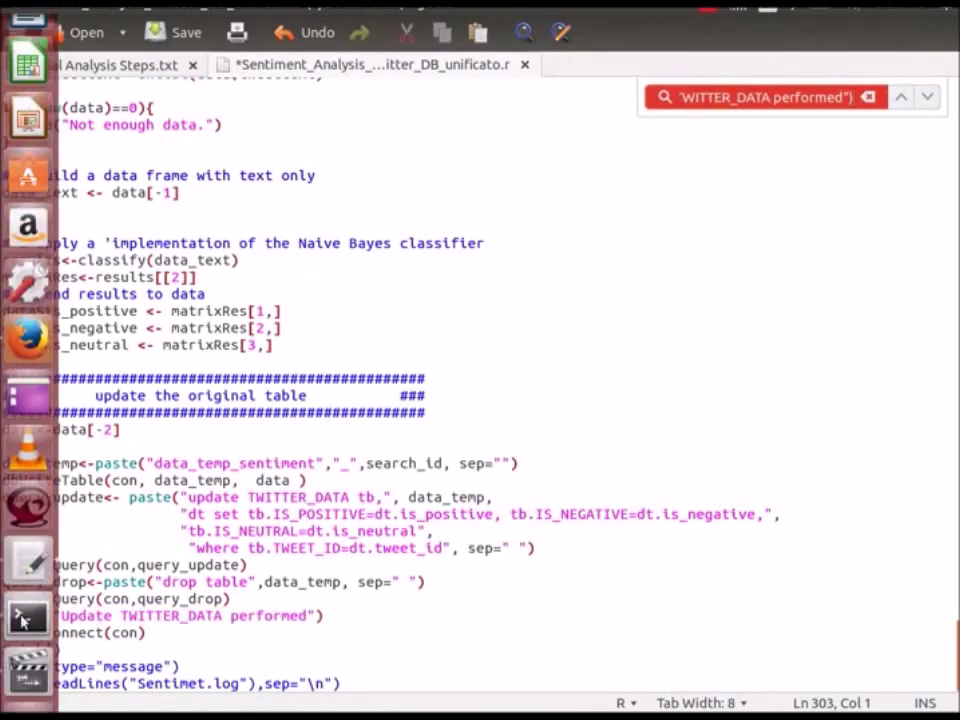
# - Run ls() in the R console, listing terminiNeg, terminiPos and tmp
pyautogui.click(44, 425)
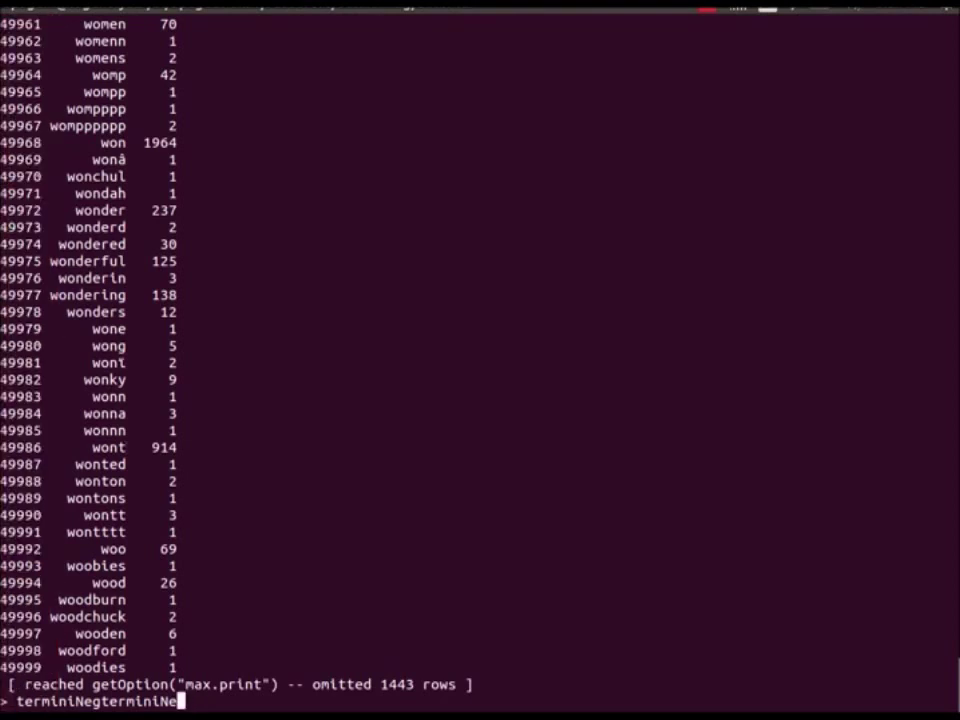
pyautogui.press('BackSpace')
pyautogui.press('BackSpace')
pyautogui.press('BackSpace')
pyautogui.press('BackSpace')
pyautogui.press('BackSpace')
pyautogui.press('BackSpace')
pyautogui.press('BackSpace')
pyautogui.press('BackSpace')
pyautogui.press('BackSpace')
pyautogui.press('BackSpace')
pyautogui.press('BackSpace')
pyautogui.press('BackSpace')
pyautogui.press('BackSpace')
pyautogui.press('BackSpace')
pyautogui.press('BackSpace')
pyautogui.press('BackSpace')
pyautogui.press('BackSpace')
pyautogui.press('BackSpace')
pyautogui.press('BackSpace')
pyautogui.write('ls()')
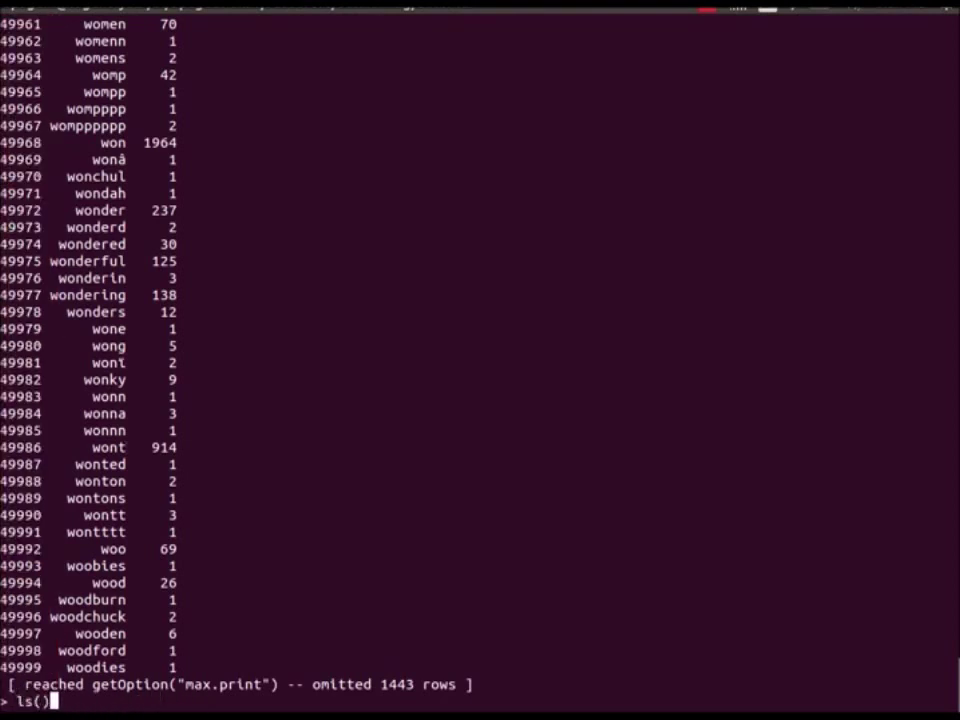
pyautogui.press('Return')
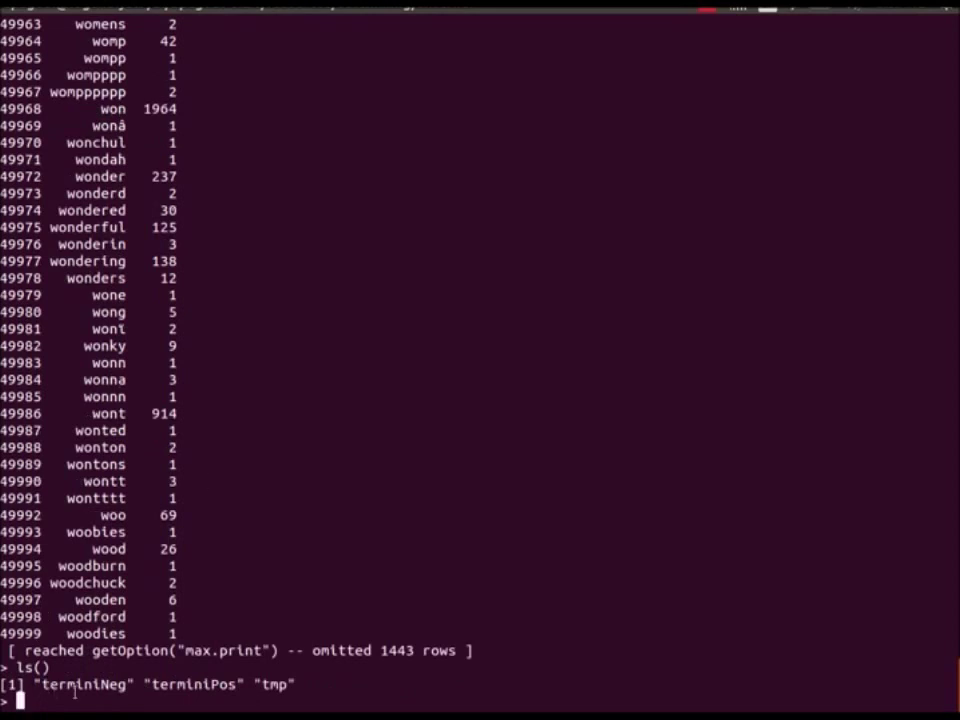
# - Copy the terminiNeg name from the ls() output and return to the gedit script
pyautogui.doubleClick(80, 688)
pyautogui.rightClick(84, 690)
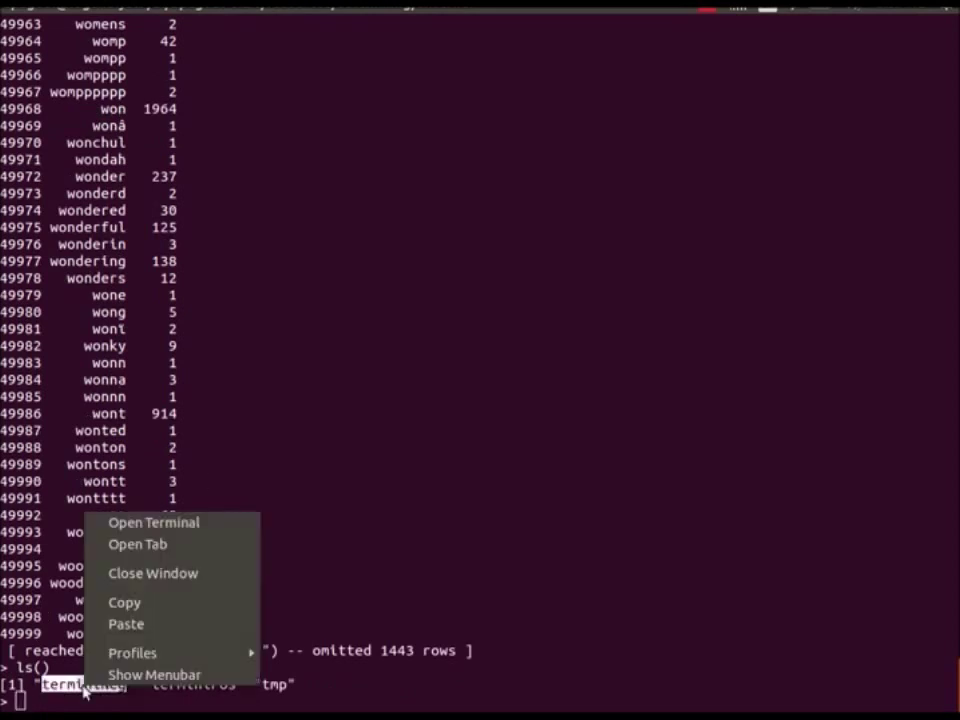
pyautogui.click(124, 602)
pyautogui.moveTo(2, 342)
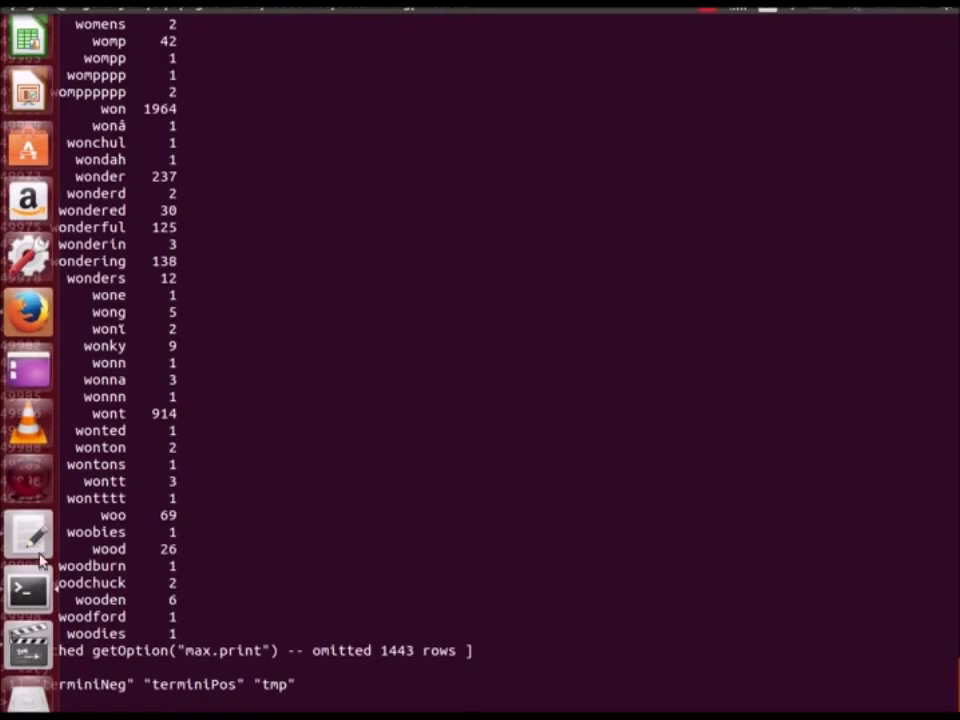
pyautogui.click(26, 531)
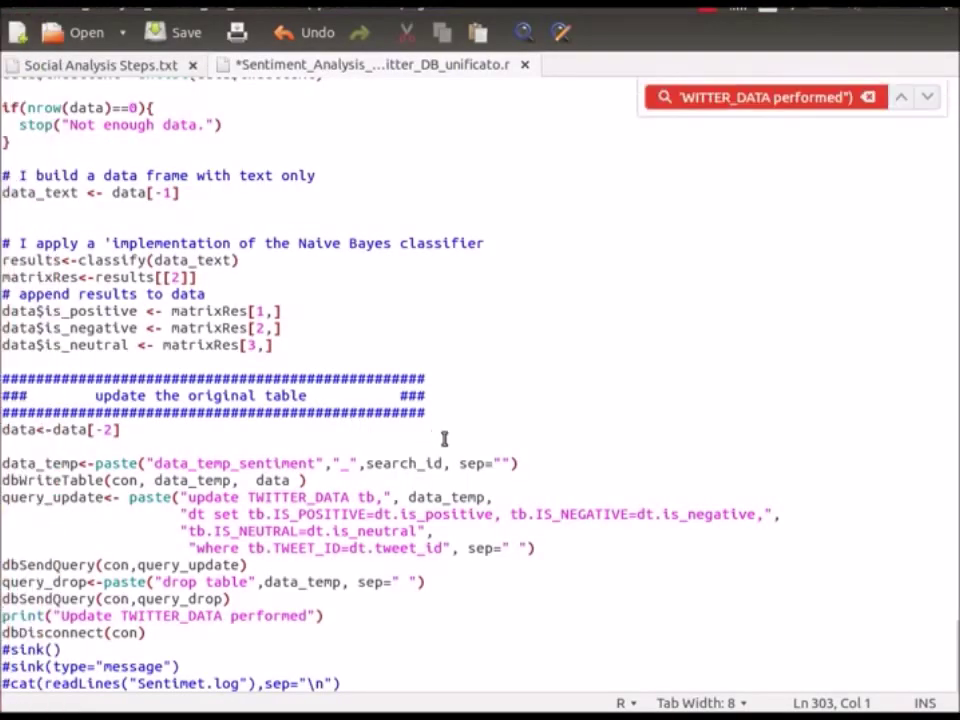
# - Search the script for terminiNeg and highlight applyToken and its positive-tweet probability comment
pyautogui.hotkey('ctrl', 'v')
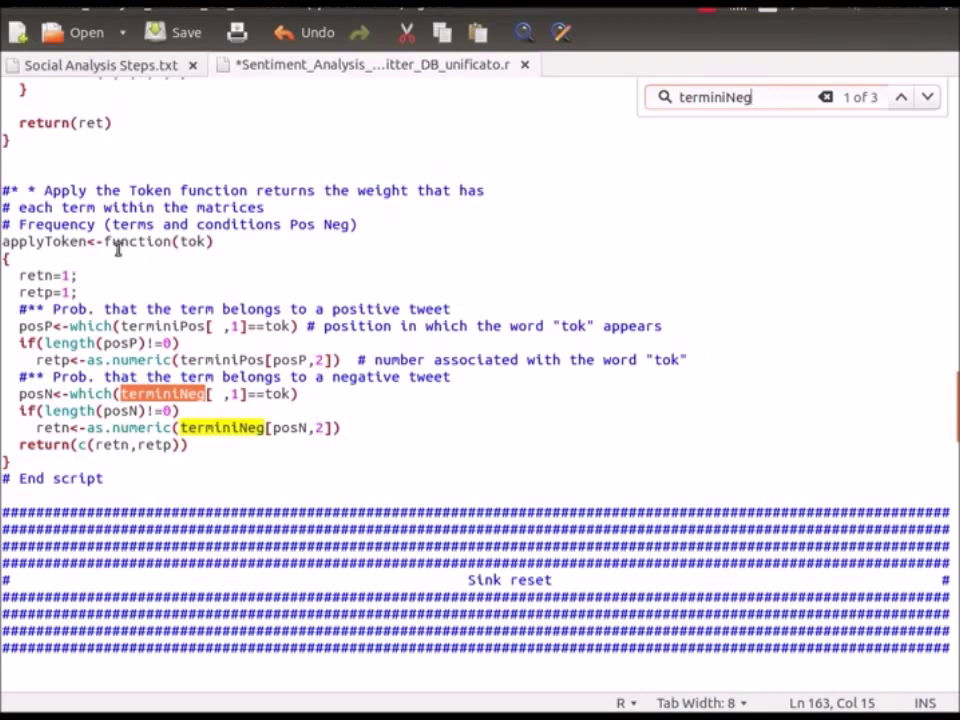
pyautogui.moveTo(90, 244); pyautogui.dragTo(8, 242)
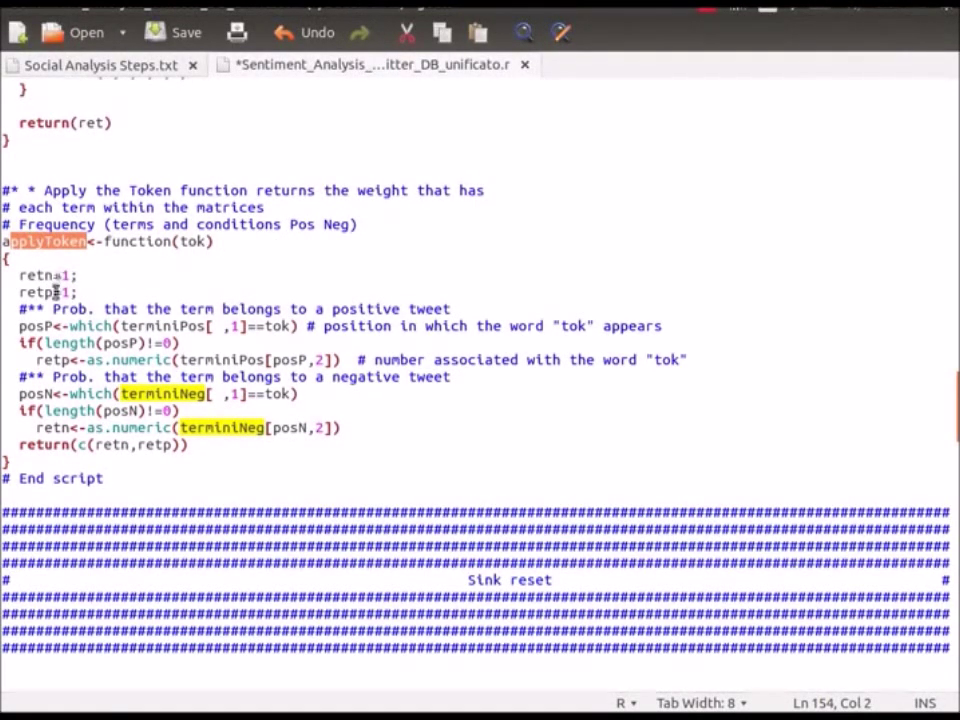
pyautogui.click(55, 309)
pyautogui.moveTo(55, 309); pyautogui.dragTo(447, 306)
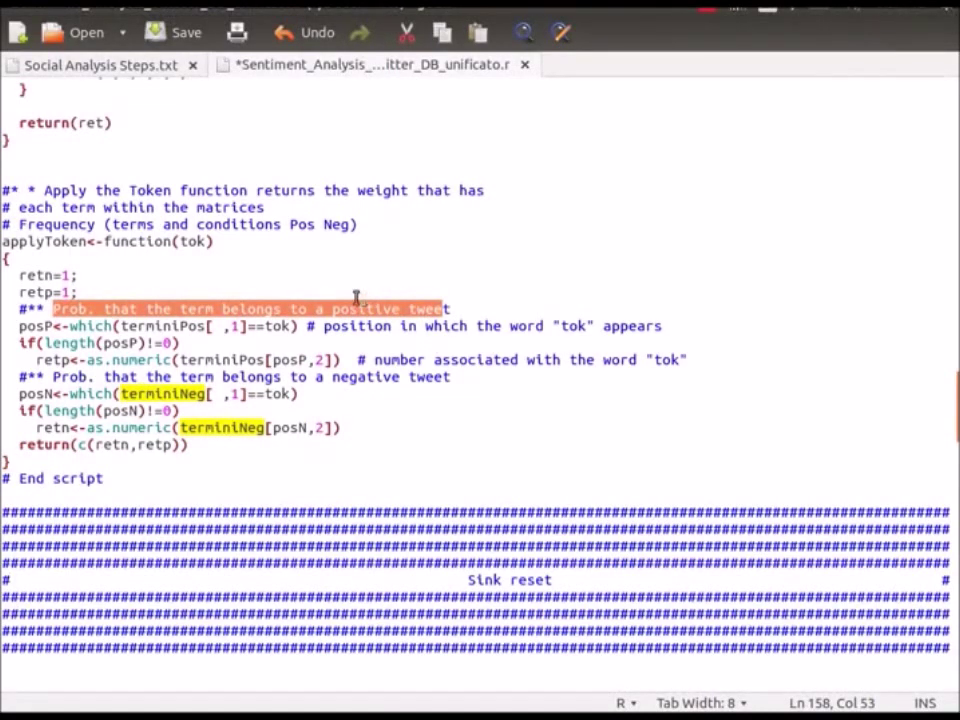
# - Highlight the terminiPos lookup, the comment on where tok appears, and the terminiNeg lookup
pyautogui.click(206, 330)
pyautogui.hotkey('shift', 'Right')
pyautogui.hotkey('shift', 'Right')
pyautogui.hotkey('shift', 'Right')
pyautogui.click(205, 330)
pyautogui.tripleClick(205, 330)
pyautogui.click(205, 330)
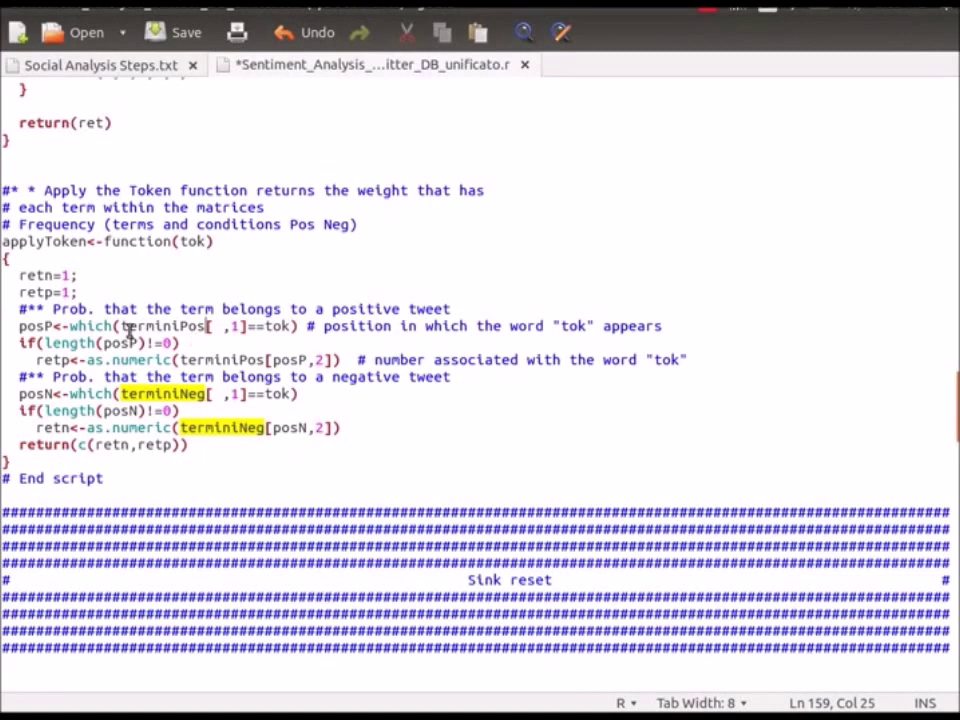
pyautogui.moveTo(121, 326); pyautogui.dragTo(208, 327)
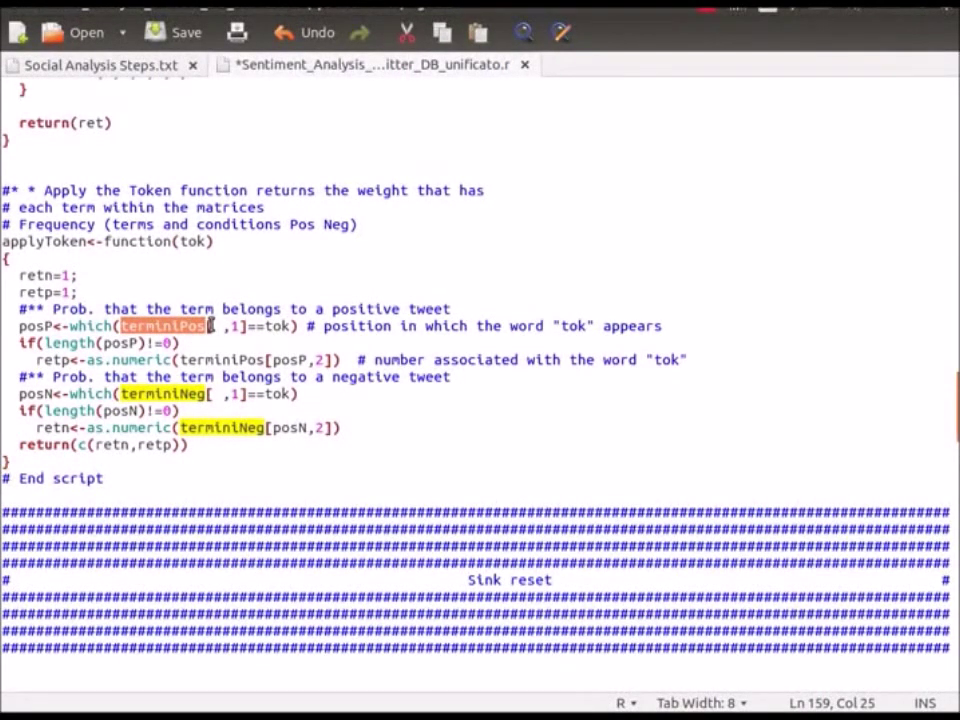
pyautogui.moveTo(322, 327); pyautogui.dragTo(668, 328)
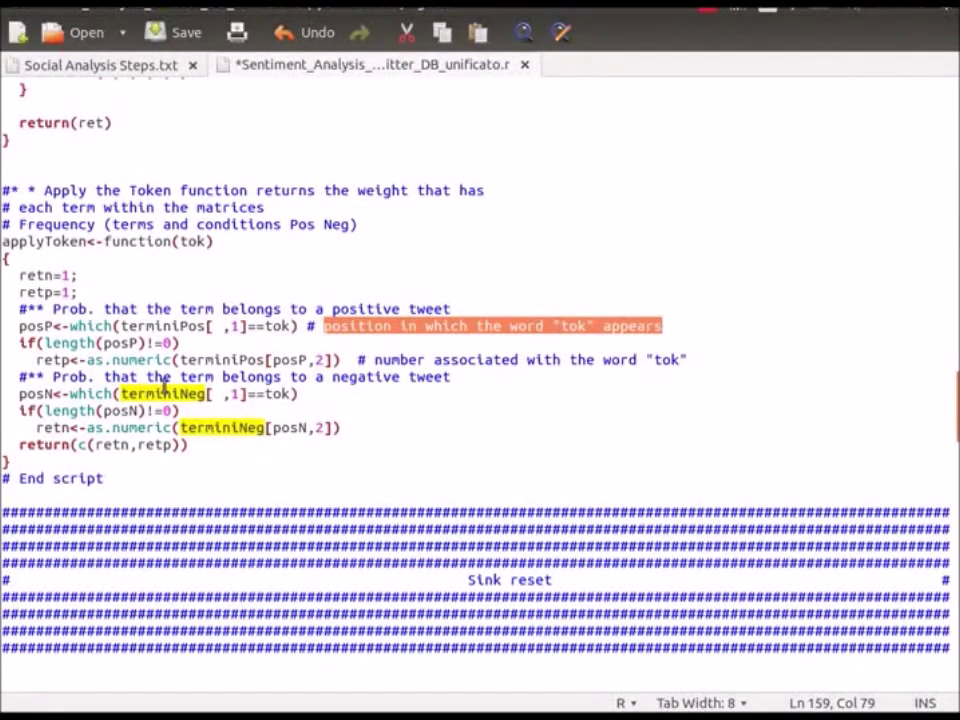
pyautogui.click(124, 393)
pyautogui.moveTo(122, 393); pyautogui.dragTo(206, 400)
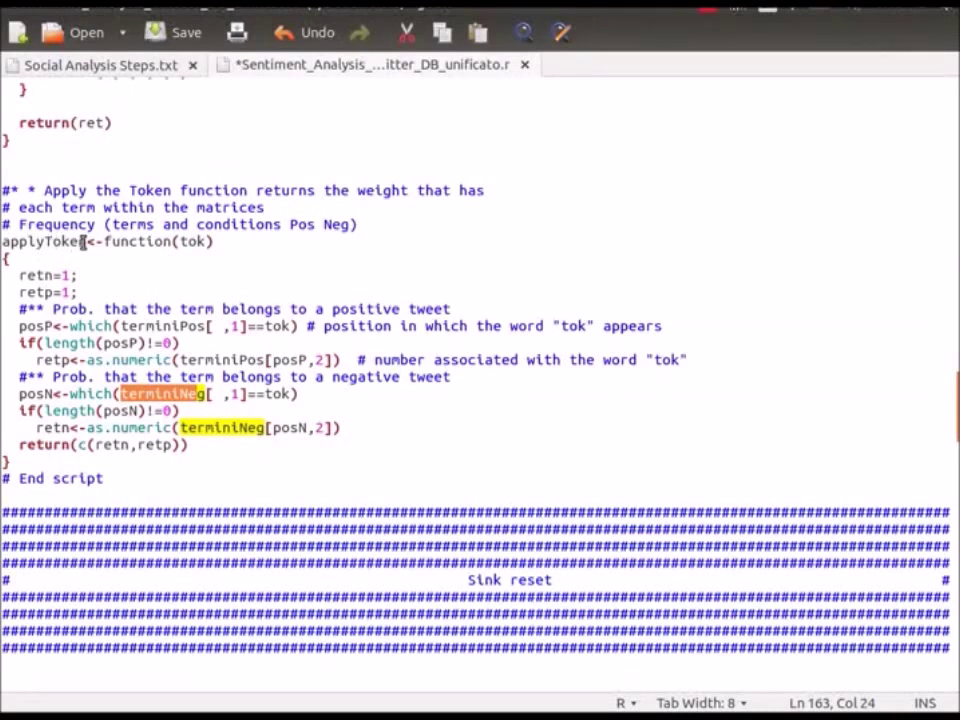
pyautogui.moveTo(88, 243); pyautogui.dragTo(4, 256)
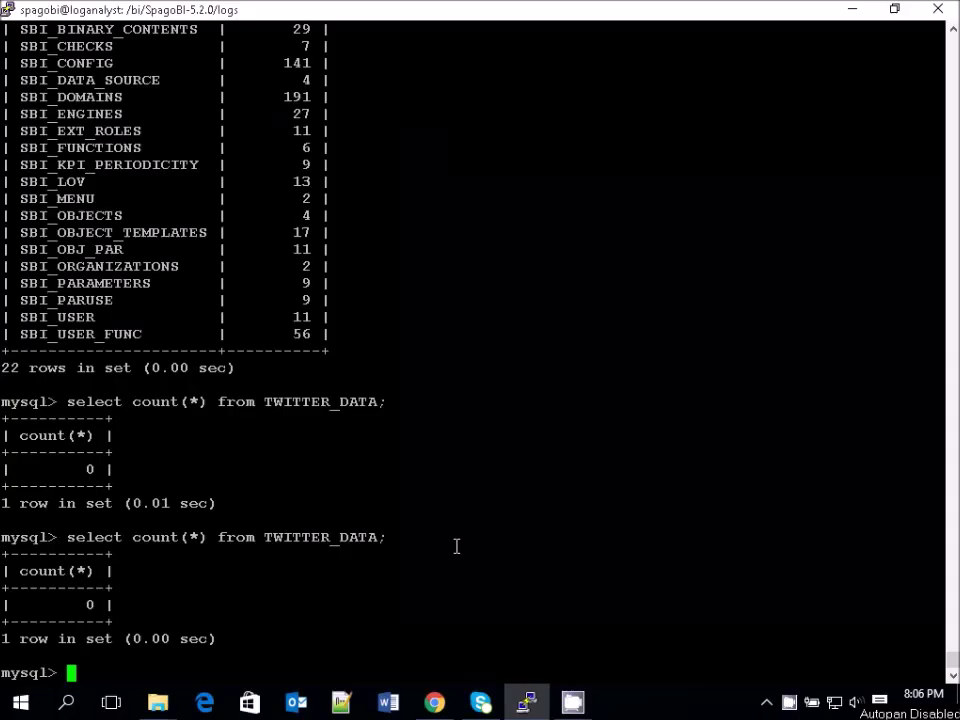
# - Run show tables; and select count(*) from TWITTER_DATA; (0 rows), then go to SpagoBI login
pyautogui.write('show ')
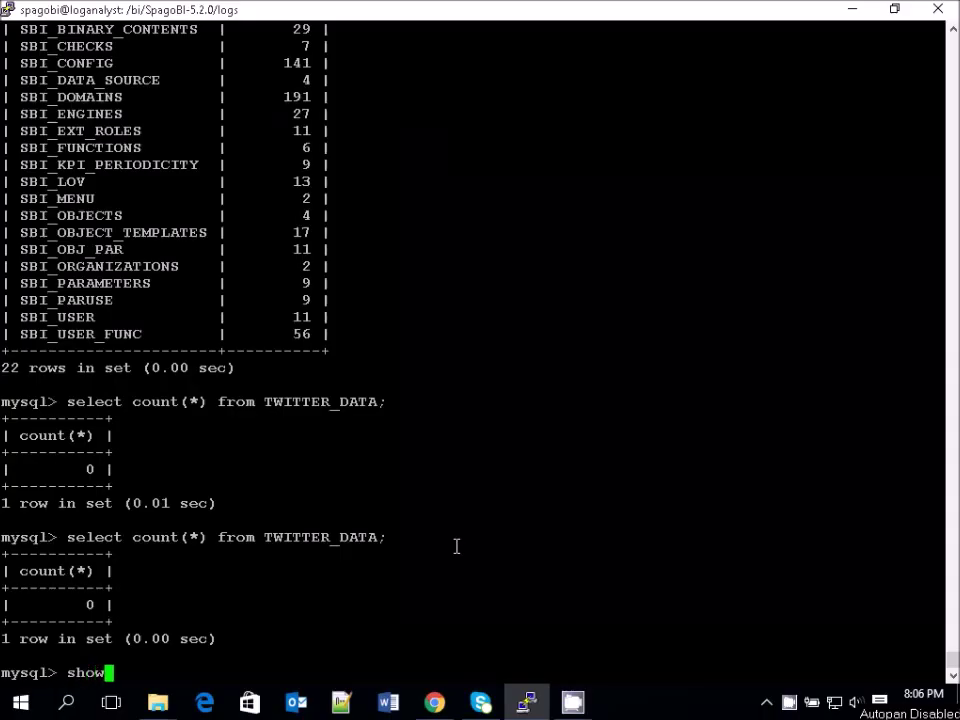
pyautogui.write('tables;')
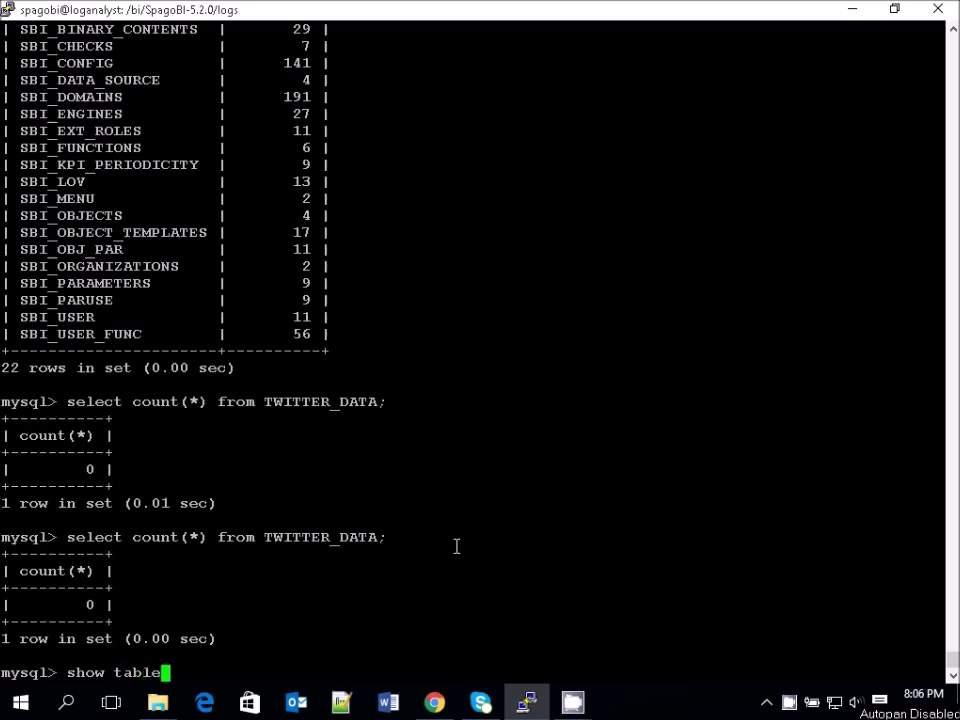
pyautogui.press('Return')
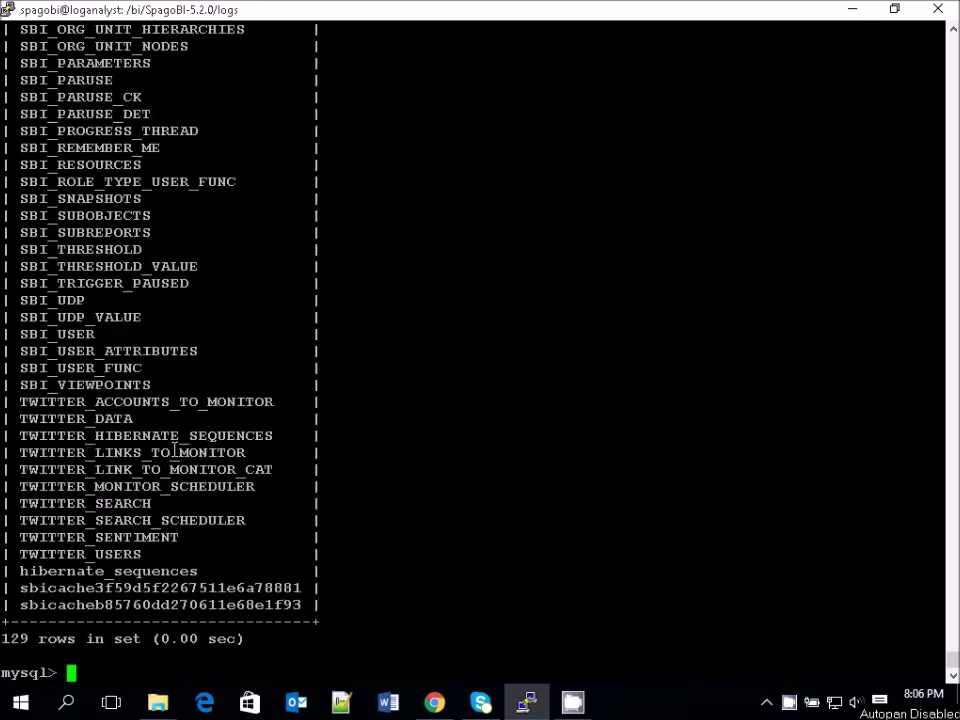
pyautogui.doubleClick(108, 418)
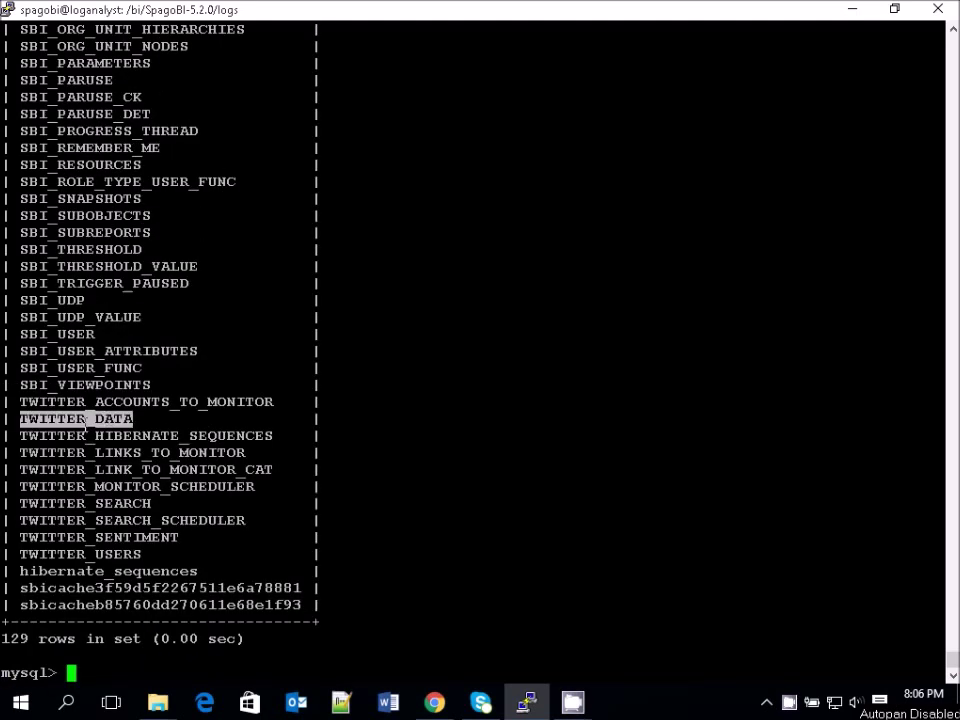
pyautogui.write('select coun')
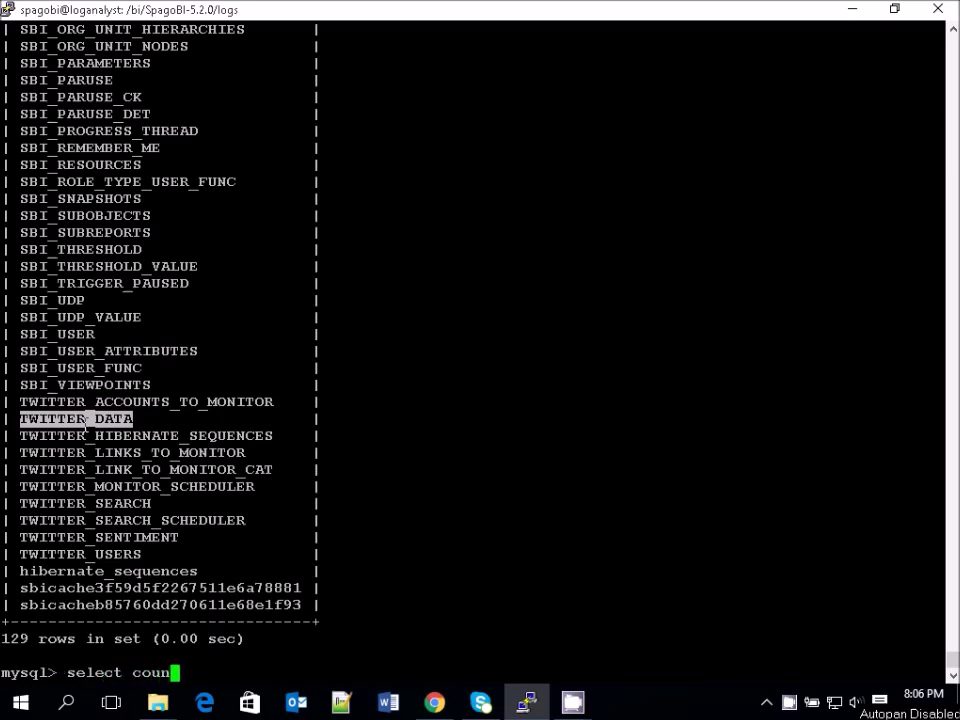
pyautogui.write('t(*) from')
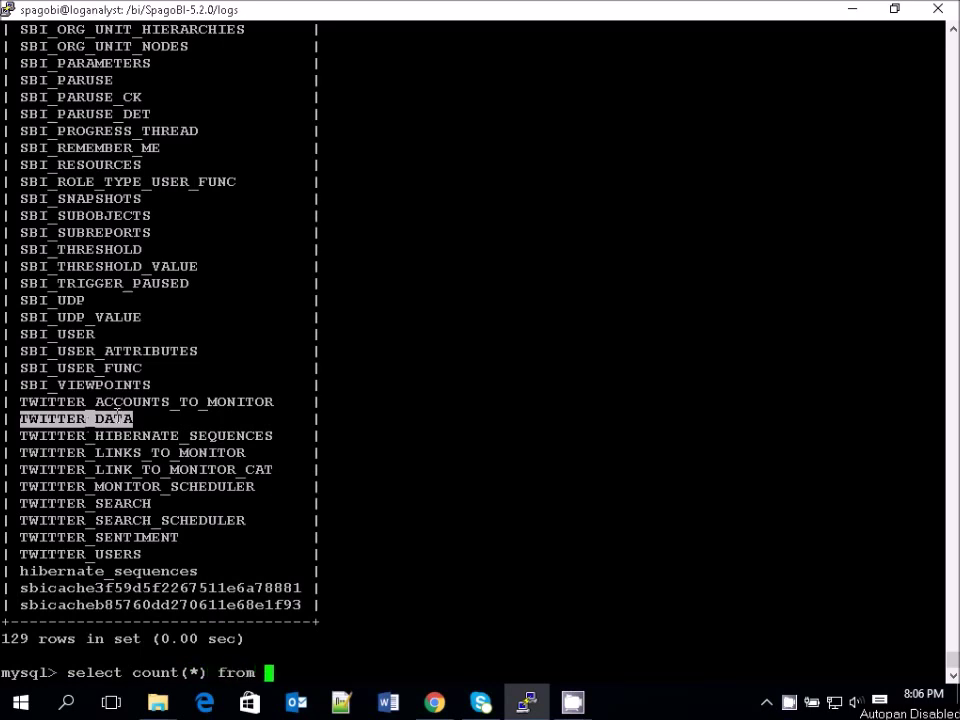
pyautogui.rightClick(162, 401)
pyautogui.write(';')
pyautogui.press('Return')
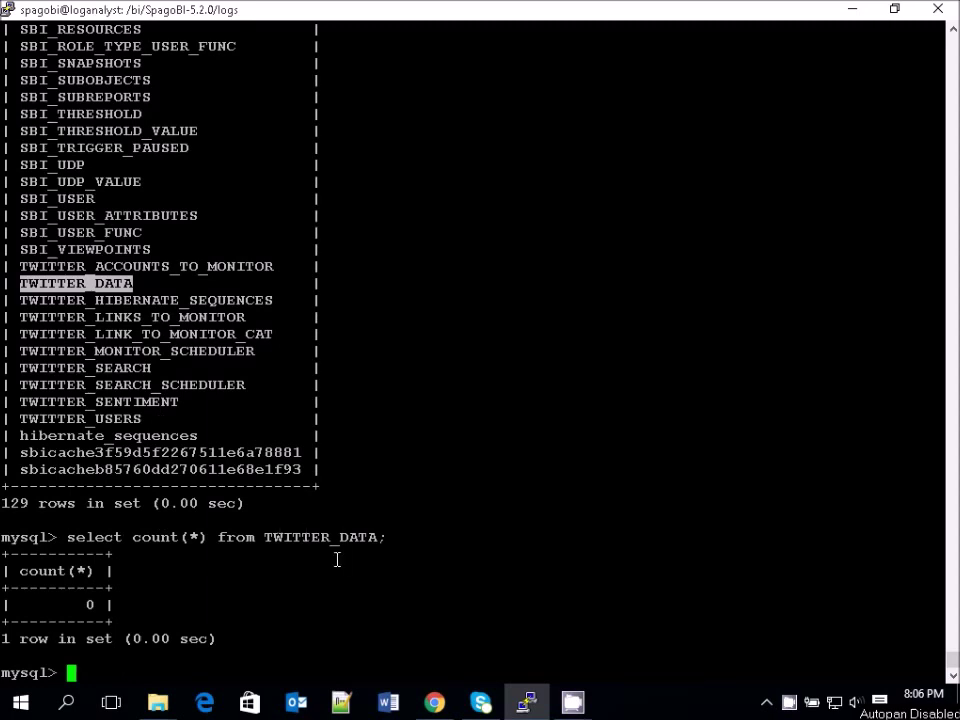
pyautogui.click(434, 702)
pyautogui.click(350, 330)
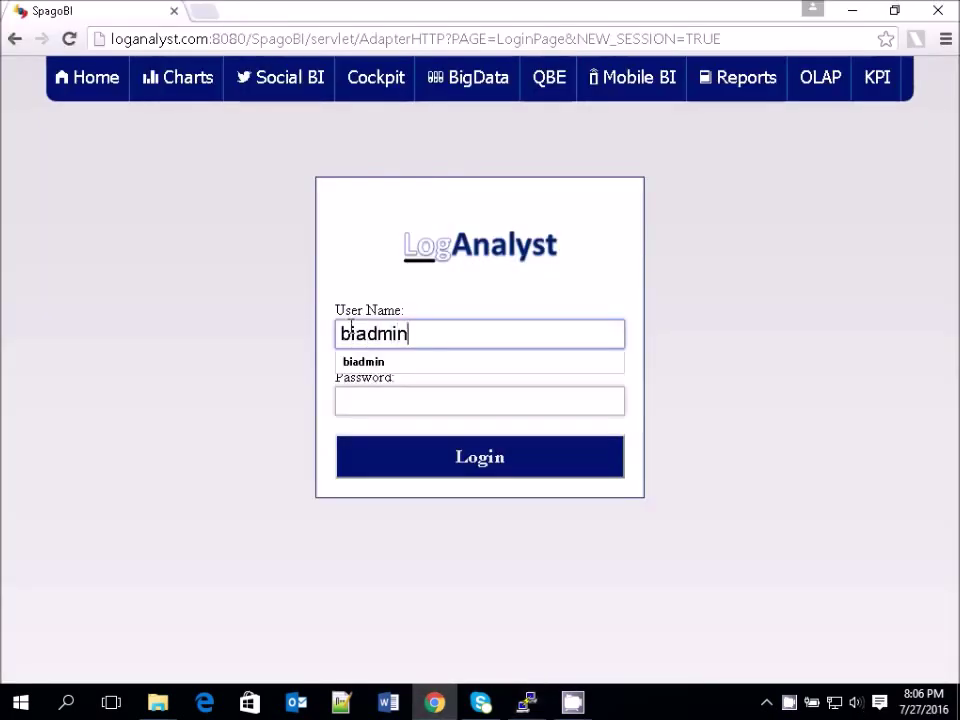
# - Log in to SpagoBI with the admin user name and password, then open Tools > Social Networks Analysis
pyautogui.press('Tab')
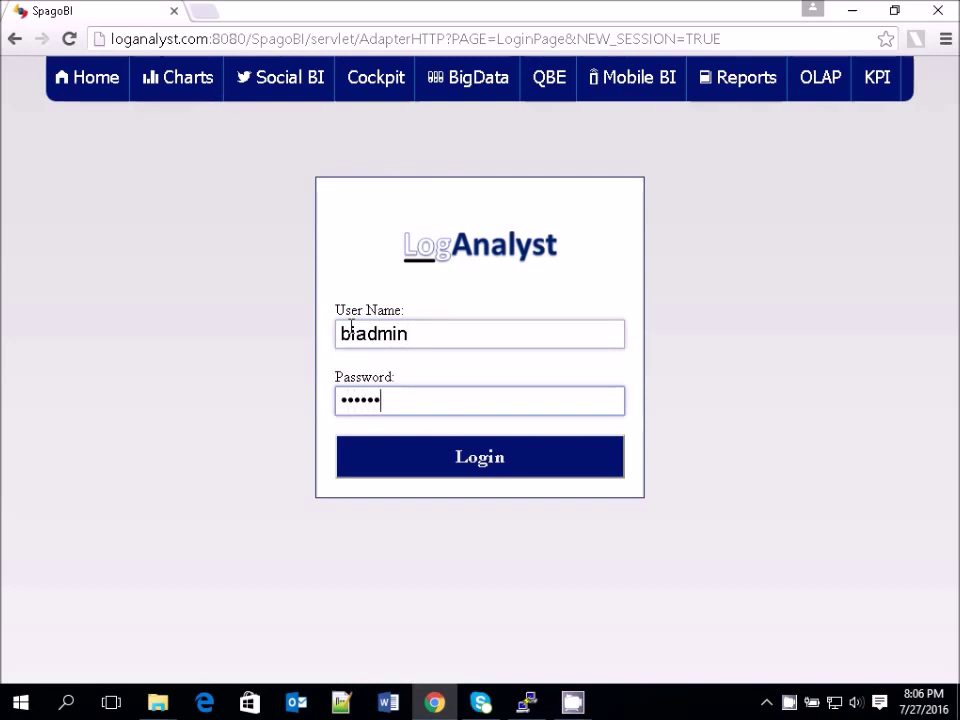
pyautogui.click(450, 455)
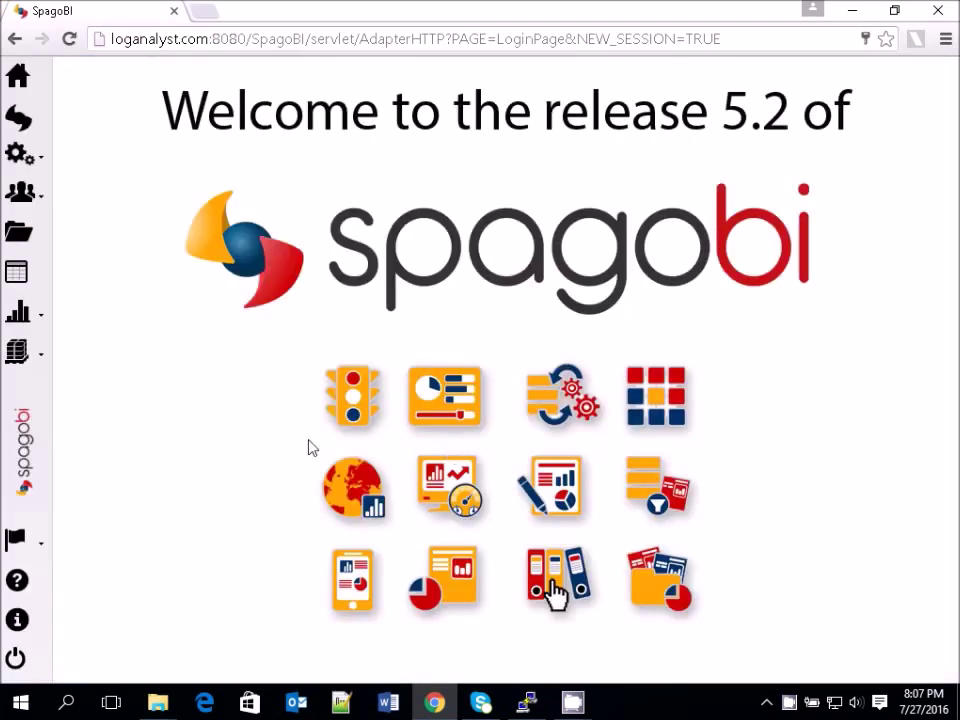
pyautogui.click(42, 360)
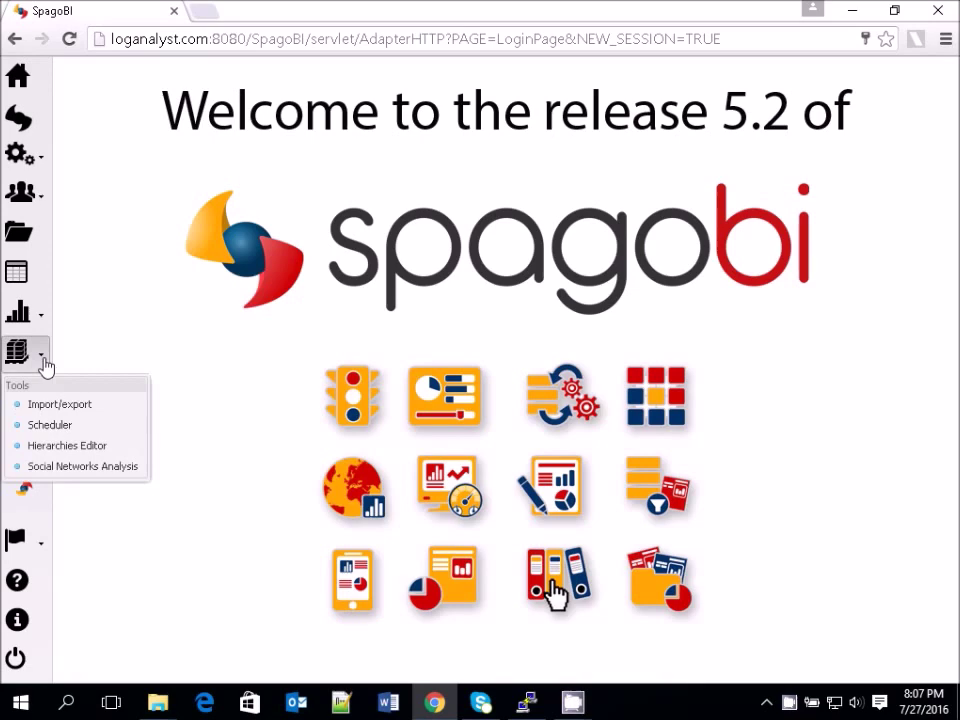
pyautogui.click(73, 470)
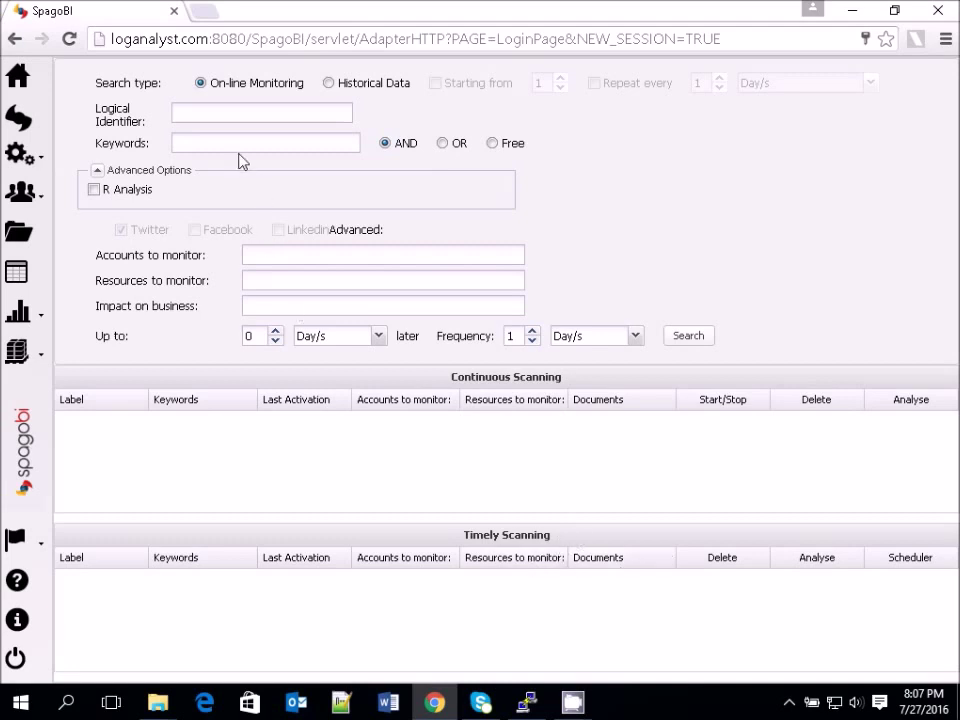
# - Name the search Traffic, historical from 1 day ago, keywords traffic, matatu, cops, bribe, jam joined by OR
pyautogui.click(231, 119)
pyautogui.write('Tr')
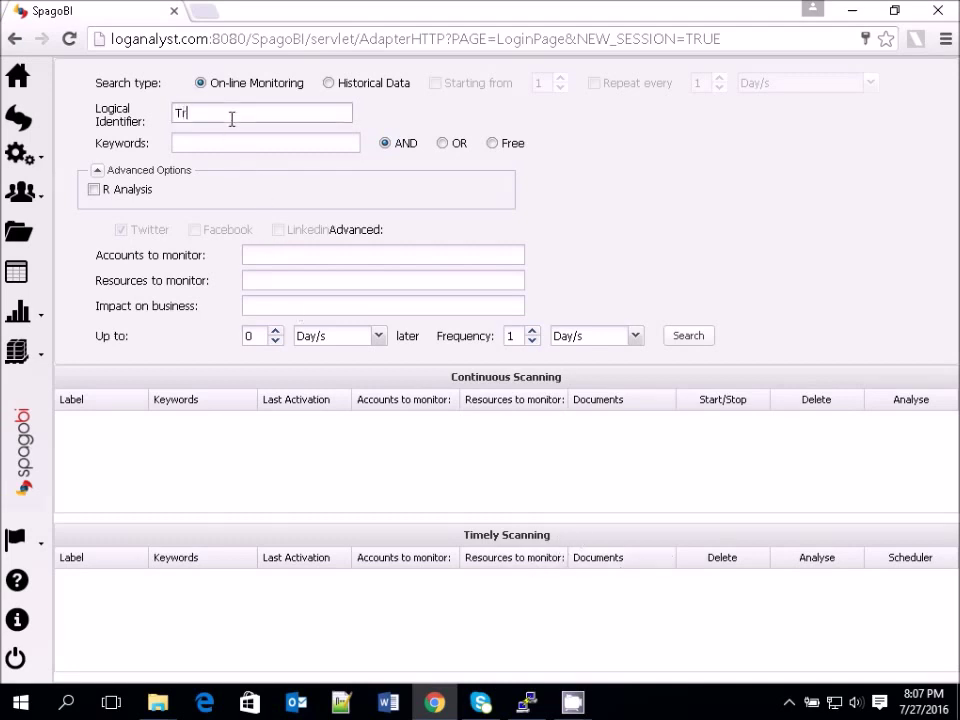
pyautogui.write('affic')
pyautogui.click(332, 89)
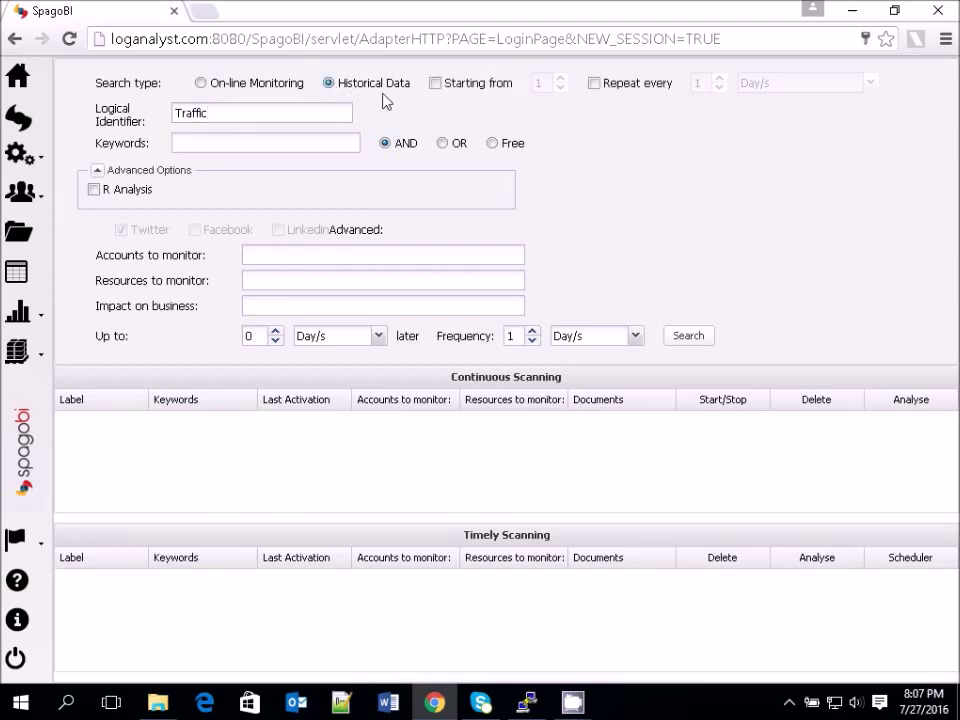
pyautogui.click(436, 84)
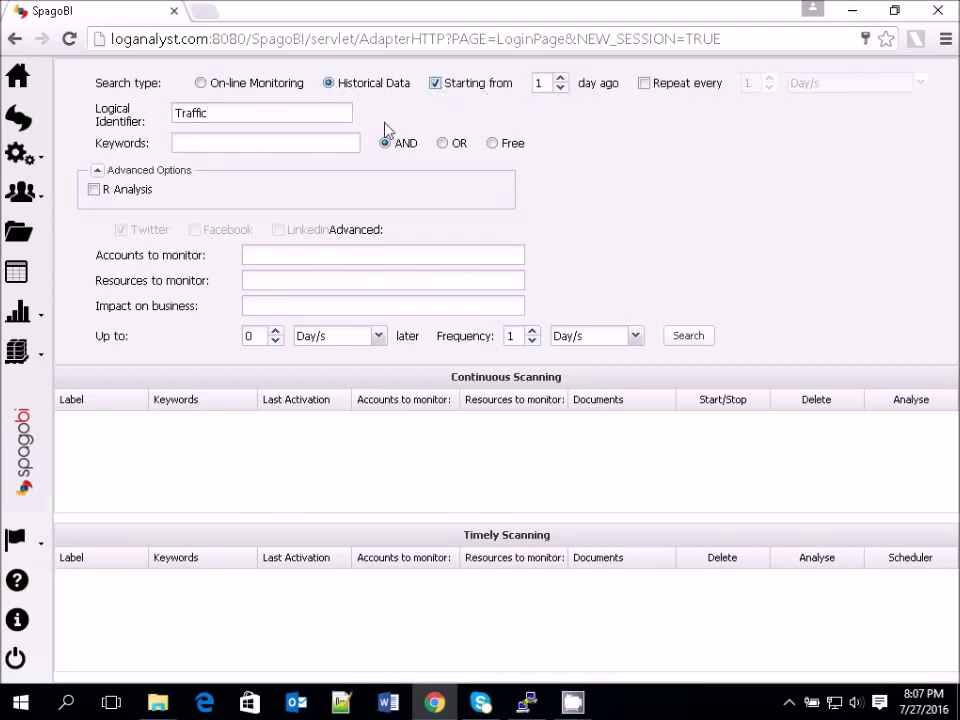
pyautogui.click(276, 147)
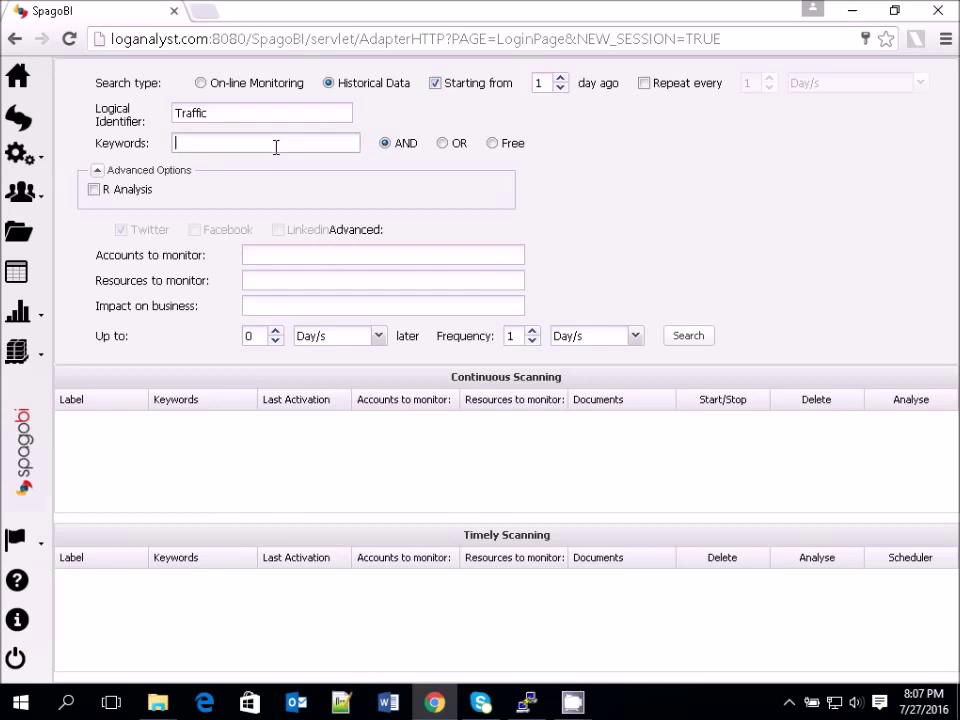
pyautogui.write('traffic,')
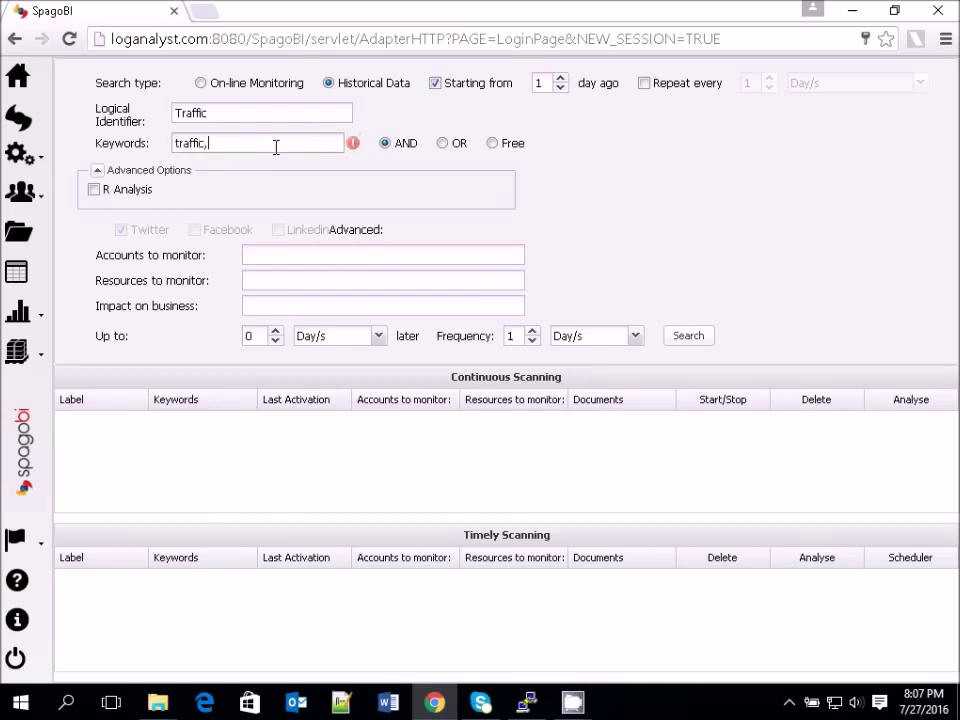
pyautogui.write('matatu')
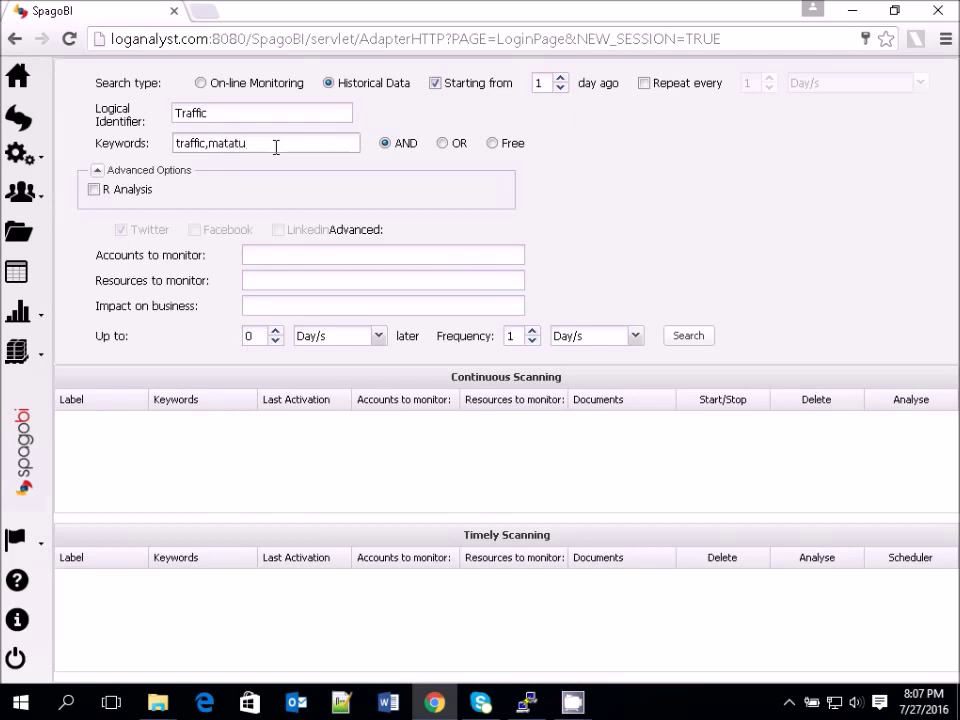
pyautogui.write(',cops,')
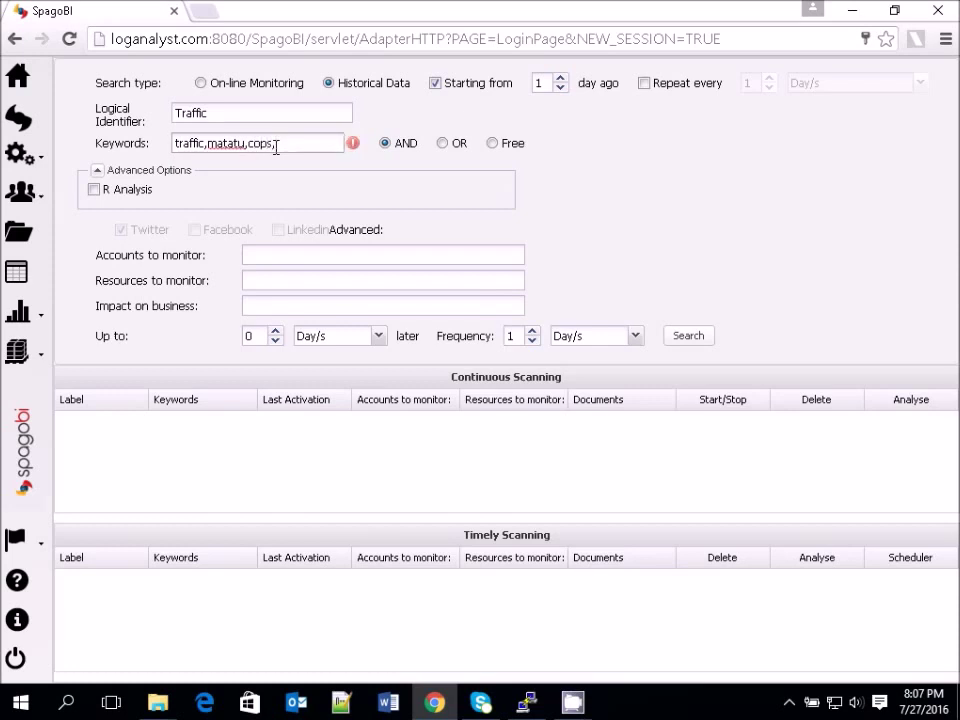
pyautogui.write('brib')
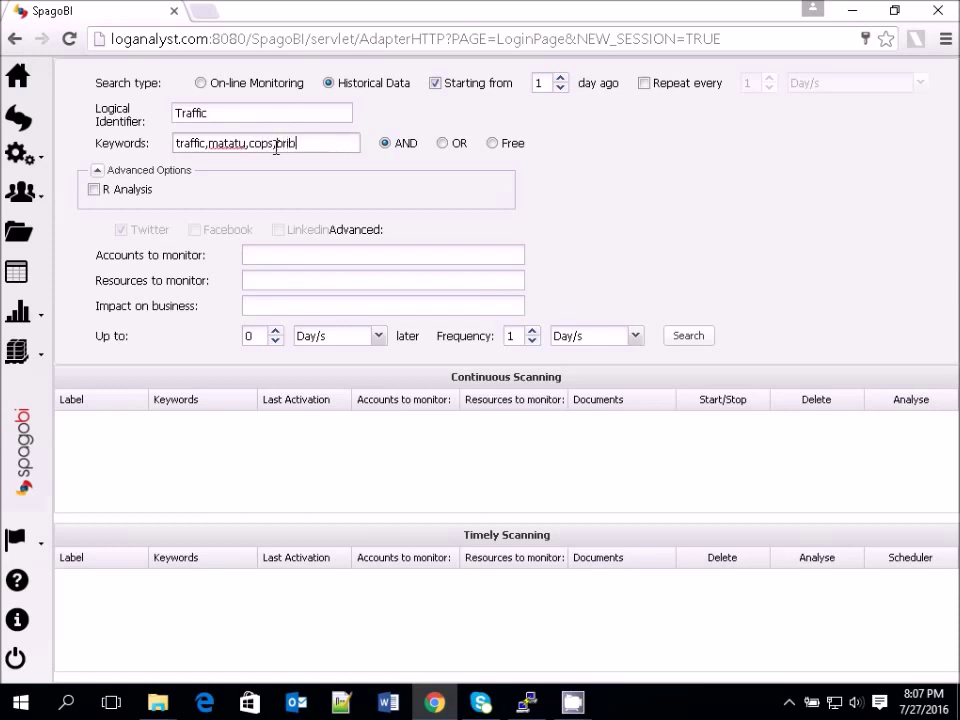
pyautogui.write('e,jam')
pyautogui.click(443, 144)
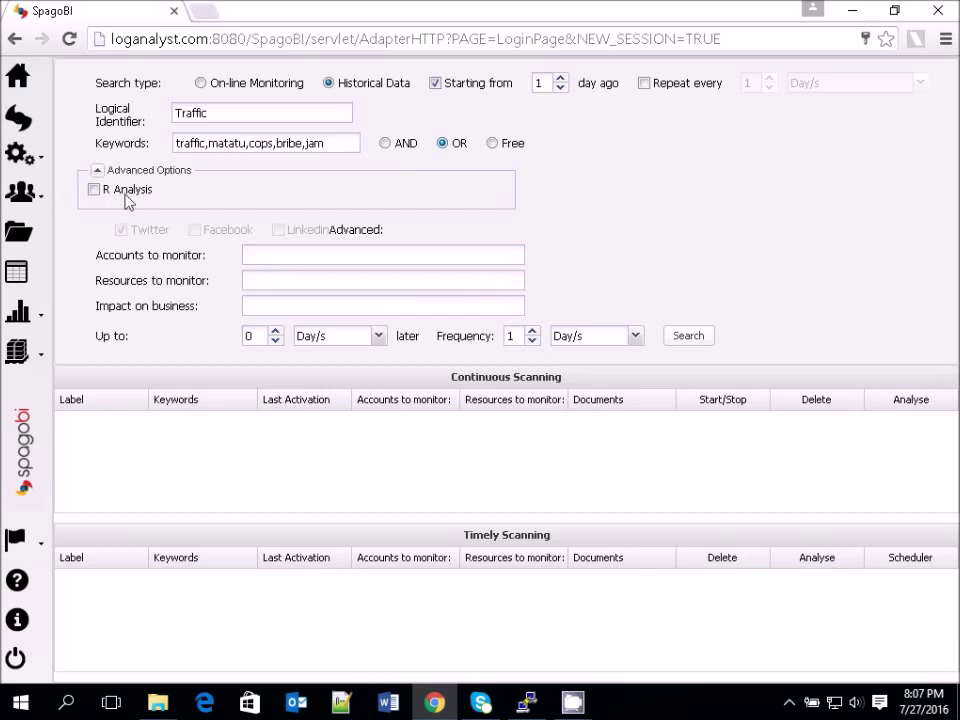
# - Add the monitored Twitter account, launch the Traffic search and confirm its insertion
pyautogui.click(280, 260)
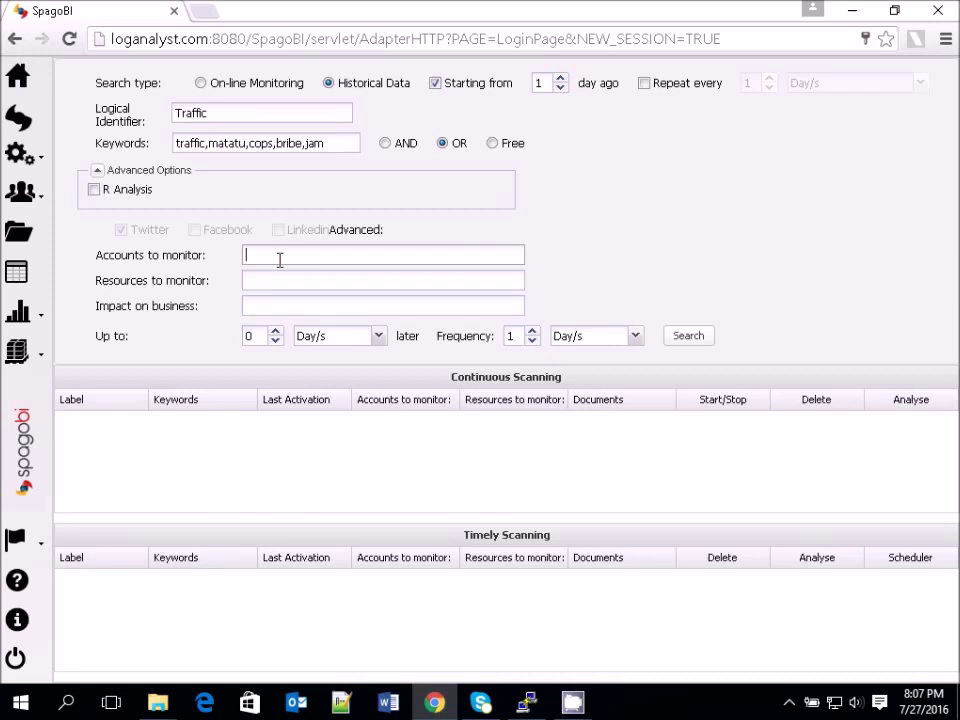
pyautogui.write('#')
pyautogui.press('BackSpace')
pyautogui.write('@ma3route')
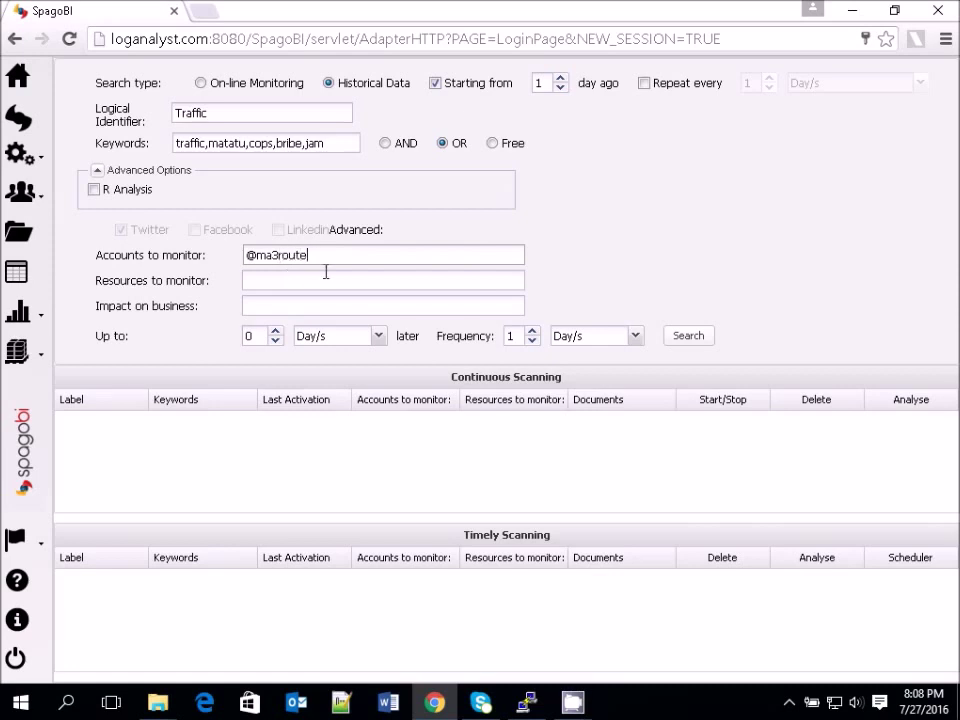
pyautogui.click(324, 280)
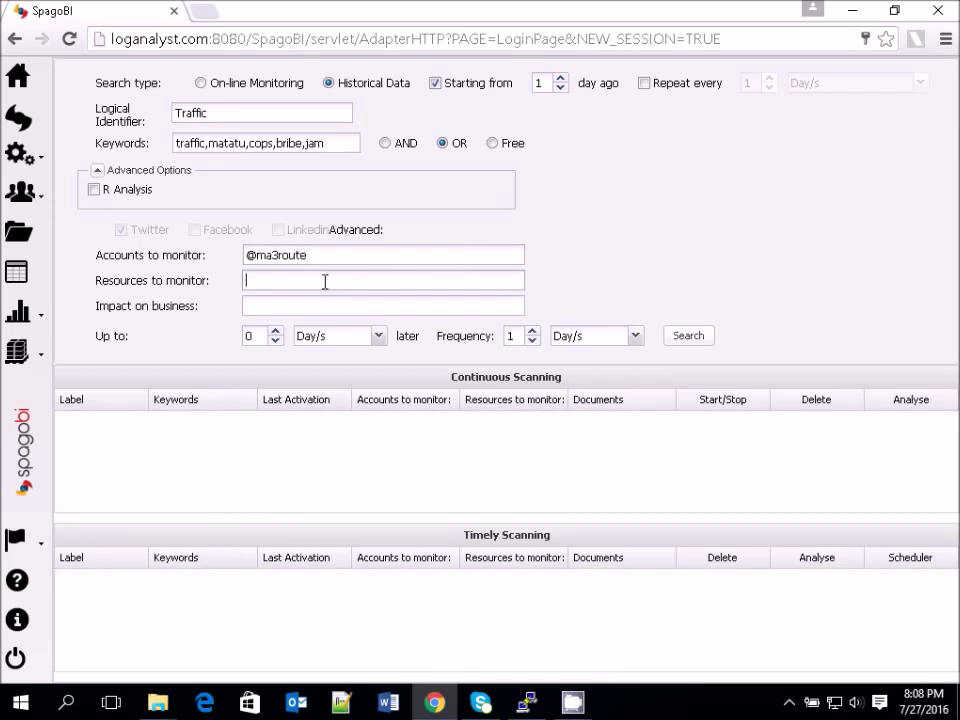
pyautogui.click(679, 345)
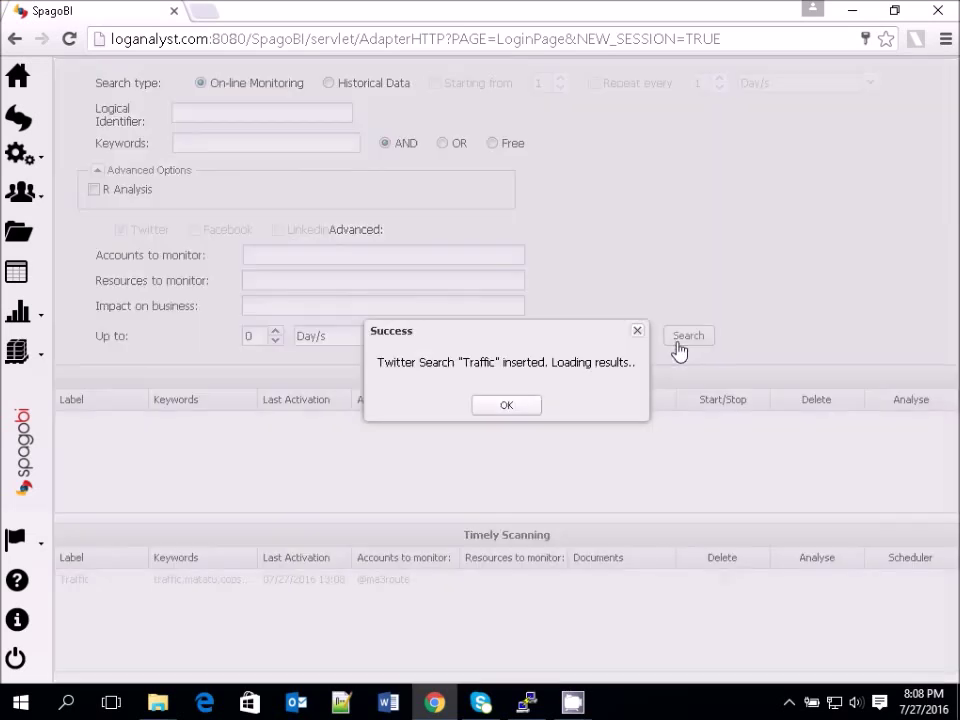
pyautogui.click(506, 405)
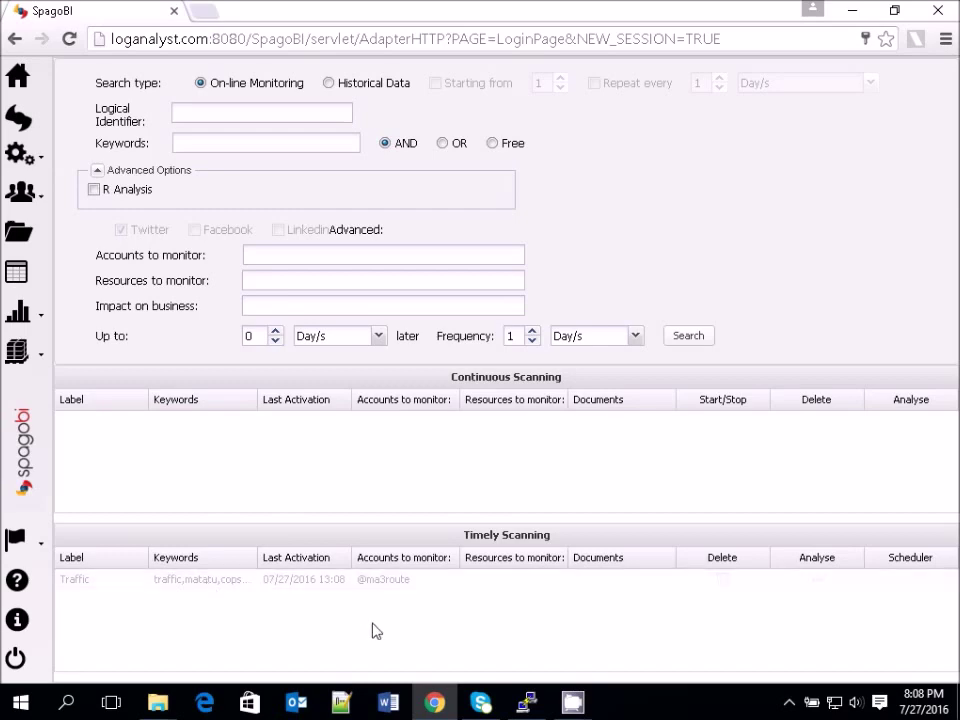
pyautogui.click(518, 703)
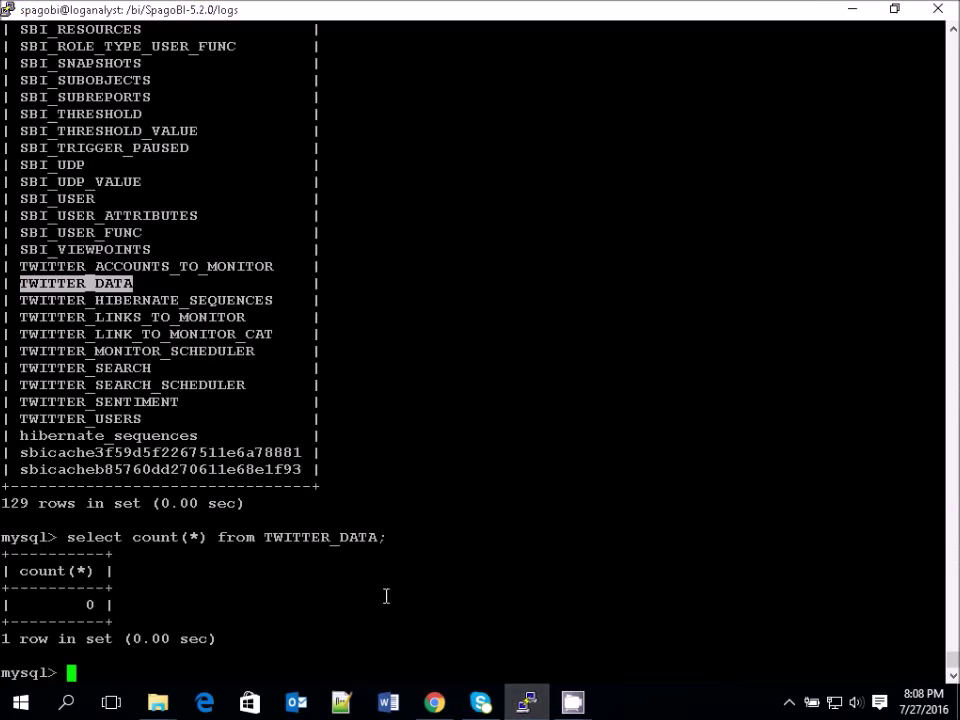
# - Rerun the TWITTER_DATA row count twice to watch tweets arriving
pyautogui.moveTo(66, 537); pyautogui.dragTo(388, 537)
pyautogui.rightClick(452, 505)
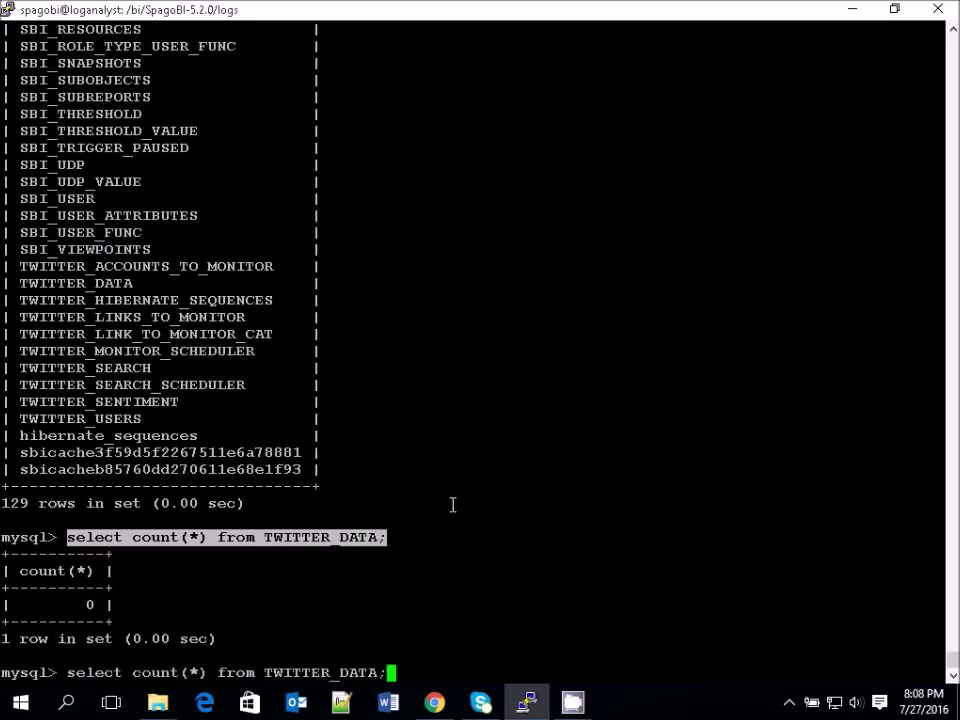
pyautogui.press('Return')
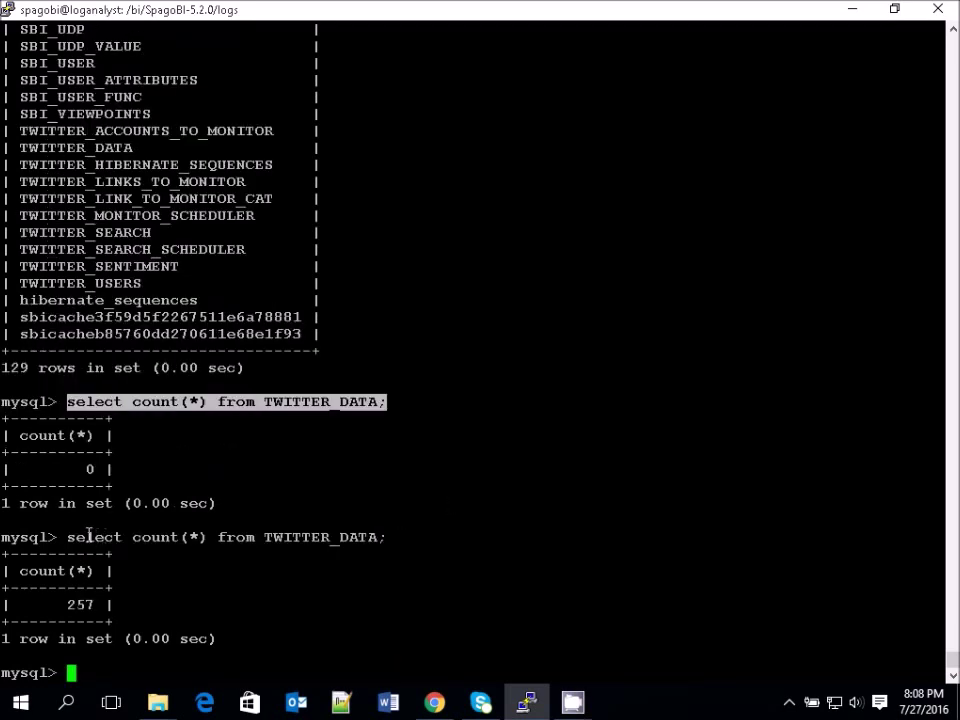
pyautogui.moveTo(73, 545); pyautogui.dragTo(386, 538)
pyautogui.rightClick(454, 520)
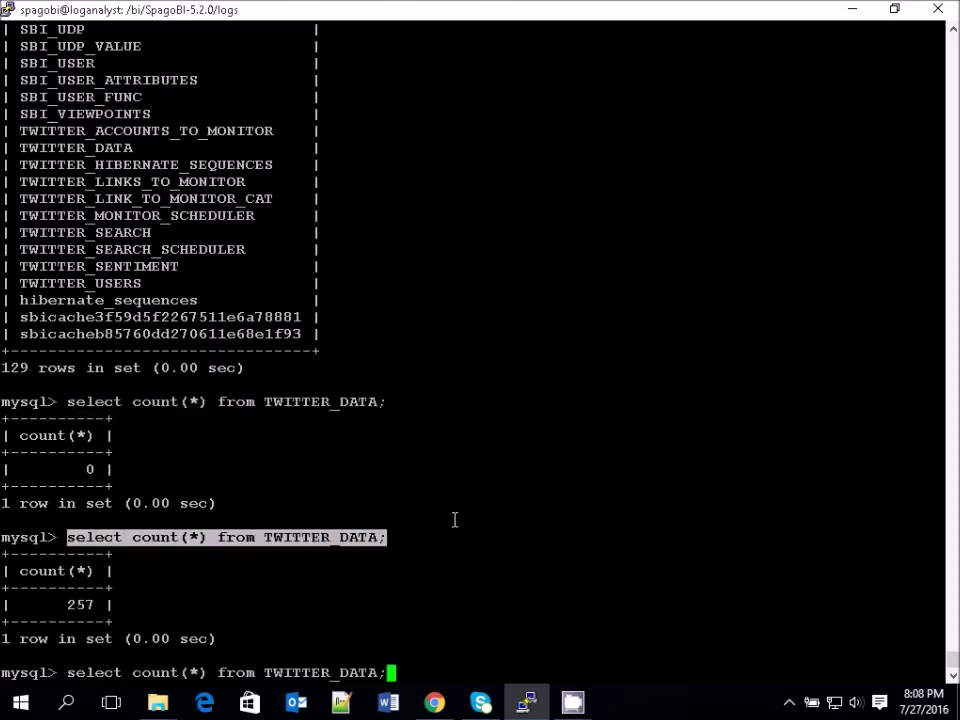
pyautogui.press('Return')
# - List every row with select * from TWITTER_DATA;
pyautogui.write('select * ')
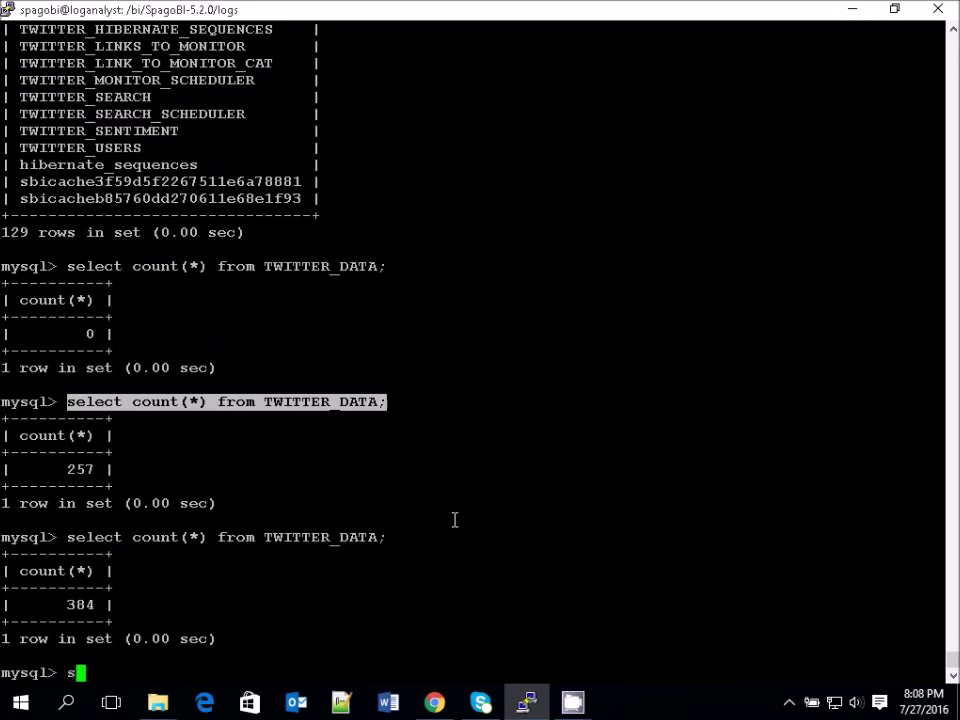
pyautogui.write('from')
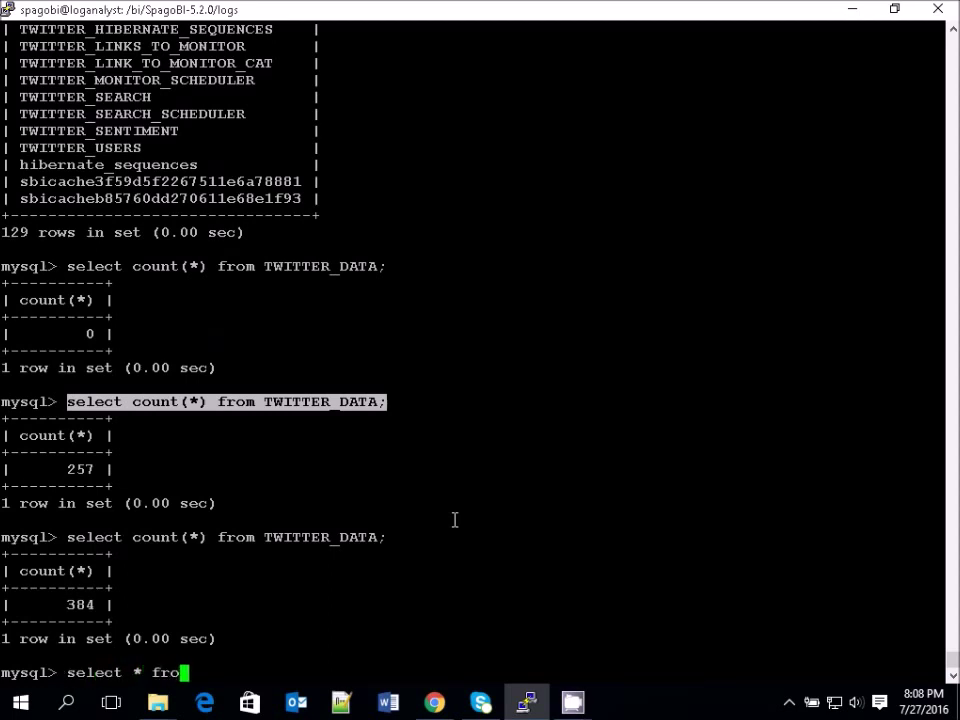
pyautogui.click(308, 401)
pyautogui.doubleClick(308, 401)
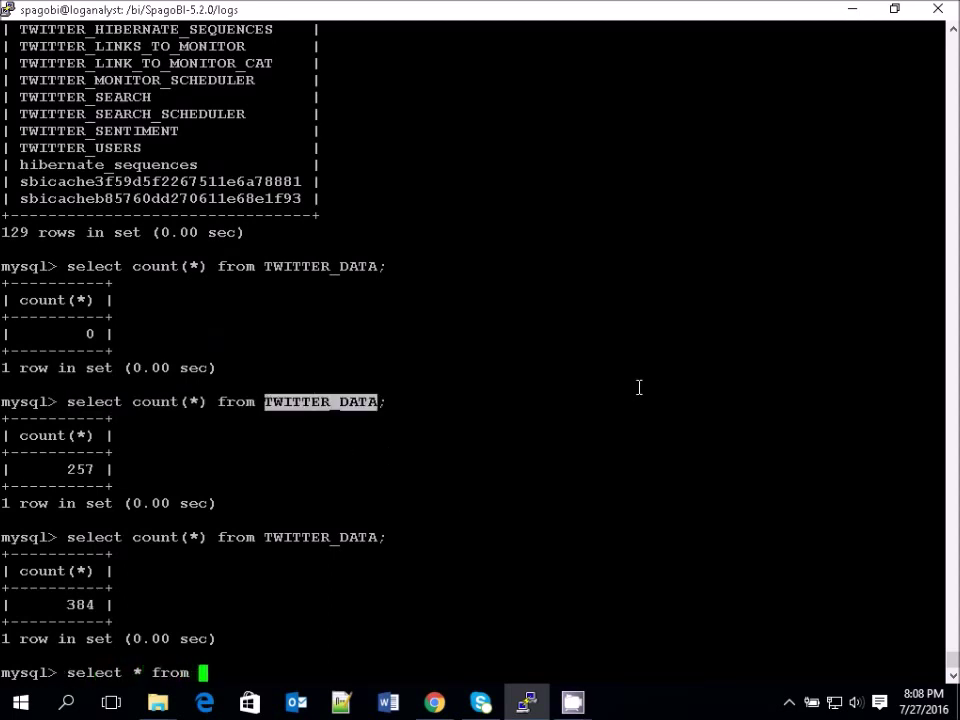
pyautogui.rightClick(639, 387)
pyautogui.write(';')
pyautogui.press('Return')
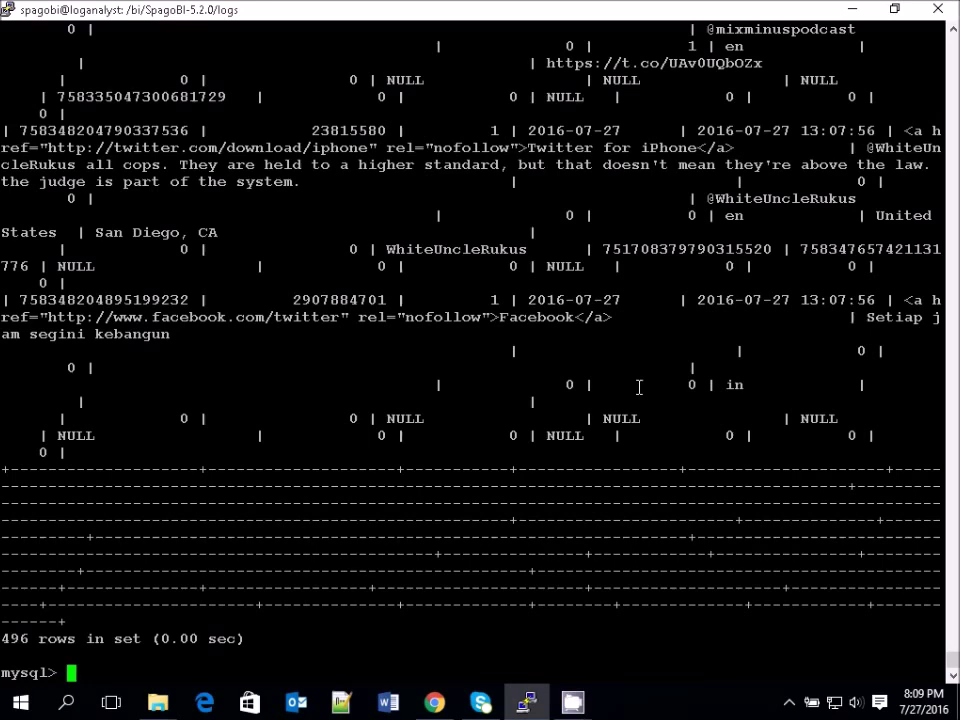
pyautogui.scroll(6, 612, 360)
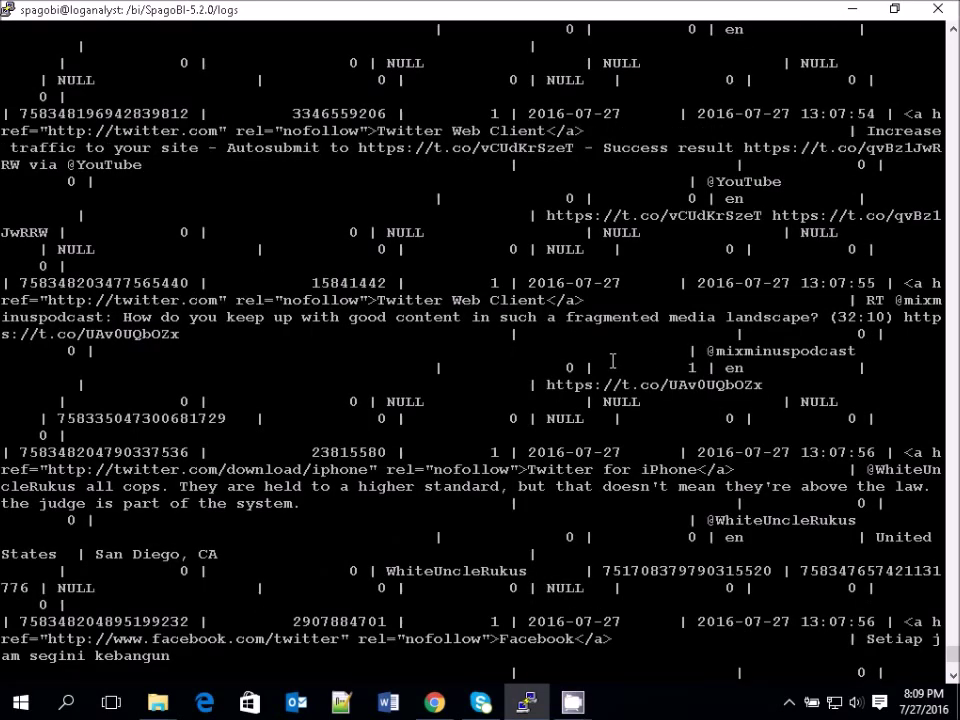
pyautogui.scroll(6, 612, 360)
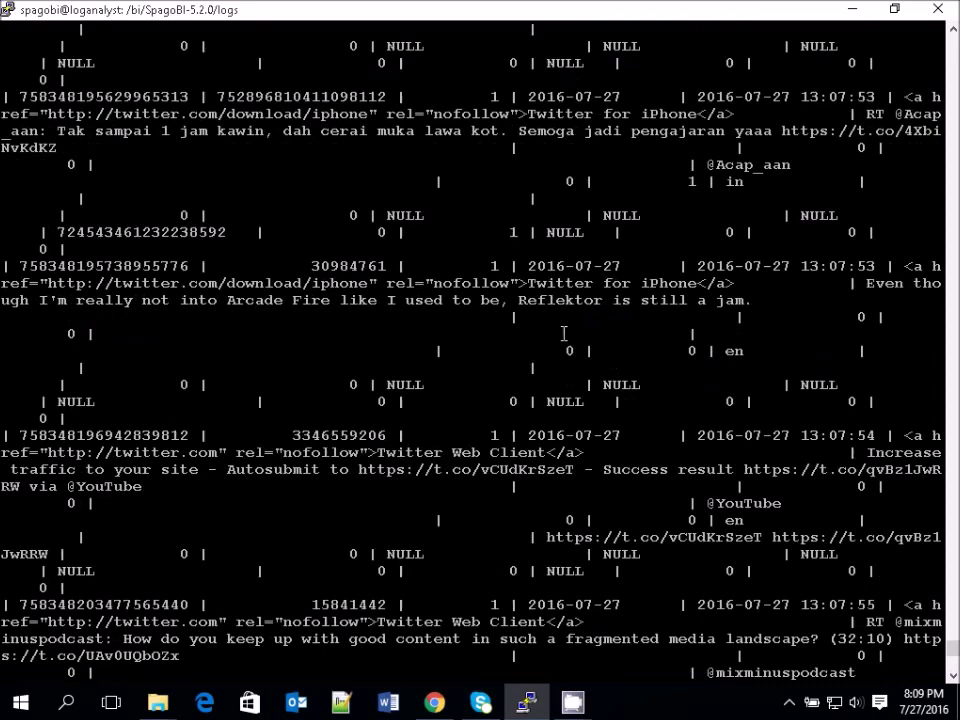
# - Repeat the count query until TWITTER_DATA reaches 1543 tweets
pyautogui.press('Return')
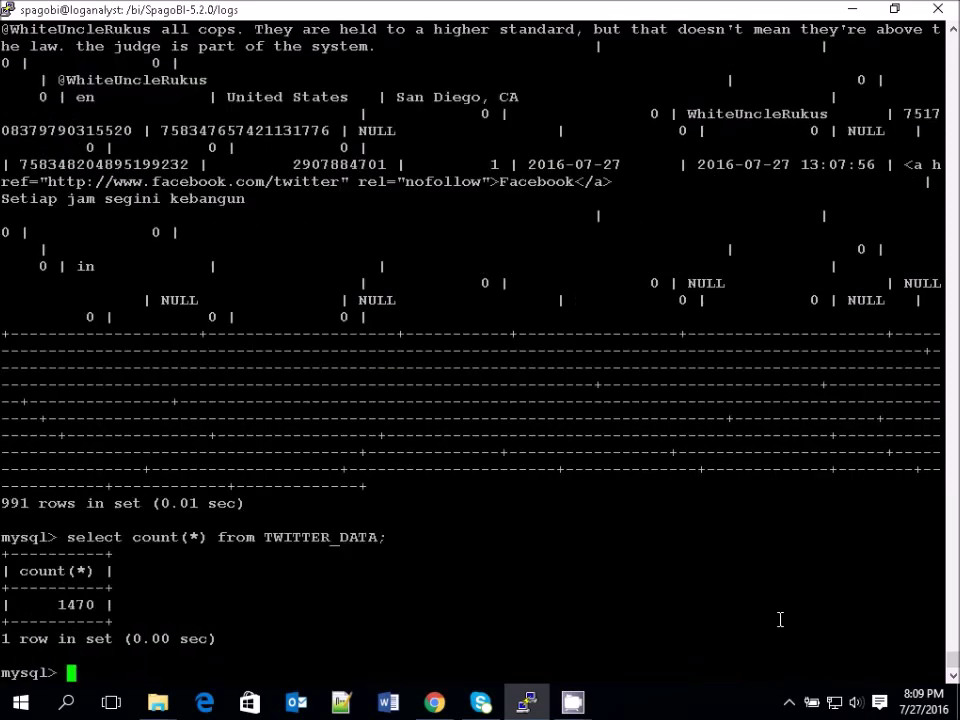
pyautogui.press('Up')
pyautogui.press('Return')
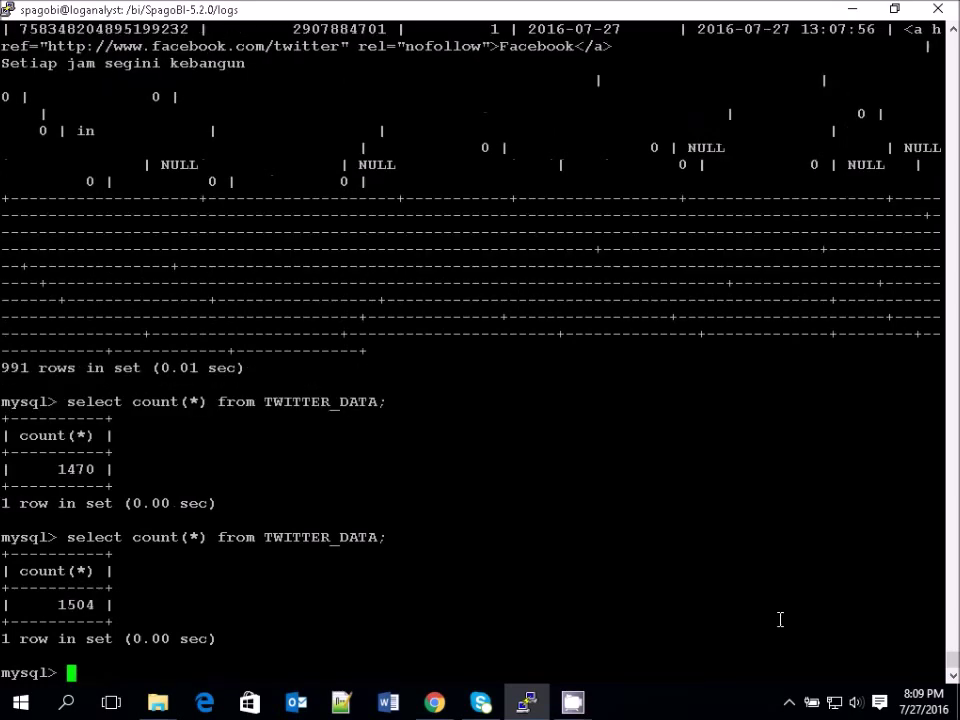
pyautogui.press('Up')
pyautogui.press('Return')
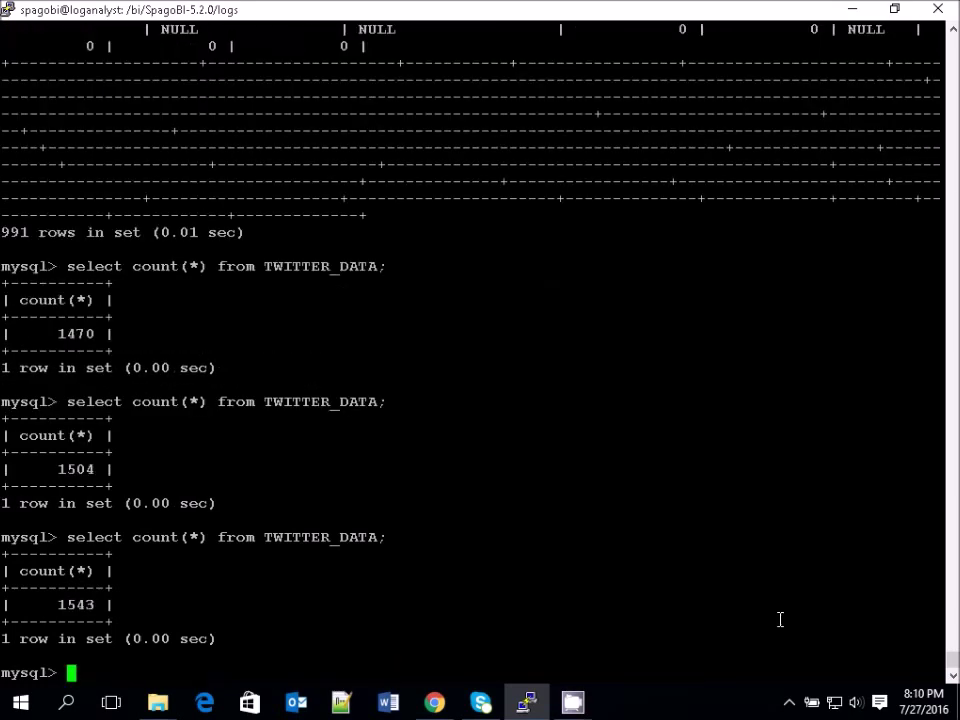
# - Show the 30-column structure of the table with desc TWITTER_DATA;
pyautogui.write('desc')
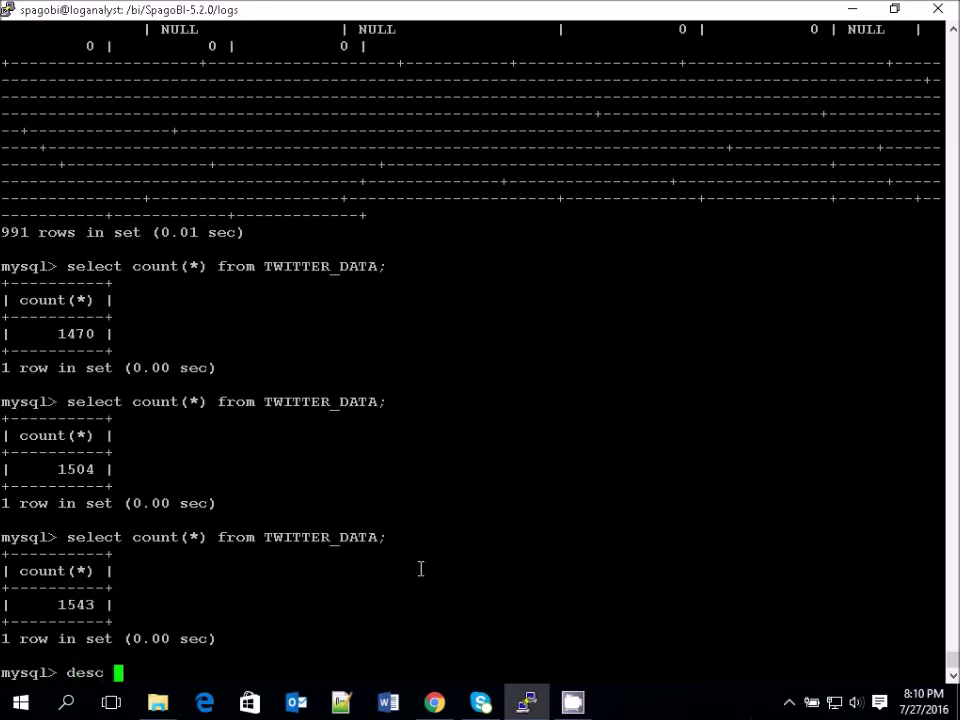
pyautogui.doubleClick(312, 535)
pyautogui.rightClick(409, 500)
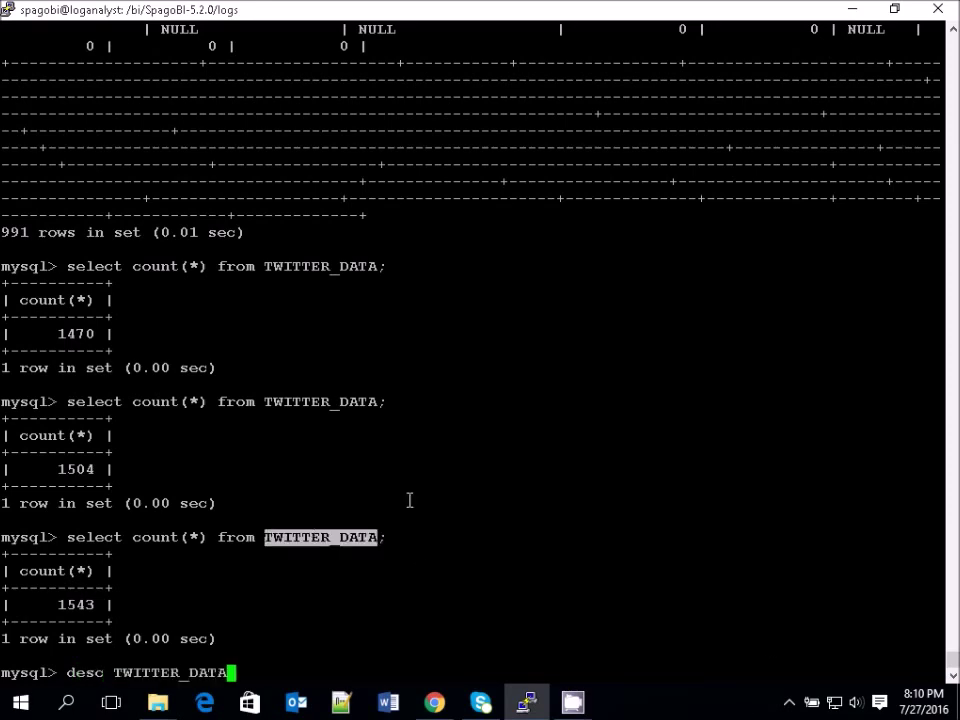
pyautogui.write(';')
pyautogui.press('Return')
# - Count the TWITTER_DATA rows again, now 1781
pyautogui.write('s')
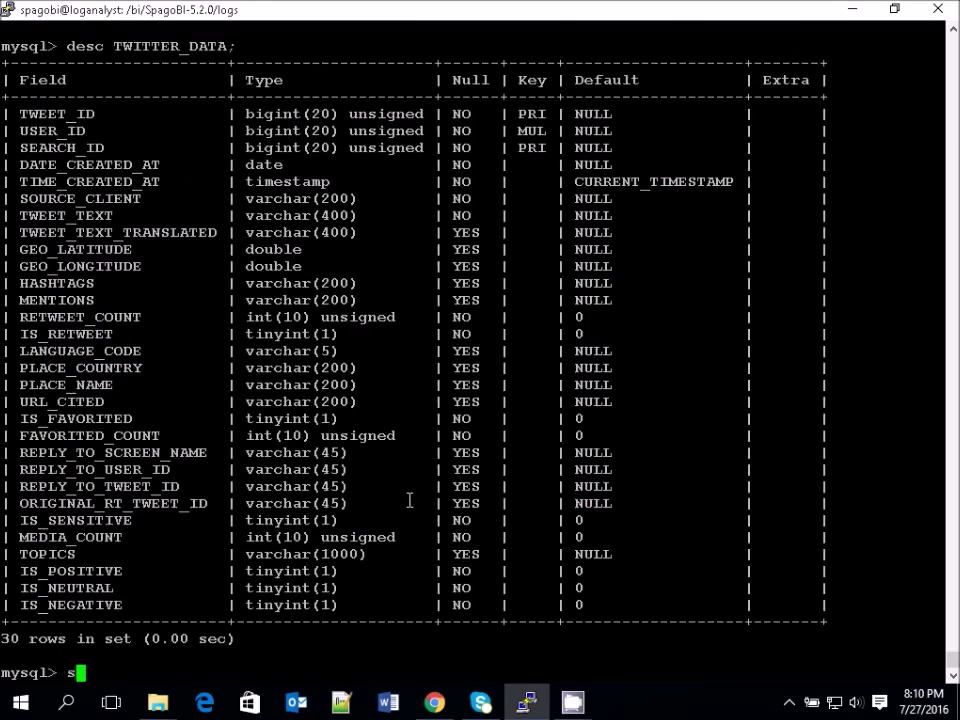
pyautogui.write('elect coun')
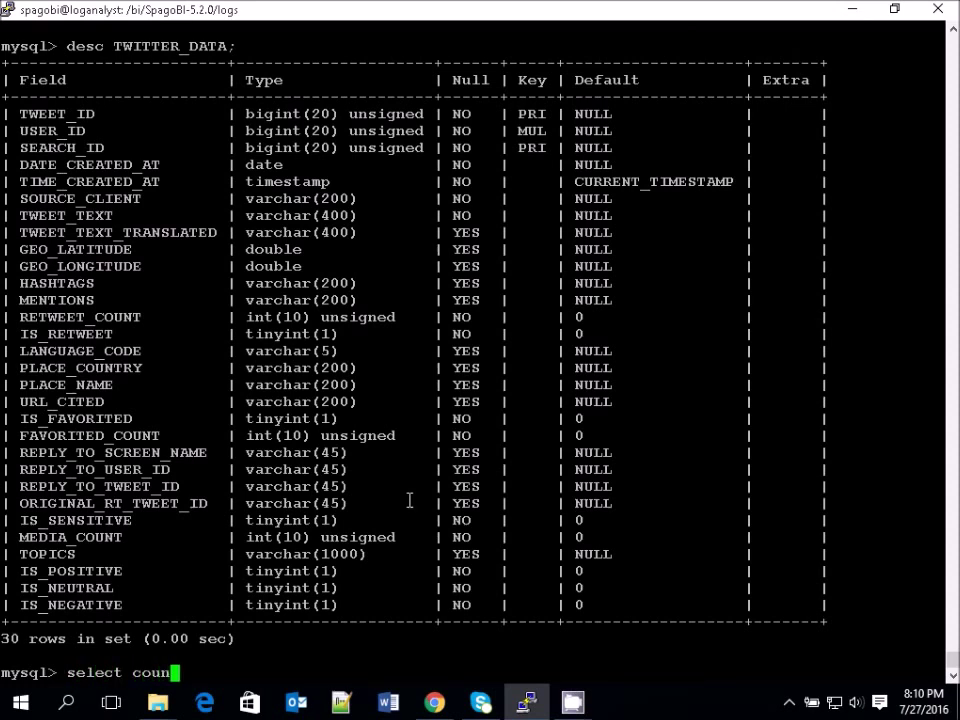
pyautogui.write('t(*) from')
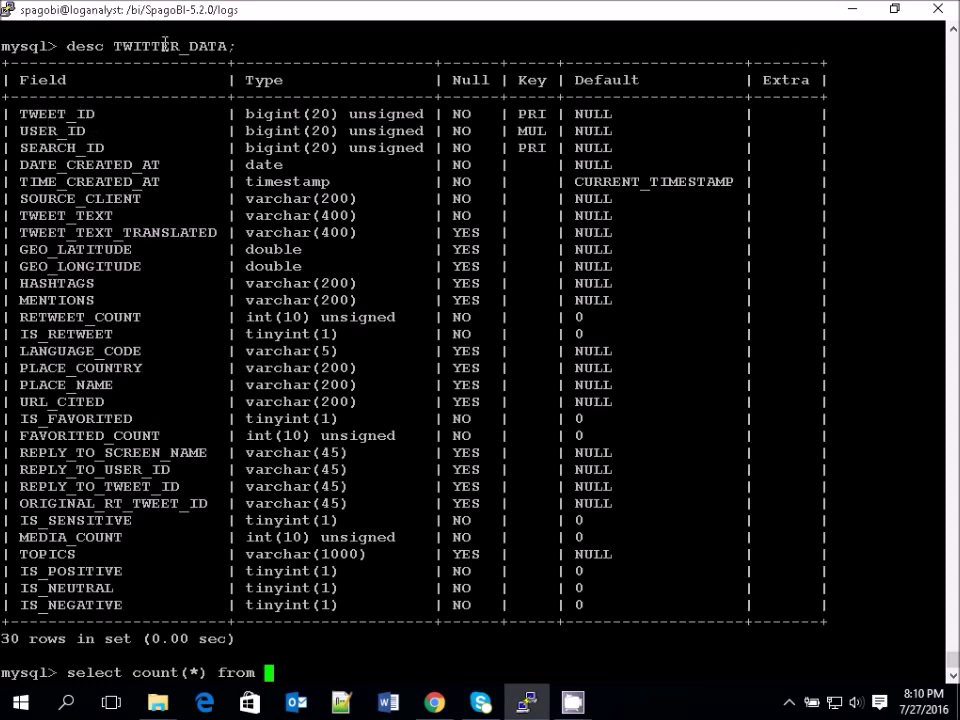
pyautogui.doubleClick(164, 45)
pyautogui.rightClick(418, 104)
pyautogui.write(';')
pyautogui.press('Return')
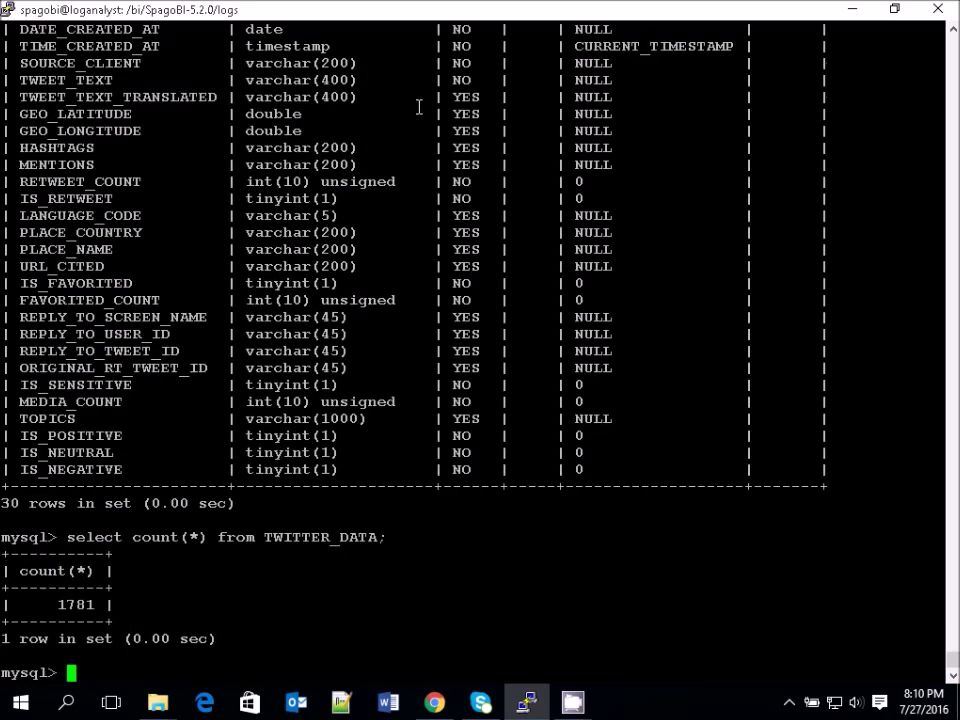
# - Run select distinct SEARCH_ID from TWITTER_DATA;, confirming only SEARCH_ID 1 exists
pyautogui.write('select')
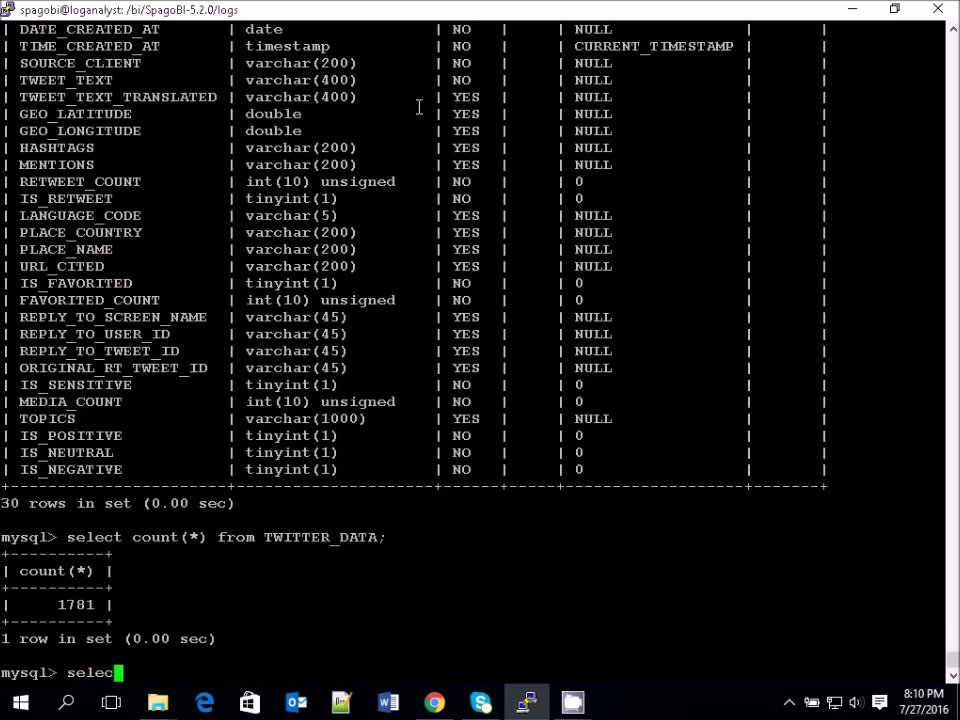
pyautogui.write('tinct')
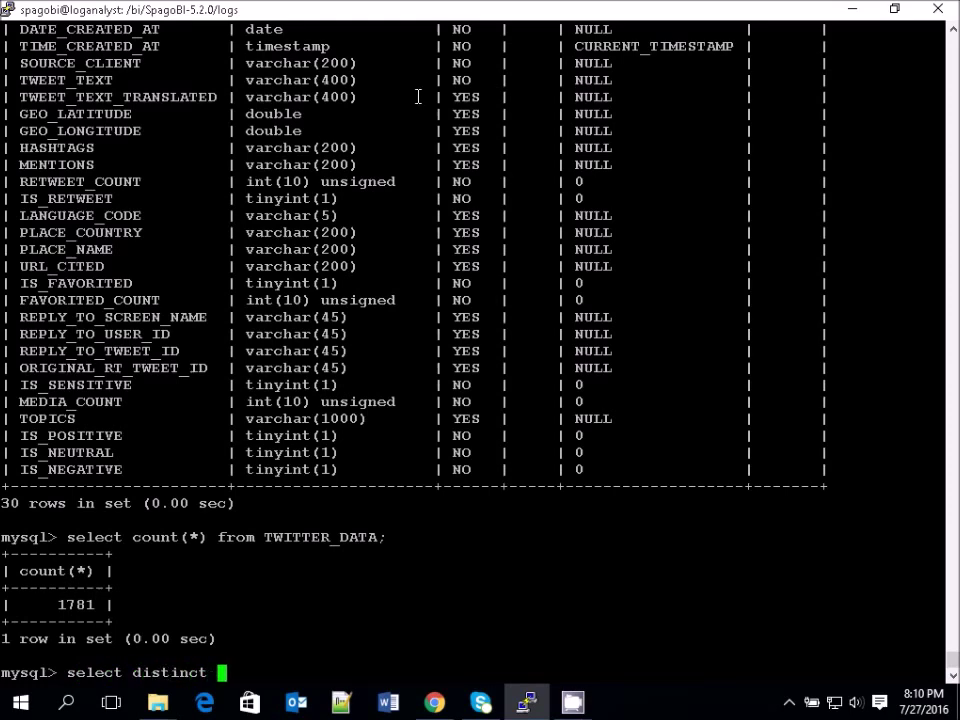
pyautogui.scroll(6, 418, 96)
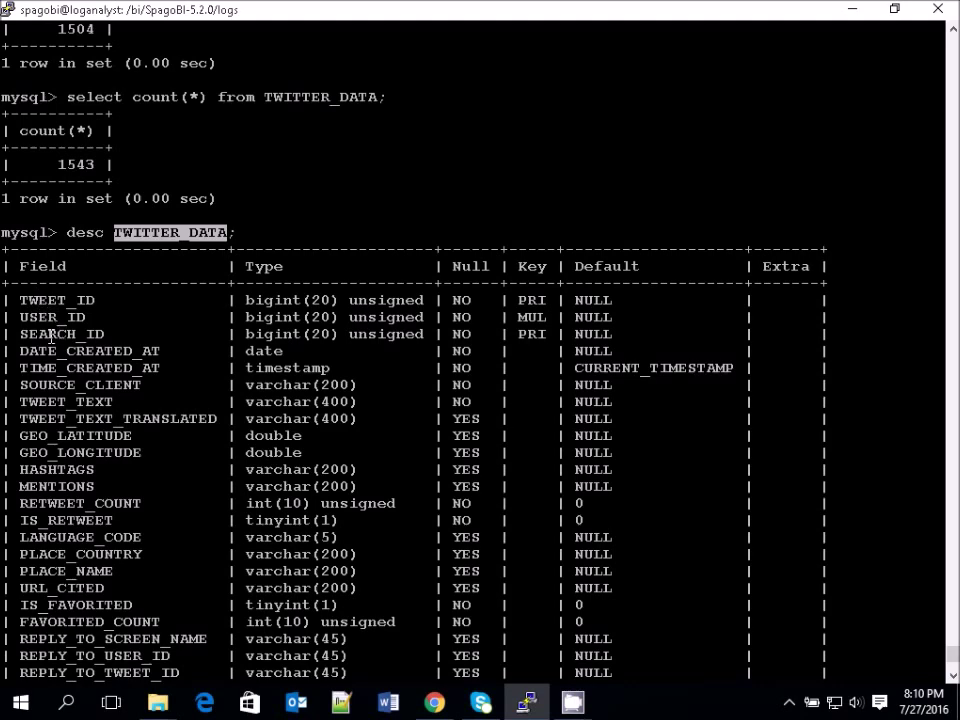
pyautogui.doubleClick(50, 340)
pyautogui.rightClick(304, 328)
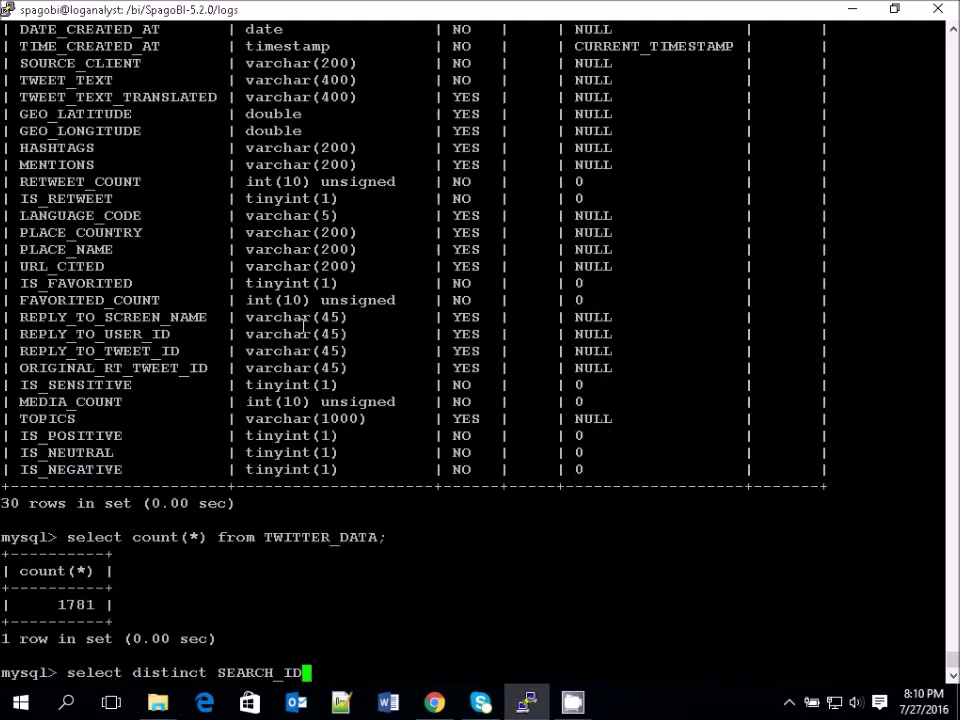
pyautogui.write('from')
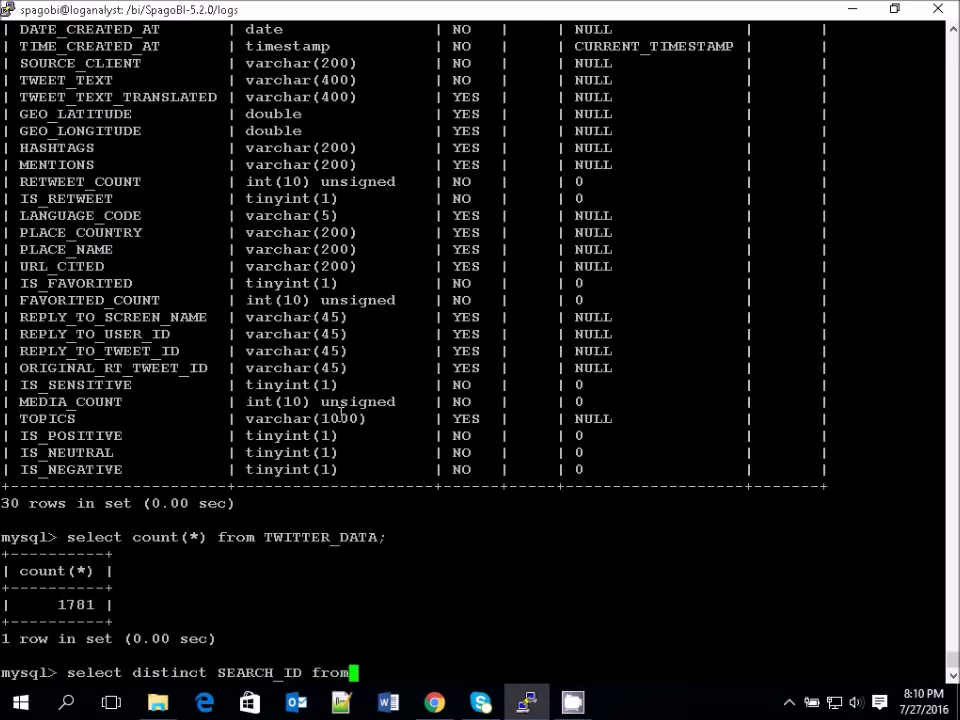
pyautogui.doubleClick(338, 540)
pyautogui.rightClick(478, 528)
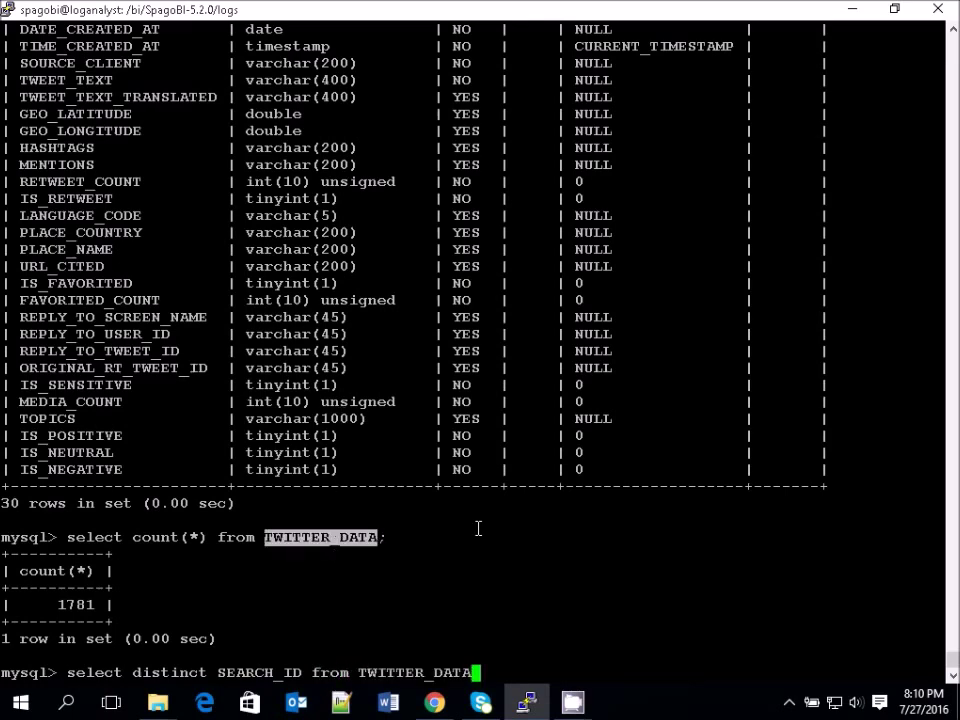
pyautogui.write(';')
pyautogui.press('Return')
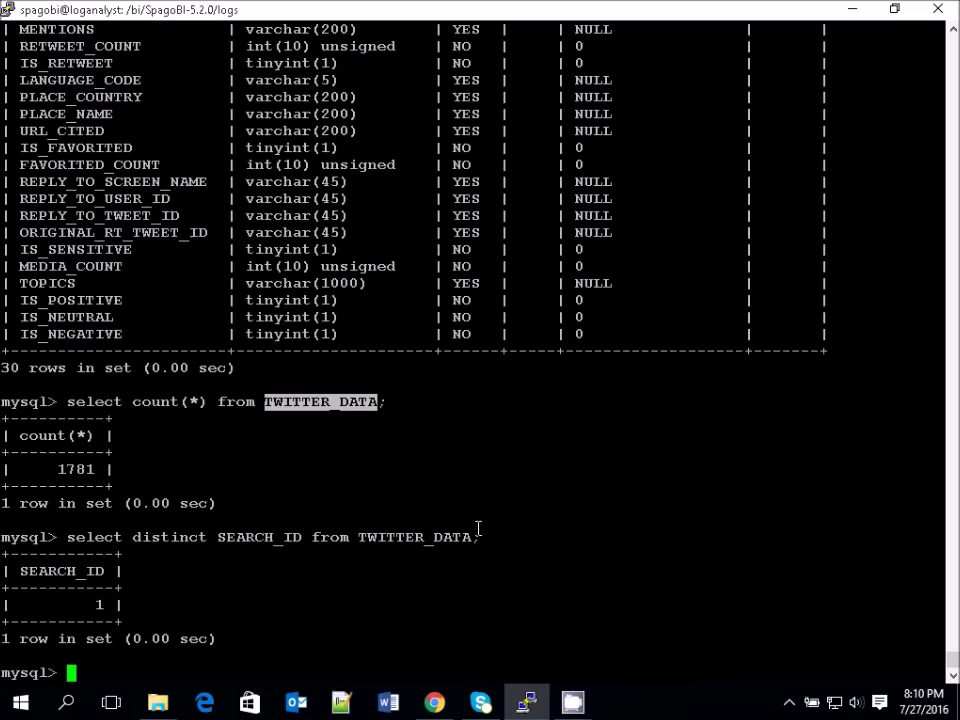
pyautogui.click(435, 703)
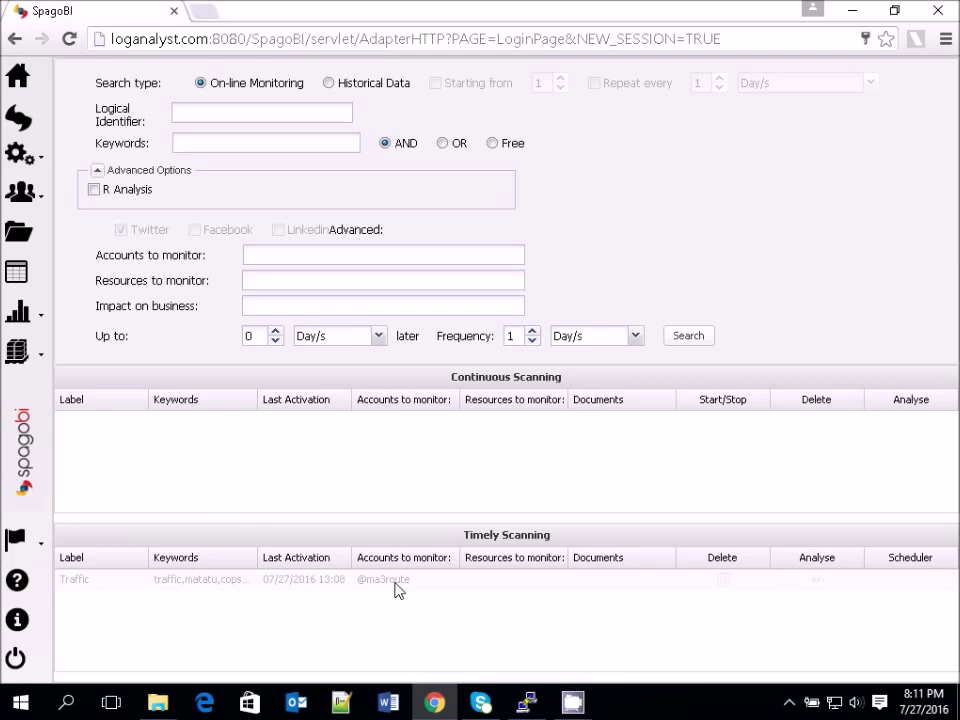
# - Quit MySQL, move into the SpagoBI logs folder and list its files by modification time
pyautogui.click(528, 703)
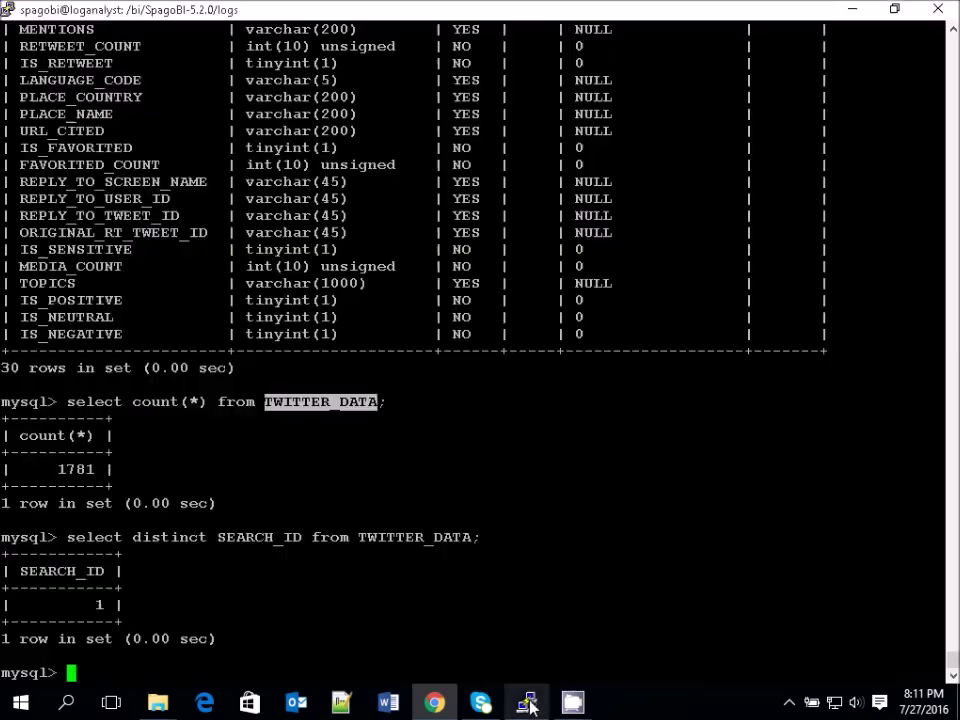
pyautogui.click(474, 607)
pyautogui.write('exit')
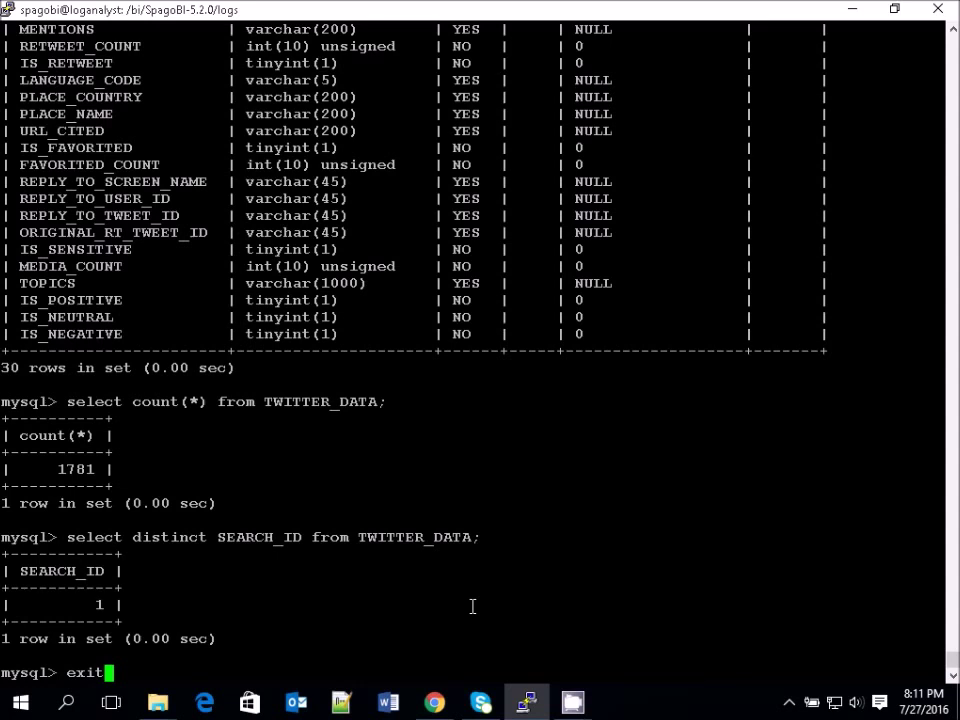
pyautogui.press('Return')
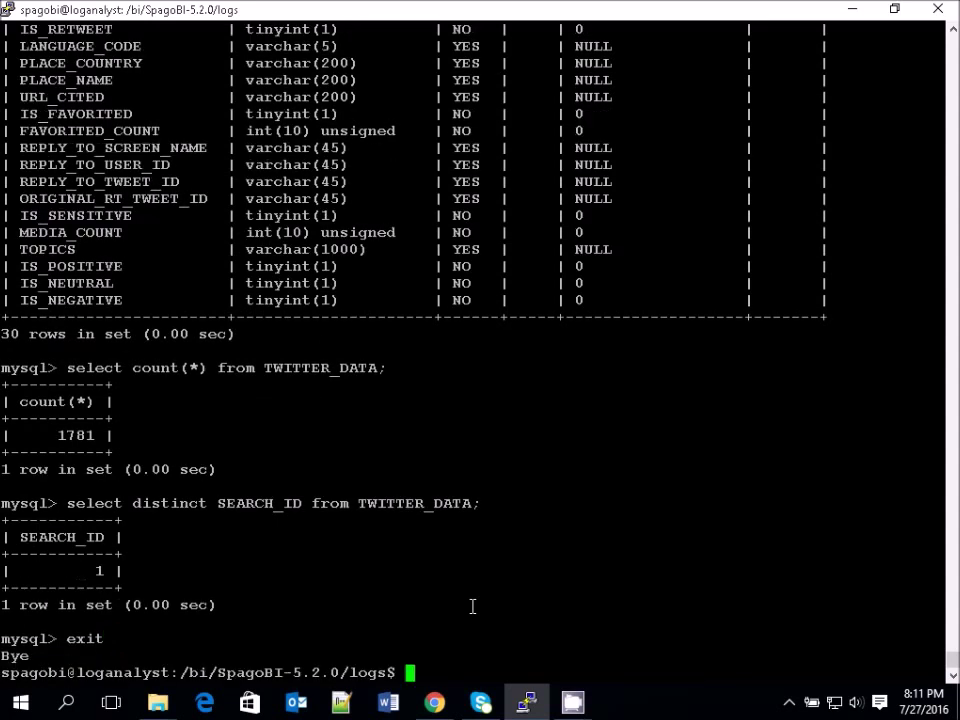
pyautogui.write('cd ..')
pyautogui.press('Return')
pyautogui.write('cd we')
pyautogui.press('Tab')
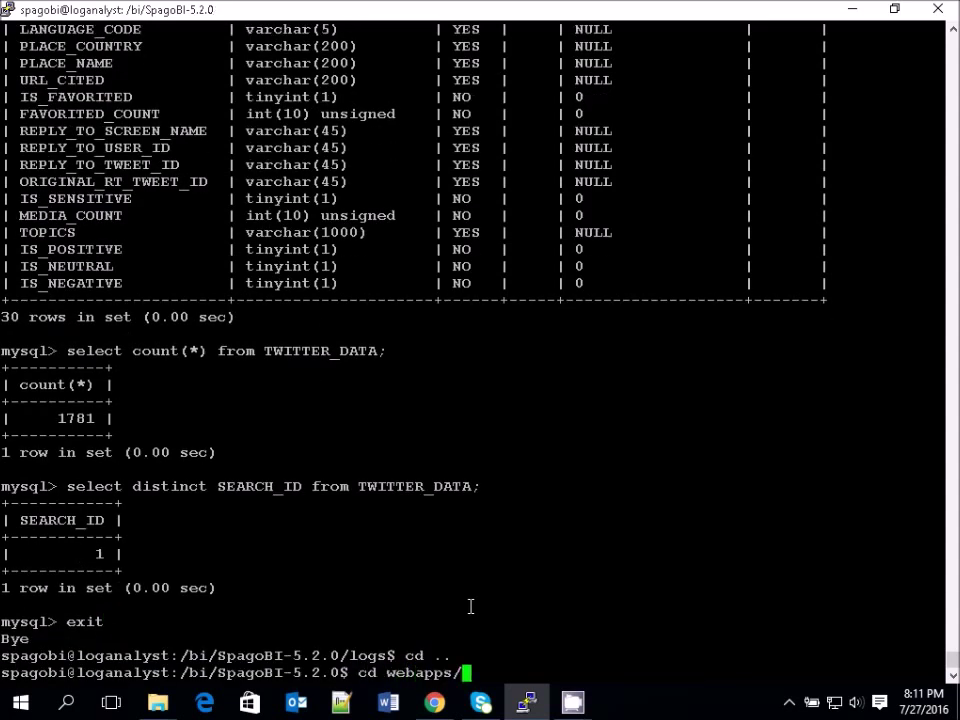
pyautogui.press('BackSpace')
pyautogui.press('BackSpace')
pyautogui.press('BackSpace')
pyautogui.press('BackSpace')
pyautogui.press('BackSpace')
pyautogui.press('BackSpace')
pyautogui.press('BackSpace')
pyautogui.press('BackSpace')
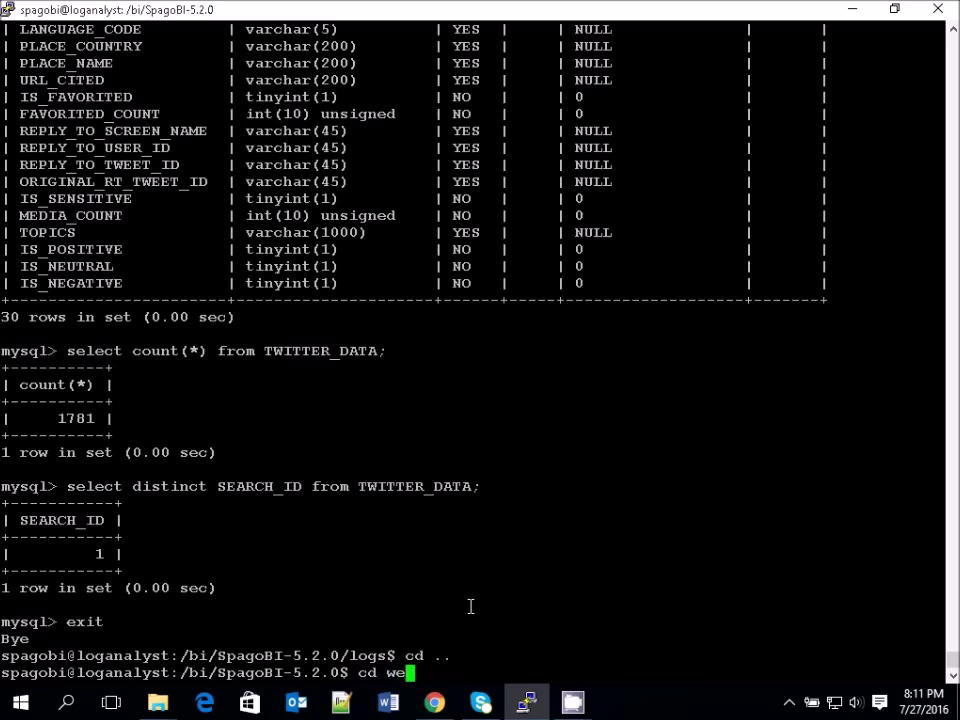
pyautogui.write('logs')
pyautogui.press('Return')
pyautogui.write('ls -lrt')
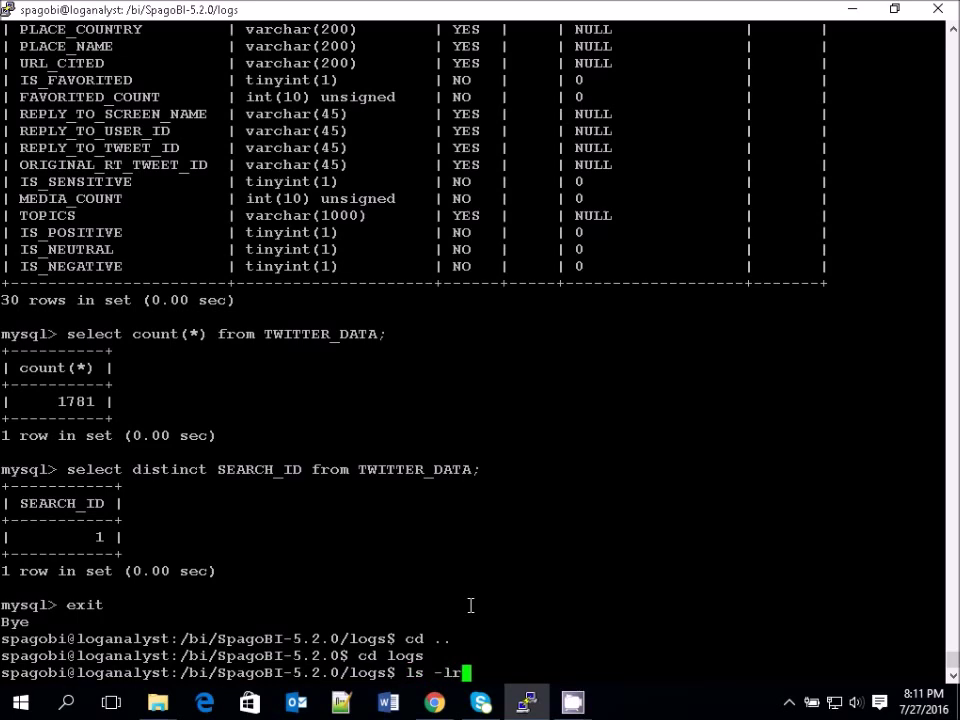
pyautogui.press('Return')
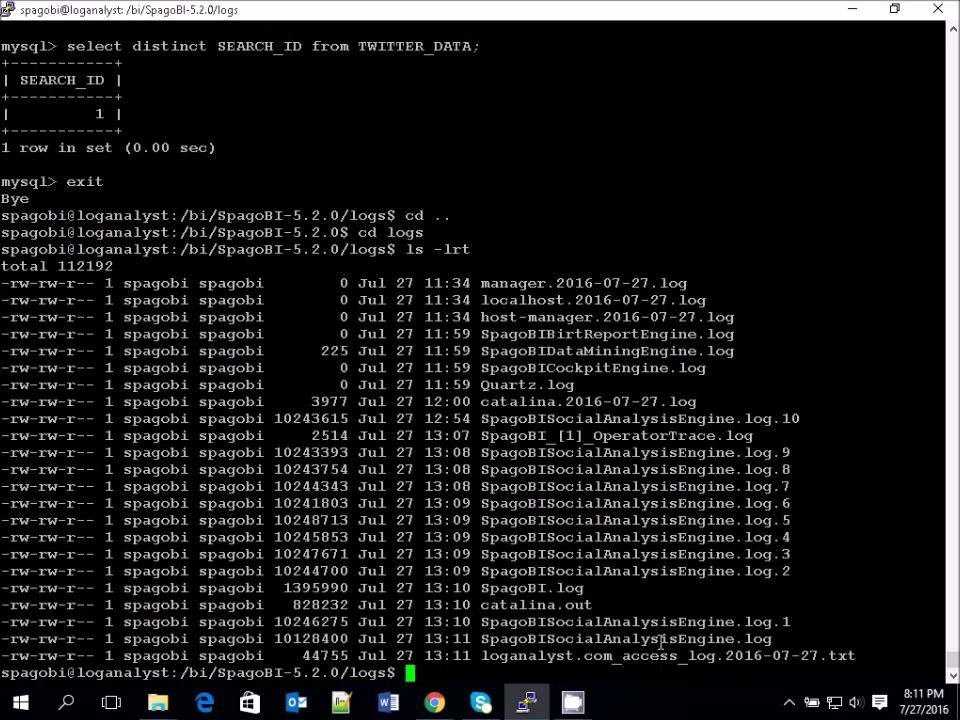
# - Follow SpagoBISocialAnalysisEngine.log live with tail -100f
pyautogui.tripleClick(657, 639)
pyautogui.doubleClick(657, 639)
pyautogui.hotkey('ctrl', 'c')
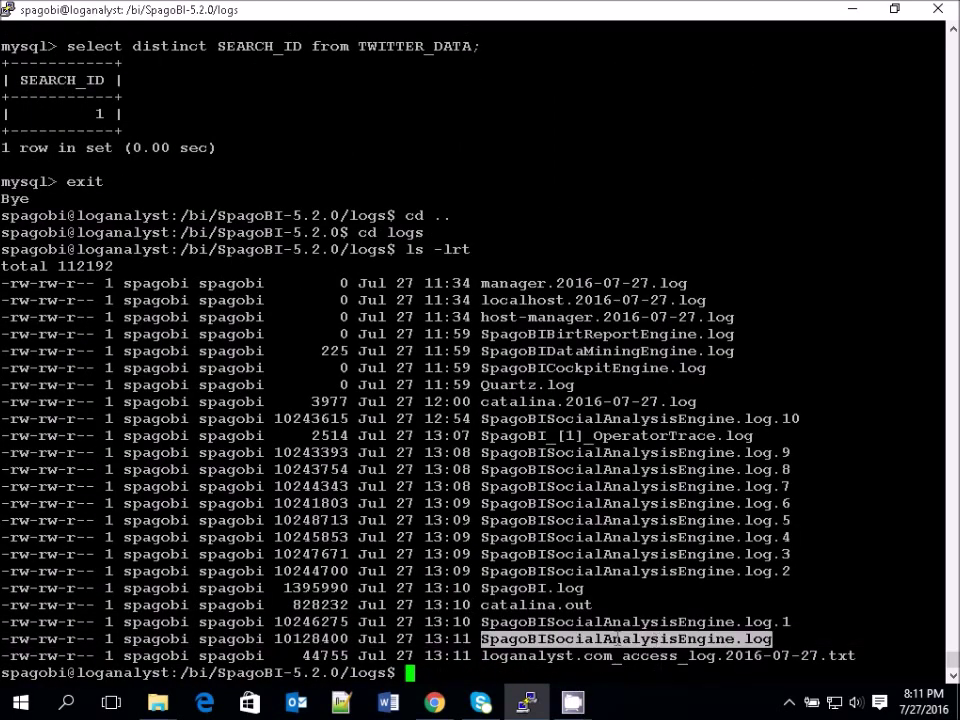
pyautogui.write('tail -100f')
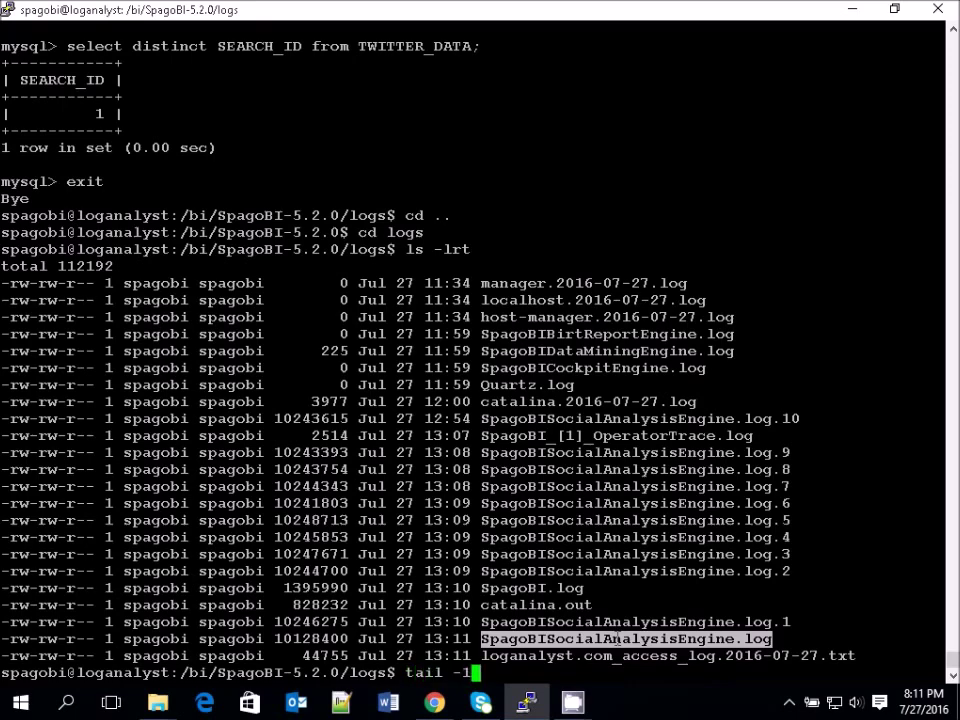
pyautogui.rightClick(619, 640)
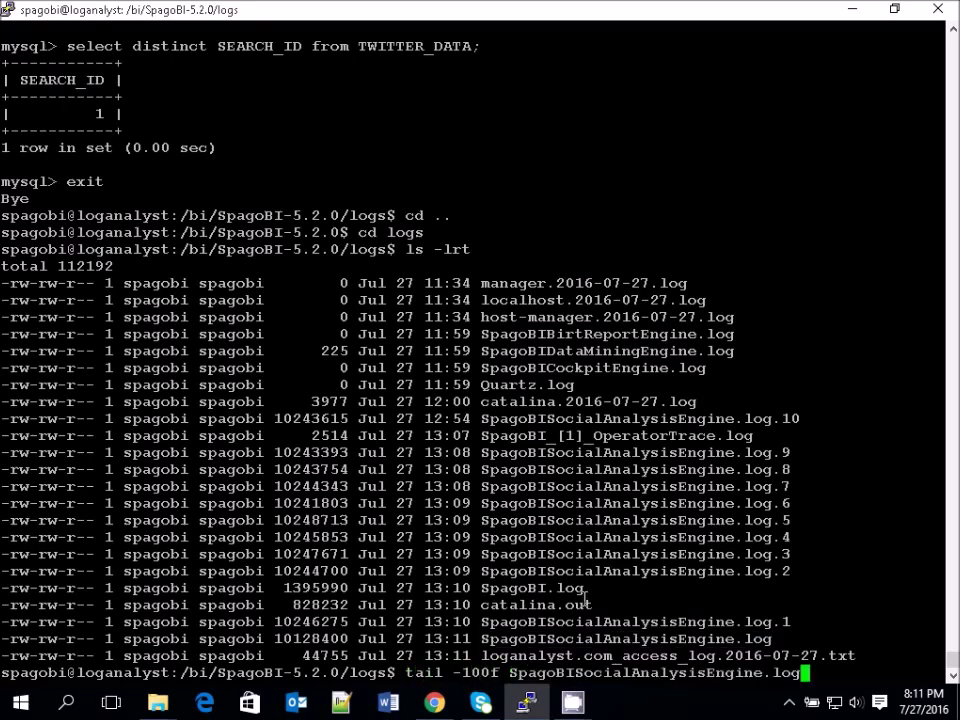
pyautogui.press('Return')
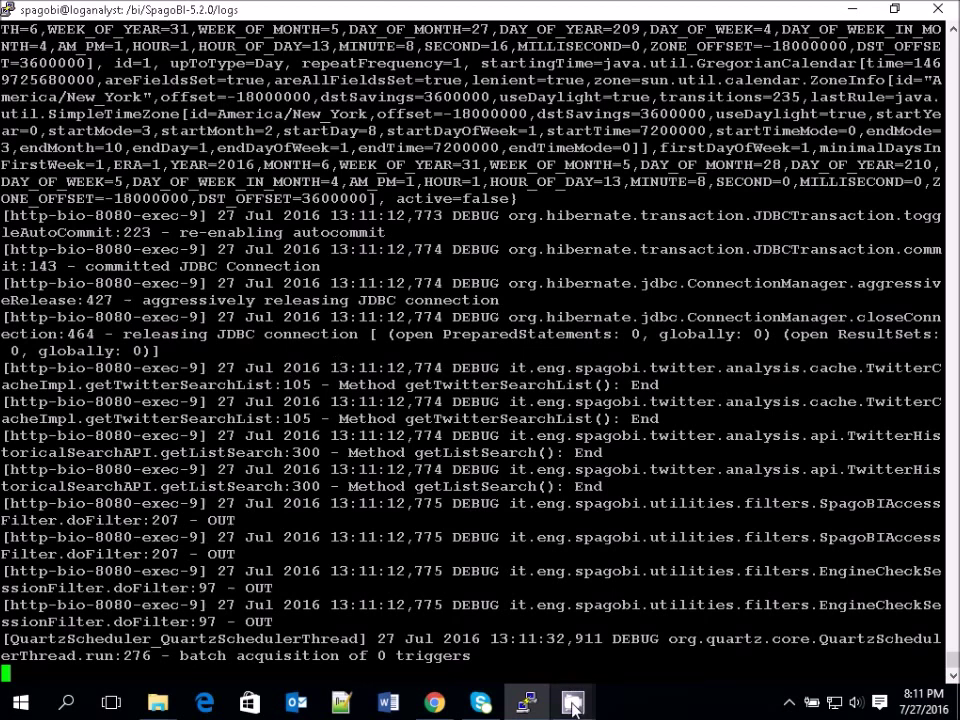
pyautogui.moveTo(573, 706)
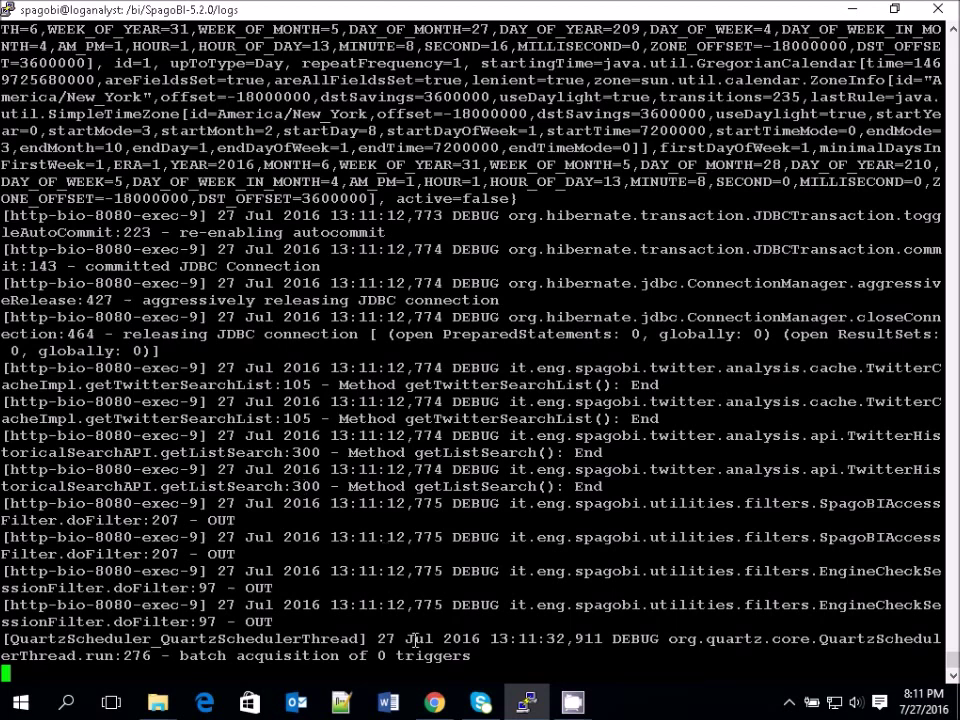
pyautogui.hotkey('alt', 'Tab')
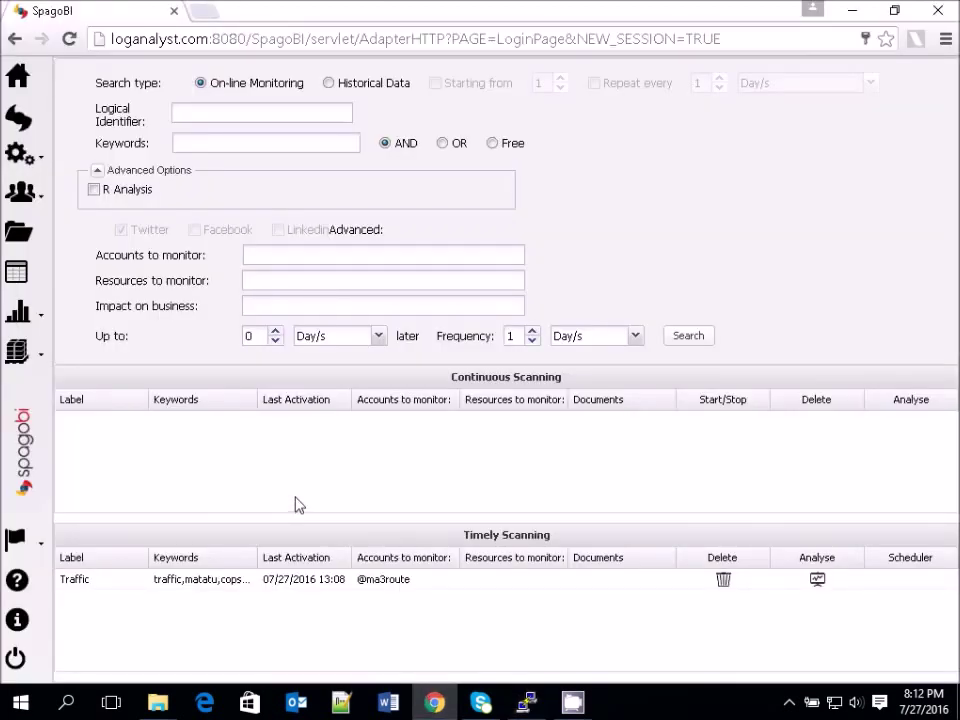
# - Check the Traffic summary (1,781 tweets, 1,622 users), then enter KTN as the Logical Identifier
pyautogui.click(221, 117)
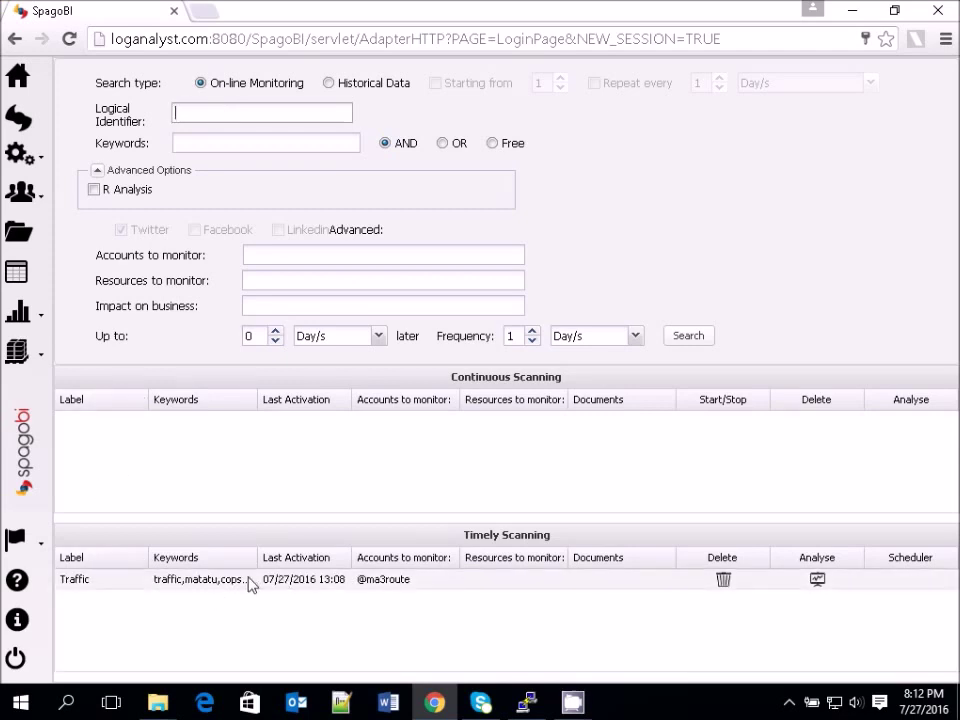
pyautogui.click(817, 582)
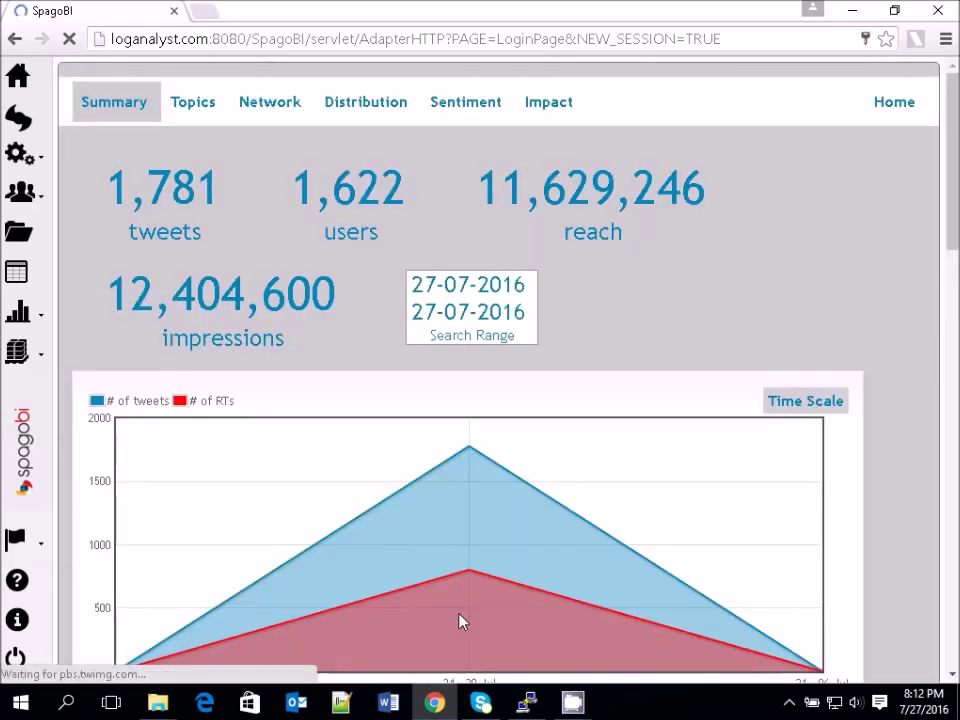
pyautogui.moveTo(218, 188); pyautogui.dragTo(105, 188)
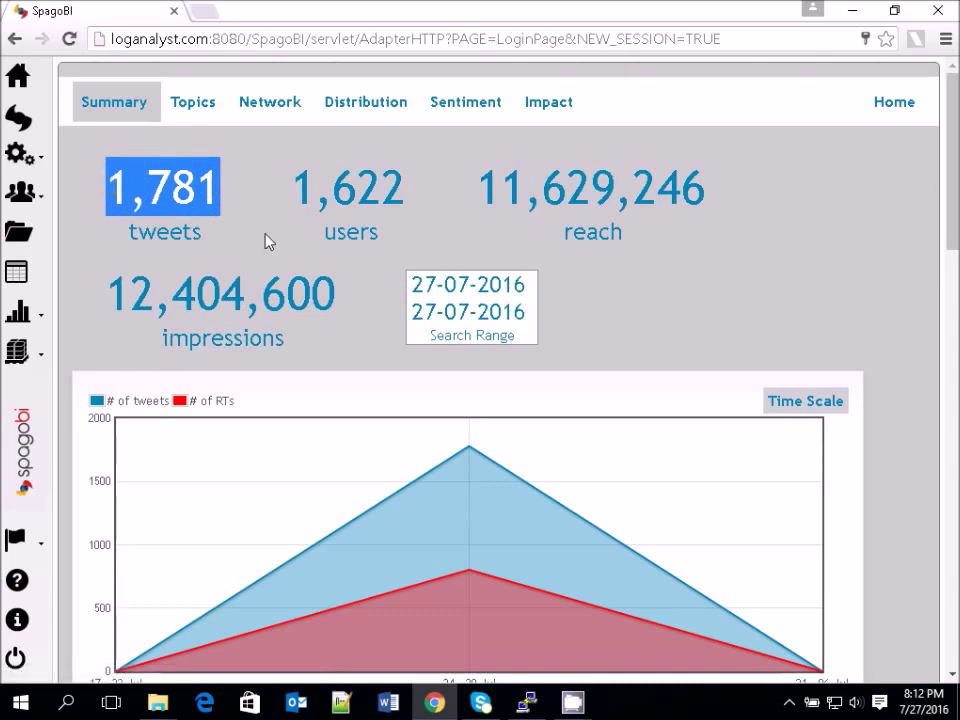
pyautogui.doubleClick(341, 240)
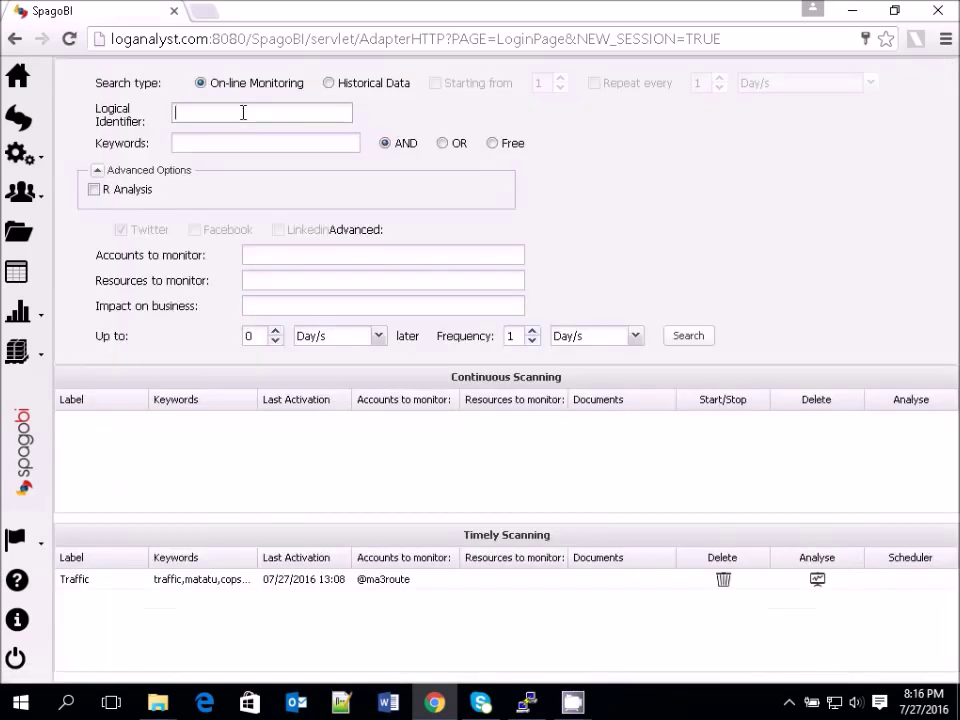
pyautogui.write('KTN')
# - Make it a Historical Data search with keywords uhuru, raila, sudan, helb and kiir
pyautogui.click(329, 84)
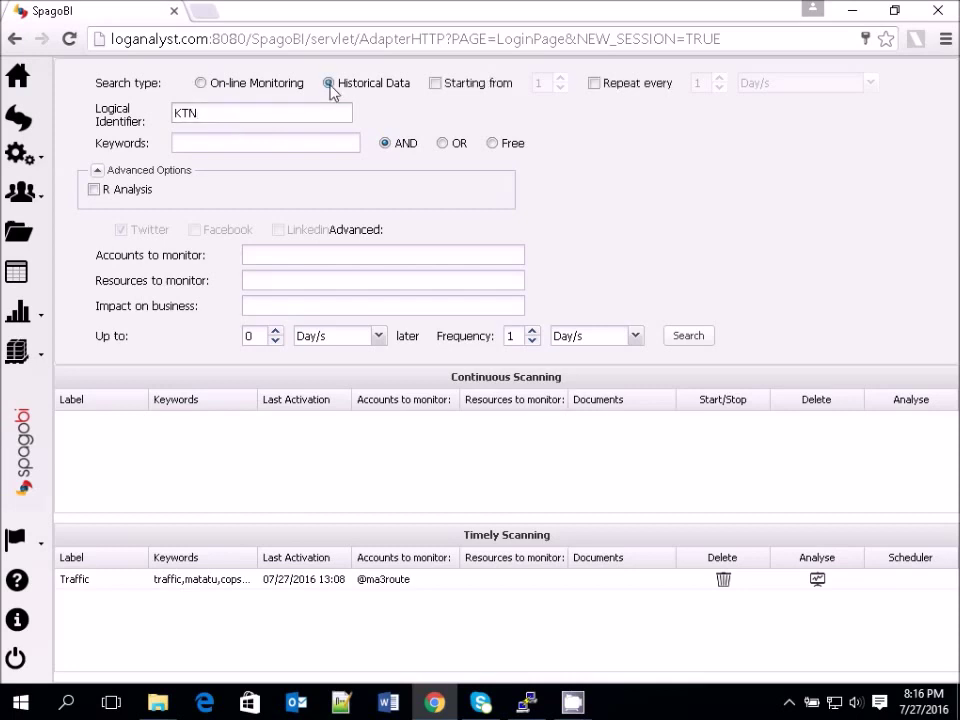
pyautogui.click(446, 86)
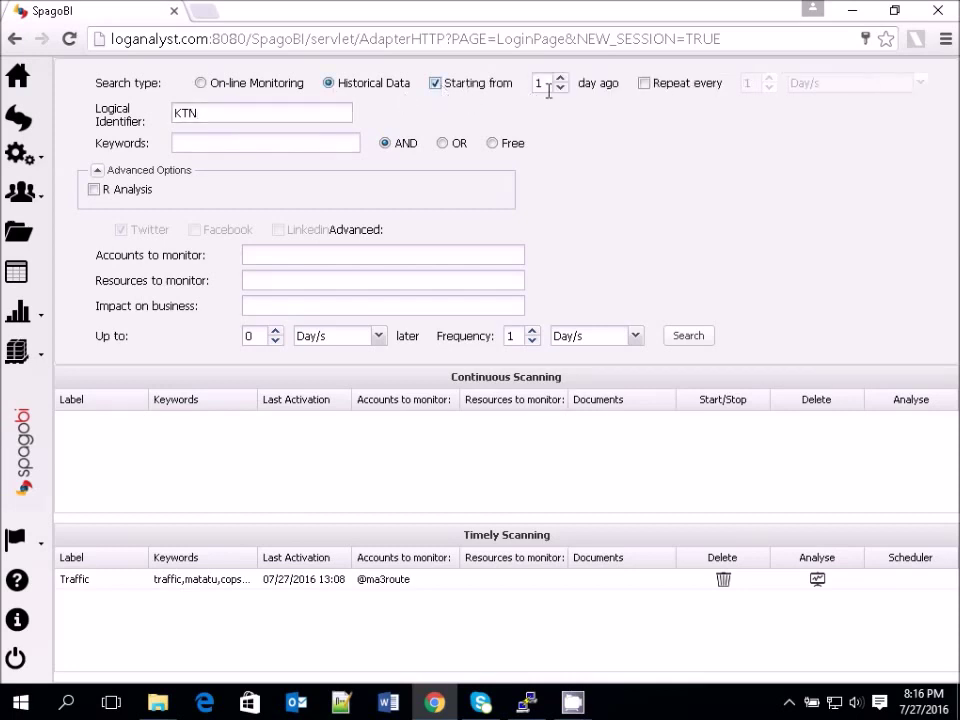
pyautogui.click(206, 134)
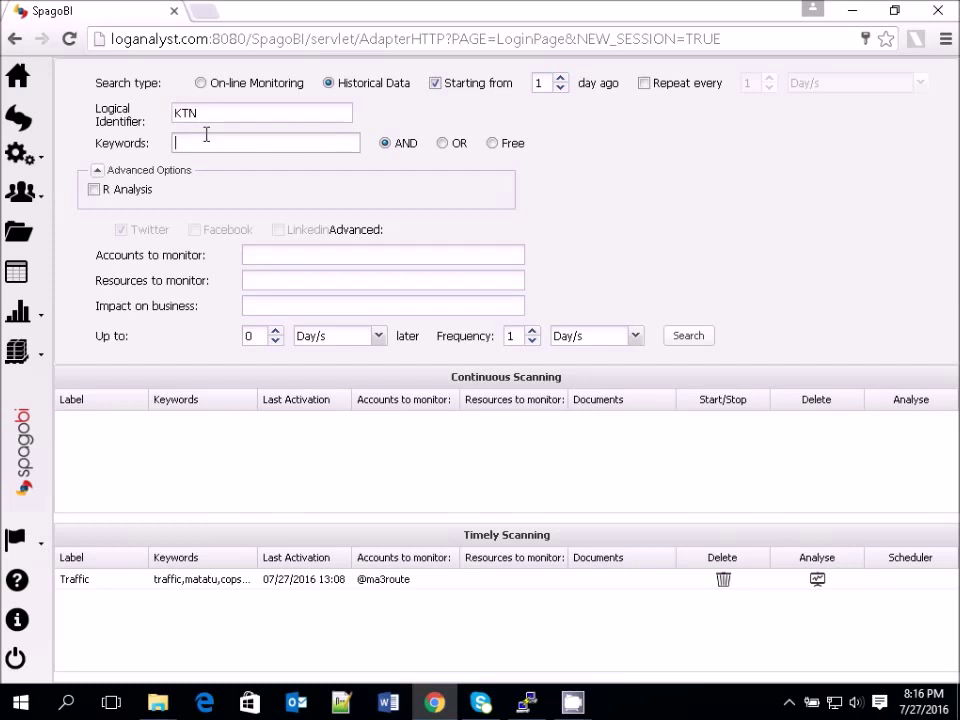
pyautogui.write('uhuru,')
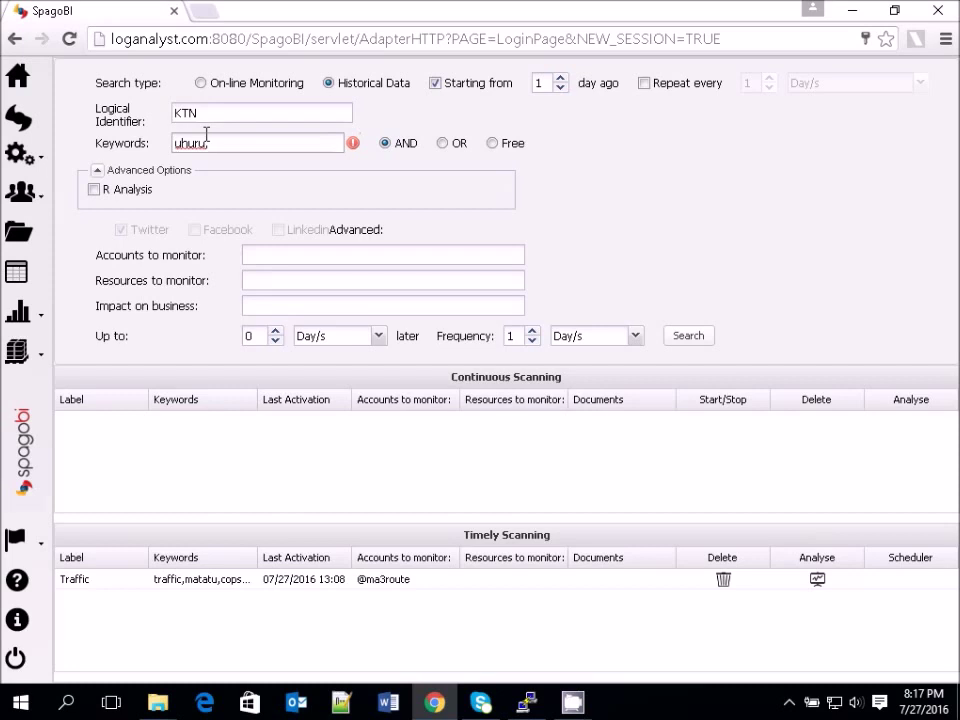
pyautogui.write('raila')
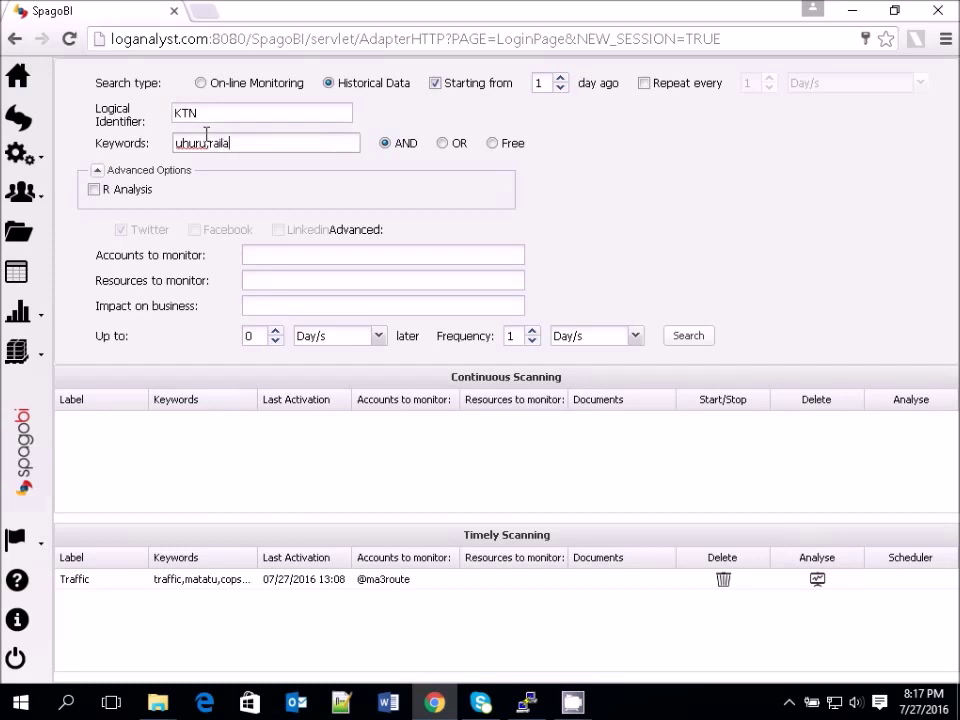
pyautogui.write(',')
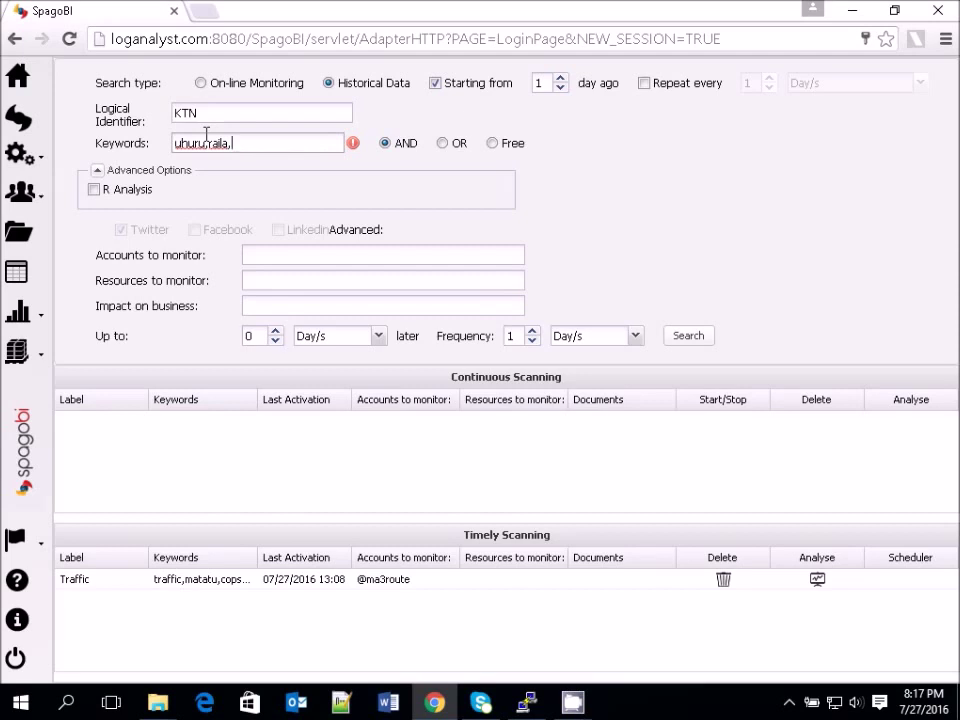
pyautogui.write('sudan,')
pyautogui.write('hel')
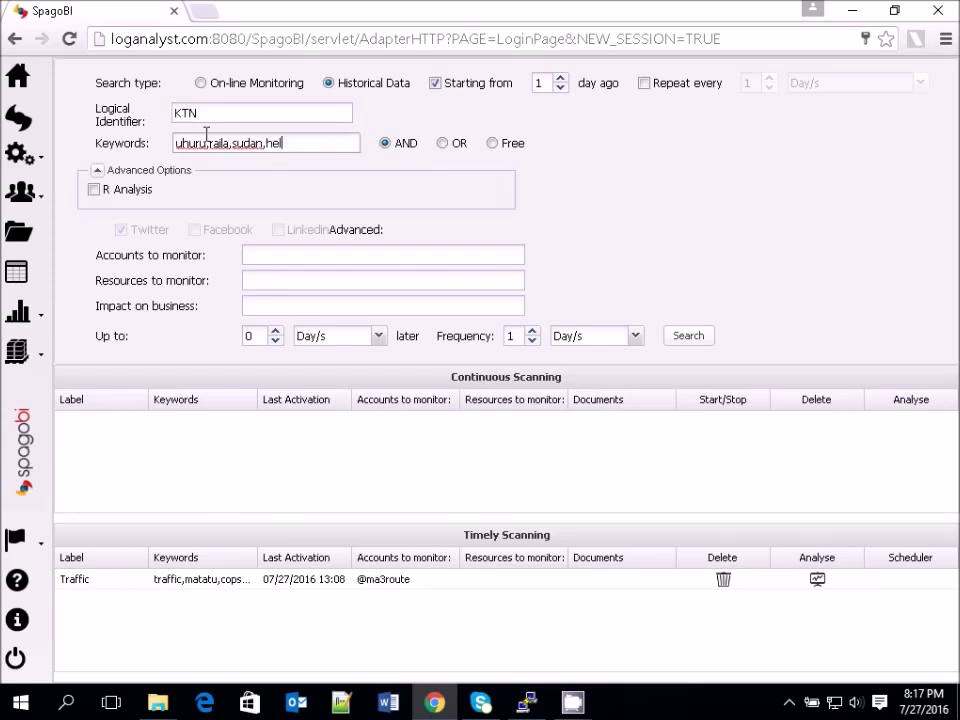
pyautogui.write('lo')
pyautogui.write(',')
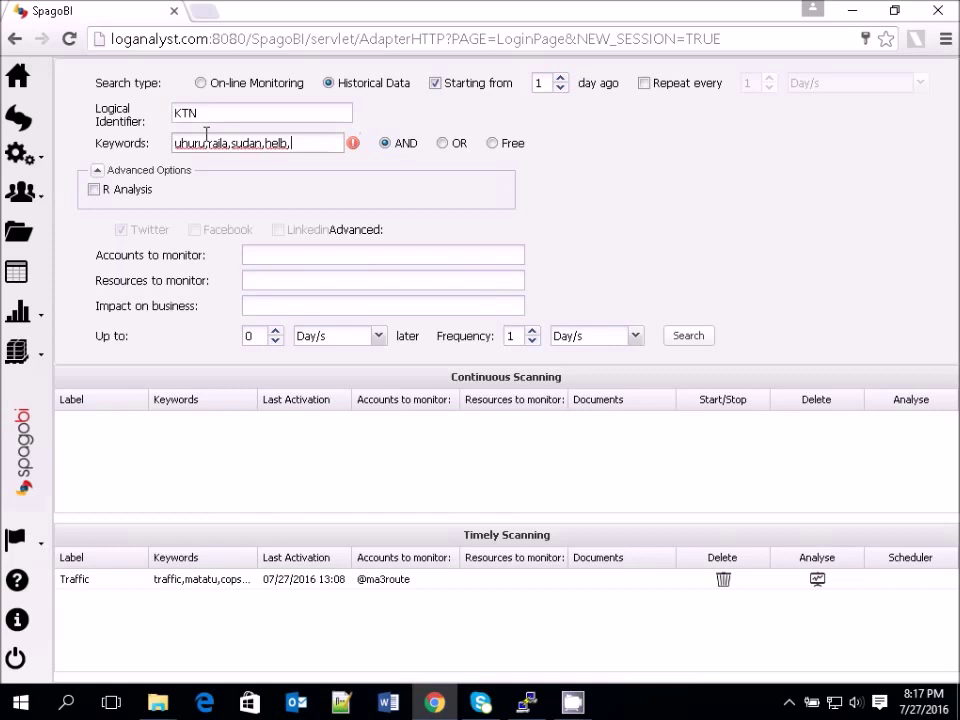
pyautogui.write('kiir')
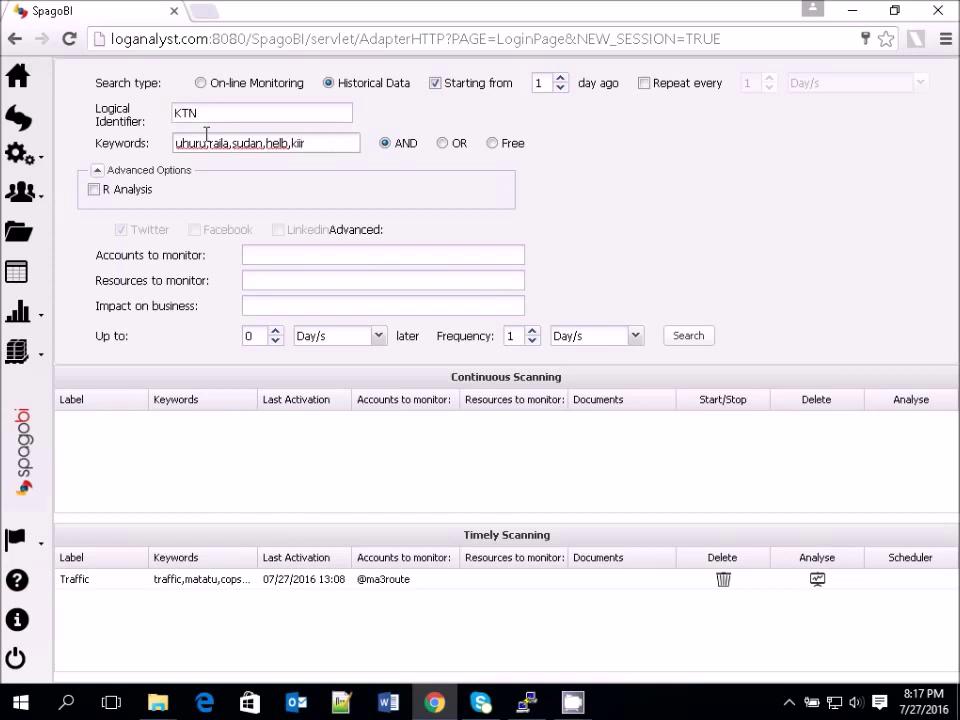
pyautogui.click(443, 143)
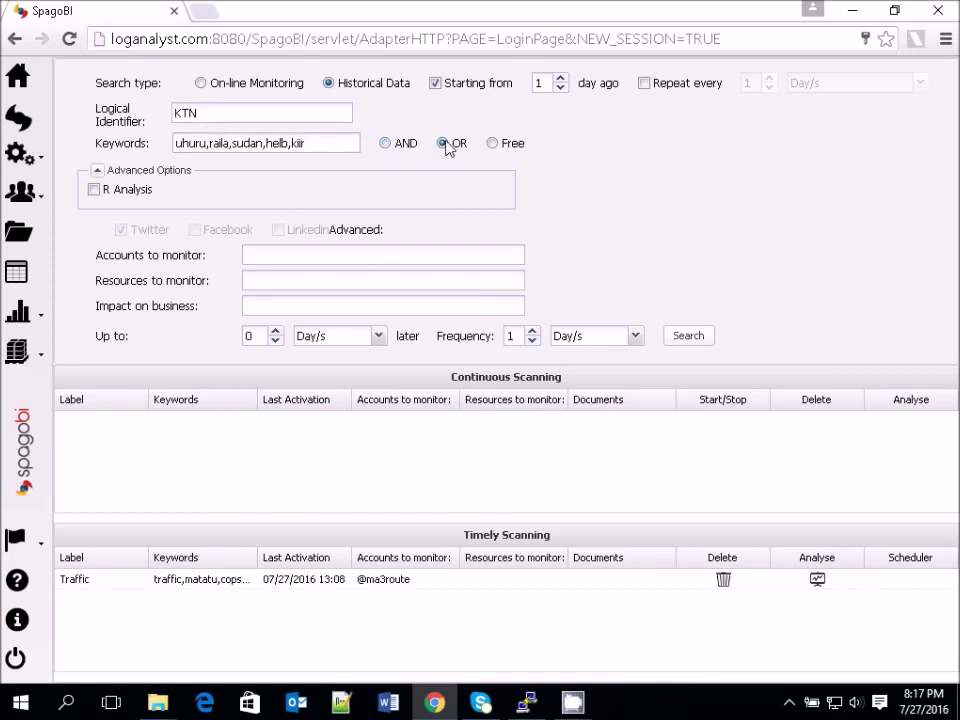
pyautogui.click(289, 250)
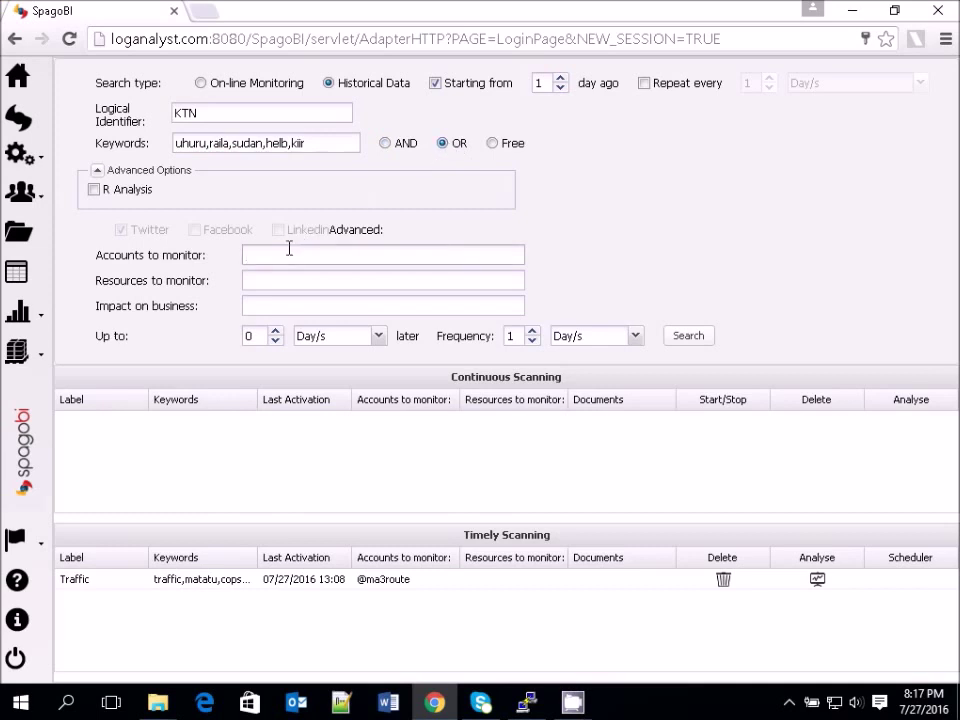
pyautogui.write('@ktnkenya')
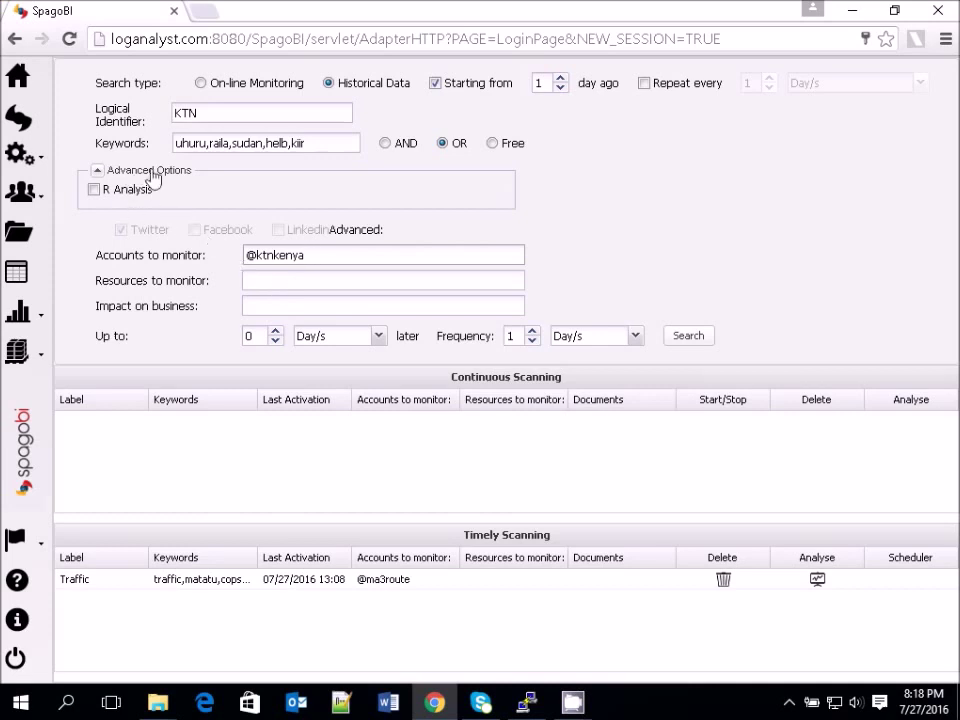
pyautogui.click(94, 190)
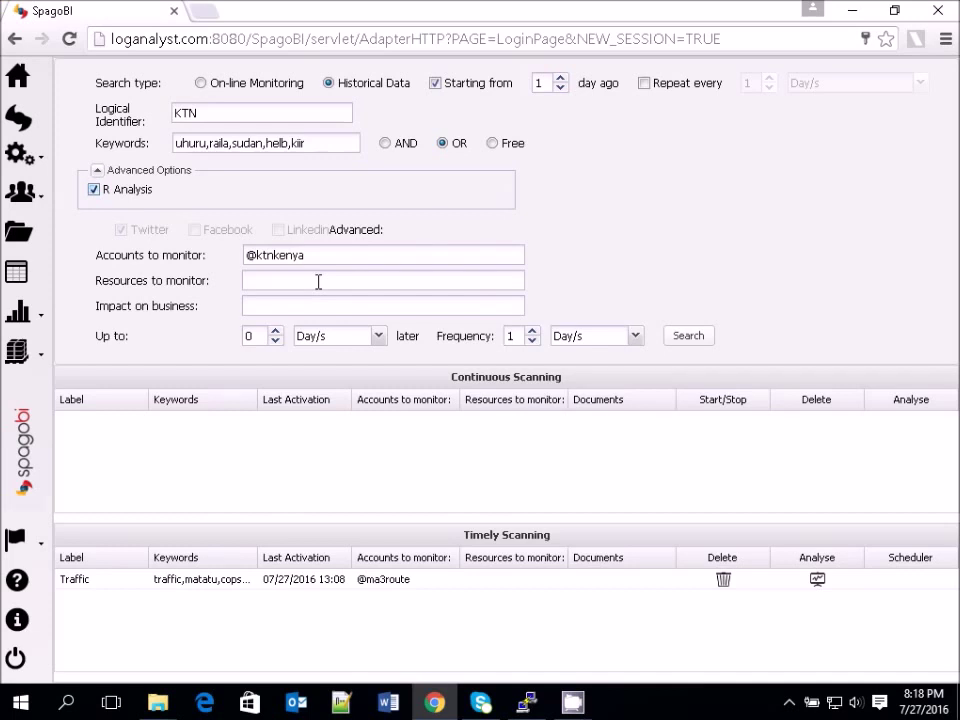
pyautogui.click(684, 340)
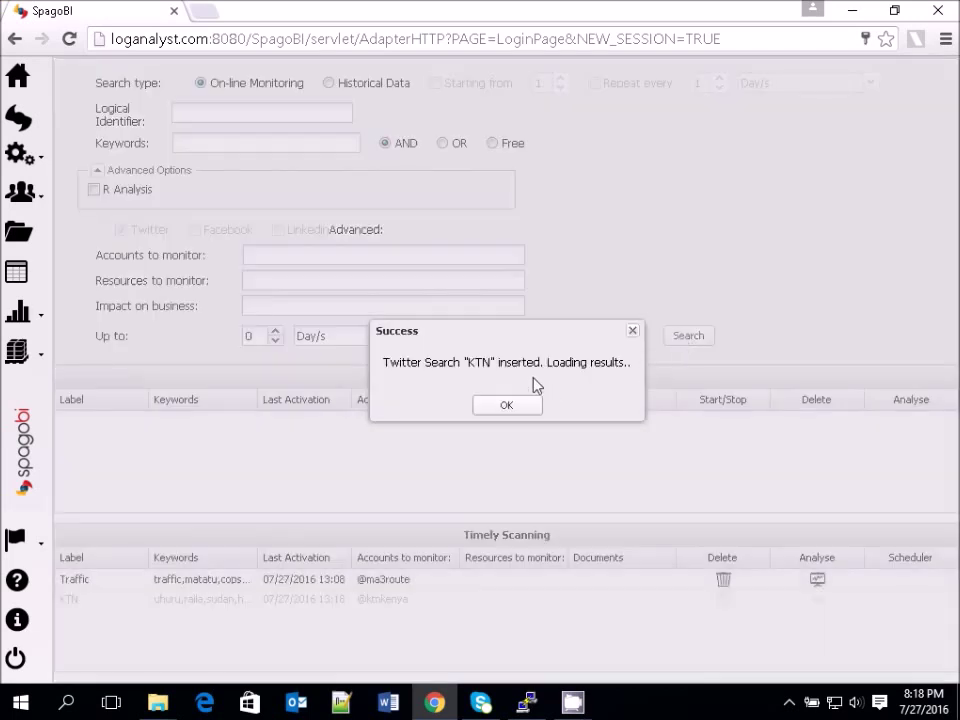
# - Dismiss the search-inserted confirmation and return to the PuTTY terminal
pyautogui.click(530, 402)
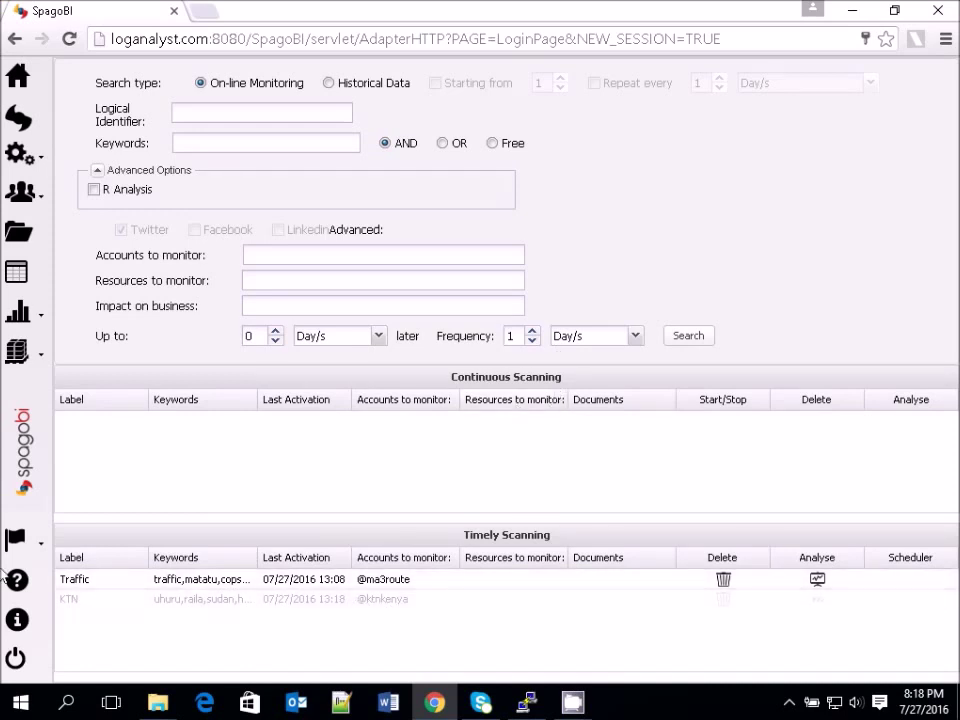
pyautogui.click(525, 703)
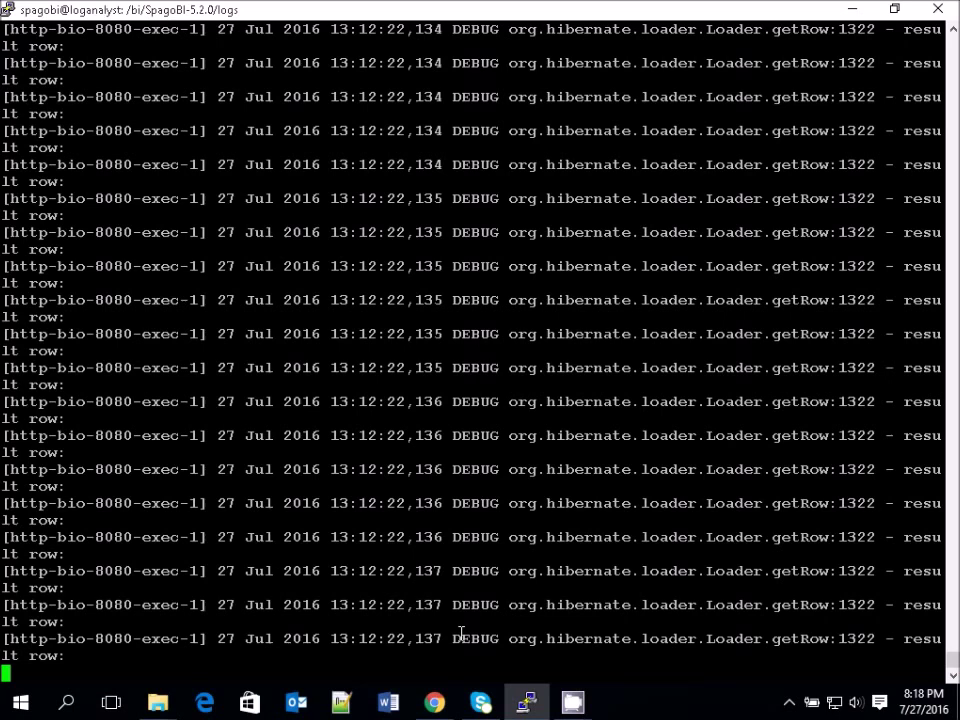
# - Stop the log stream, clear the screen and log in to MySQL as root
pyautogui.doubleClick(461, 638)
pyautogui.hotkey('ctrl', 'c')
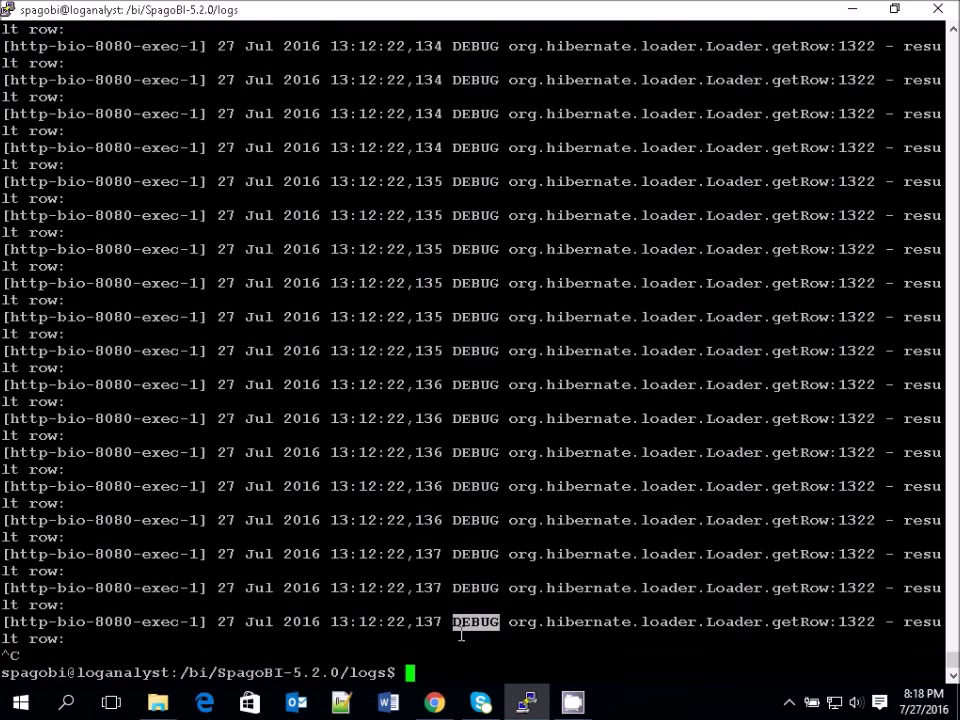
pyautogui.write('clear')
pyautogui.press('Return')
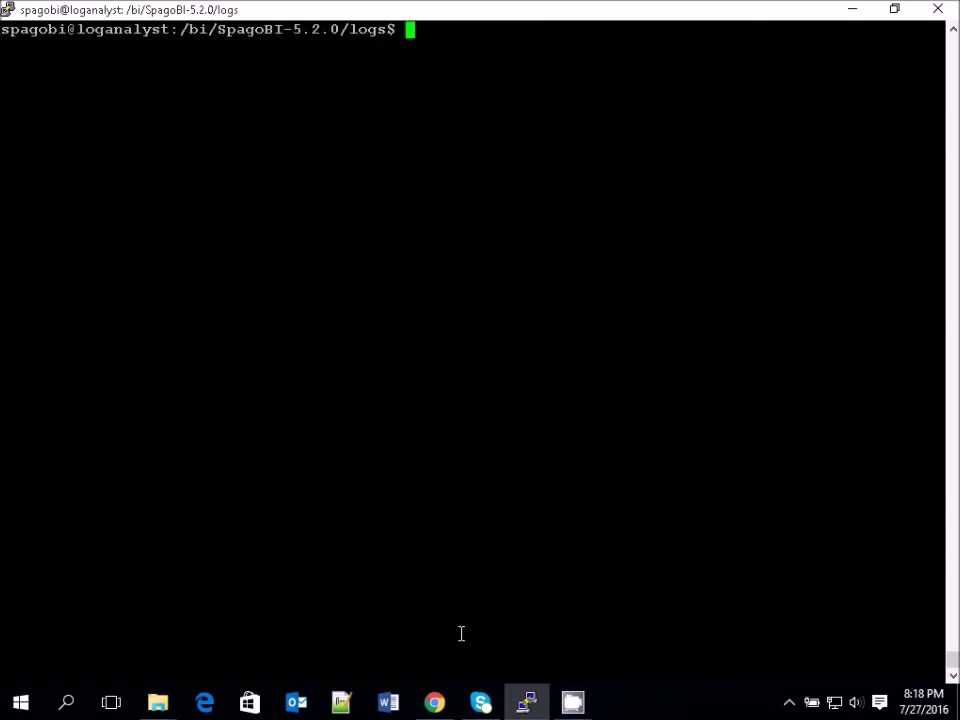
pyautogui.write('mysql -uroot -p')
pyautogui.press('Return')
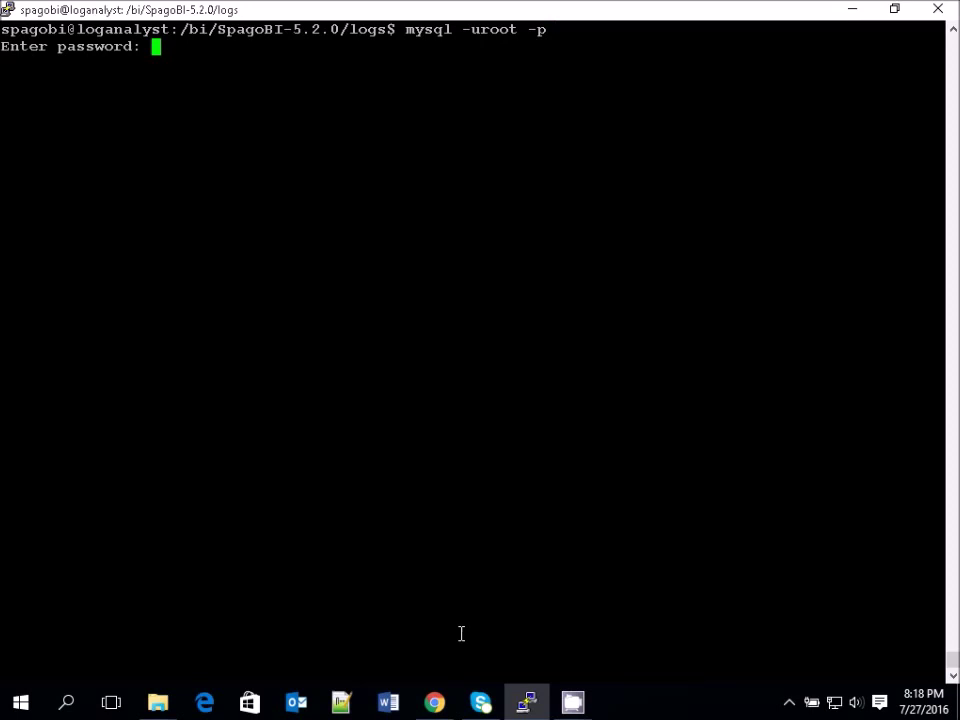
pyautogui.press('Return')
# - Switch to the spagobi database and list the five databases on the server
pyautogui.write('use spagobi;')
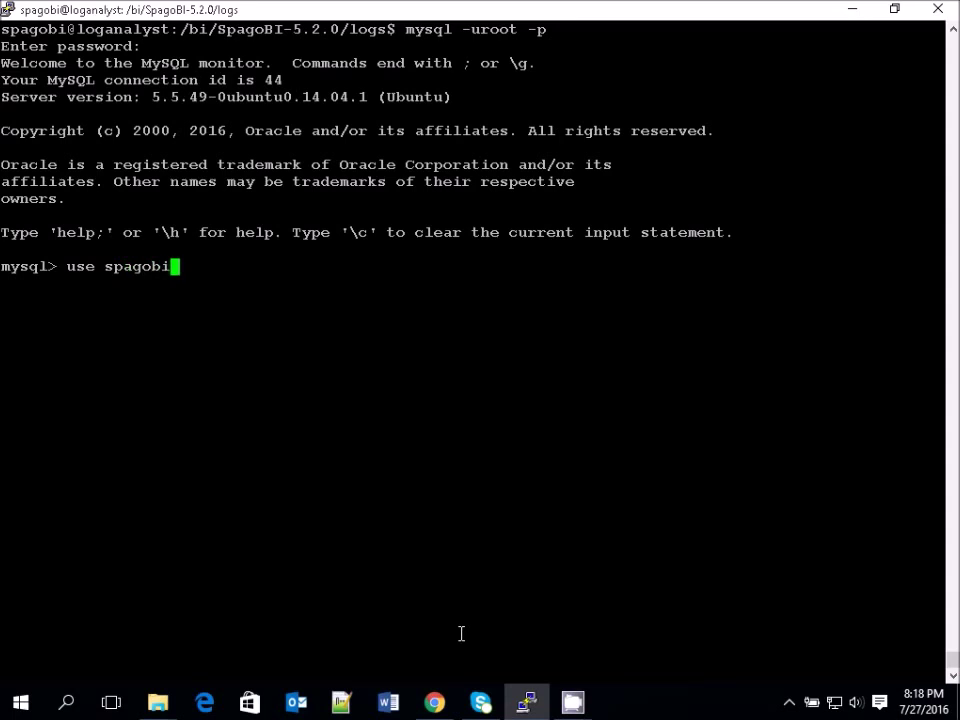
pyautogui.press('Return')
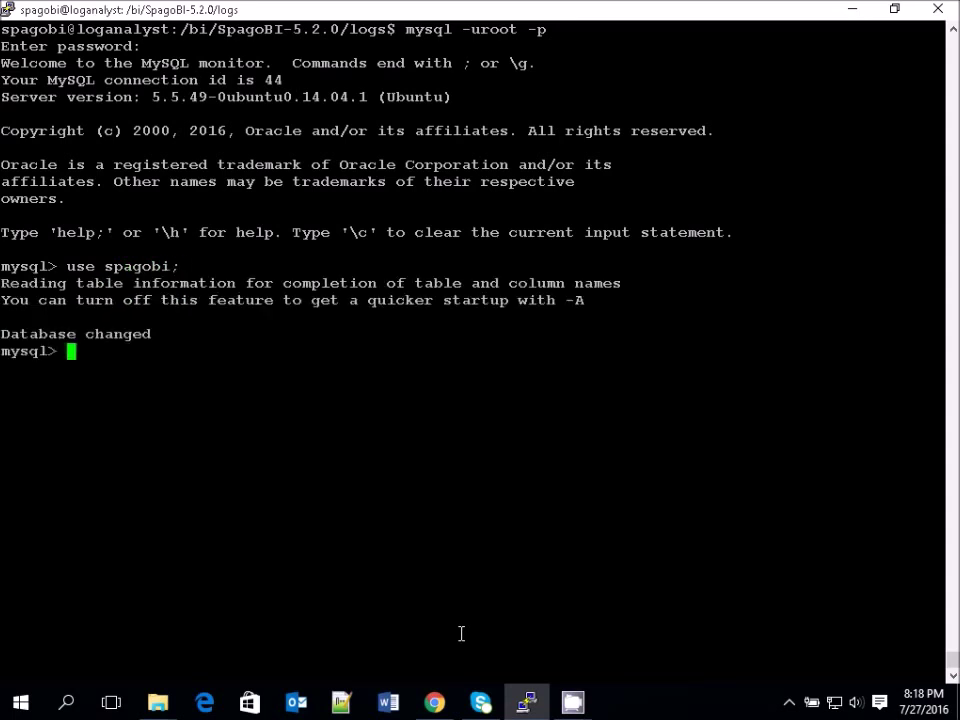
pyautogui.write('show databases;')
pyautogui.press('Return')
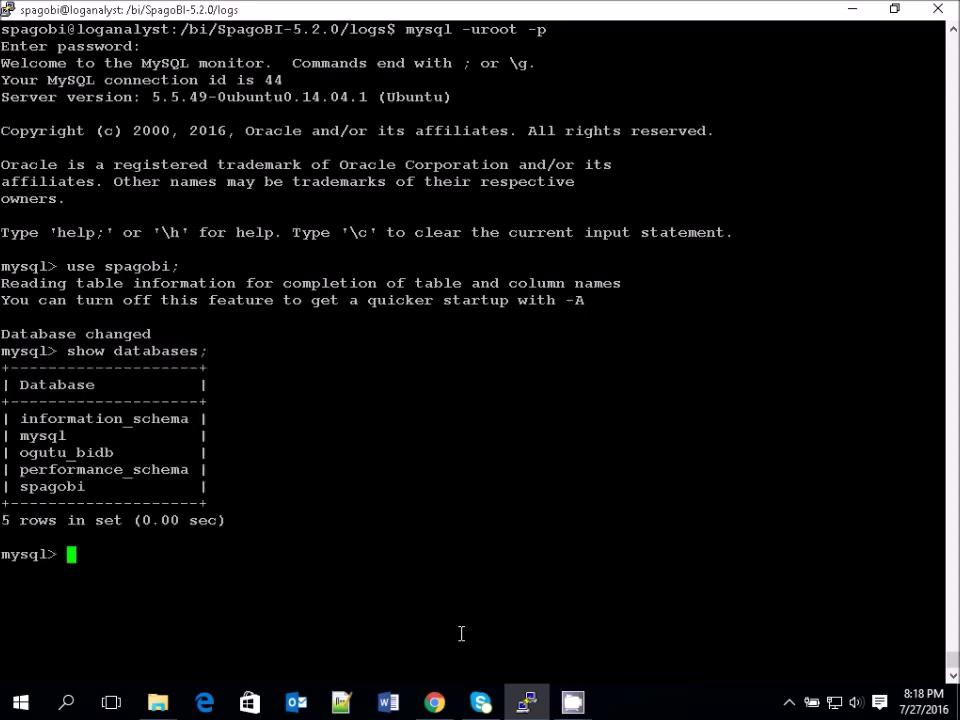
pyautogui.write('use')
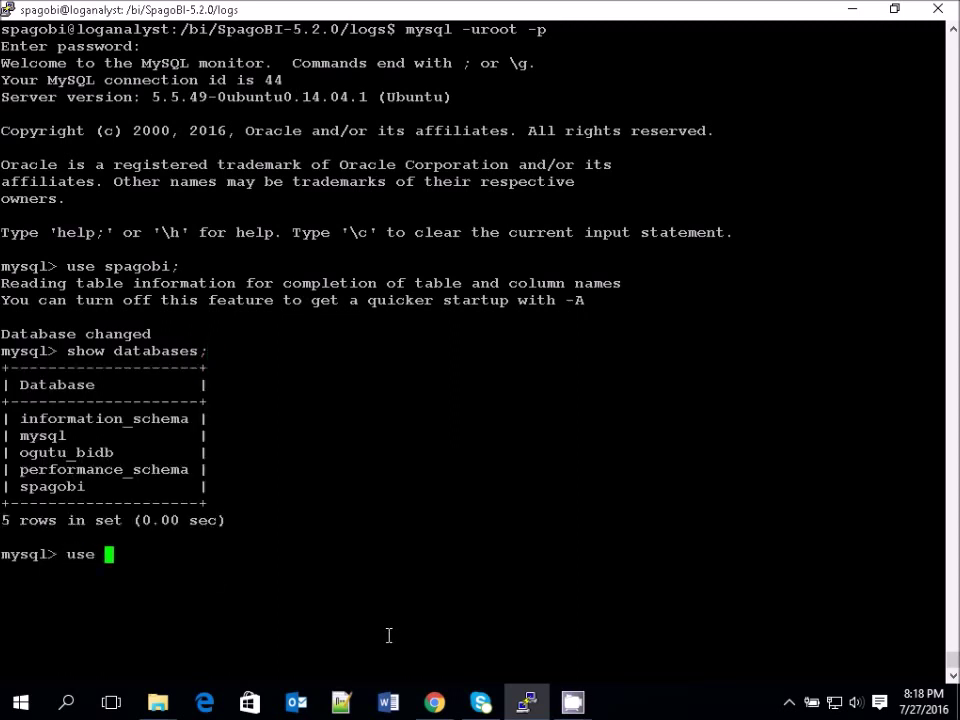
pyautogui.doubleClick(50, 484)
pyautogui.rightClick(296, 489)
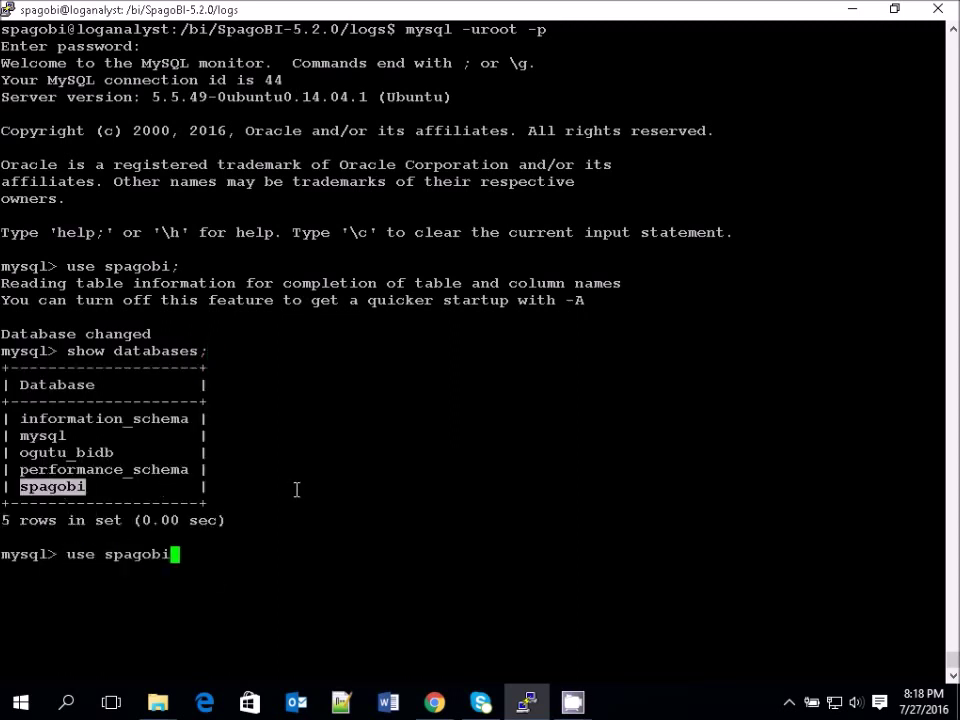
pyautogui.write(';')
pyautogui.press('Return')
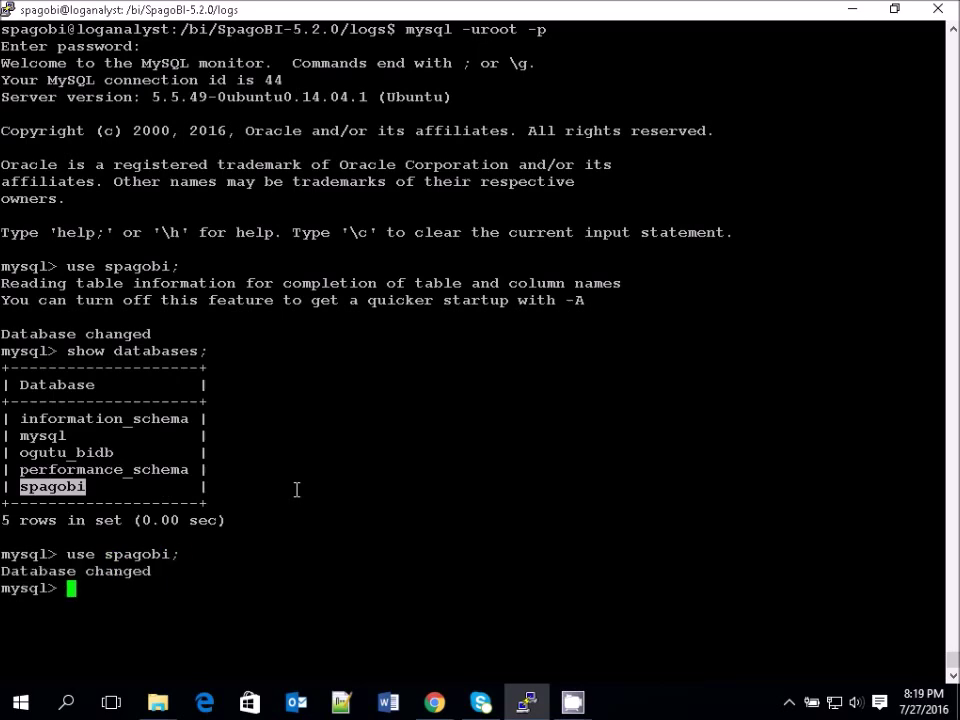
pyautogui.write('show tab')
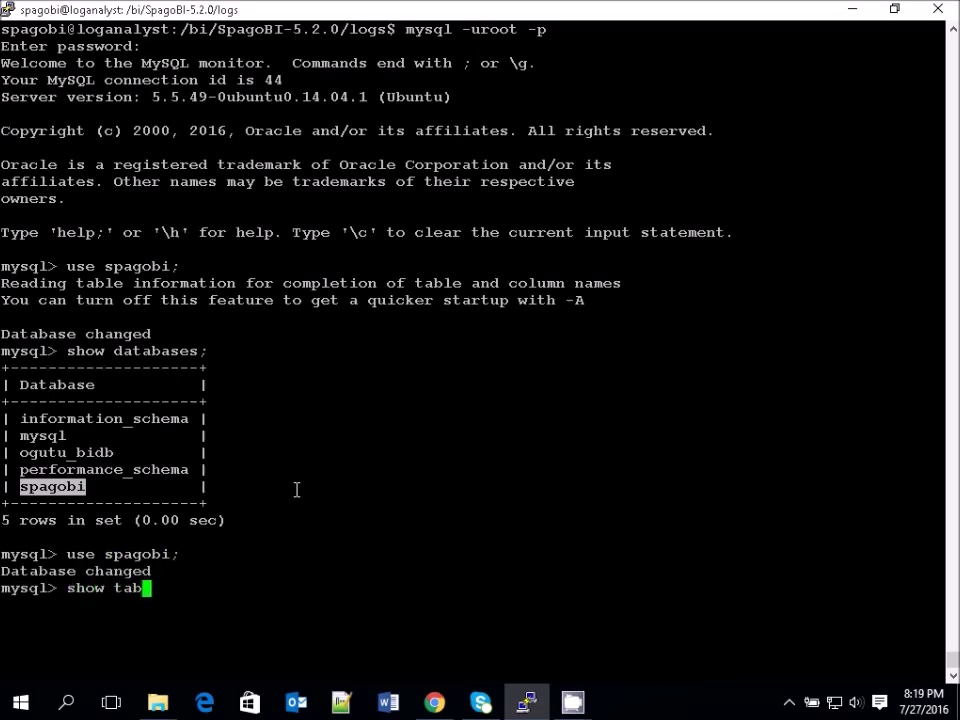
pyautogui.write('les;')
# - List the spagobi tables; use TWITTER_DATA fails as an unknown database
pyautogui.press('Return')
pyautogui.write('use')
pyautogui.doubleClick(100, 418)
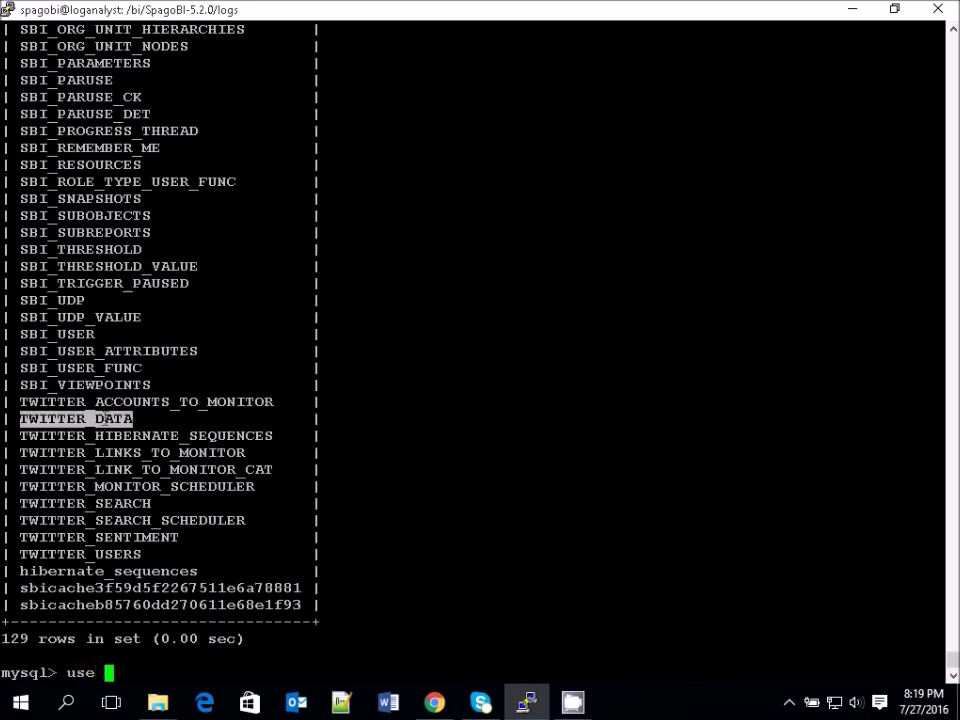
pyautogui.rightClick(330, 403)
pyautogui.write(';')
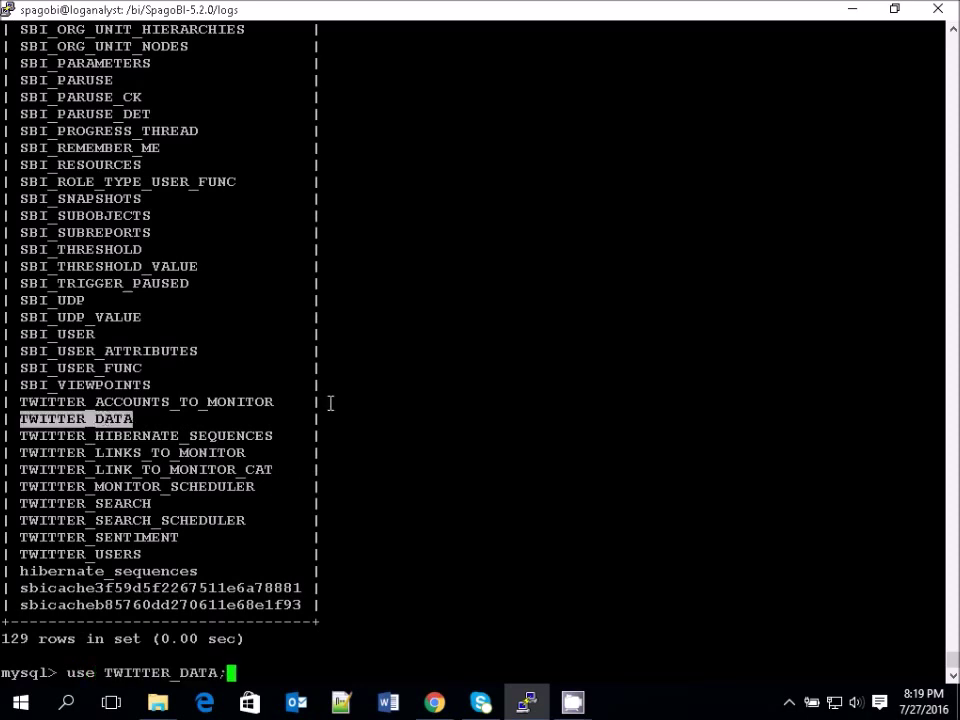
pyautogui.press('Return')
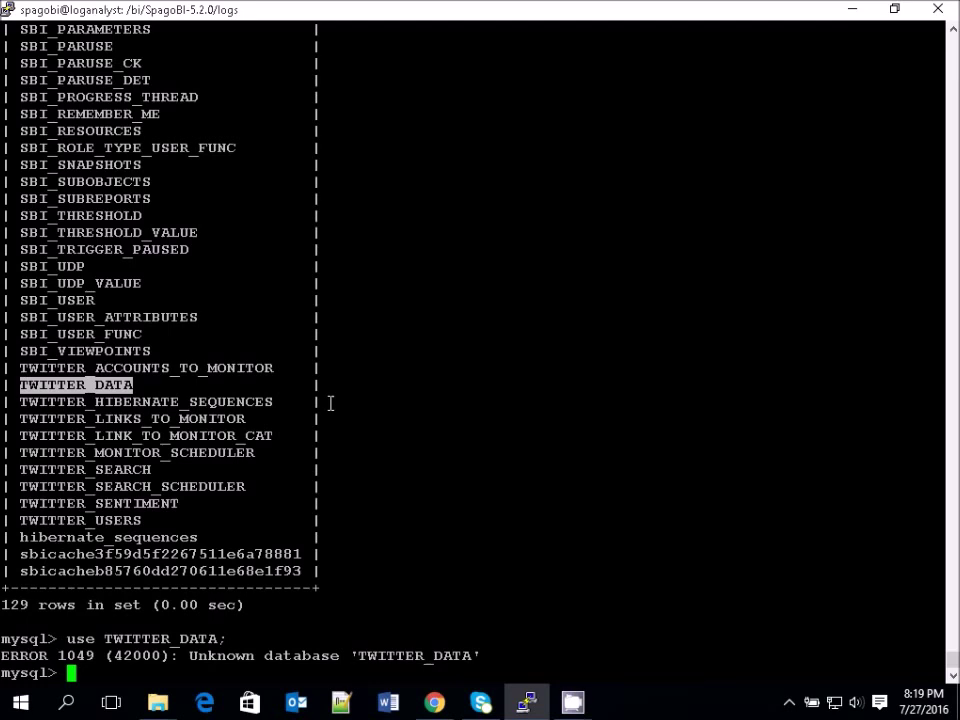
# - Describe the TWITTER_DATA table to show its 30 columns
pyautogui.write('use spago')
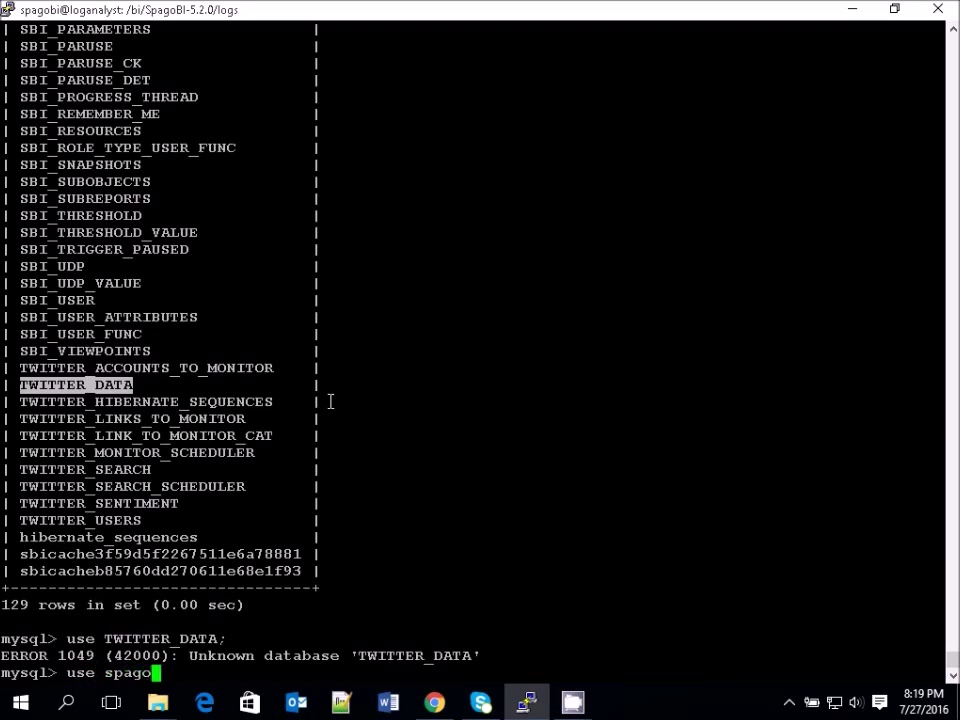
pyautogui.write('b')
pyautogui.press('BackSpace')
pyautogui.press('BackSpace')
pyautogui.press('BackSpace')
pyautogui.press('BackSpace')
pyautogui.press('BackSpace')
pyautogui.press('BackSpace')
pyautogui.press('BackSpace')
pyautogui.press('BackSpace')
pyautogui.press('BackSpace')
pyautogui.press('BackSpace')
pyautogui.write('desc')
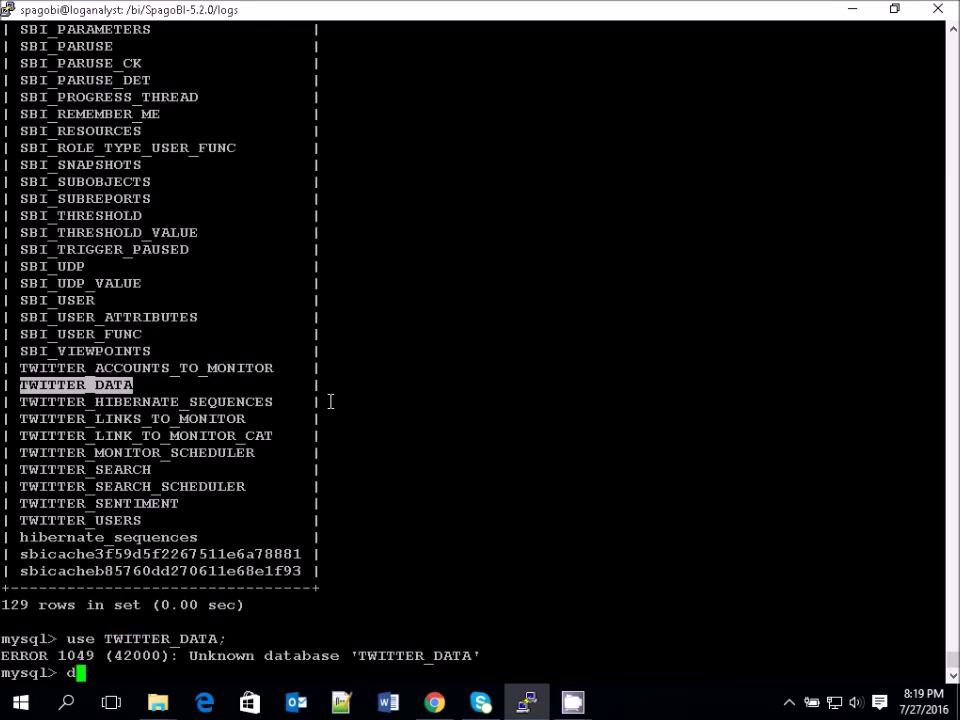
pyautogui.rightClick(465, 383)
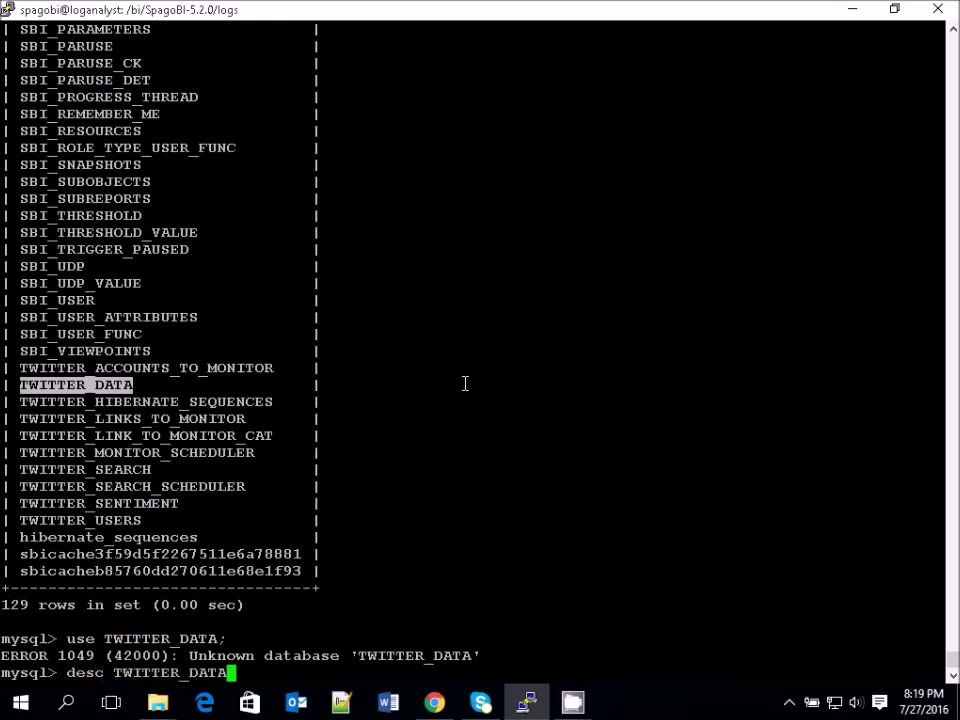
pyautogui.write(';')
pyautogui.press('Return')
pyautogui.write('se')
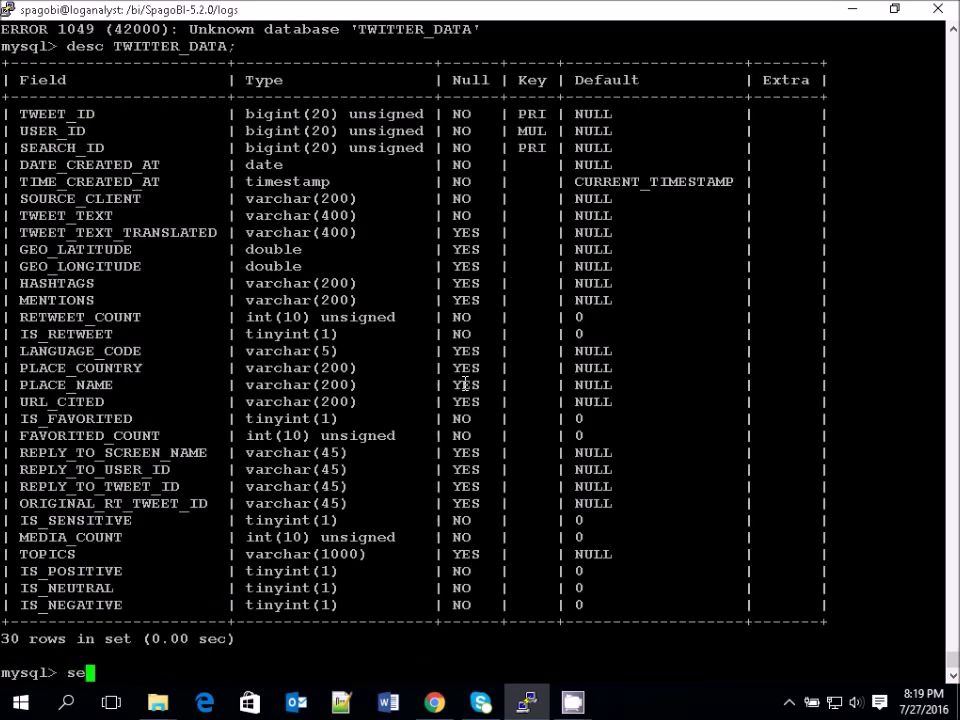
pyautogui.write('lect cou')
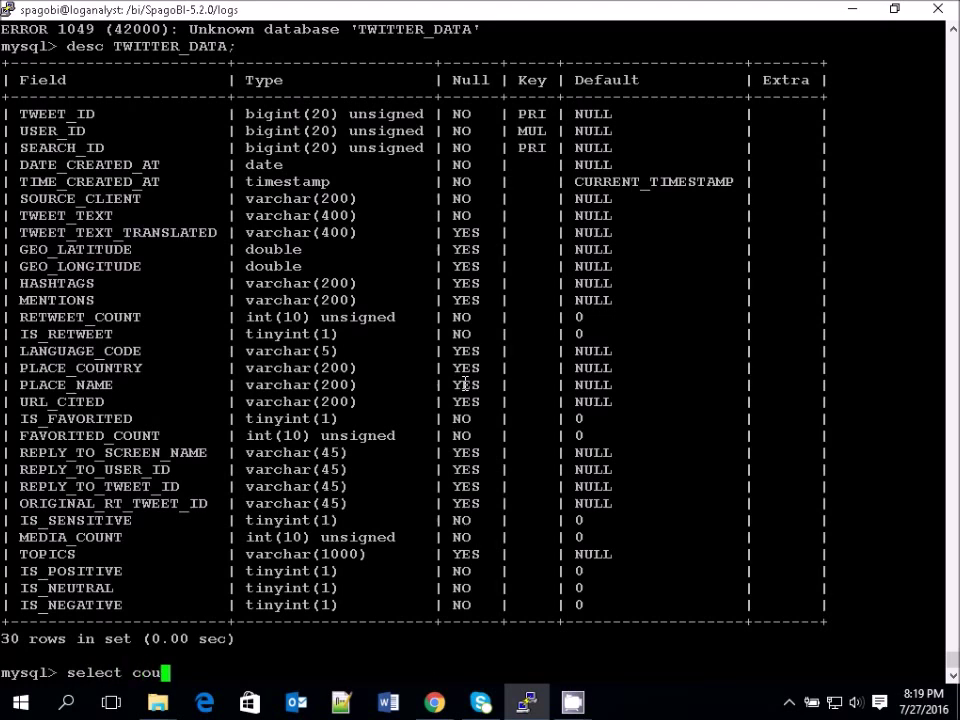
pyautogui.write('nt(*) from')
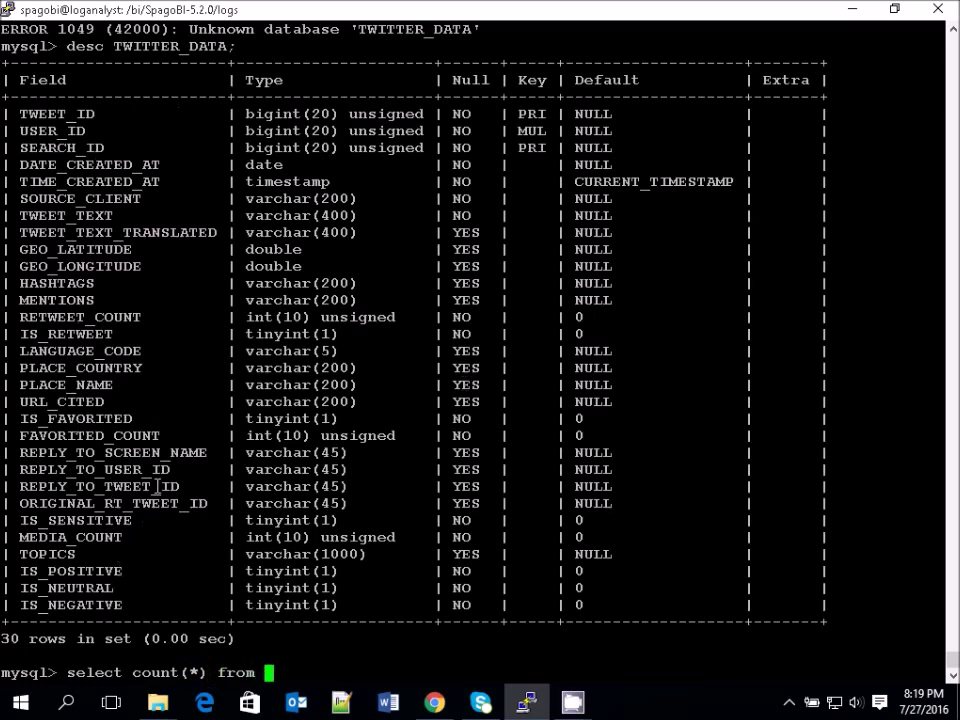
# - Count the TWITTER_DATA rows repeatedly until the total reaches 2871
pyautogui.doubleClick(134, 46)
pyautogui.rightClick(537, 197)
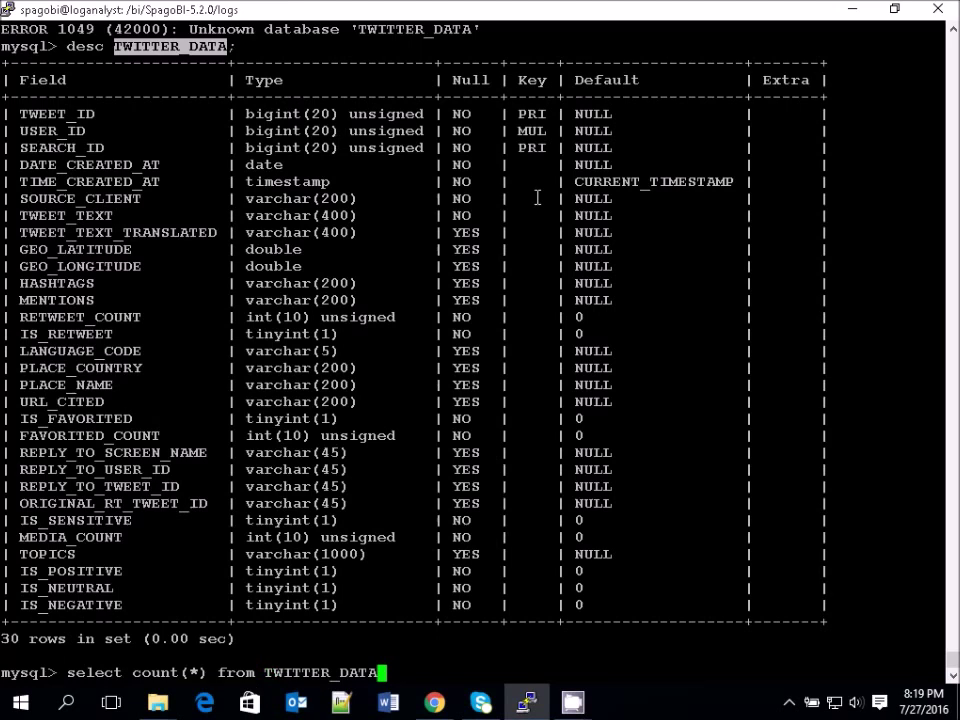
pyautogui.write(';')
pyautogui.press('Return')
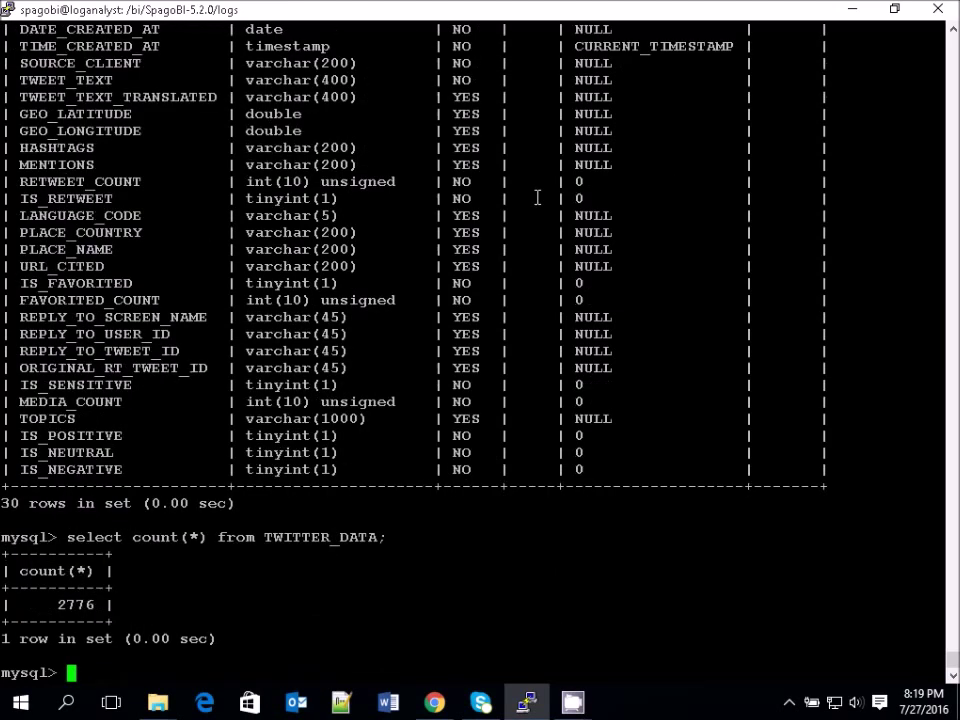
pyautogui.press('Up')
pyautogui.press('Return')
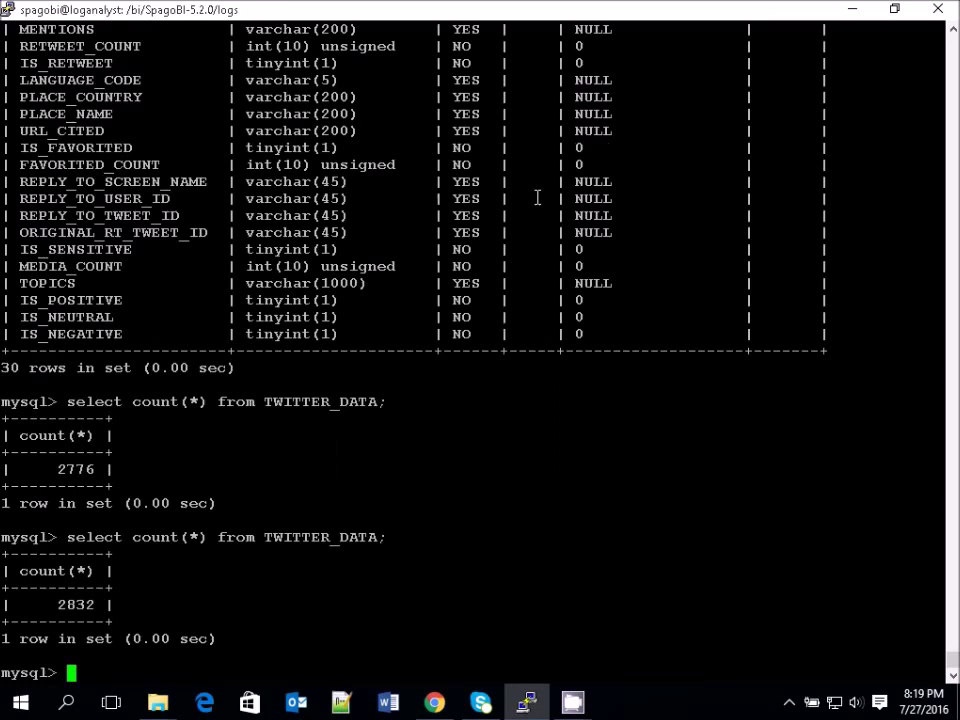
pyautogui.press('Up')
pyautogui.press('Return')
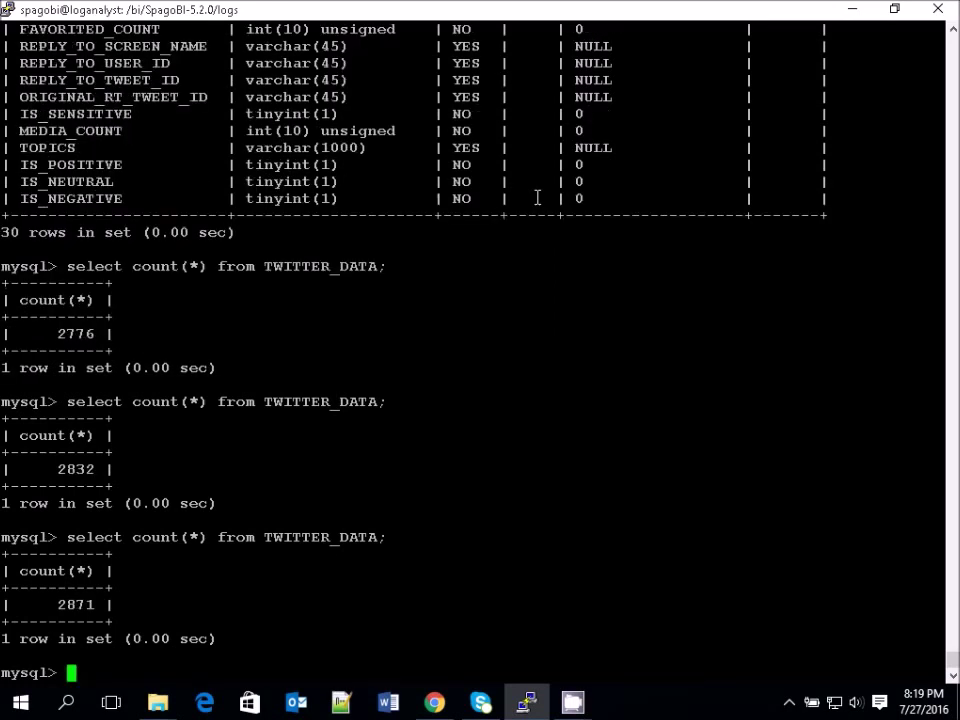
# - Describe TWITTER_DATA again to list its 30 column definitions
pyautogui.write('desc')
pyautogui.doubleClick(298, 538)
pyautogui.rightClick(501, 544)
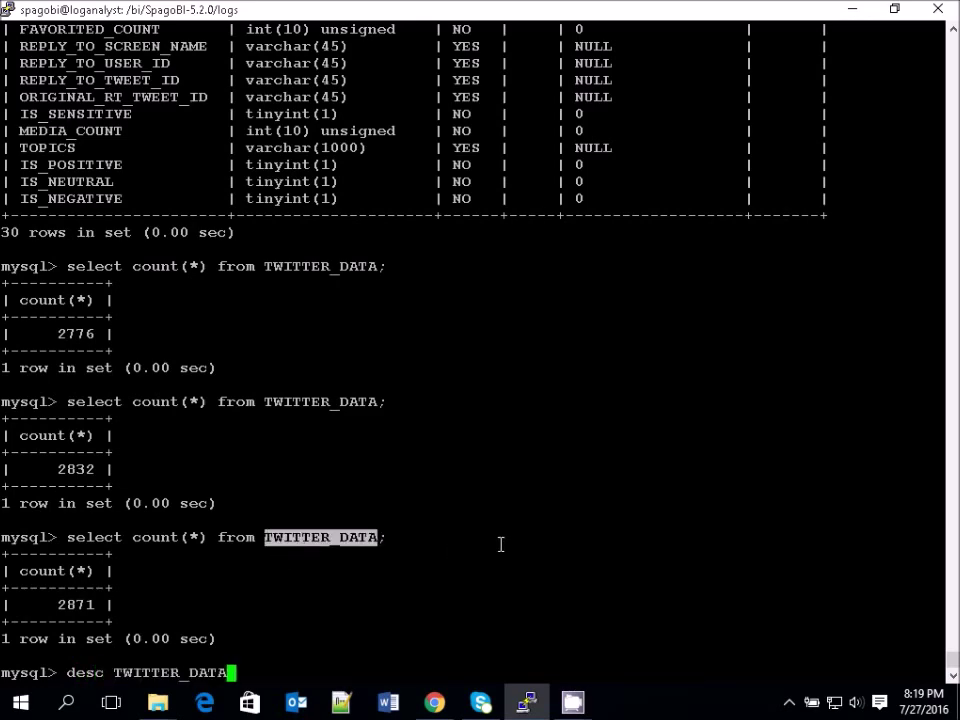
pyautogui.write(';')
pyautogui.press('Return')
pyautogui.write('select distinct')
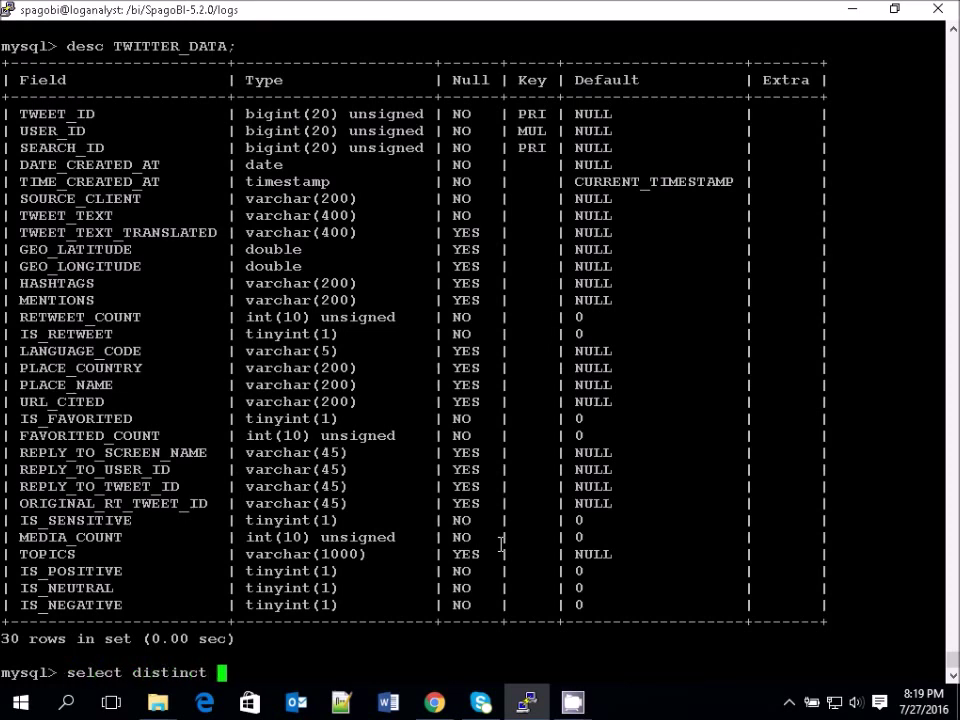
# - List the distinct SEARCH_ID values in TWITTER_DATA, showing IDs 1 and 2
pyautogui.doubleClick(60, 147)
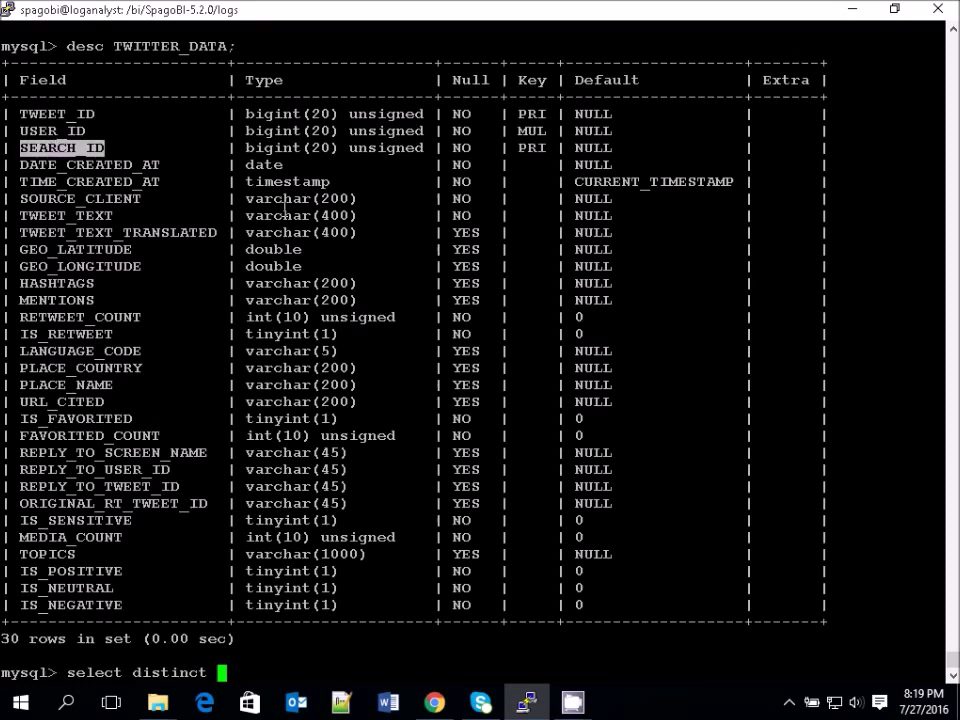
pyautogui.rightClick(285, 207)
pyautogui.write('from')
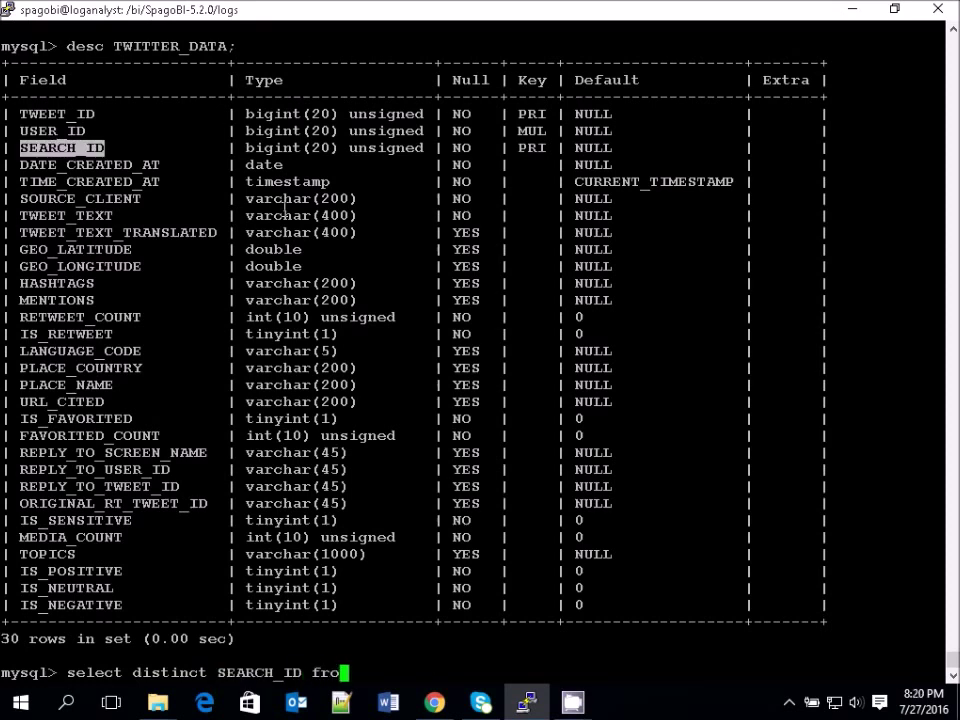
pyautogui.doubleClick(133, 46)
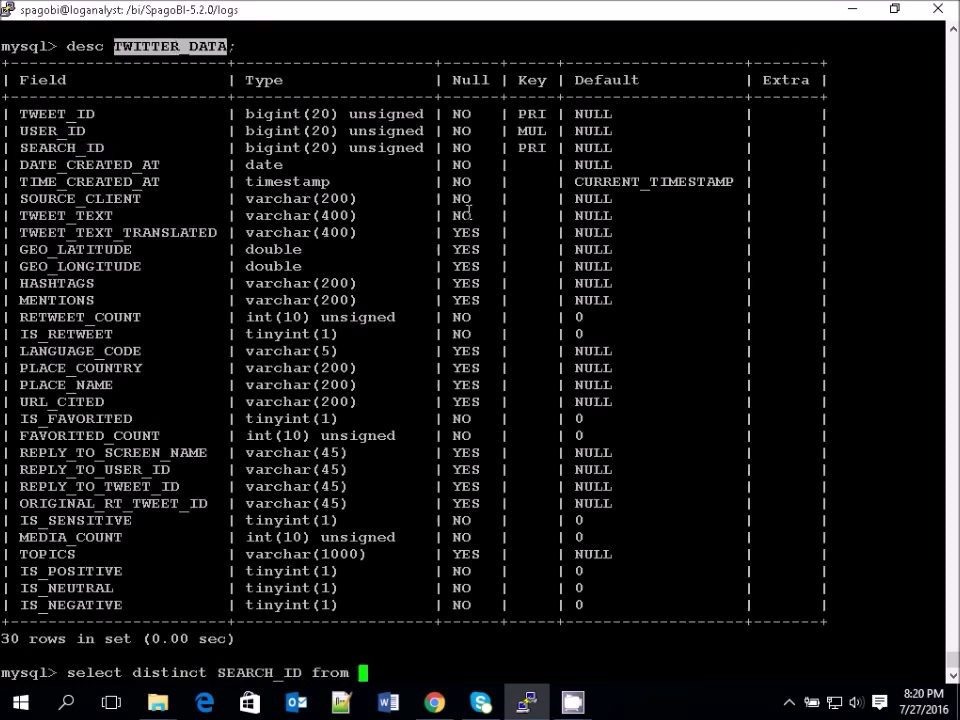
pyautogui.rightClick(469, 213)
pyautogui.write(';')
pyautogui.press('Return')
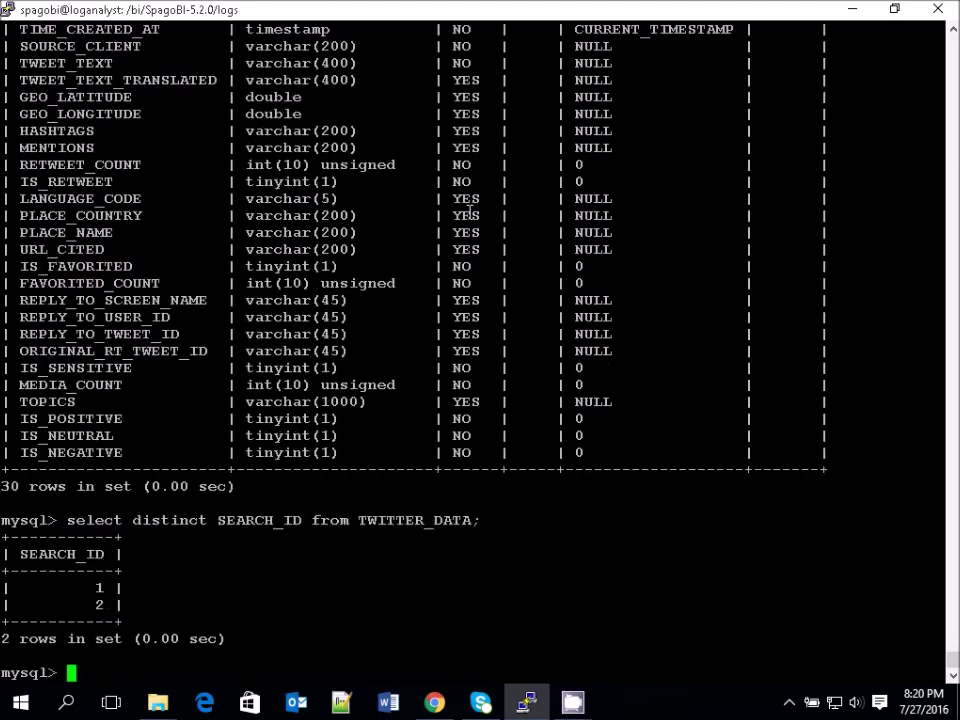
pyautogui.doubleClick(99, 604)
# - Query TWITTER_ACCOUNTS_TO_MONITOR, returning two accounts with 480956 and 1104140 followers
pyautogui.write('show t')
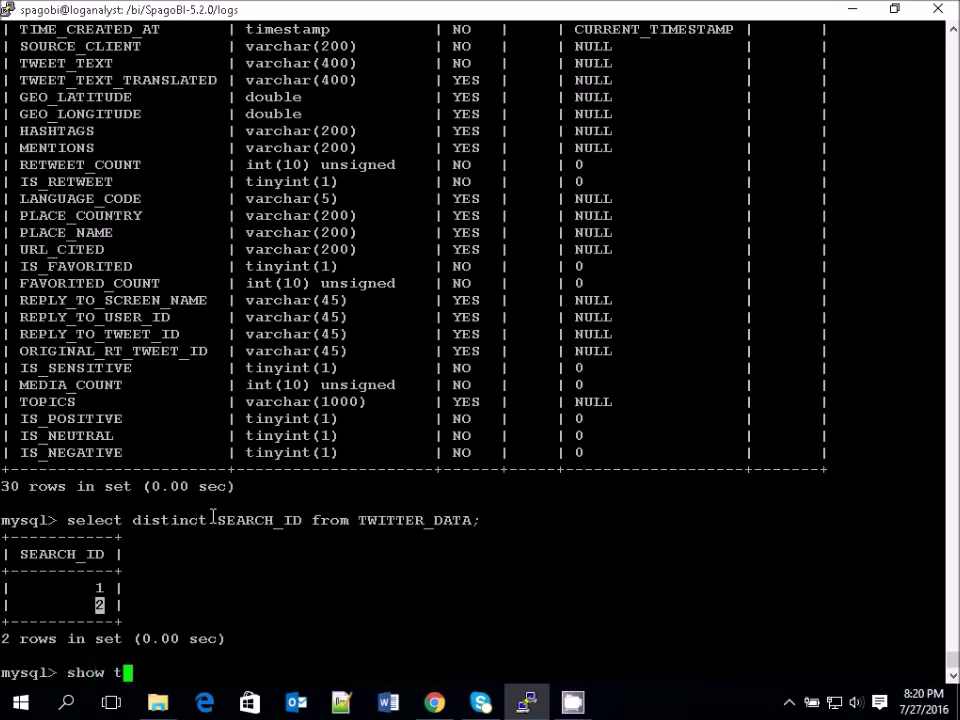
pyautogui.write('ables;')
pyautogui.press('Return')
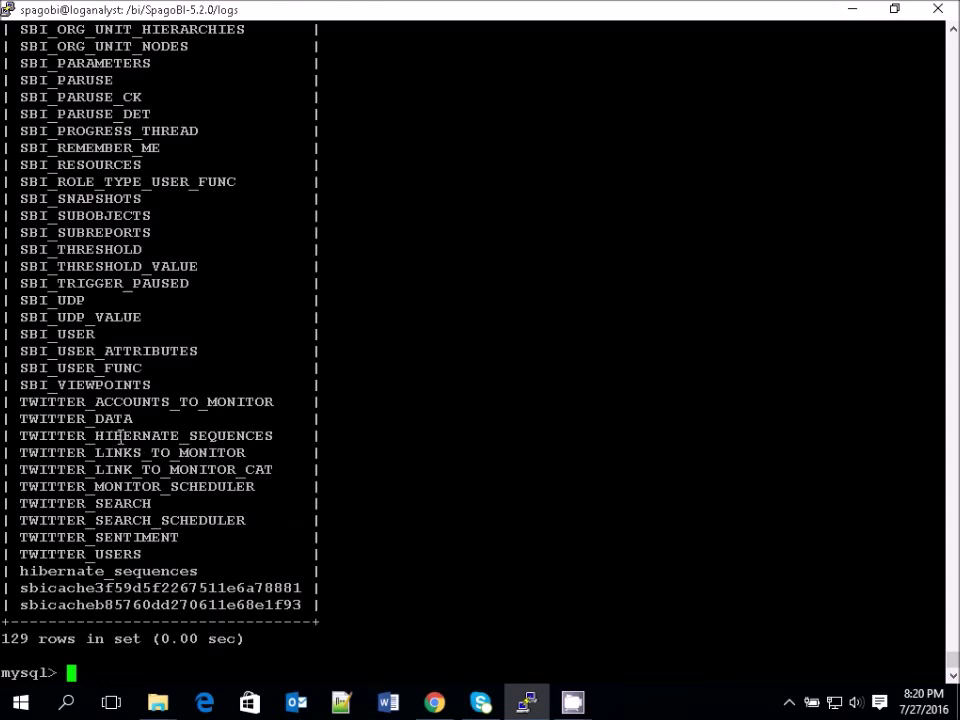
pyautogui.doubleClick(129, 404)
pyautogui.hotkey('ctrl', 'c')
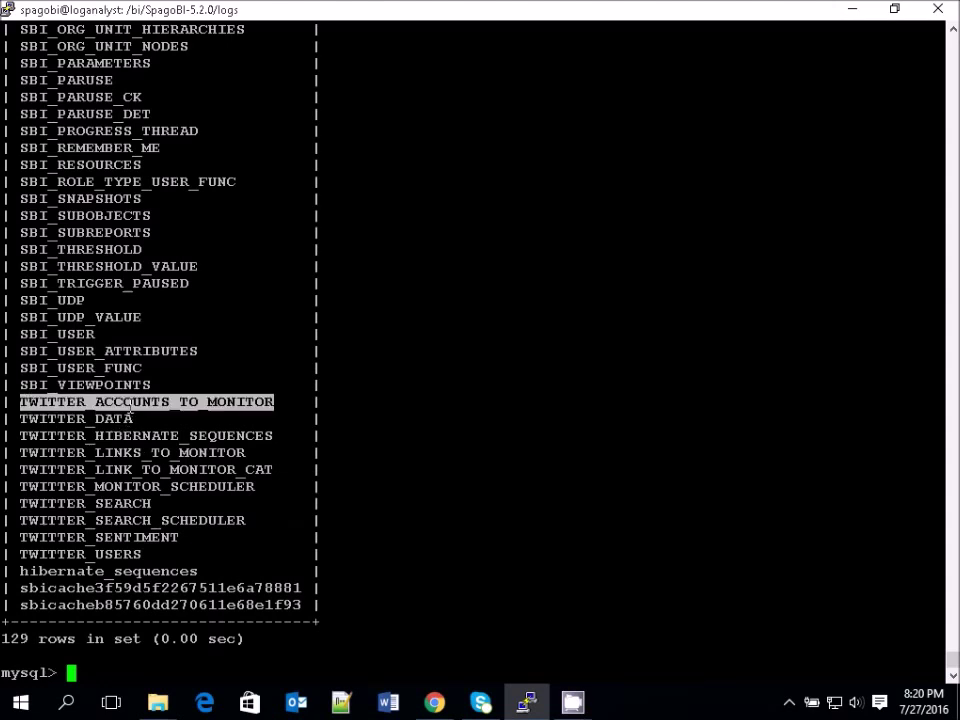
pyautogui.write('select ')
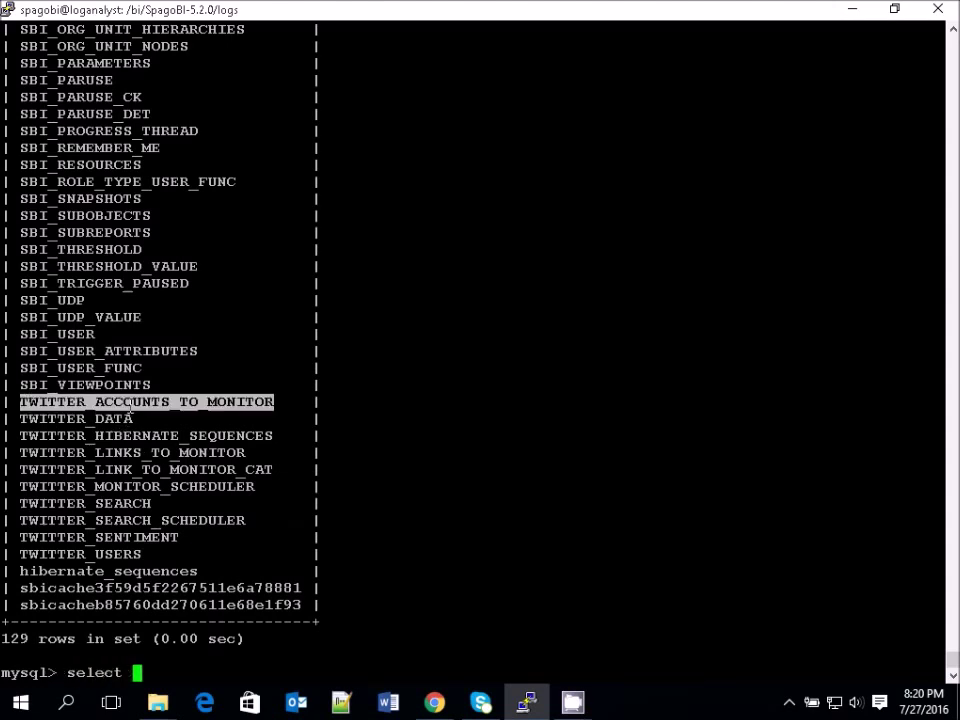
pyautogui.write('* from')
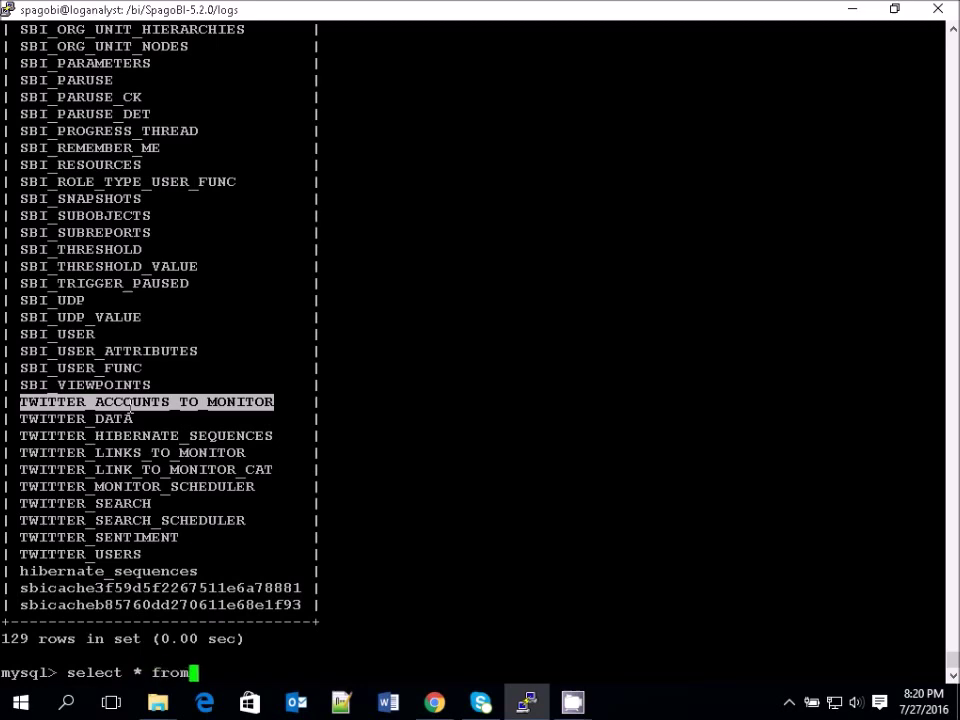
pyautogui.rightClick(213, 421)
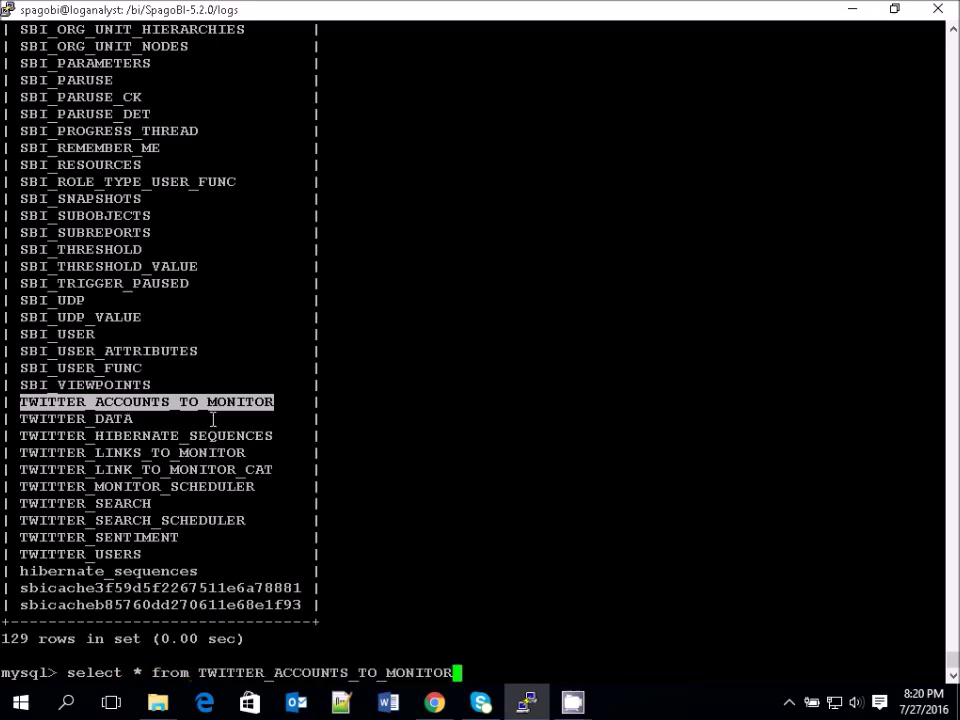
pyautogui.write(';')
pyautogui.press('Return')
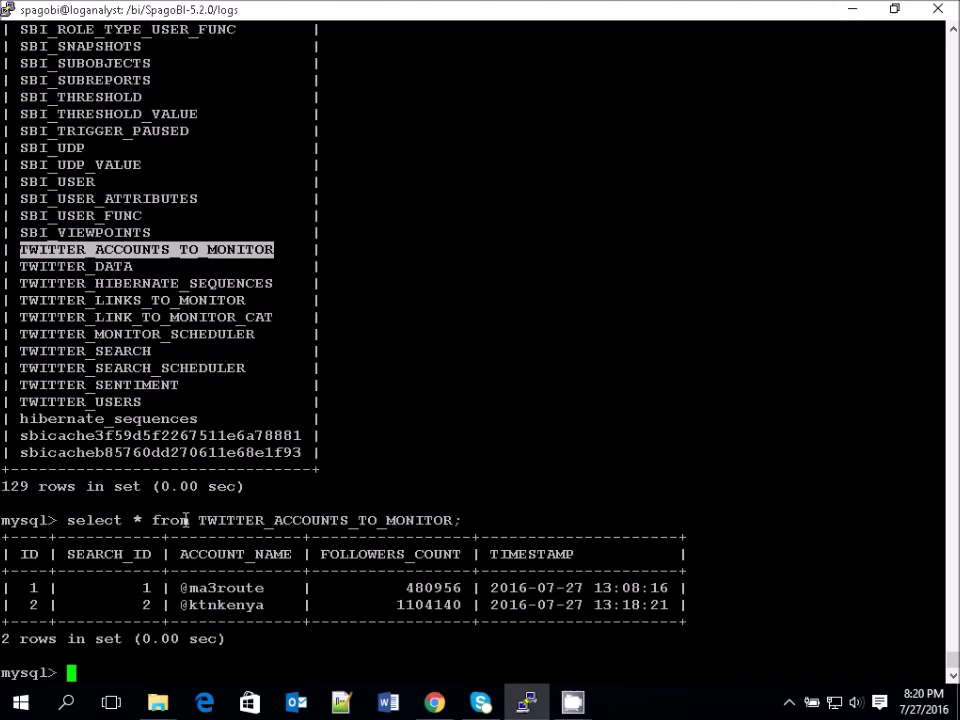
# - Inspect the second monitored account's ID and name, glancing briefly at the SpagoBI browser
pyautogui.click(34, 604)
pyautogui.doubleClick(34, 604)
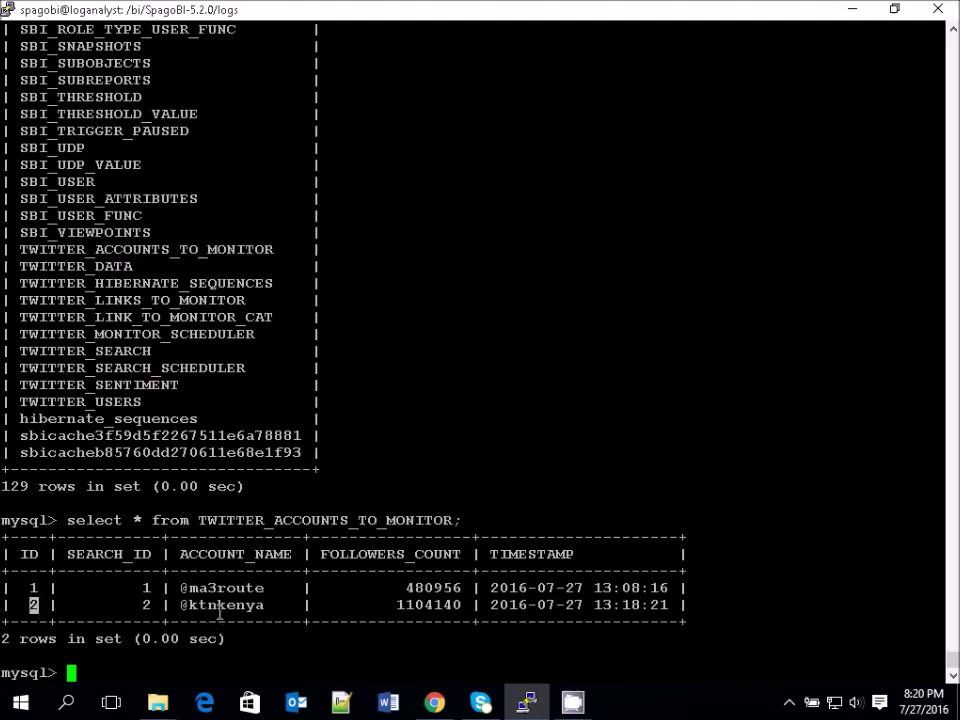
pyautogui.moveTo(181, 604); pyautogui.dragTo(271, 604)
pyautogui.click(252, 616)
pyautogui.click(433, 703)
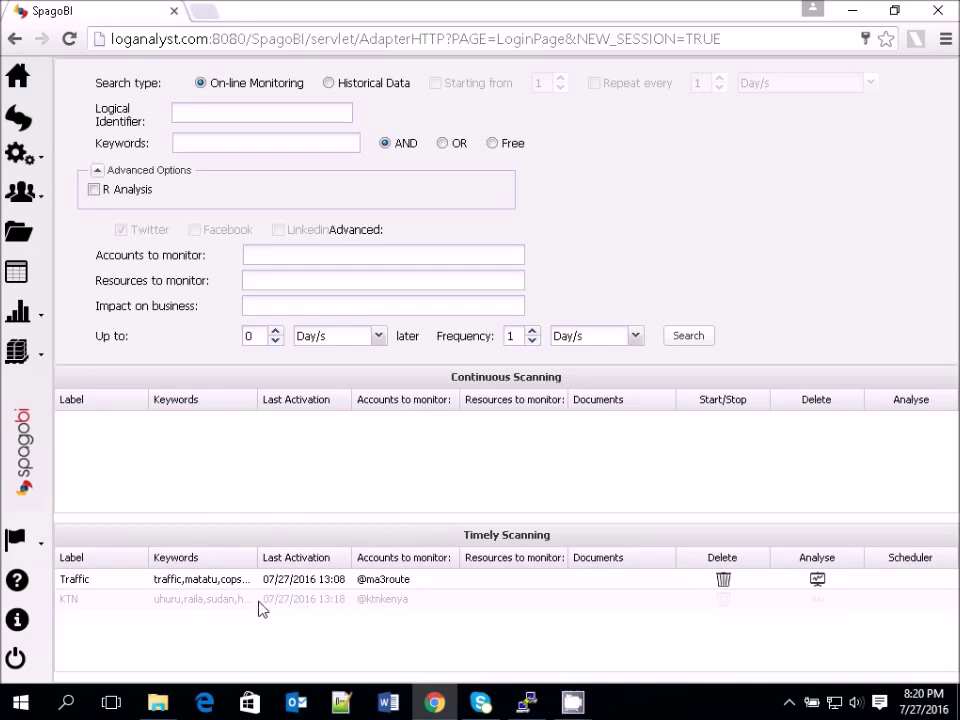
pyautogui.click(527, 703)
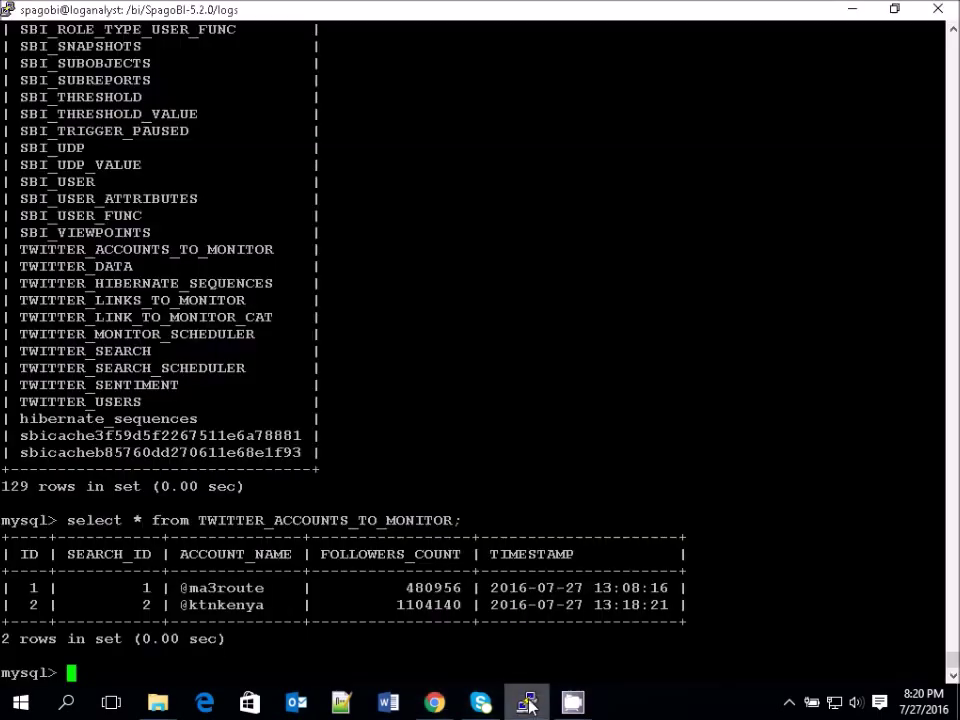
# - Exit MySQL, log in to SpagoBI with the admin password and open Tools > Social Networks Analysis
pyautogui.write('exit')
pyautogui.press('Return')
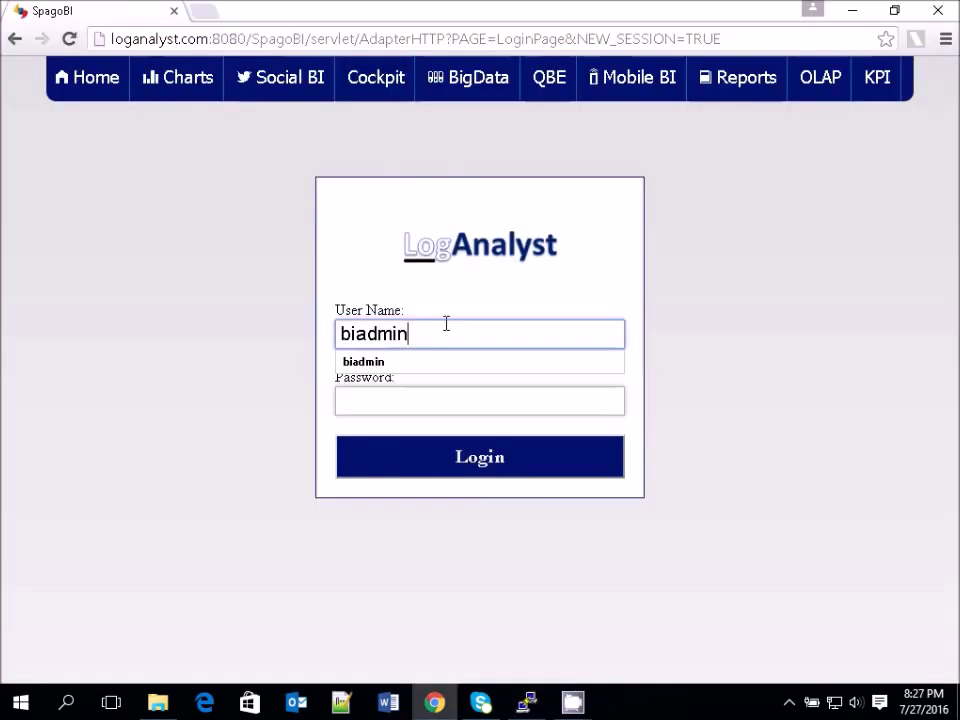
pyautogui.press('Tab')
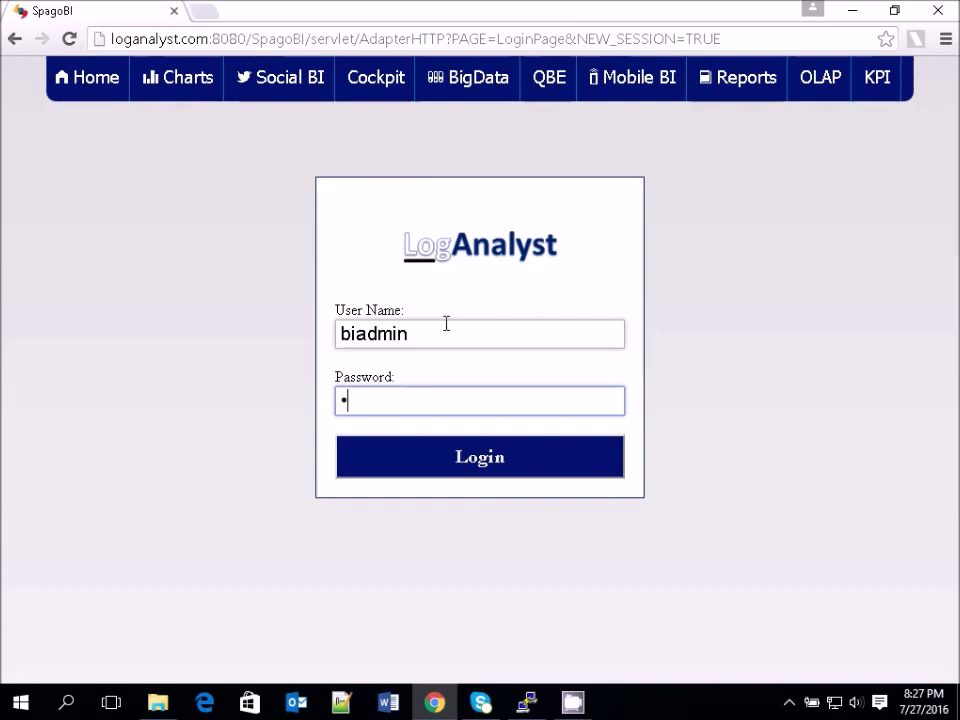
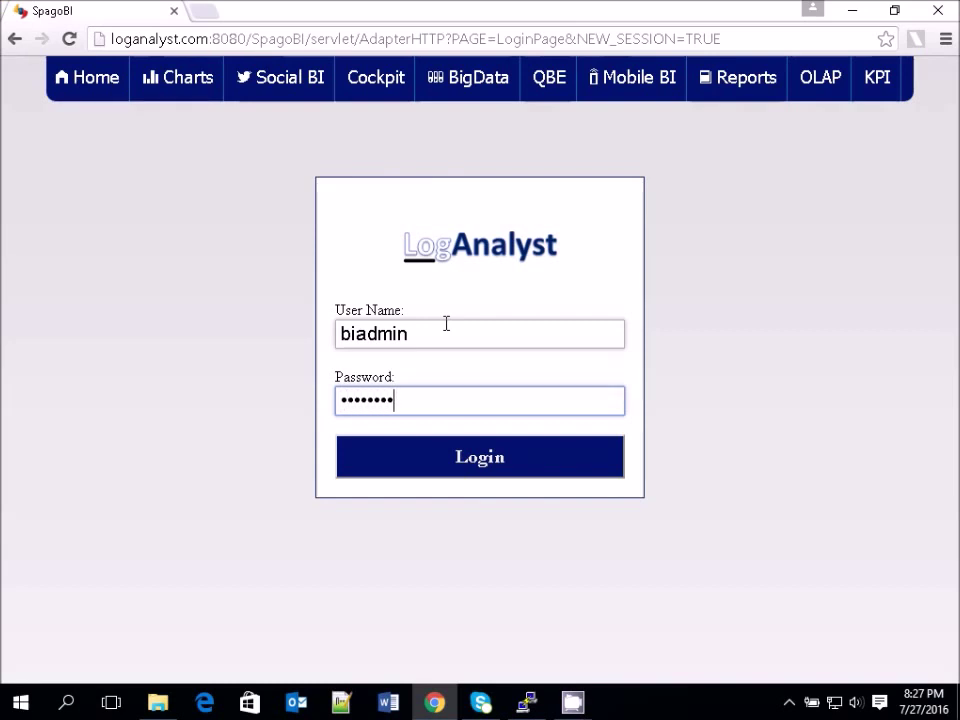
pyautogui.click(491, 456)
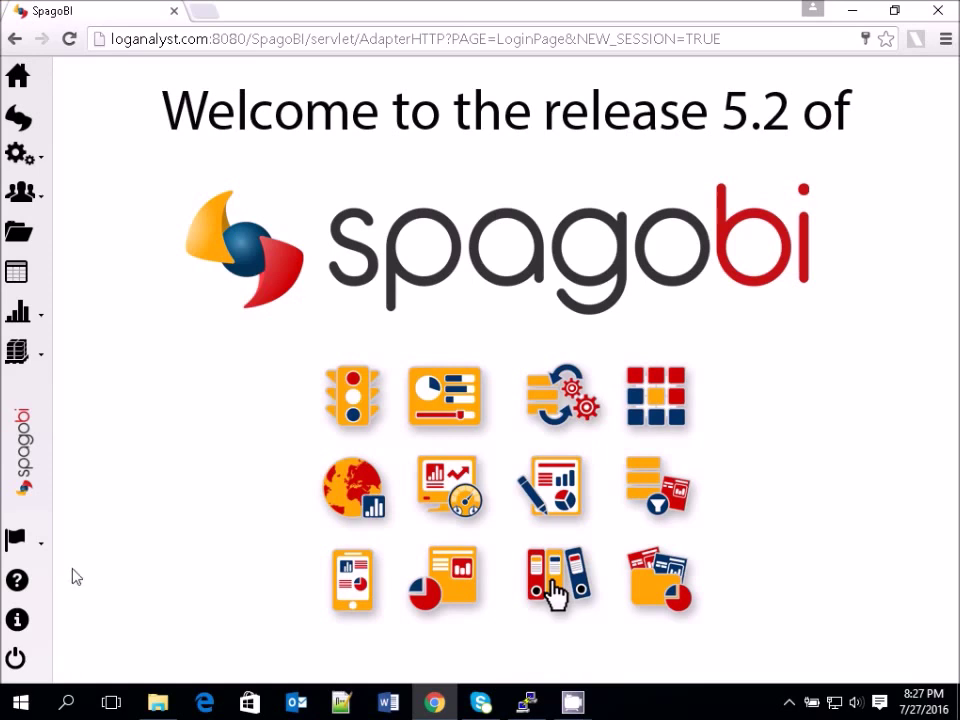
pyautogui.click(26, 355)
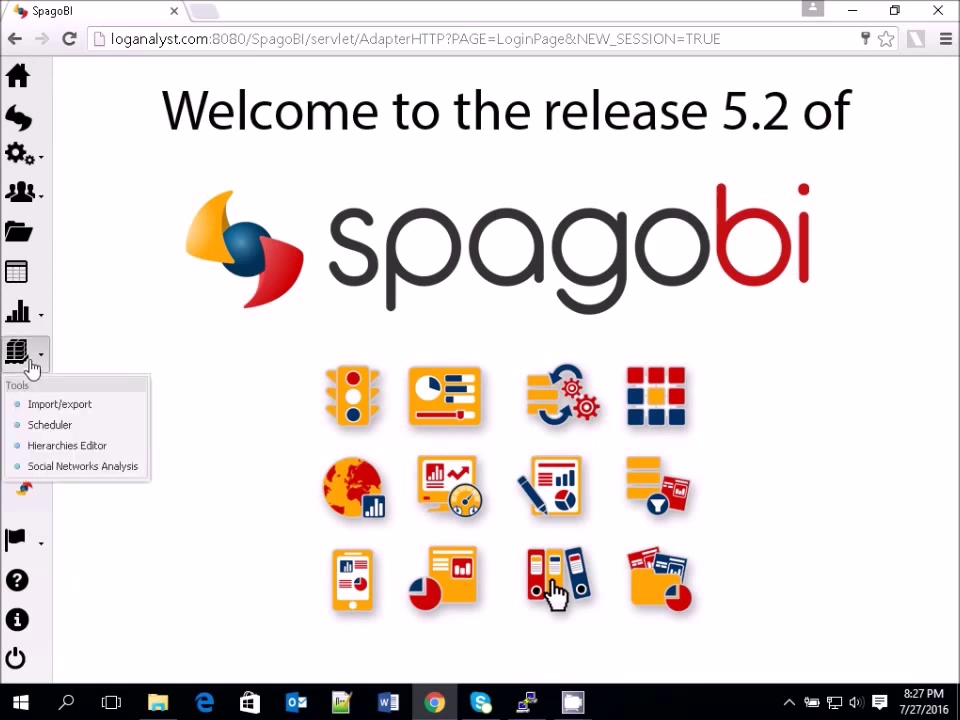
pyautogui.click(69, 472)
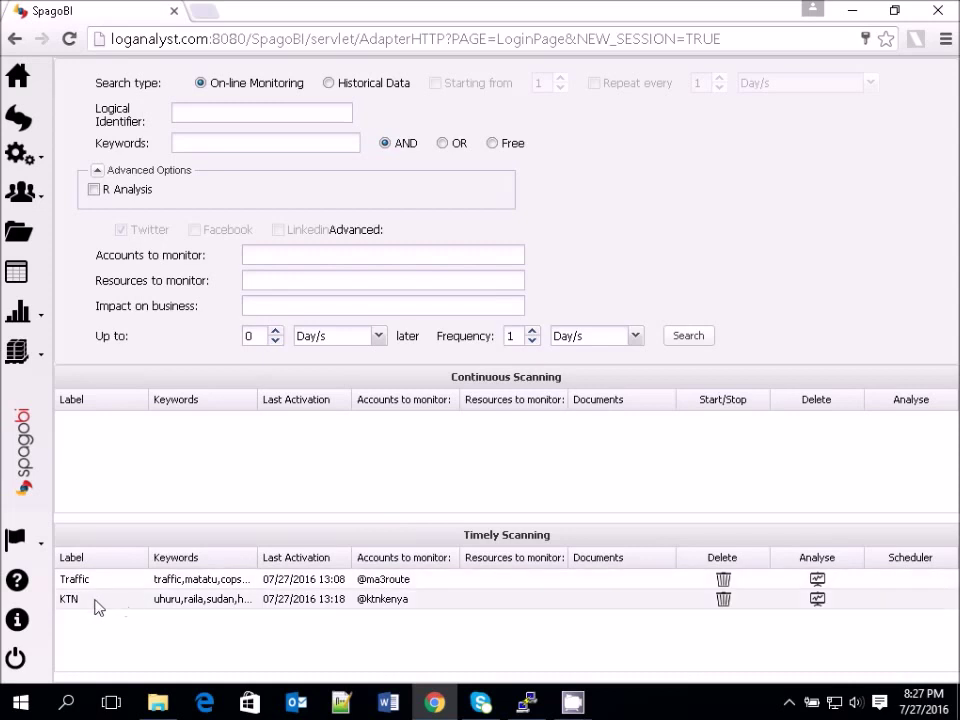
# - Check the KTN Sentiment tab: 0% positive, neutral and negative tweets, then return to PuTTY
pyautogui.click(818, 601)
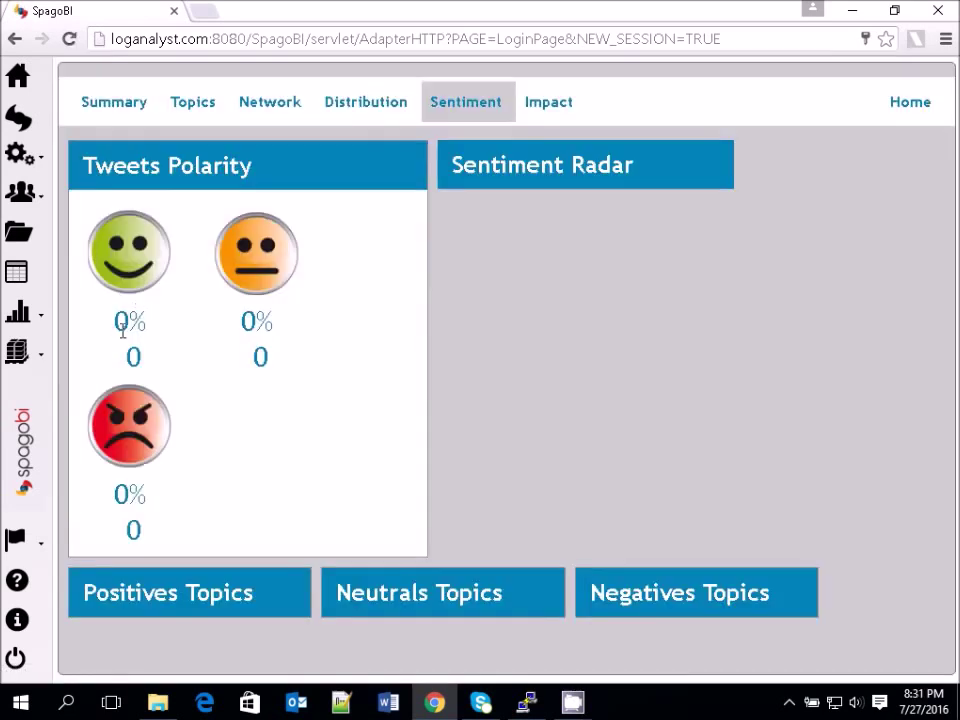
pyautogui.moveTo(114, 320); pyautogui.dragTo(182, 336)
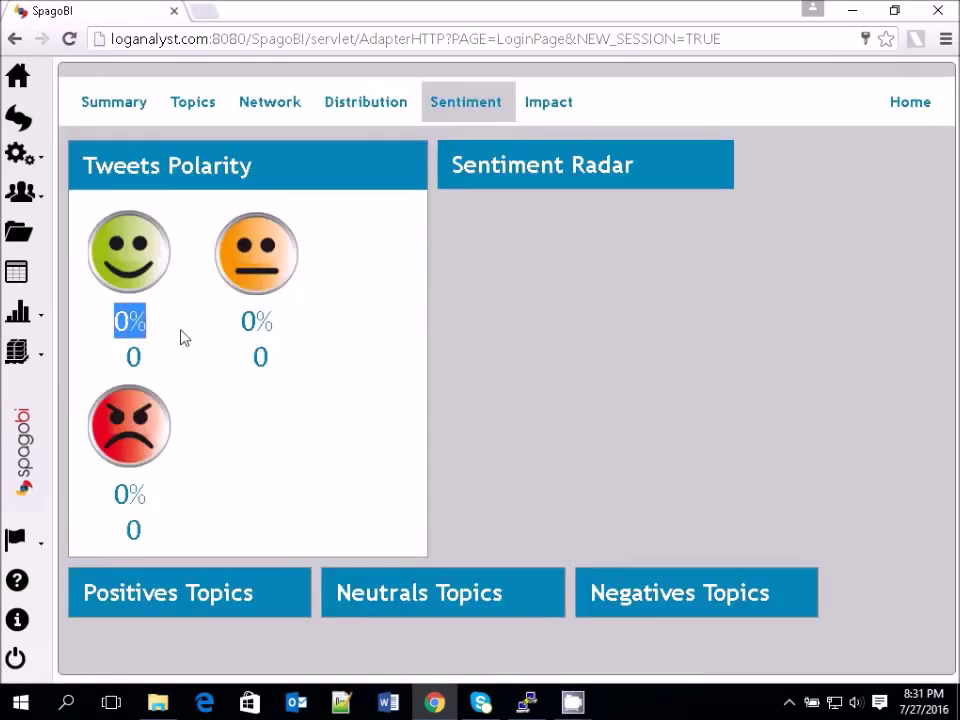
pyautogui.moveTo(241, 321); pyautogui.dragTo(281, 322)
pyautogui.moveTo(114, 494); pyautogui.dragTo(155, 495)
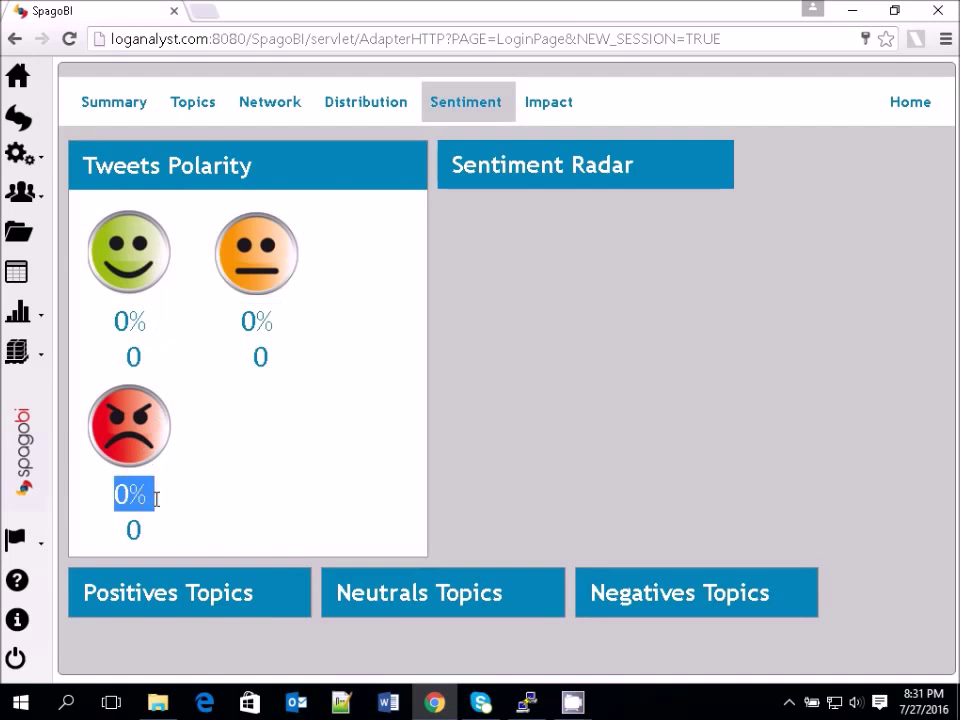
pyautogui.click(467, 355)
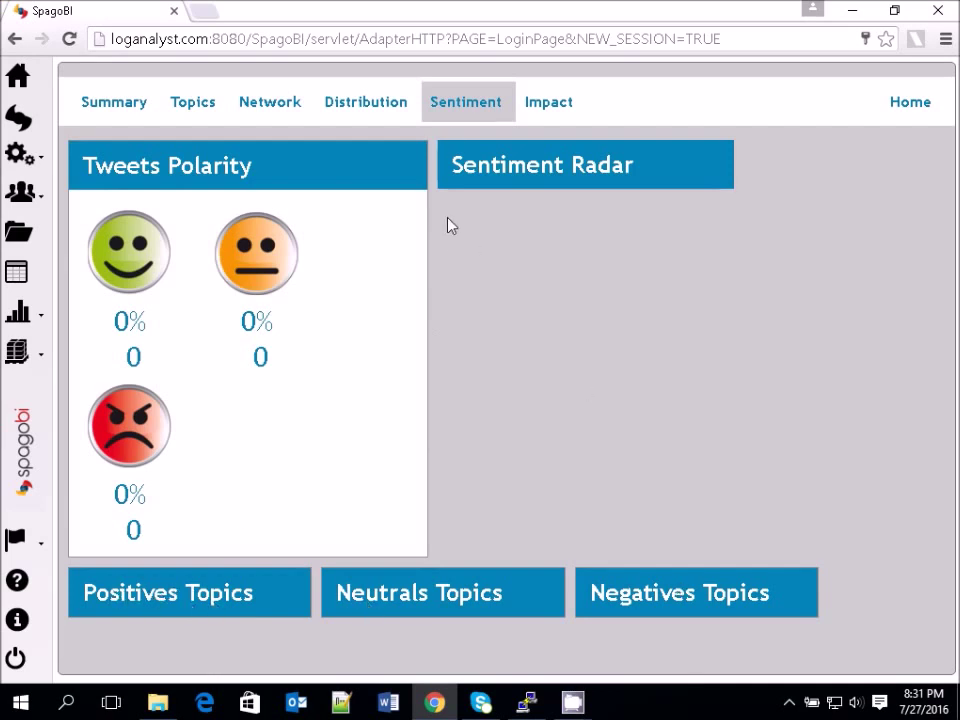
pyautogui.click(527, 703)
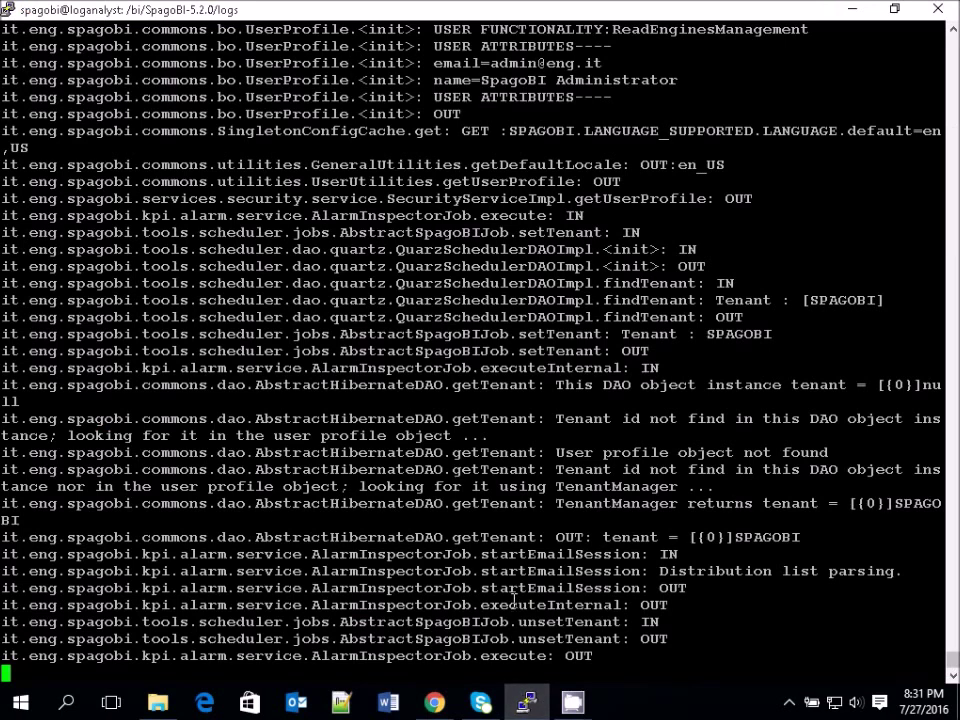
# - Stop the log output, go up to SpagoBI-5.2.0 and enter its resources folder
pyautogui.hotkey('ctrl', 'c')
pyautogui.write('cd ..')
pyautogui.press('Return')
pyautogui.write('ls')
pyautogui.press('Return')
pyautogui.write('cd')
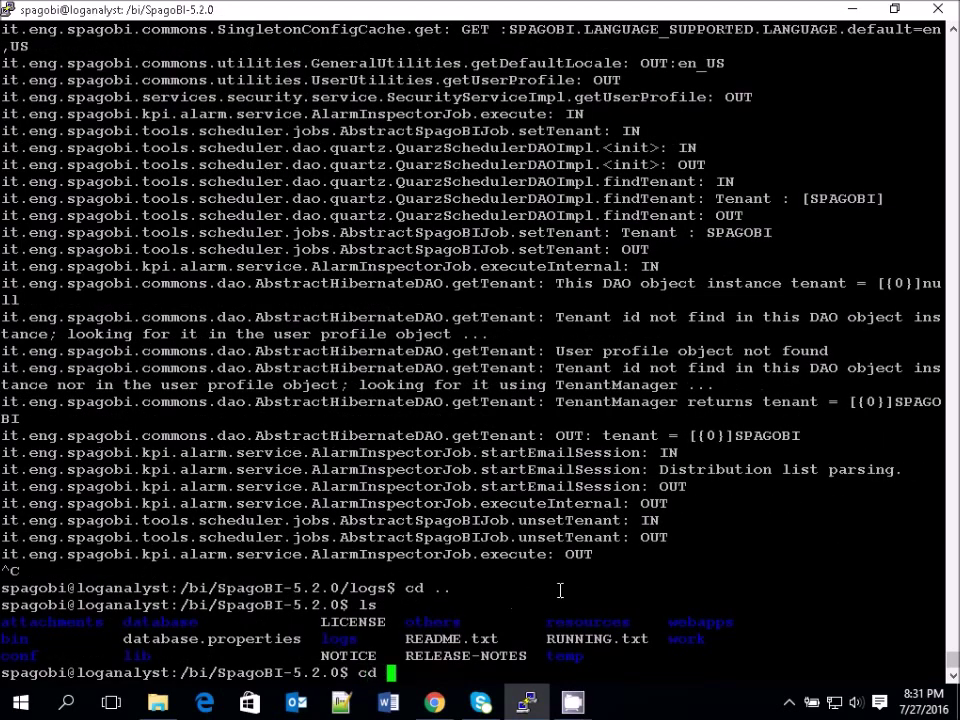
pyautogui.doubleClick(572, 621)
pyautogui.rightClick(636, 557)
pyautogui.press('Return')
pyautogui.write('ls')
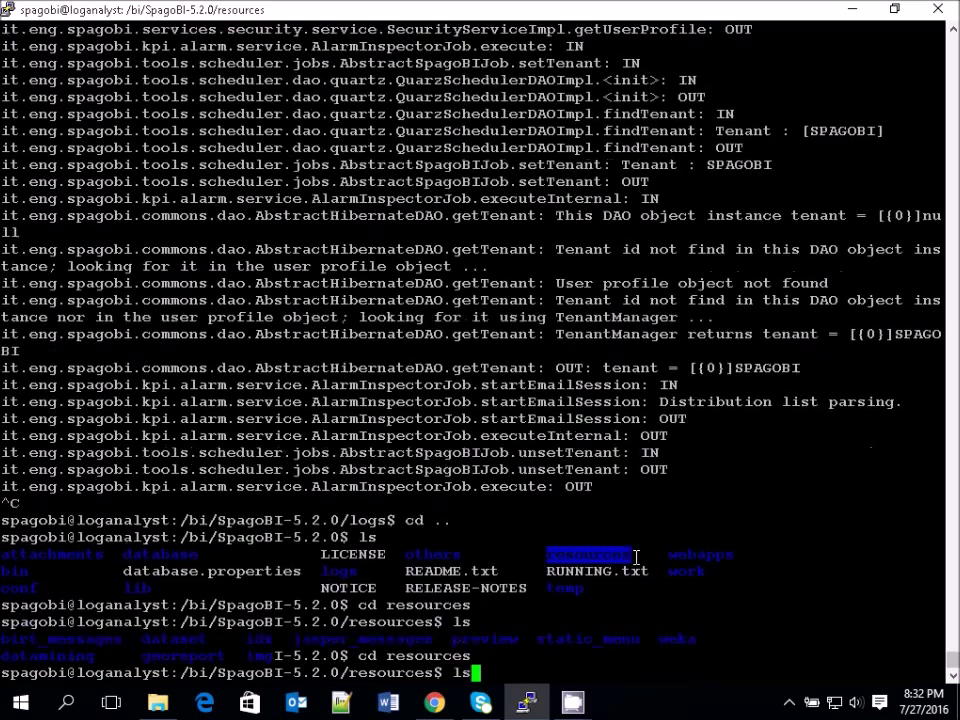
pyautogui.press('Return')
# - Move into datamining/external and list the R scripts there
pyautogui.write('cd')
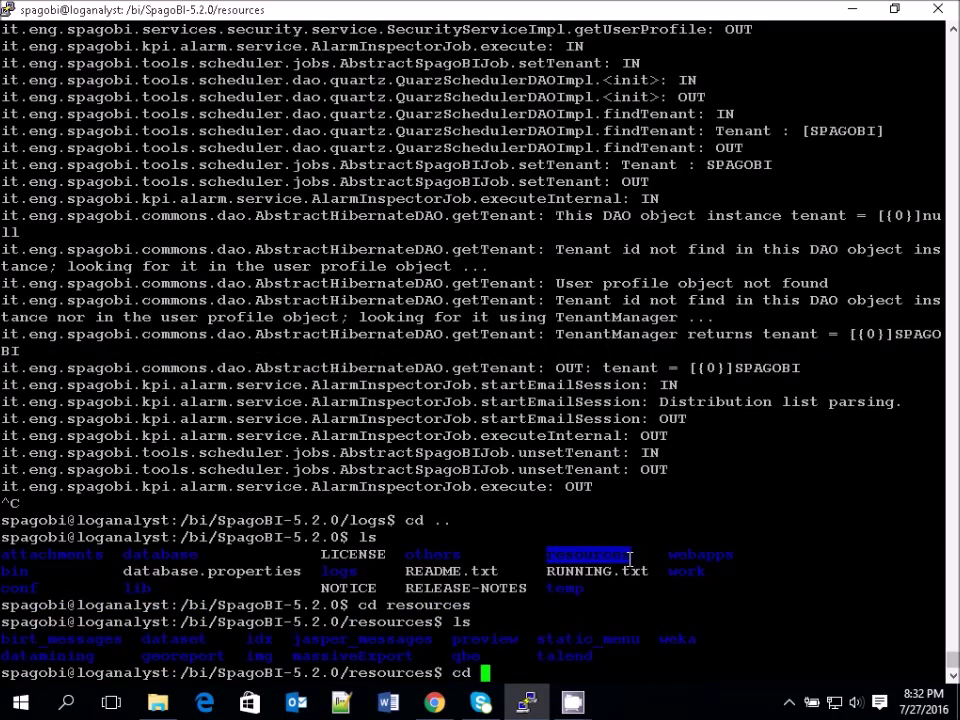
pyautogui.doubleClick(72, 656)
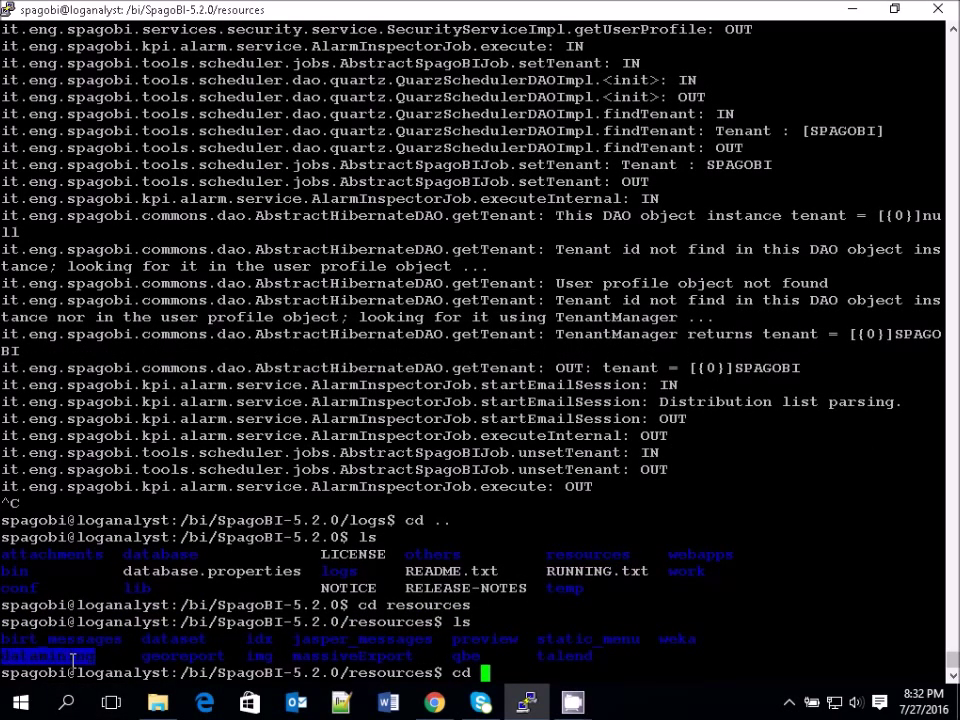
pyautogui.rightClick(192, 591)
pyautogui.press('Return')
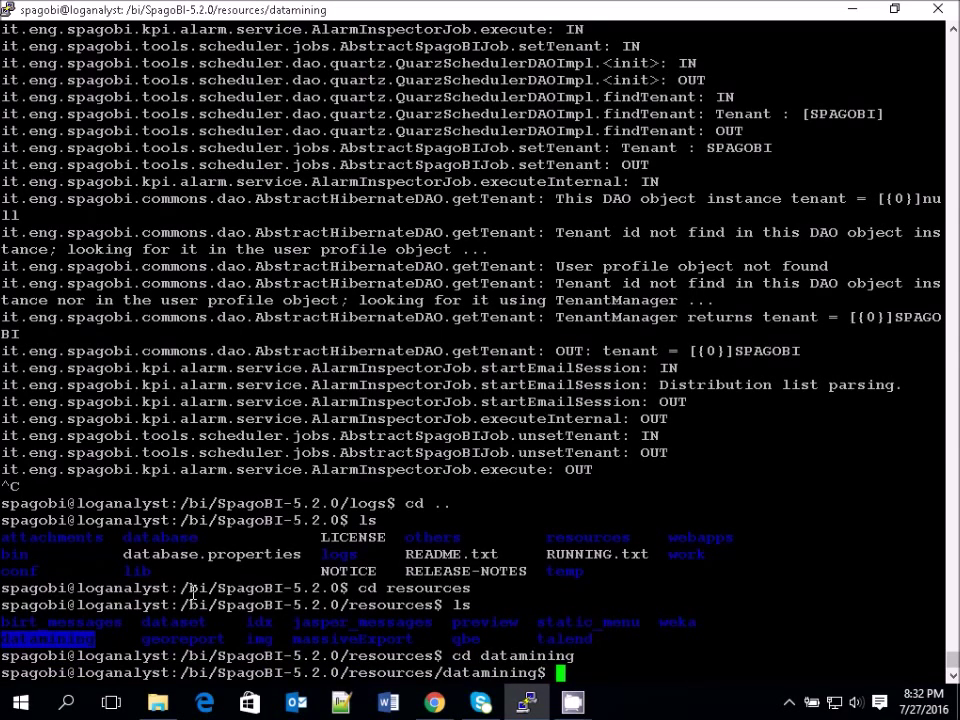
pyautogui.write('ls')
pyautogui.press('Return')
pyautogui.write('cd')
pyautogui.doubleClick(432, 657)
pyautogui.rightClick(519, 596)
pyautogui.press('Return')
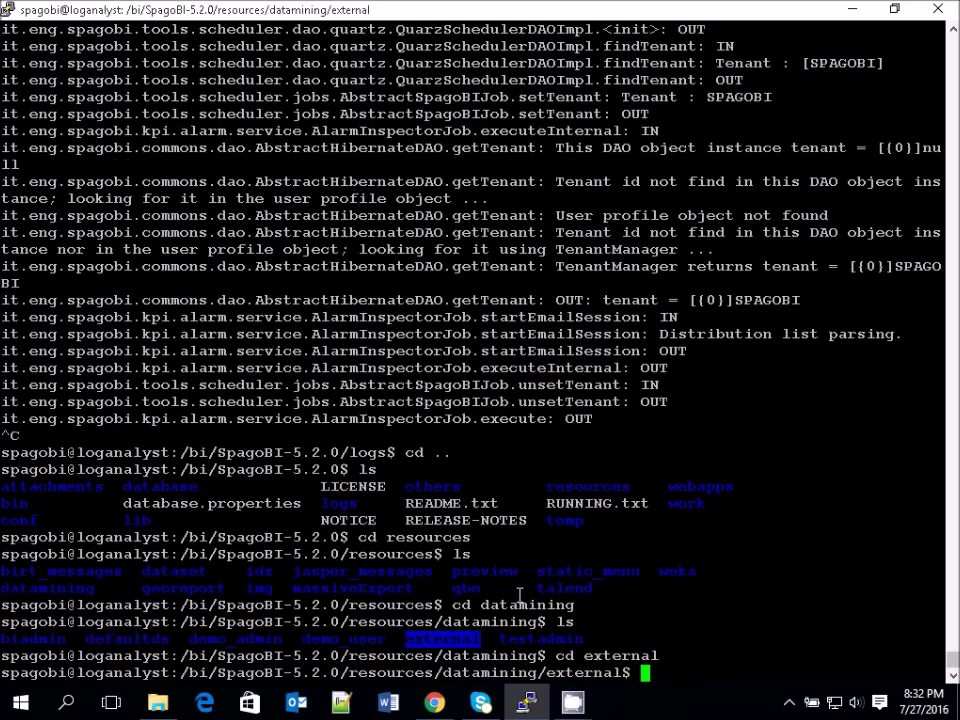
pyautogui.write('ls')
pyautogui.press('Return')
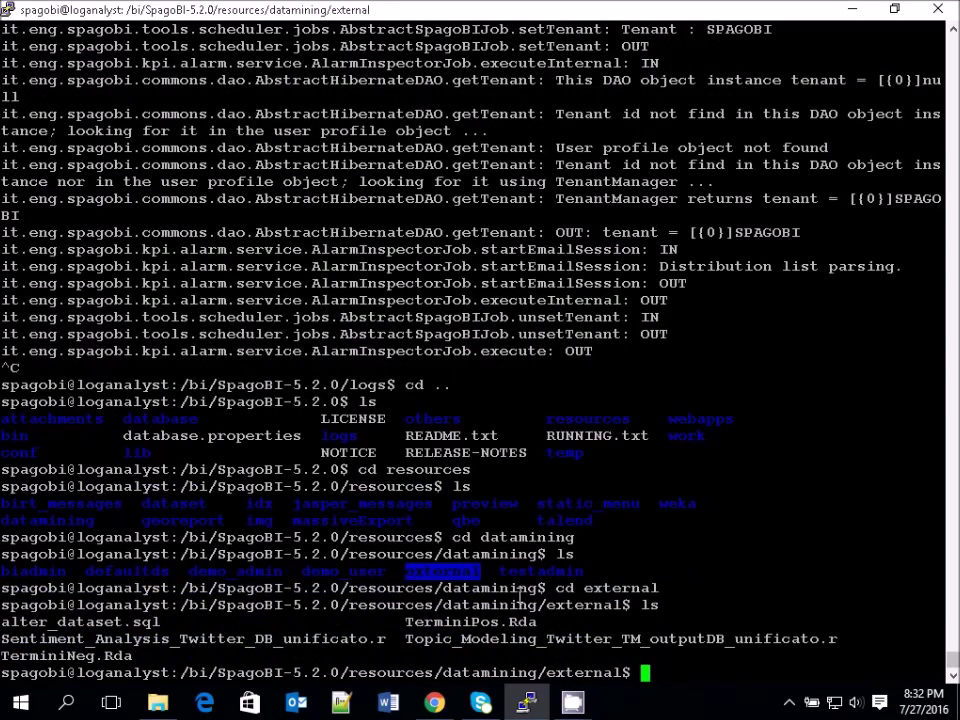
# - Prepare the command 'R -f ./Sentiment_Analysis_Twitter_DB_unificato.r' and bring SpagoBI in Chrome forward
pyautogui.doubleClick(101, 638)
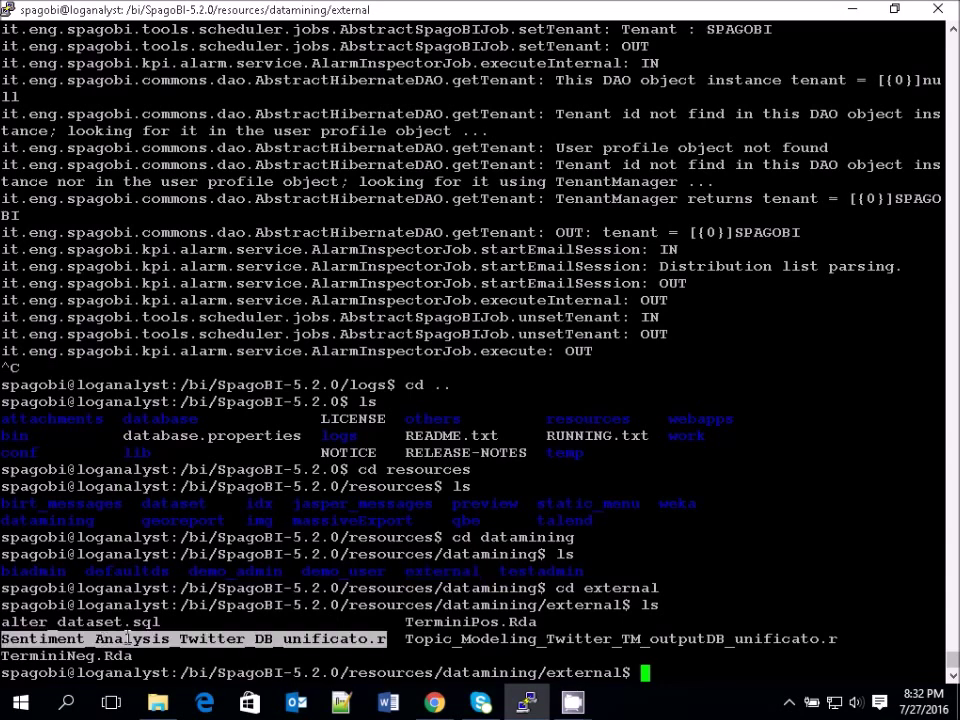
pyautogui.write('R -f ./')
pyautogui.rightClick(236, 565)
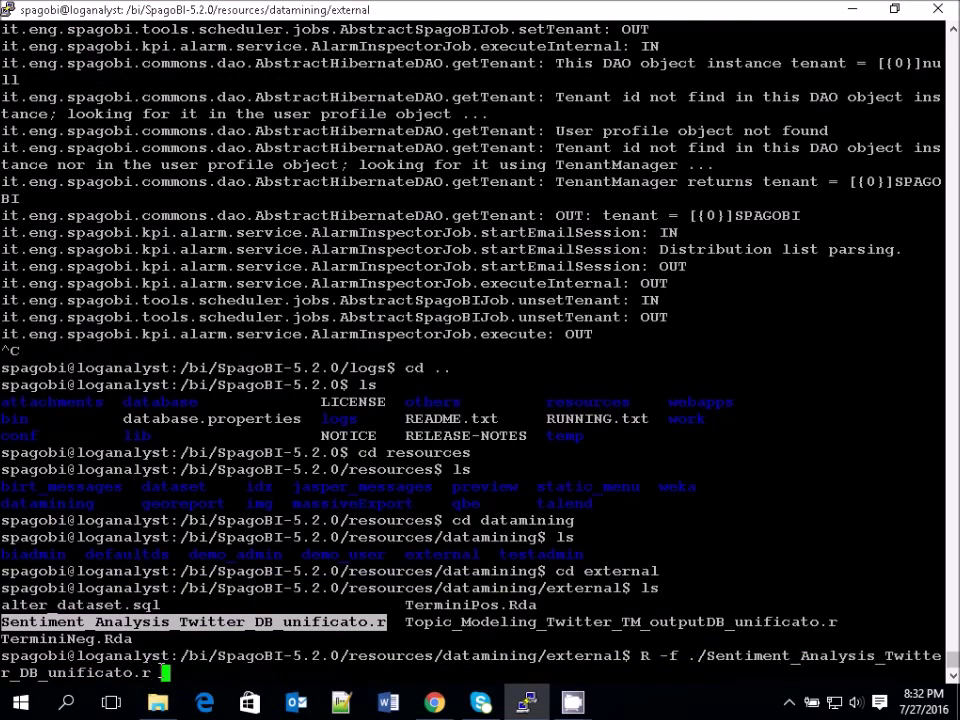
pyautogui.click(434, 703)
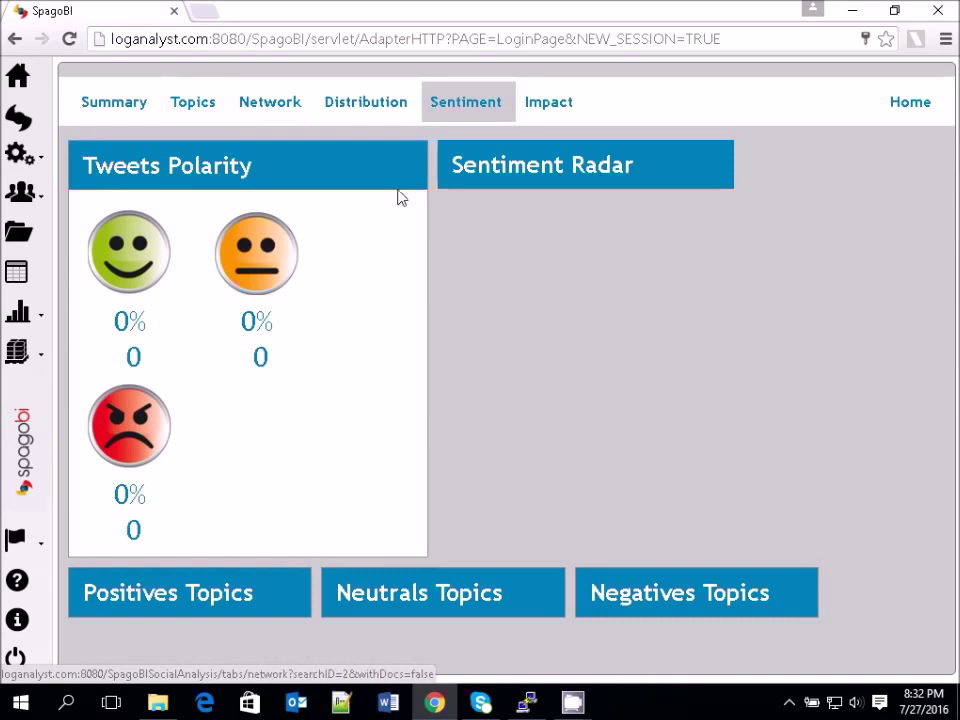
# - Run the sentiment analysis script in PuTTY for search 2
pyautogui.click(525, 703)
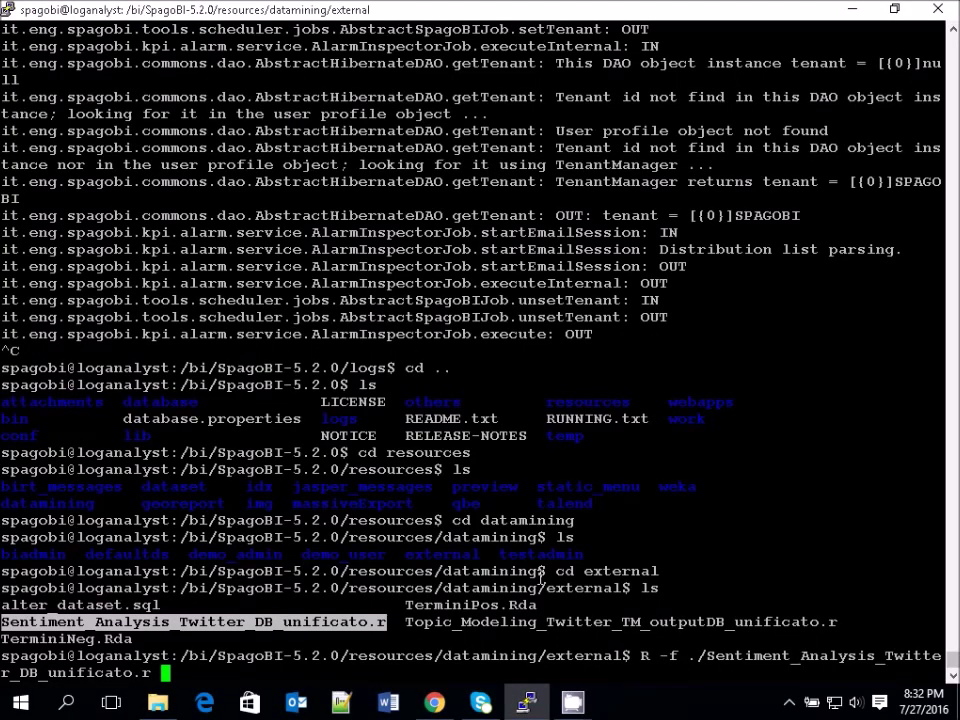
pyautogui.write('2')
pyautogui.press('Return')
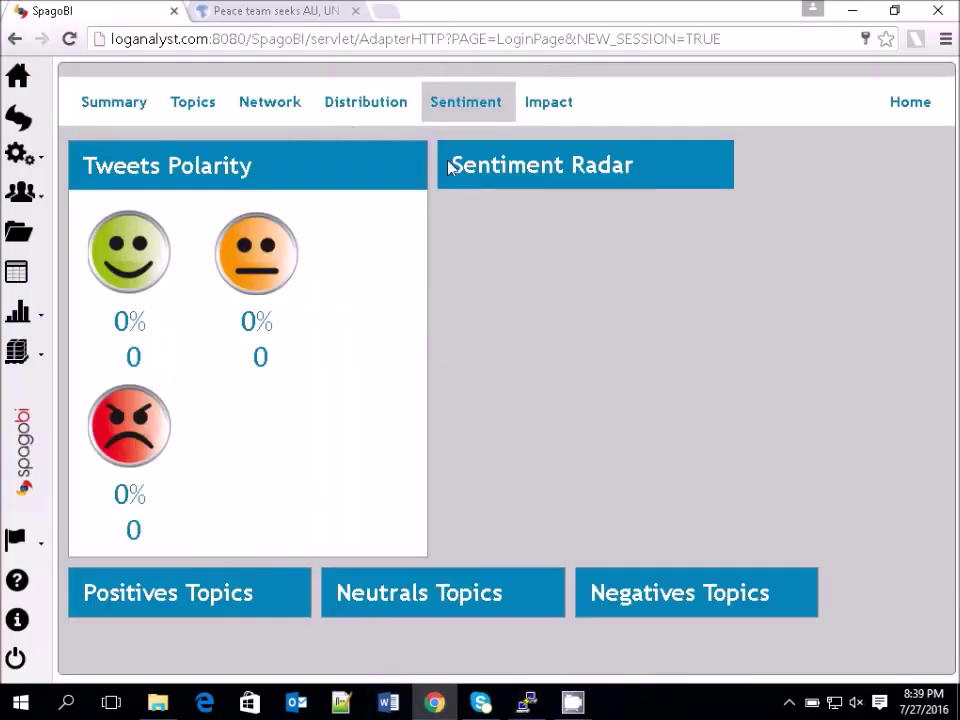
# - Reload the Sentiment tab and highlight the 39.1% positive, 59.8% negative and 1.1% neutral shares
pyautogui.click(469, 118)
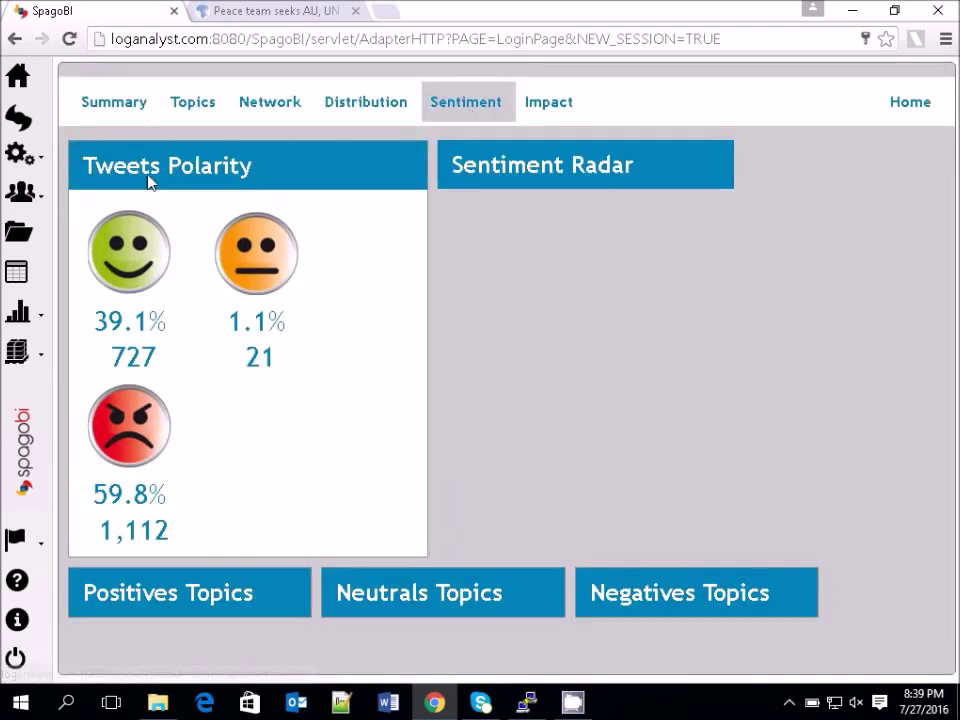
pyautogui.moveTo(82, 168); pyautogui.dragTo(249, 175)
pyautogui.click(249, 175)
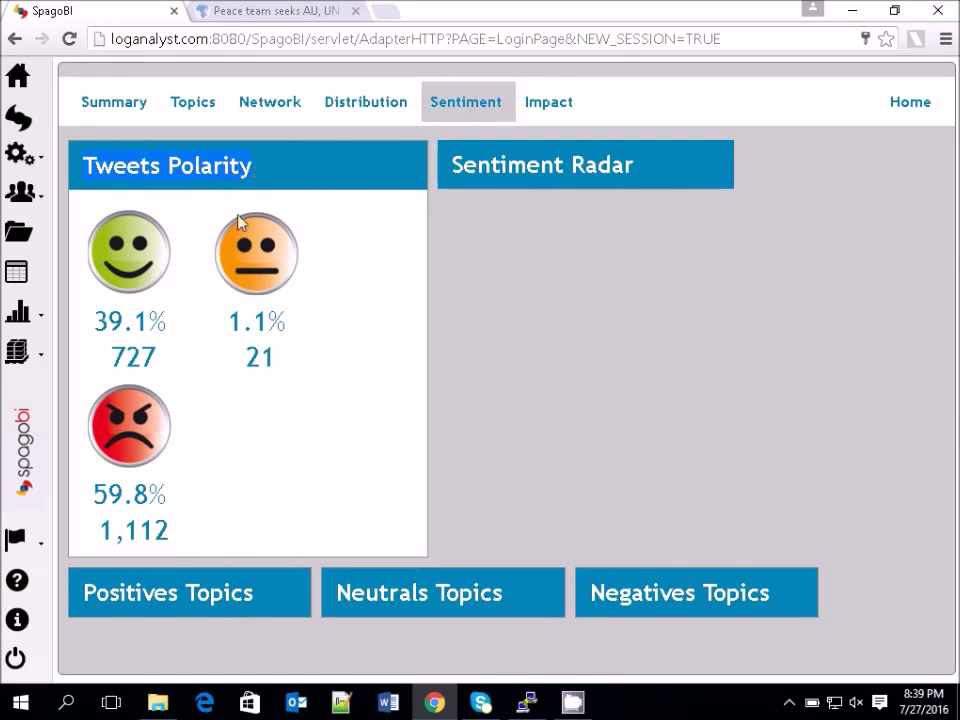
pyautogui.moveTo(100, 320); pyautogui.dragTo(176, 320)
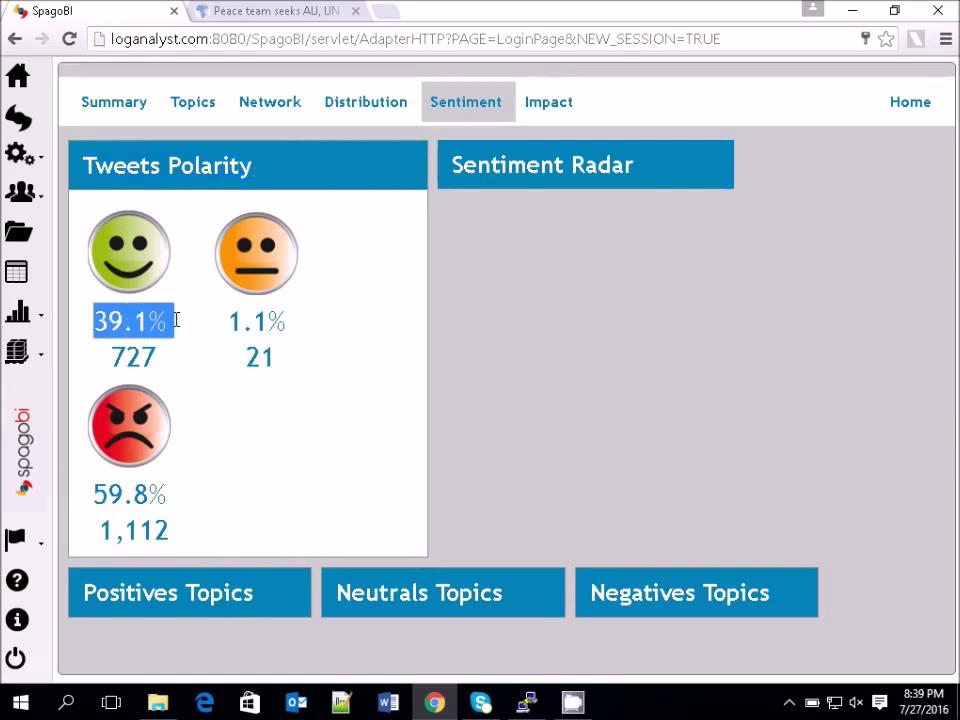
pyautogui.click(176, 320)
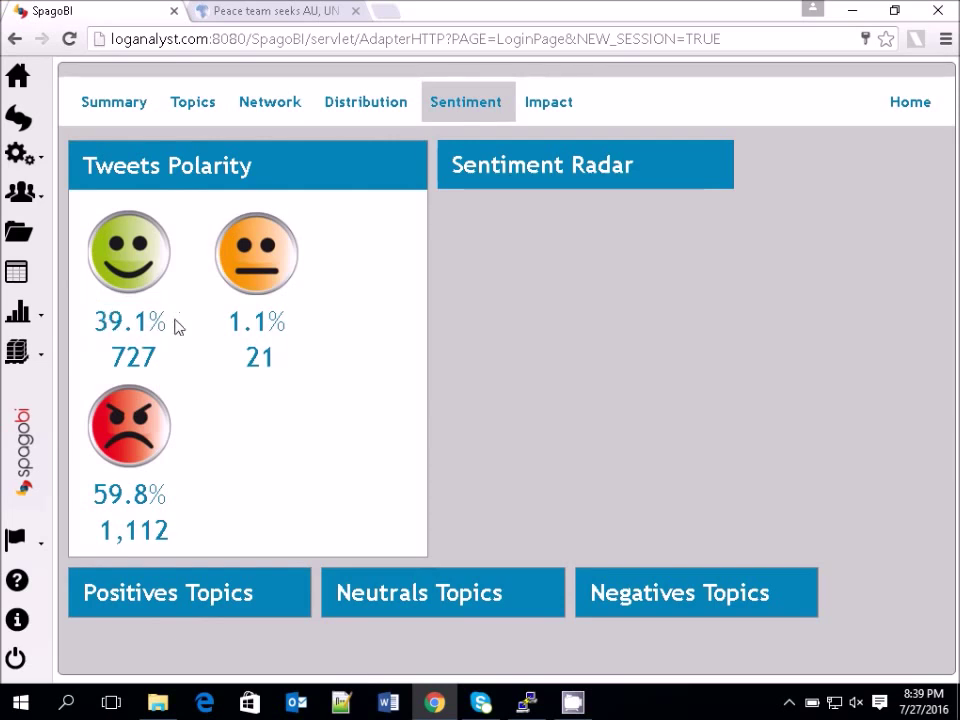
pyautogui.moveTo(90, 492); pyautogui.dragTo(171, 492)
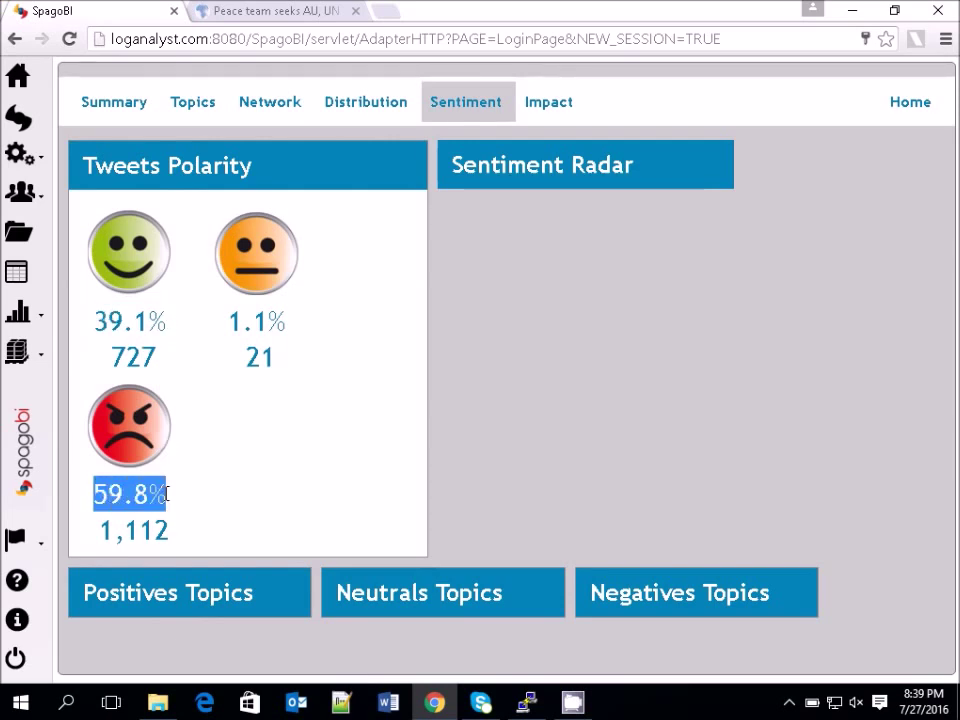
pyautogui.moveTo(228, 321); pyautogui.dragTo(286, 321)
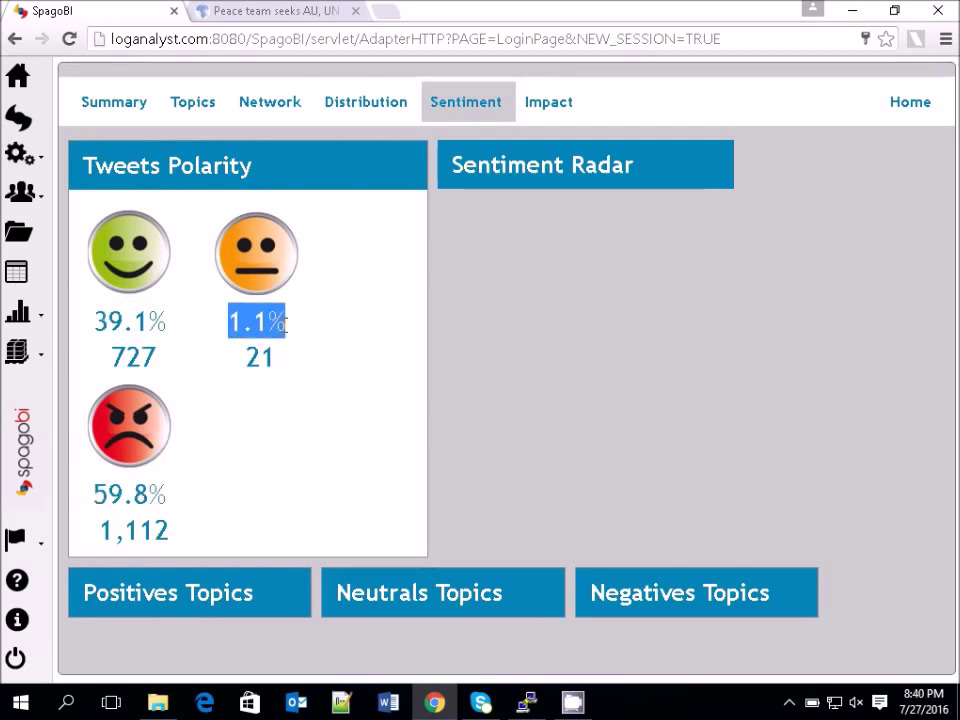
pyautogui.click(447, 357)
pyautogui.moveTo(454, 166); pyautogui.dragTo(627, 172)
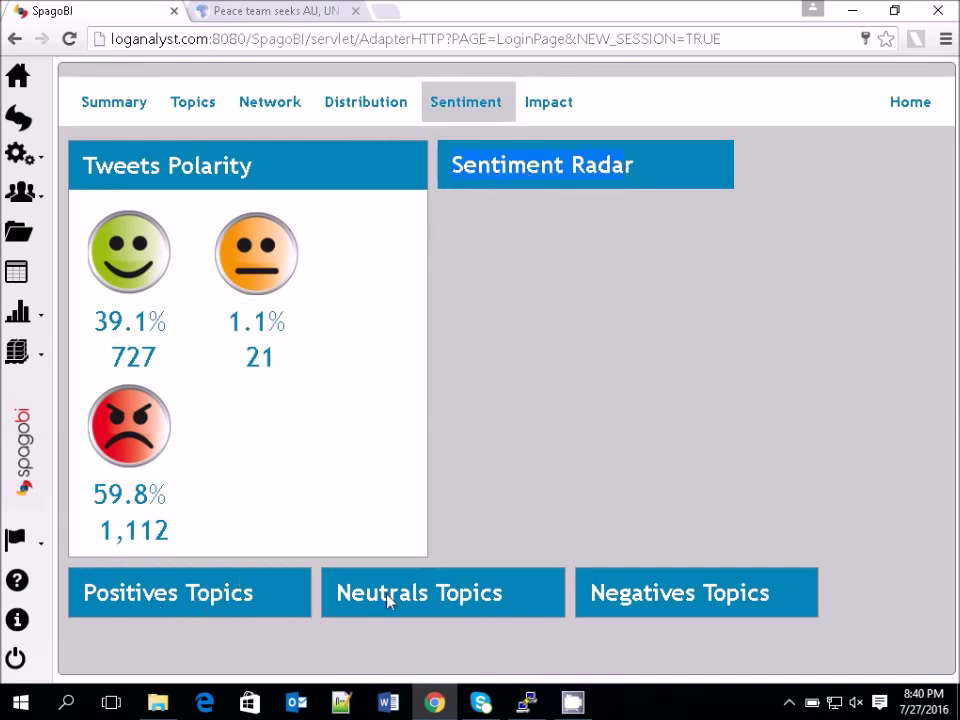
# - Build the command 'R -f ./Topic_Modeling_Twitter_TM_outputDB_unificato.r' in PuTTY
pyautogui.click(525, 702)
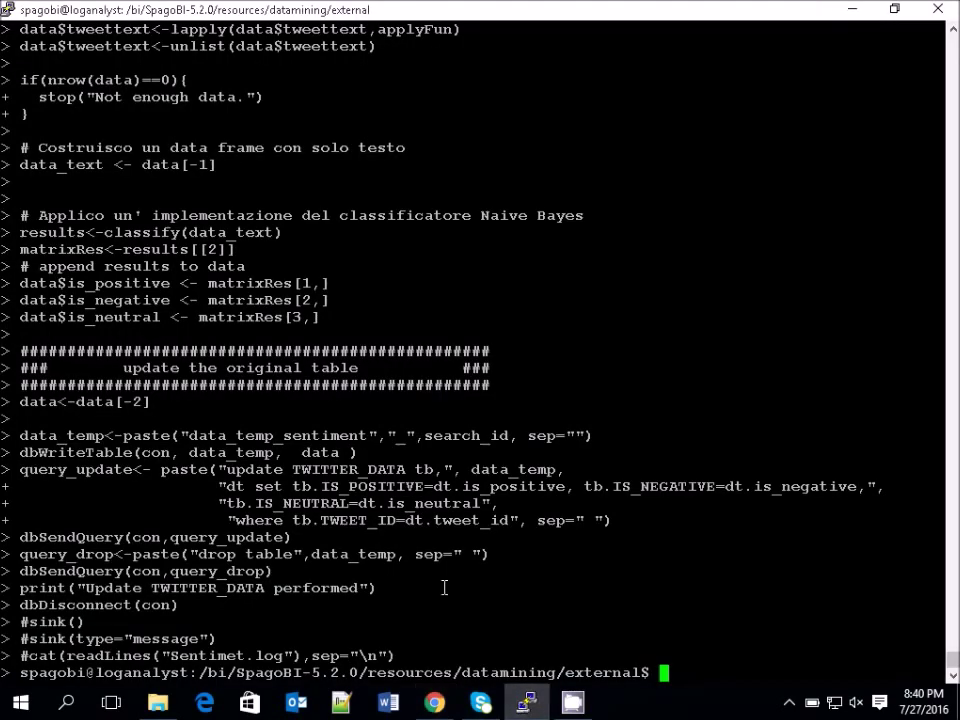
pyautogui.write('ls')
pyautogui.press('Return')
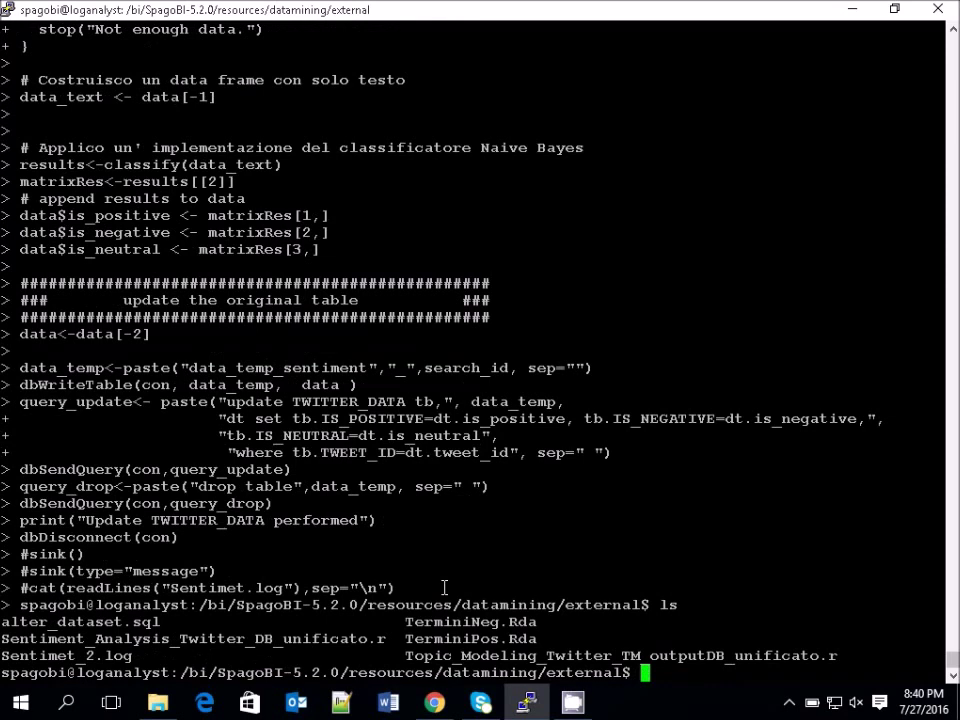
pyautogui.write('R ./')
pyautogui.press('BackSpace')
pyautogui.press('BackSpace')
pyautogui.write('-f ')
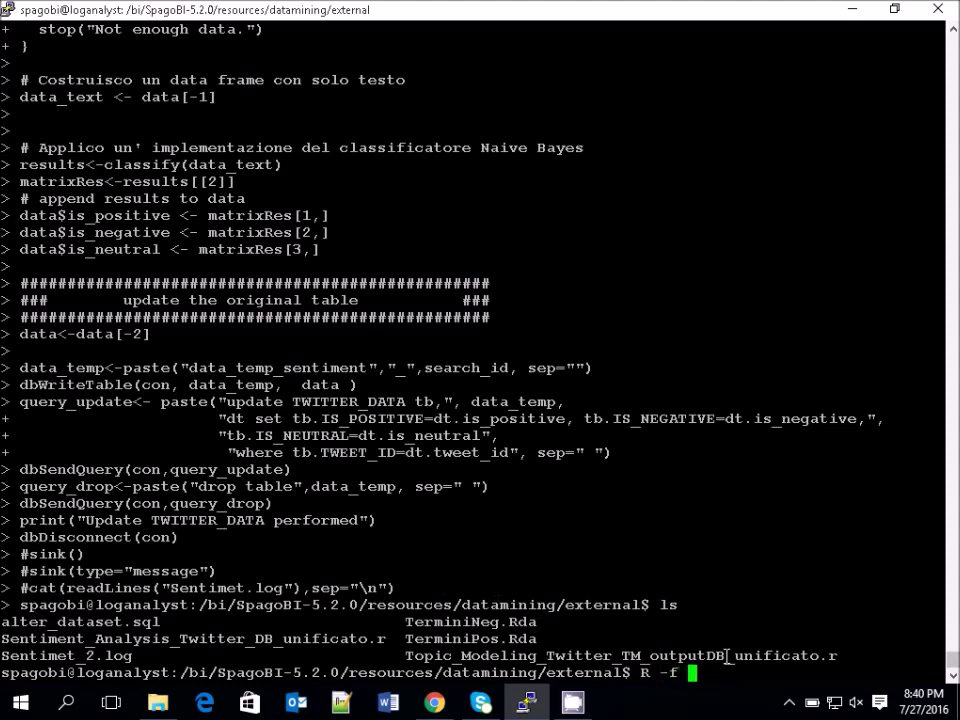
pyautogui.write('./')
pyautogui.doubleClick(743, 655)
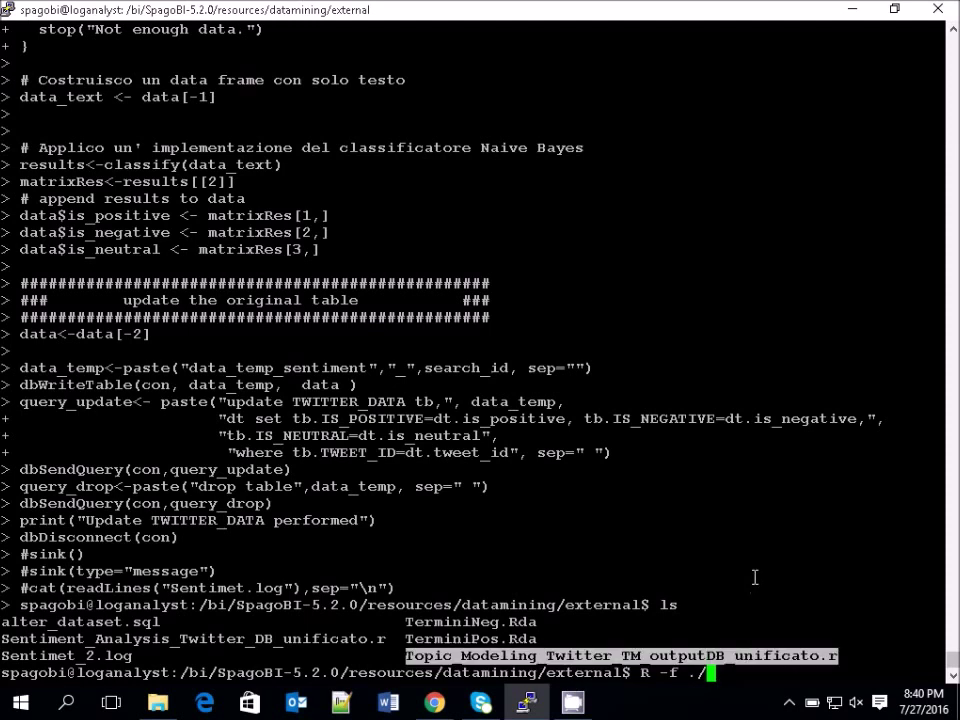
pyautogui.rightClick(755, 577)
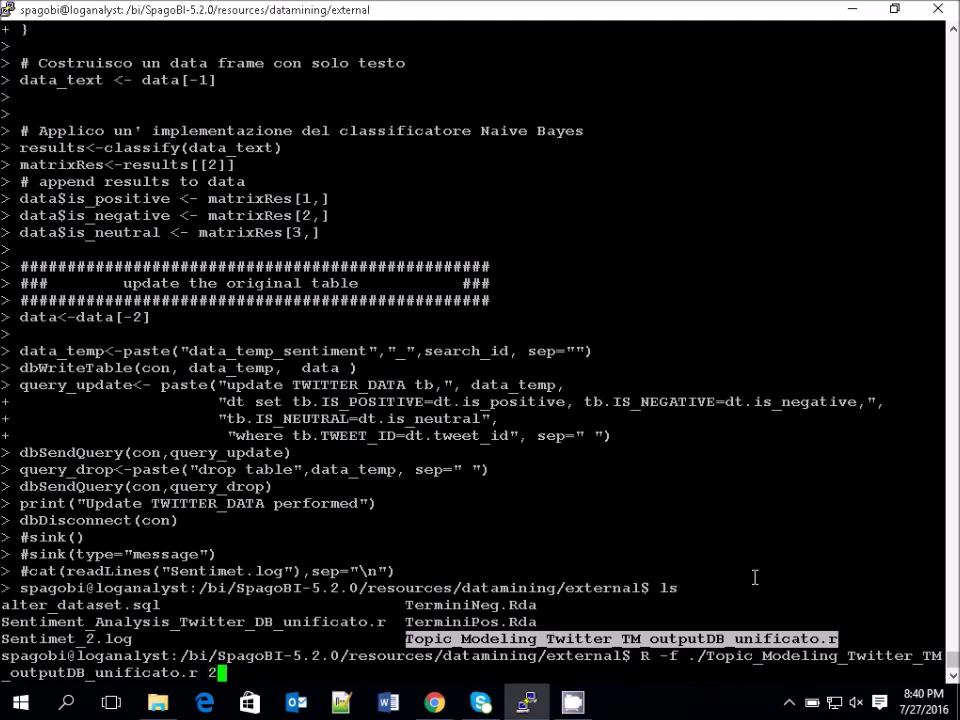
# - Check the SpagoBI Sentiment page, then run the topic modeling script for search 2
pyautogui.click(433, 703)
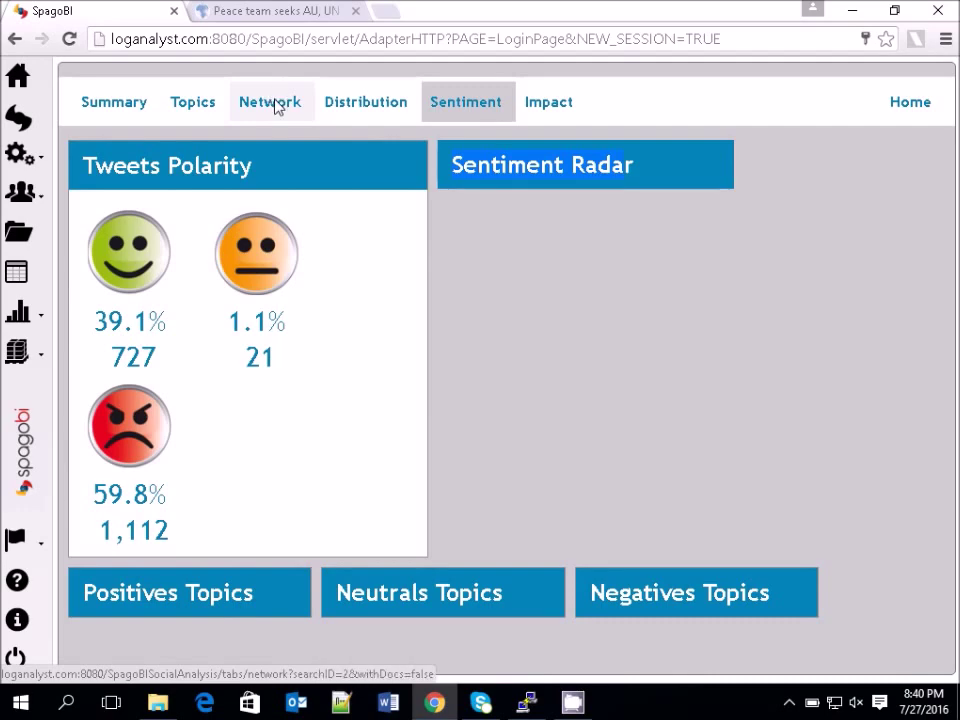
pyautogui.click(524, 702)
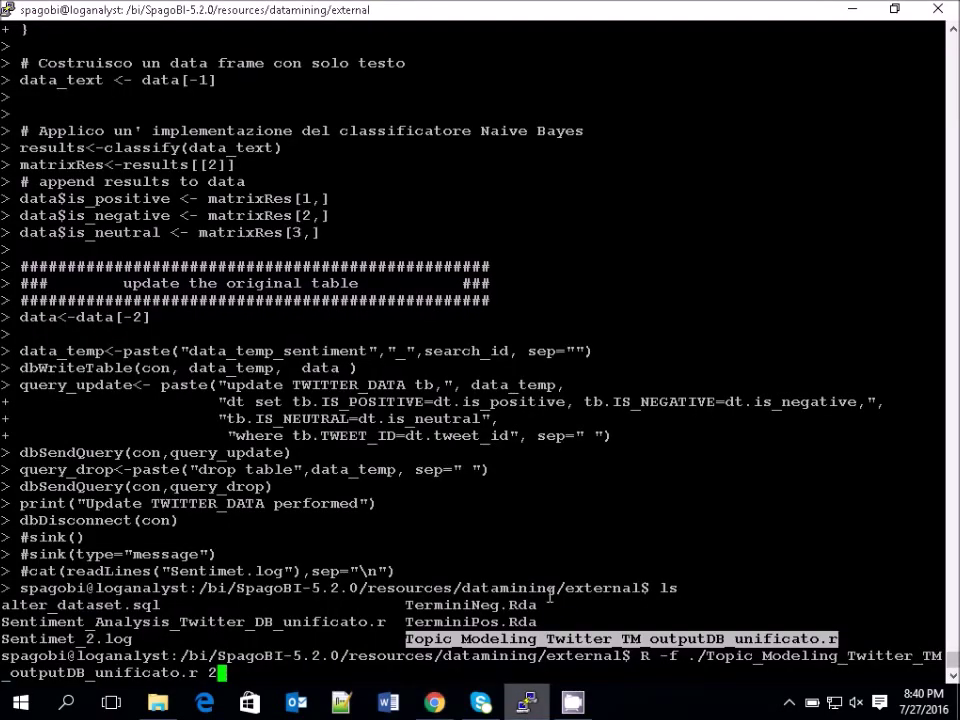
pyautogui.click(554, 553)
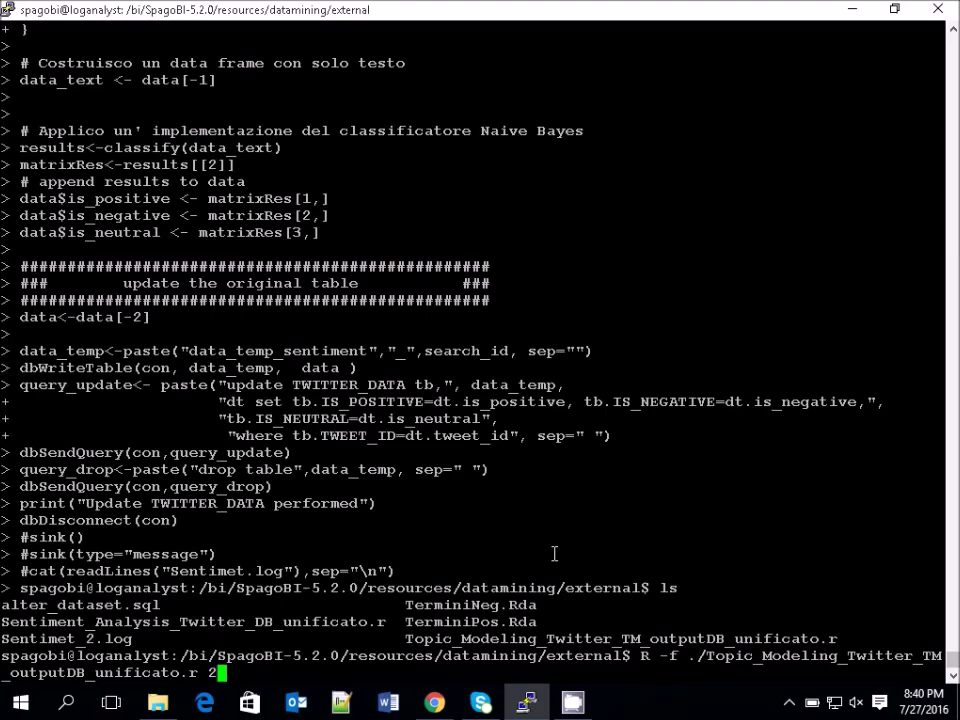
pyautogui.press('Return')
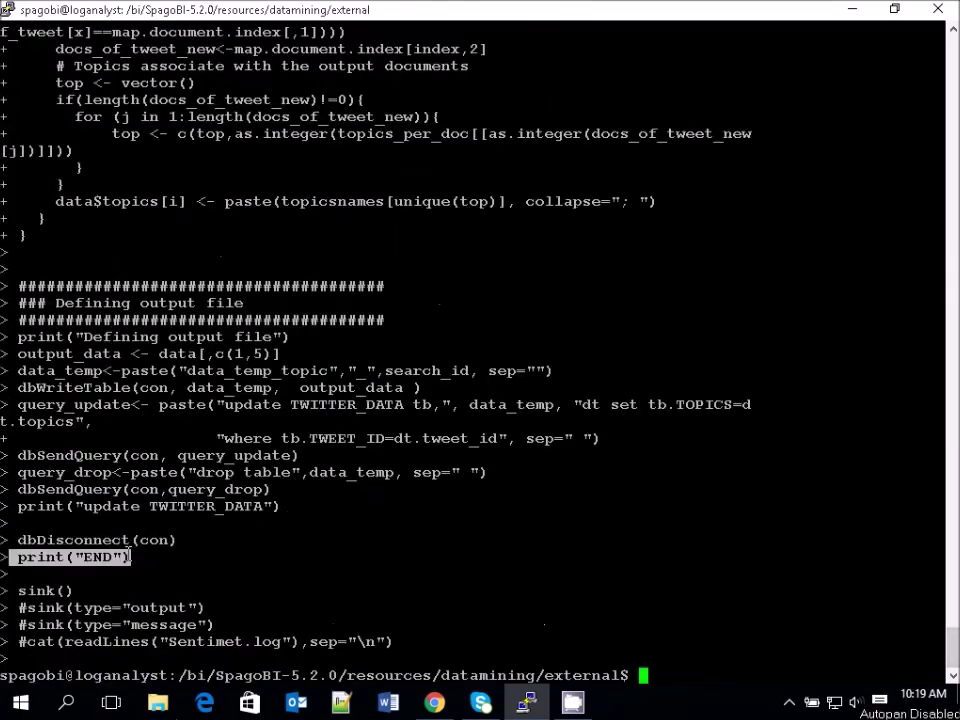
# - Reload the Sentiment tab and scroll down to the Positives, Neutrals and Negatives Topics bars
pyautogui.click(223, 568)
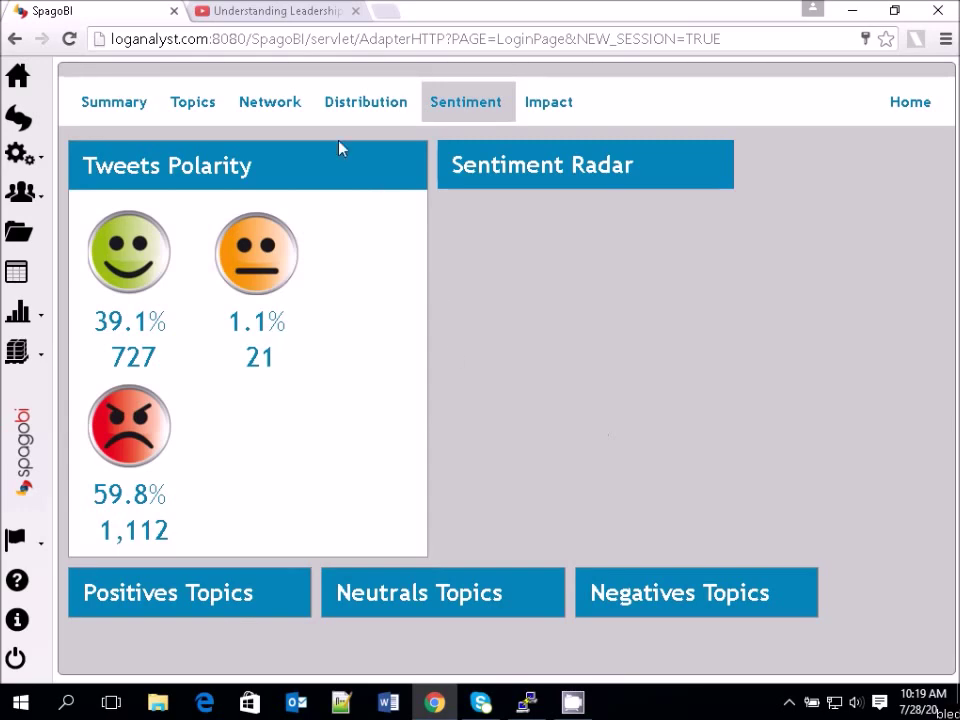
pyautogui.click(455, 113)
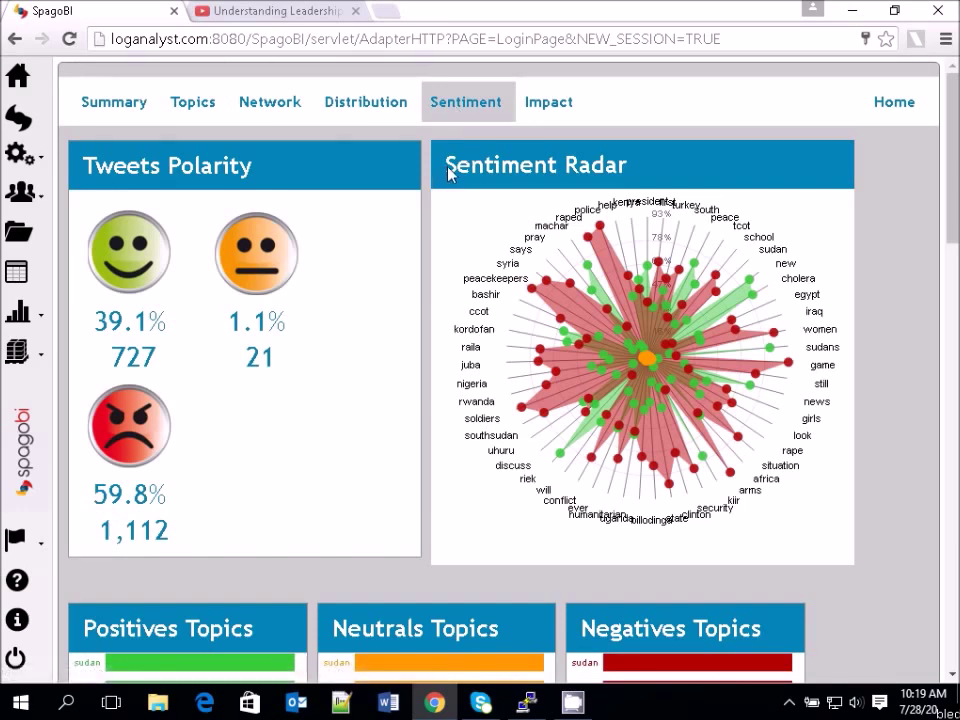
pyautogui.moveTo(446, 171); pyautogui.dragTo(568, 172)
pyautogui.scroll(-1, 485, 337)
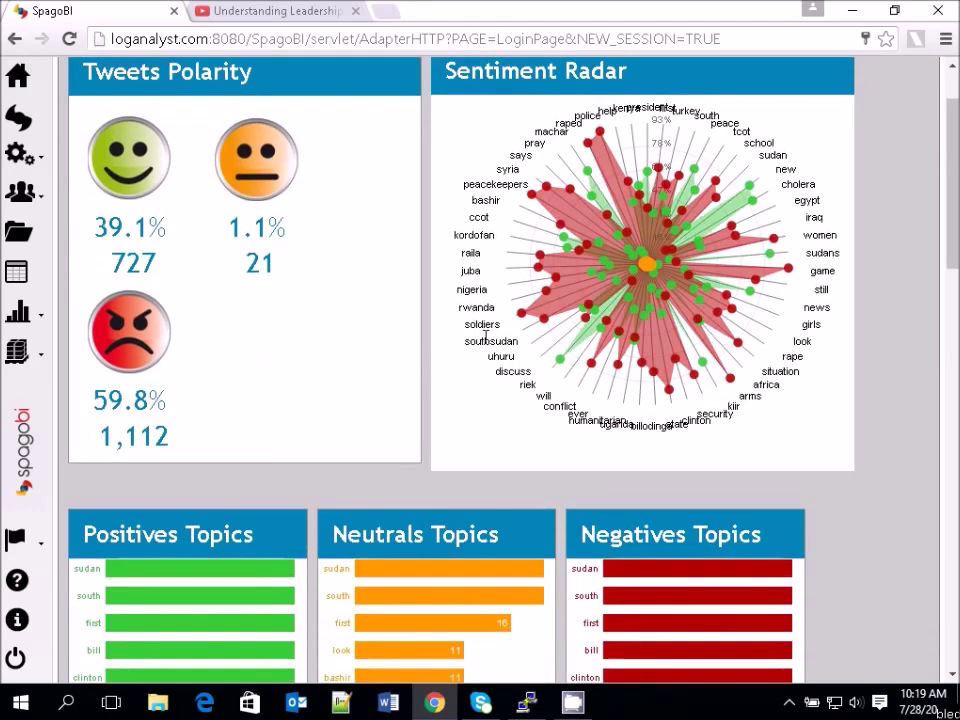